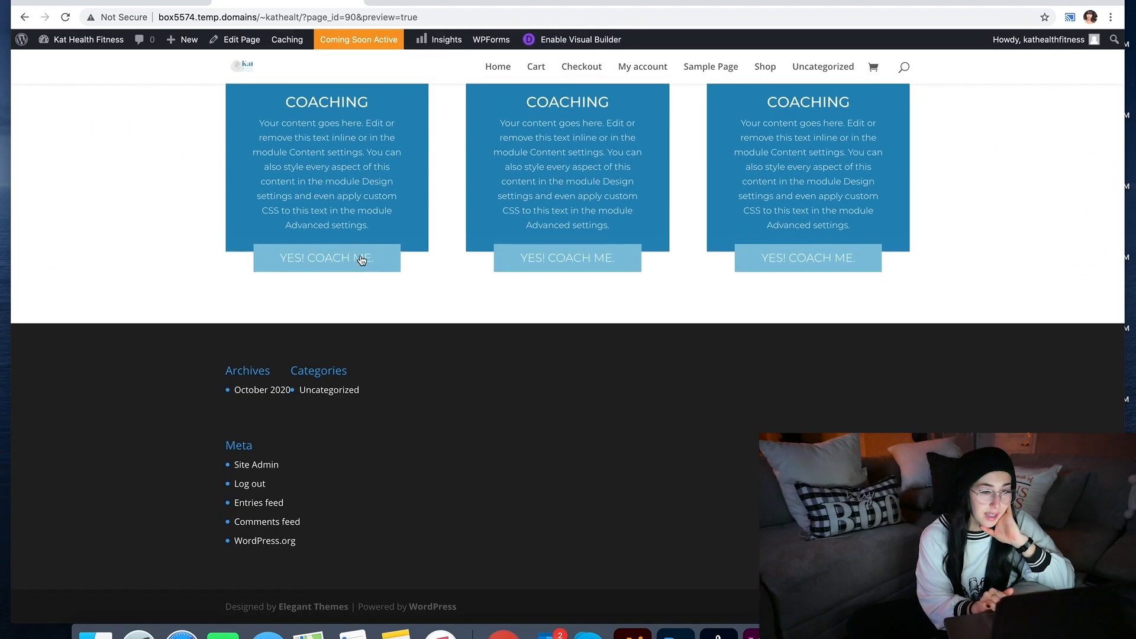
Step: Visit the Elegant Themes homepage in a new browser tab, then close that tab
{"action": "scroll", "coordinate": [583, 271], "scroll_direction": "up", "scroll_amount": 20}
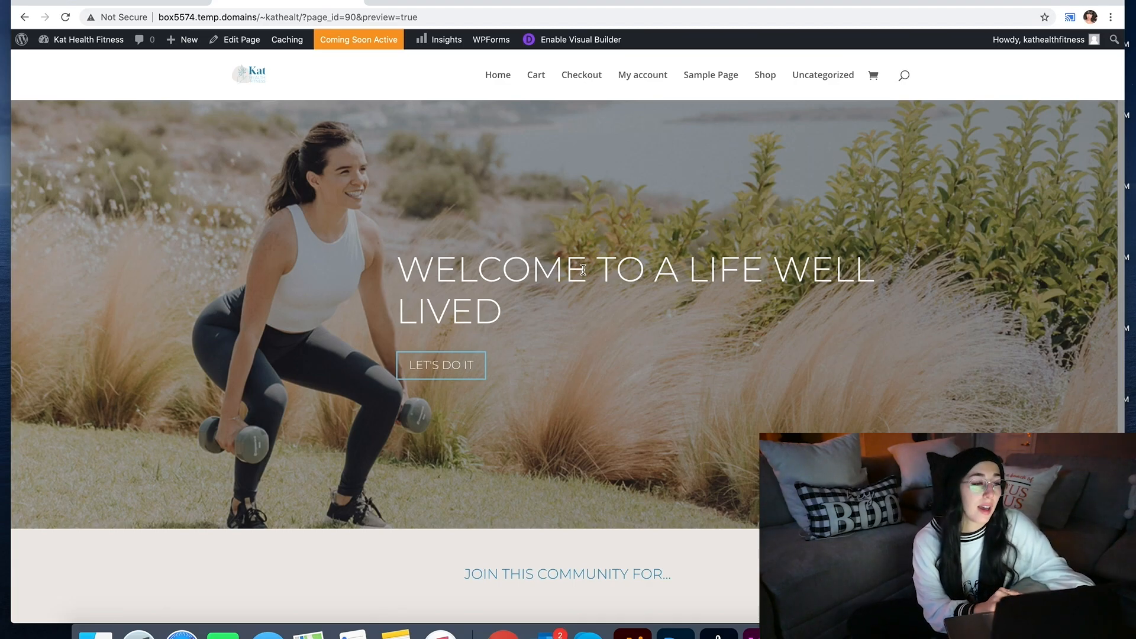
{"action": "scroll", "coordinate": [370, 364], "scroll_direction": "down", "scroll_amount": 20}
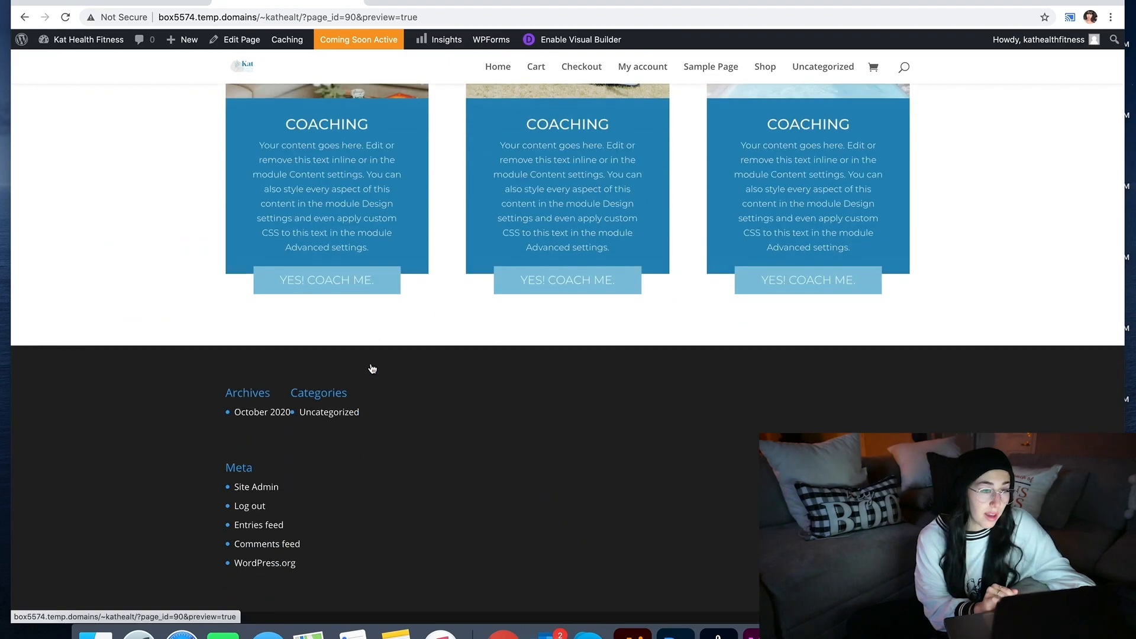
{"action": "scroll", "coordinate": [371, 368], "scroll_direction": "up", "scroll_amount": 3}
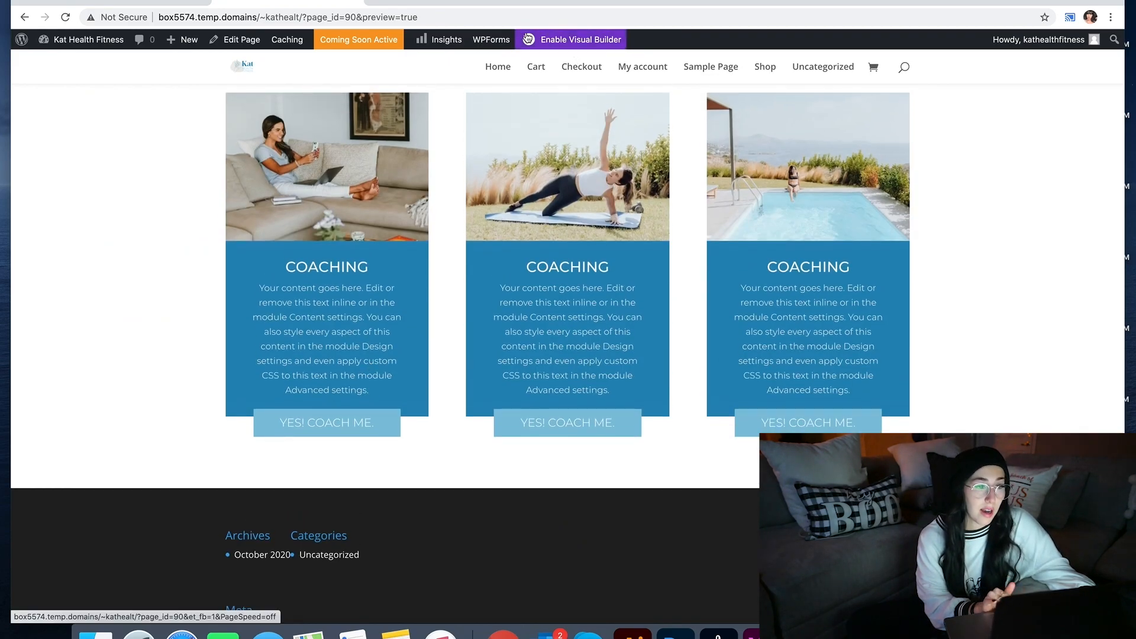
{"action": "left_click", "coordinate": [379, 2]}
{"action": "type", "text": "el"}
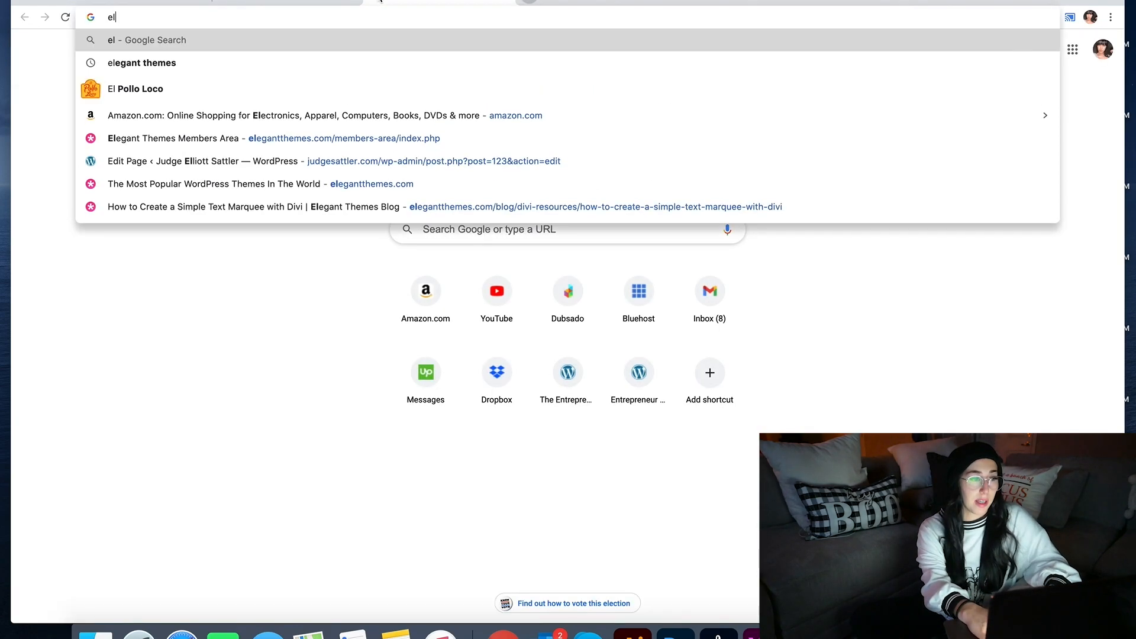
{"action": "key", "text": "Down"}
{"action": "key", "text": "Return"}
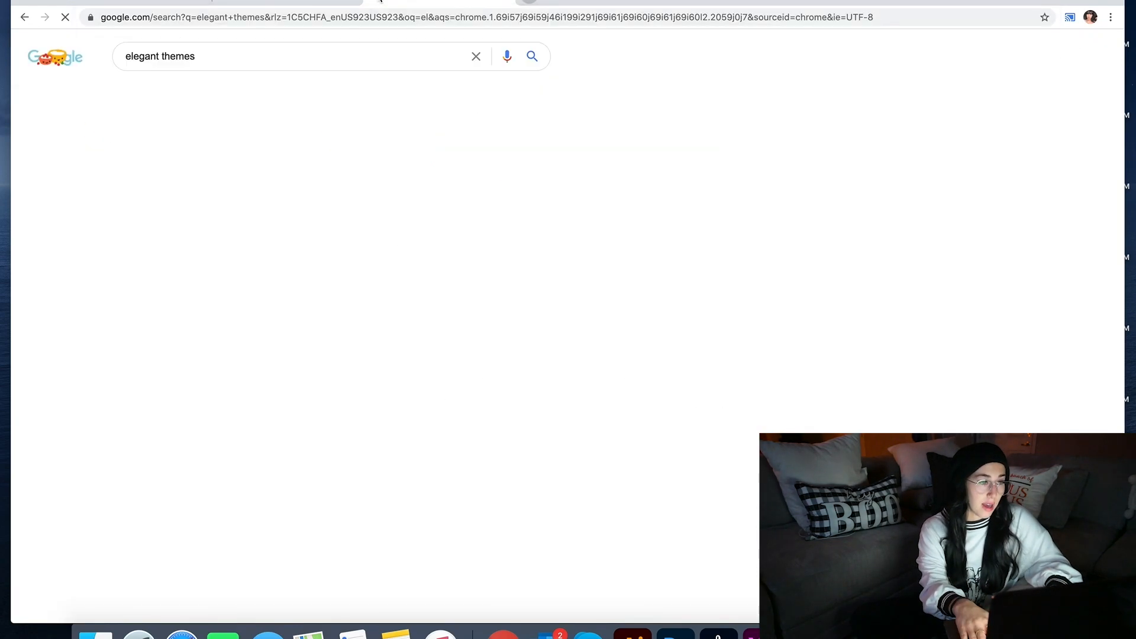
{"action": "left_click", "coordinate": [176, 163]}
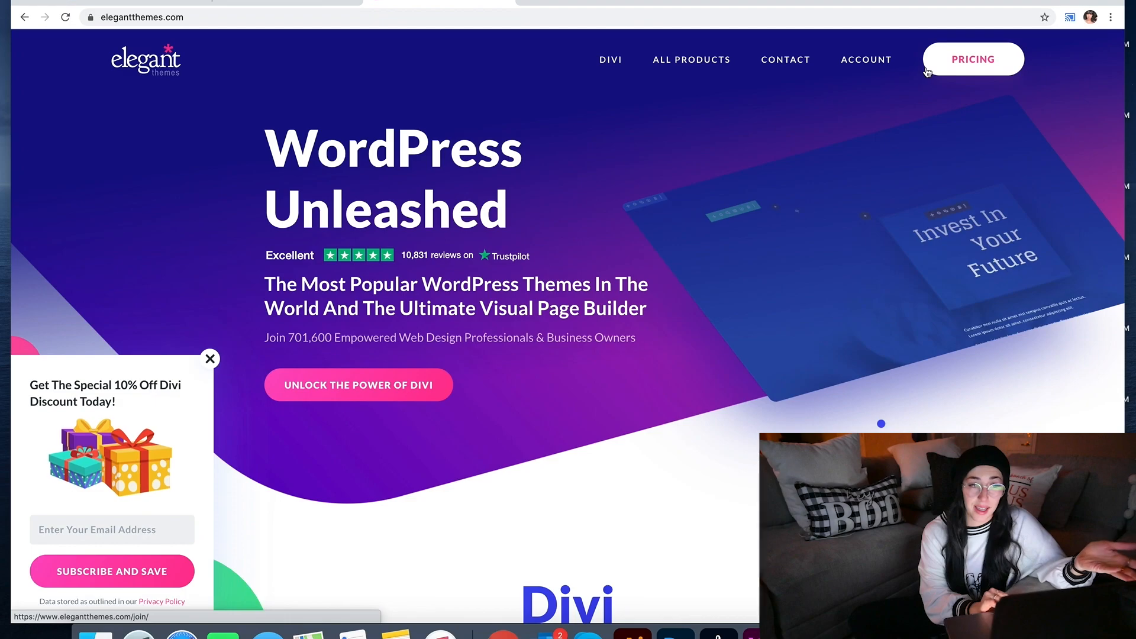
{"action": "left_click", "coordinate": [507, 1]}
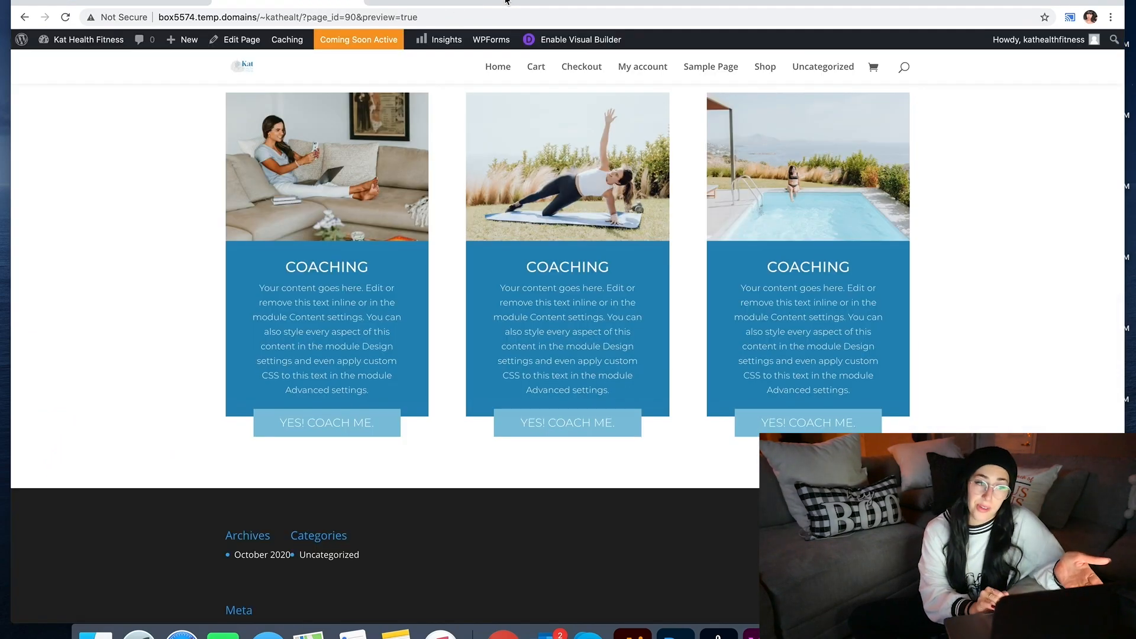
Step: Enable the Visual Builder and set 100px padding below the bio and 73px above the coaching cards
{"action": "left_click", "coordinate": [545, 49]}
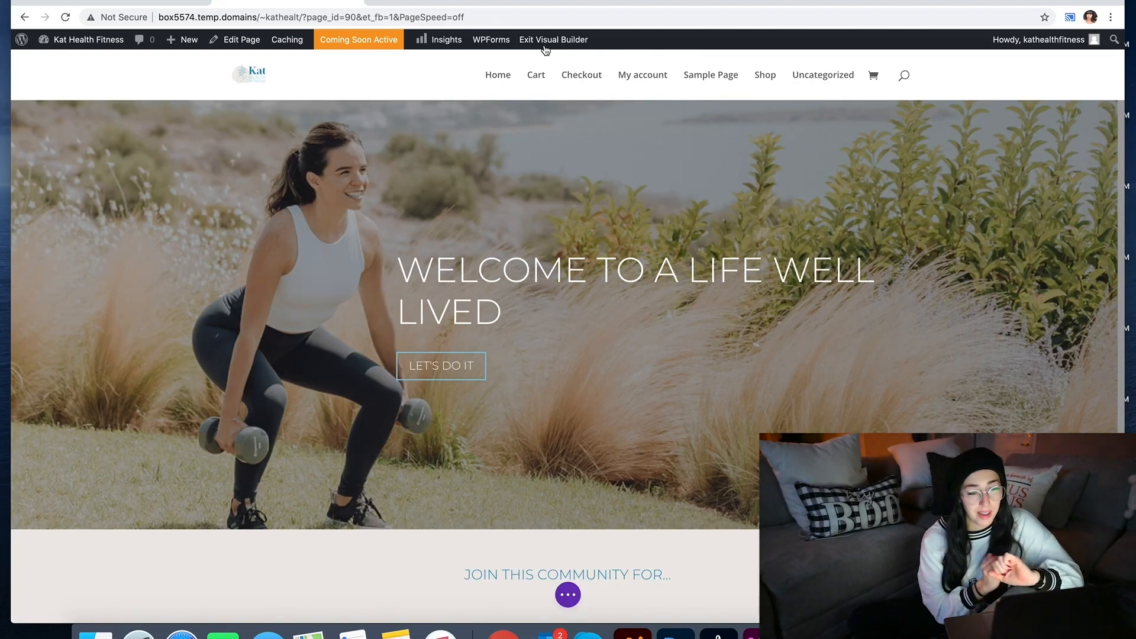
{"action": "scroll", "coordinate": [807, 201], "scroll_direction": "down", "scroll_amount": 10}
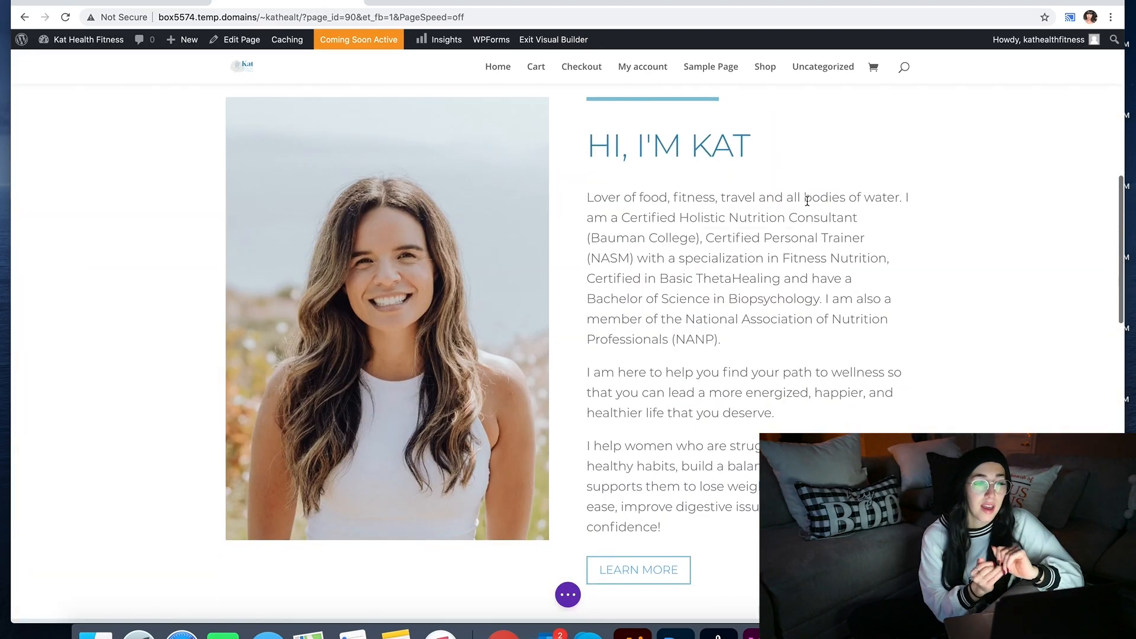
{"action": "scroll", "coordinate": [807, 200], "scroll_direction": "down", "scroll_amount": 6}
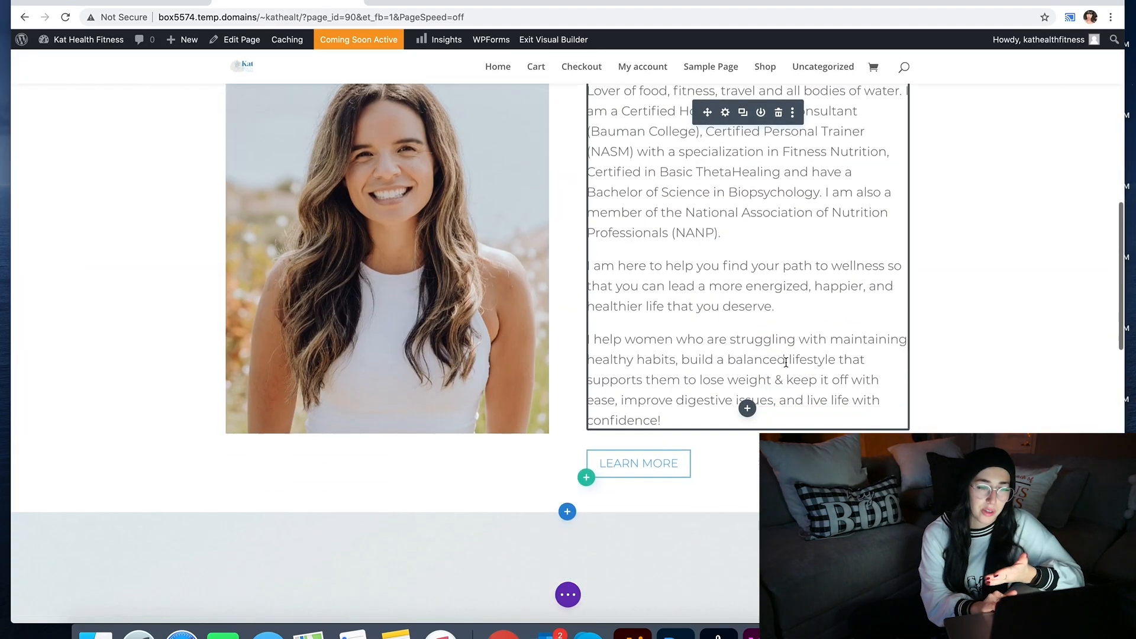
{"action": "left_click_drag", "start_coordinate": [768, 239], "coordinate": [771, 268]}
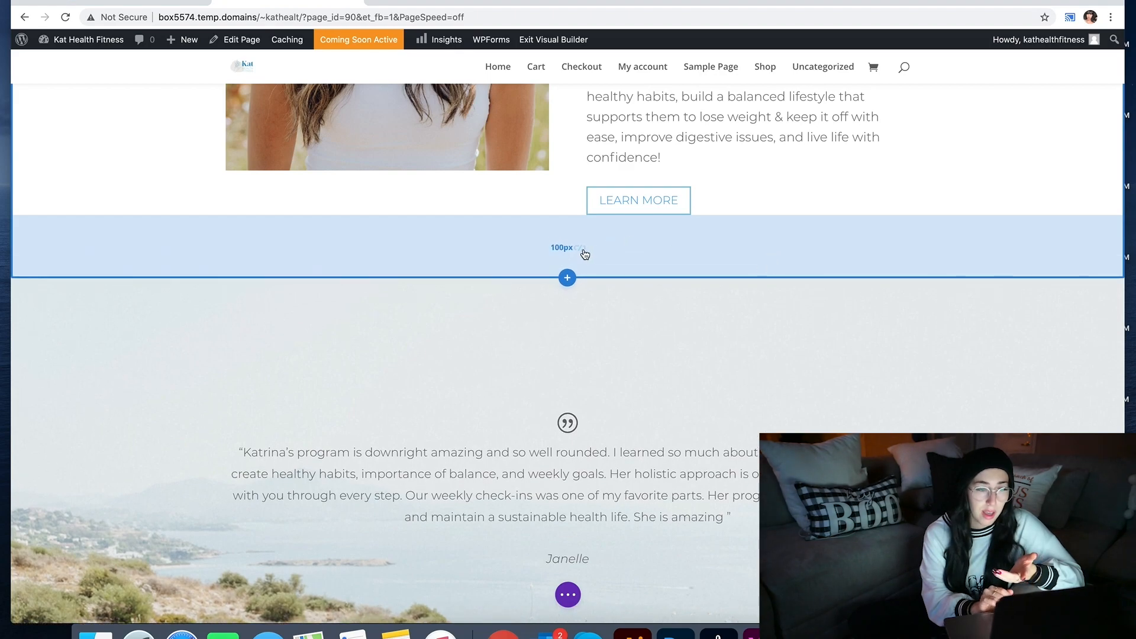
{"action": "scroll", "coordinate": [584, 251], "scroll_direction": "up", "scroll_amount": 9}
{"action": "scroll", "coordinate": [584, 251], "scroll_direction": "down", "scroll_amount": 11}
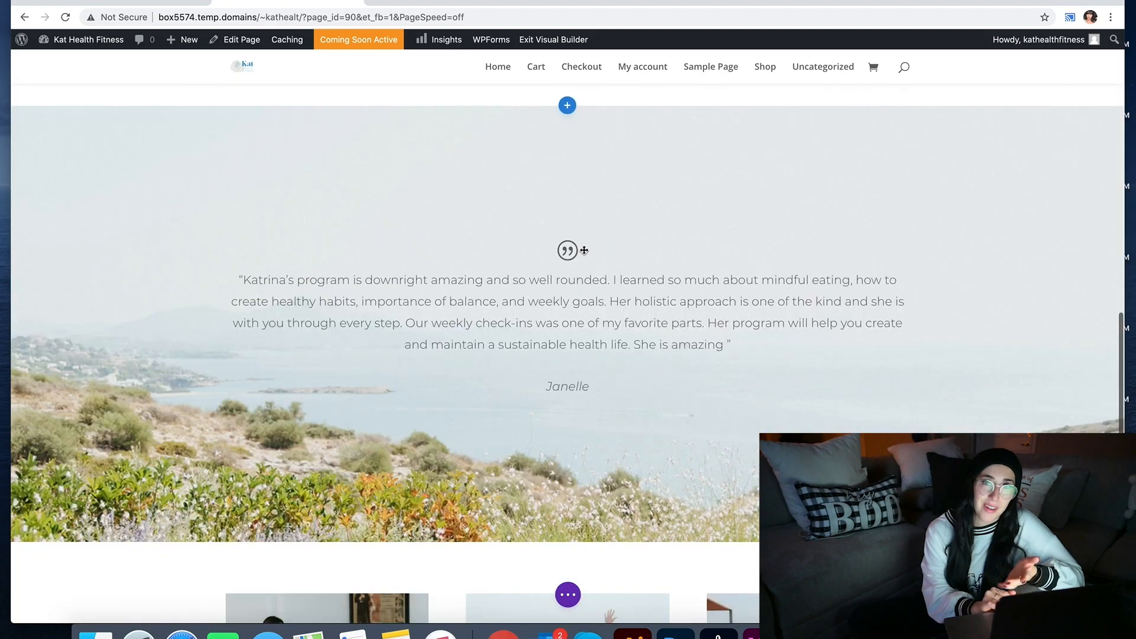
{"action": "scroll", "coordinate": [584, 251], "scroll_direction": "down", "scroll_amount": 5}
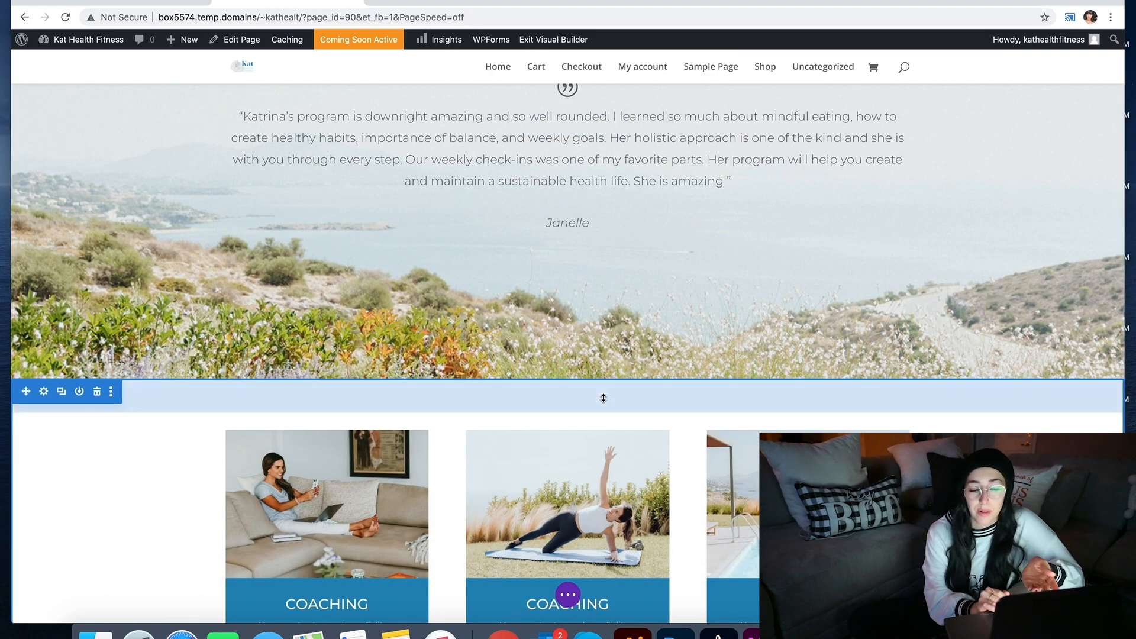
{"action": "scroll", "coordinate": [604, 397], "scroll_direction": "down", "scroll_amount": 6}
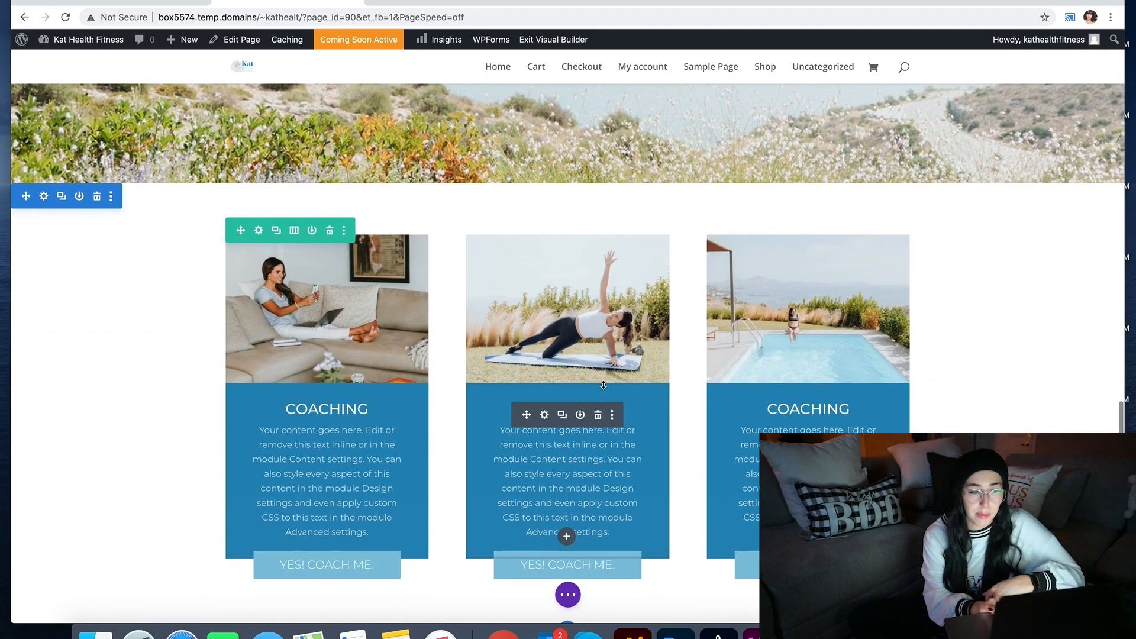
{"action": "left_click_drag", "start_coordinate": [629, 203], "coordinate": [629, 213]}
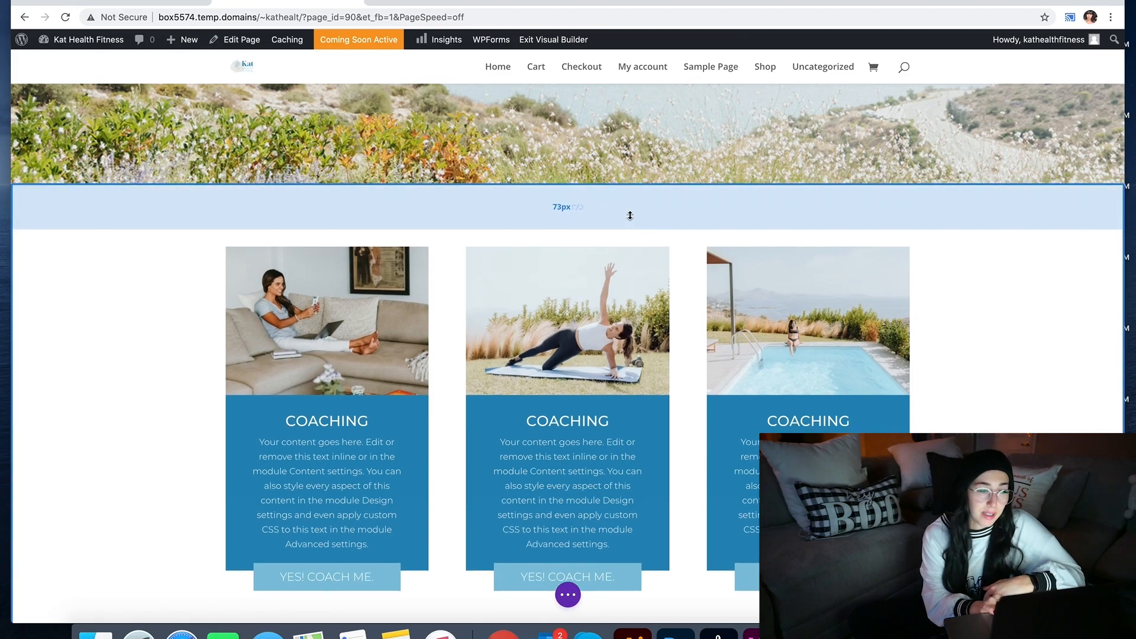
Step: Add a Regular section with one full-width column row below the coaching cards, leaving it empty
{"action": "scroll", "coordinate": [609, 236], "scroll_direction": "down", "scroll_amount": 8}
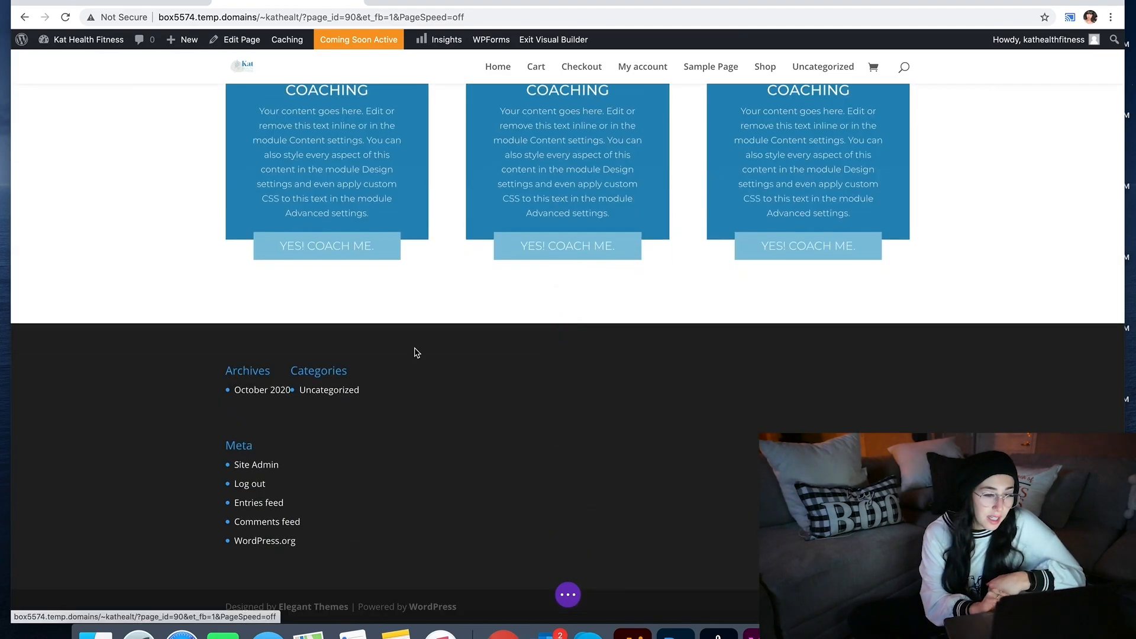
{"action": "left_click", "coordinate": [567, 325]}
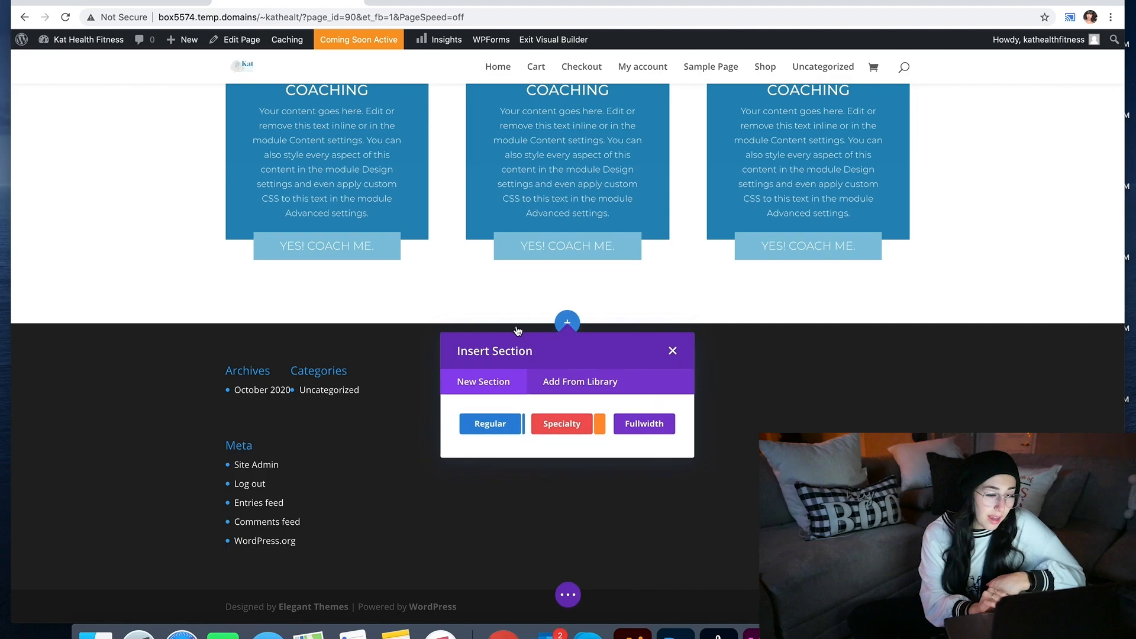
{"action": "left_click", "coordinate": [498, 423]}
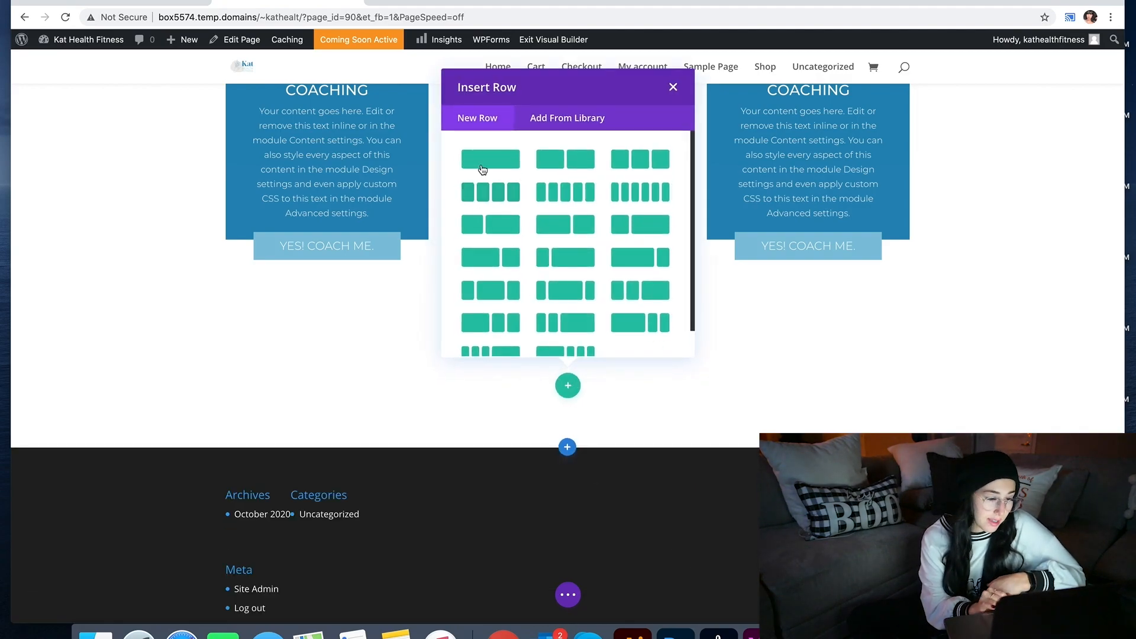
{"action": "left_click", "coordinate": [483, 170]}
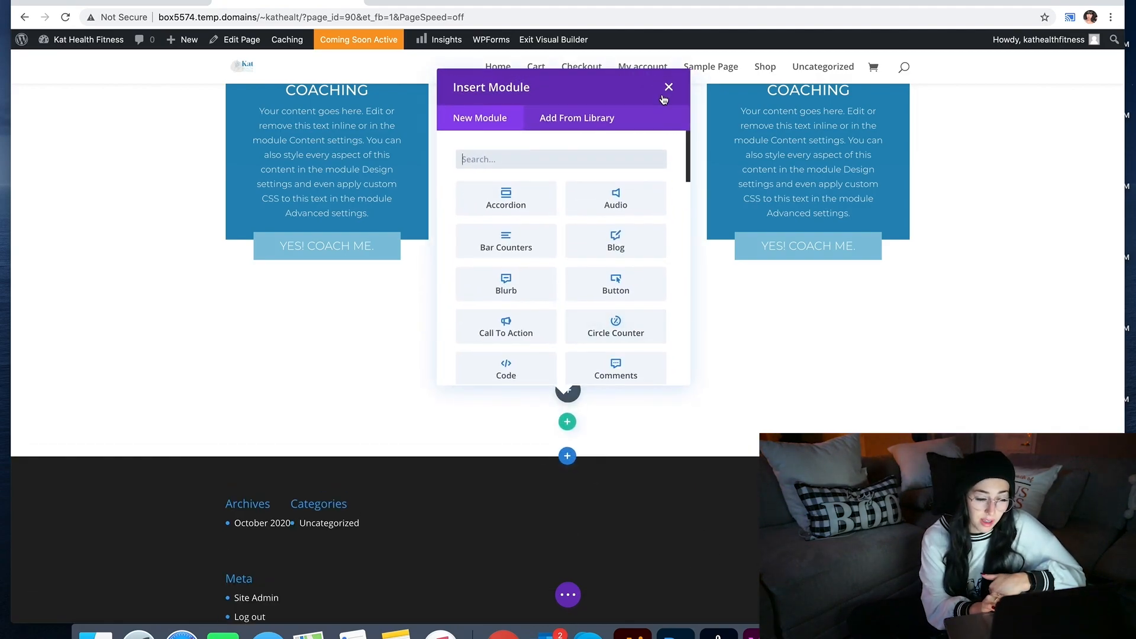
{"action": "left_click", "coordinate": [669, 88]}
{"action": "key", "text": "super+Tab"}
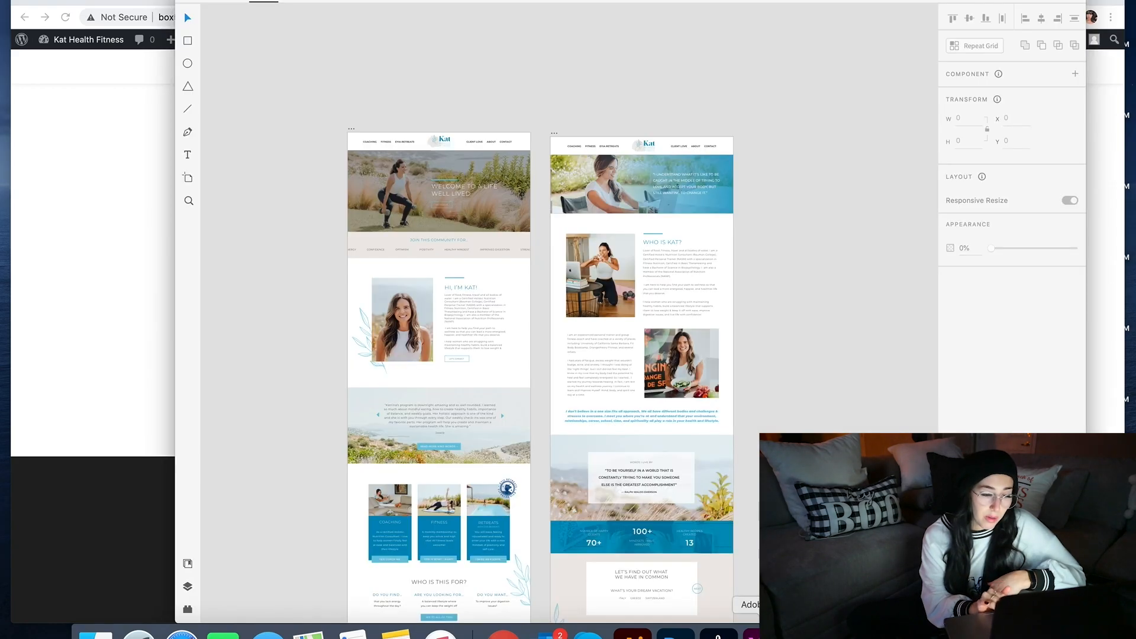
Step: Review the 'WHO IS THIS FOR?' coaching section of the XD home mockup, then return to the Divi page
{"action": "scroll", "coordinate": [569, 313], "scroll_direction": "up", "scroll_amount": 5}
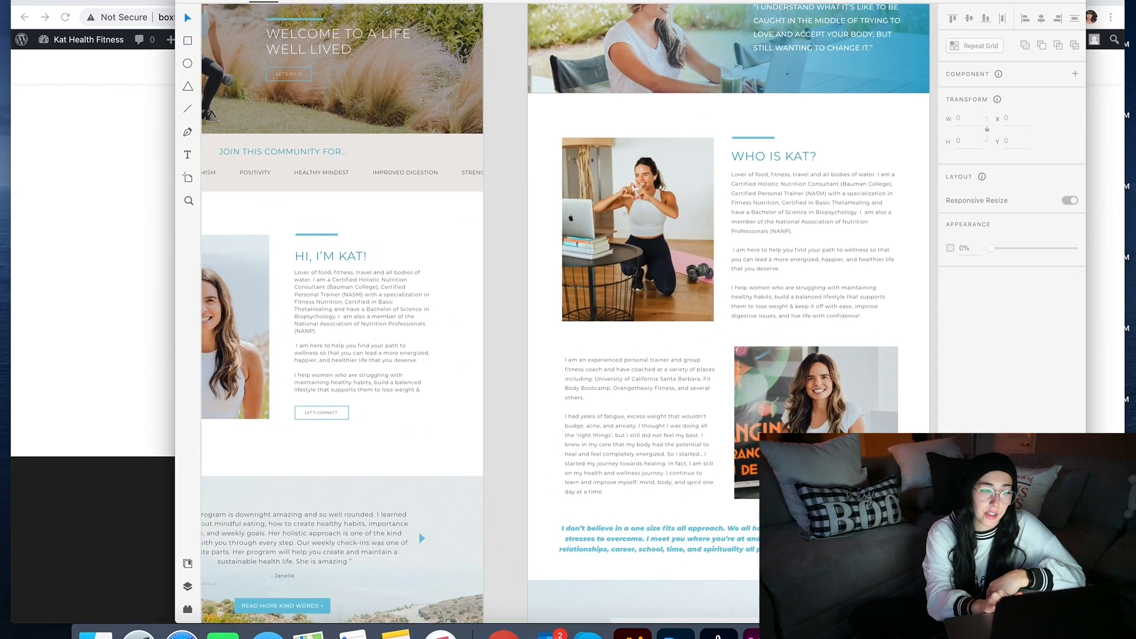
{"action": "scroll", "coordinate": [569, 314], "scroll_direction": "down", "scroll_amount": 10}
{"action": "scroll", "coordinate": [569, 314], "scroll_direction": "left", "scroll_amount": 3}
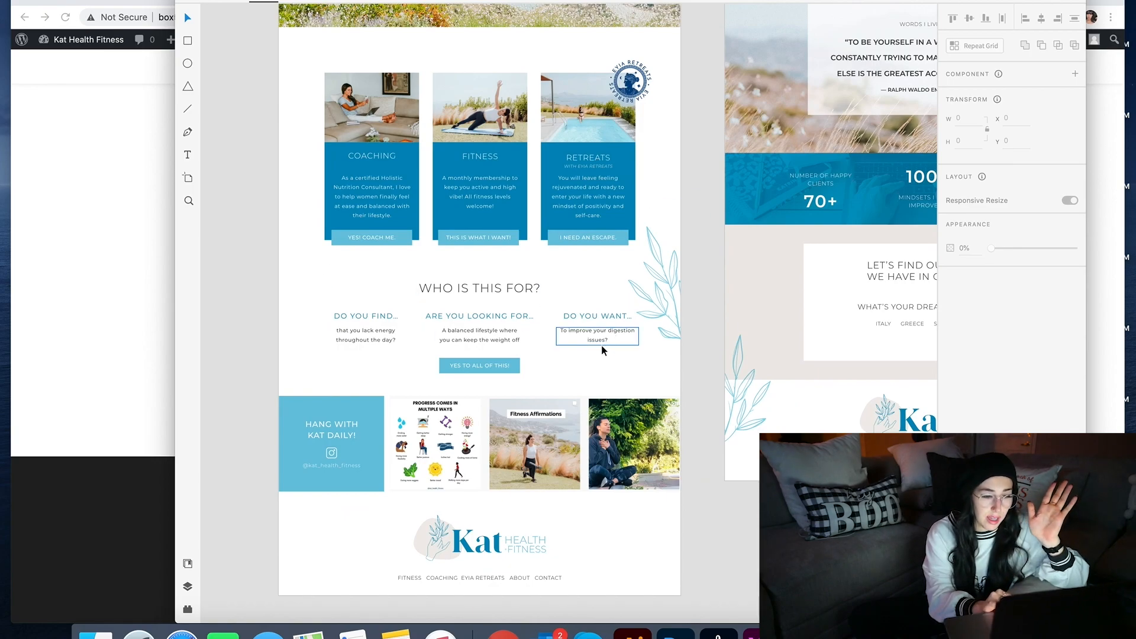
{"action": "left_click", "coordinate": [175, 236]}
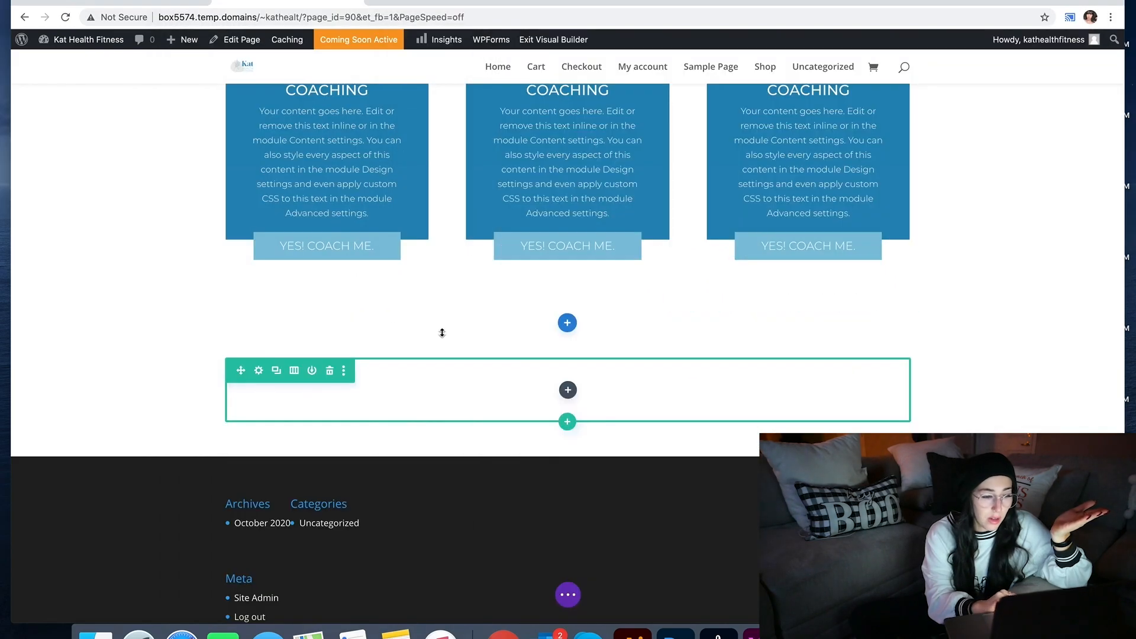
Step: Split the new row into three equal columns and add a single-column row below holding a Text module
{"action": "left_click", "coordinate": [293, 370]}
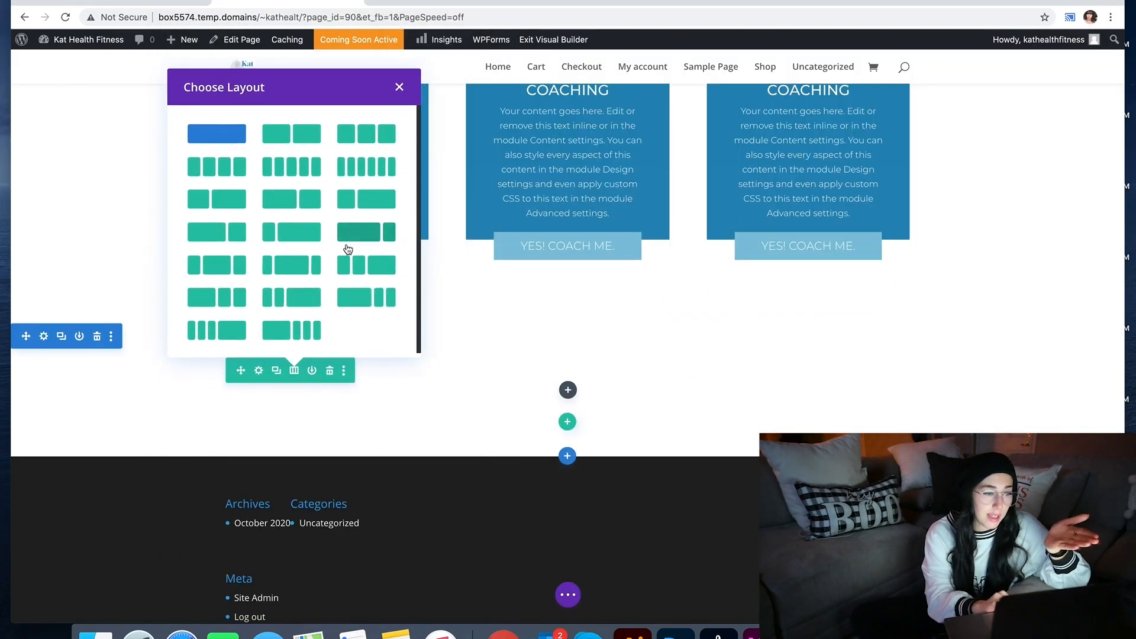
{"action": "left_click", "coordinate": [387, 135]}
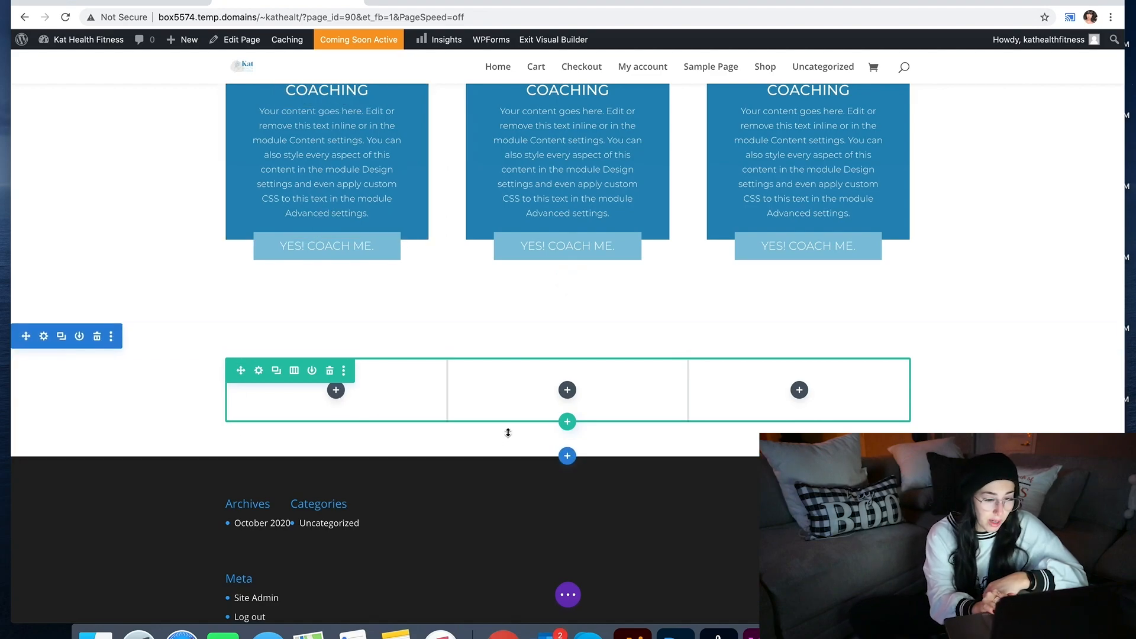
{"action": "left_click", "coordinate": [566, 422]}
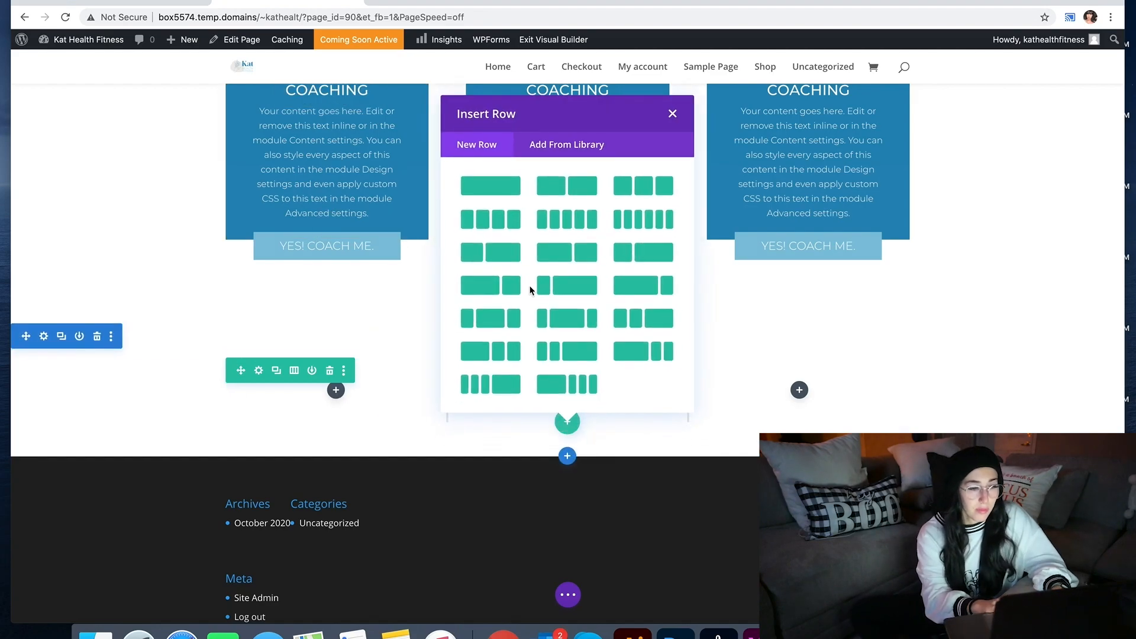
{"action": "left_click", "coordinate": [507, 195]}
{"action": "left_click", "coordinate": [565, 385]}
{"action": "type", "text": "t"}
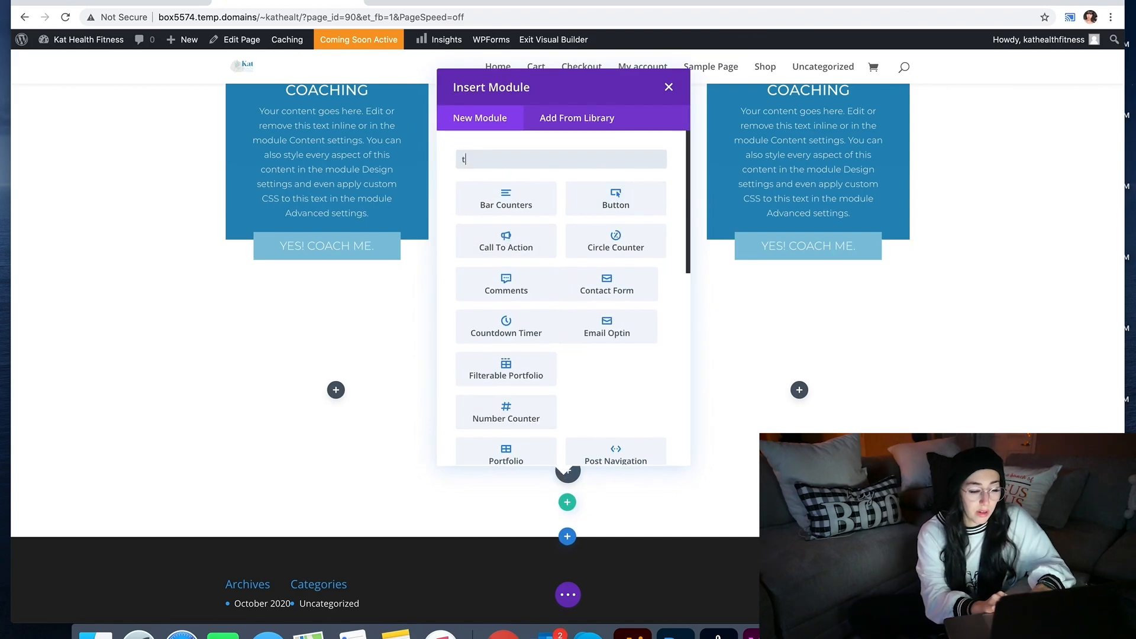
{"action": "type", "text": "ext"}
{"action": "left_click", "coordinate": [507, 198]}
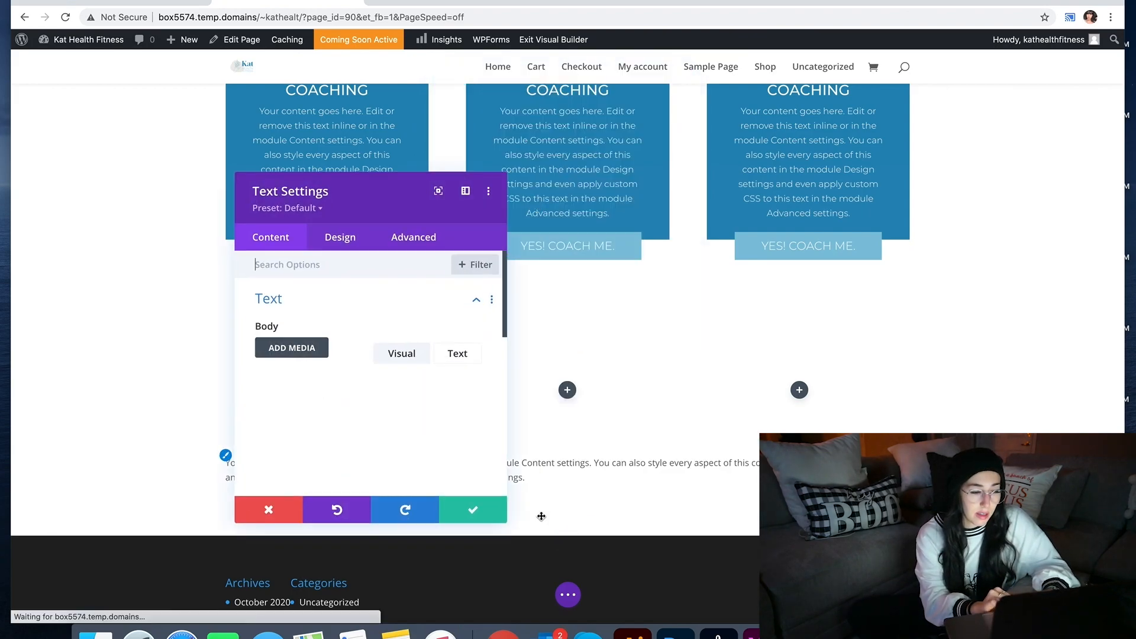
Step: Grab the 'WHO IS THIS FOR?' heading from the XD mockup and select all the Text module's placeholder copy
{"action": "left_click", "coordinate": [747, 633]}
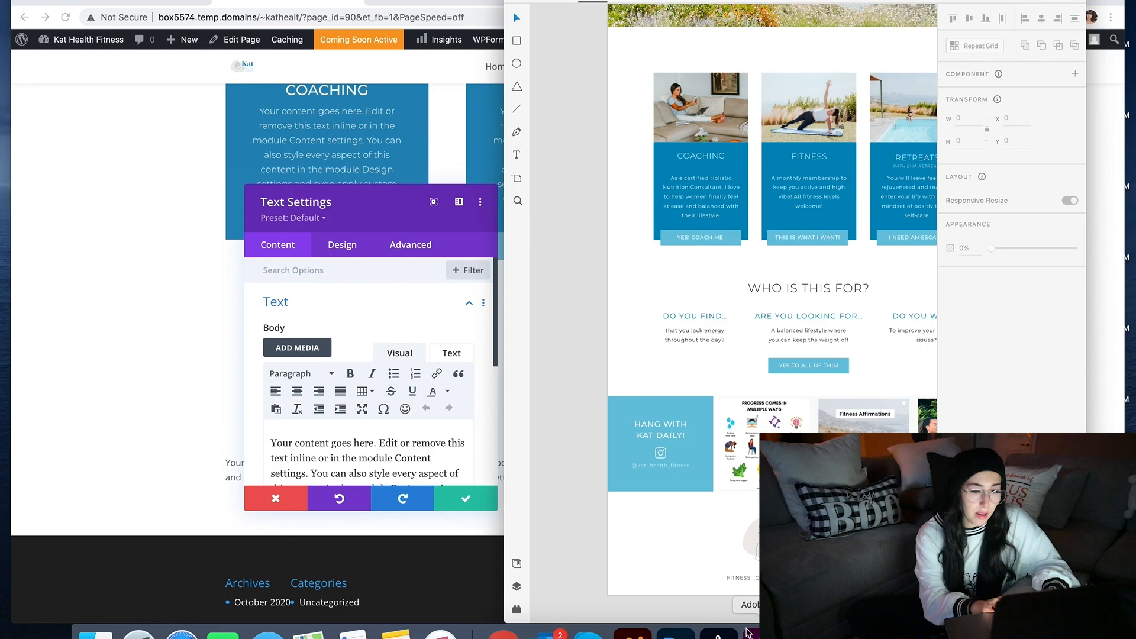
{"action": "double_click", "coordinate": [828, 288]}
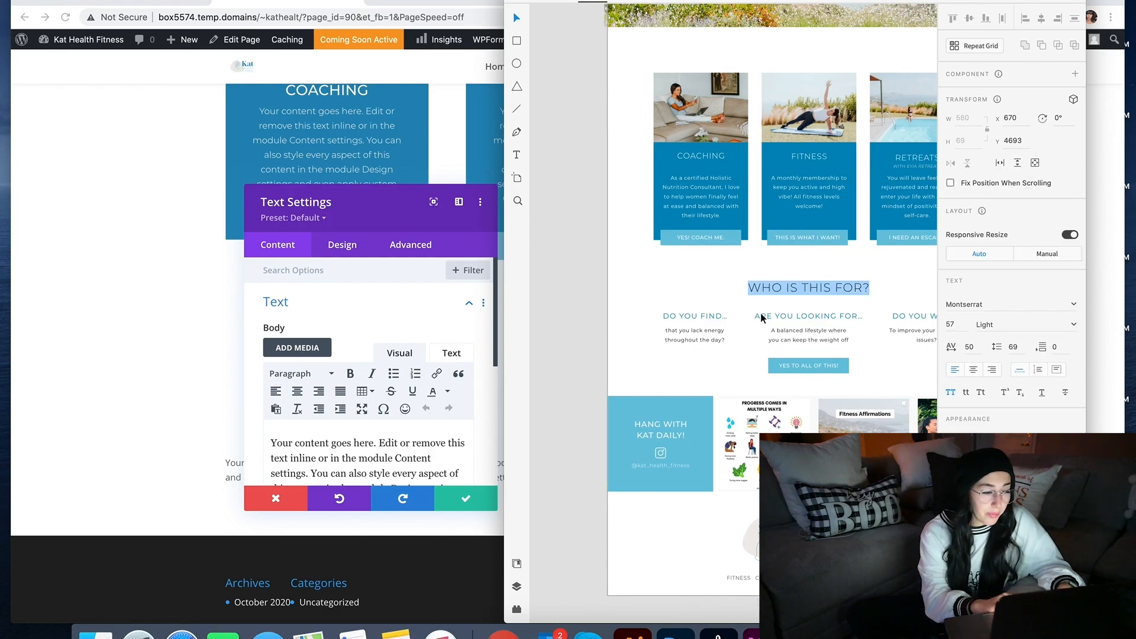
{"action": "left_click", "coordinate": [391, 436]}
{"action": "key", "text": "super+a"}
Step: Replace the placeholder with 'Who is this for?' and format the line as Heading 2
{"action": "type", "text": "Who is this for?"}
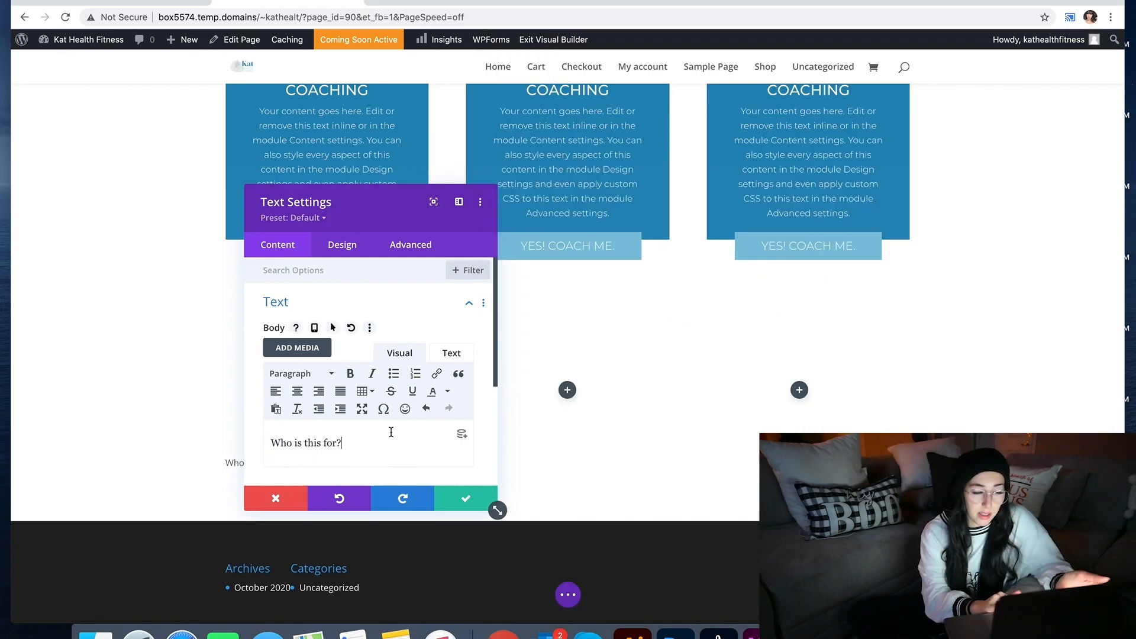
{"action": "triple_click", "coordinate": [319, 437]}
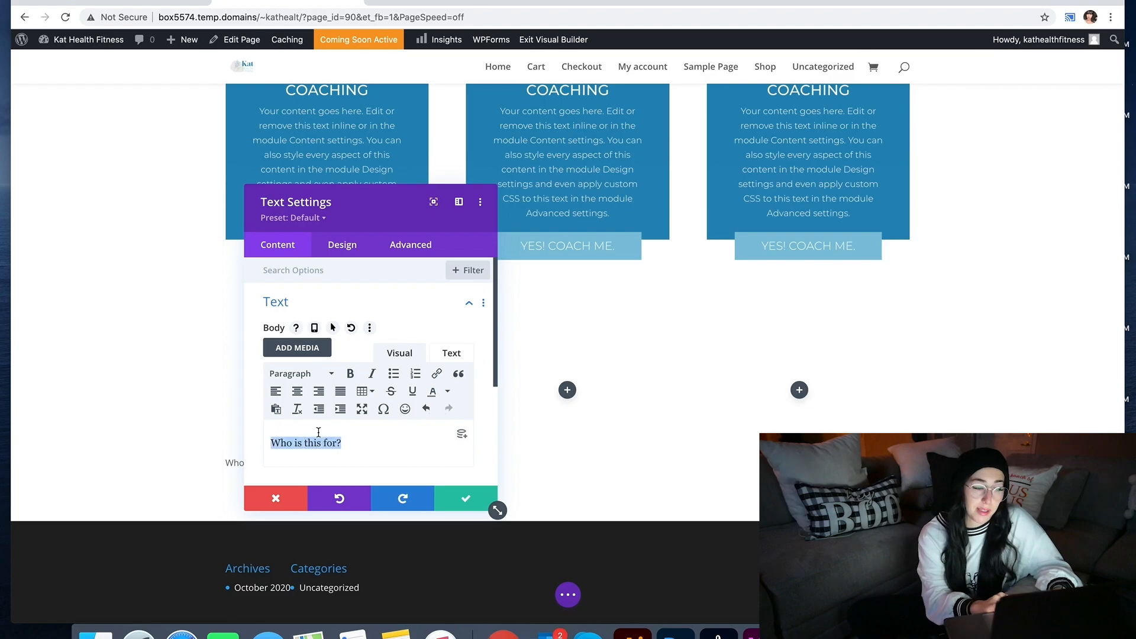
{"action": "left_click", "coordinate": [318, 371]}
{"action": "left_click", "coordinate": [346, 453]}
{"action": "left_click_drag", "start_coordinate": [363, 229], "coordinate": [828, 226]}
Step: Give the Heading 2 text the Montserrat font in uppercase
{"action": "left_click", "coordinate": [822, 253]}
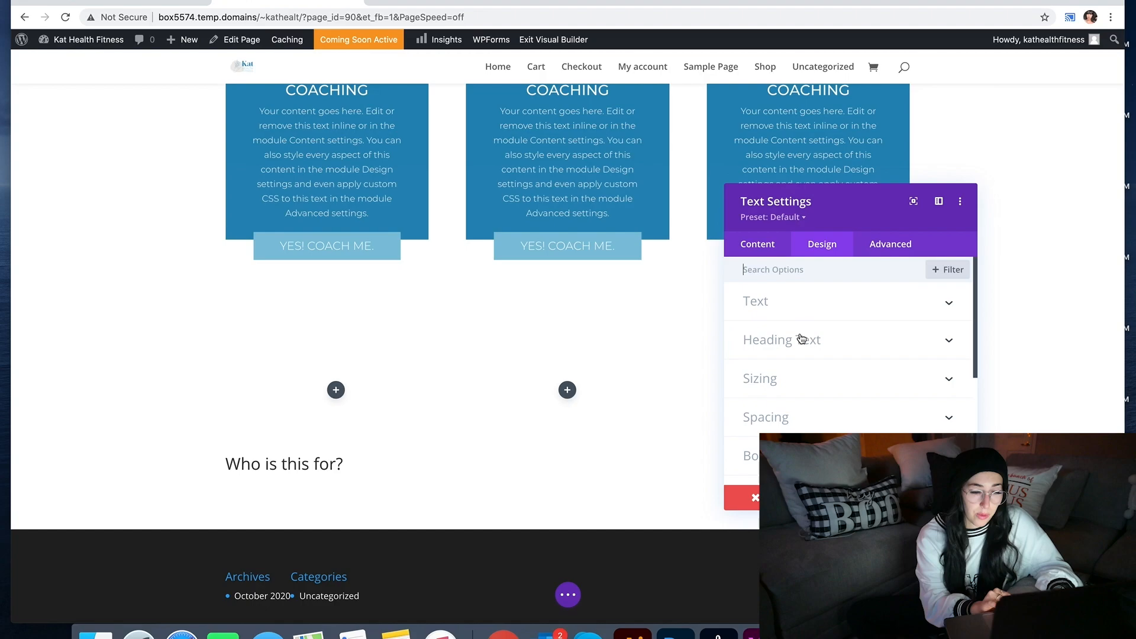
{"action": "left_click", "coordinate": [802, 338]}
{"action": "left_click", "coordinate": [793, 306]}
{"action": "left_click", "coordinate": [793, 358]}
{"action": "left_click", "coordinate": [779, 151]}
{"action": "scroll", "coordinate": [819, 384], "scroll_direction": "down", "scroll_amount": 3}
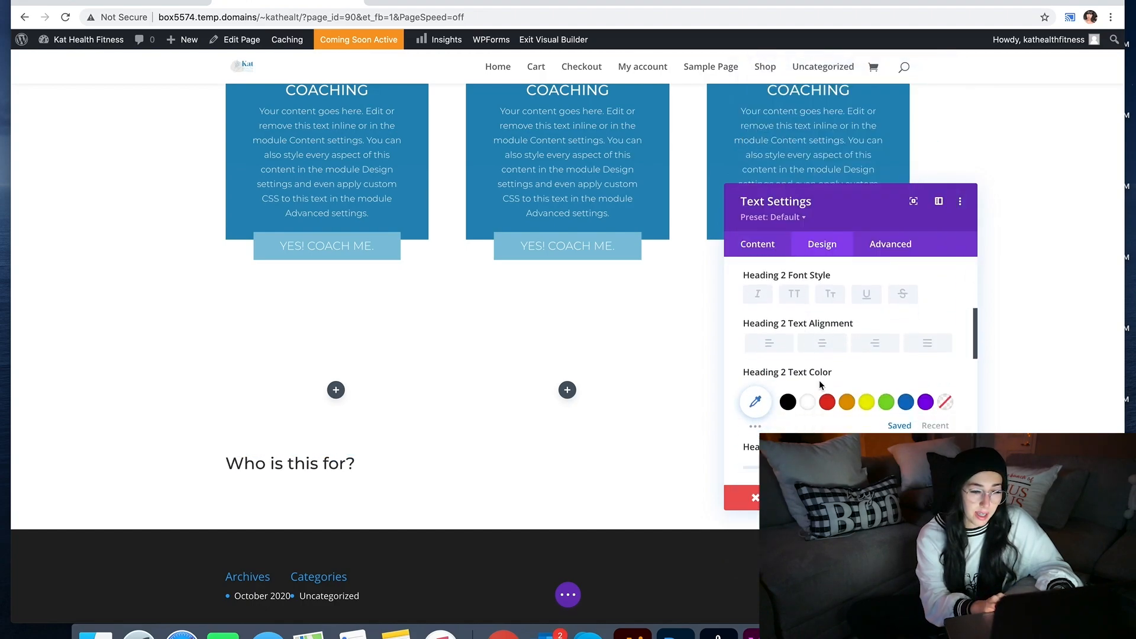
{"action": "left_click", "coordinate": [794, 294]}
Step: Make the heading Light weight, centre-aligned, with 1px letter spacing
{"action": "scroll", "coordinate": [799, 302], "scroll_direction": "up", "scroll_amount": 2}
{"action": "left_click", "coordinate": [794, 317]}
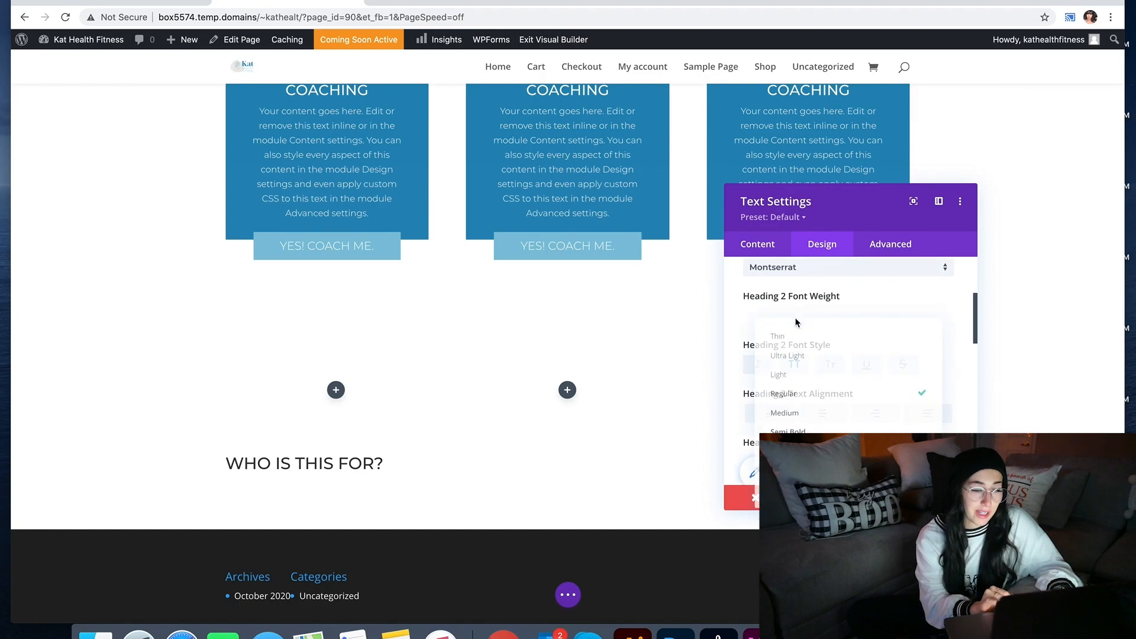
{"action": "left_click", "coordinate": [794, 371]}
{"action": "scroll", "coordinate": [794, 365], "scroll_direction": "down", "scroll_amount": 1}
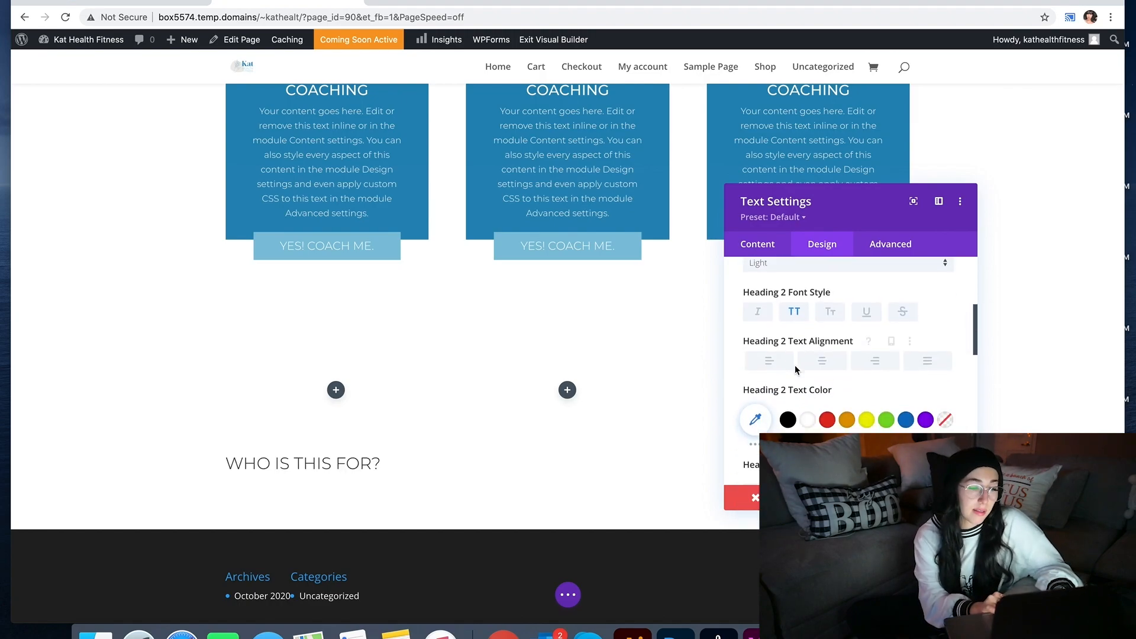
{"action": "left_click", "coordinate": [804, 364]}
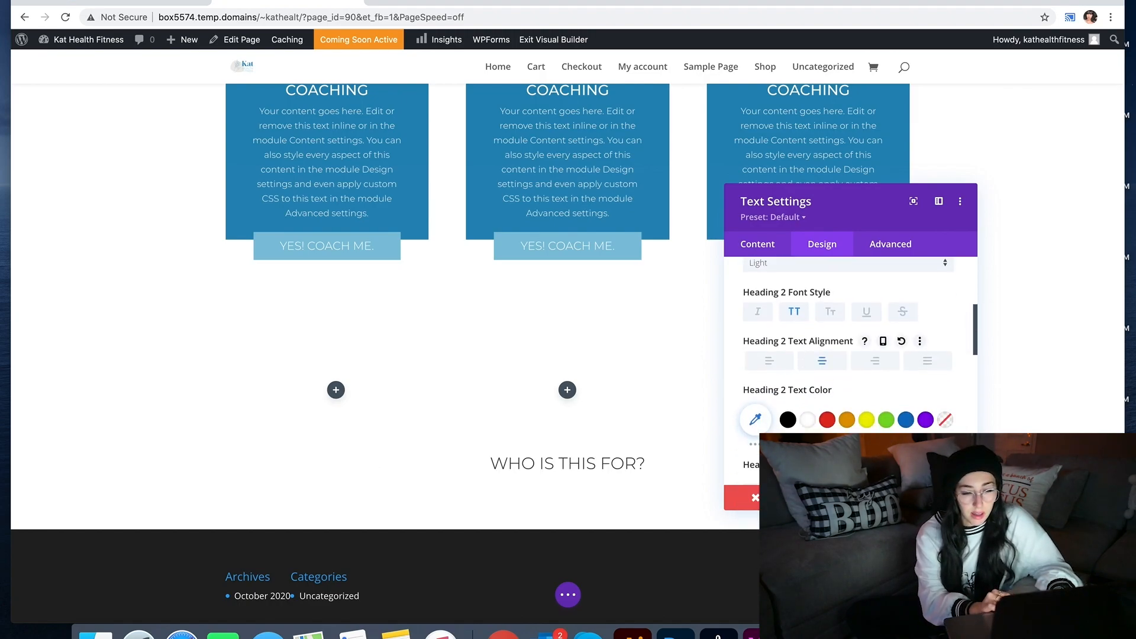
{"action": "scroll", "coordinate": [846, 355], "scroll_direction": "down", "scroll_amount": 2}
{"action": "left_click_drag", "start_coordinate": [750, 409], "coordinate": [749, 410]}
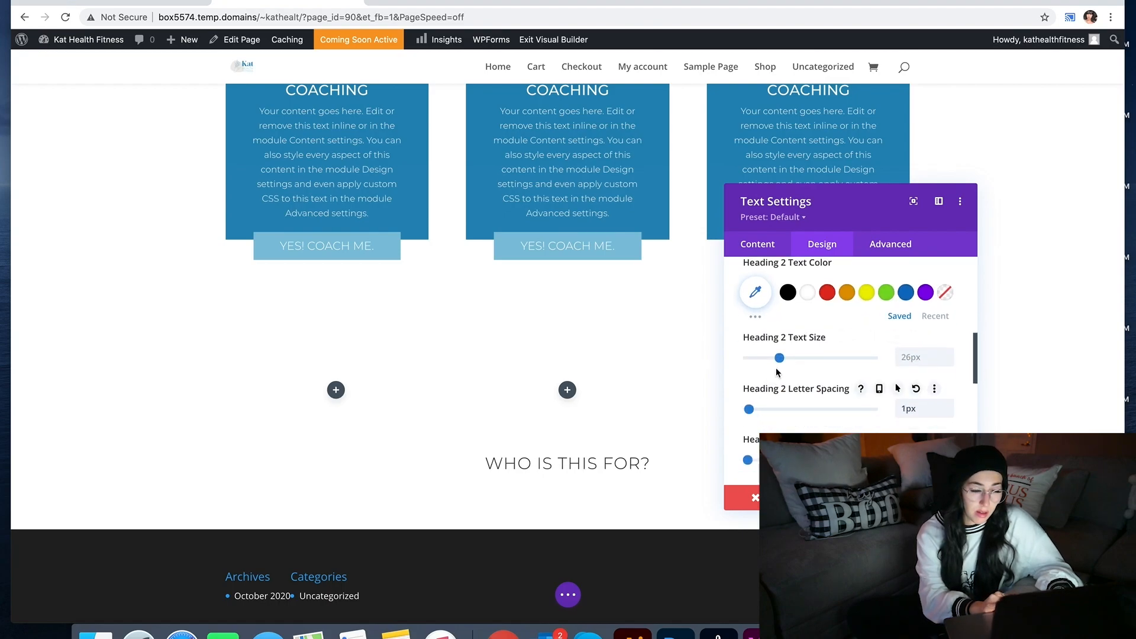
Step: Set the heading size to 36px after comparing with the XD mockup, and save the settings
{"action": "left_click", "coordinate": [948, 353]}
{"action": "left_click", "coordinate": [947, 353]}
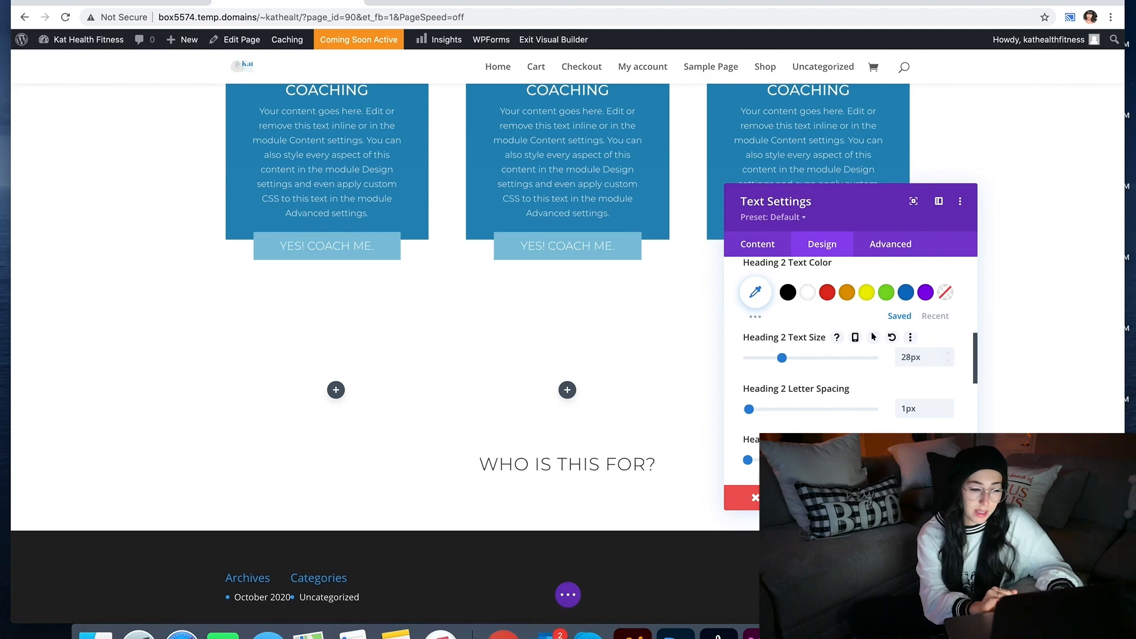
{"action": "key", "text": "super+Tab"}
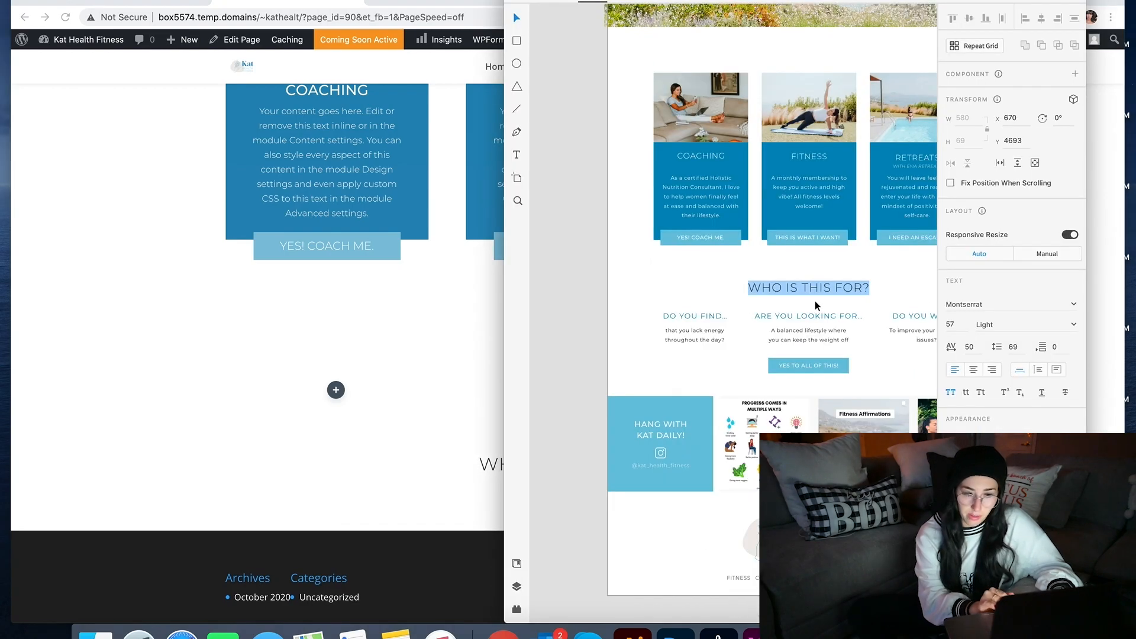
{"action": "left_click", "coordinate": [490, 385]}
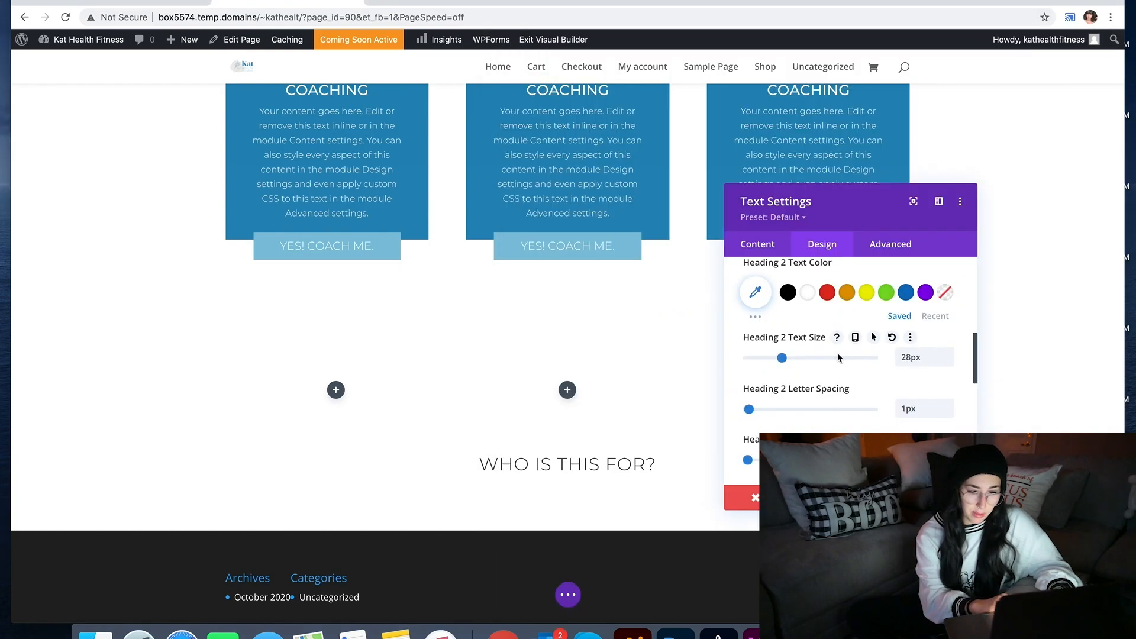
{"action": "left_click_drag", "start_coordinate": [784, 361], "coordinate": [793, 363]}
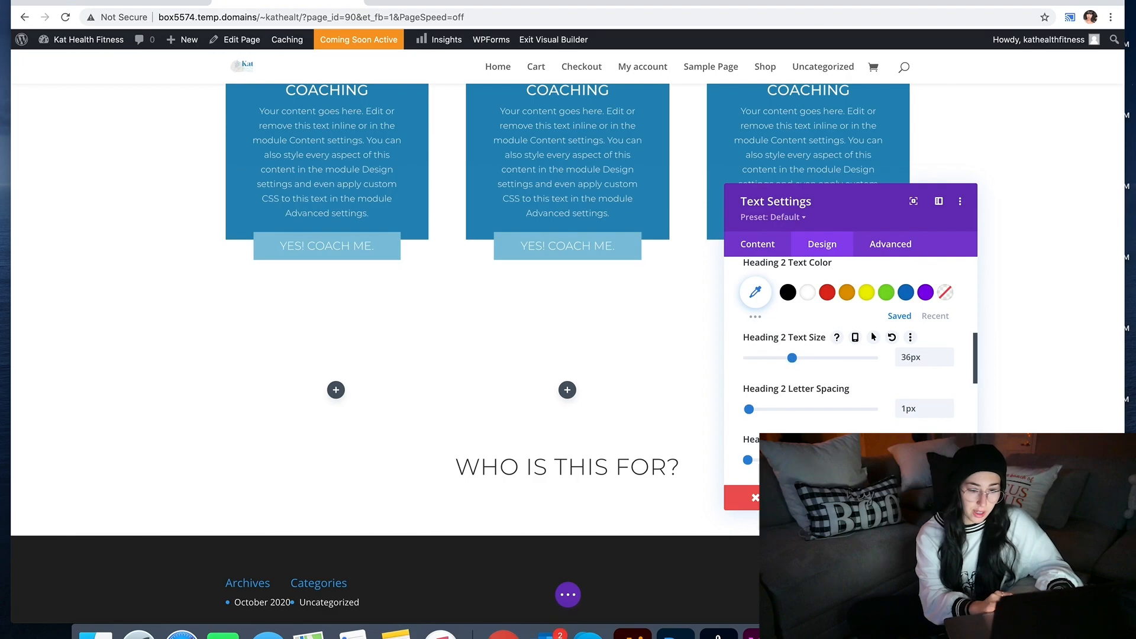
{"action": "left_click", "coordinate": [945, 498]}
{"action": "scroll", "coordinate": [885, 428], "scroll_direction": "up", "scroll_amount": 10}
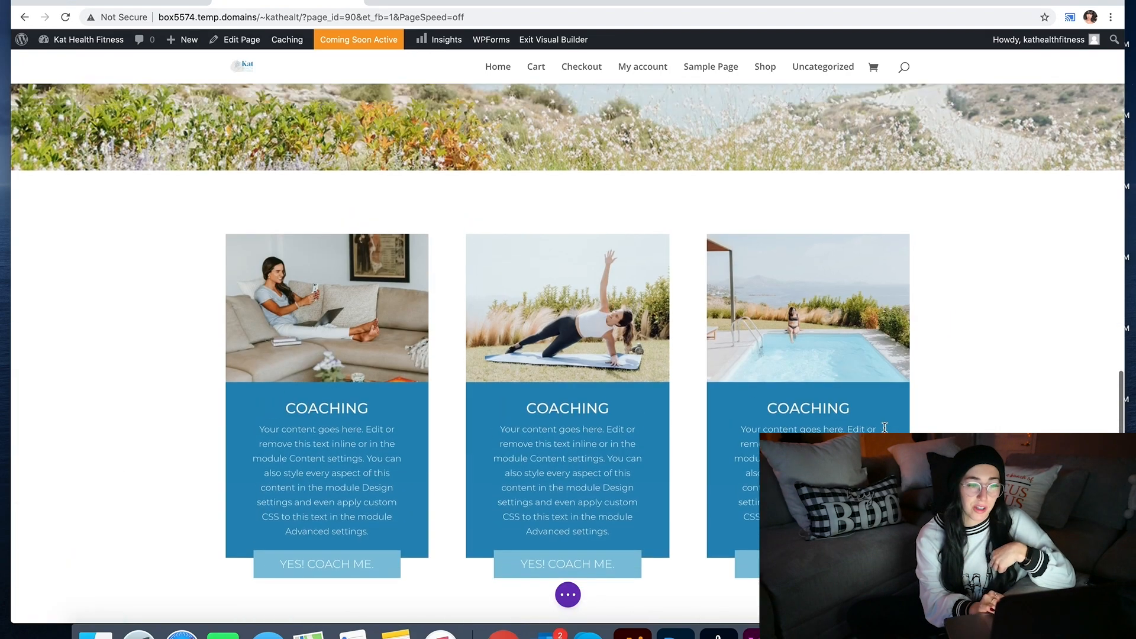
{"action": "scroll", "coordinate": [885, 428], "scroll_direction": "up", "scroll_amount": 15}
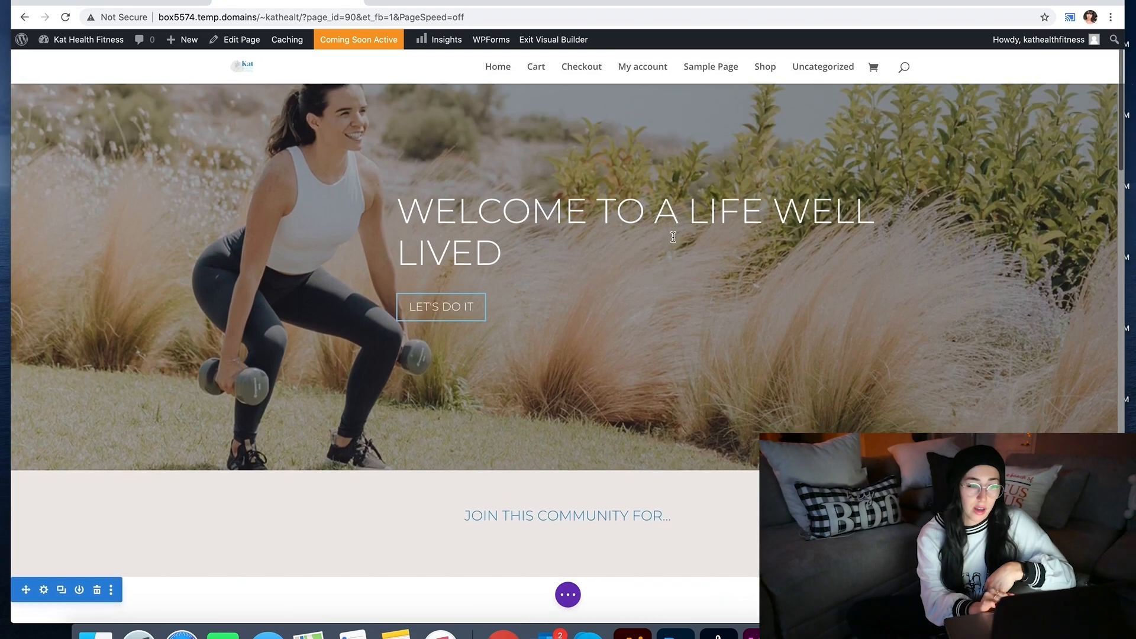
{"action": "scroll", "coordinate": [651, 254], "scroll_direction": "down", "scroll_amount": 3}
{"action": "mouse_move", "coordinate": [594, 324]}
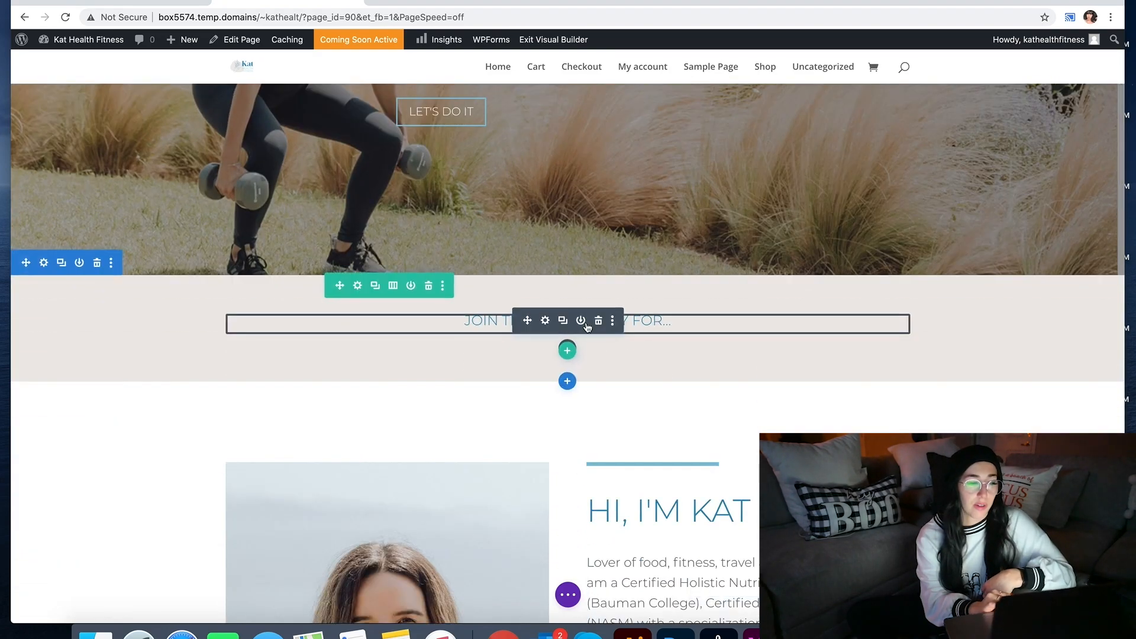
{"action": "left_click", "coordinate": [545, 322]}
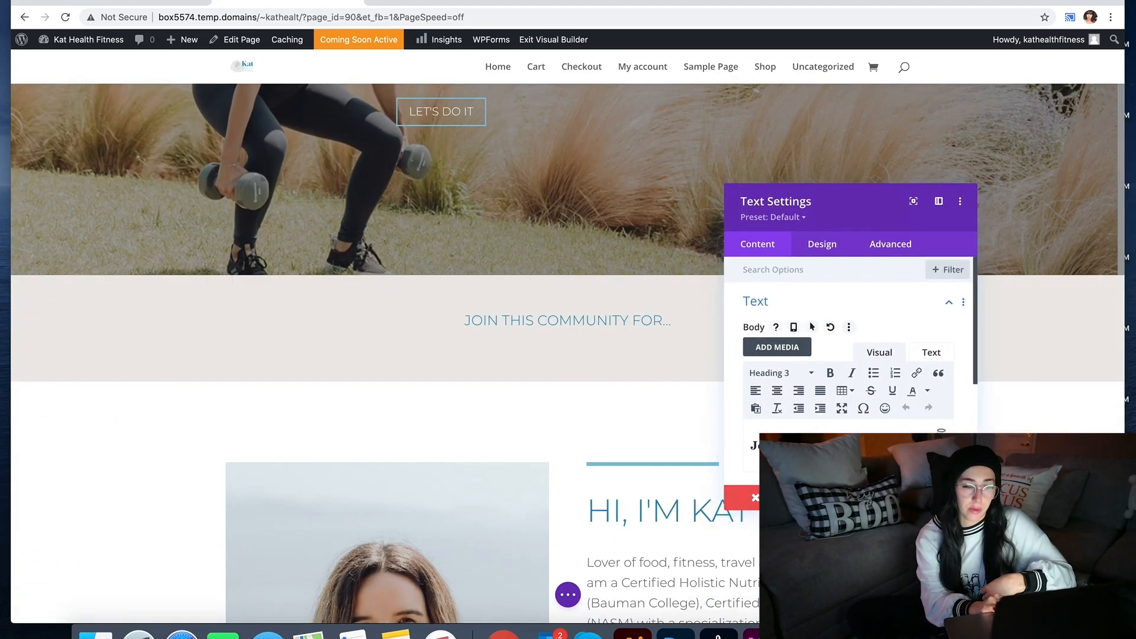
{"action": "left_click", "coordinate": [813, 243]}
{"action": "left_click", "coordinate": [805, 339]}
{"action": "left_click", "coordinate": [832, 307]}
{"action": "scroll", "coordinate": [802, 407], "scroll_direction": "down", "scroll_amount": 4}
{"action": "scroll", "coordinate": [801, 407], "scroll_direction": "down", "scroll_amount": 1}
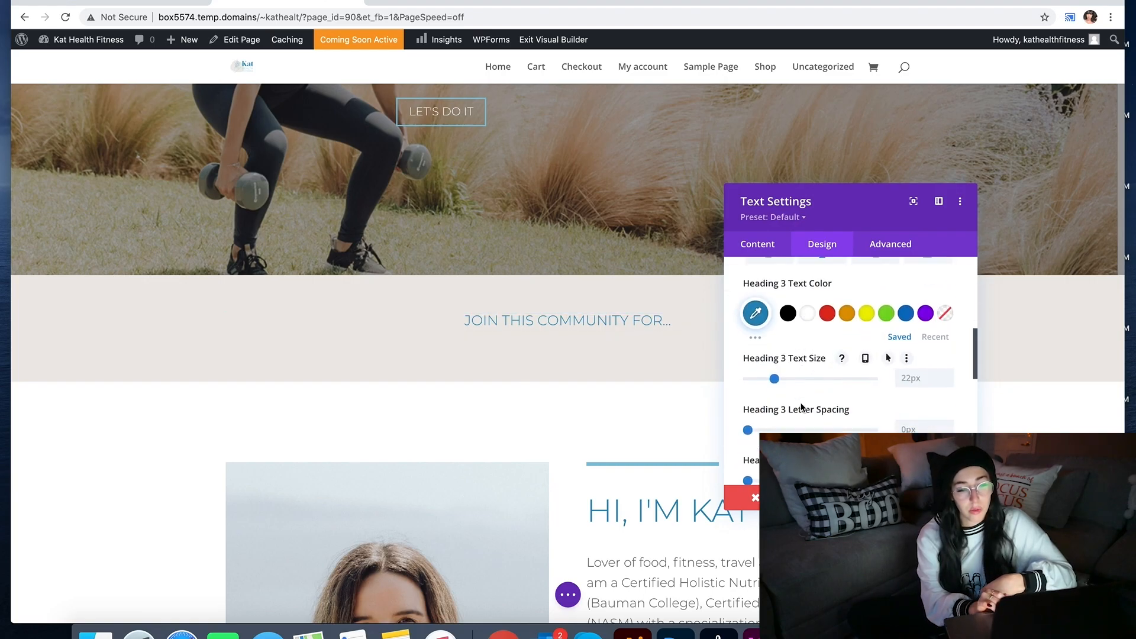
{"action": "left_click", "coordinate": [945, 497]}
{"action": "scroll", "coordinate": [568, 355], "scroll_direction": "down", "scroll_amount": 20}
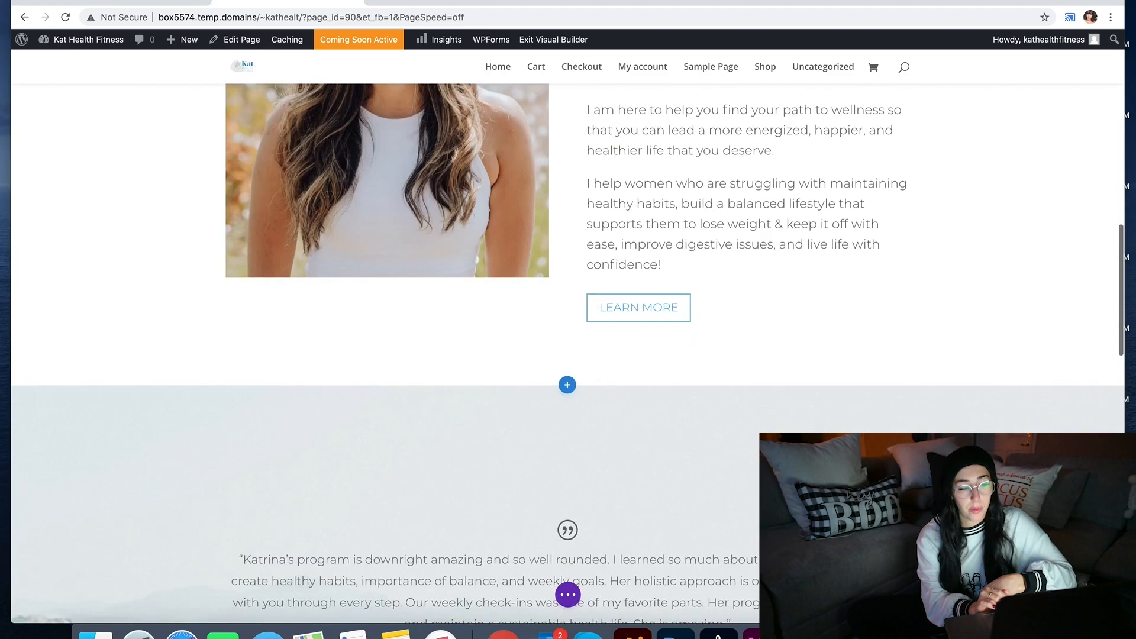
{"action": "scroll", "coordinate": [550, 456], "scroll_direction": "down", "scroll_amount": 5}
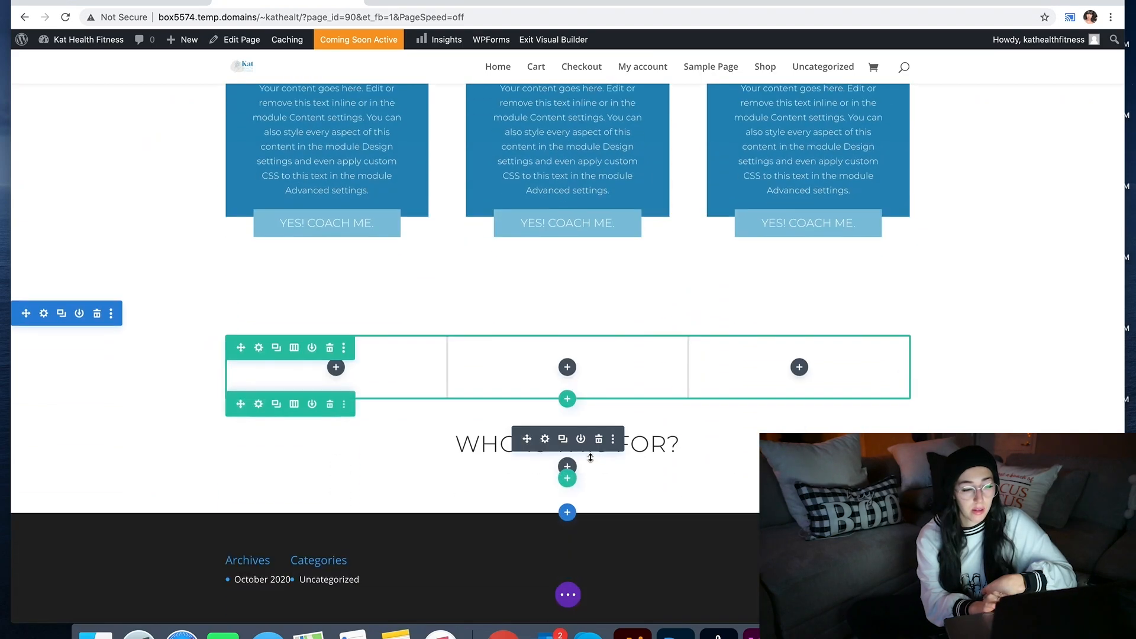
Step: Open the heading's Heading Text design options, nudging Heading 3 size up to 23px
{"action": "left_click", "coordinate": [541, 438]}
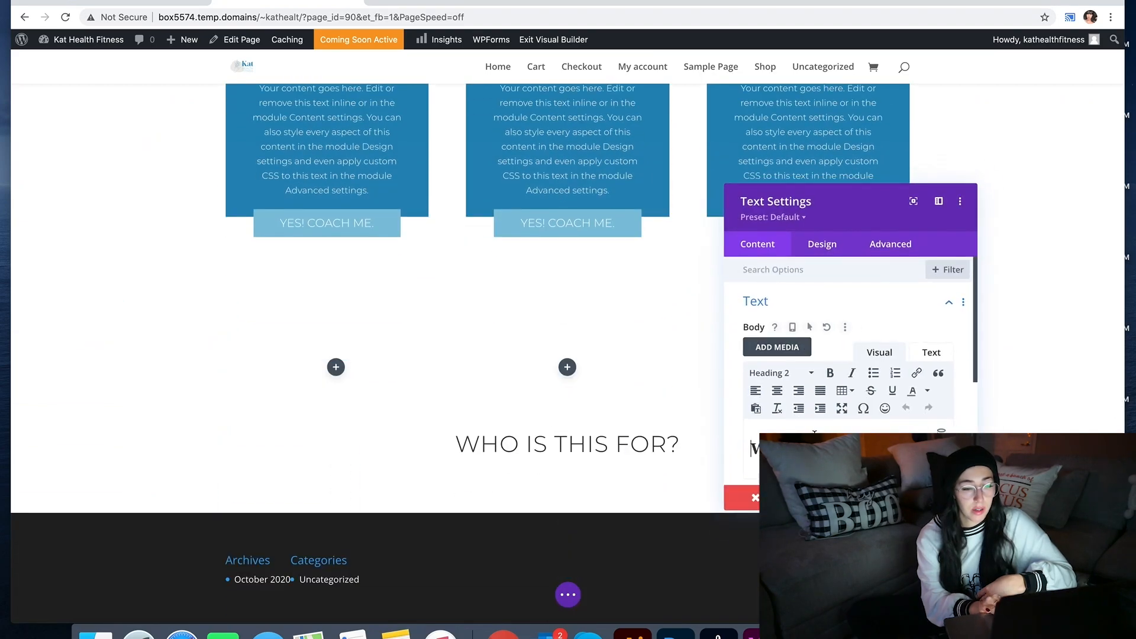
{"action": "left_click", "coordinate": [820, 245]}
{"action": "left_click", "coordinate": [789, 344]}
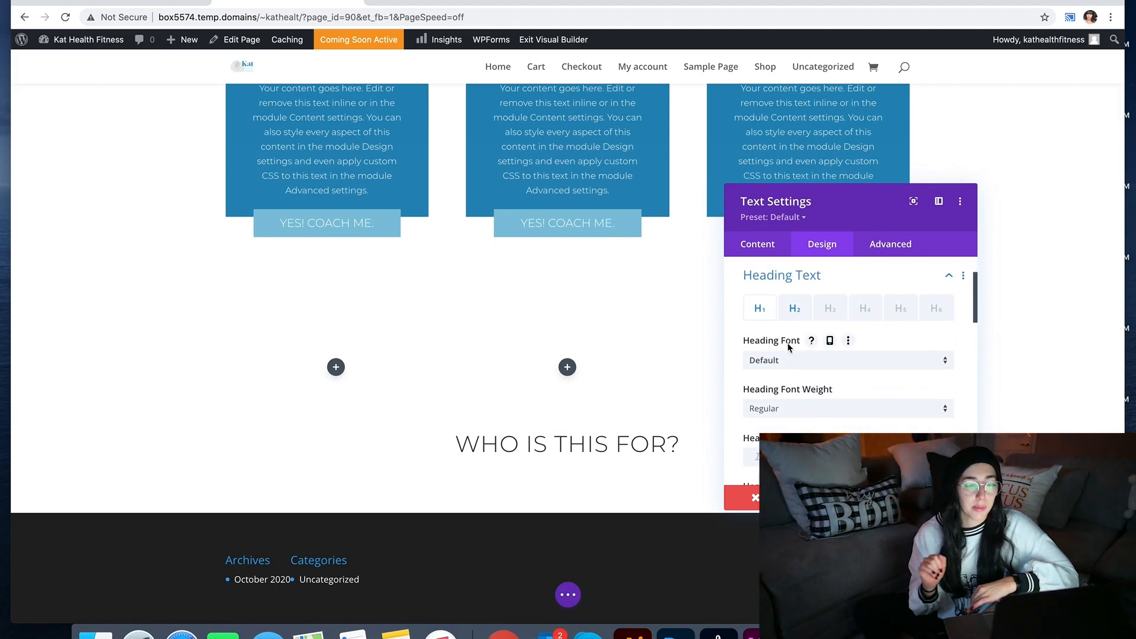
{"action": "scroll", "coordinate": [789, 347], "scroll_direction": "down", "scroll_amount": 5}
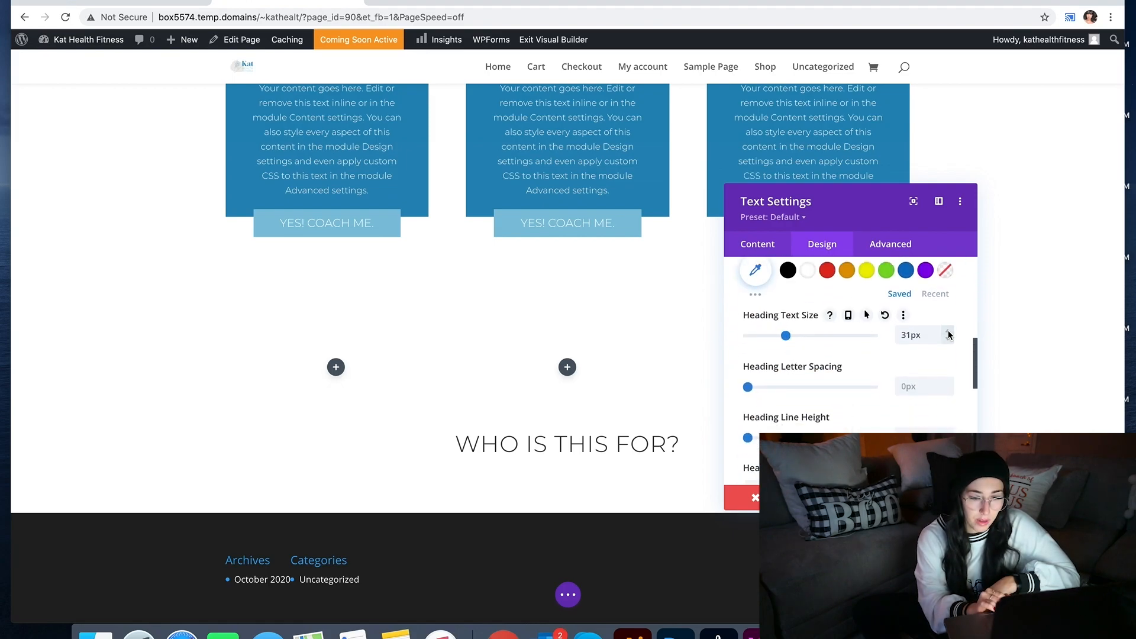
{"action": "scroll", "coordinate": [949, 335], "scroll_direction": "up", "scroll_amount": 5}
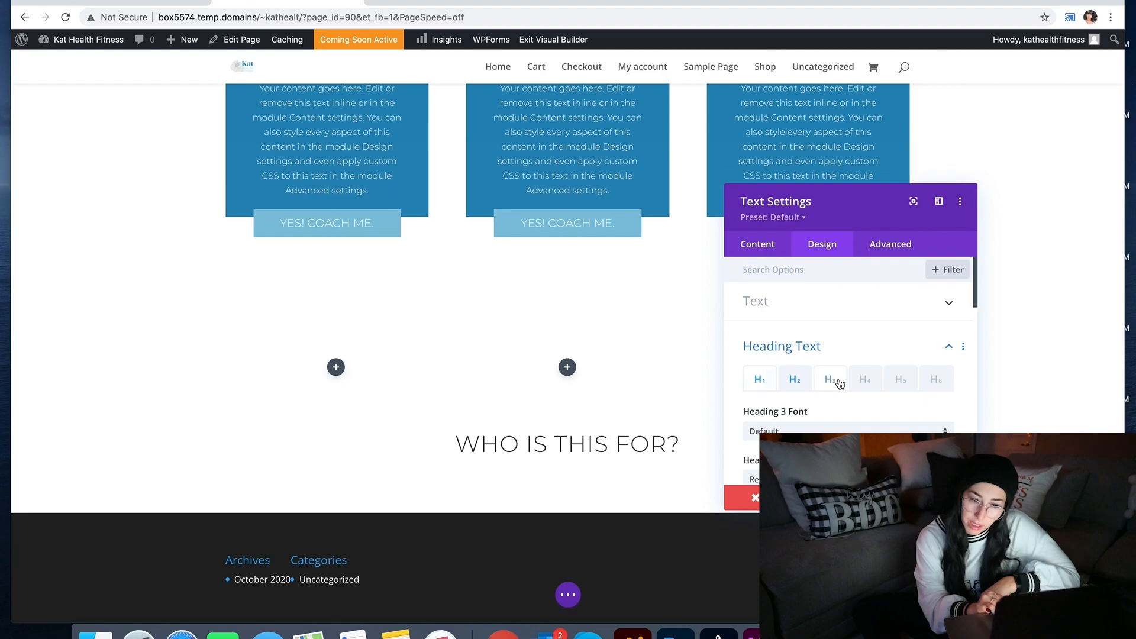
{"action": "scroll", "coordinate": [839, 383], "scroll_direction": "down", "scroll_amount": 5}
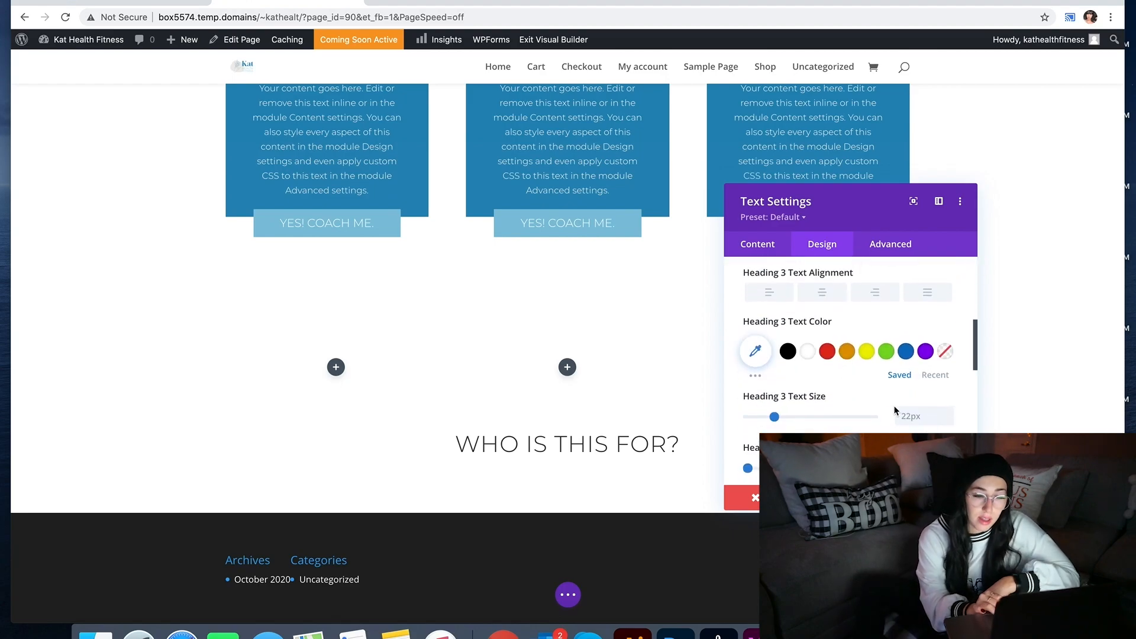
{"action": "left_click", "coordinate": [948, 413]}
{"action": "scroll", "coordinate": [949, 417], "scroll_direction": "up", "scroll_amount": 5}
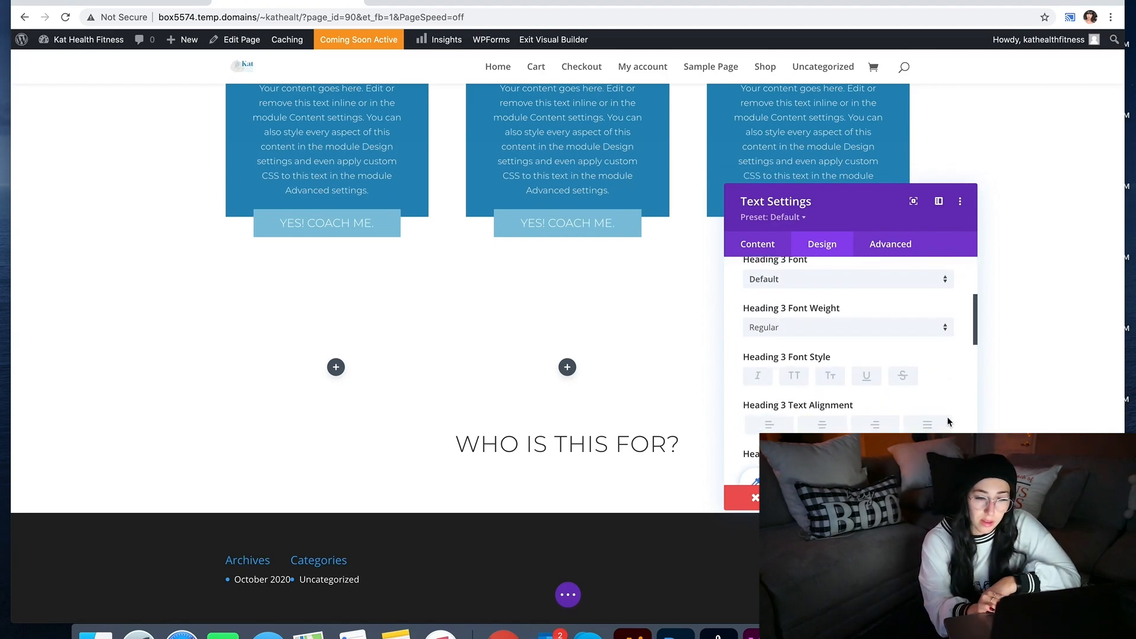
Step: Step the Heading 2 text size down to 30px and save the settings
{"action": "left_click", "coordinate": [796, 298]}
{"action": "scroll", "coordinate": [858, 355], "scroll_direction": "down", "scroll_amount": 4}
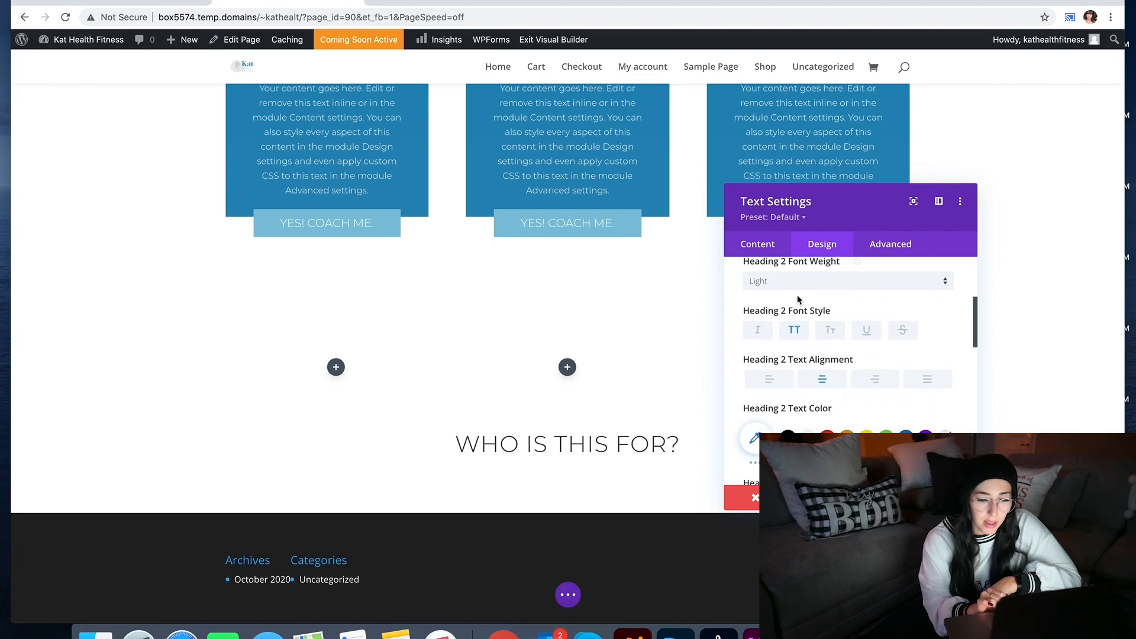
{"action": "left_click", "coordinate": [948, 440]}
{"action": "left_click", "coordinate": [948, 440]}
{"action": "left_click", "coordinate": [948, 440]}
{"action": "left_click", "coordinate": [948, 440]}
{"action": "left_click", "coordinate": [948, 440]}
{"action": "left_click", "coordinate": [948, 441]}
{"action": "left_click", "coordinate": [945, 498]}
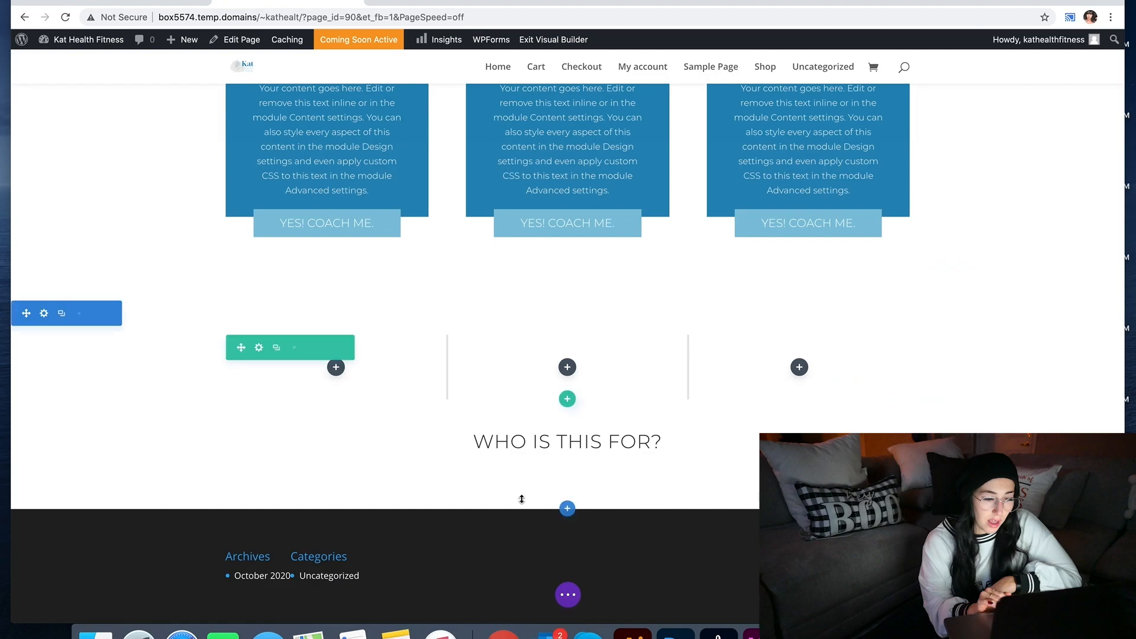
Step: Move the heading row above the empty three-column row, then inspect the 'DO YOU FIND...' text in XD
{"action": "left_click_drag", "start_coordinate": [241, 405], "coordinate": [264, 337]}
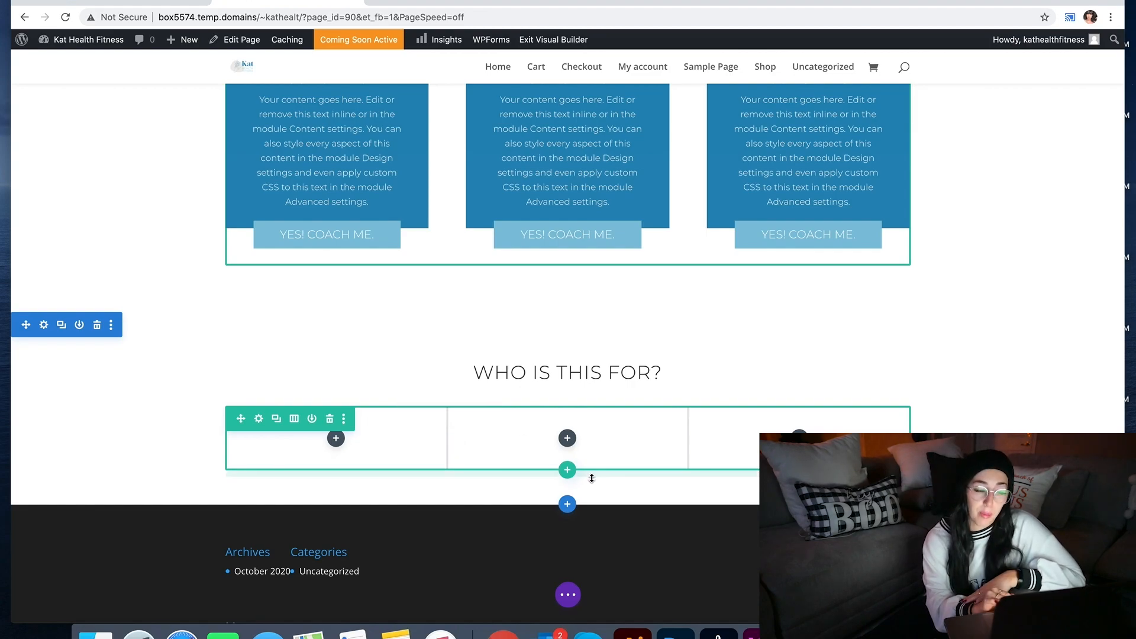
{"action": "left_click", "coordinate": [761, 632]}
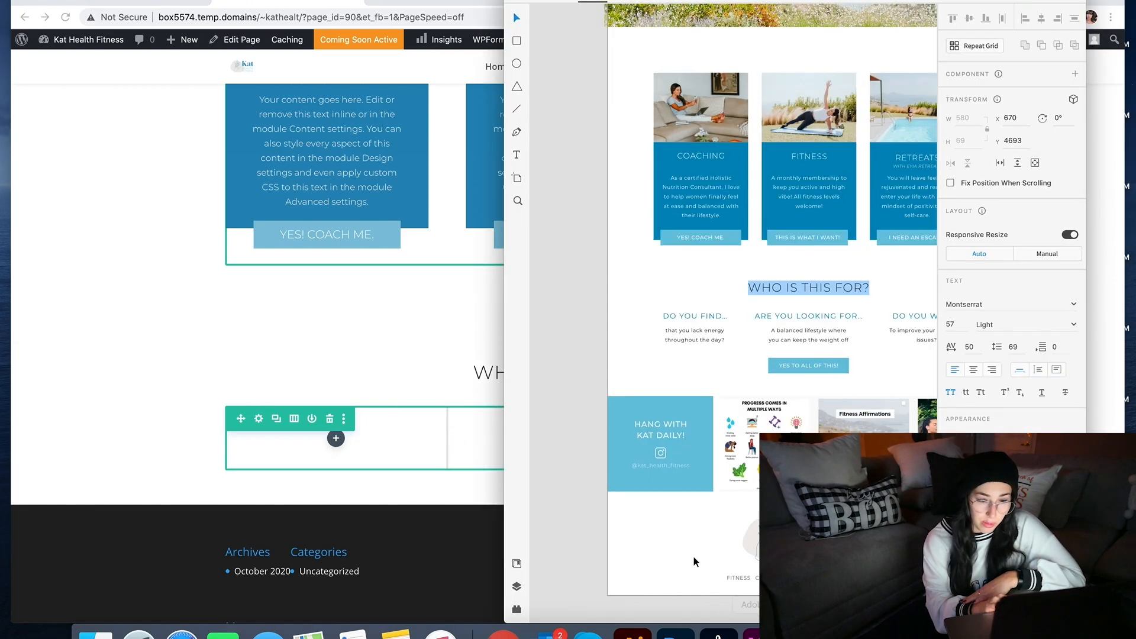
{"action": "left_click", "coordinate": [691, 315]}
{"action": "double_click", "coordinate": [692, 315]}
{"action": "left_click", "coordinate": [335, 465]}
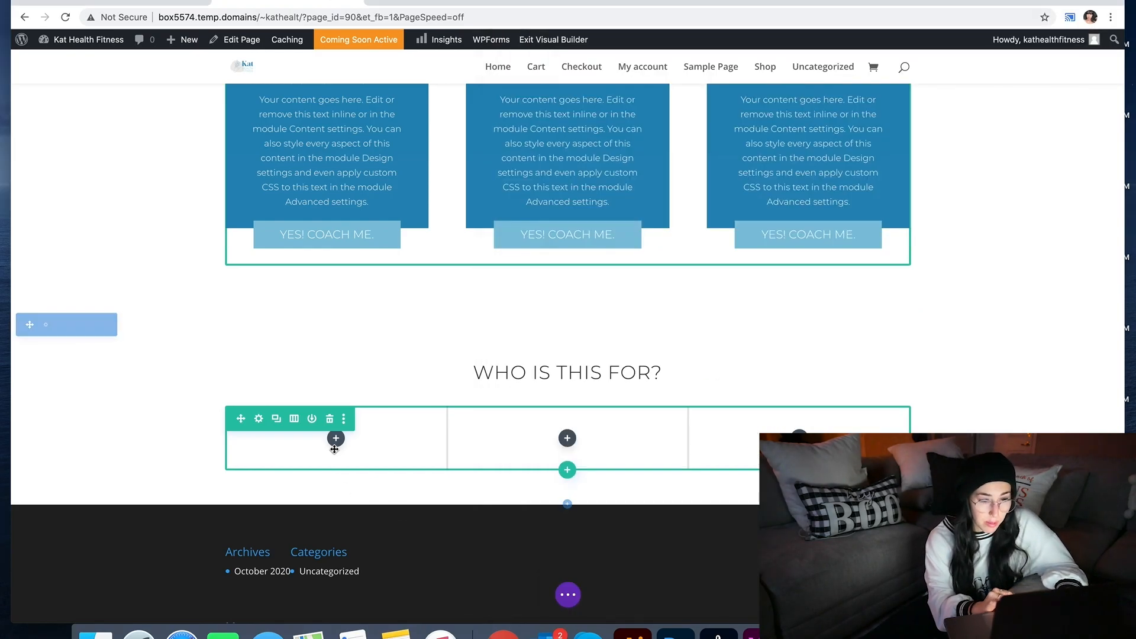
Step: Add a Text module to the first column and paste the 'Do you find...' wording over its placeholder
{"action": "left_click", "coordinate": [336, 438]}
{"action": "type", "text": "txt"}
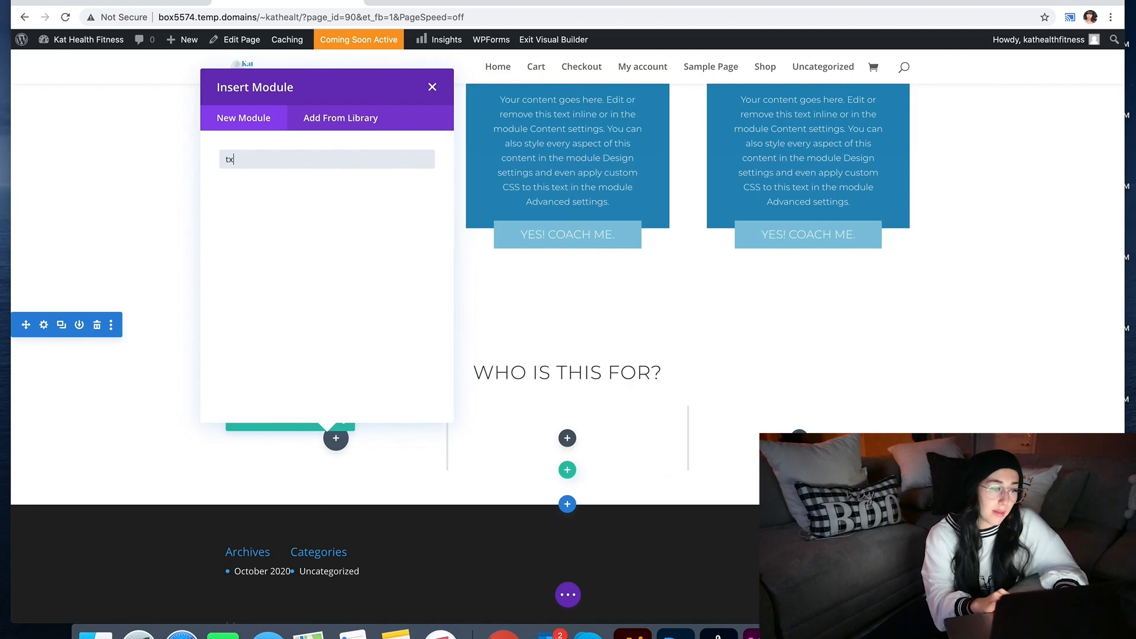
{"action": "type", "text": "xt"}
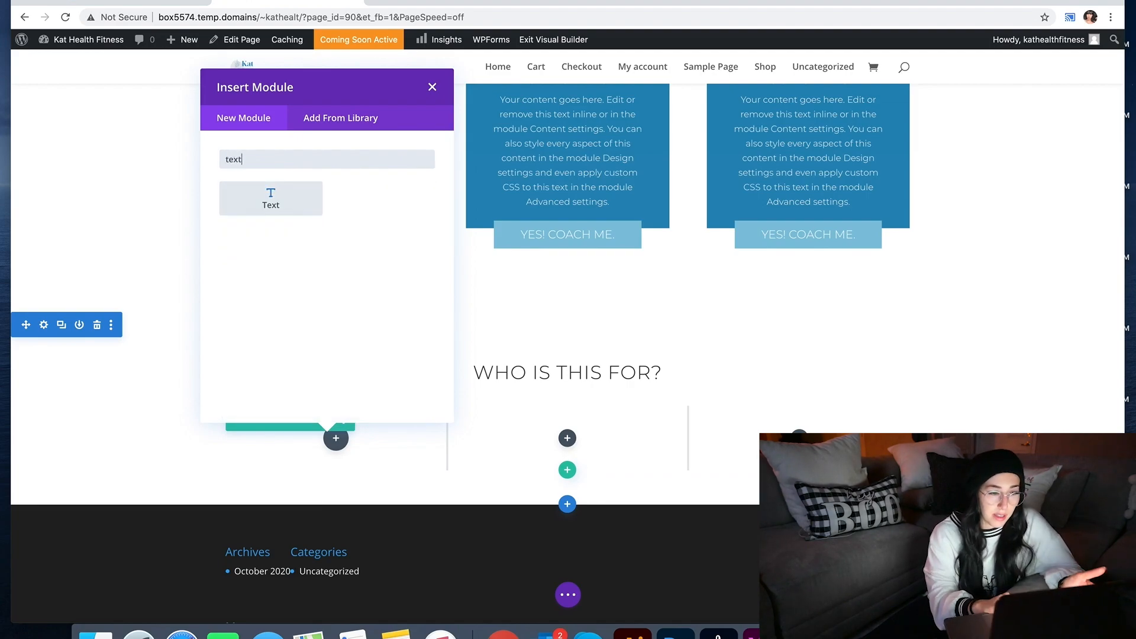
{"action": "left_click", "coordinate": [303, 205]}
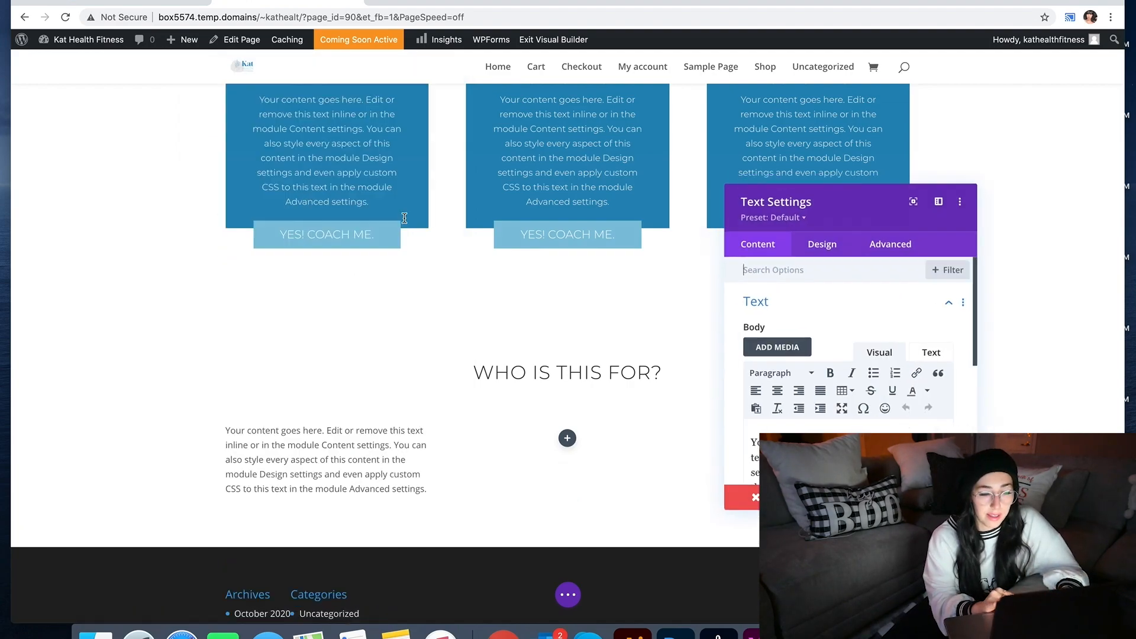
{"action": "scroll", "coordinate": [817, 408], "scroll_direction": "down", "scroll_amount": 1}
{"action": "type", "text": "Do you find..."}
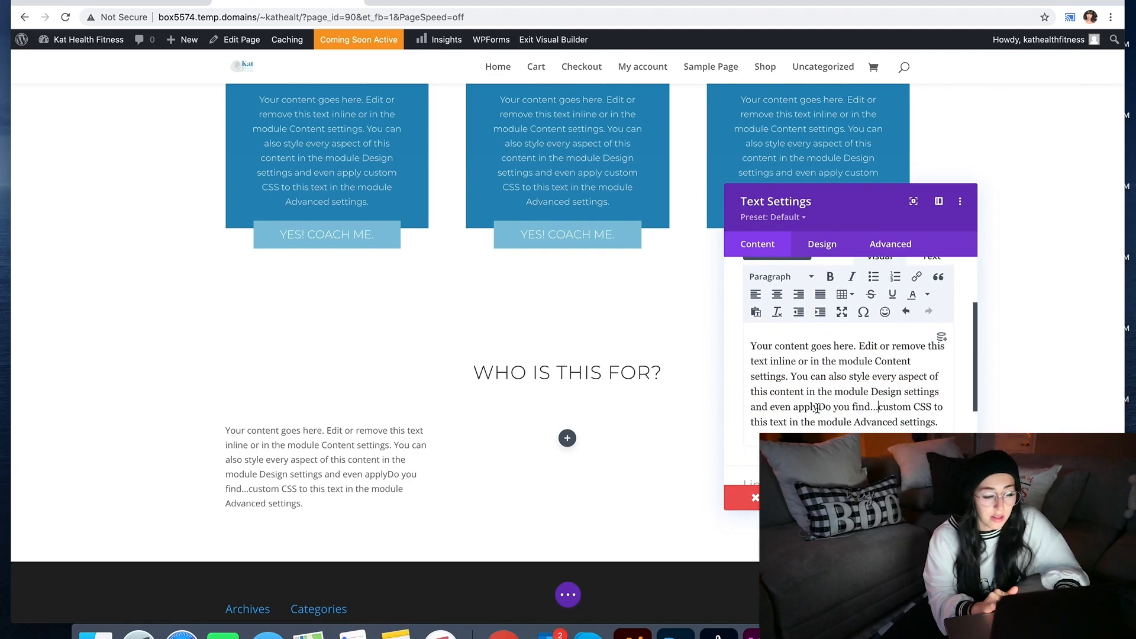
{"action": "key", "text": "super+a"}
{"action": "type", "text": "Do you find..."}
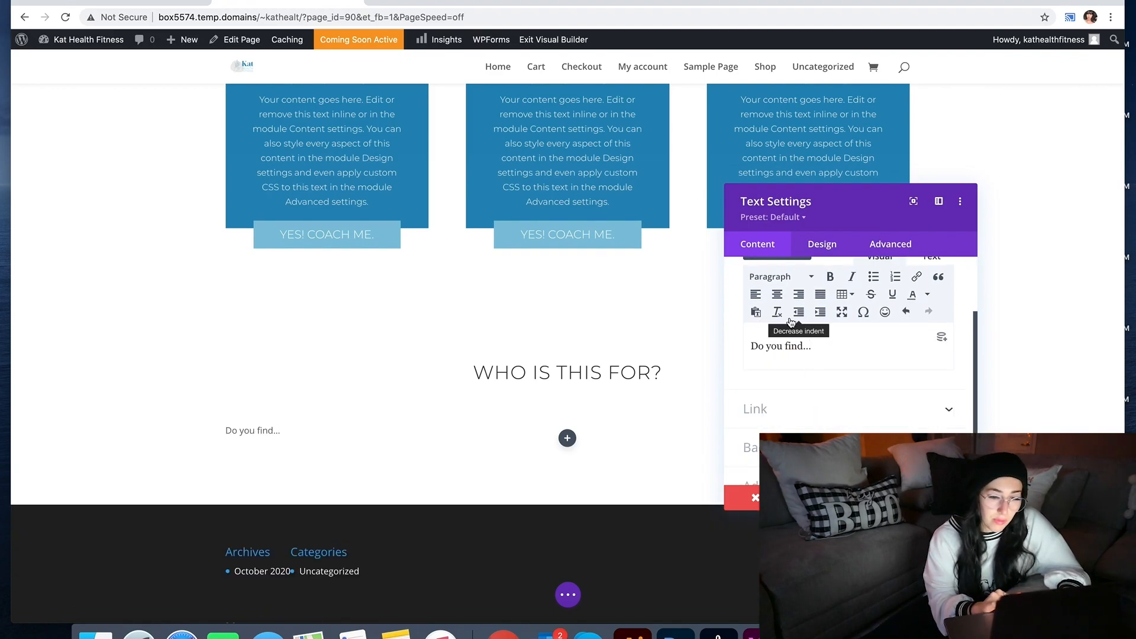
Step: Format the 'Do you find...' line as a centred Heading 3
{"action": "left_click", "coordinate": [785, 281]}
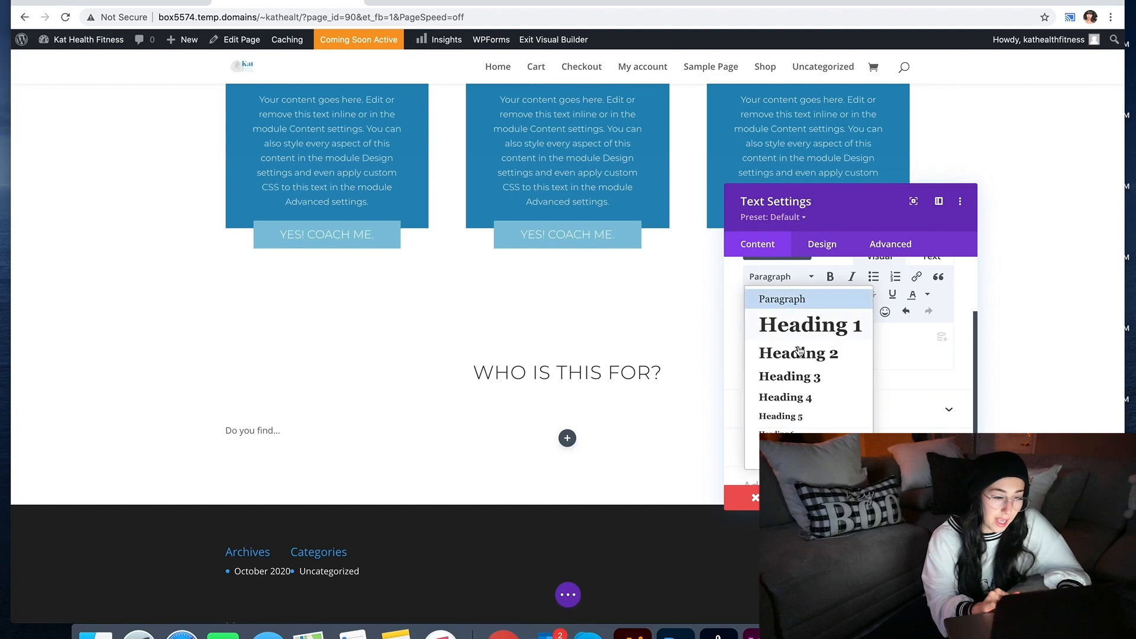
{"action": "left_click", "coordinate": [799, 351]}
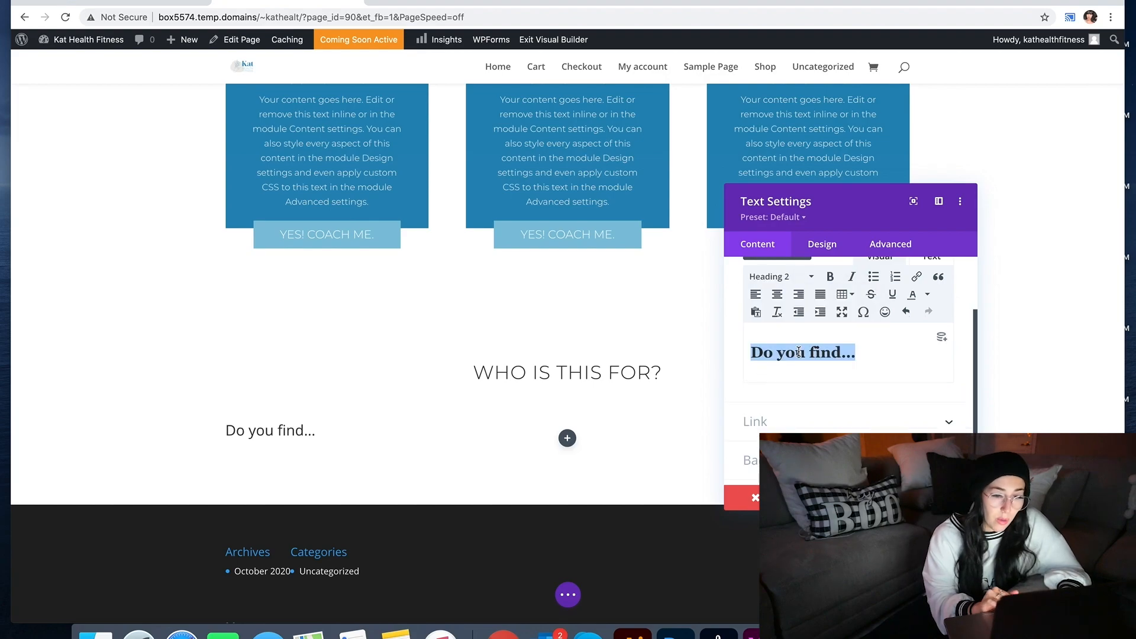
{"action": "left_click", "coordinate": [776, 296]}
{"action": "left_click", "coordinate": [826, 248]}
{"action": "left_click", "coordinate": [783, 251]}
{"action": "scroll", "coordinate": [781, 355], "scroll_direction": "up", "scroll_amount": 2}
{"action": "left_click", "coordinate": [775, 374]}
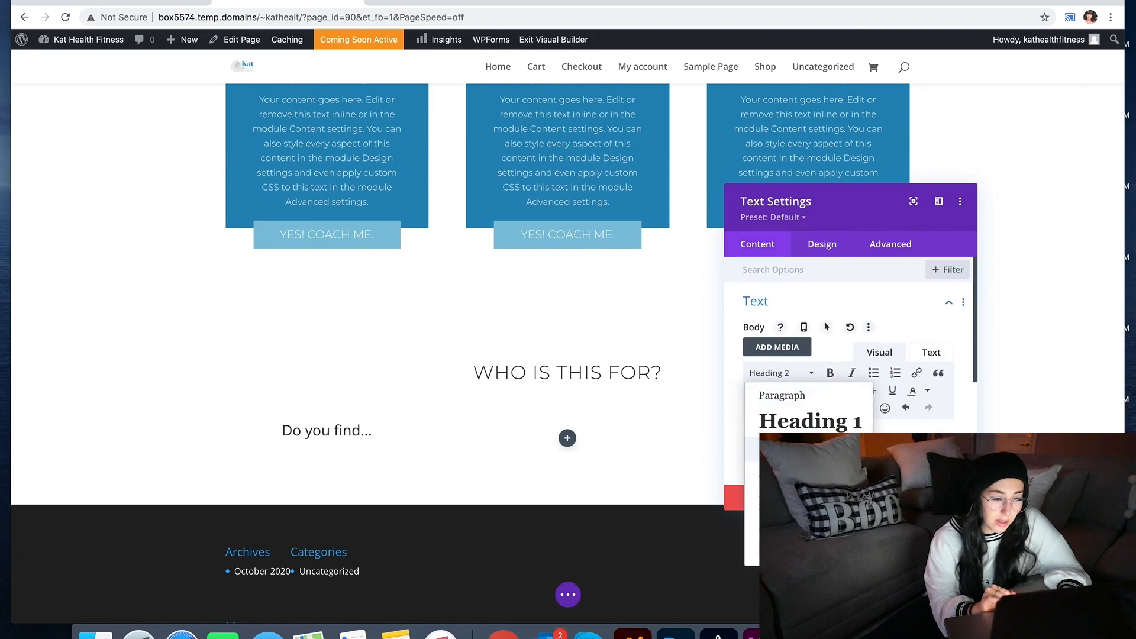
{"action": "left_click", "coordinate": [805, 477]}
Step: Style the Heading 3 text as Montserrat, Light weight, uppercase
{"action": "left_click", "coordinate": [823, 249]}
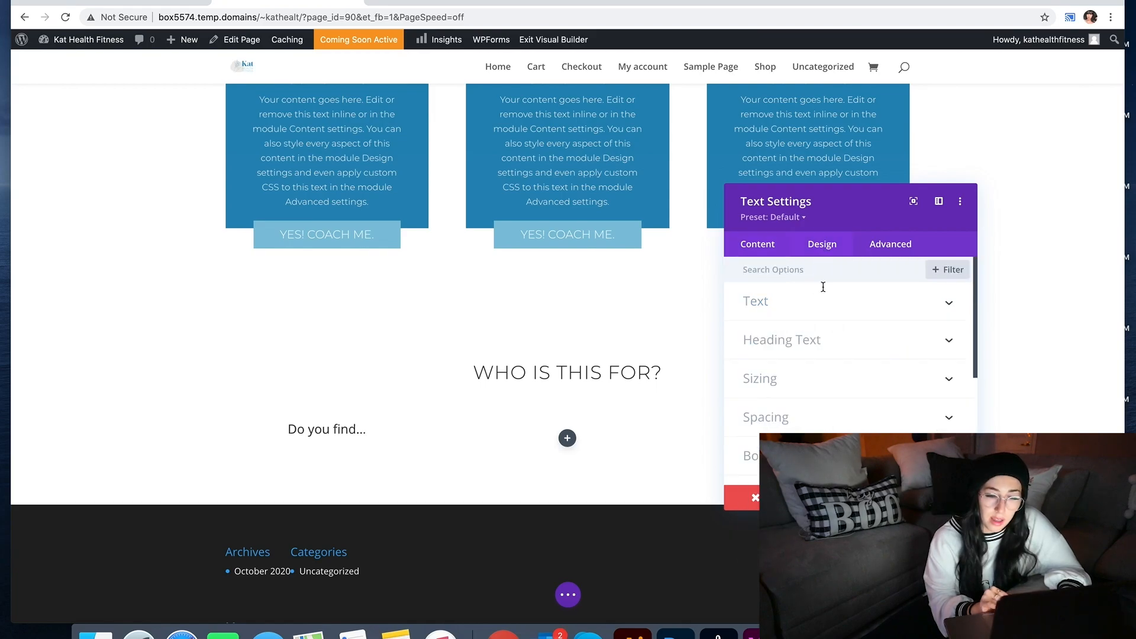
{"action": "left_click", "coordinate": [820, 345]}
{"action": "left_click", "coordinate": [830, 307]}
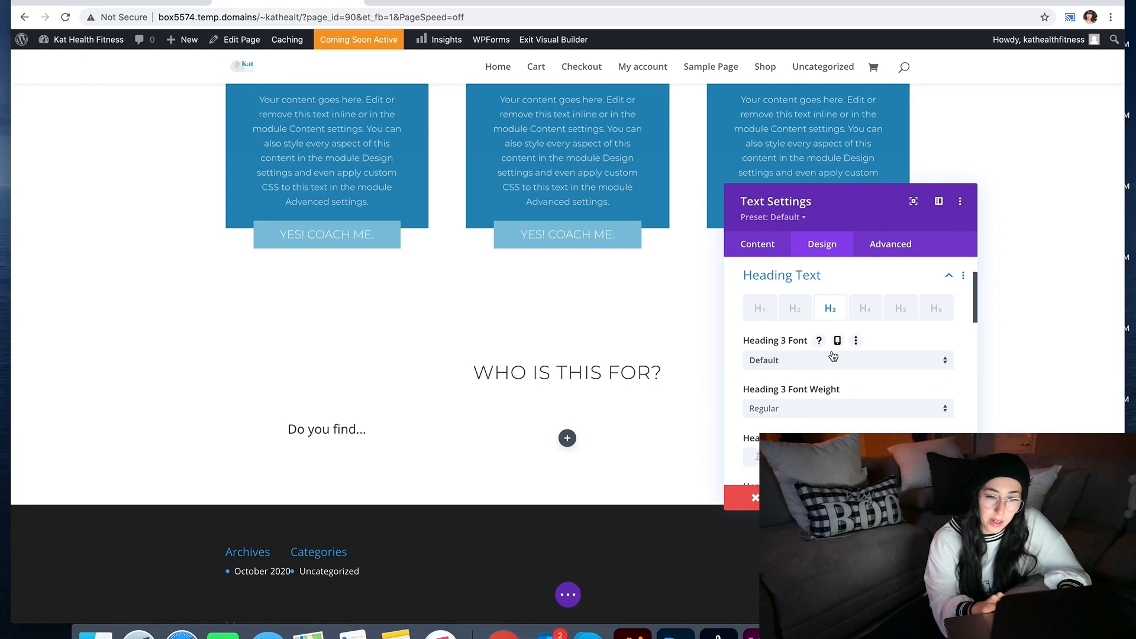
{"action": "left_click", "coordinate": [833, 355]}
{"action": "left_click", "coordinate": [822, 155]}
{"action": "scroll", "coordinate": [820, 352], "scroll_direction": "down", "scroll_amount": 2}
{"action": "left_click", "coordinate": [818, 329]}
{"action": "left_click", "coordinate": [815, 384]}
{"action": "scroll", "coordinate": [812, 388], "scroll_direction": "down", "scroll_amount": 1}
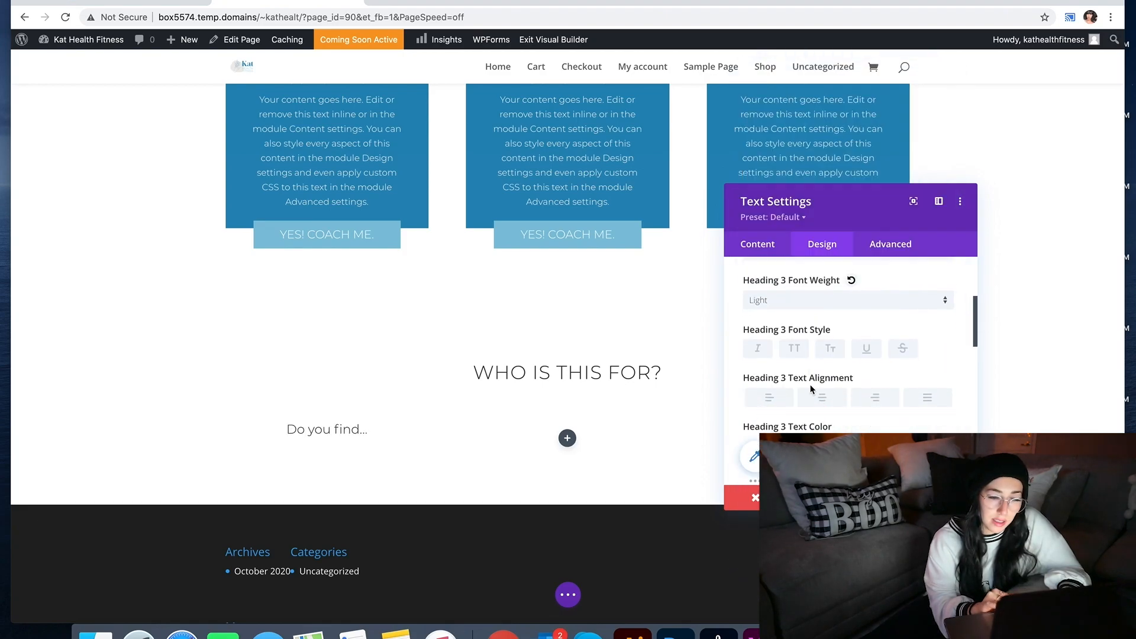
{"action": "left_click", "coordinate": [805, 353]}
{"action": "scroll", "coordinate": [807, 356], "scroll_direction": "down", "scroll_amount": 2}
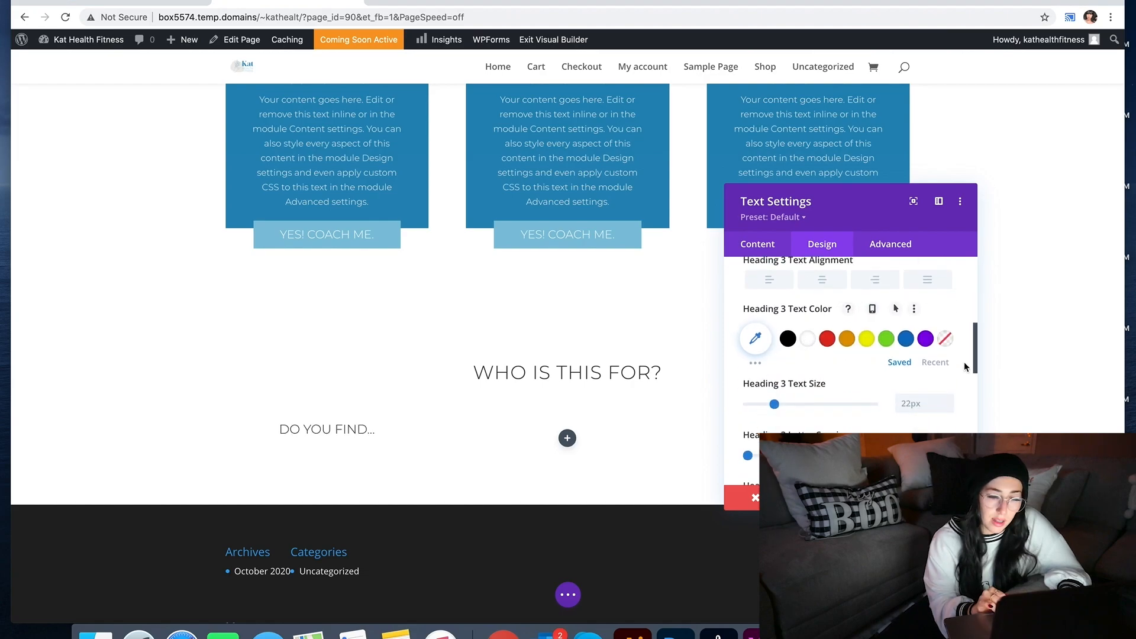
Step: Colour the Heading 3 text dark blue instead of light blue #81C3DC, then close the settings
{"action": "left_click", "coordinate": [943, 366]}
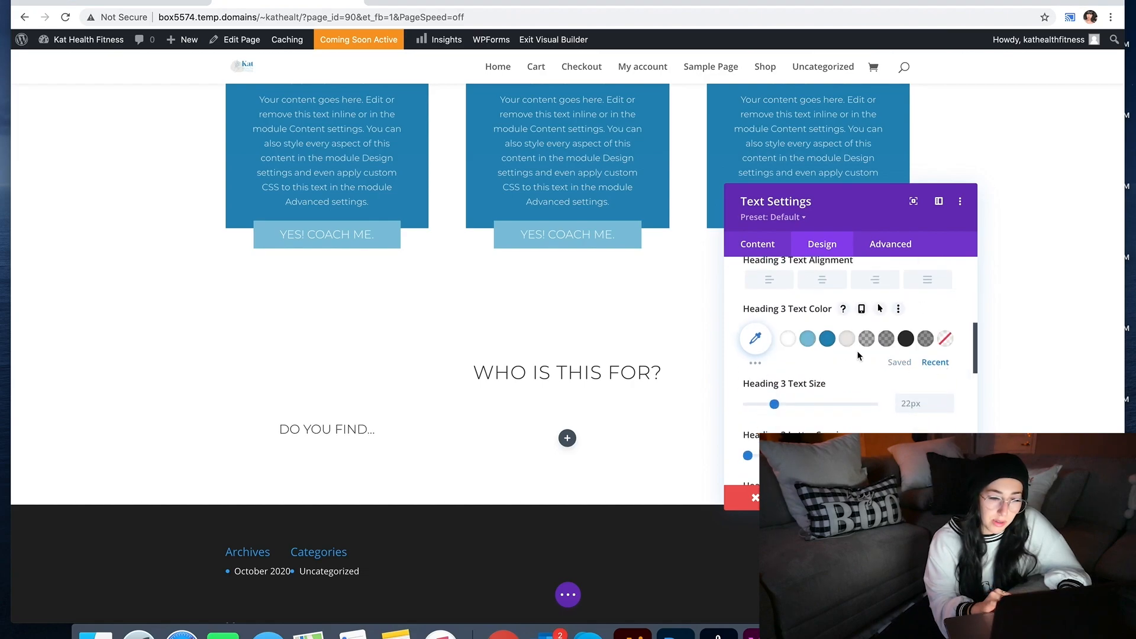
{"action": "left_click", "coordinate": [809, 340]}
{"action": "left_click", "coordinate": [833, 341]}
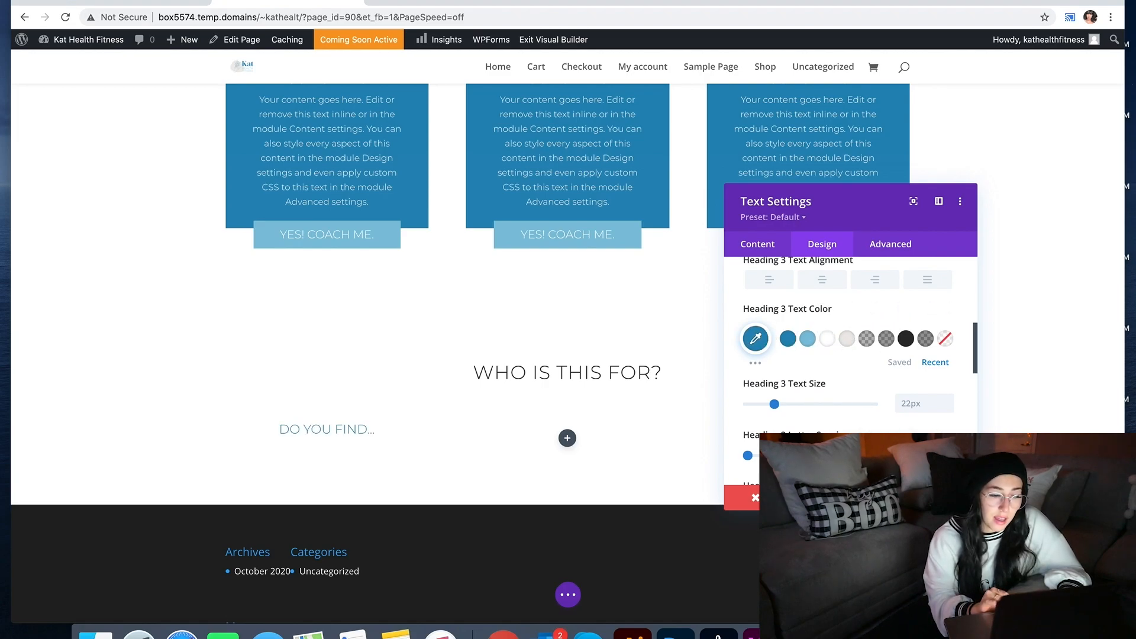
{"action": "left_click", "coordinate": [945, 498]}
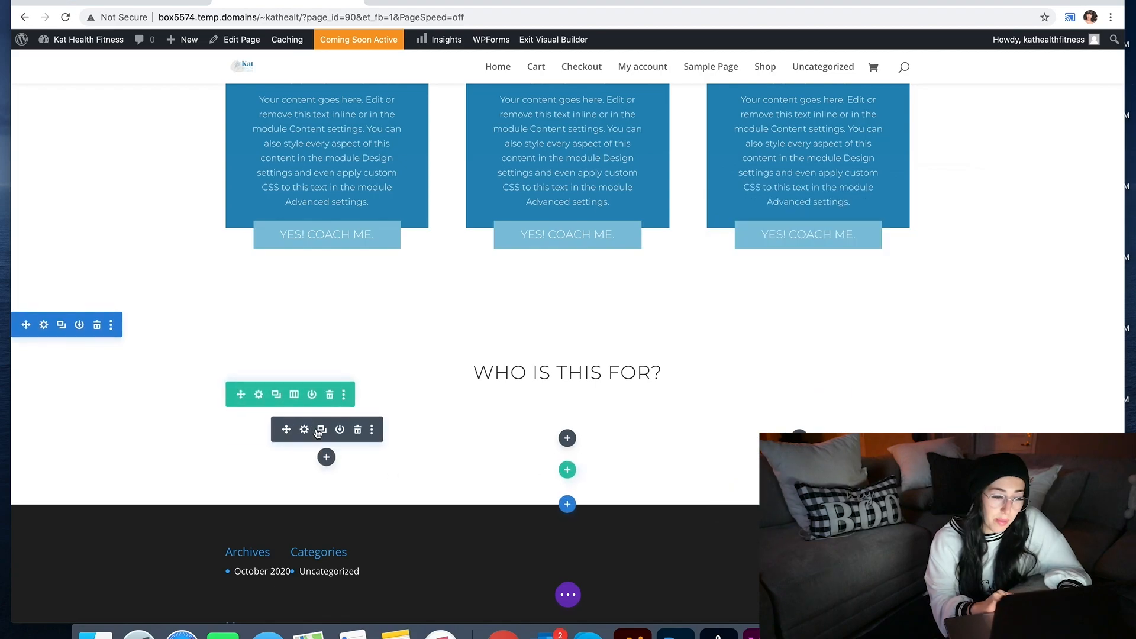
Step: Paste 'that you lack energy throughout the day?' from the XD mockup on a new line under the heading
{"action": "left_click", "coordinate": [305, 432]}
{"action": "scroll", "coordinate": [888, 313], "scroll_direction": "down", "scroll_amount": 5}
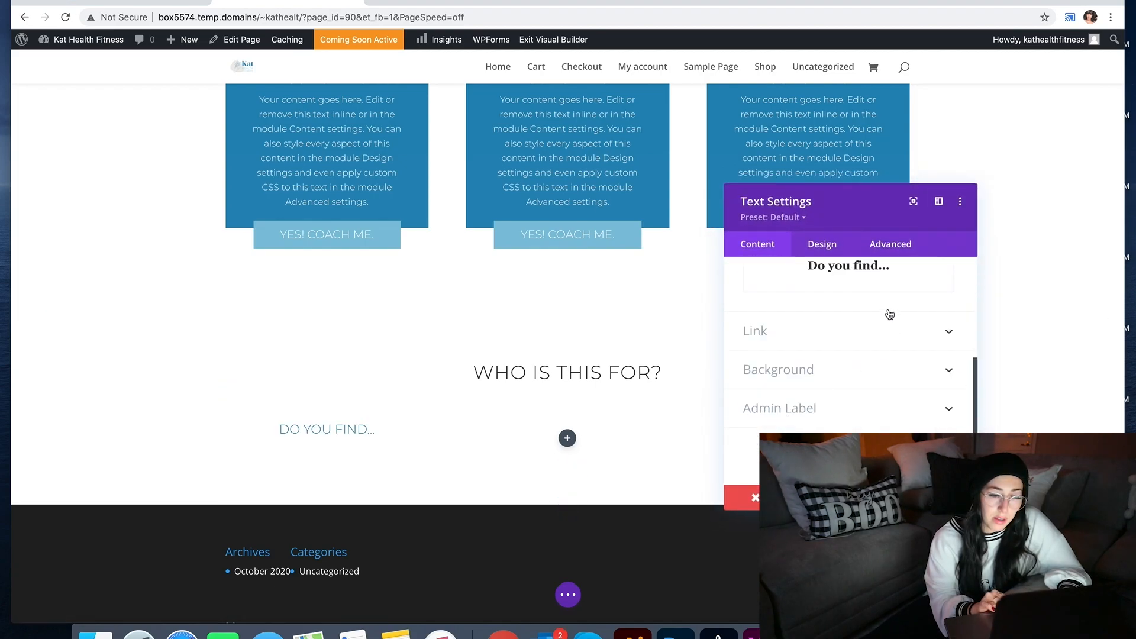
{"action": "key", "text": "Return"}
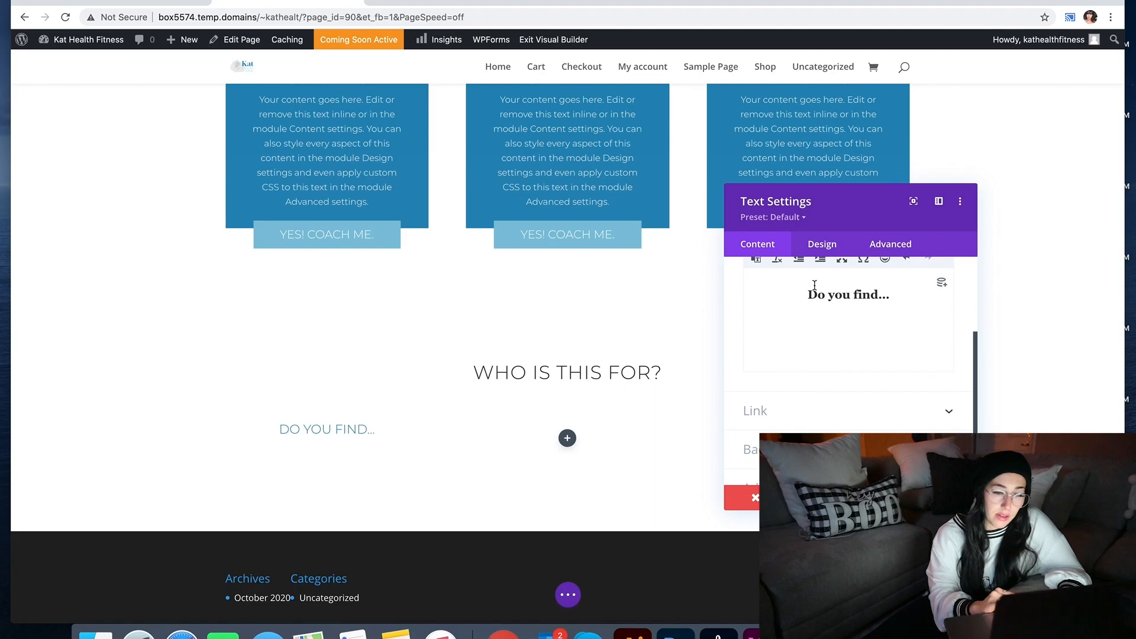
{"action": "left_click", "coordinate": [750, 632]}
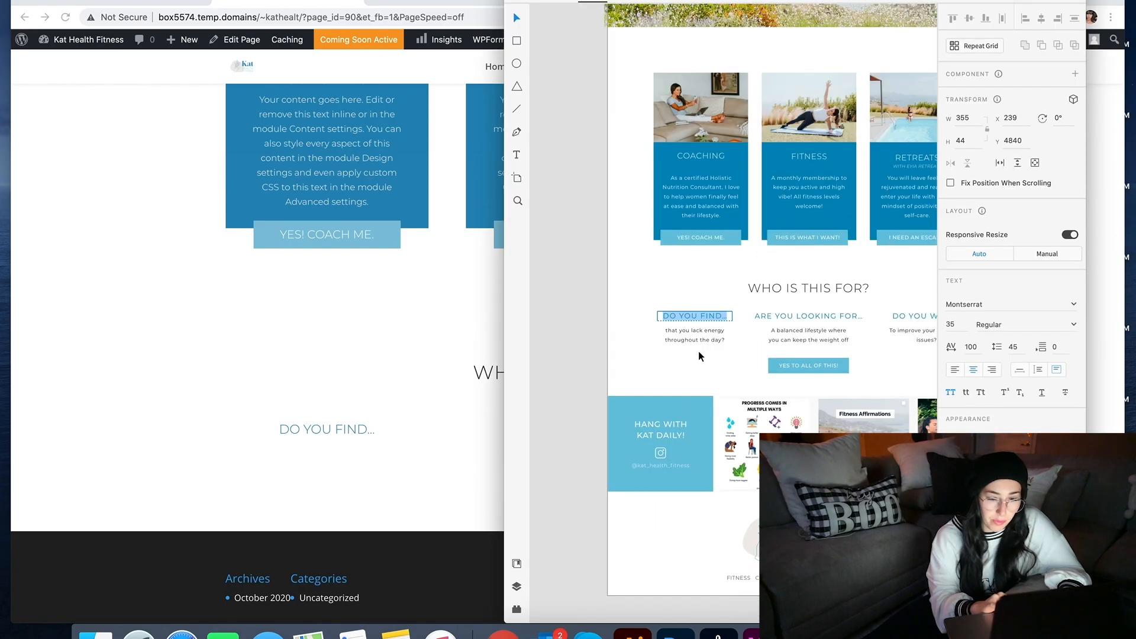
{"action": "double_click", "coordinate": [695, 334]}
{"action": "key", "text": "super+c"}
{"action": "left_click", "coordinate": [414, 375]}
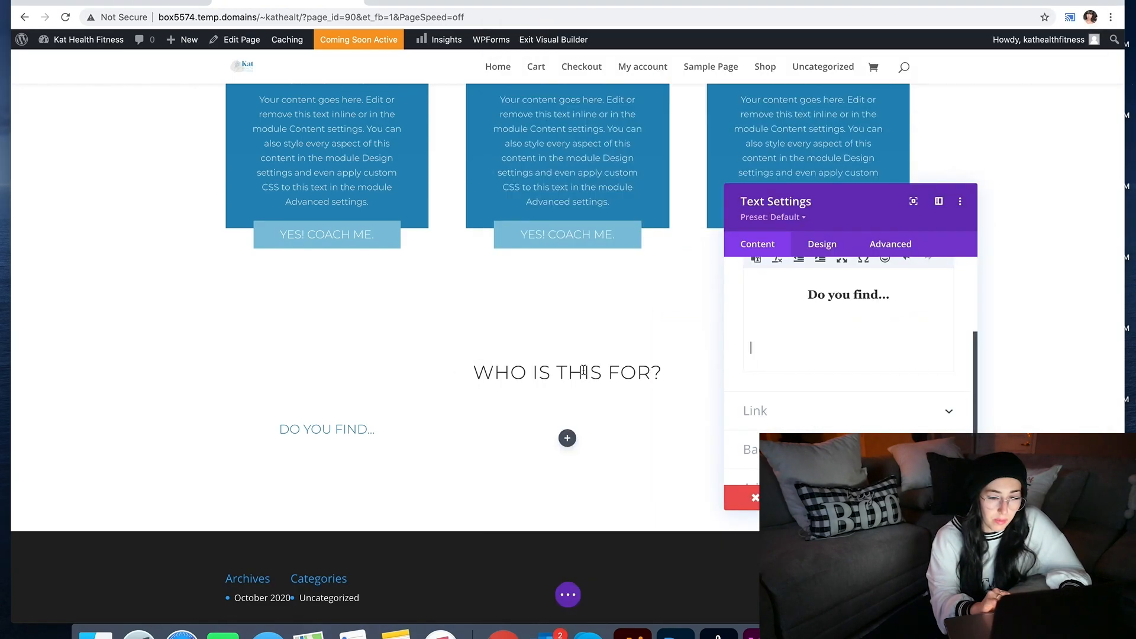
{"action": "left_click", "coordinate": [806, 349]}
{"action": "key", "text": "super+v"}
Step: Centre the new body line and delete the blank line between it and the heading
{"action": "triple_click", "coordinate": [806, 349]}
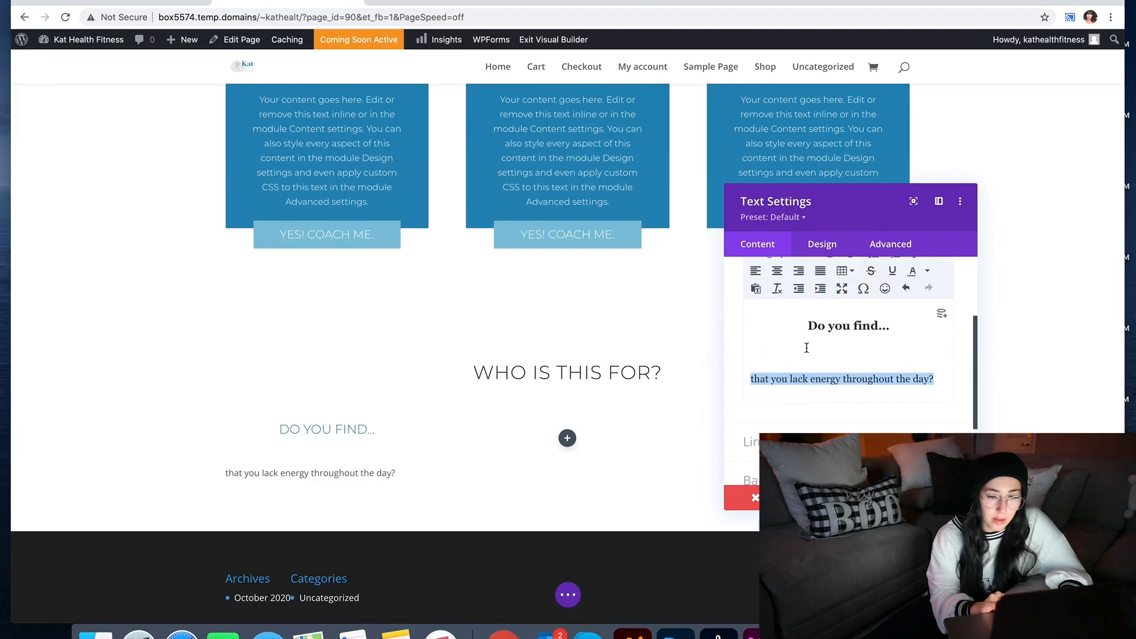
{"action": "left_click", "coordinate": [781, 289]}
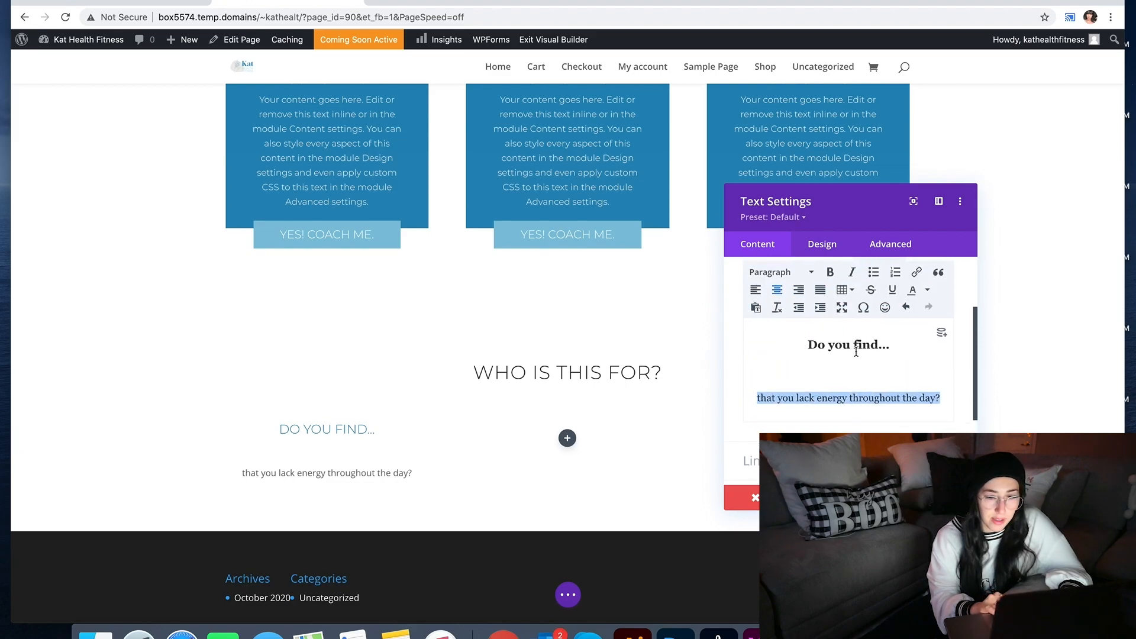
{"action": "left_click", "coordinate": [833, 252]}
{"action": "left_click", "coordinate": [760, 247]}
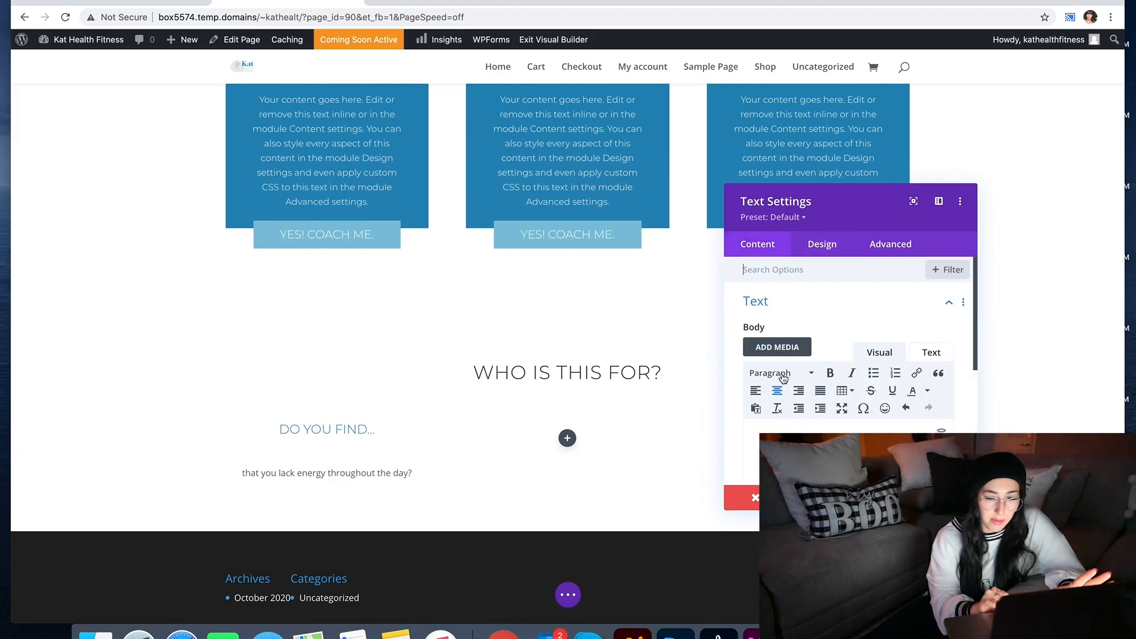
{"action": "left_click", "coordinate": [782, 374]}
{"action": "scroll", "coordinate": [837, 354], "scroll_direction": "down", "scroll_amount": 3}
{"action": "left_click", "coordinate": [837, 356]}
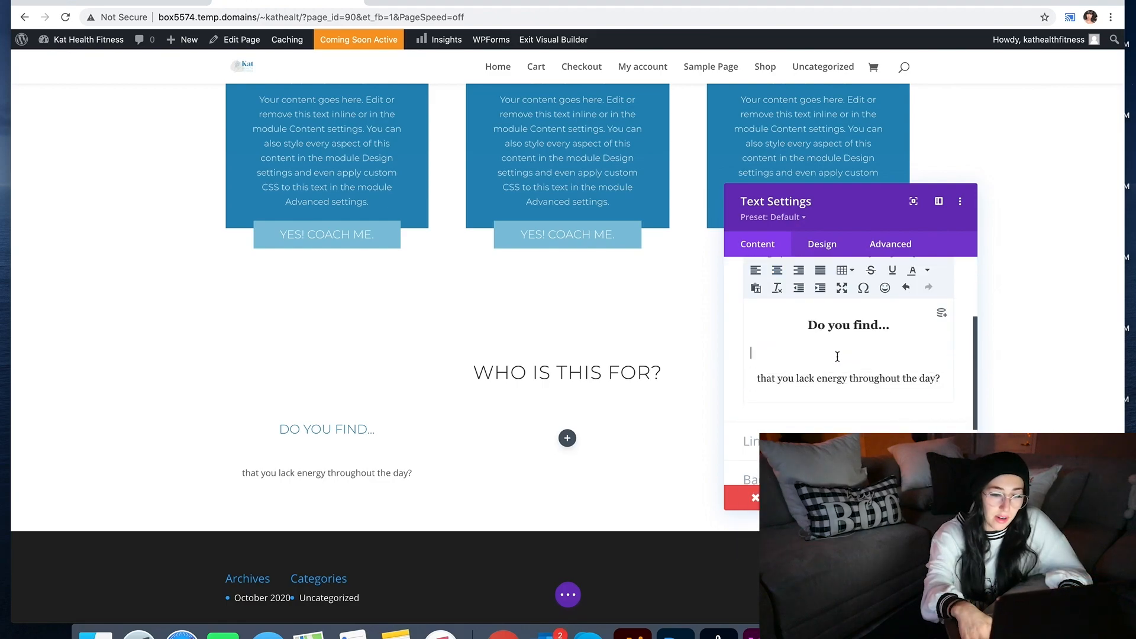
{"action": "key", "text": "BackSpace"}
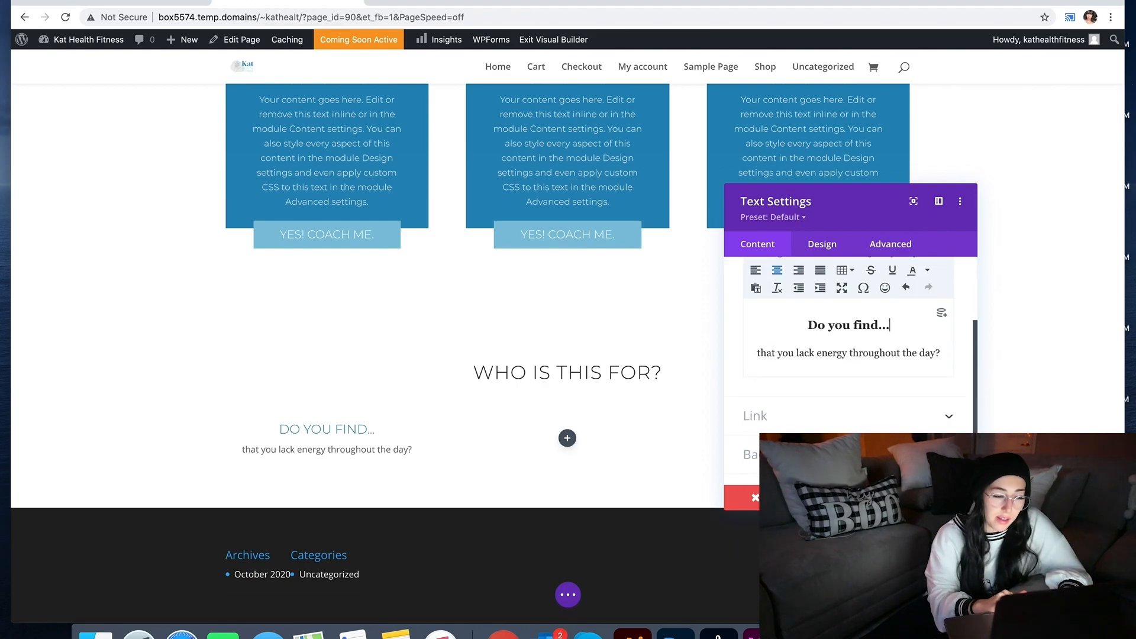
{"action": "left_click", "coordinate": [817, 249]}
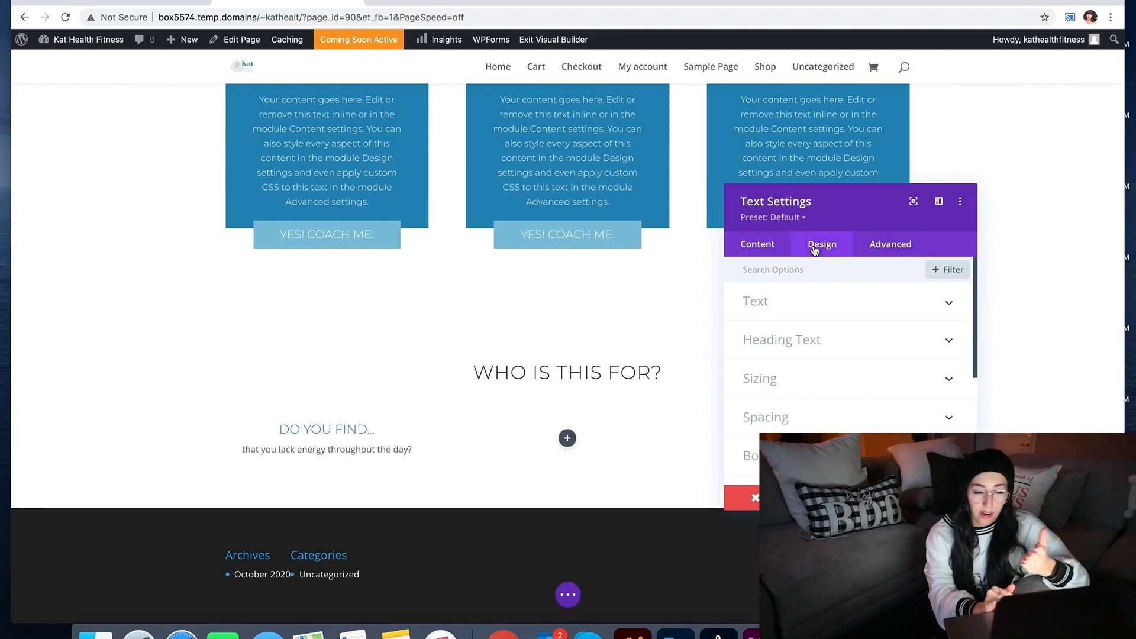
Step: Set the question body text font to Montserrat with Light weight
{"action": "left_click", "coordinate": [788, 312]}
{"action": "left_click", "coordinate": [787, 394]}
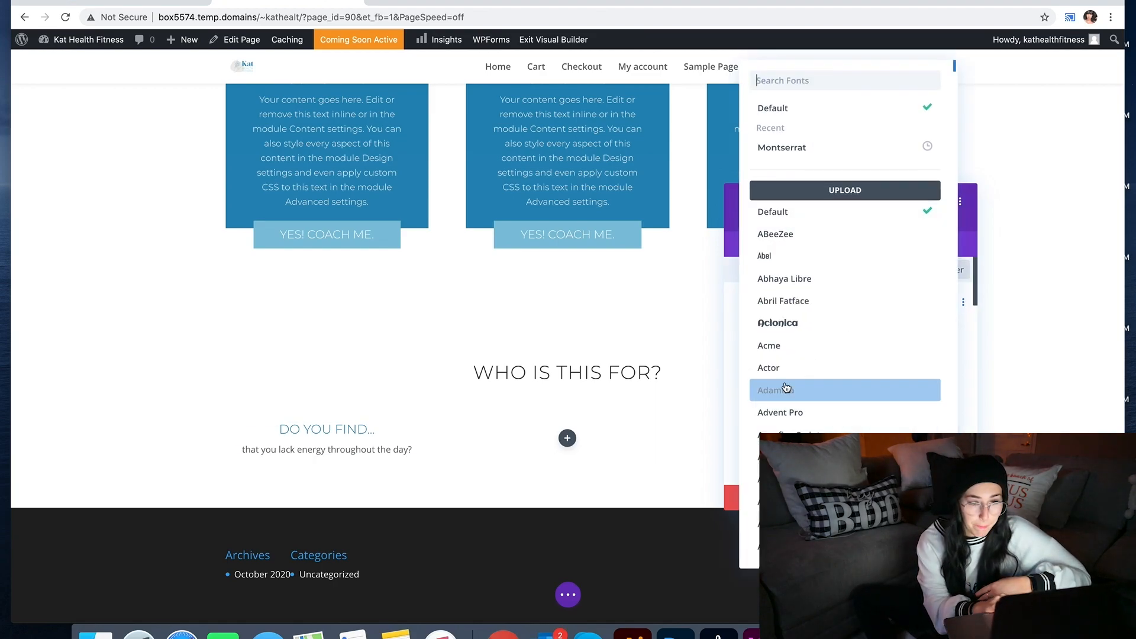
{"action": "left_click", "coordinate": [817, 146]}
{"action": "scroll", "coordinate": [817, 348], "scroll_direction": "down", "scroll_amount": 2}
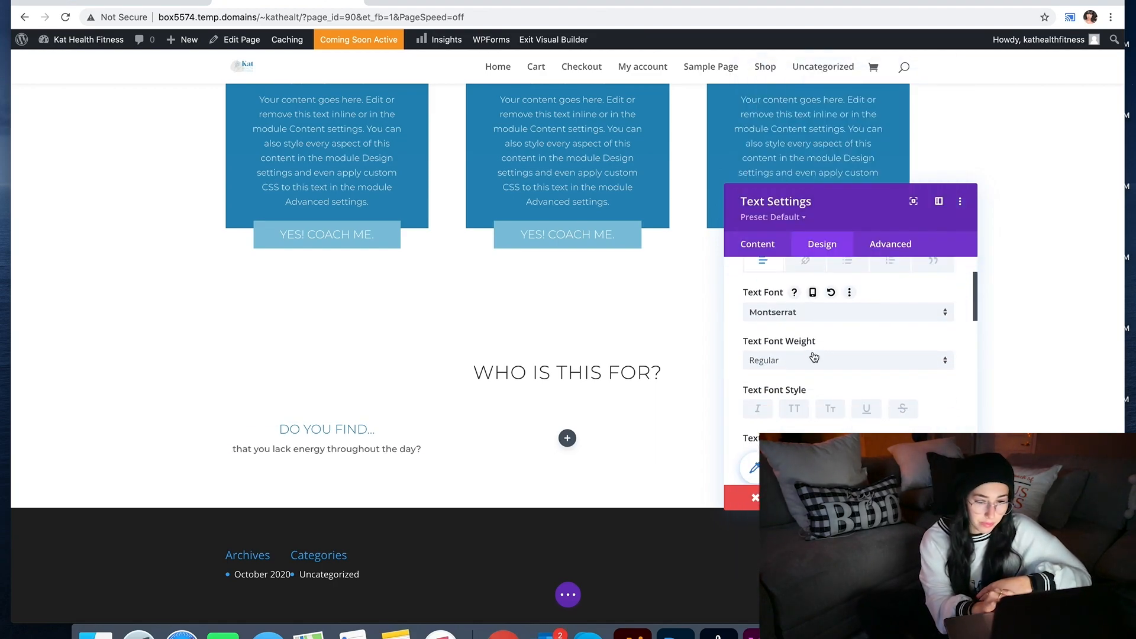
{"action": "left_click", "coordinate": [813, 360]}
{"action": "left_click", "coordinate": [805, 408]}
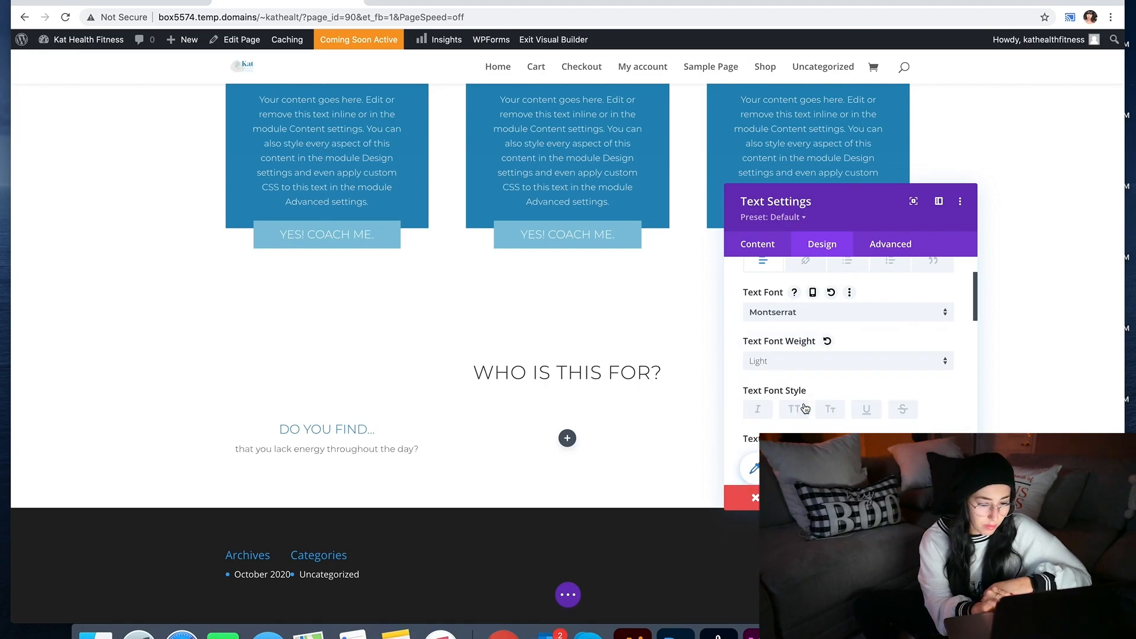
Step: Size the body text at 18px, set line height to 1.3, and leave letter spacing at 0px
{"action": "scroll", "coordinate": [945, 420], "scroll_direction": "down", "scroll_amount": 3}
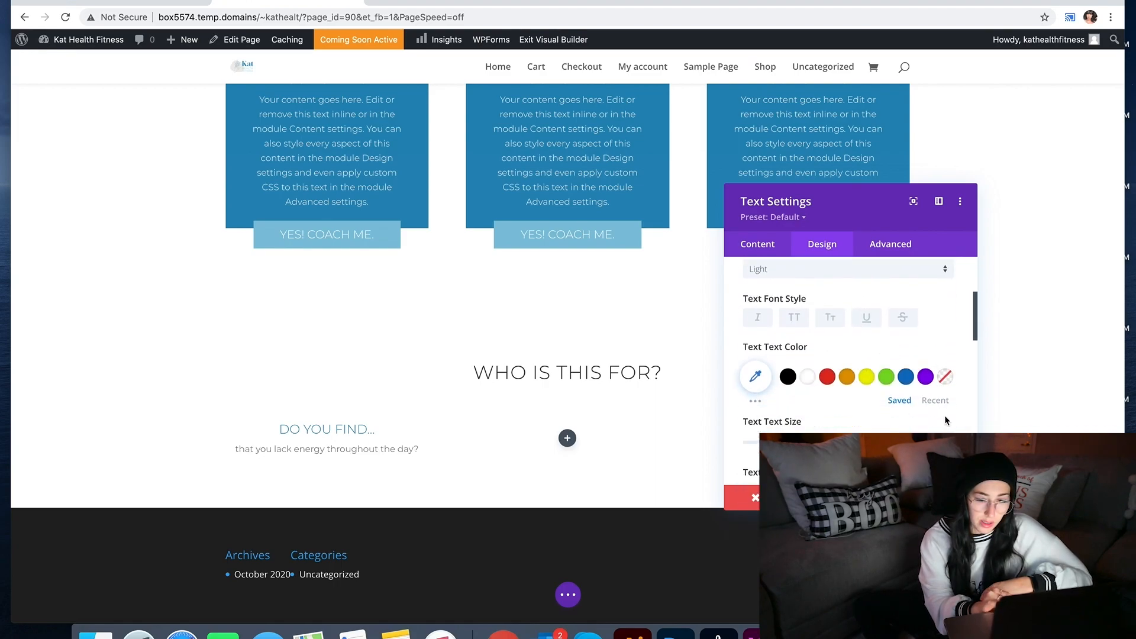
{"action": "left_click_drag", "start_coordinate": [766, 442], "coordinate": [772, 442]}
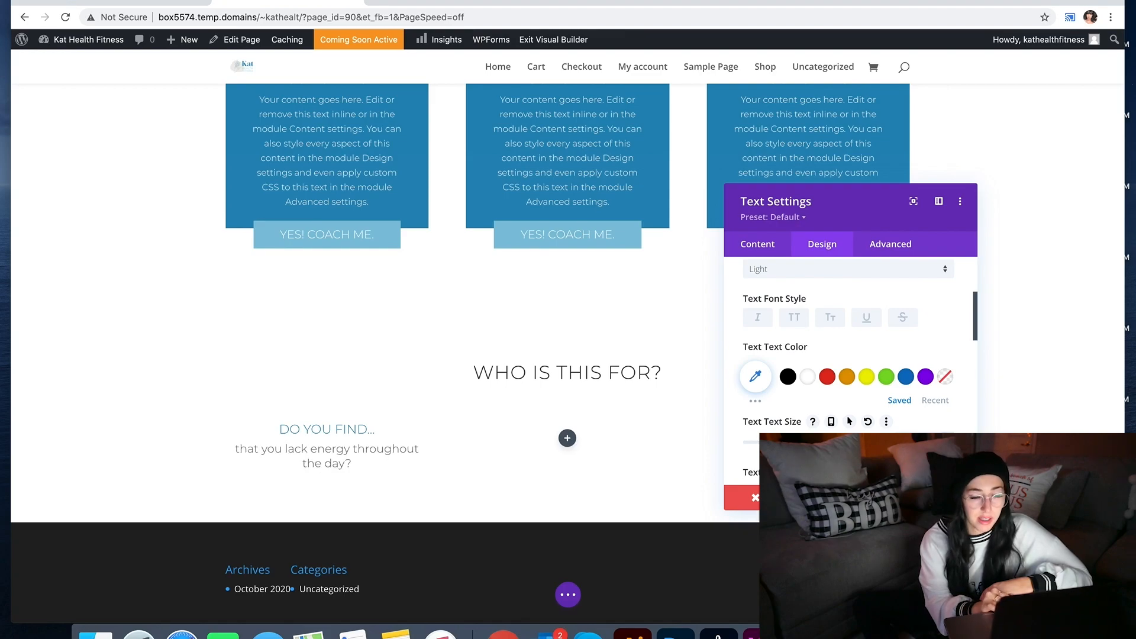
{"action": "scroll", "coordinate": [951, 382], "scroll_direction": "down", "scroll_amount": 2}
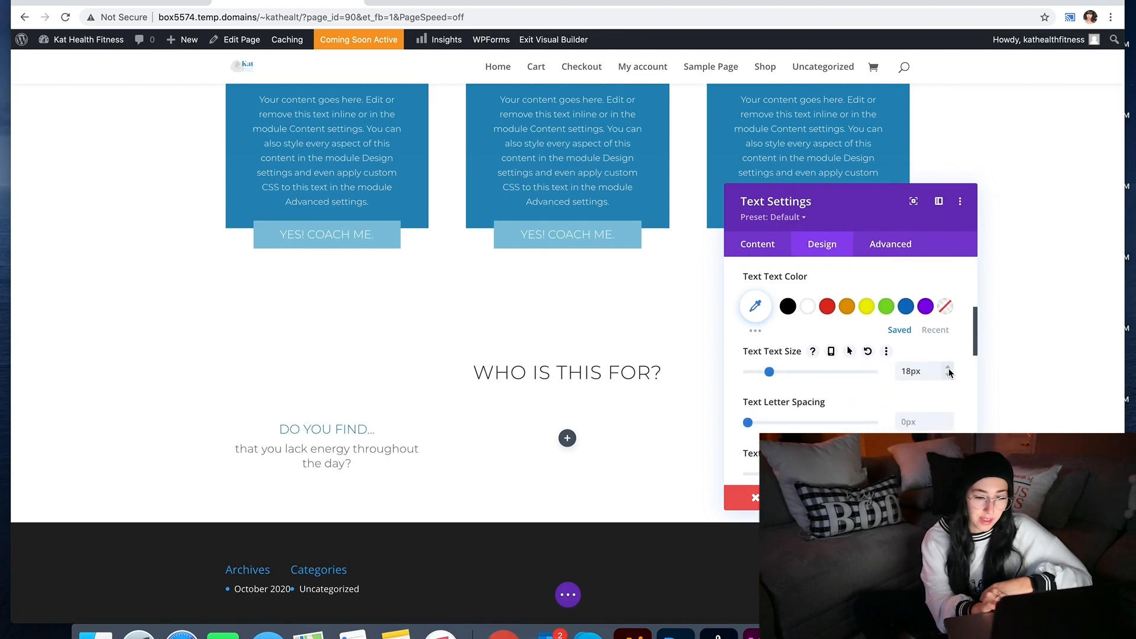
{"action": "left_click", "coordinate": [947, 418]}
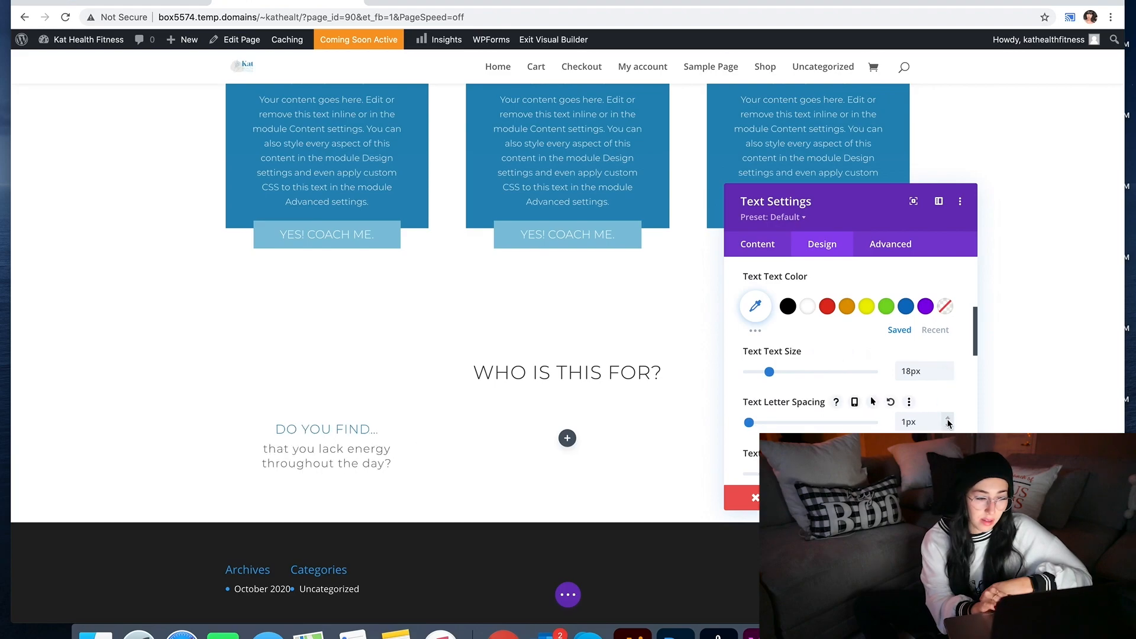
{"action": "left_click", "coordinate": [947, 470]}
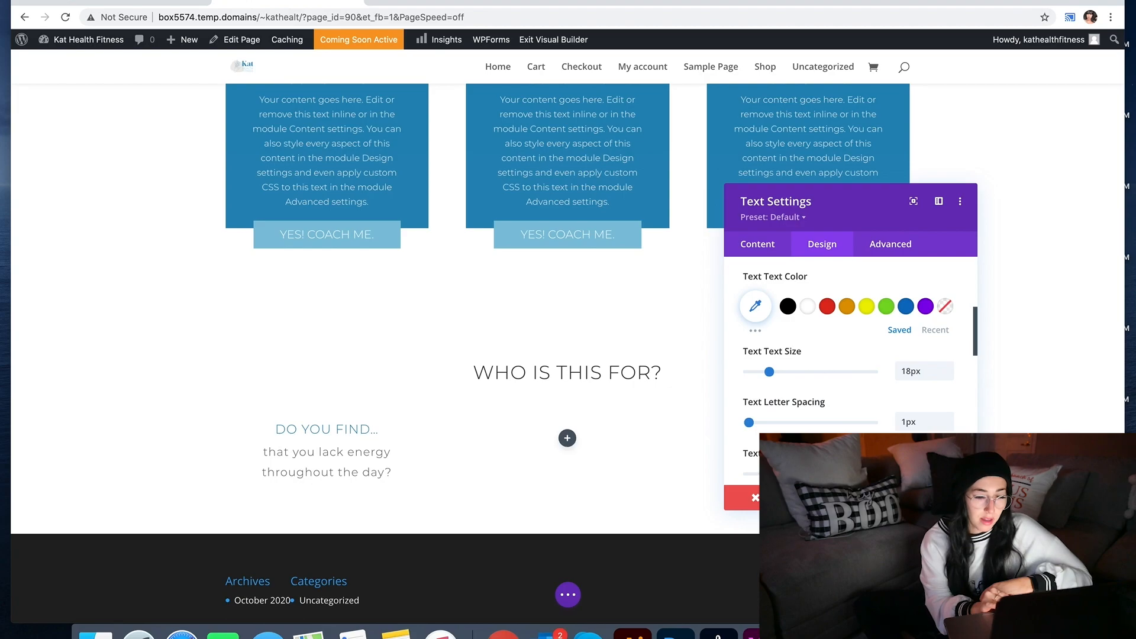
{"action": "type", "text": "1.3"}
{"action": "left_click", "coordinate": [948, 426]}
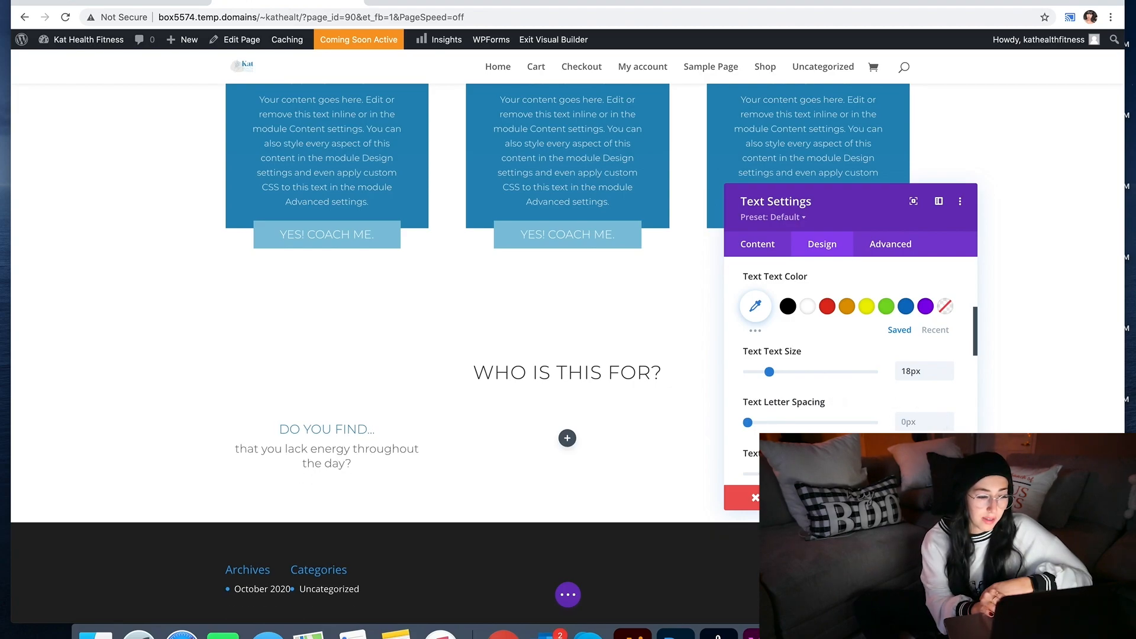
Step: Save the text settings and duplicate the question module into the middle and right columns
{"action": "left_click", "coordinate": [947, 471]}
{"action": "left_click", "coordinate": [945, 497]}
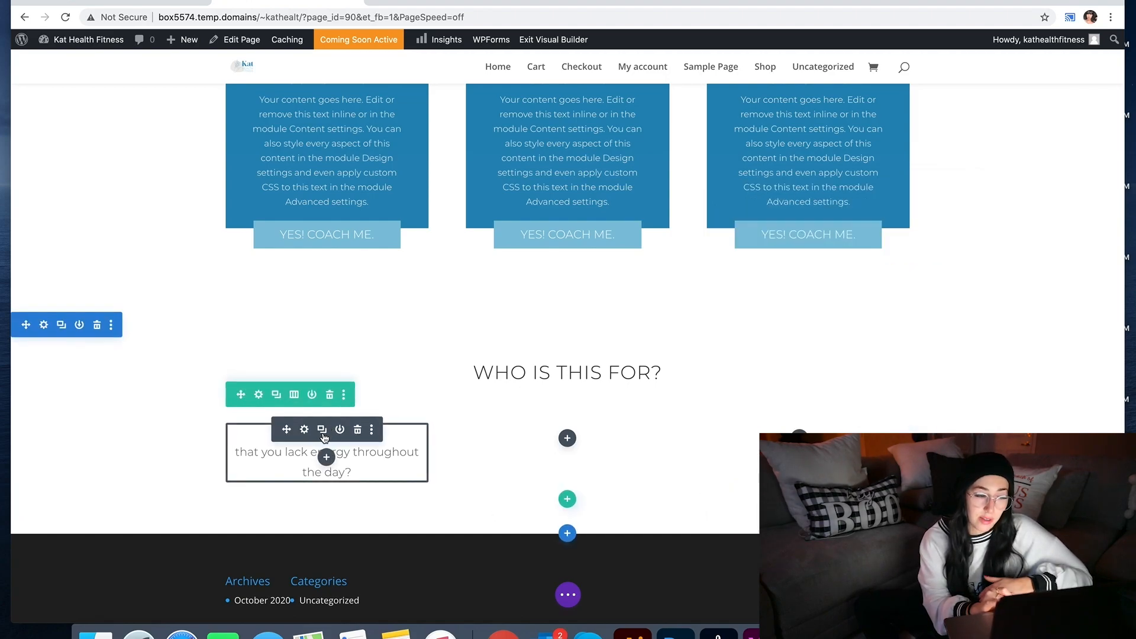
{"action": "left_click", "coordinate": [322, 430]}
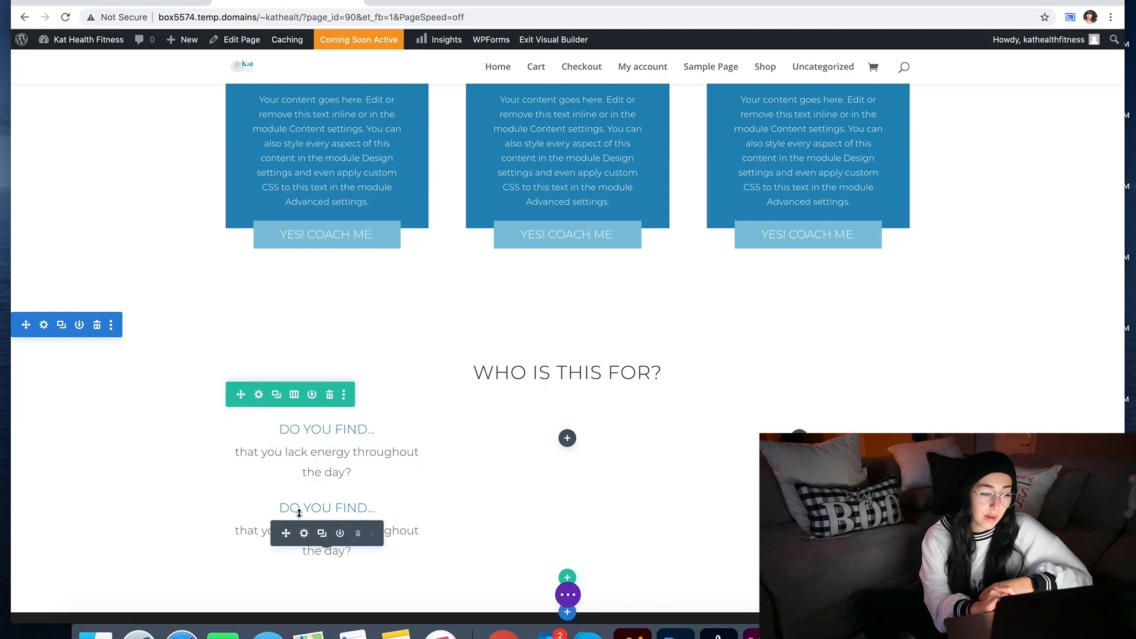
{"action": "left_click_drag", "start_coordinate": [286, 512], "coordinate": [542, 449]}
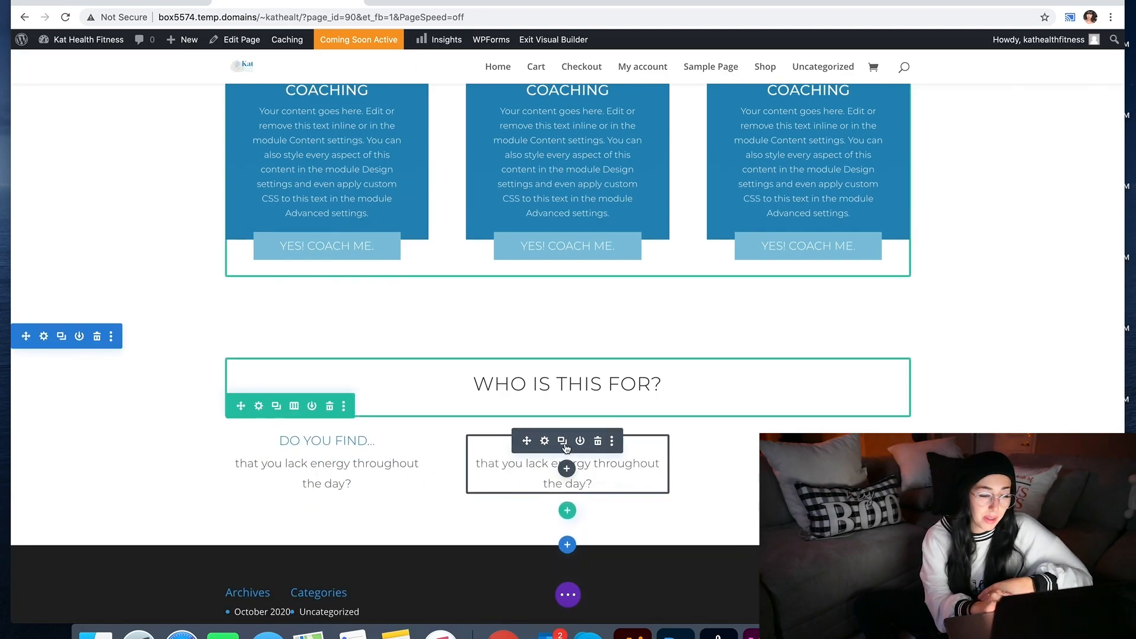
{"action": "left_click", "coordinate": [562, 444]}
{"action": "left_click_drag", "start_coordinate": [523, 541], "coordinate": [763, 454]}
Step: Replace the middle module's heading with the mockup's 'Are you looking for...' heading
{"action": "key", "text": "super+Tab"}
{"action": "triple_click", "coordinate": [807, 317]}
{"action": "key", "text": "super+c"}
{"action": "left_click", "coordinate": [418, 431]}
{"action": "left_click", "coordinate": [542, 444]}
{"action": "triple_click", "coordinate": [843, 444]}
{"action": "key", "text": "super+v"}
Step: Paste the mockup's second-column paragraph into the middle module, adding '?' and a lowercase first letter
{"action": "key", "text": "super+Tab"}
{"action": "triple_click", "coordinate": [808, 333]}
{"action": "key", "text": "super+c"}
{"action": "left_click", "coordinate": [419, 414]}
{"action": "triple_click", "coordinate": [843, 463]}
{"action": "key", "text": "super+v"}
{"action": "left_click", "coordinate": [945, 497]}
{"action": "left_click", "coordinate": [542, 444]}
{"action": "type", "text": "?"}
{"action": "left_click_drag", "start_coordinate": [759, 437], "coordinate": [751, 436]}
{"action": "type", "text": "a"}
{"action": "left_click", "coordinate": [946, 497]}
Step: Paste the mockup's 'Do you want...' heading into the right column module
{"action": "key", "text": "super+Tab"}
{"action": "triple_click", "coordinate": [915, 319]}
{"action": "key", "text": "super+c"}
{"action": "key", "text": "super+Tab"}
{"action": "left_click", "coordinate": [784, 451]}
{"action": "key", "text": "super+v"}
Step: Paste the digestion-issues paragraph into the right module, correct its first letter, and save
{"action": "key", "text": "super+Tab"}
{"action": "triple_click", "coordinate": [914, 335]}
{"action": "key", "text": "super+Tab"}
{"action": "scroll", "coordinate": [849, 286], "scroll_direction": "down", "scroll_amount": 1}
{"action": "triple_click", "coordinate": [844, 432]}
{"action": "key", "text": "super+v"}
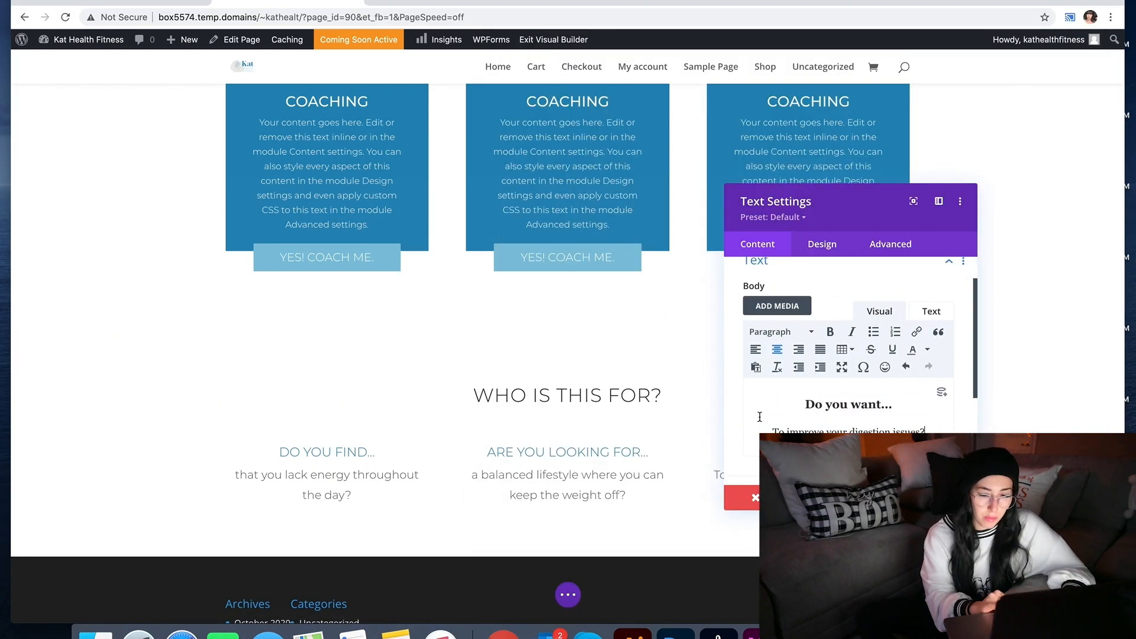
{"action": "left_click_drag", "start_coordinate": [778, 431], "coordinate": [769, 431]}
{"action": "type", "text": "t"}
{"action": "left_click", "coordinate": [946, 498]}
{"action": "scroll", "coordinate": [556, 426], "scroll_direction": "up", "scroll_amount": 2}
{"action": "scroll", "coordinate": [569, 353], "scroll_direction": "up", "scroll_amount": 15}
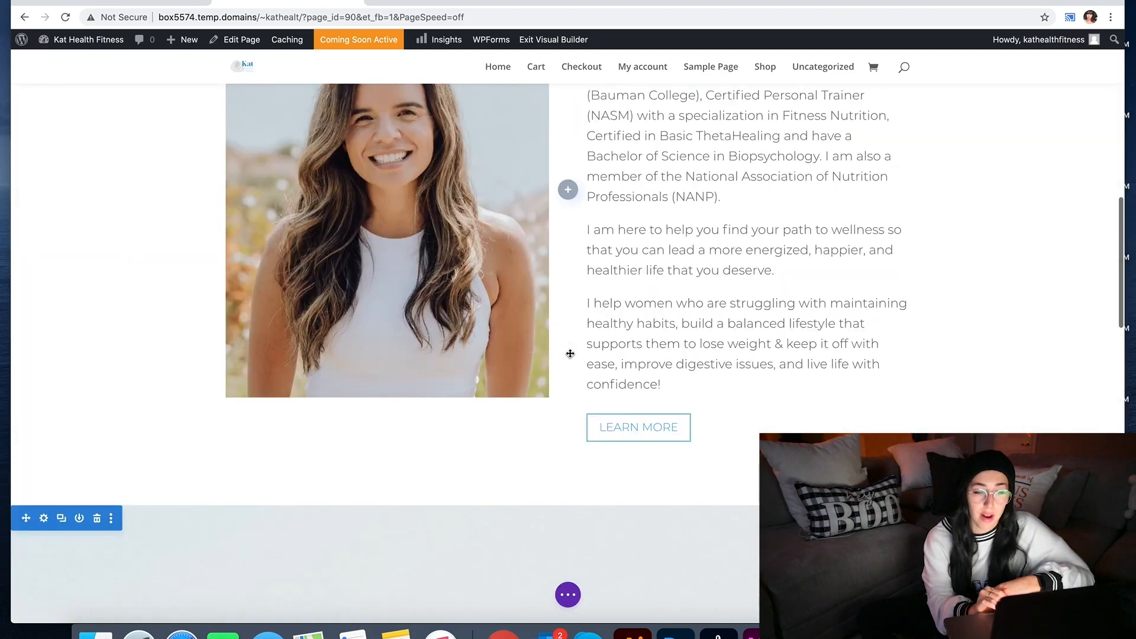
{"action": "scroll", "coordinate": [592, 414], "scroll_direction": "down", "scroll_amount": 10}
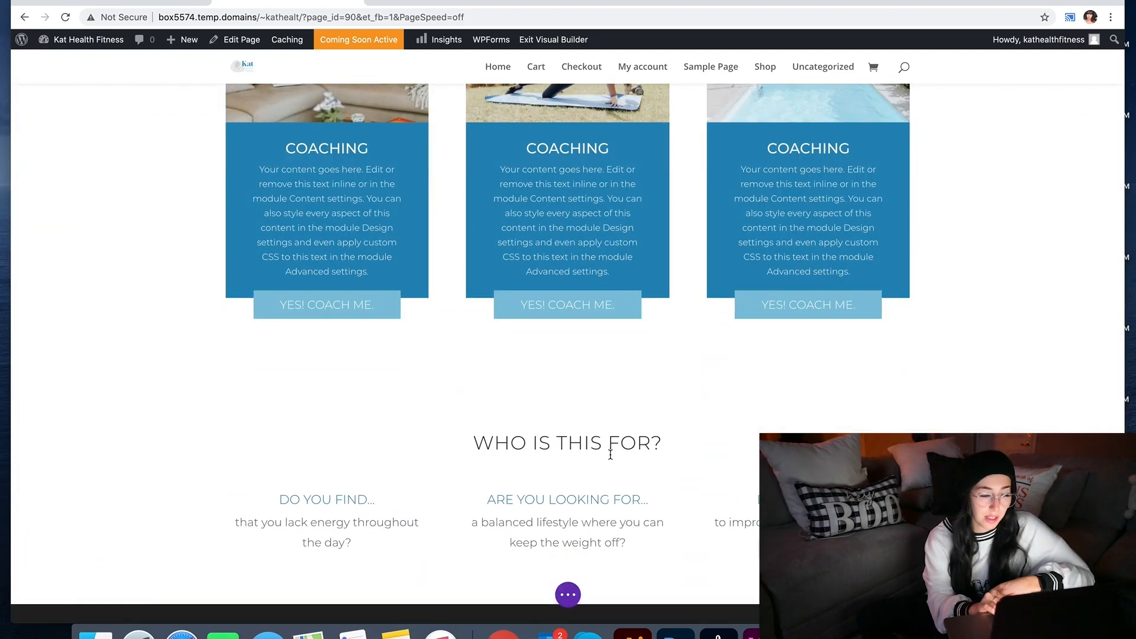
Step: Place the copied Learn More button in a new single-column row below the questions
{"action": "key", "text": "super+v"}
{"action": "scroll", "coordinate": [610, 454], "scroll_direction": "down", "scroll_amount": 3}
{"action": "left_click", "coordinate": [567, 485]}
{"action": "left_click", "coordinate": [490, 252]}
{"action": "left_click", "coordinate": [669, 87]}
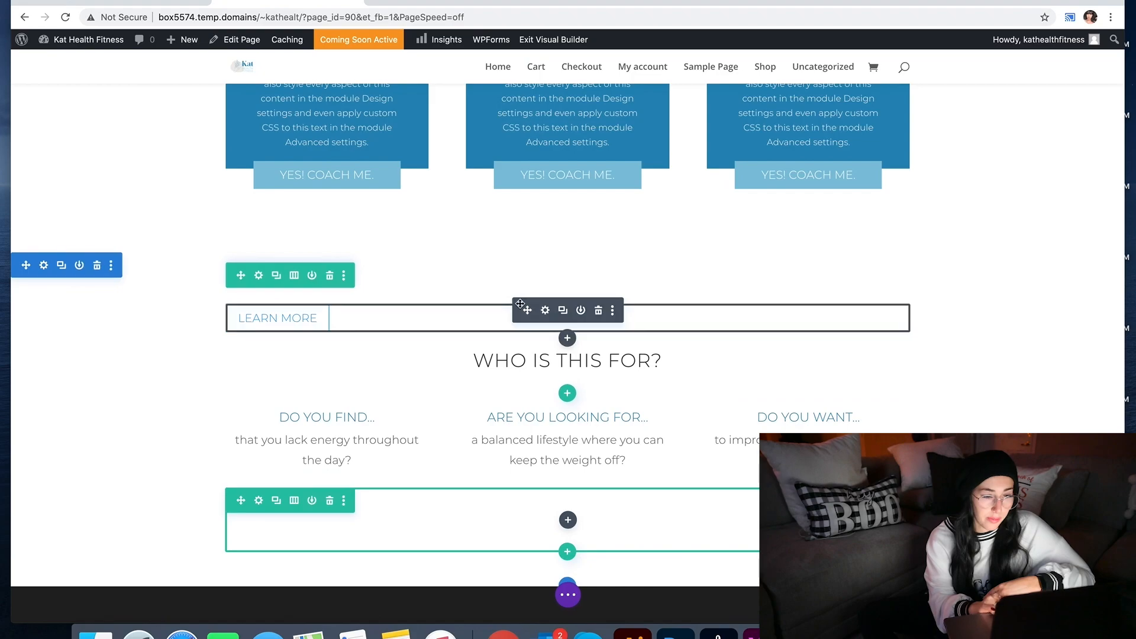
{"action": "left_click_drag", "start_coordinate": [520, 303], "coordinate": [571, 517]}
Step: Centre the button and change its text to 'Yes to all of this!'
{"action": "left_click", "coordinate": [545, 474]}
{"action": "left_click", "coordinate": [815, 246]}
{"action": "left_click", "coordinate": [783, 378]}
{"action": "scroll", "coordinate": [785, 391], "scroll_direction": "down", "scroll_amount": 12}
{"action": "scroll", "coordinate": [793, 403], "scroll_direction": "up", "scroll_amount": 12}
{"action": "left_click", "coordinate": [848, 348]}
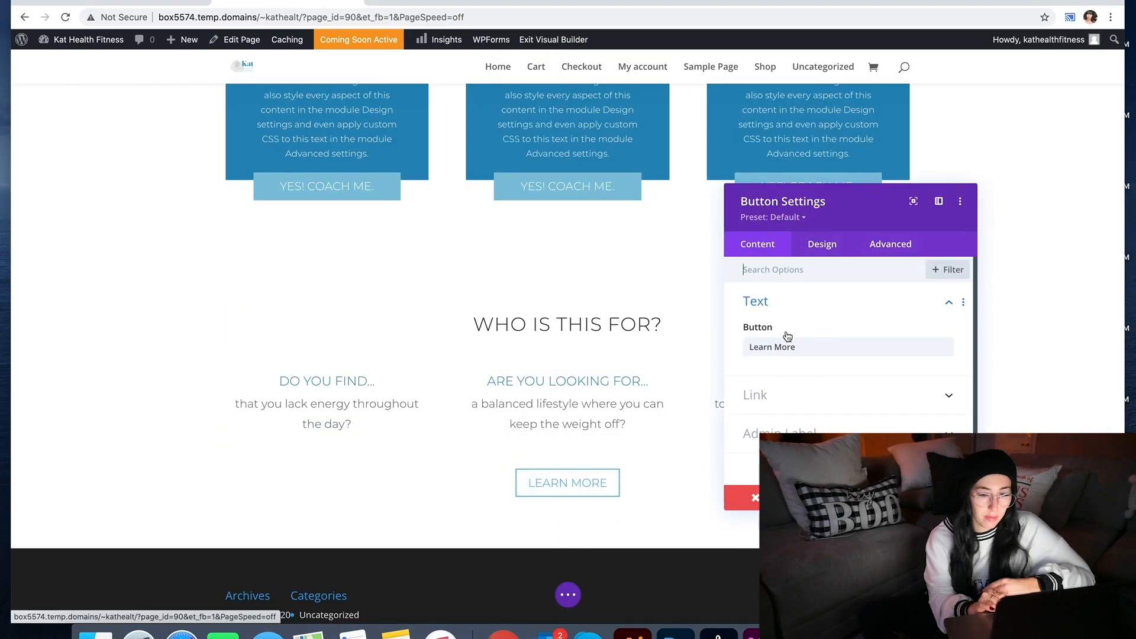
{"action": "triple_click", "coordinate": [787, 347]}
{"action": "type", "text": "Yes to all of this!"}
Step: Give the button white text and a light blue background, then add 35px top padding to its row
{"action": "left_click", "coordinate": [822, 244]}
{"action": "scroll", "coordinate": [831, 315], "scroll_direction": "down", "scroll_amount": 3}
{"action": "left_click", "coordinate": [808, 303]}
{"action": "scroll", "coordinate": [852, 346], "scroll_direction": "down", "scroll_amount": 3}
{"action": "left_click", "coordinate": [935, 432]}
{"action": "left_click", "coordinate": [787, 409]}
{"action": "left_click", "coordinate": [945, 498]}
{"action": "scroll", "coordinate": [682, 483], "scroll_direction": "down", "scroll_amount": 1}
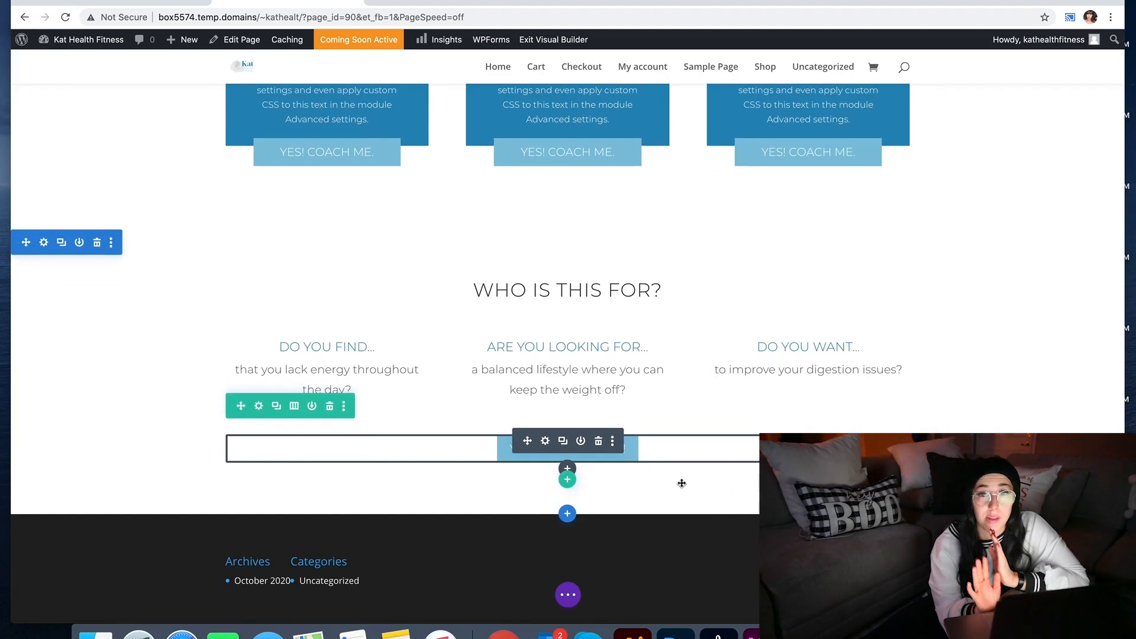
{"action": "left_click_drag", "start_coordinate": [525, 436], "coordinate": [532, 428]}
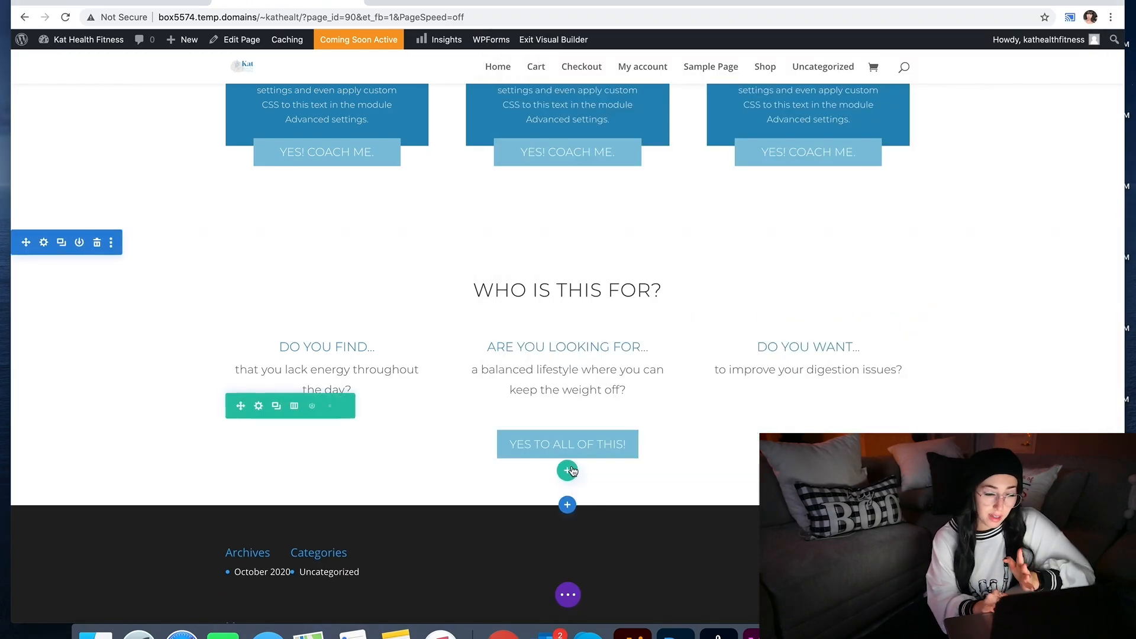
Step: Add a new regular section with a single-column row below the questions
{"action": "left_click", "coordinate": [571, 470]}
{"action": "left_click", "coordinate": [673, 162]}
{"action": "left_click", "coordinate": [569, 505]}
{"action": "left_click", "coordinate": [489, 453]}
{"action": "left_click", "coordinate": [492, 312]}
{"action": "left_click", "coordinate": [672, 90]}
{"action": "scroll", "coordinate": [672, 236], "scroll_direction": "down", "scroll_amount": 4}
{"action": "left_click", "coordinate": [762, 634]}
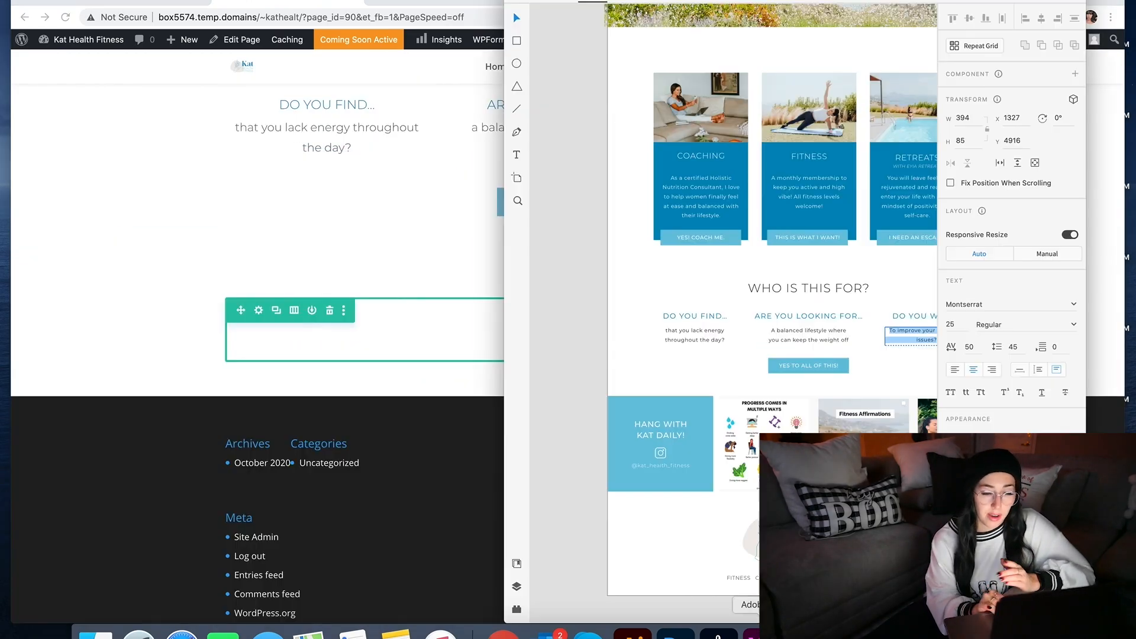
{"action": "left_click", "coordinate": [466, 451]}
{"action": "scroll", "coordinate": [466, 452], "scroll_direction": "up", "scroll_amount": 15}
{"action": "left_click", "coordinate": [568, 599]}
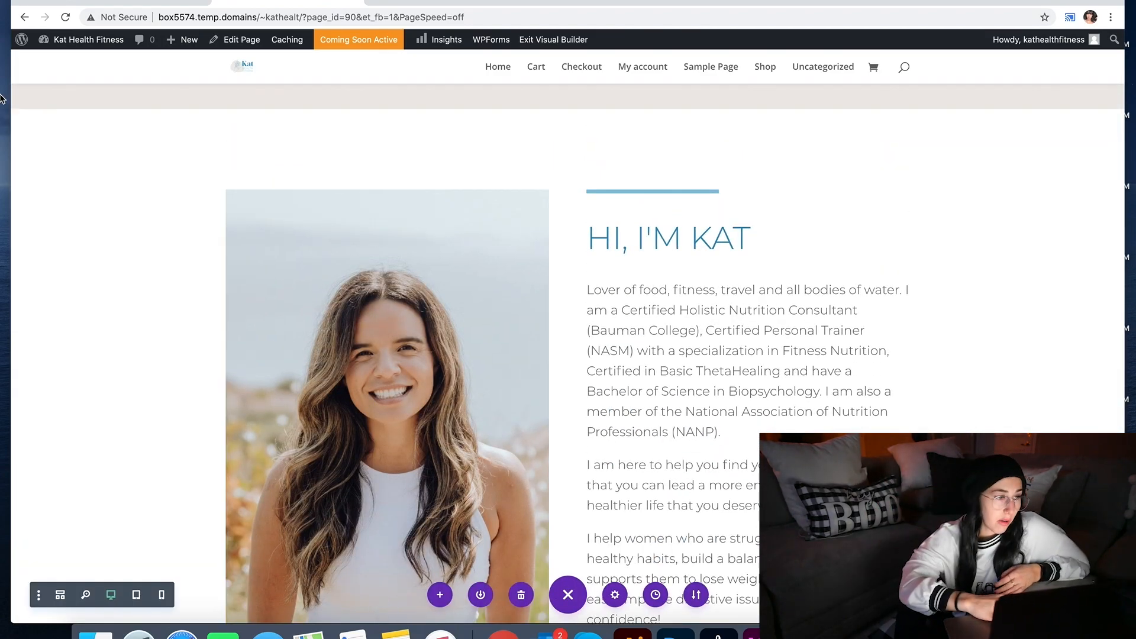
Step: Go to the Divi Theme Builder and choose to build a global footer
{"action": "mouse_move", "coordinate": [89, 39]}
{"action": "left_click", "coordinate": [62, 63]}
{"action": "scroll", "coordinate": [71, 355], "scroll_direction": "down", "scroll_amount": 6}
{"action": "mouse_move", "coordinate": [42, 583]}
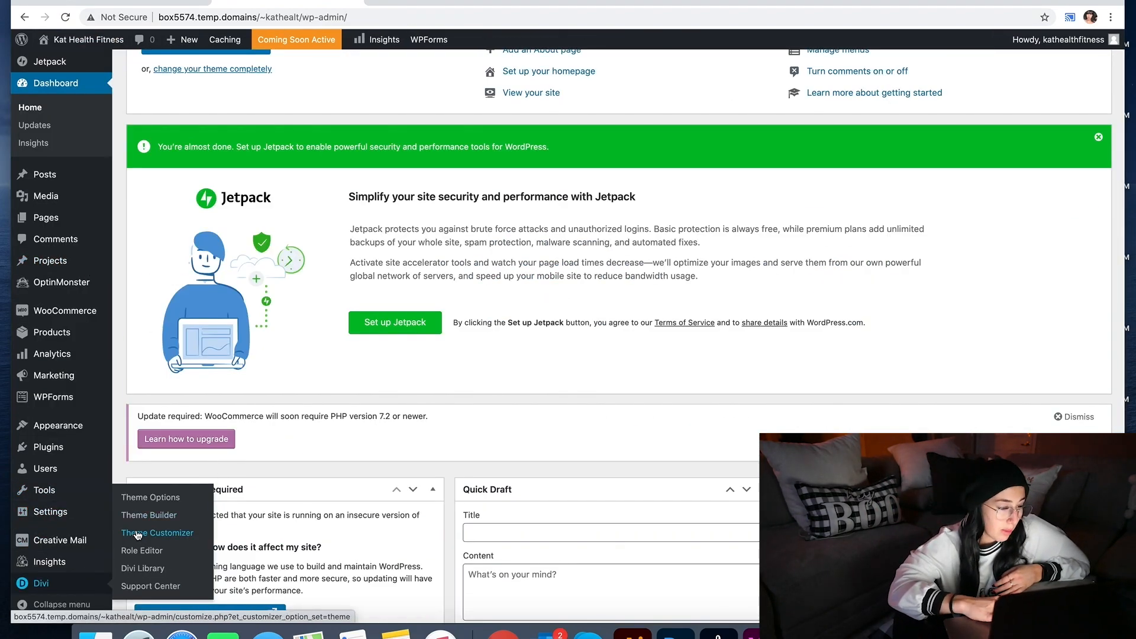
{"action": "left_click", "coordinate": [144, 498]}
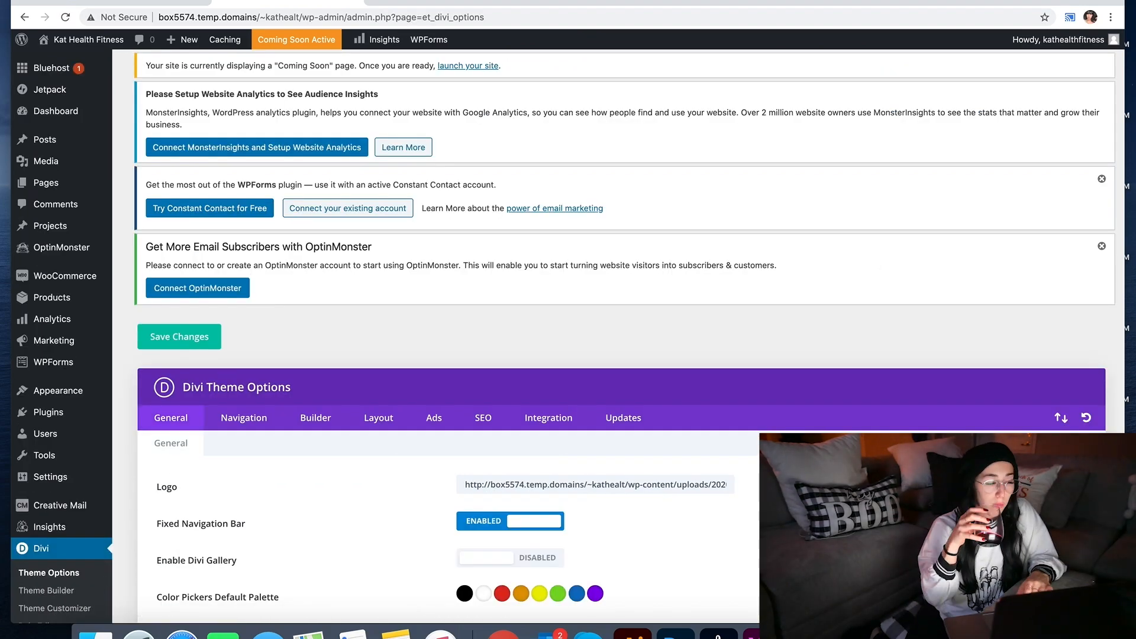
{"action": "left_click", "coordinate": [36, 593]}
{"action": "scroll", "coordinate": [311, 522], "scroll_direction": "down", "scroll_amount": 3}
{"action": "left_click", "coordinate": [274, 453]}
{"action": "left_click", "coordinate": [274, 461]}
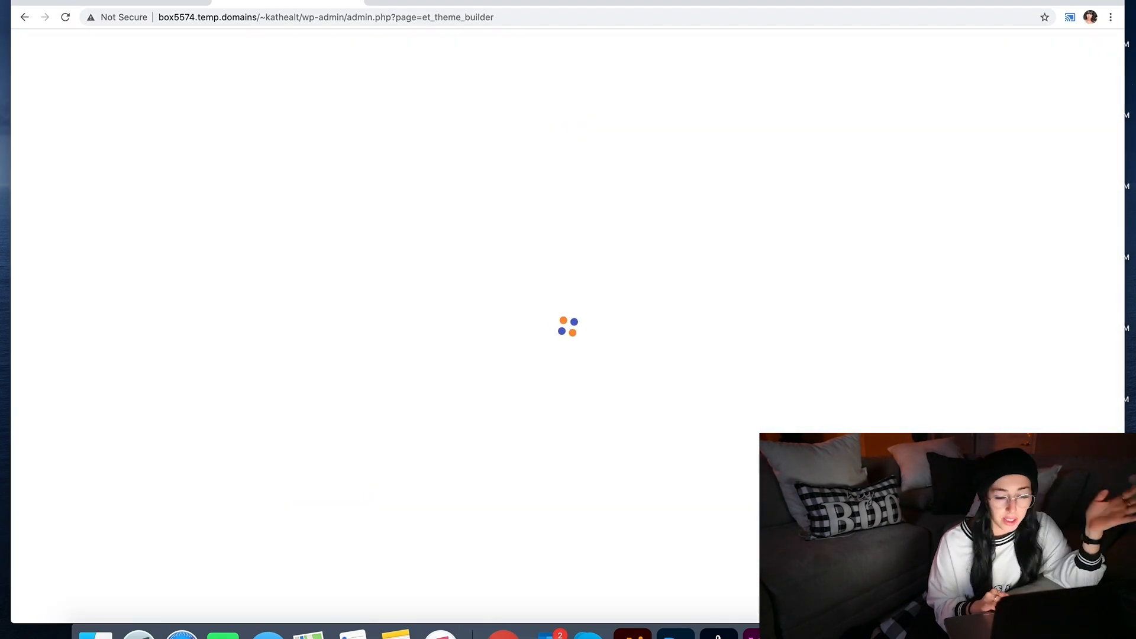
Step: Build the footer from scratch with a row containing an Image module
{"action": "key", "text": "super+Tab"}
{"action": "scroll", "coordinate": [702, 502], "scroll_direction": "down", "scroll_amount": 3}
{"action": "scroll", "coordinate": [702, 502], "scroll_direction": "right", "scroll_amount": 3}
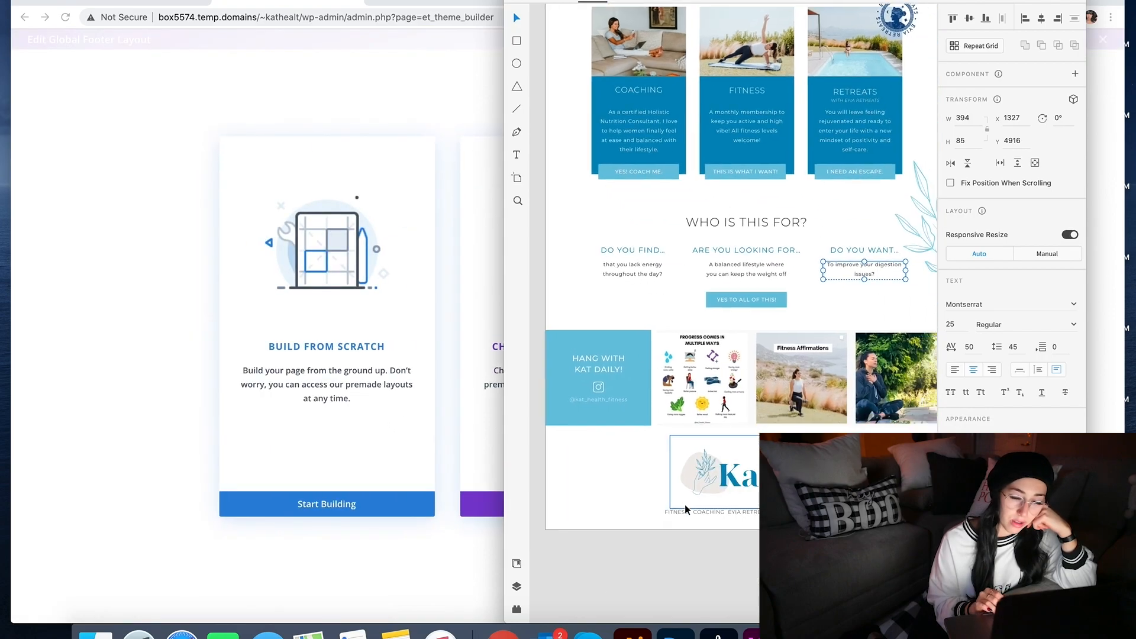
{"action": "left_click", "coordinate": [296, 361]}
{"action": "left_click", "coordinate": [326, 504]}
{"action": "left_click", "coordinate": [616, 211]}
{"action": "type", "text": "image"}
{"action": "left_click", "coordinate": [541, 240]}
{"action": "left_click", "coordinate": [848, 401]}
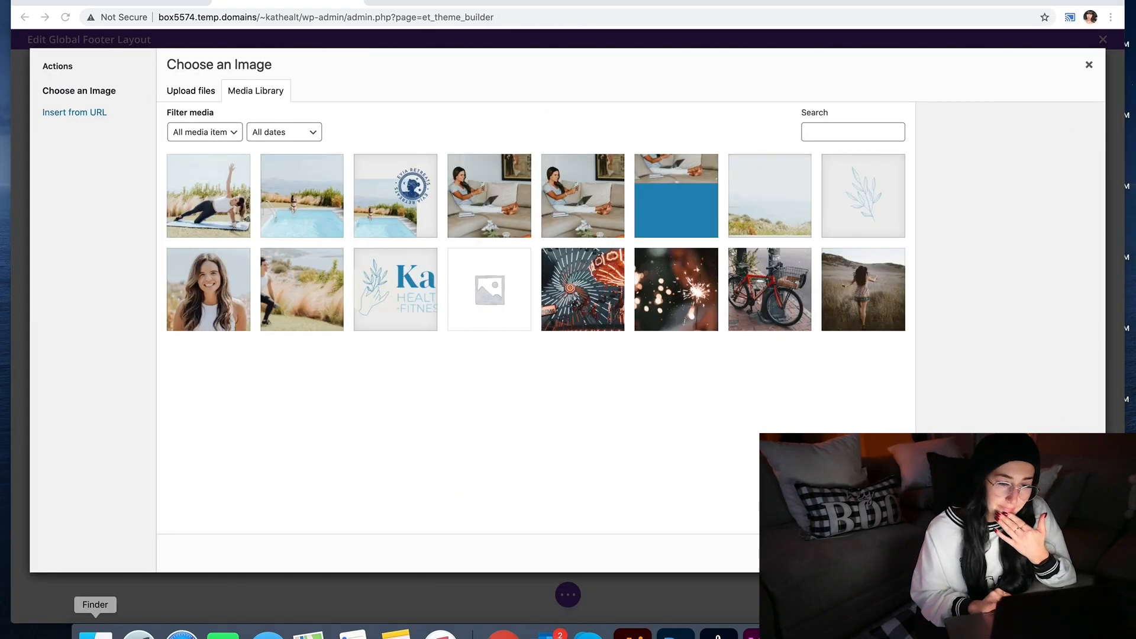
Step: Open the KHF folder in Finder and select the Kat logo in the XD mockup
{"action": "left_click", "coordinate": [95, 633]}
{"action": "left_click", "coordinate": [606, 240]}
{"action": "double_click", "coordinate": [707, 232]}
{"action": "left_click", "coordinate": [751, 473]}
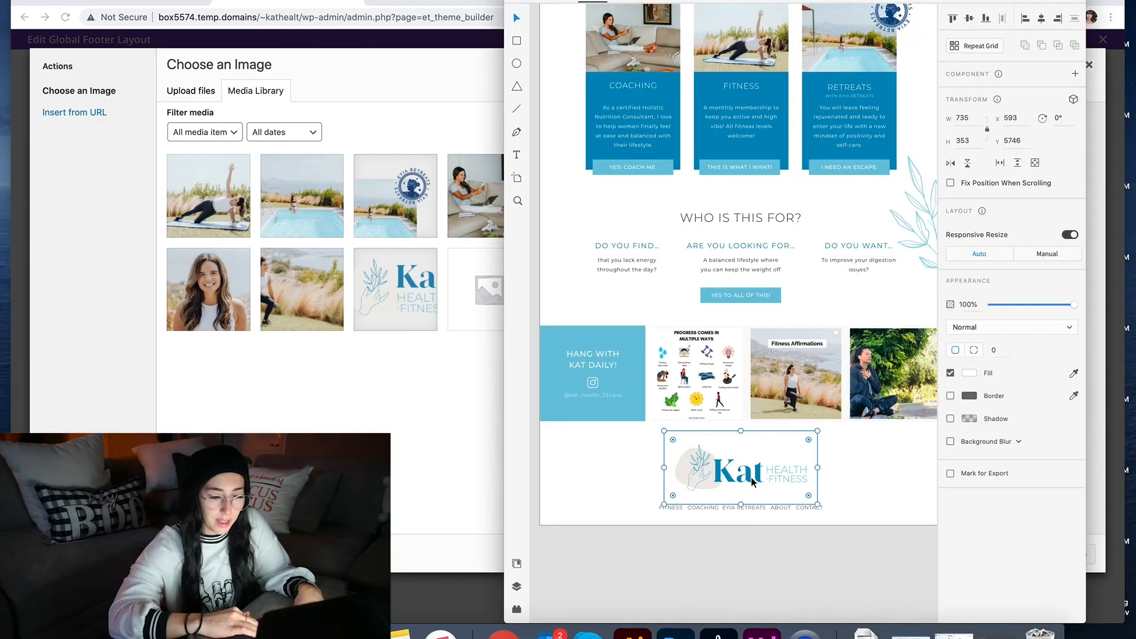
{"action": "right_click", "coordinate": [752, 473]}
{"action": "left_click", "coordinate": [710, 546]}
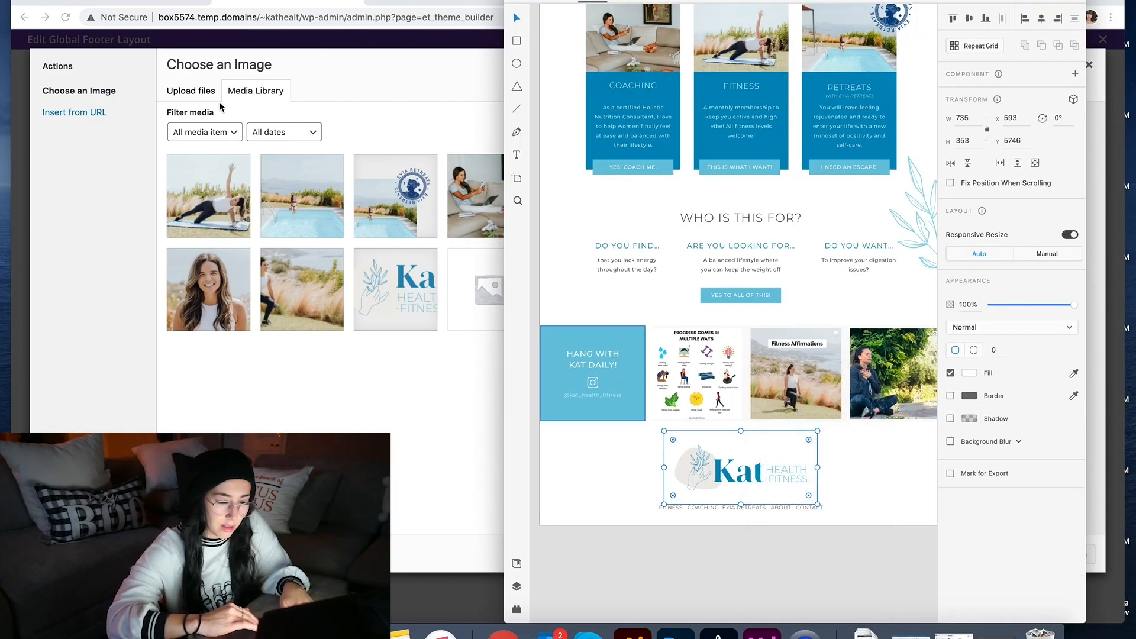
Step: Export the selected logo from XD as PNG 'KHF-logo-2' into the KHF folder
{"action": "left_click", "coordinate": [67, 0]}
{"action": "mouse_move", "coordinate": [130, 158]}
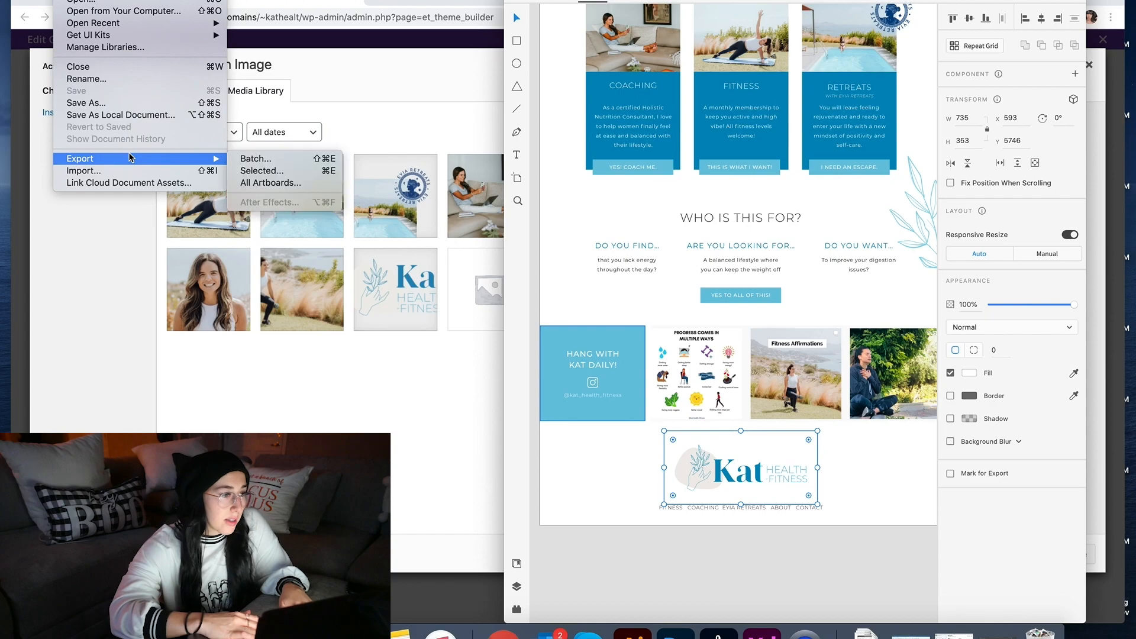
{"action": "left_click", "coordinate": [261, 170]}
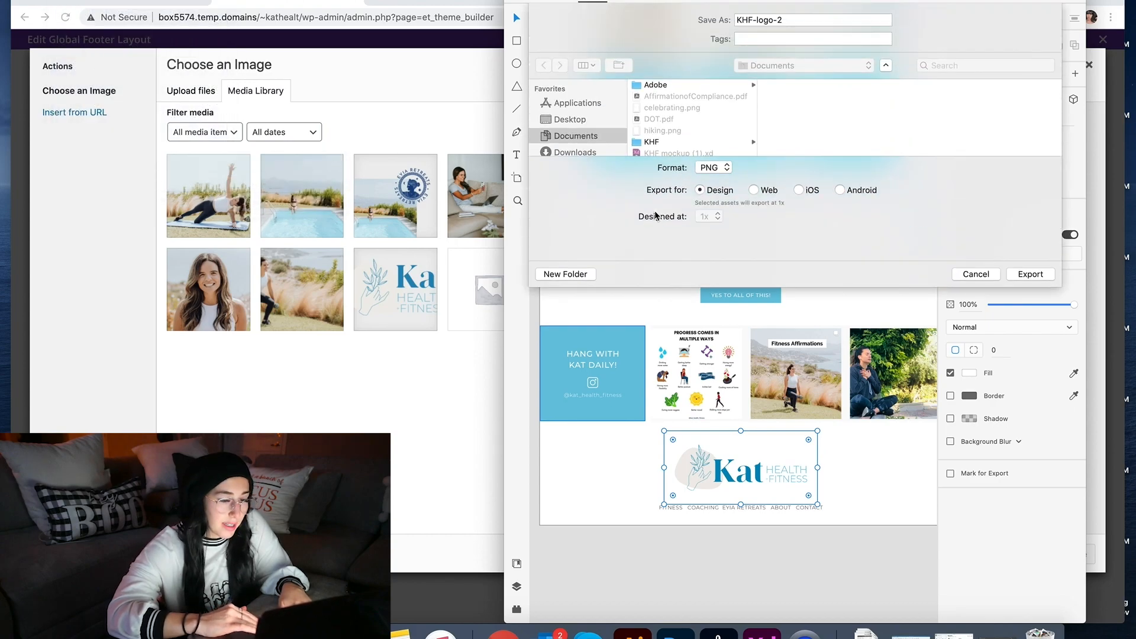
{"action": "left_click", "coordinate": [671, 142]}
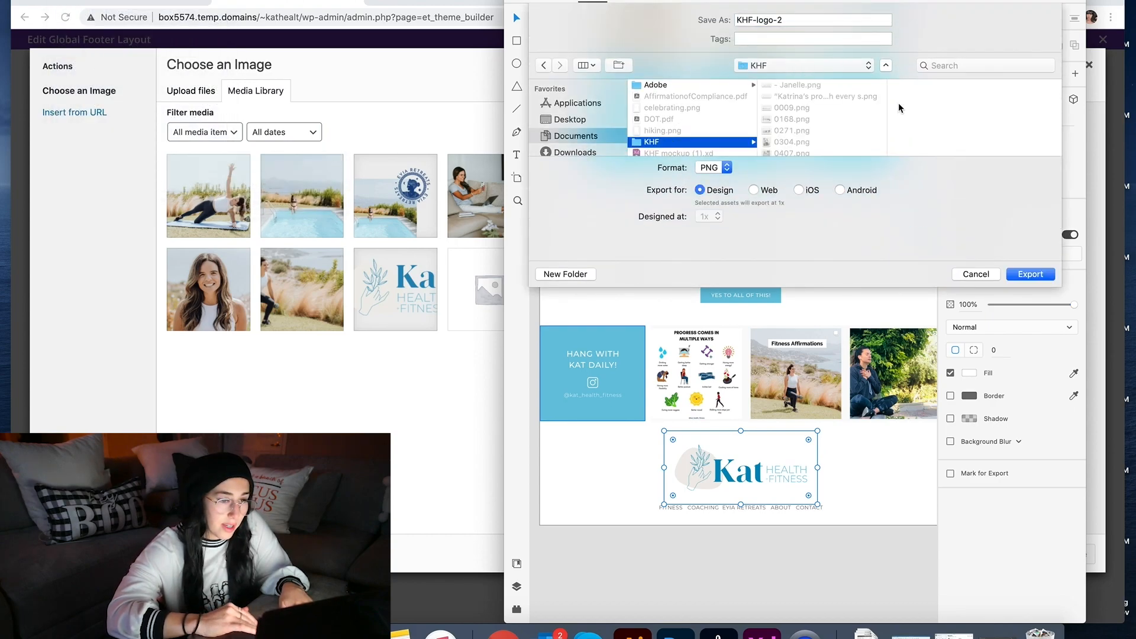
{"action": "left_click", "coordinate": [1010, 276]}
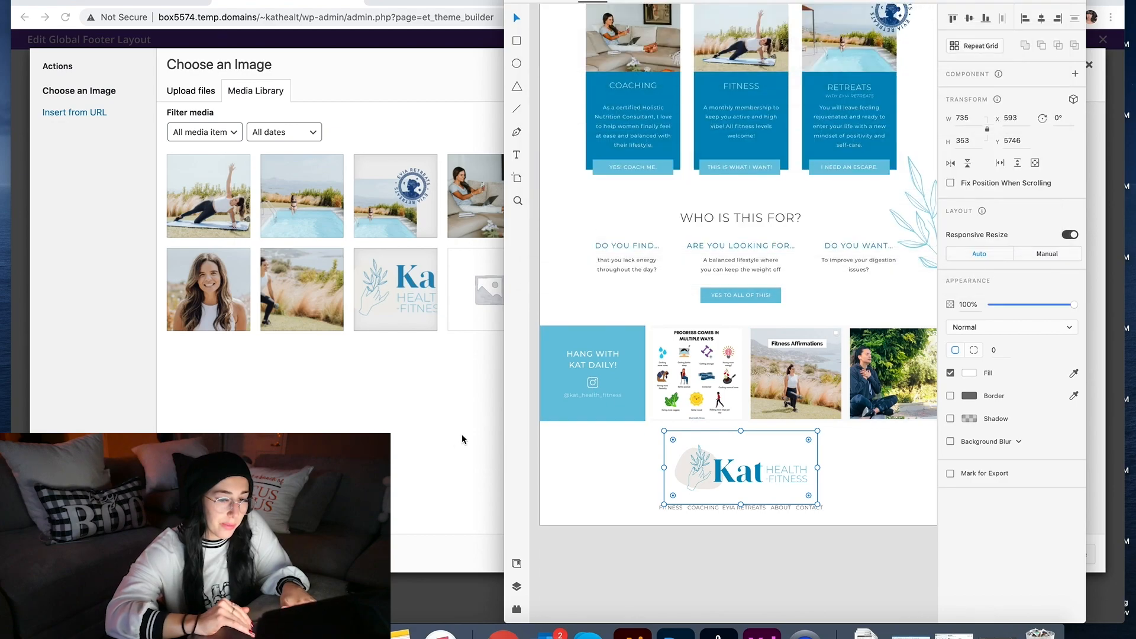
{"action": "left_click", "coordinate": [459, 439]}
{"action": "key", "text": "super+Tab"}
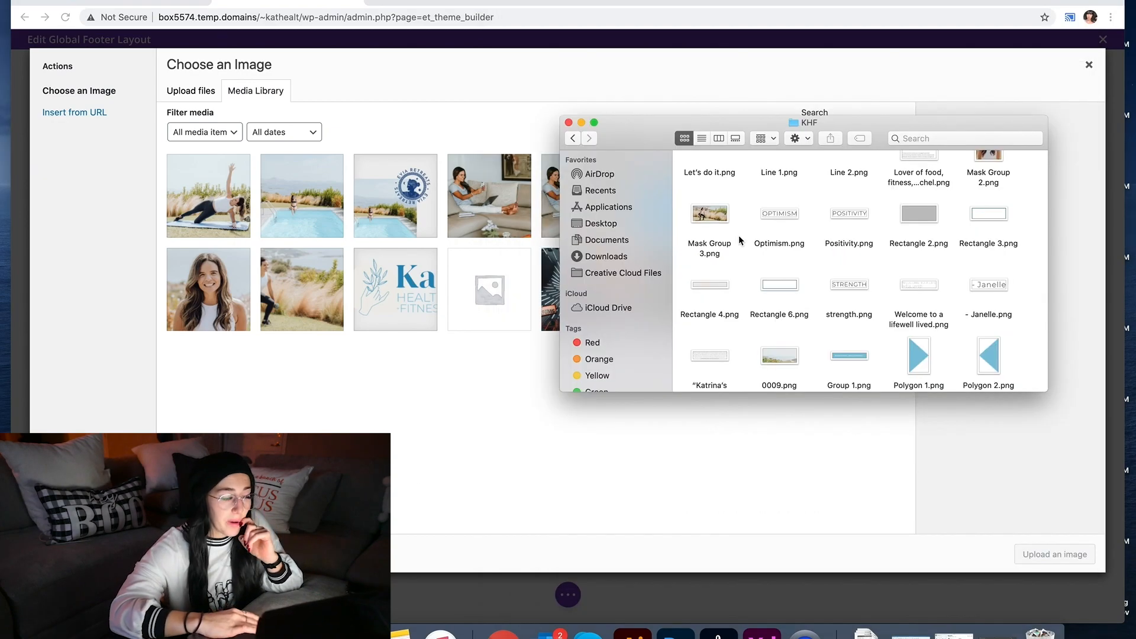
Step: Upload KHF-logo-2.png to the media library and insert it into the footer Image module
{"action": "scroll", "coordinate": [811, 236], "scroll_direction": "up", "scroll_amount": 5}
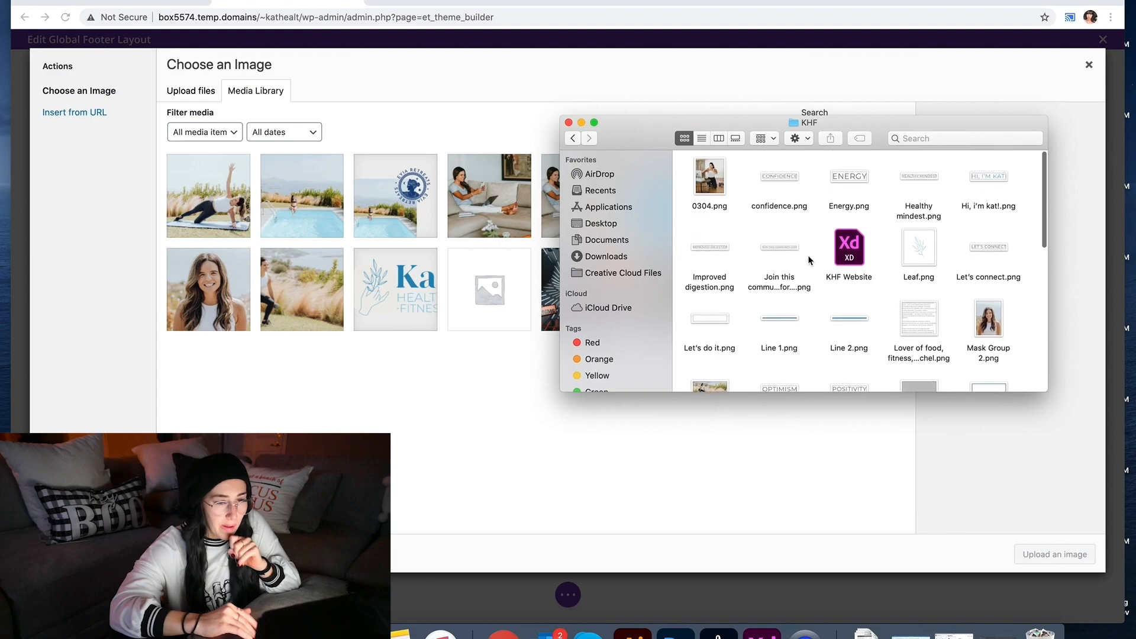
{"action": "scroll", "coordinate": [809, 261], "scroll_direction": "down", "scroll_amount": 10}
{"action": "left_click_drag", "start_coordinate": [709, 343], "coordinate": [554, 278]}
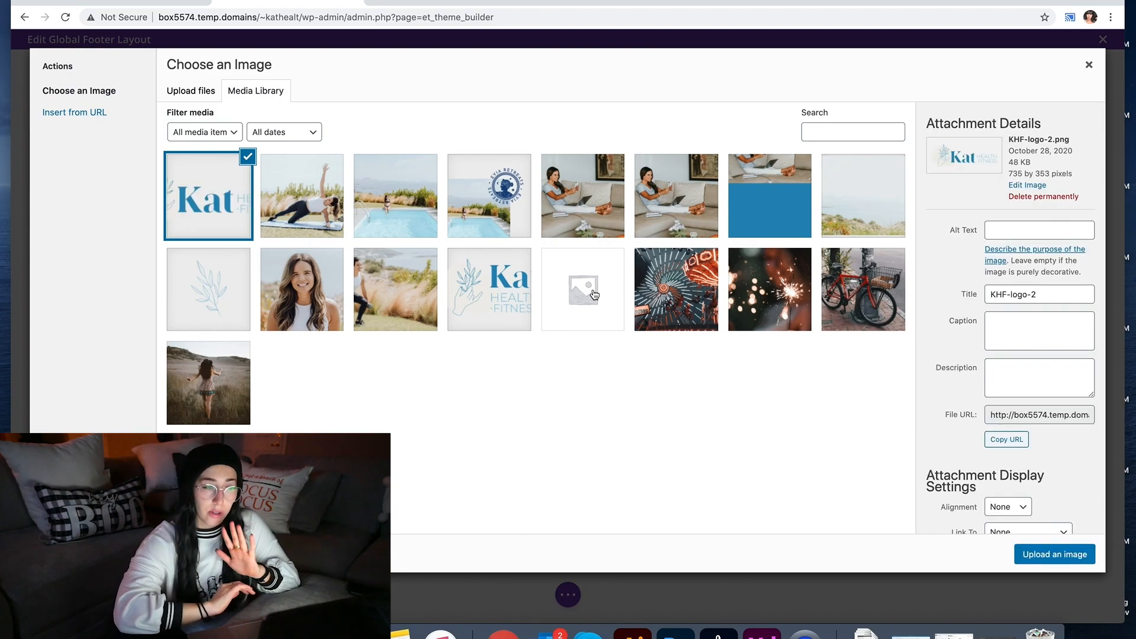
{"action": "left_click", "coordinate": [1039, 557]}
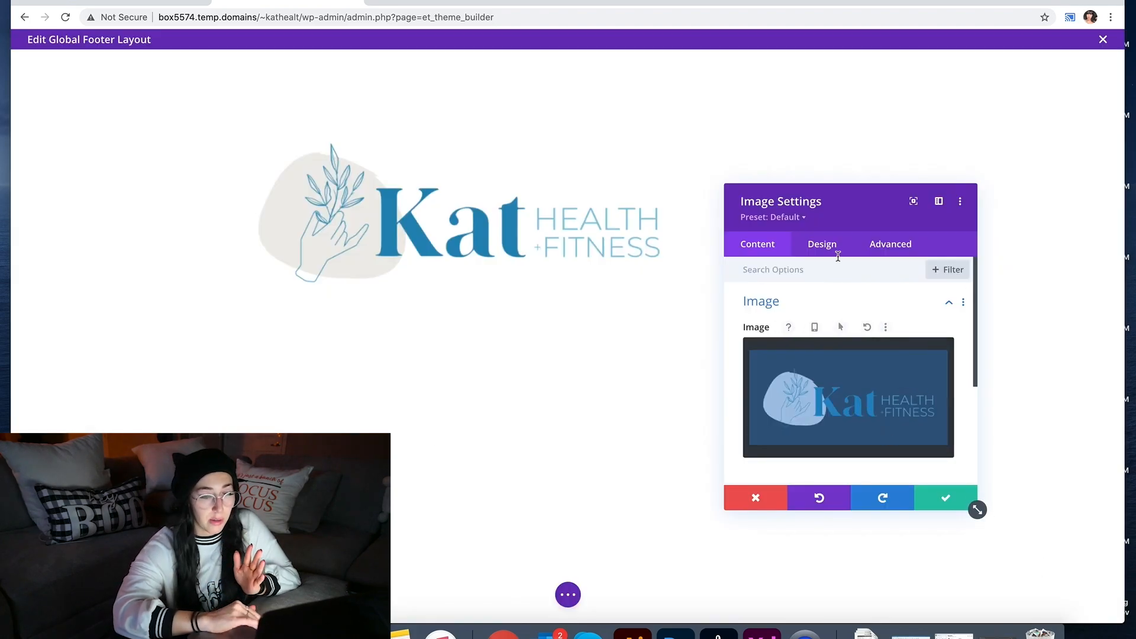
Step: Set the footer logo width to 35%, give it centre module alignment, and save the settings
{"action": "left_click", "coordinate": [836, 252]}
{"action": "left_click", "coordinate": [809, 377]}
{"action": "scroll", "coordinate": [803, 299], "scroll_direction": "up", "scroll_amount": 2}
{"action": "left_click", "coordinate": [801, 291]}
{"action": "left_click", "coordinate": [819, 370]}
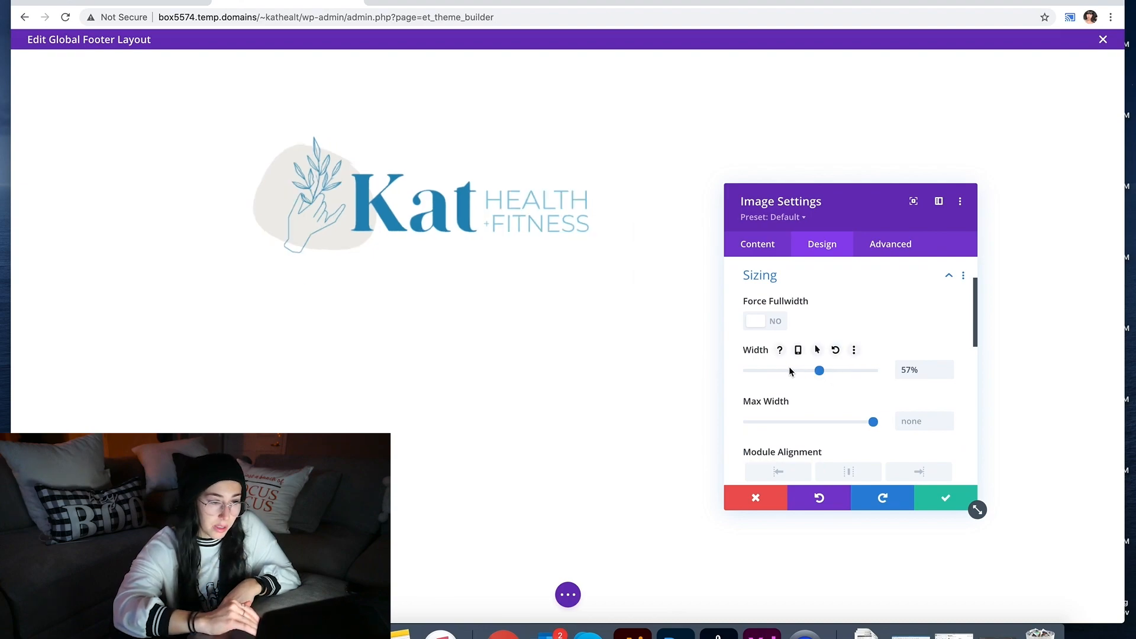
{"action": "left_click_drag", "start_coordinate": [778, 371], "coordinate": [789, 376]}
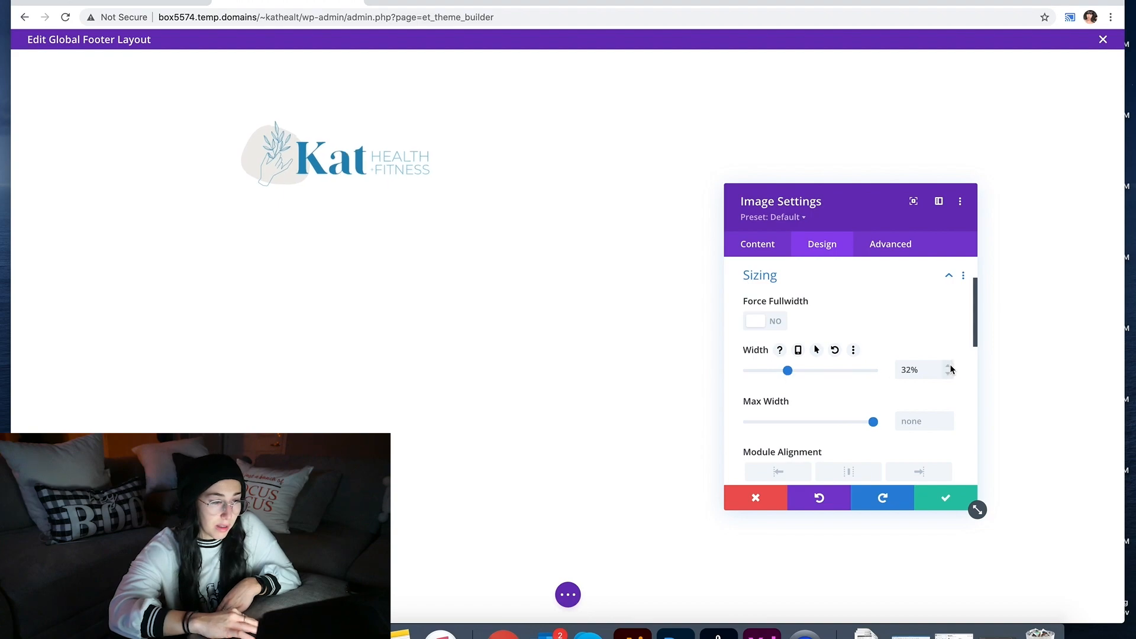
{"action": "left_click", "coordinate": [950, 367]}
{"action": "left_click", "coordinate": [951, 367]}
{"action": "left_click", "coordinate": [951, 367]}
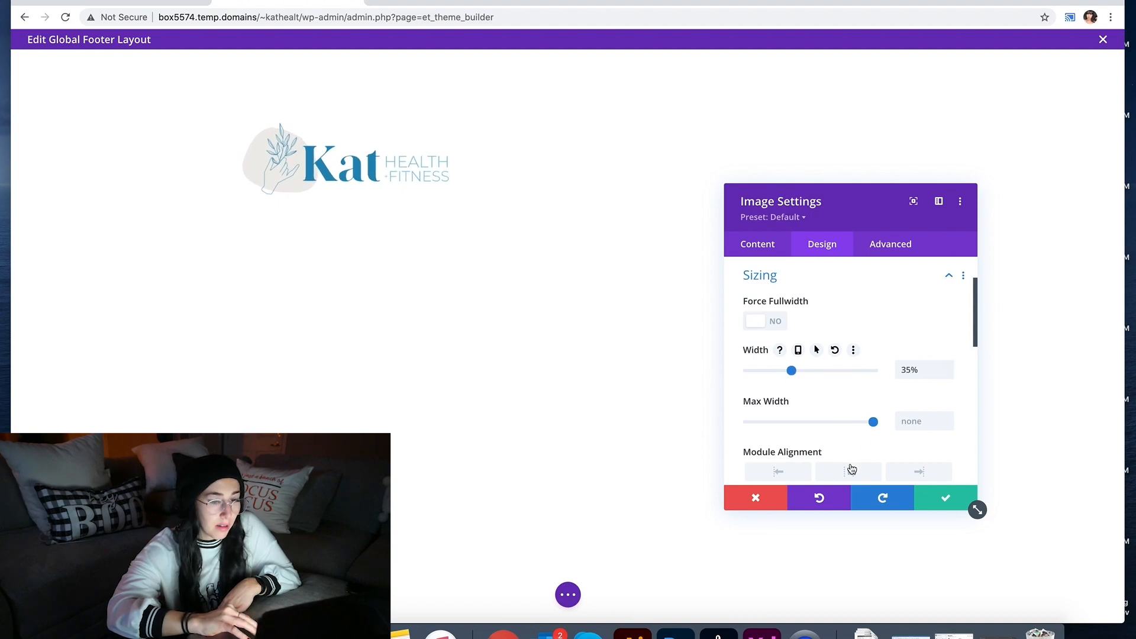
{"action": "left_click", "coordinate": [852, 471]}
{"action": "left_click", "coordinate": [930, 502]}
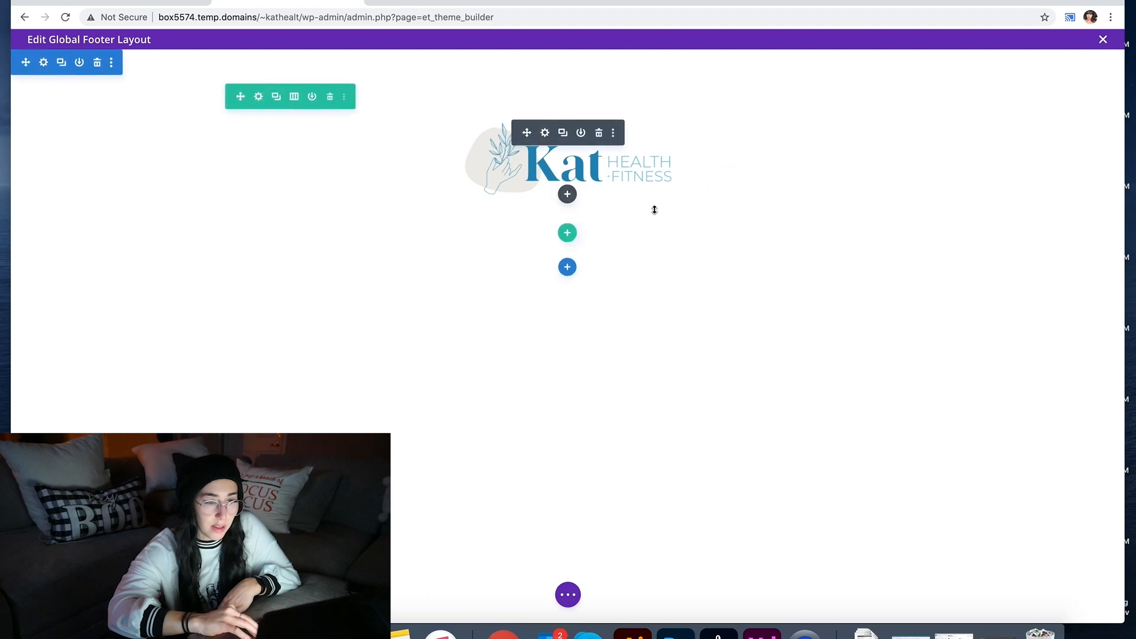
Step: Add a one-column row under the footer logo with a Menu module set to Centered style
{"action": "left_click", "coordinate": [566, 232]}
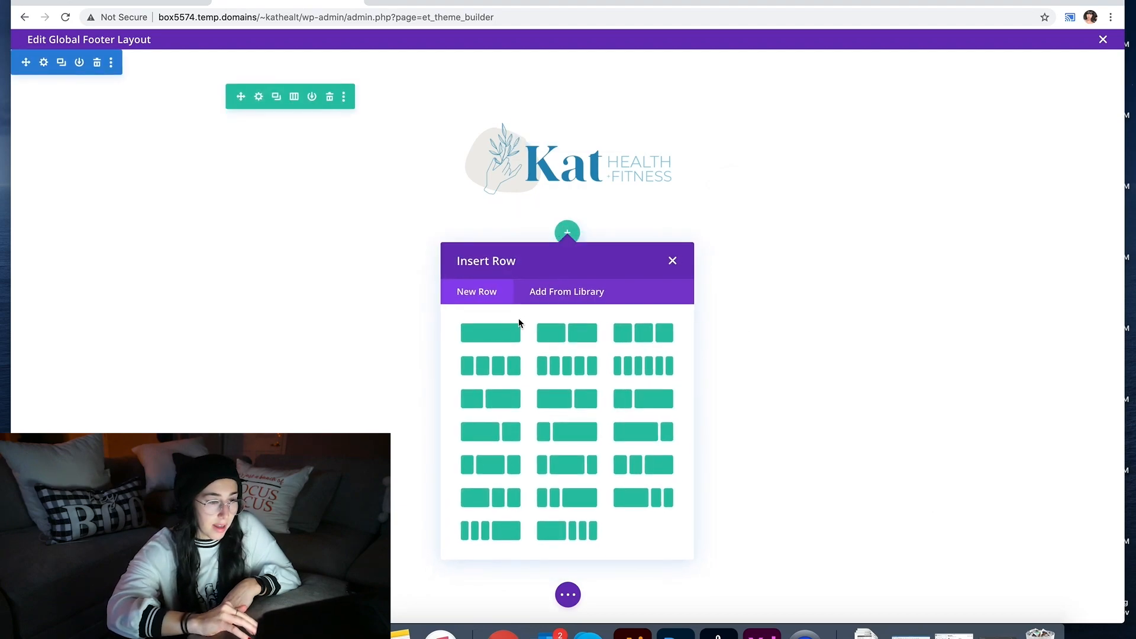
{"action": "left_click", "coordinate": [513, 326]}
{"action": "type", "text": "men"}
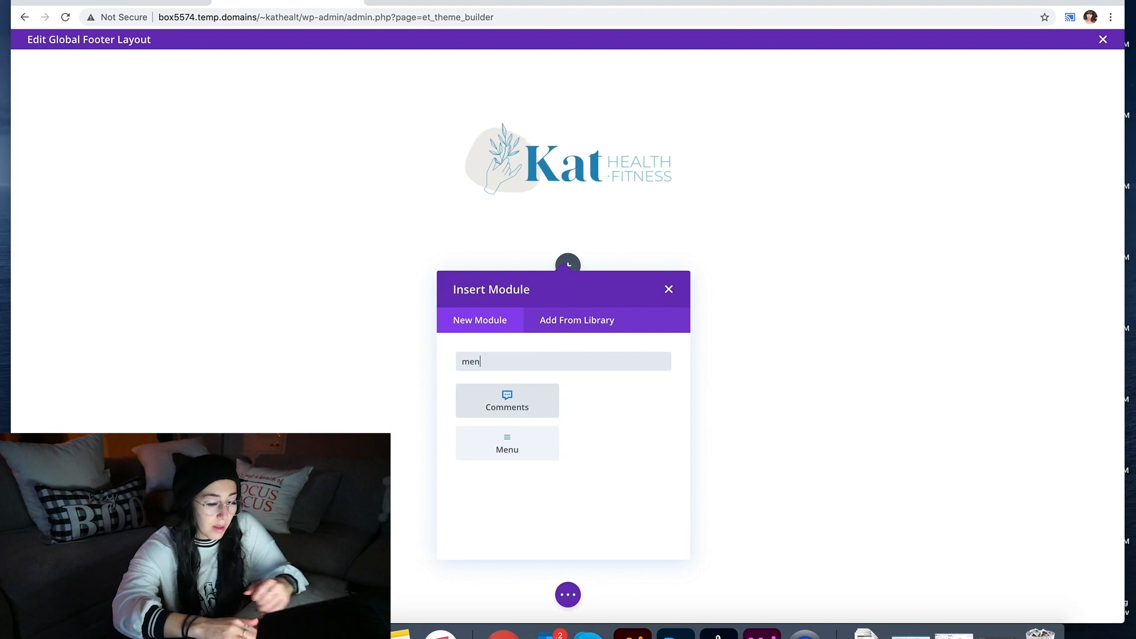
{"action": "left_click", "coordinate": [589, 400]}
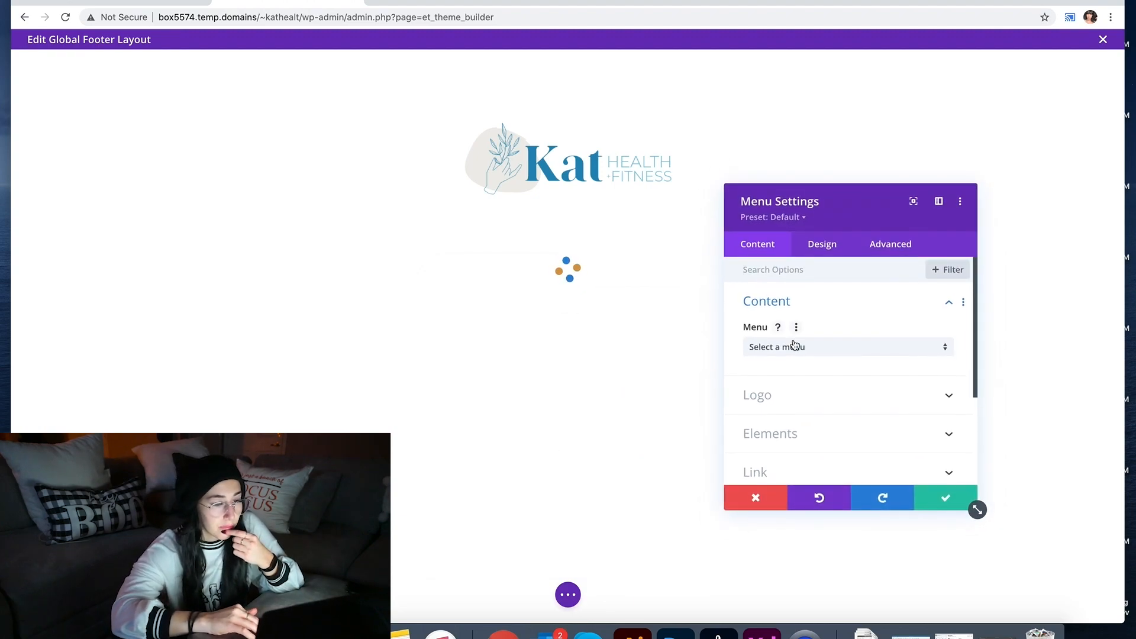
{"action": "left_click", "coordinate": [792, 345]}
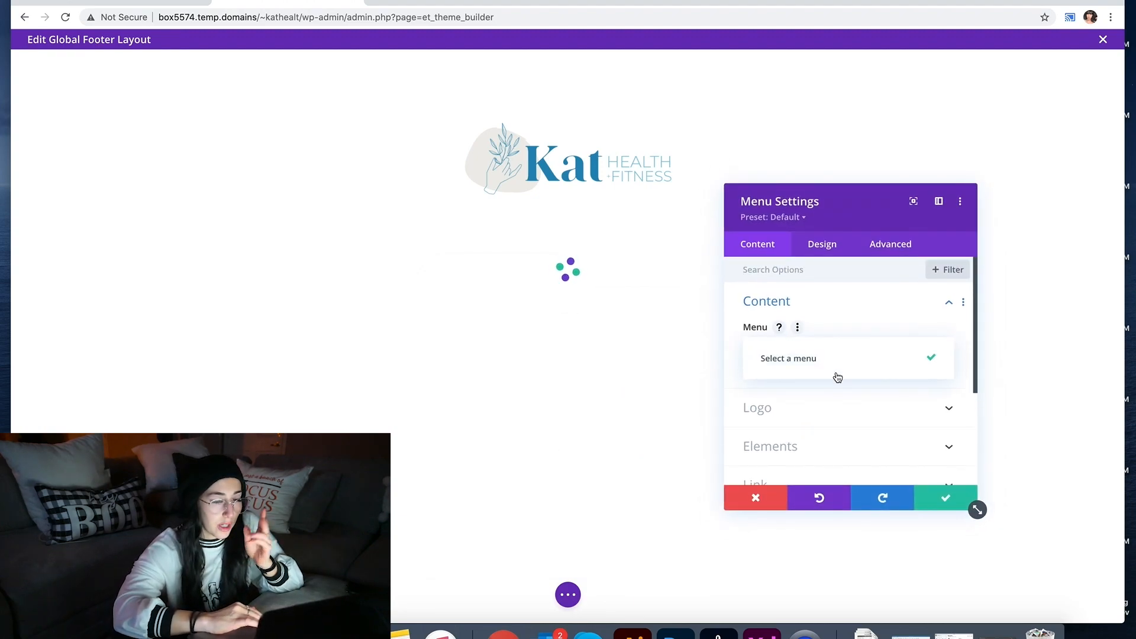
{"action": "left_click", "coordinate": [838, 254]}
{"action": "left_click", "coordinate": [822, 311]}
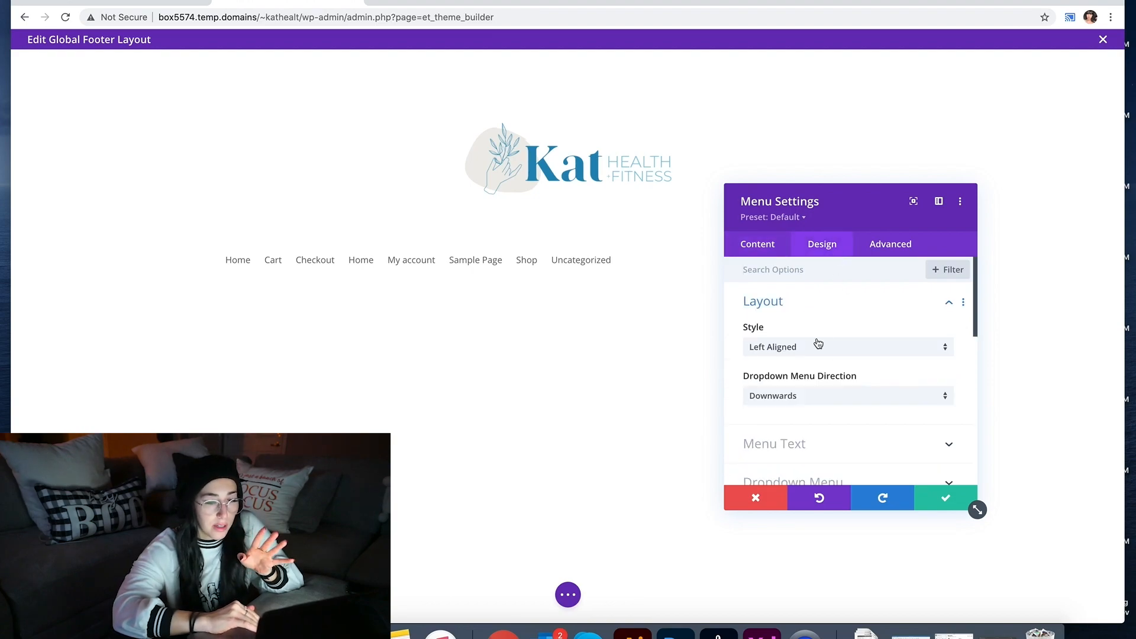
{"action": "left_click", "coordinate": [804, 349]}
{"action": "left_click", "coordinate": [804, 379]}
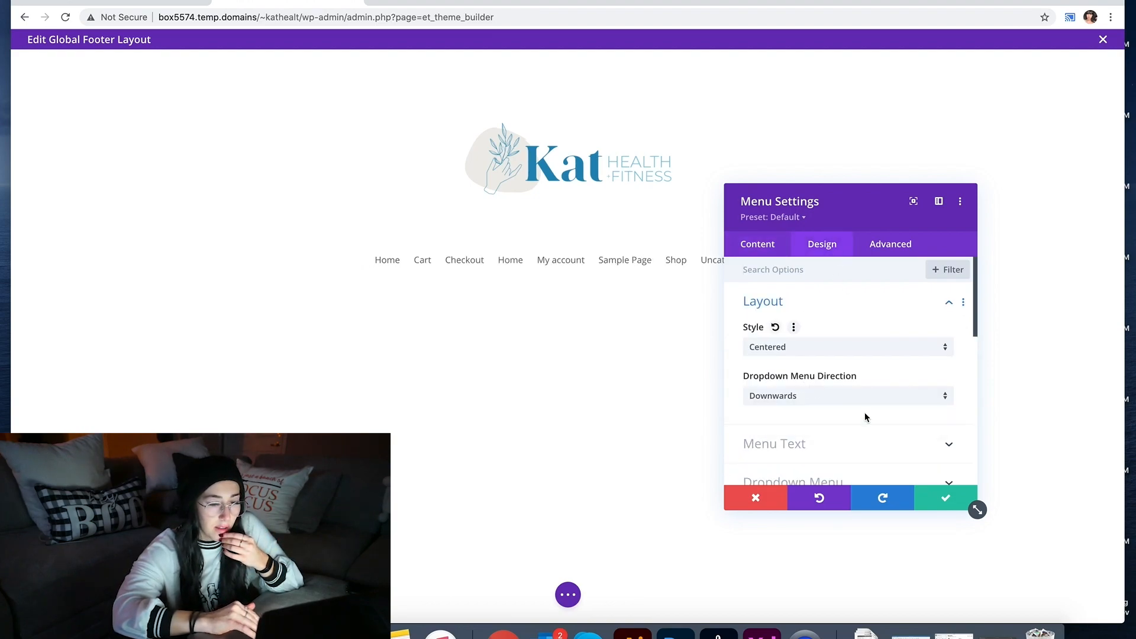
{"action": "left_click", "coordinate": [945, 501]}
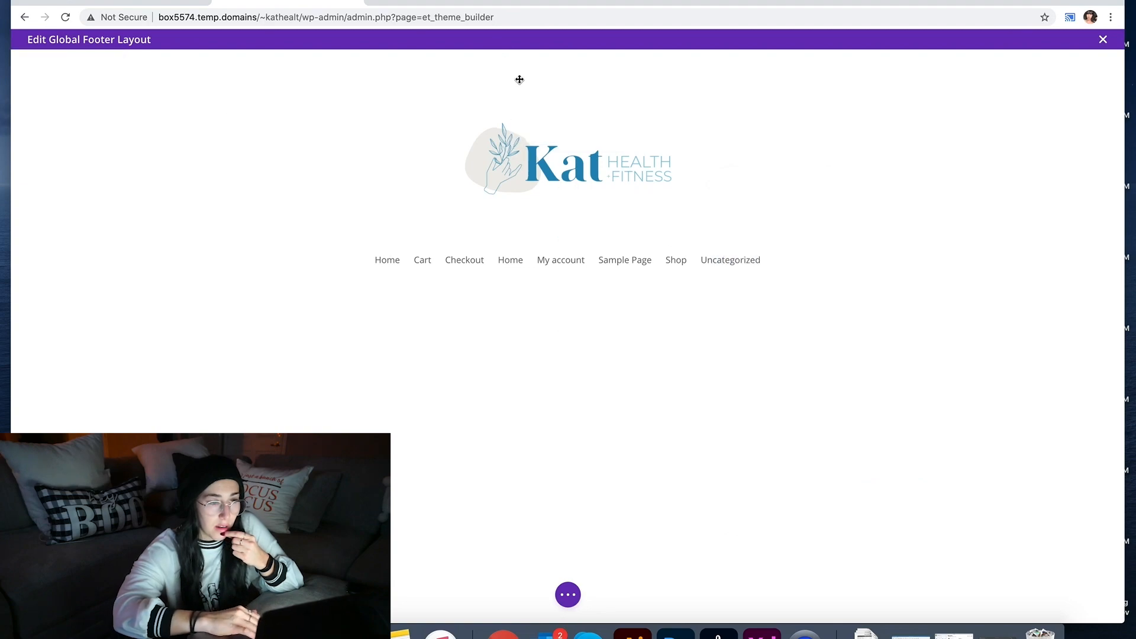
Step: Add an empty one-column row above the footer logo
{"action": "left_click", "coordinate": [567, 232]}
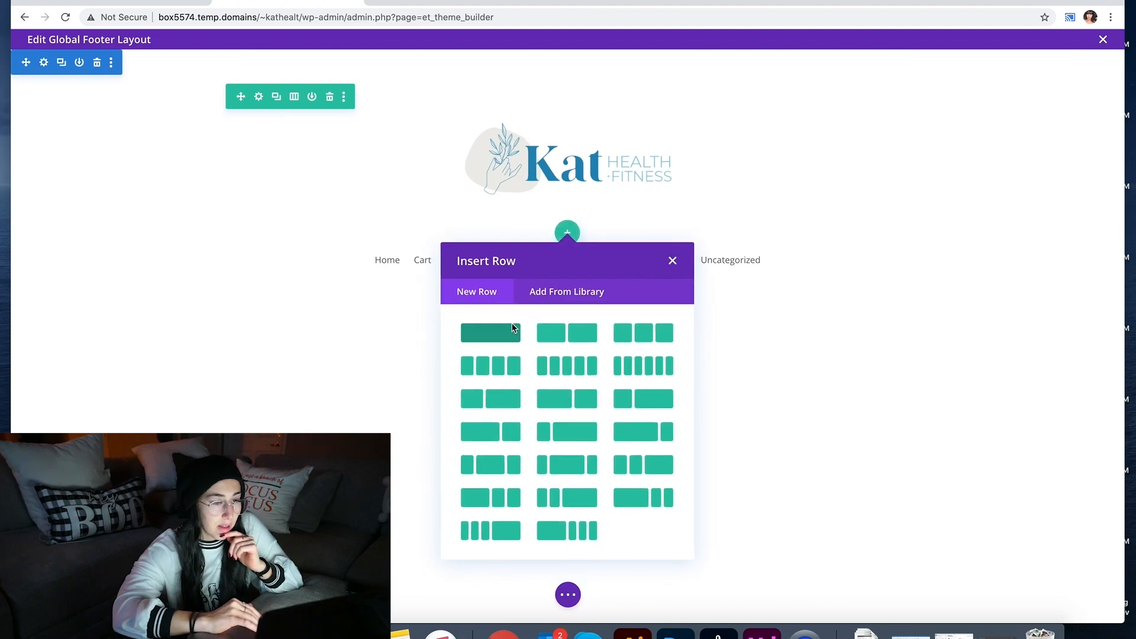
{"action": "left_click", "coordinate": [513, 327]}
{"action": "left_click", "coordinate": [669, 286]}
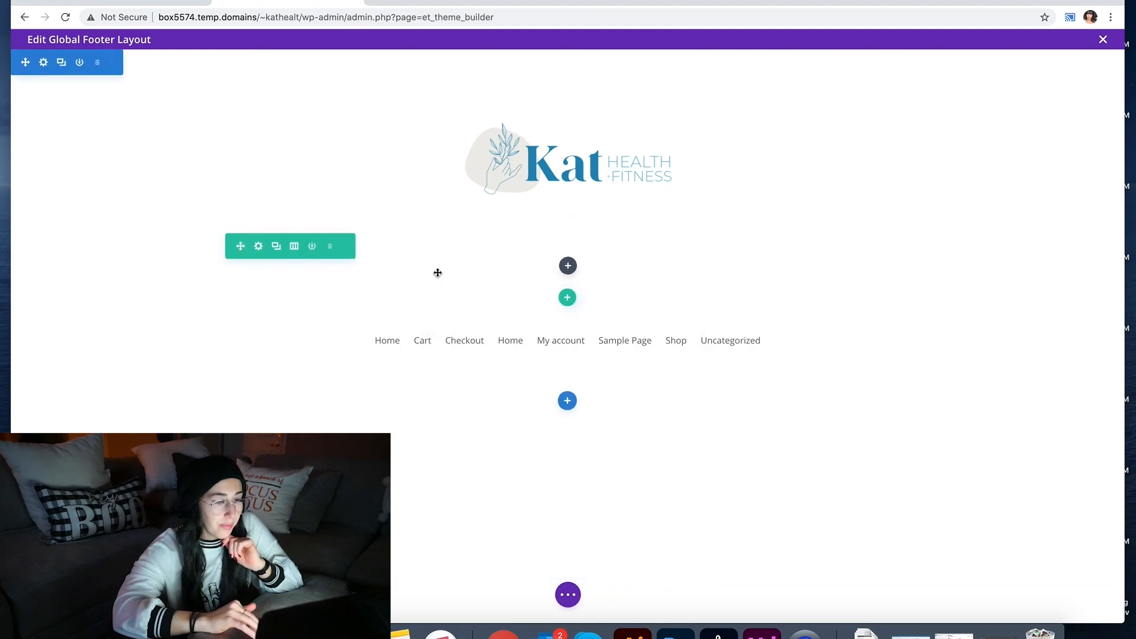
{"action": "left_click", "coordinate": [268, 140]}
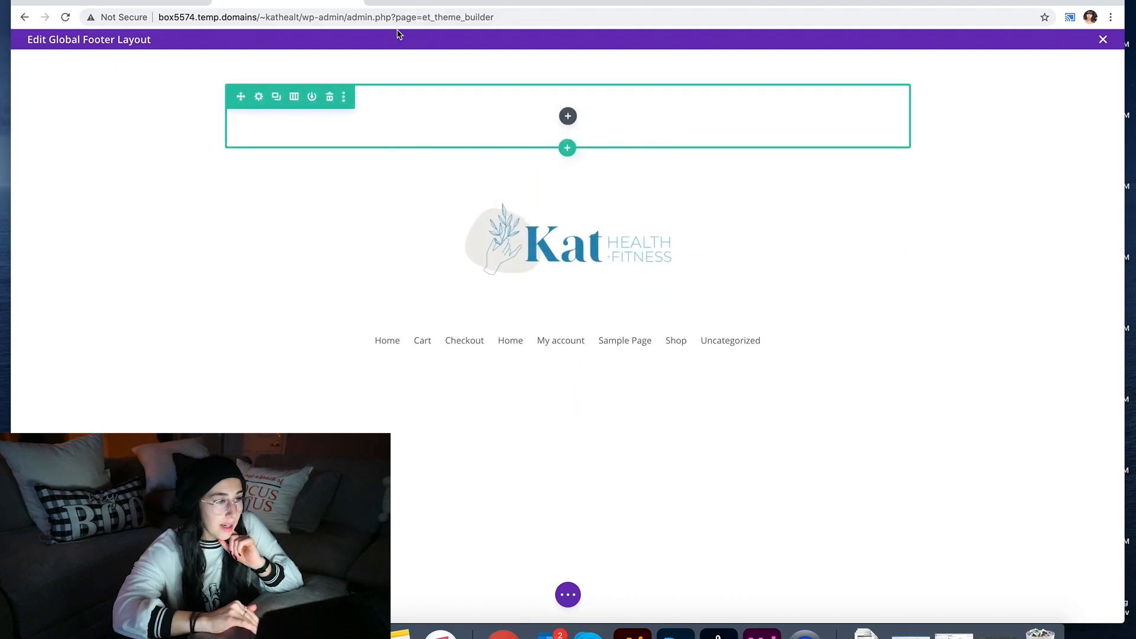
{"action": "left_click", "coordinate": [377, 1]}
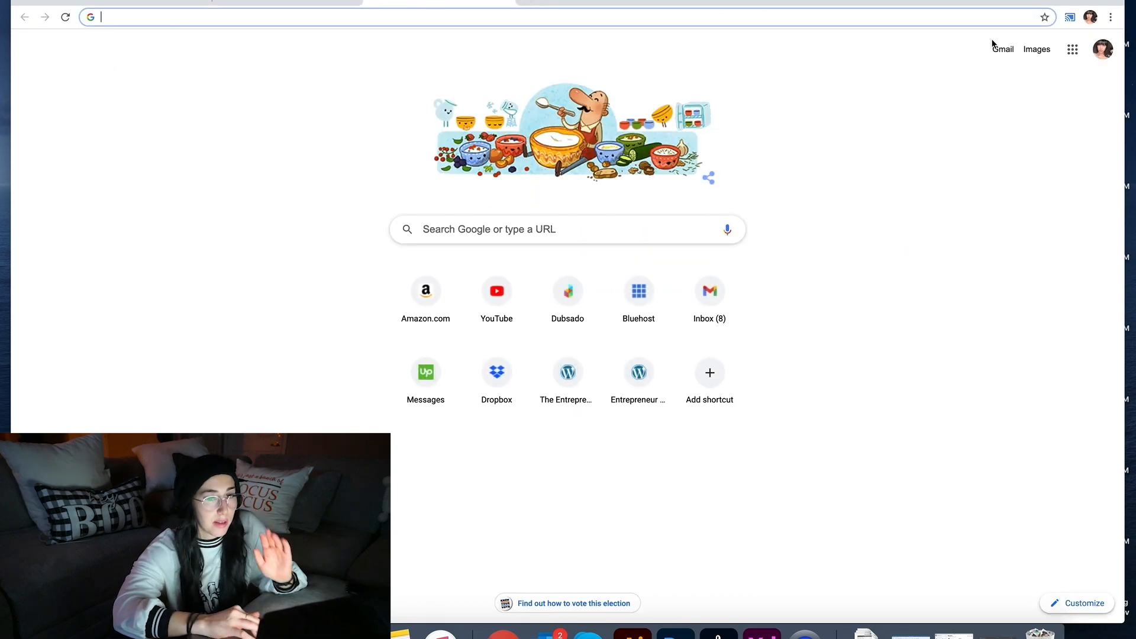
Step: Search Gmail for the client's address and open the Website Designs thread
{"action": "left_click", "coordinate": [1003, 49]}
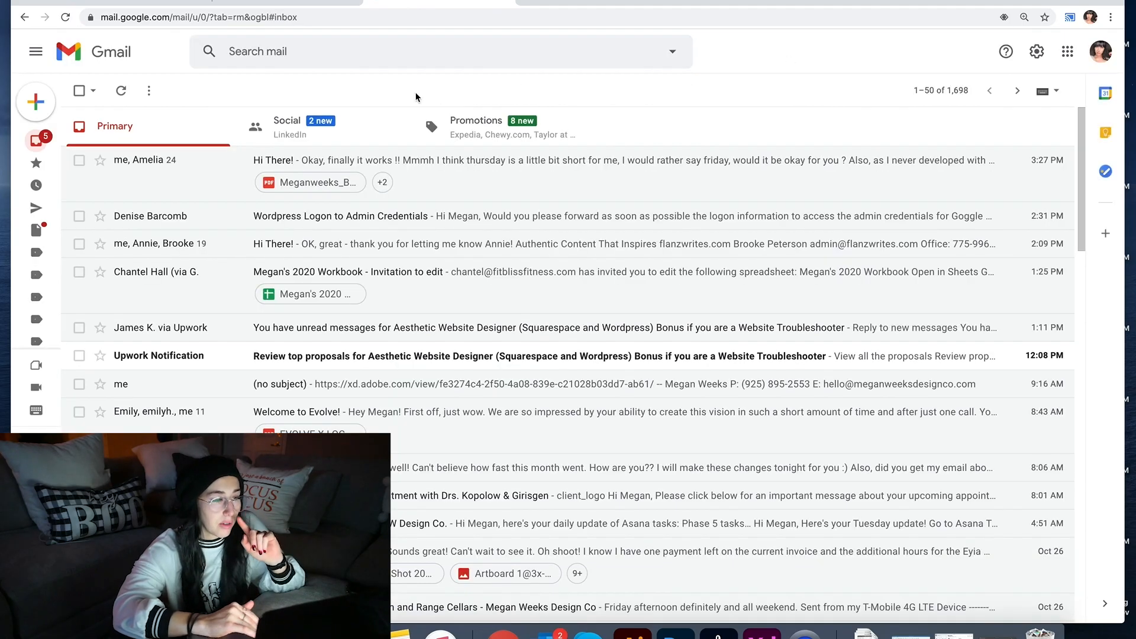
{"action": "left_click", "coordinate": [295, 52]}
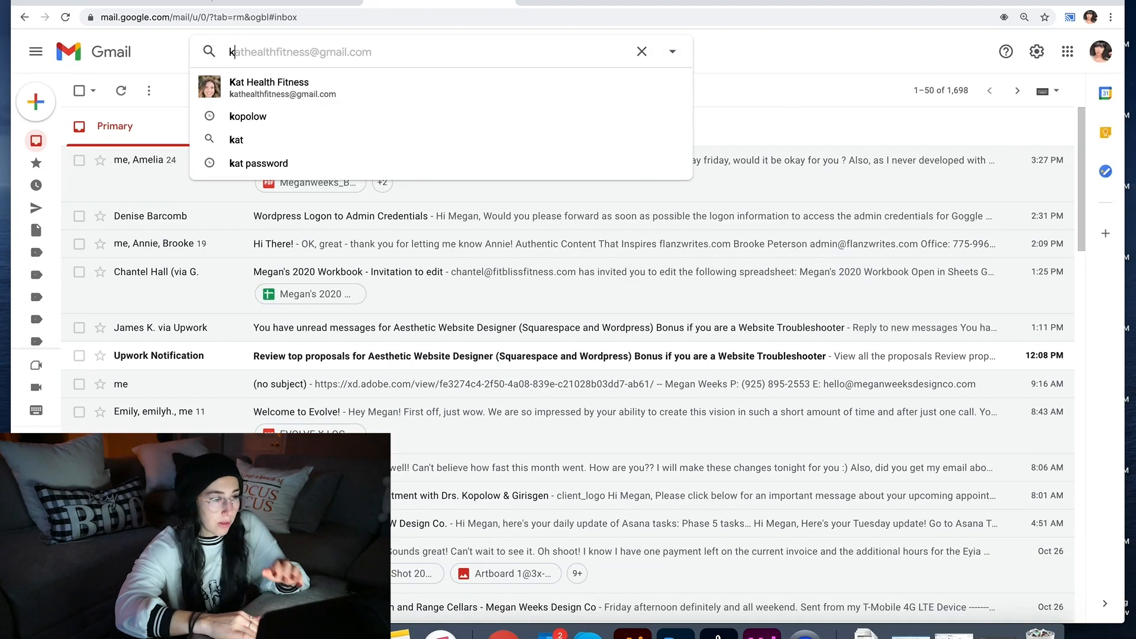
{"action": "left_click", "coordinate": [269, 72]}
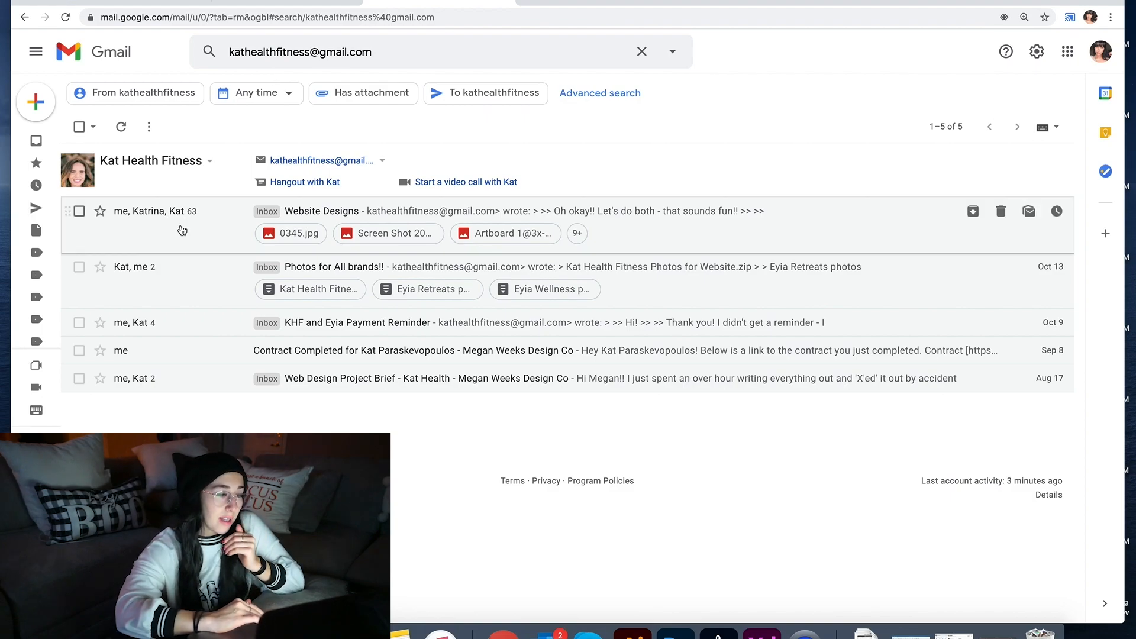
{"action": "left_click", "coordinate": [182, 227]}
Step: Scroll to the client's message and open the first reference site she linked
{"action": "scroll", "coordinate": [181, 225], "scroll_direction": "down", "scroll_amount": 20}
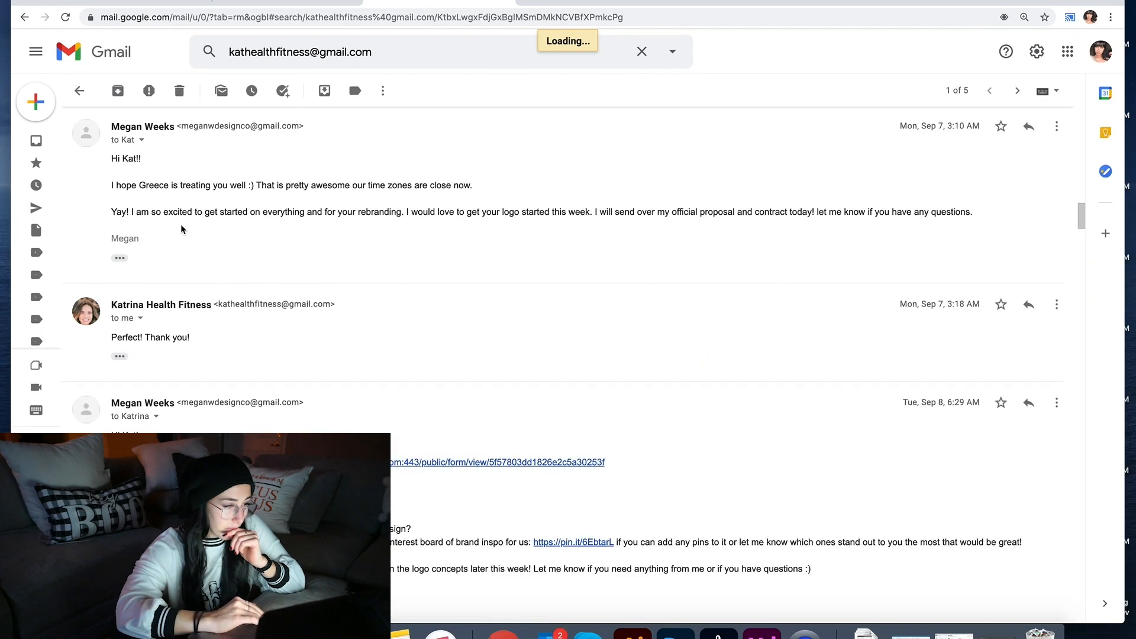
{"action": "scroll", "coordinate": [181, 230], "scroll_direction": "down", "scroll_amount": 20}
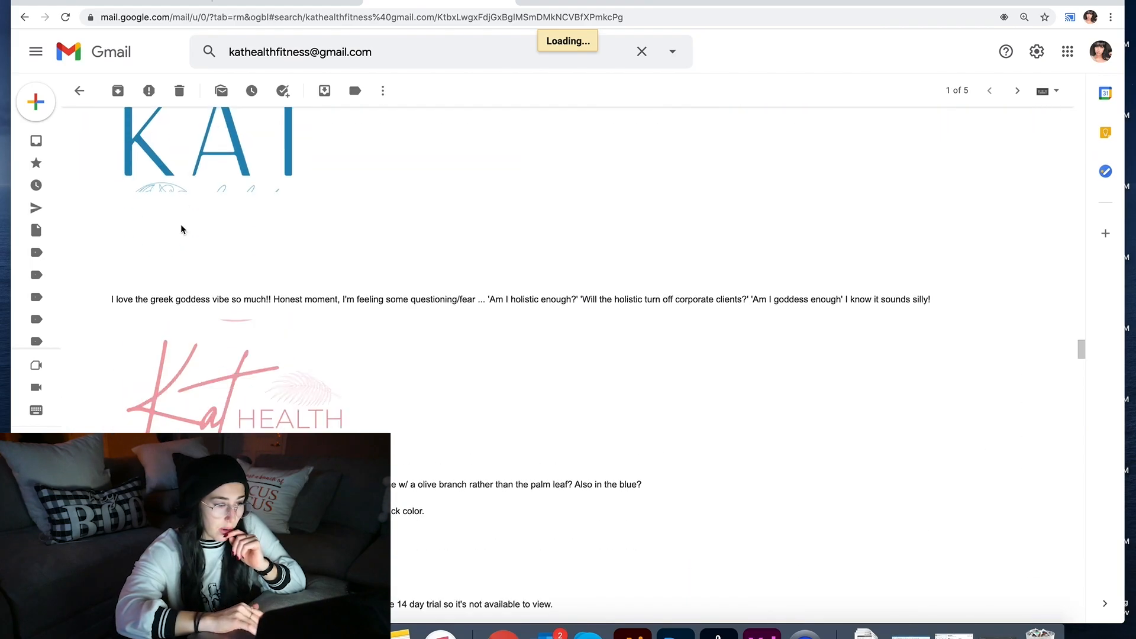
{"action": "scroll", "coordinate": [181, 227], "scroll_direction": "down", "scroll_amount": 20}
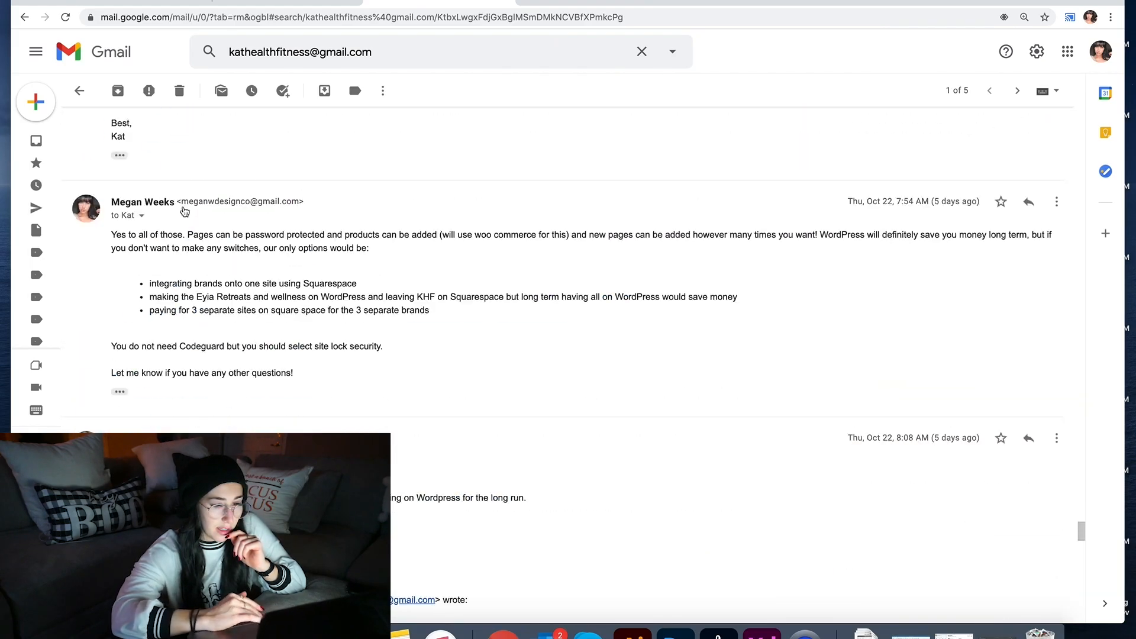
{"action": "scroll", "coordinate": [184, 212], "scroll_direction": "up", "scroll_amount": 3}
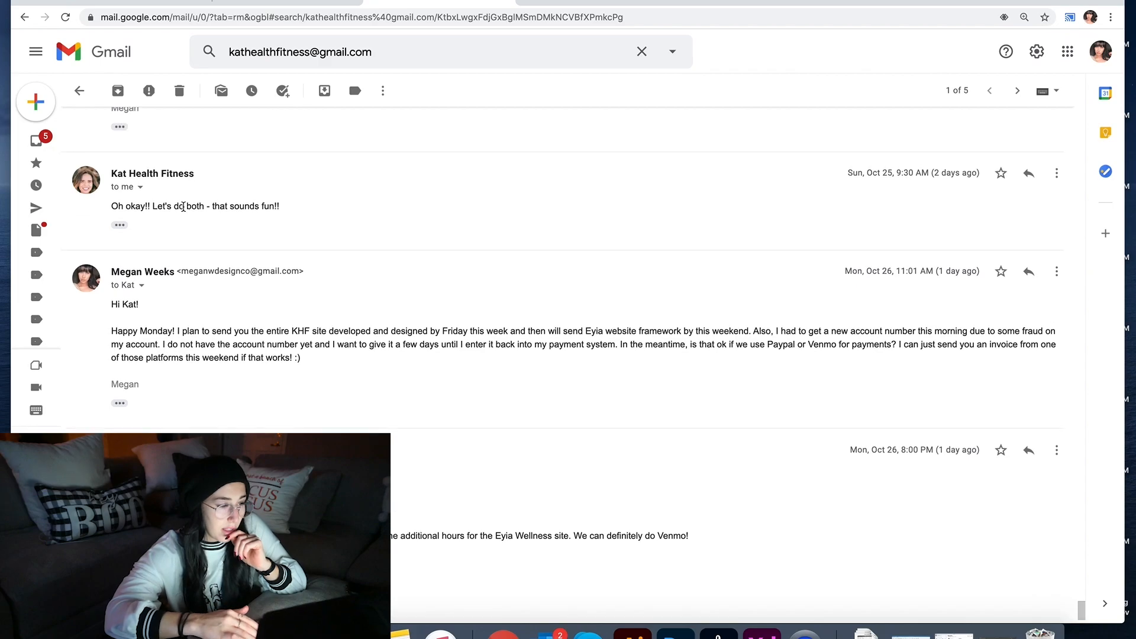
{"action": "scroll", "coordinate": [184, 207], "scroll_direction": "up", "scroll_amount": 8}
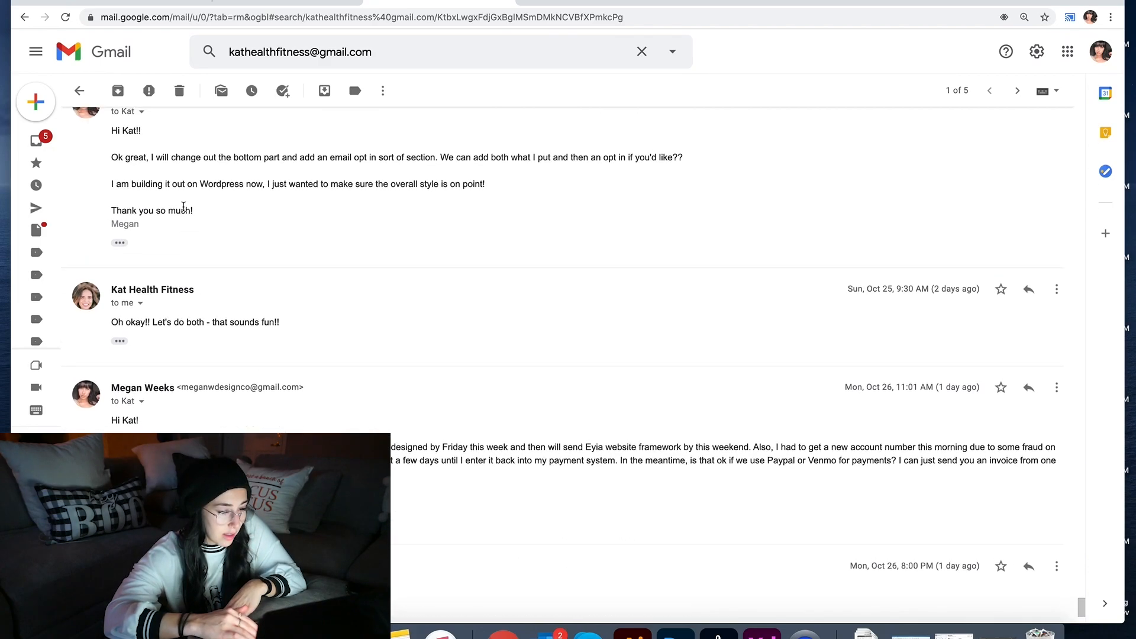
{"action": "scroll", "coordinate": [182, 207], "scroll_direction": "up", "scroll_amount": 15}
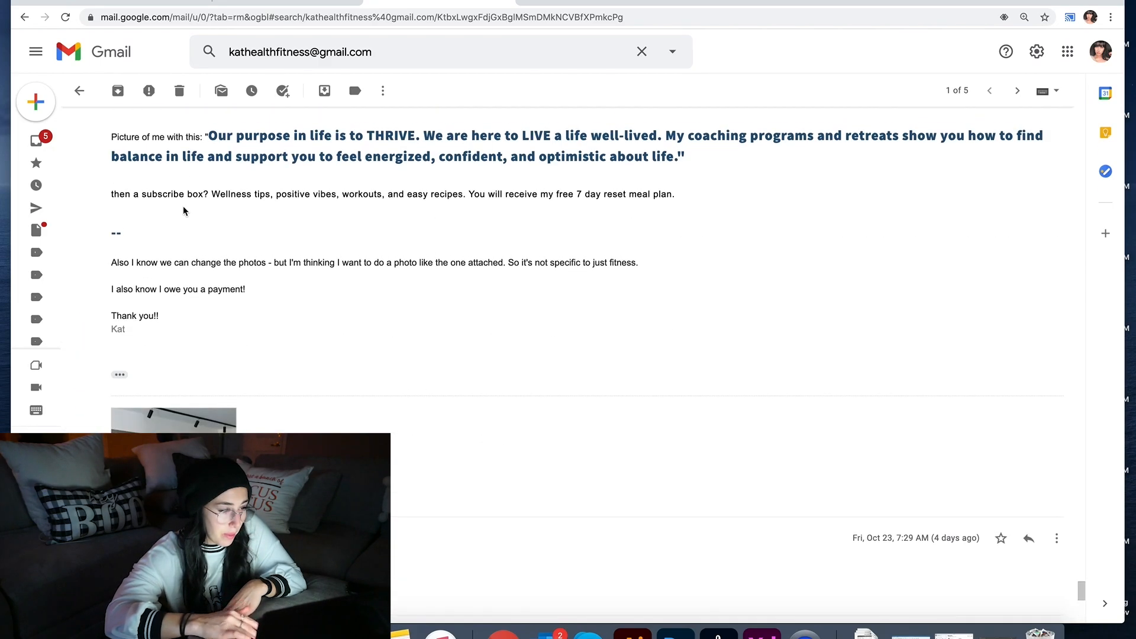
{"action": "scroll", "coordinate": [183, 211], "scroll_direction": "up", "scroll_amount": 3}
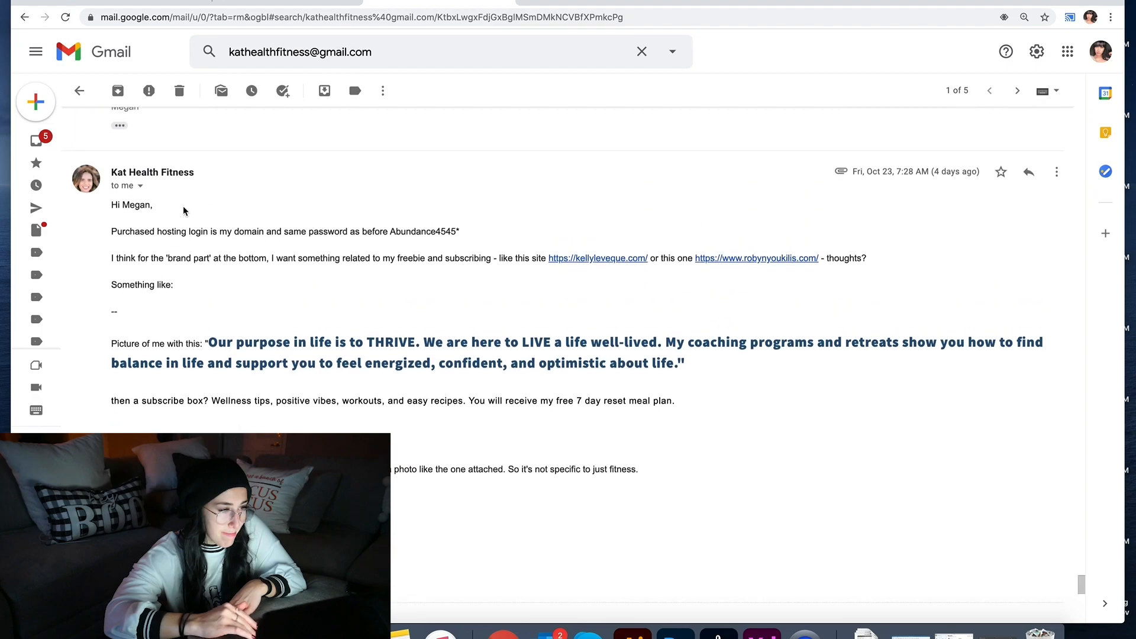
{"action": "left_click", "coordinate": [585, 264]}
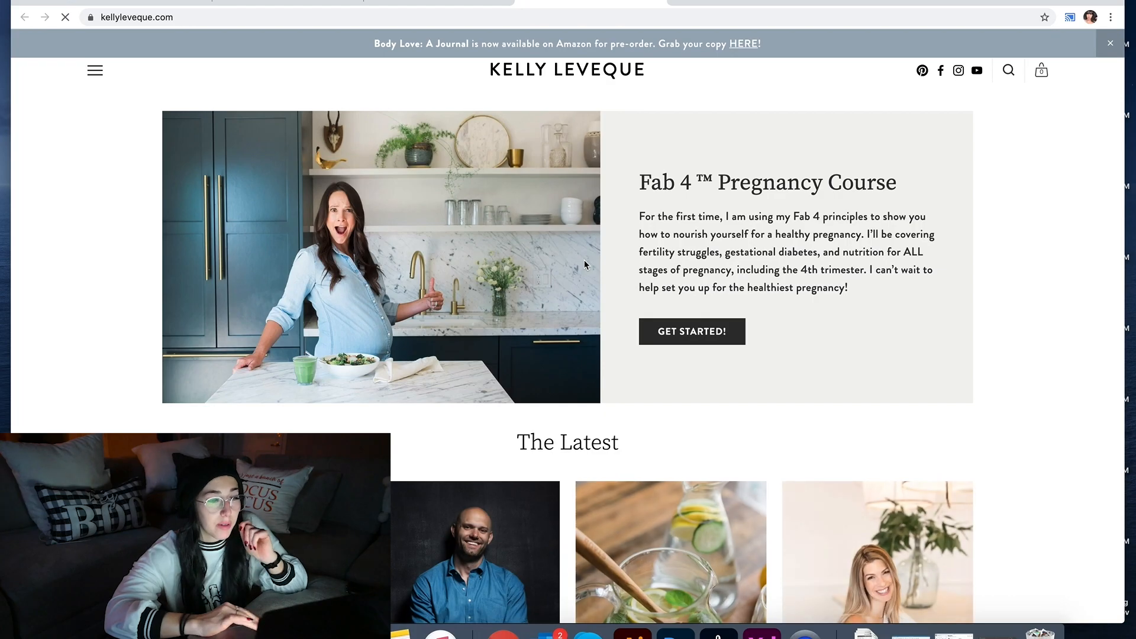
Step: Go back to the client's email and open the robynyoukilis.com link
{"action": "scroll", "coordinate": [584, 265], "scroll_direction": "down", "scroll_amount": 20}
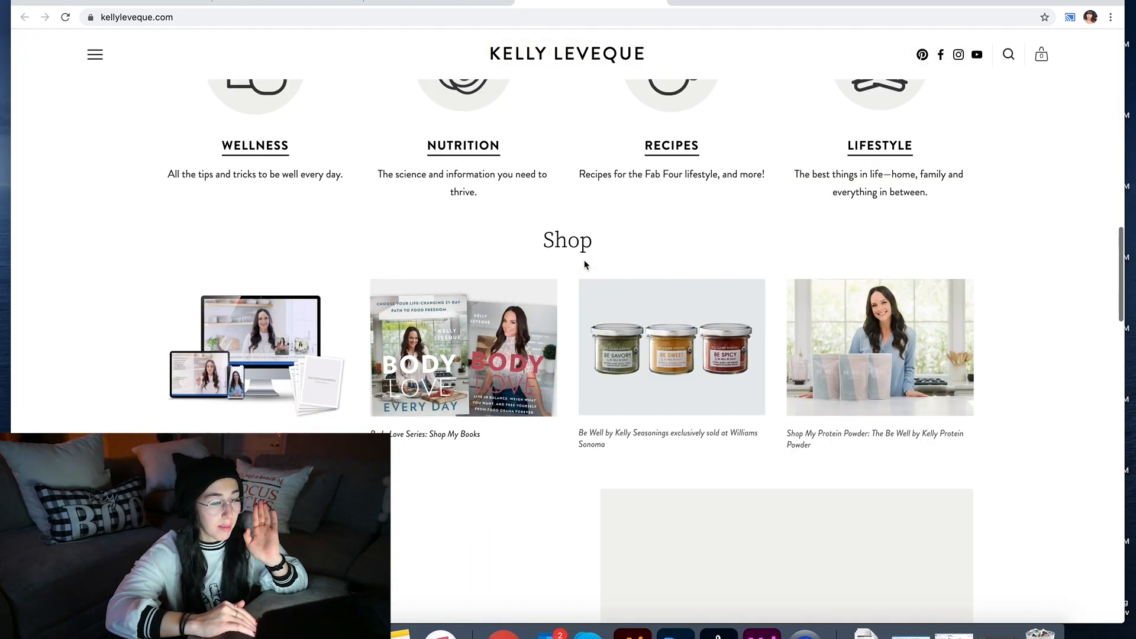
{"action": "scroll", "coordinate": [584, 265], "scroll_direction": "down", "scroll_amount": 4}
{"action": "scroll", "coordinate": [584, 264], "scroll_direction": "up", "scroll_amount": 5}
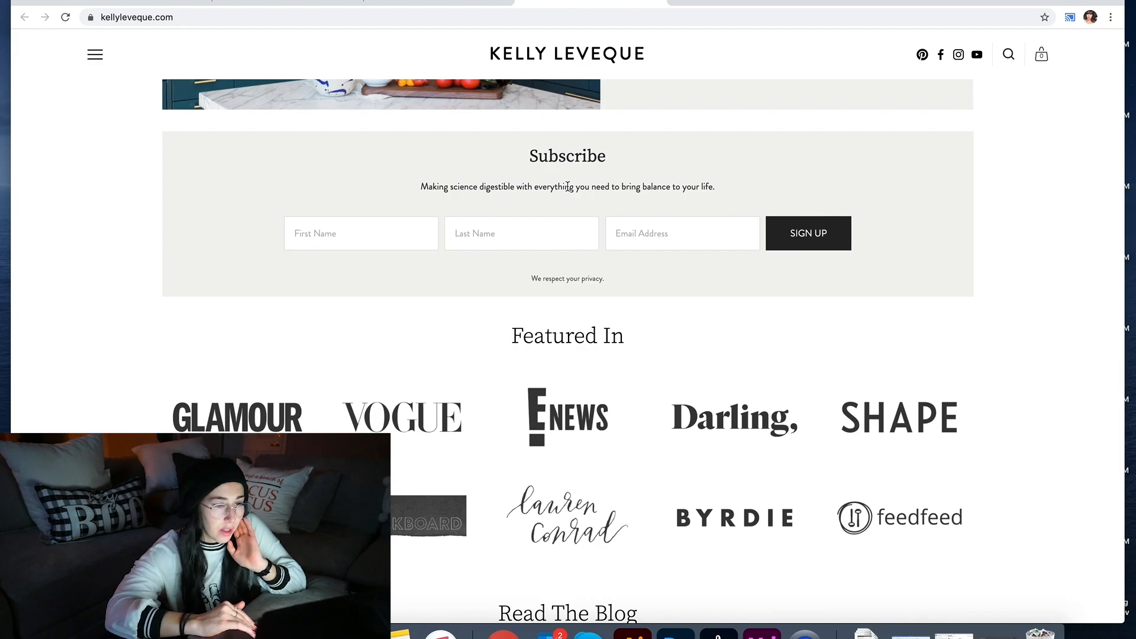
{"action": "left_click", "coordinate": [431, 2]}
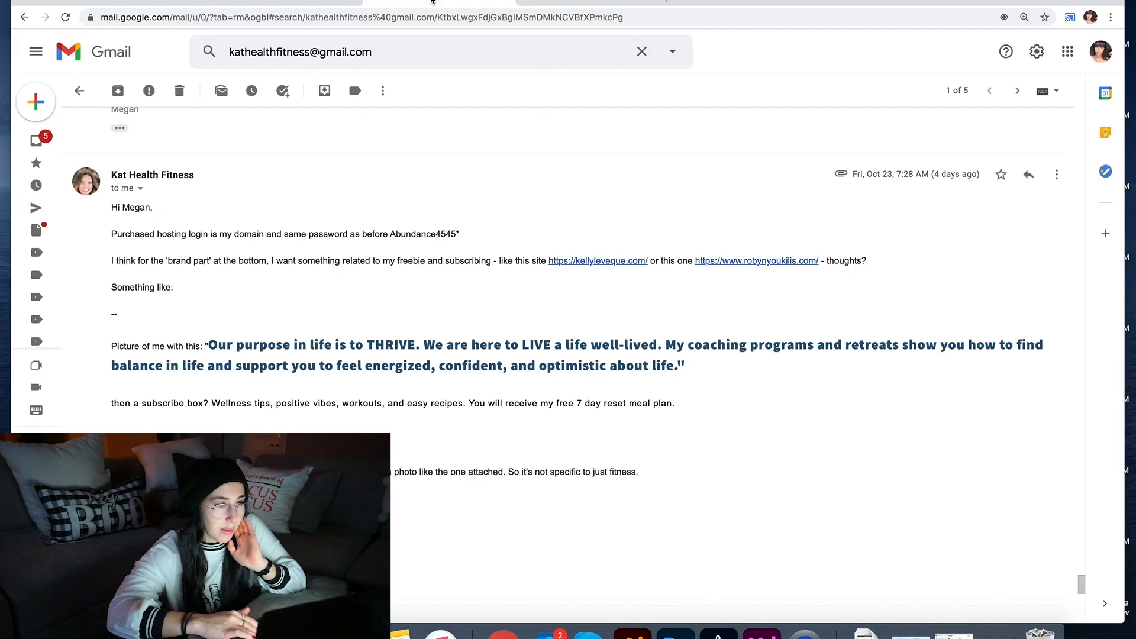
{"action": "left_click", "coordinate": [704, 261]}
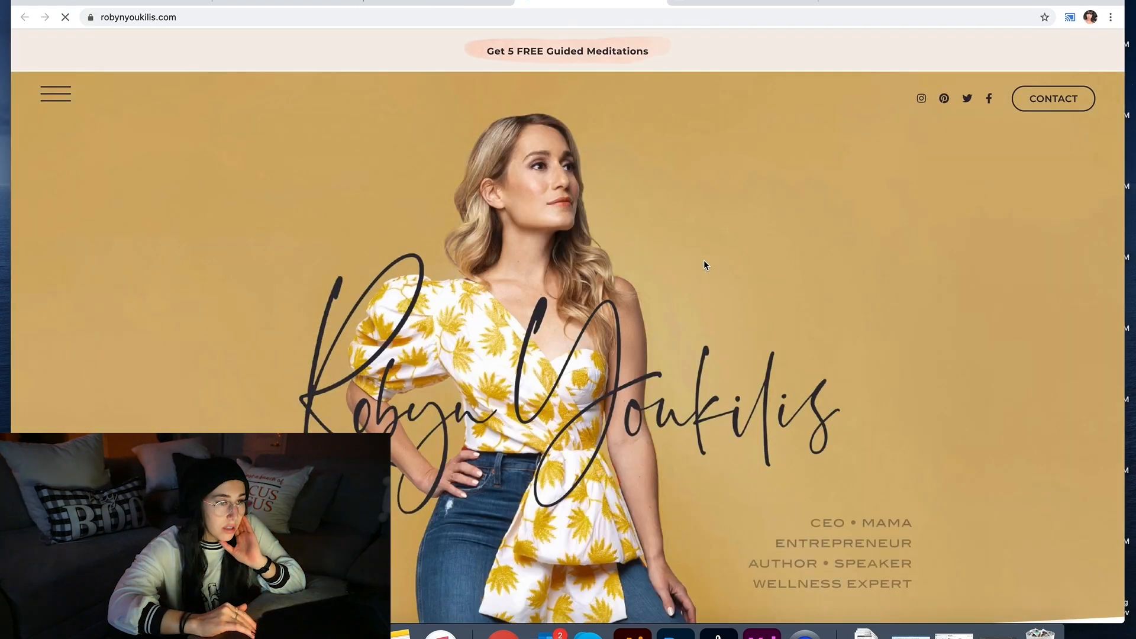
Step: Review robynyoukilis.com's LET'S CONNECT newsletter section, then return to the client's email
{"action": "scroll", "coordinate": [704, 260], "scroll_direction": "down", "scroll_amount": 10}
{"action": "scroll", "coordinate": [704, 260], "scroll_direction": "down", "scroll_amount": 15}
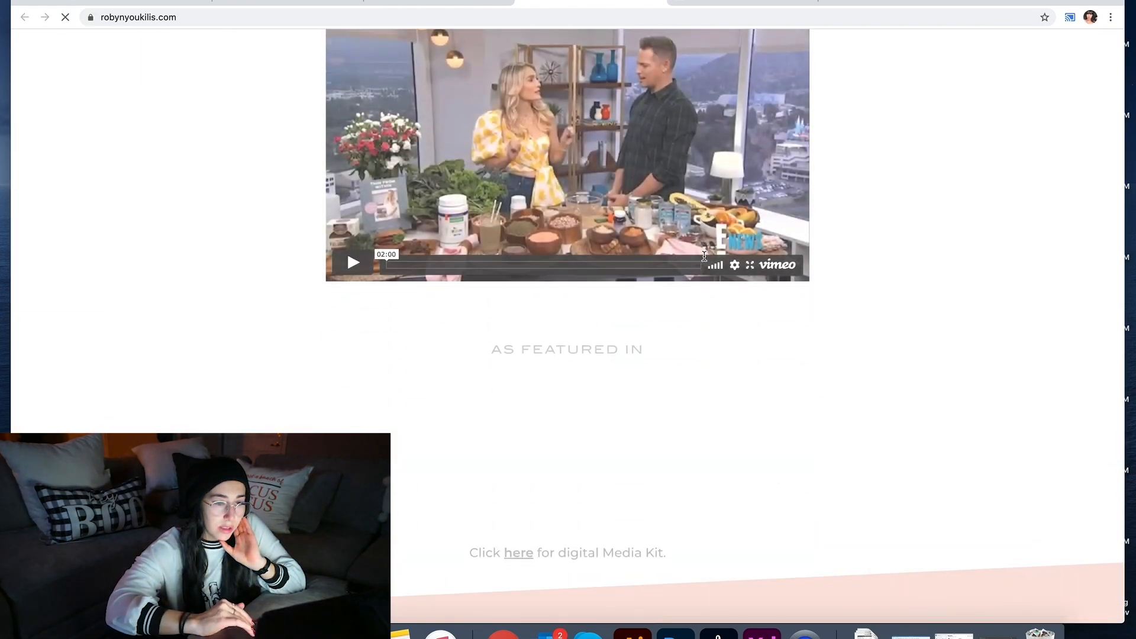
{"action": "scroll", "coordinate": [704, 255], "scroll_direction": "down", "scroll_amount": 20}
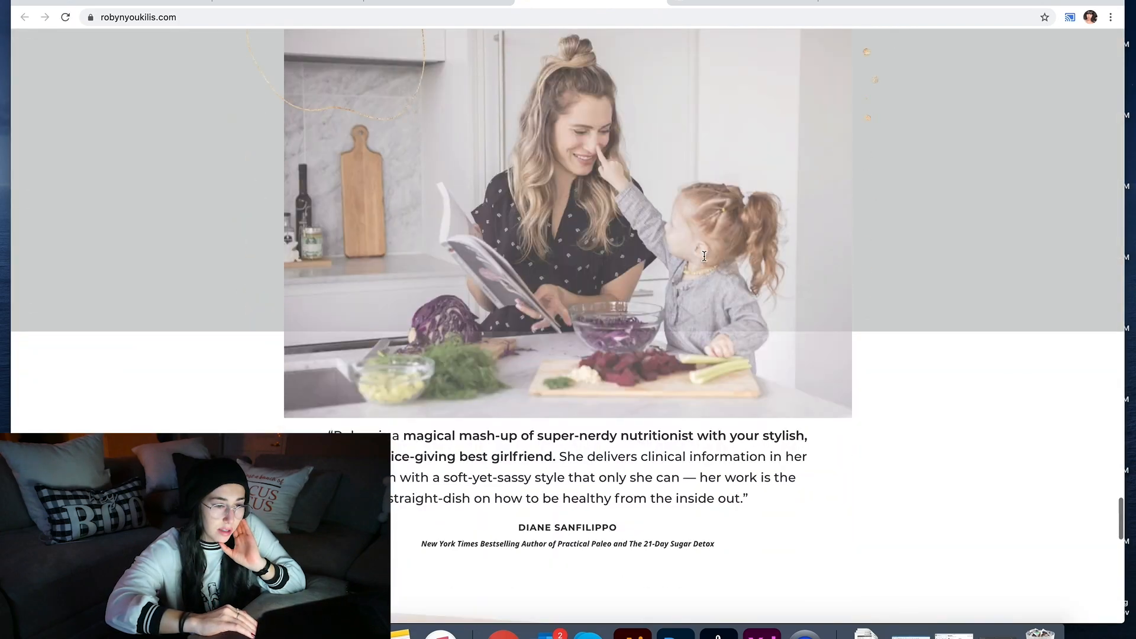
{"action": "scroll", "coordinate": [704, 260], "scroll_direction": "down", "scroll_amount": 10}
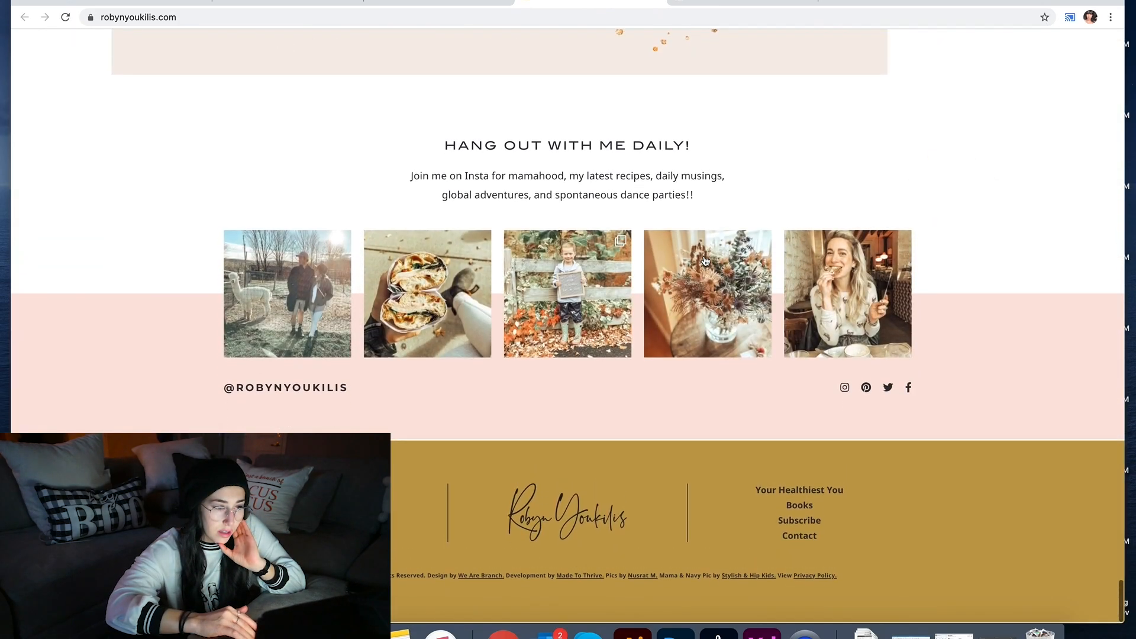
{"action": "scroll", "coordinate": [705, 260], "scroll_direction": "up", "scroll_amount": 7}
{"action": "scroll", "coordinate": [705, 261], "scroll_direction": "up", "scroll_amount": 12}
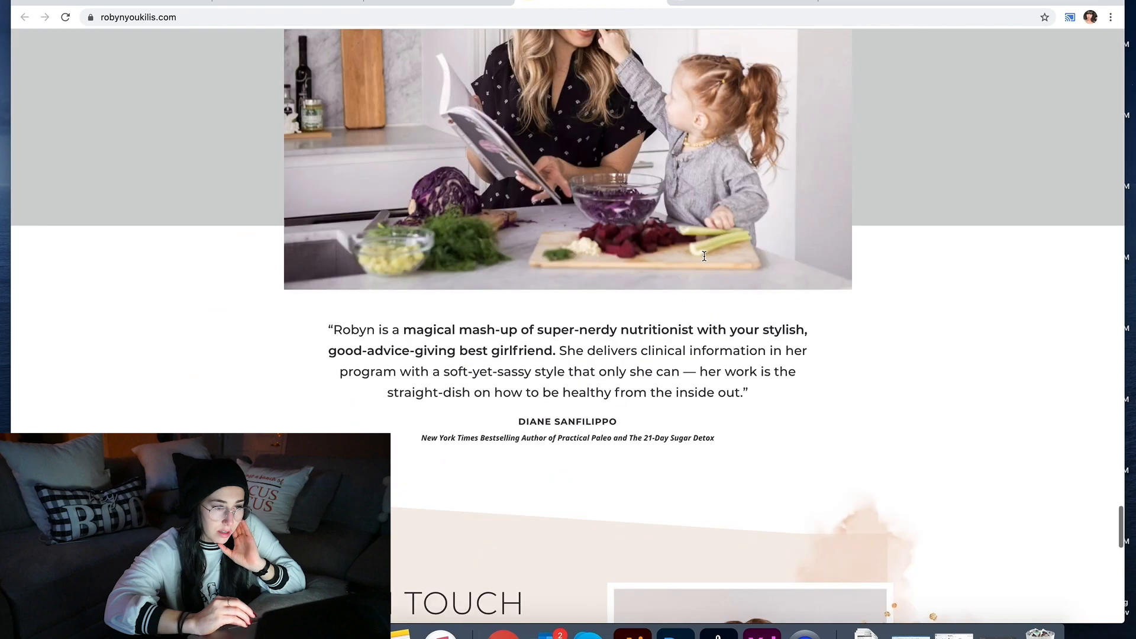
{"action": "scroll", "coordinate": [704, 261], "scroll_direction": "up", "scroll_amount": 1}
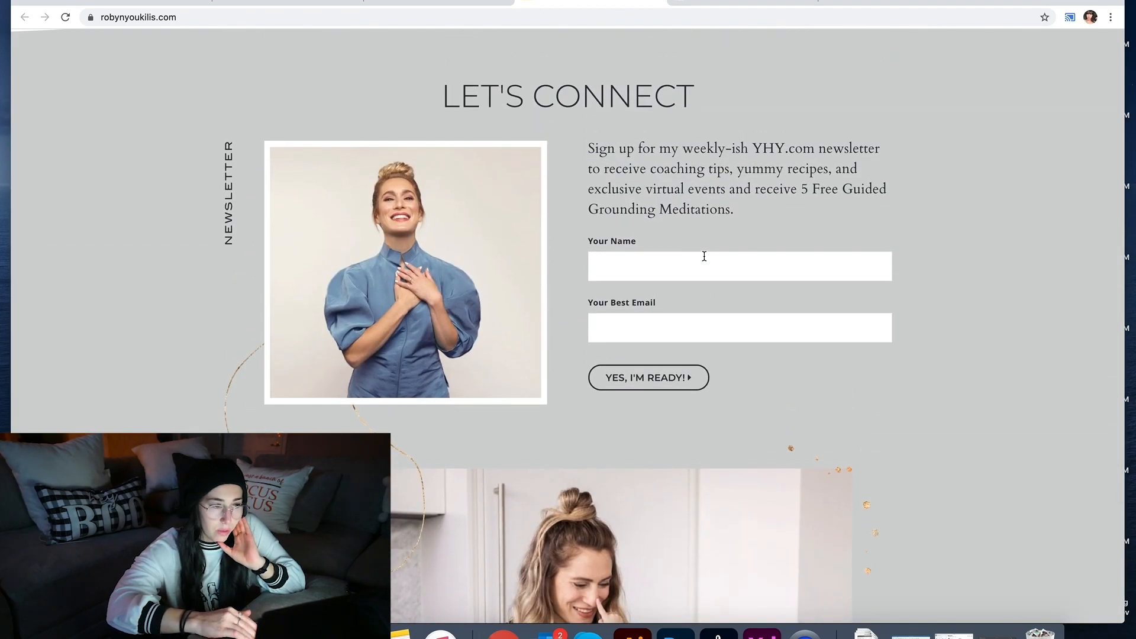
{"action": "scroll", "coordinate": [704, 256], "scroll_direction": "up", "scroll_amount": 1}
{"action": "scroll", "coordinate": [704, 256], "scroll_direction": "down", "scroll_amount": 1}
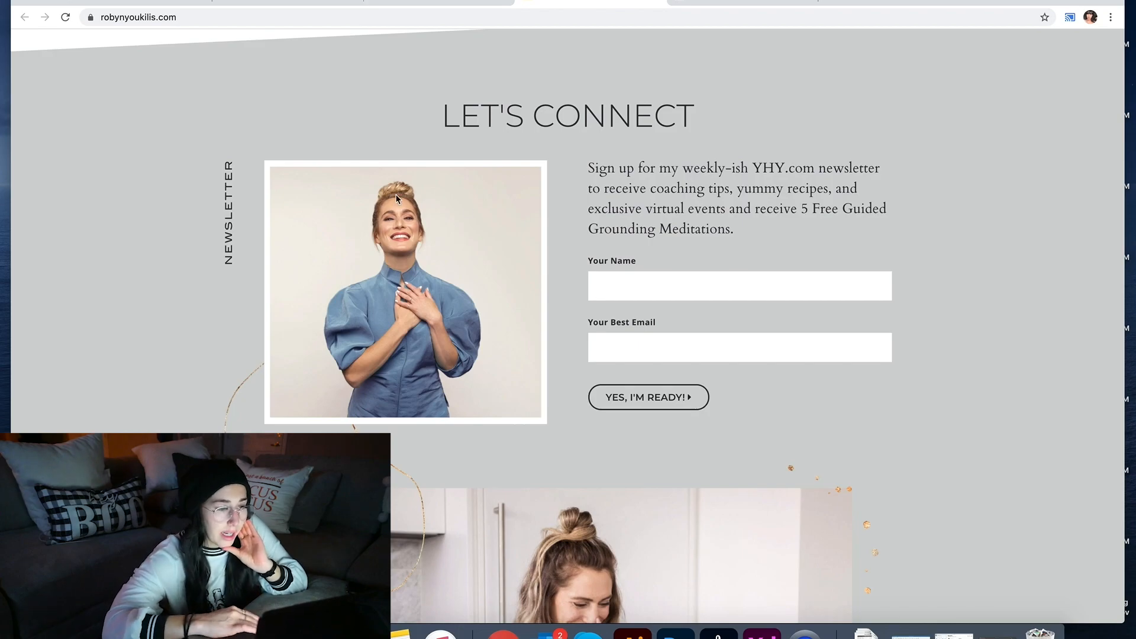
{"action": "left_click", "coordinate": [398, 3]}
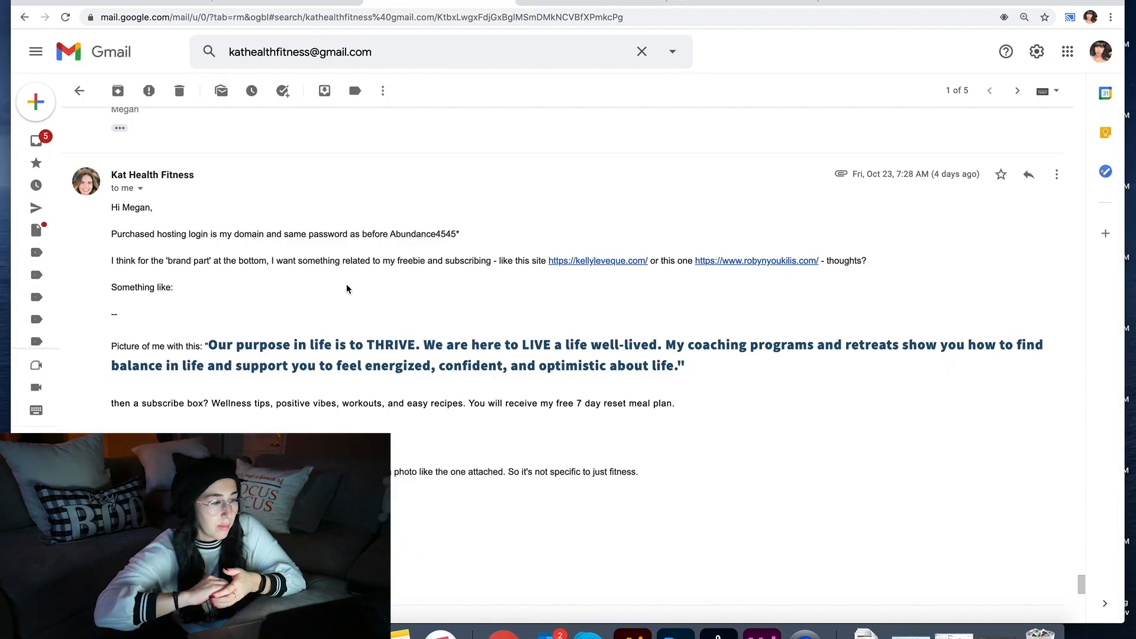
{"action": "scroll", "coordinate": [347, 285], "scroll_direction": "down", "scroll_amount": 3}
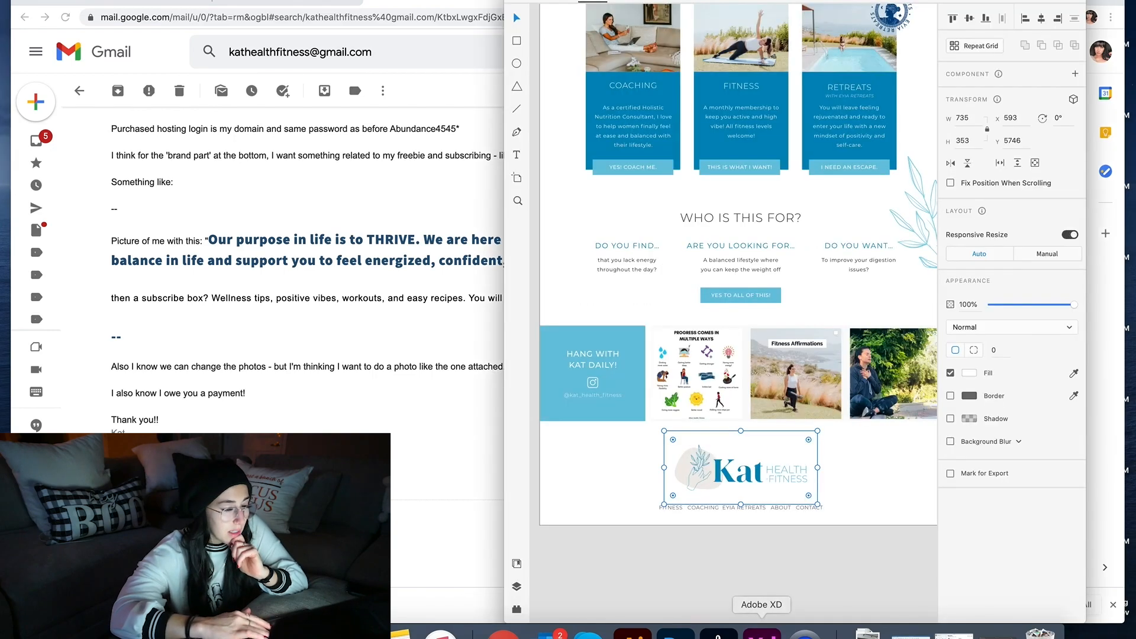
Step: In the XD mockup, drag the Web 1920 – 2 artboard's bottom edge down to lengthen it
{"action": "left_click", "coordinate": [762, 633]}
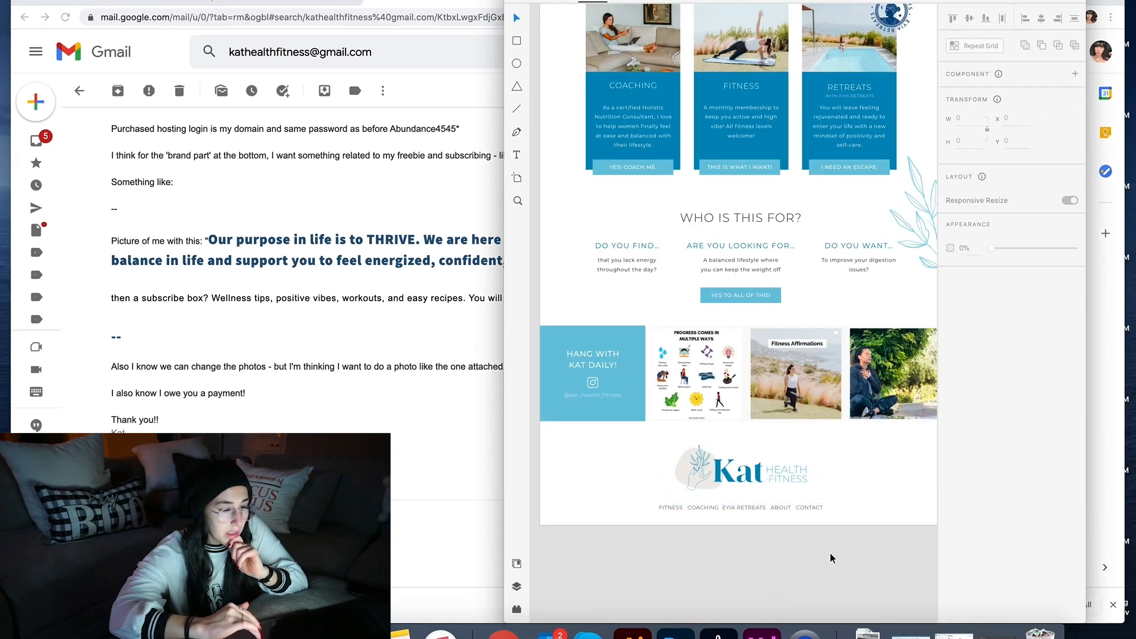
{"action": "key", "text": "super+minus"}
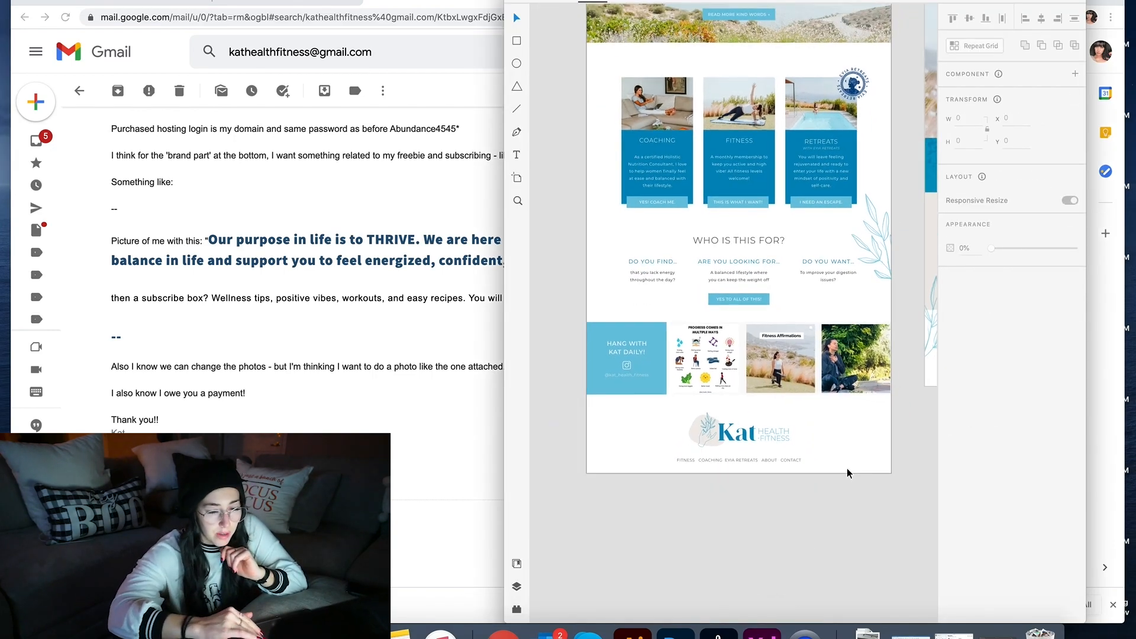
{"action": "scroll", "coordinate": [765, 472], "scroll_direction": "up", "scroll_amount": 10}
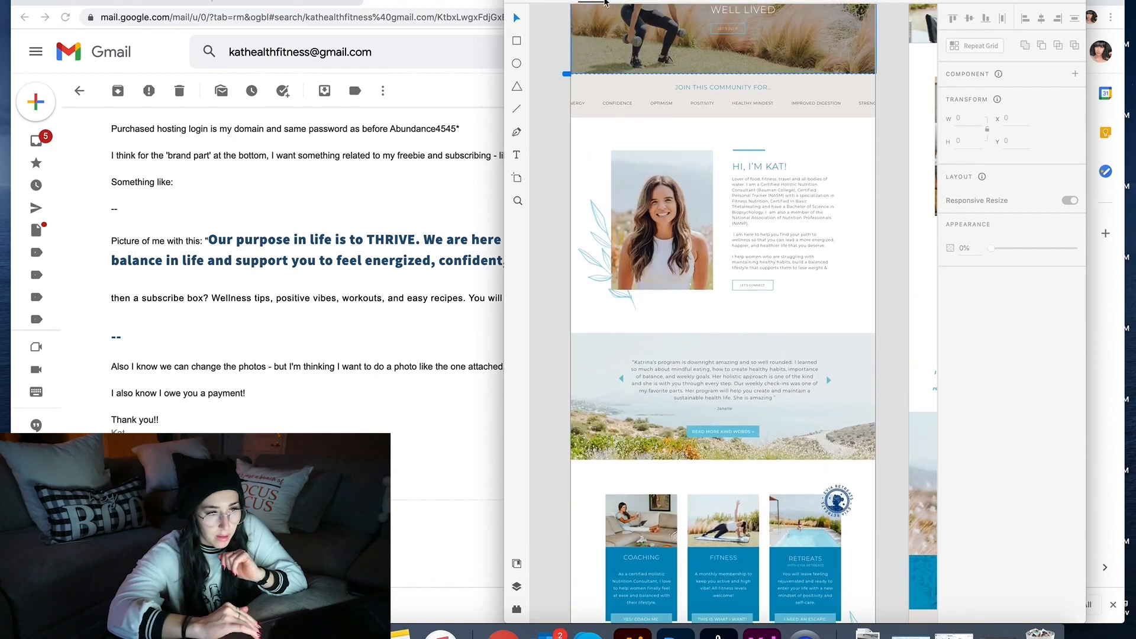
{"action": "scroll", "coordinate": [601, 96], "scroll_direction": "up", "scroll_amount": 8}
{"action": "left_click", "coordinate": [578, 221]}
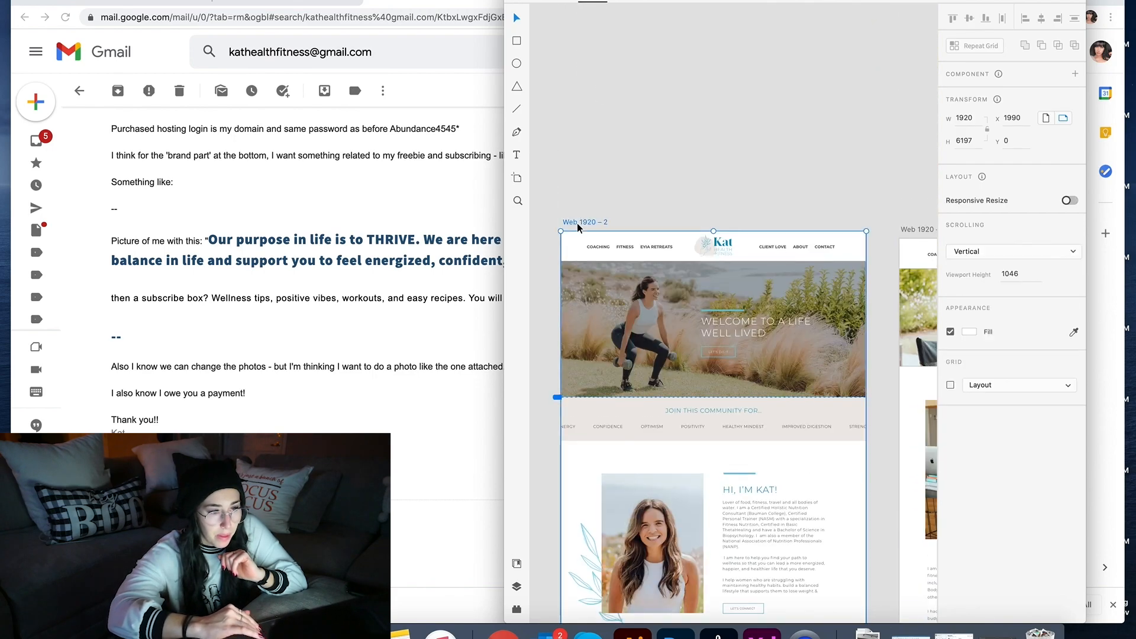
{"action": "scroll", "coordinate": [577, 222], "scroll_direction": "down", "scroll_amount": 20}
{"action": "left_click_drag", "start_coordinate": [691, 338], "coordinate": [690, 431]}
{"action": "left_click", "coordinate": [703, 395]}
Step: Move the footer logo and links to the artboard bottom and the Instagram row above them
{"action": "scroll", "coordinate": [703, 395], "scroll_direction": "left", "scroll_amount": 1}
{"action": "scroll", "coordinate": [703, 395], "scroll_direction": "up", "scroll_amount": 1}
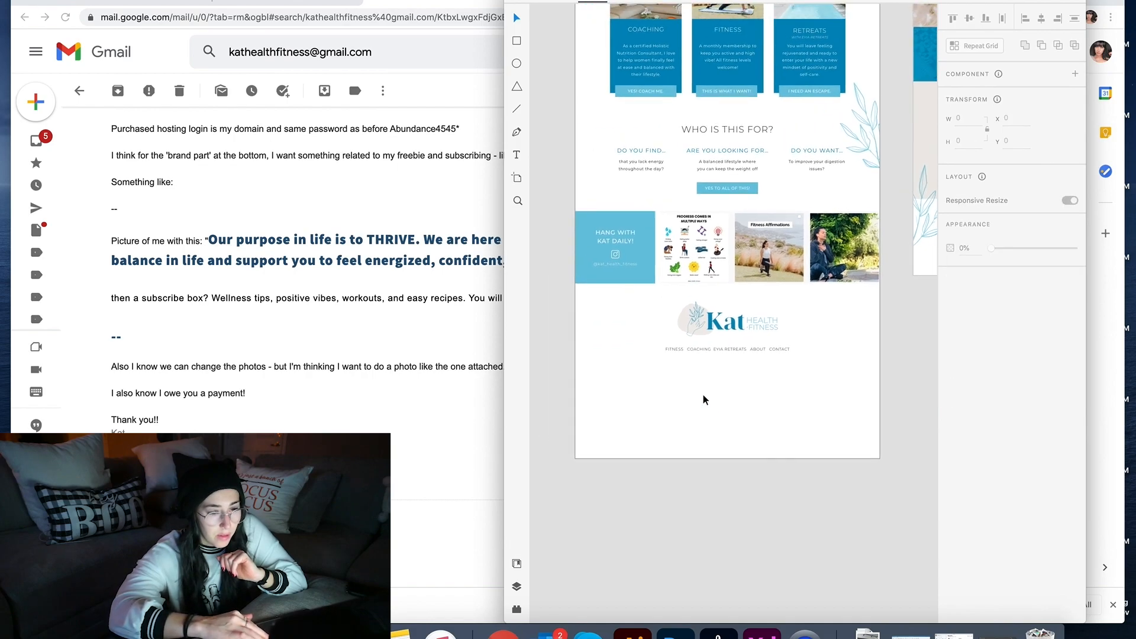
{"action": "left_click_drag", "start_coordinate": [826, 369], "coordinate": [661, 288]}
{"action": "left_click_drag", "start_coordinate": [746, 318], "coordinate": [746, 402]}
{"action": "left_click_drag", "start_coordinate": [884, 303], "coordinate": [568, 211]}
{"action": "left_click_drag", "start_coordinate": [698, 263], "coordinate": [698, 348]}
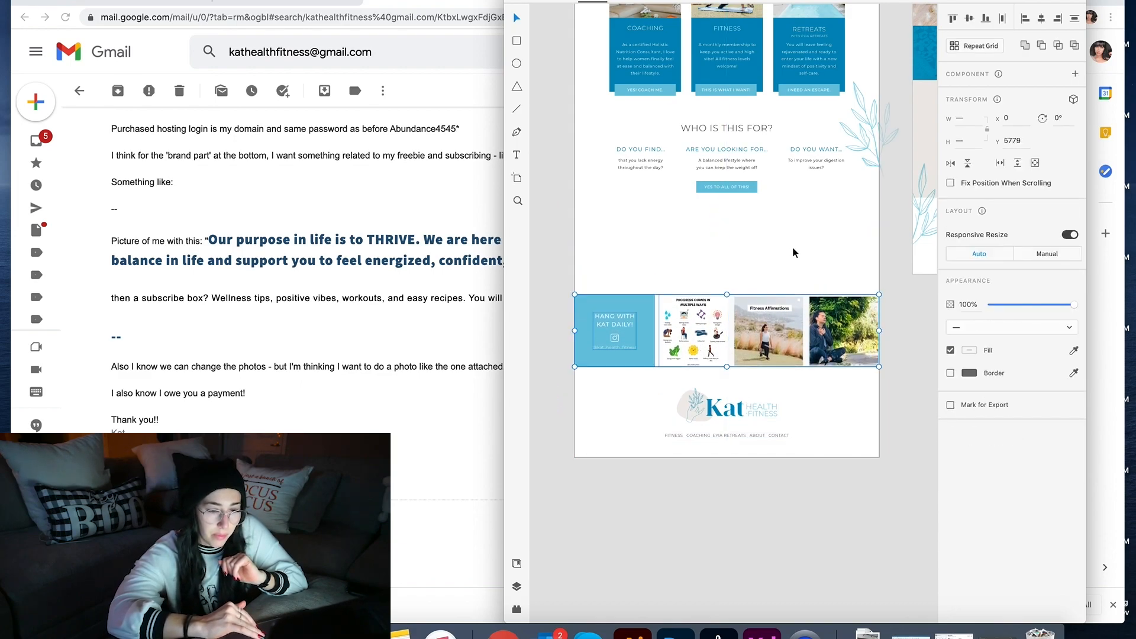
Step: Nudge the Instagram strip and the footer logo with nav links slightly lower
{"action": "double_click", "coordinate": [668, 314]}
{"action": "left_click_drag", "start_coordinate": [663, 333], "coordinate": [579, 311]}
{"action": "left_click_drag", "start_coordinate": [730, 313], "coordinate": [730, 323]}
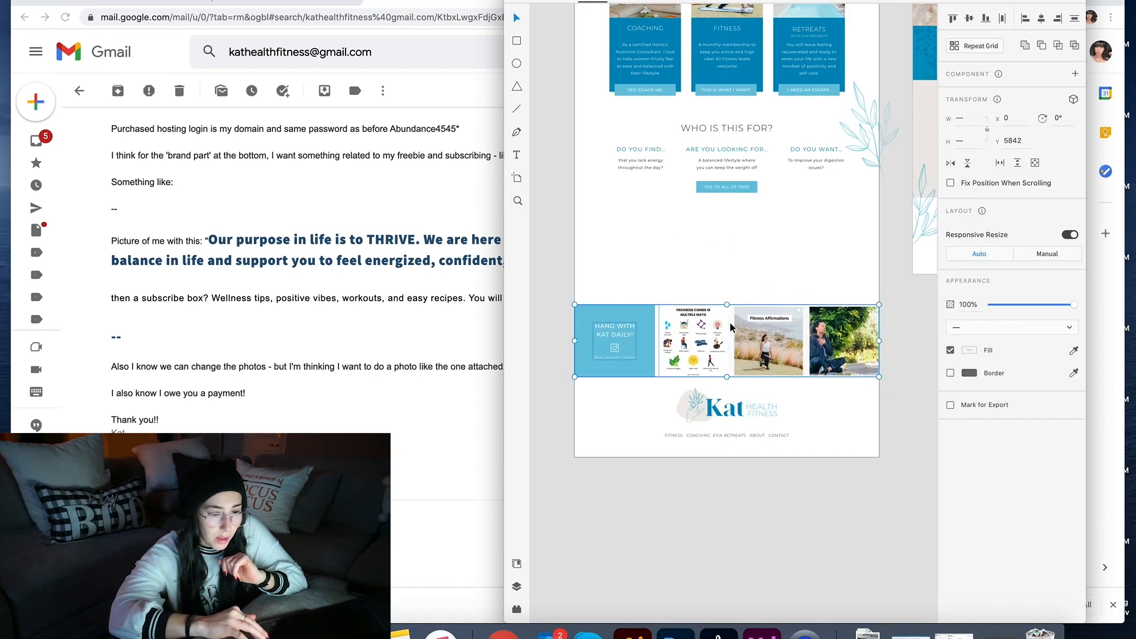
{"action": "left_click", "coordinate": [751, 266]}
{"action": "left_click_drag", "start_coordinate": [817, 443], "coordinate": [656, 374]}
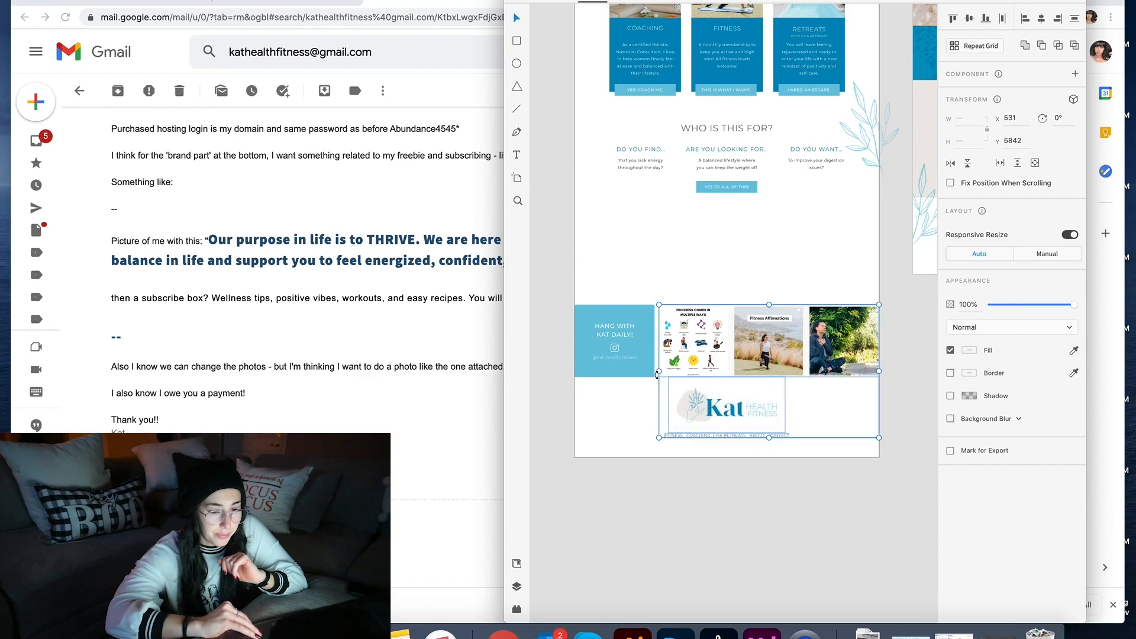
{"action": "left_click", "coordinate": [764, 499]}
{"action": "left_click_drag", "start_coordinate": [783, 484], "coordinate": [705, 408]}
{"action": "left_click", "coordinate": [771, 500]}
{"action": "left_click_drag", "start_coordinate": [918, 375], "coordinate": [584, 303]}
{"action": "left_click_drag", "start_coordinate": [695, 305], "coordinate": [695, 311]}
{"action": "left_click", "coordinate": [677, 271]}
{"action": "key", "text": "super+Tab"}
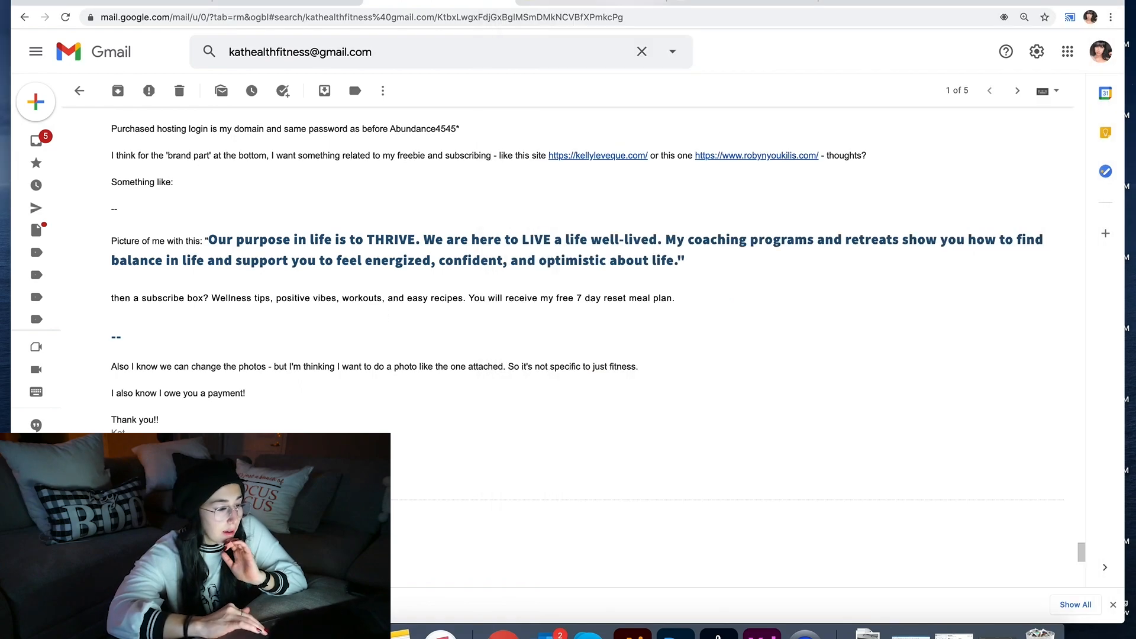
Step: Select the client's quote from 'Our purpose in life' to 'optimistic about life.' in the email
{"action": "left_click", "coordinate": [613, 2]}
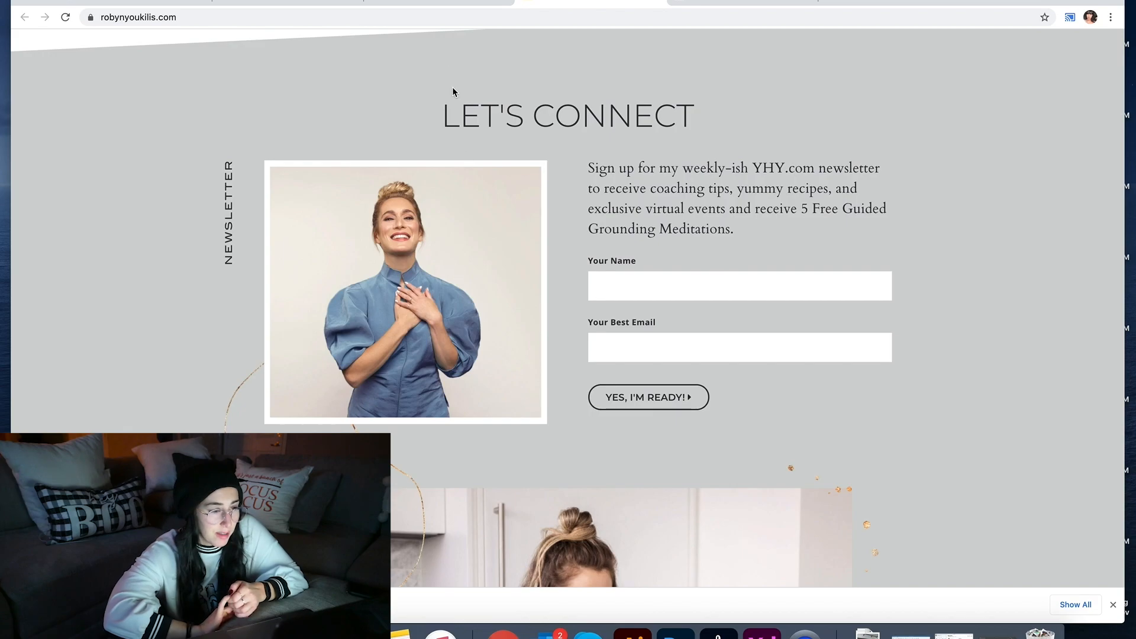
{"action": "left_click", "coordinate": [435, 5]}
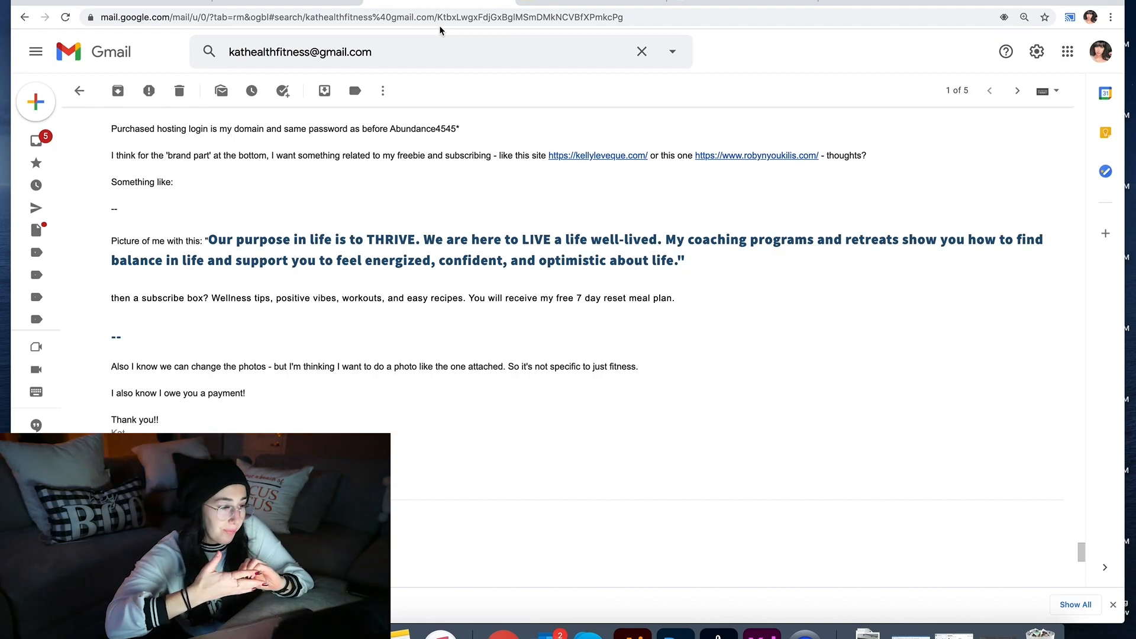
{"action": "left_click_drag", "start_coordinate": [210, 240], "coordinate": [681, 256]}
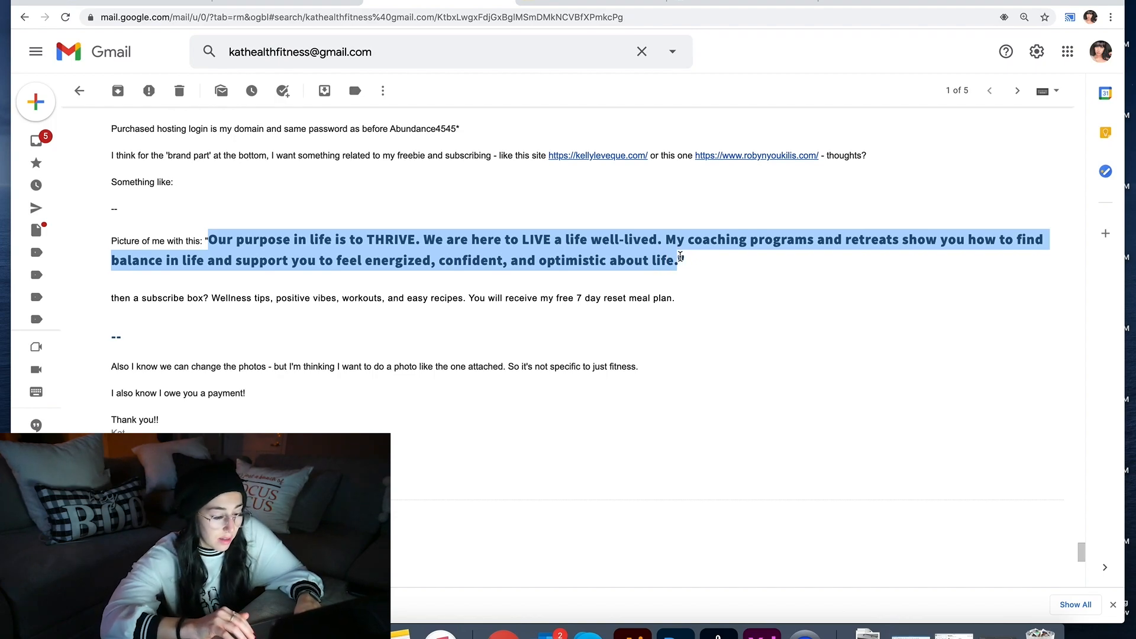
{"action": "left_click", "coordinate": [762, 632]}
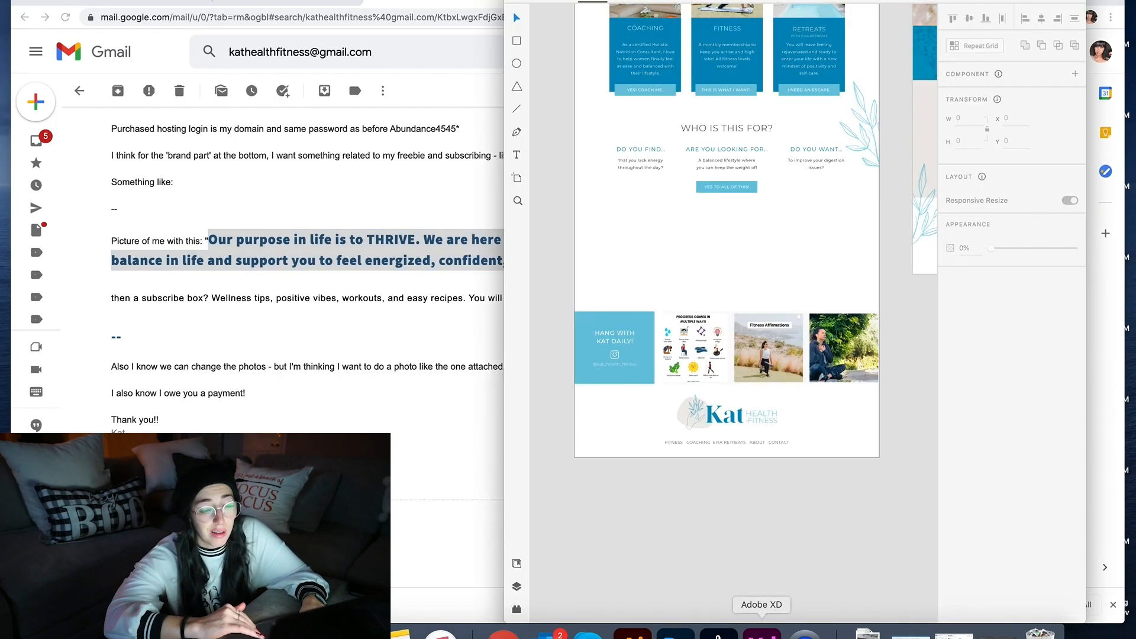
Step: Alt-drag a copy of the HI, I'M KAT! heading down beneath YES TO ALL OF THIS!
{"action": "scroll", "coordinate": [620, 531], "scroll_direction": "up", "scroll_amount": 3}
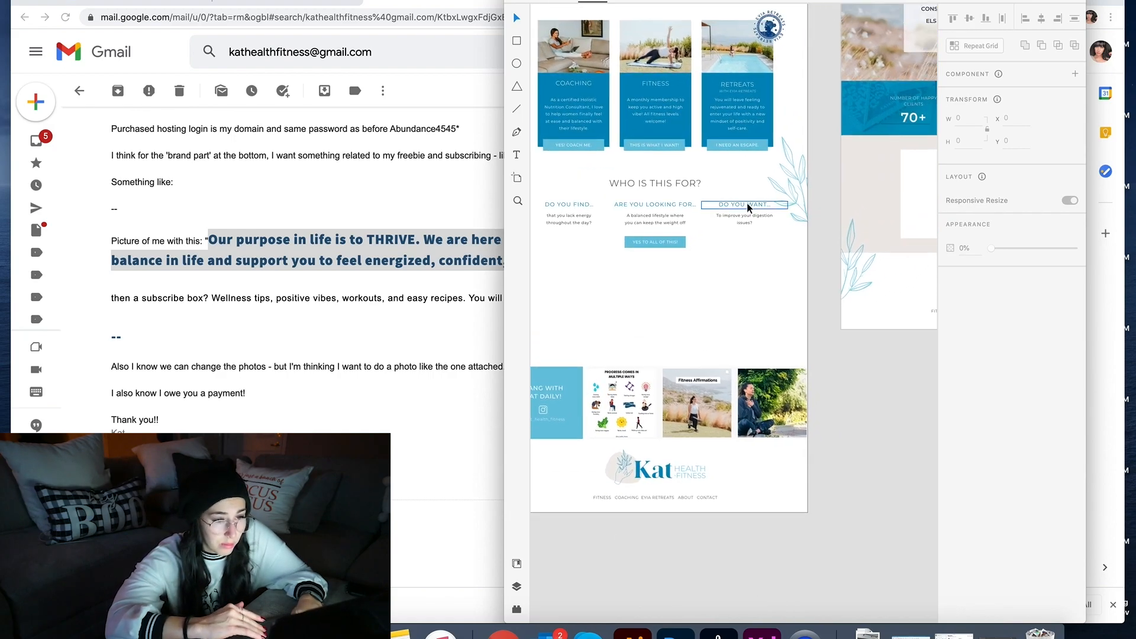
{"action": "left_click", "coordinate": [747, 203]}
{"action": "scroll", "coordinate": [747, 203], "scroll_direction": "up", "scroll_amount": 6}
{"action": "left_click", "coordinate": [761, 69]}
{"action": "left_click", "coordinate": [759, 50]}
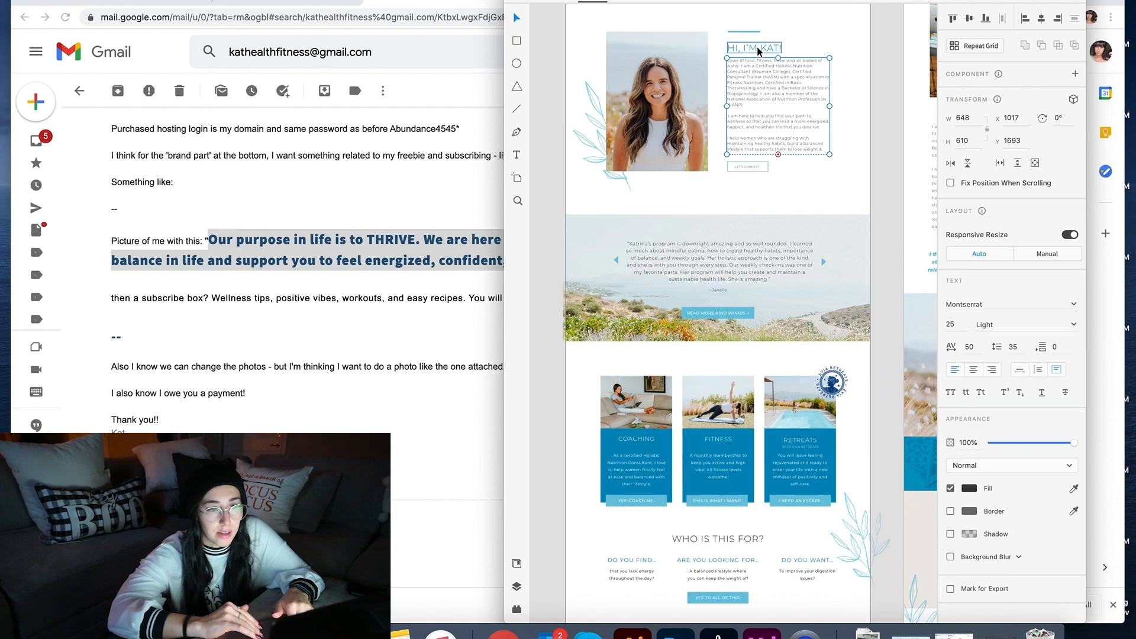
{"action": "scroll", "coordinate": [758, 52], "scroll_direction": "right", "scroll_amount": 4}
{"action": "left_click_drag", "start_coordinate": [758, 52], "coordinate": [753, 614]}
{"action": "scroll", "coordinate": [753, 550], "scroll_direction": "down", "scroll_amount": 5}
{"action": "scroll", "coordinate": [752, 550], "scroll_direction": "down", "scroll_amount": 2}
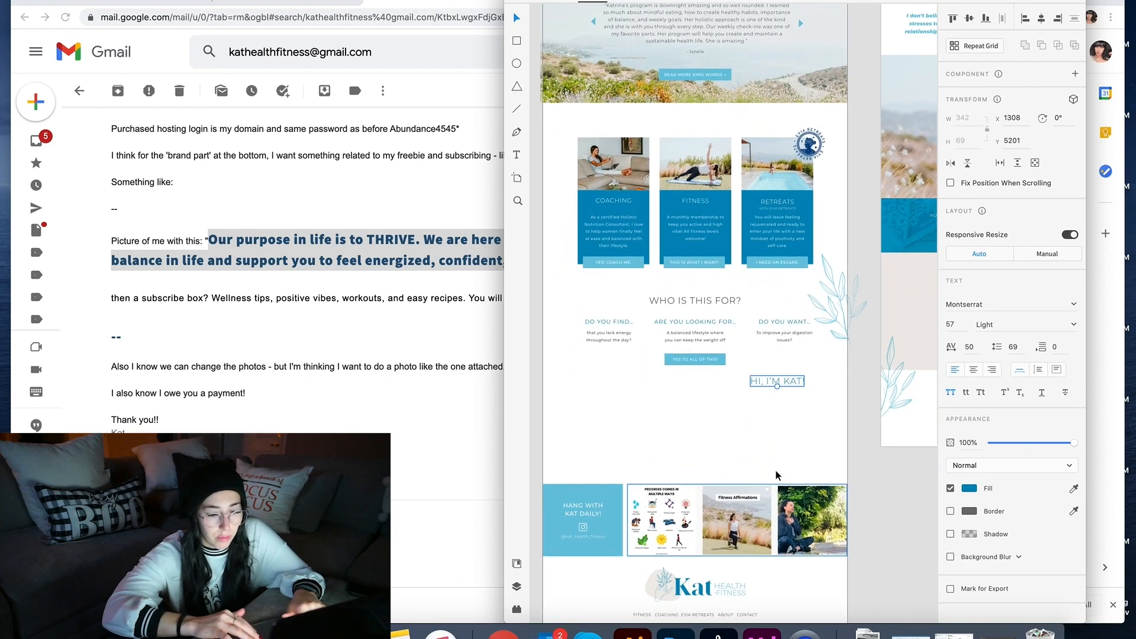
{"action": "left_click_drag", "start_coordinate": [795, 382], "coordinate": [754, 400]}
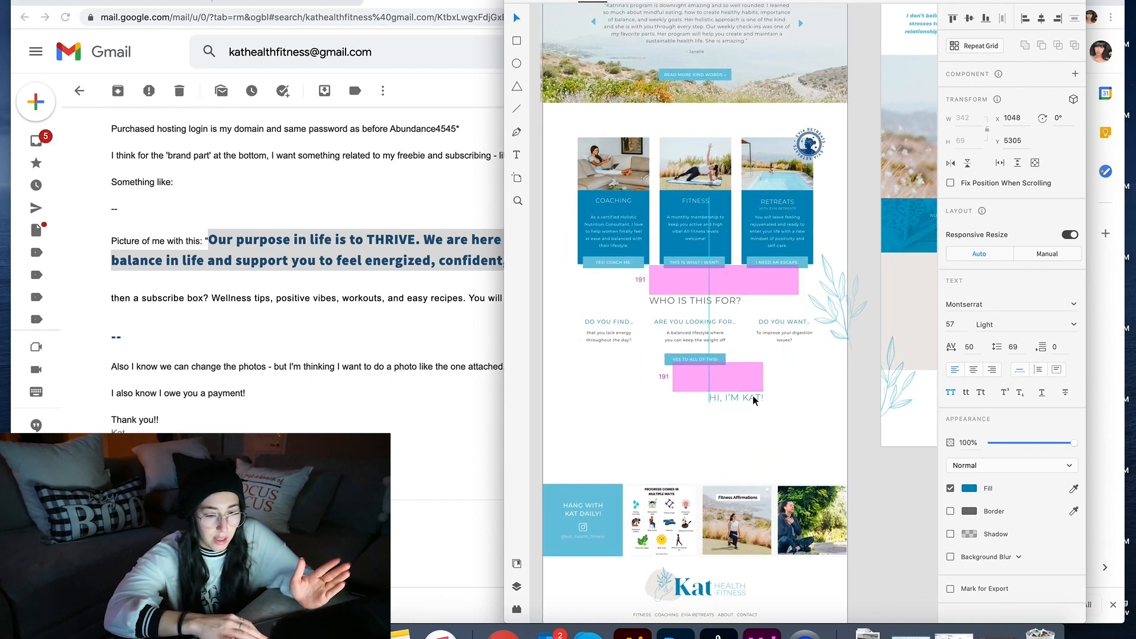
Step: Push the Instagram row and footer logo further down the artboard
{"action": "scroll", "coordinate": [763, 467], "scroll_direction": "down", "scroll_amount": 7}
{"action": "left_click", "coordinate": [756, 448]}
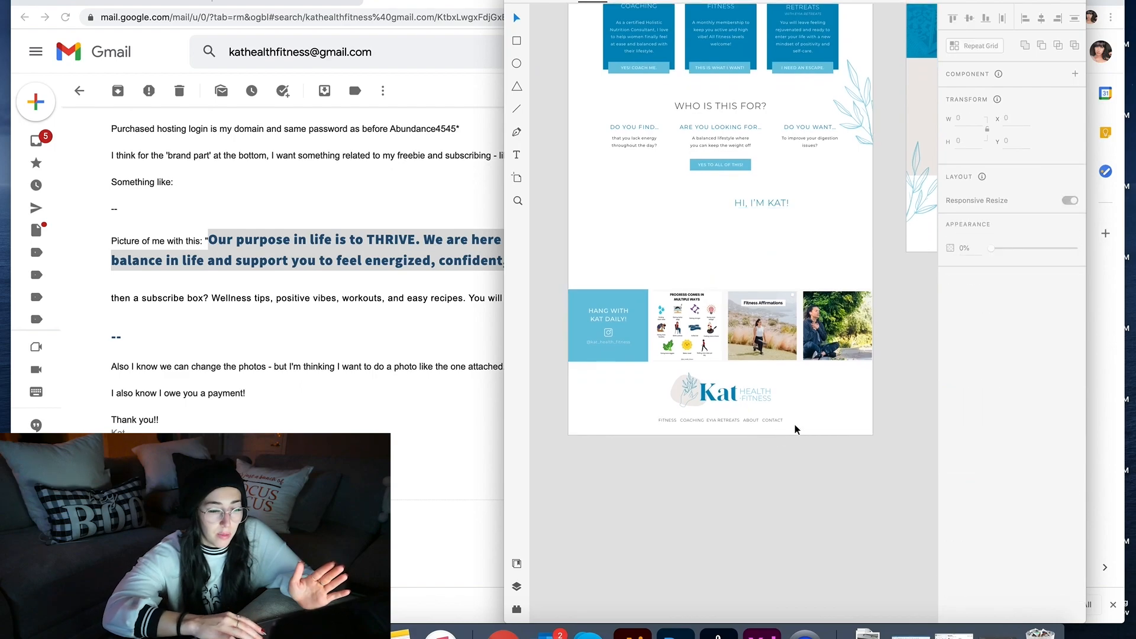
{"action": "left_click_drag", "start_coordinate": [917, 438], "coordinate": [587, 312]}
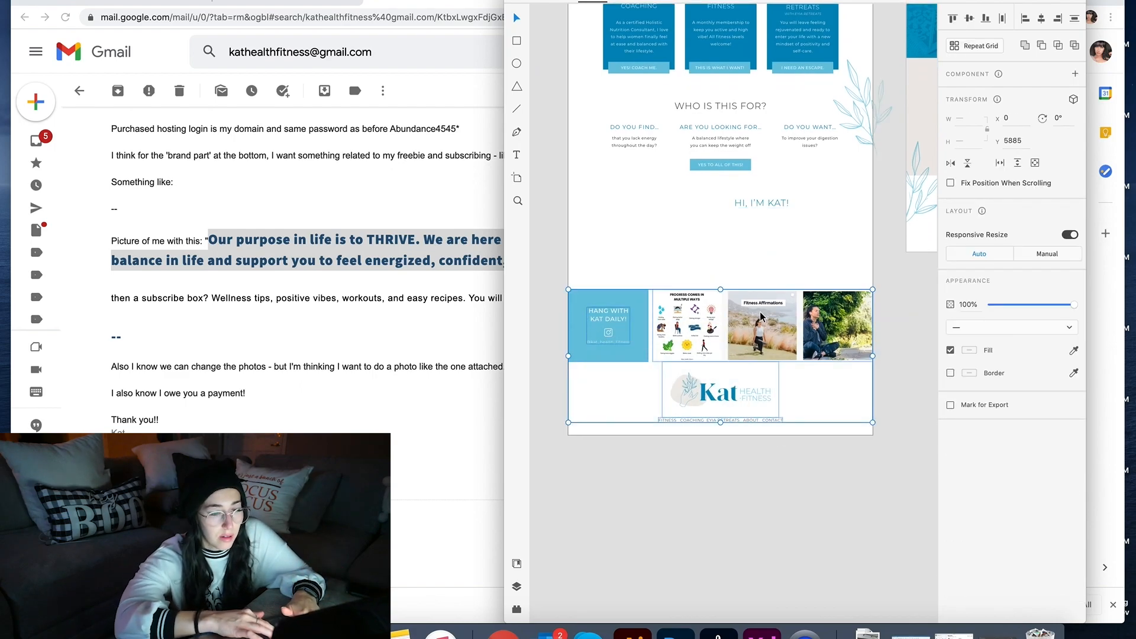
{"action": "left_click_drag", "start_coordinate": [759, 314], "coordinate": [764, 397]}
{"action": "left_click", "coordinate": [784, 248]}
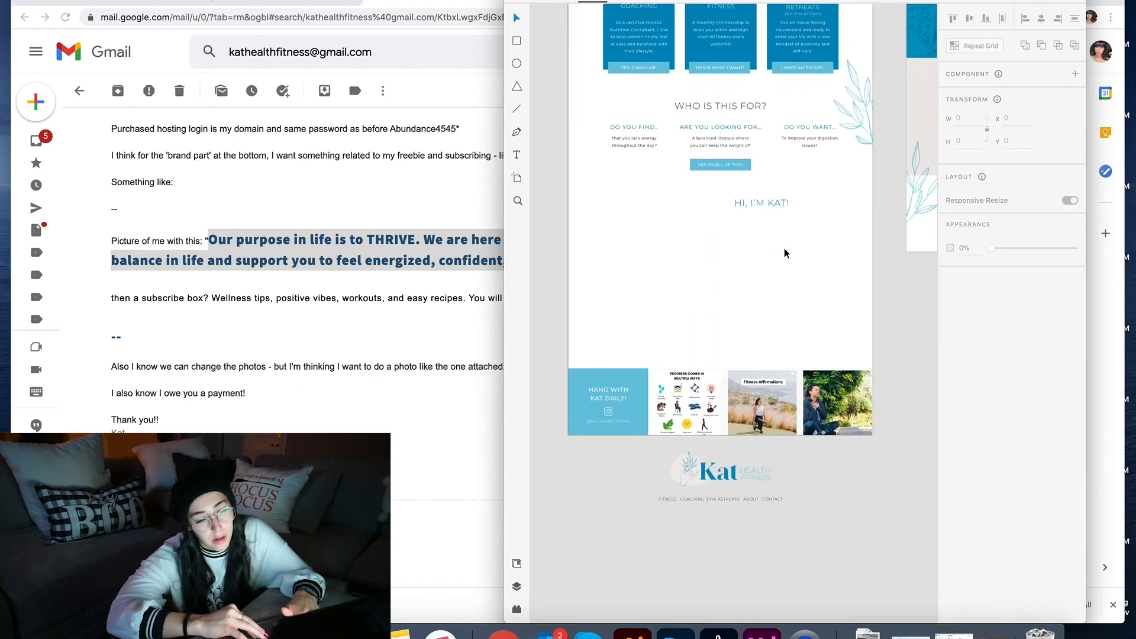
Step: Replace the copied heading's text with the pasted purpose quote
{"action": "left_click_drag", "start_coordinate": [766, 204], "coordinate": [767, 213]}
{"action": "left_click", "coordinate": [769, 224]}
{"action": "left_click", "coordinate": [768, 208]}
{"action": "double_click", "coordinate": [768, 209]}
{"action": "key", "text": "super+v"}
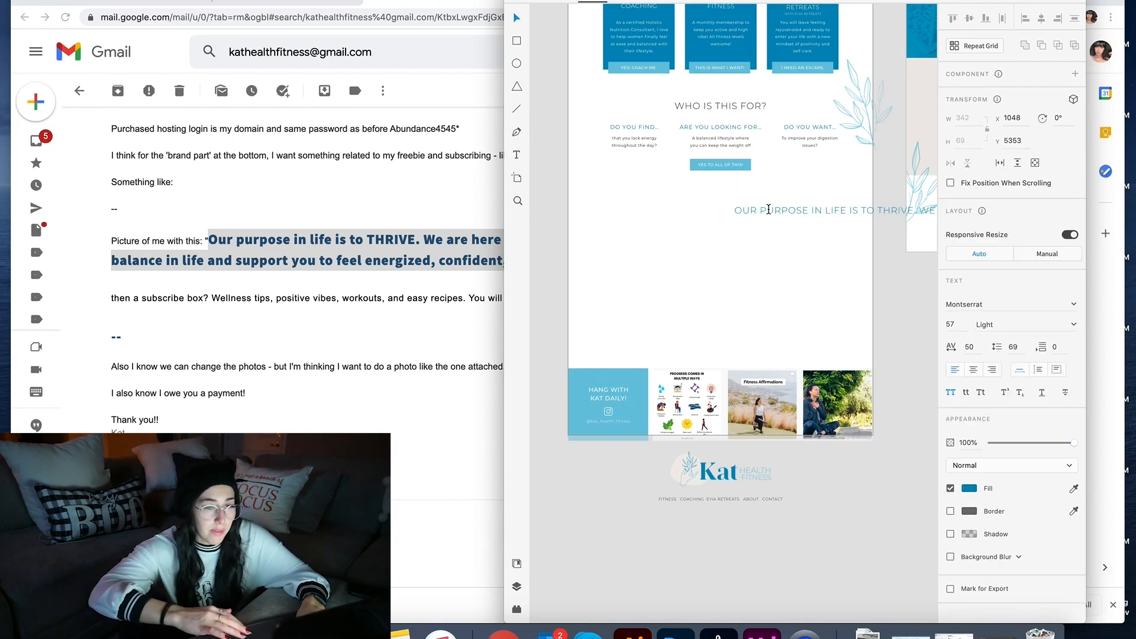
{"action": "left_click", "coordinate": [862, 210]}
{"action": "key", "text": "Return"}
{"action": "key", "text": "super+z"}
{"action": "key", "text": "super+z"}
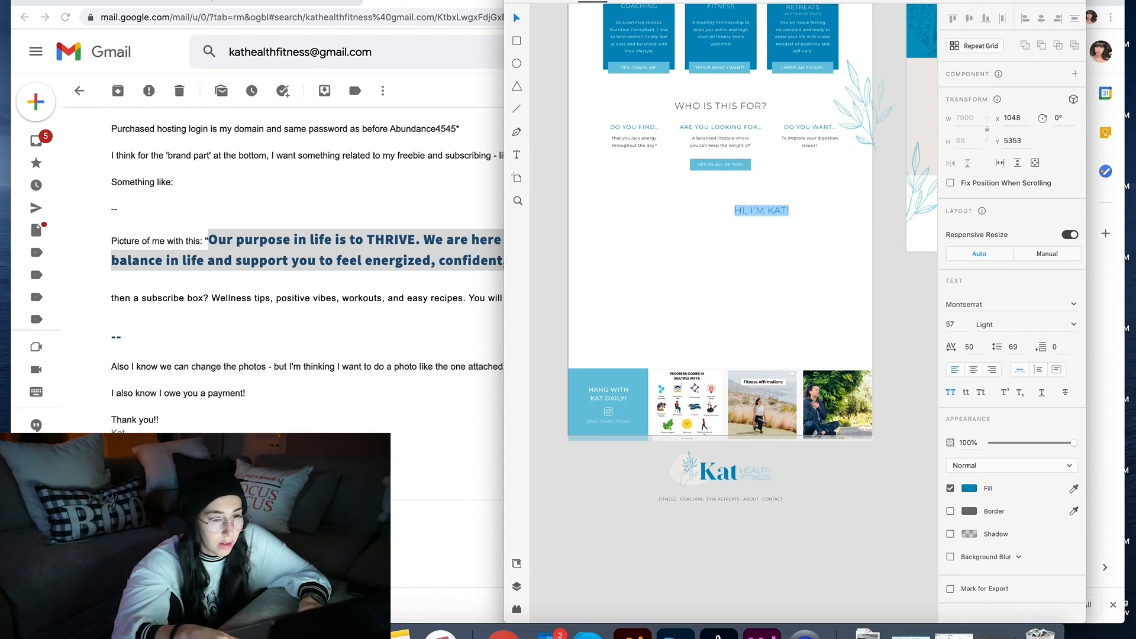
{"action": "left_click", "coordinate": [517, 154]}
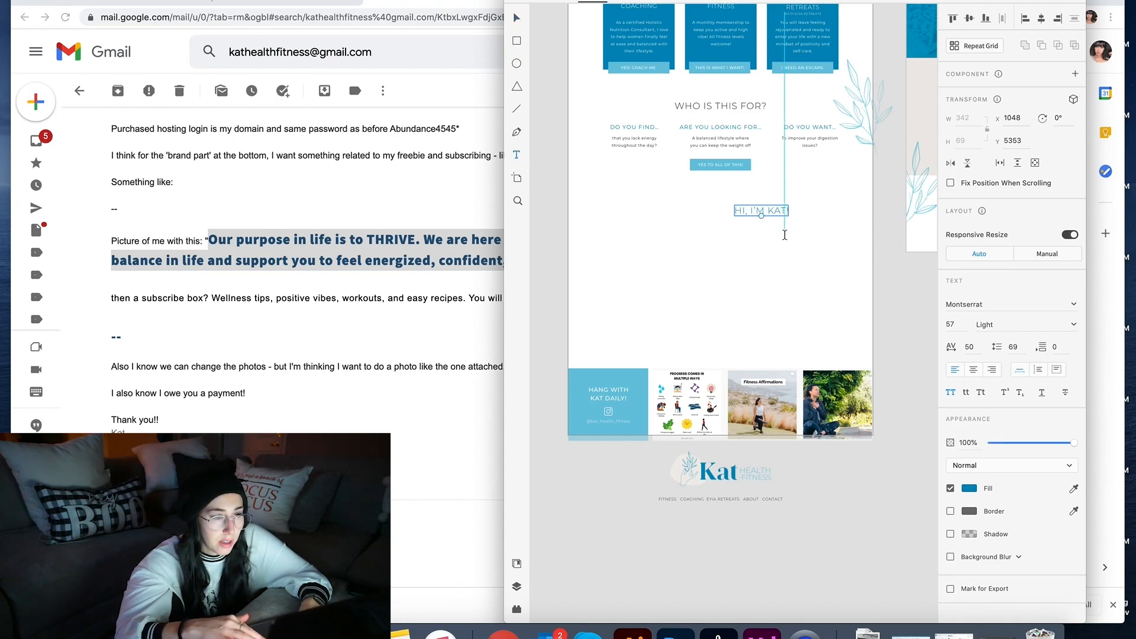
{"action": "left_click_drag", "start_coordinate": [738, 222], "coordinate": [860, 330]}
{"action": "key", "text": "super+z"}
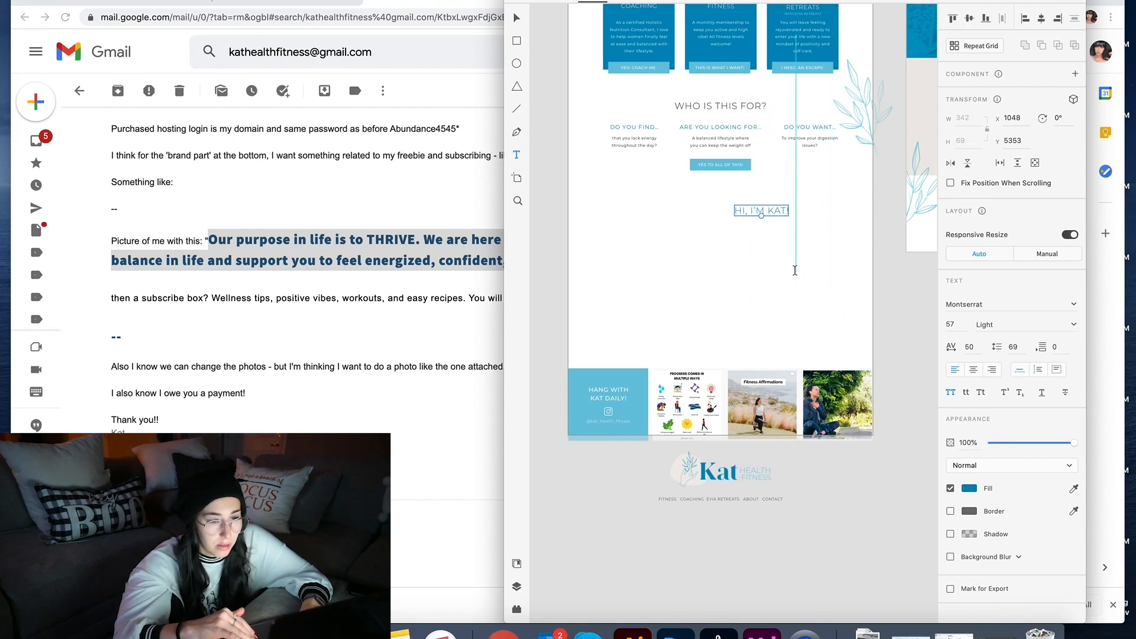
{"action": "double_click", "coordinate": [755, 211]}
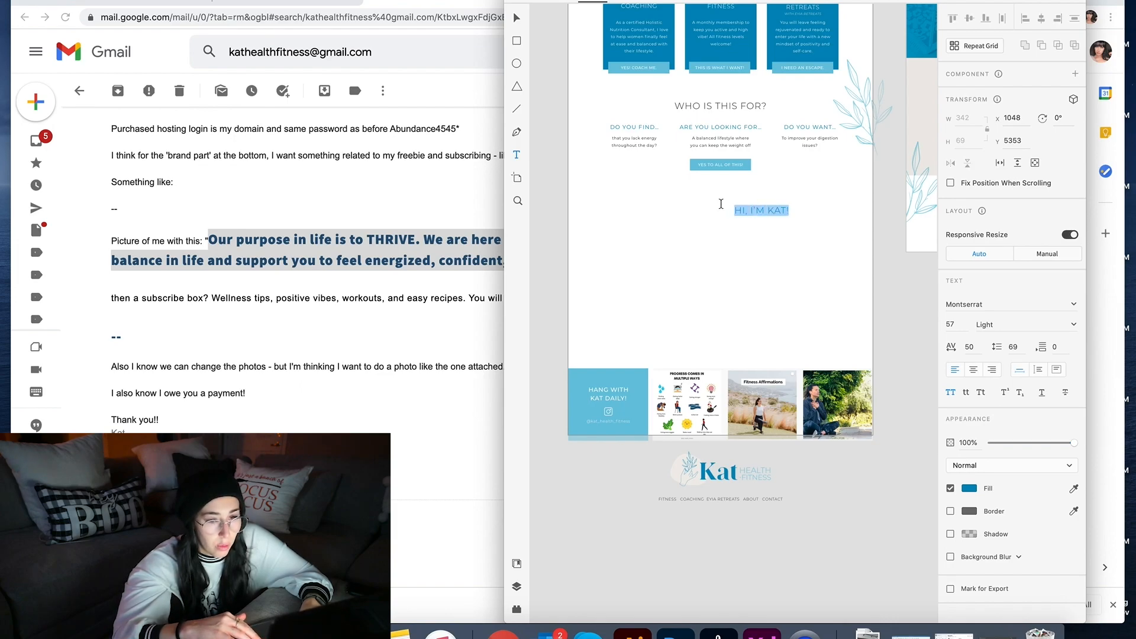
{"action": "key", "text": "super+v"}
{"action": "left_click", "coordinate": [516, 19]}
Step: Break the quote into lines at TO, LIFE WELL-LIVED, PROGRAMS, ENERGIZED and OPTIMISTIC ABOUT LIFE
{"action": "mouse_move", "coordinate": [859, 211]}
{"action": "left_mouse_down"}
{"action": "mouse_move", "coordinate": [673, 223]}
{"action": "mouse_move", "coordinate": [860, 229]}
{"action": "left_mouse_up"}
{"action": "double_click", "coordinate": [861, 229]}
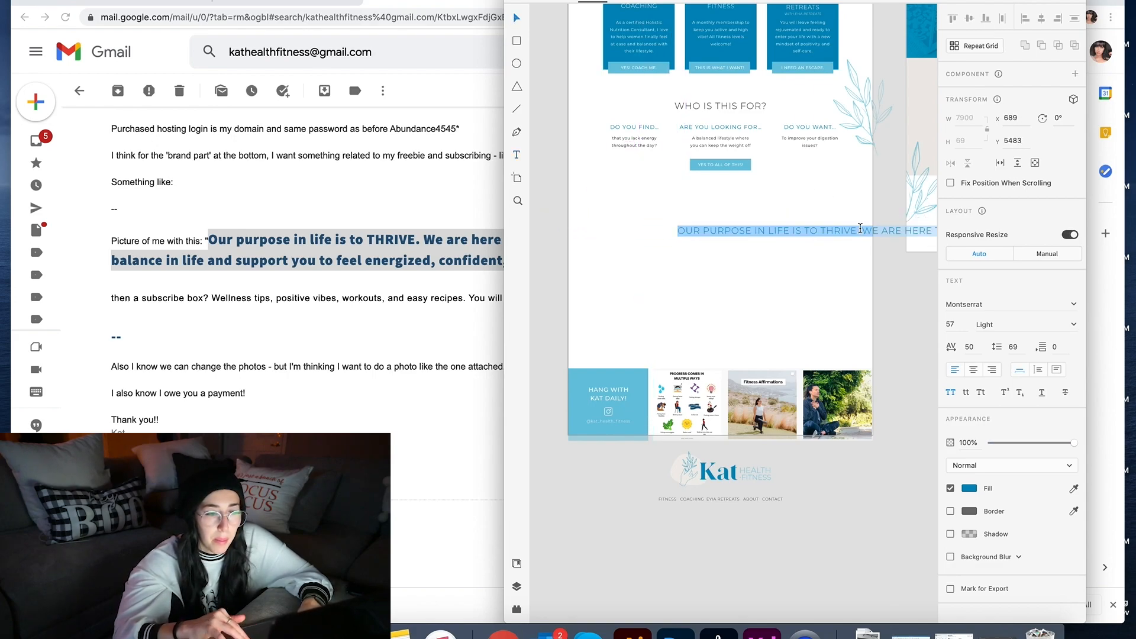
{"action": "left_click", "coordinate": [826, 231]}
{"action": "key", "text": "Return"}
{"action": "left_click", "coordinate": [844, 241]}
{"action": "key", "text": "Return"}
{"action": "key", "text": "Return"}
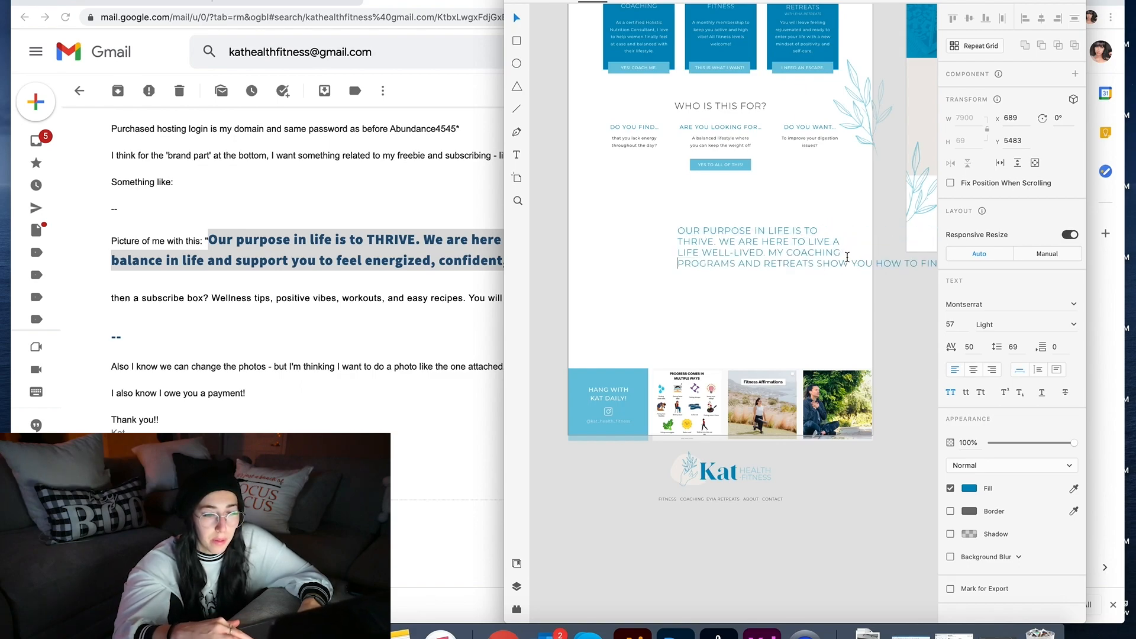
{"action": "key", "text": "Return"}
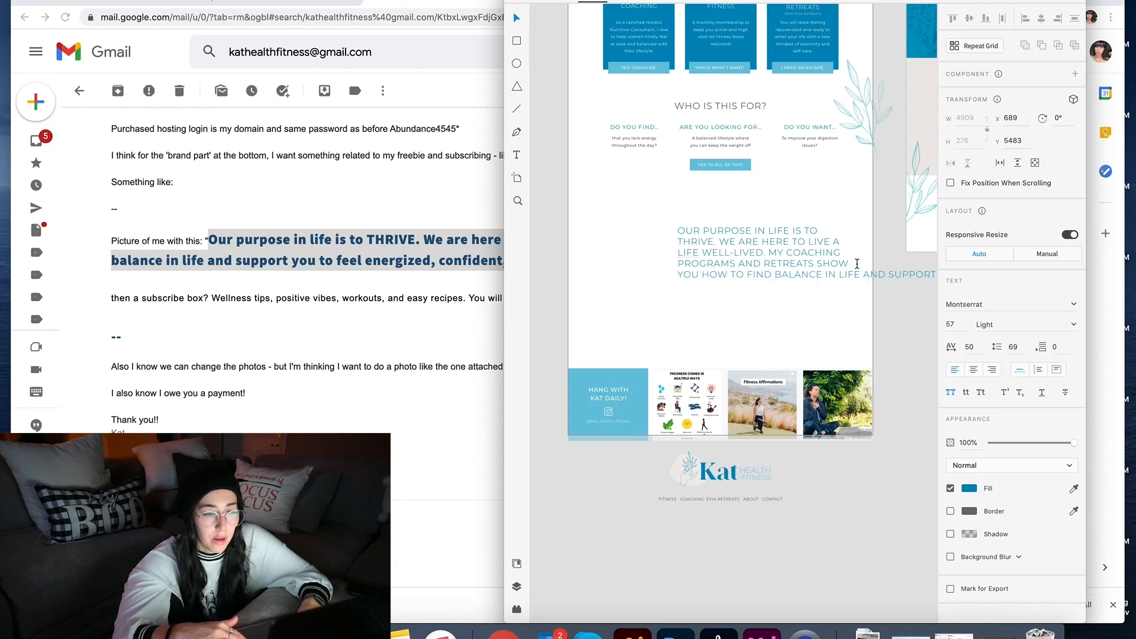
{"action": "left_click", "coordinate": [862, 275]}
{"action": "key", "text": "Return"}
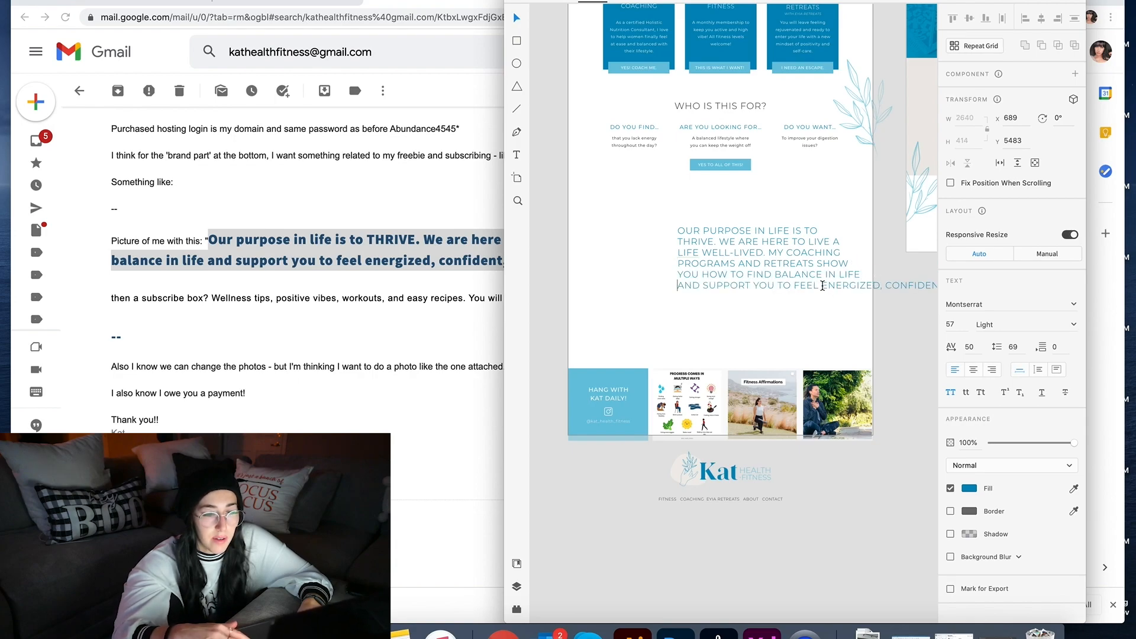
{"action": "left_click", "coordinate": [821, 286]}
{"action": "key", "text": "Return"}
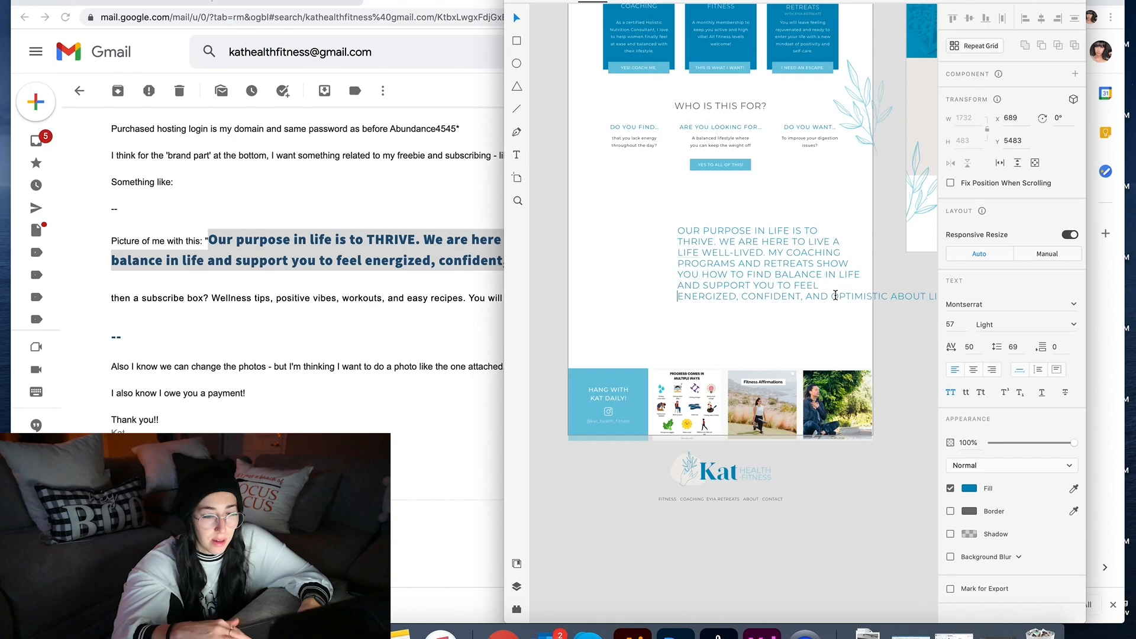
{"action": "key", "text": "Return"}
Step: Set the whole quote to font size 40
{"action": "key", "text": "super+a"}
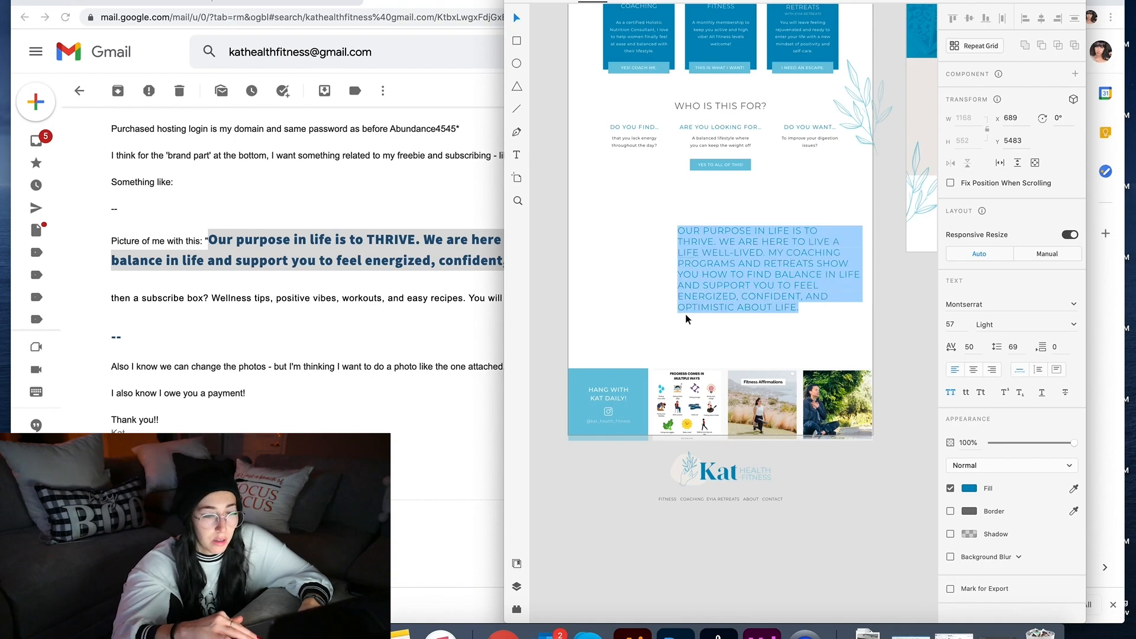
{"action": "left_click", "coordinate": [966, 324]}
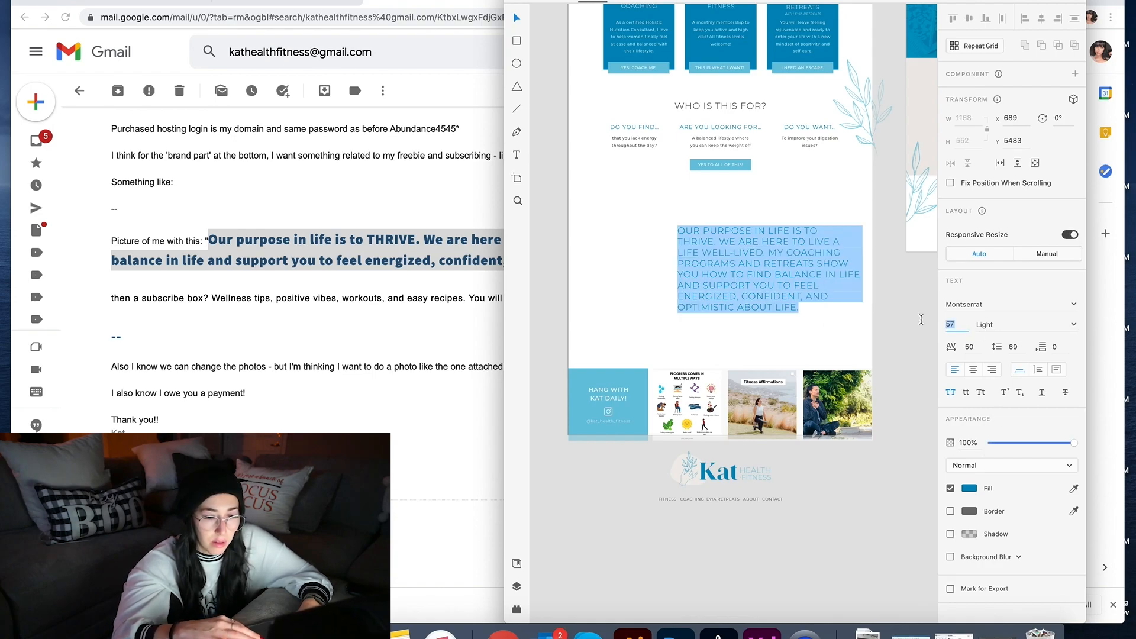
{"action": "type", "text": "40"}
{"action": "key", "text": "Return"}
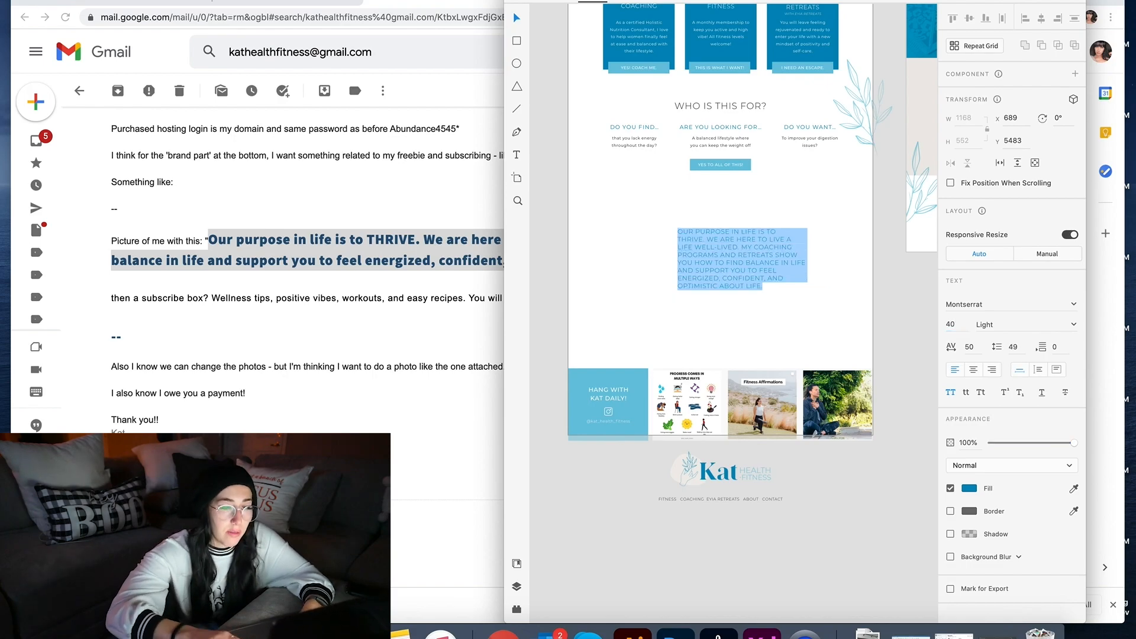
{"action": "key", "text": "Escape"}
Step: Set the quote's line spacing to 60 and move it further right
{"action": "left_click", "coordinate": [650, 218]}
{"action": "left_click", "coordinate": [722, 254]}
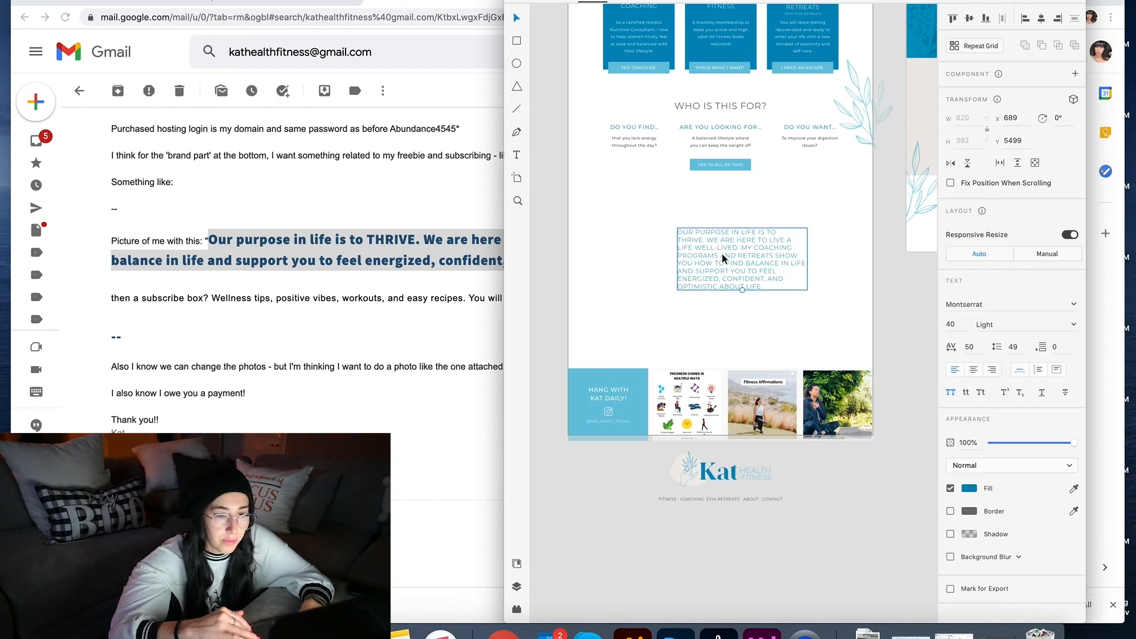
{"action": "left_click", "coordinate": [1013, 347]}
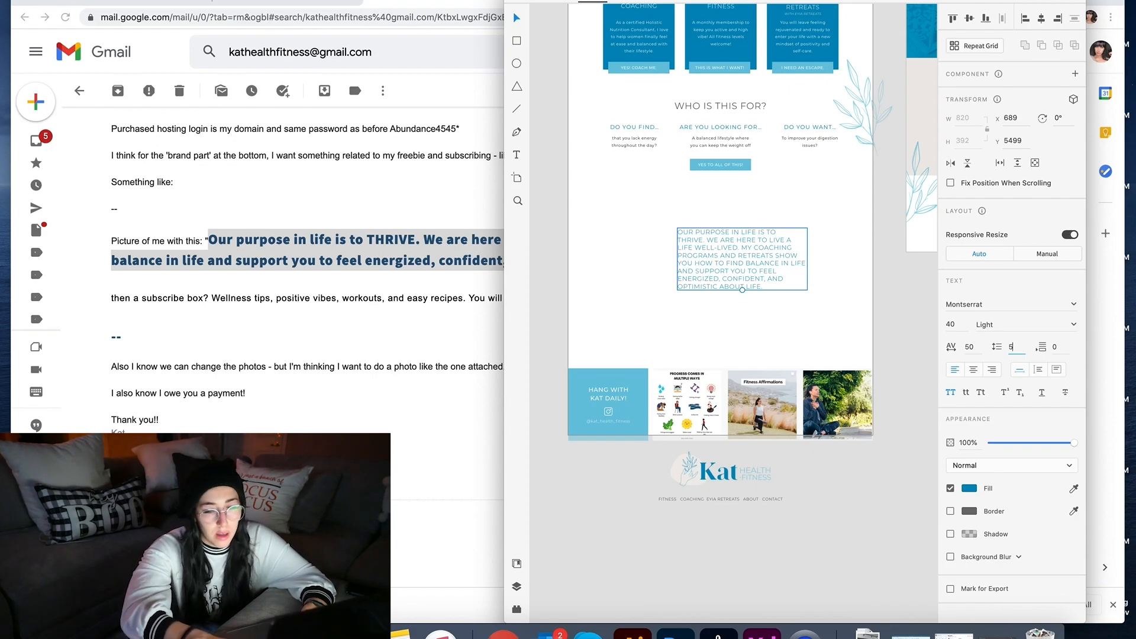
{"action": "key", "text": "Return"}
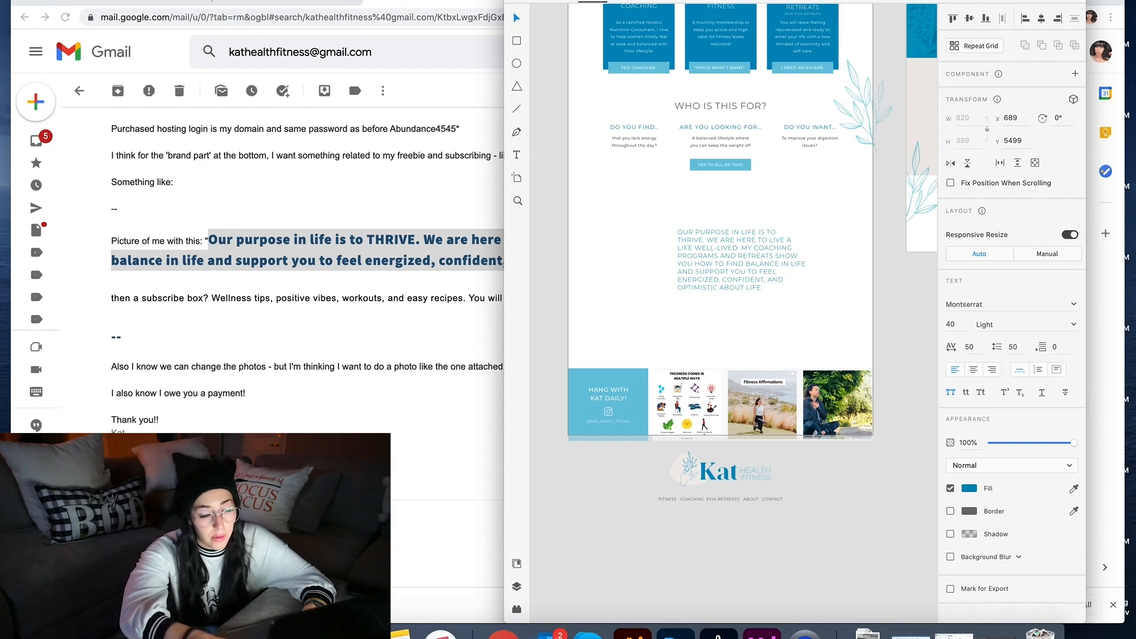
{"action": "double_click", "coordinate": [739, 261]}
{"action": "left_click", "coordinate": [1019, 345]}
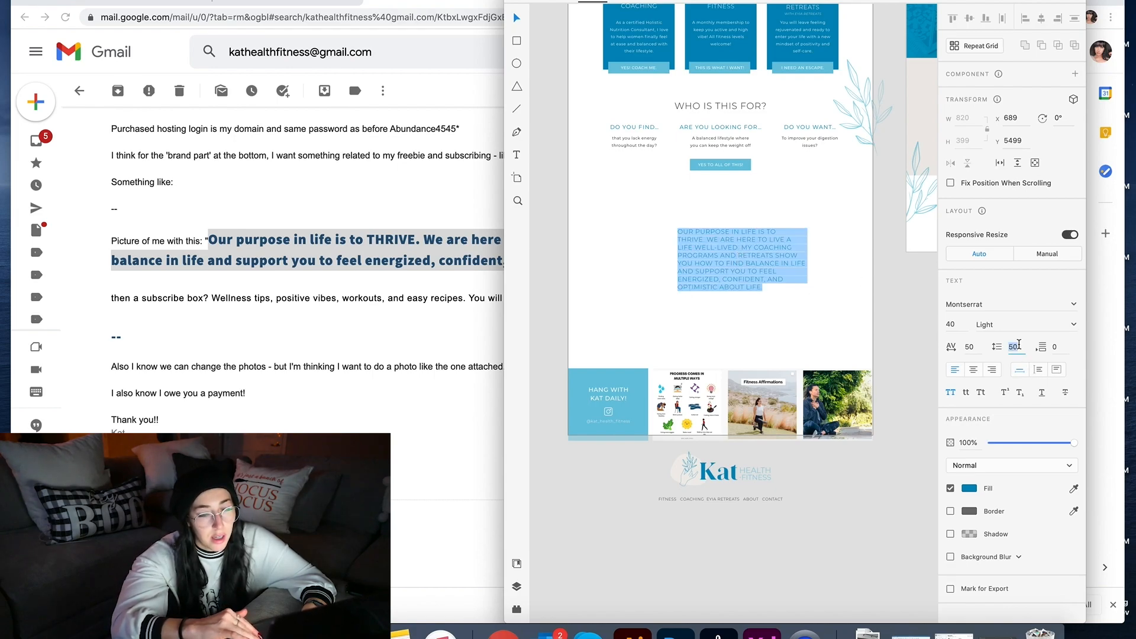
{"action": "key", "text": "Return"}
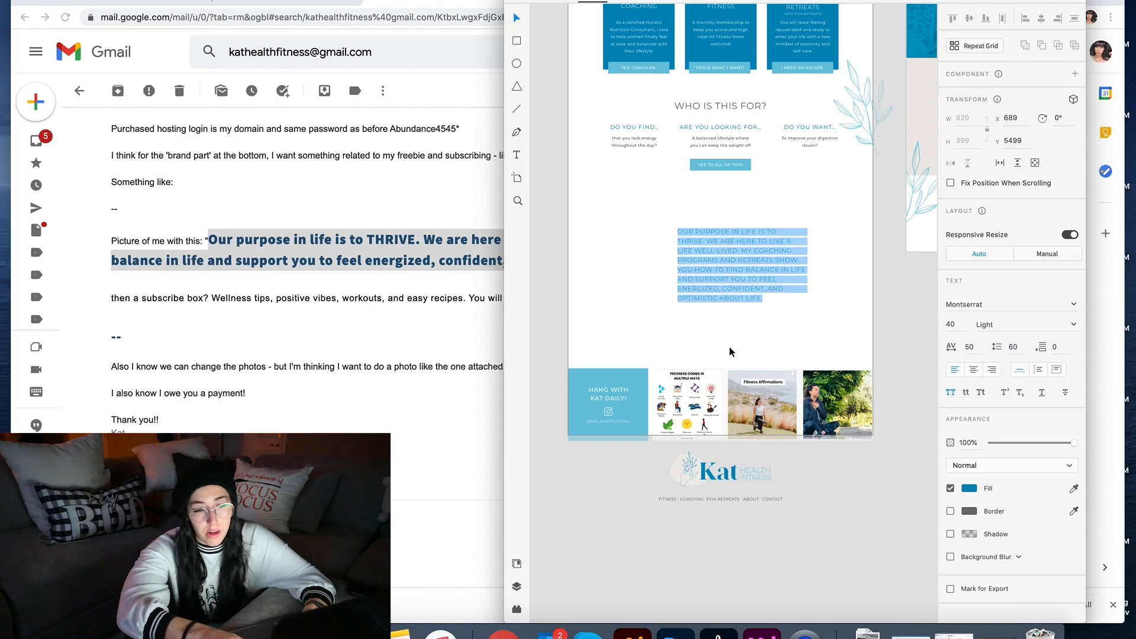
{"action": "key", "text": "Escape"}
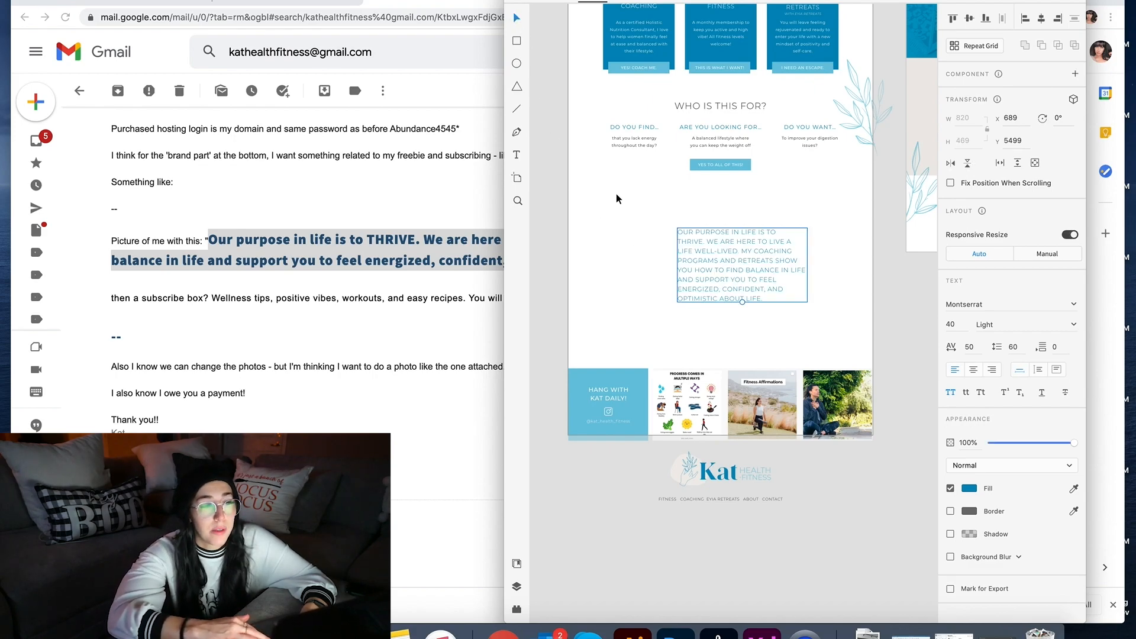
{"action": "left_click_drag", "start_coordinate": [708, 283], "coordinate": [787, 271]}
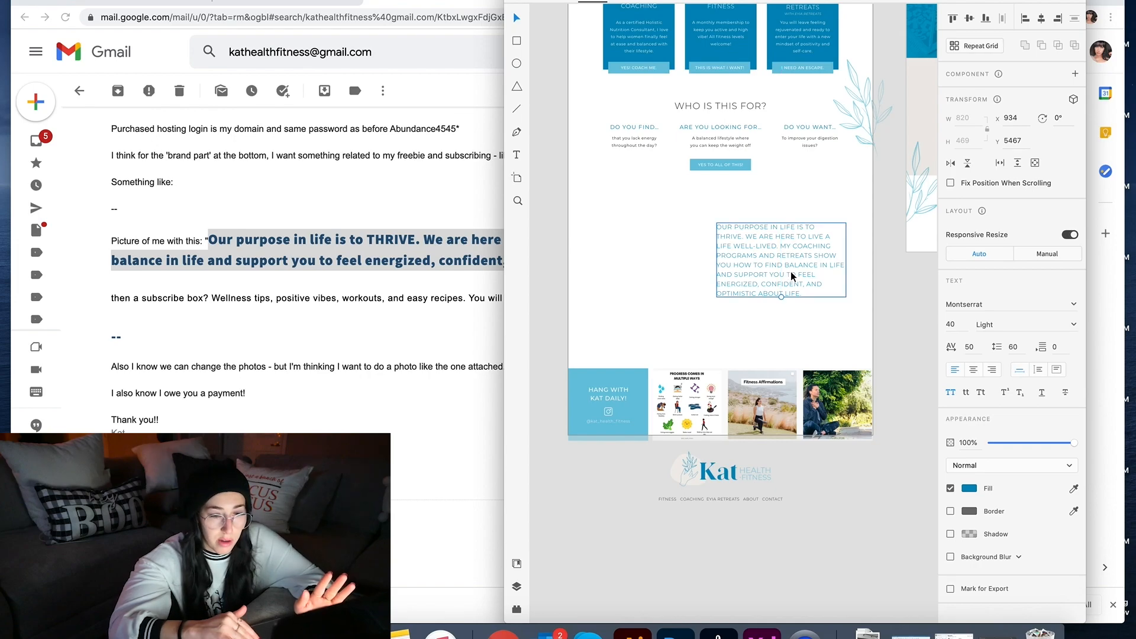
Step: Rejoin THRIVE, LIFE WELL-LIVED and PROGRAMS to their preceding lines, breaking at WE ARE HERE and MY COACHING
{"action": "double_click", "coordinate": [788, 270]}
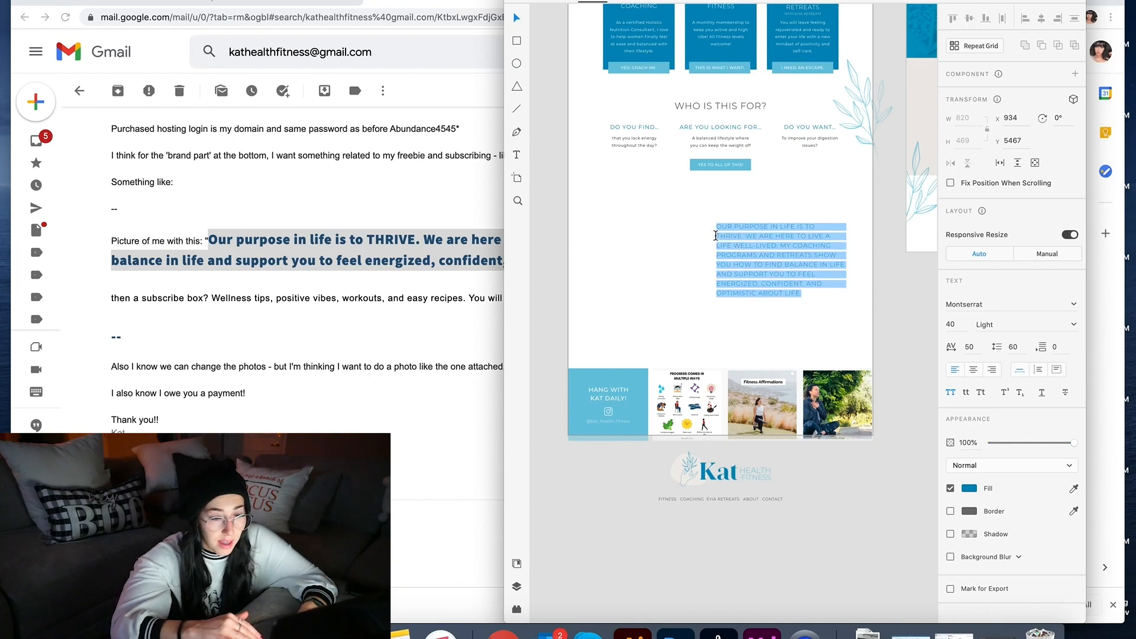
{"action": "left_click", "coordinate": [715, 236]}
{"action": "key", "text": "BackSpace"}
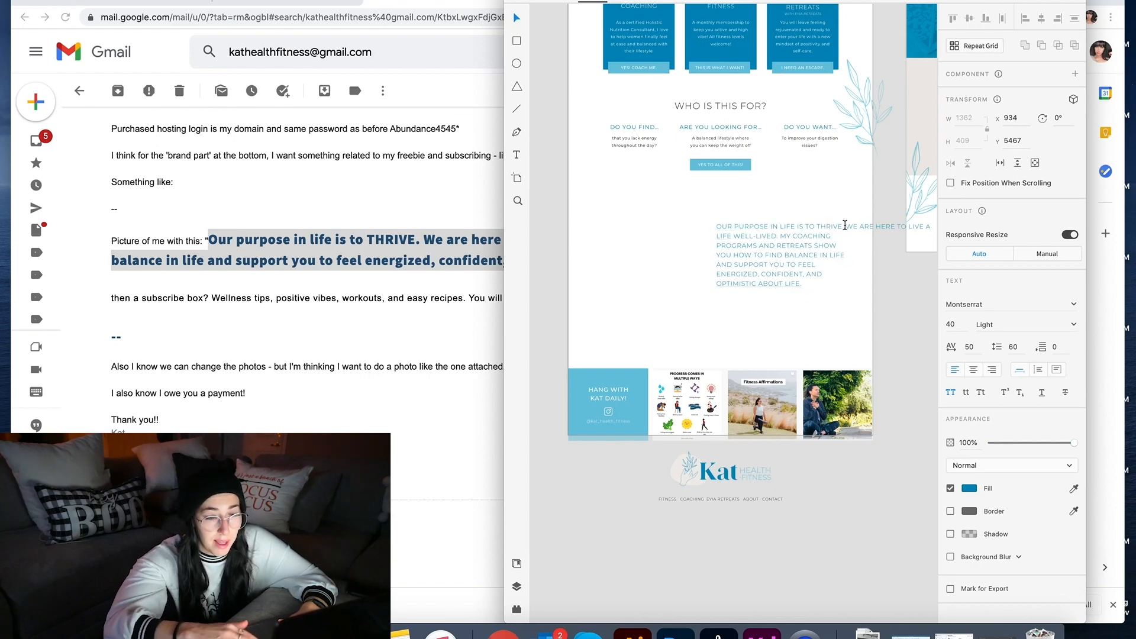
{"action": "left_click", "coordinate": [847, 227]}
{"action": "key", "text": "Return"}
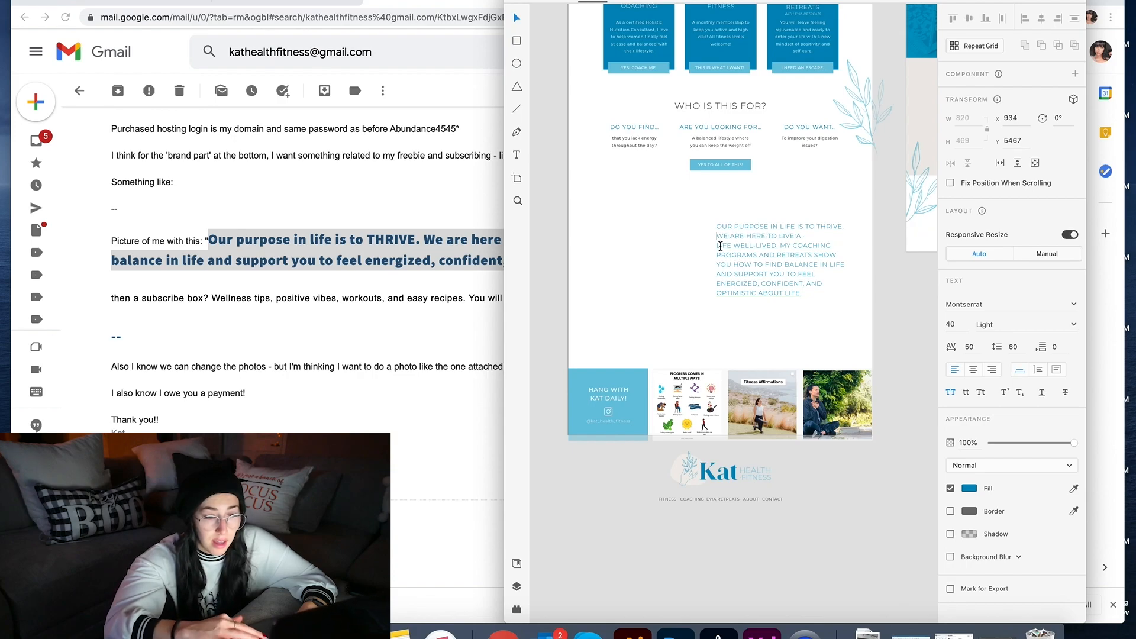
{"action": "left_click", "coordinate": [716, 247]}
{"action": "key", "text": "BackSpace"}
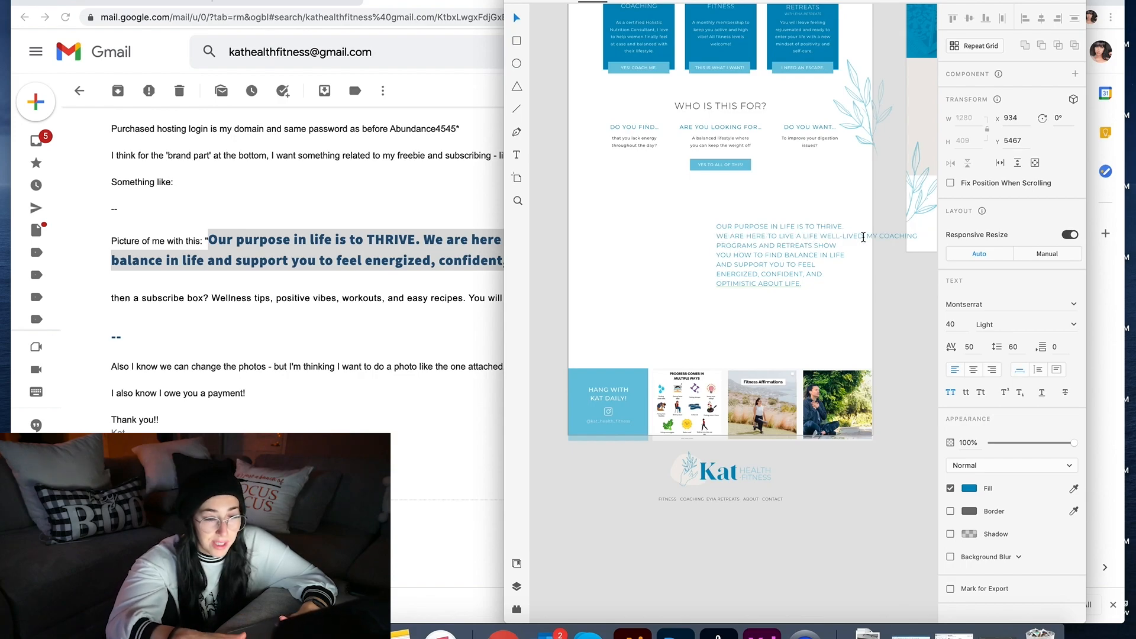
{"action": "left_click", "coordinate": [869, 235]}
{"action": "key", "text": "Return"}
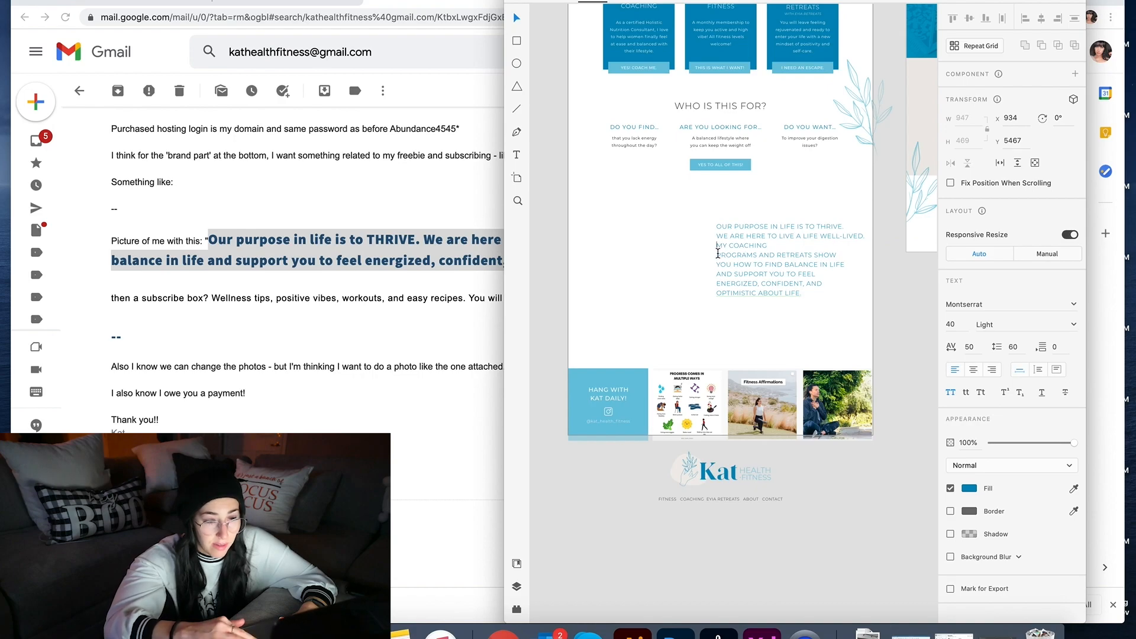
{"action": "left_click", "coordinate": [717, 255]}
{"action": "key", "text": "BackSpace"}
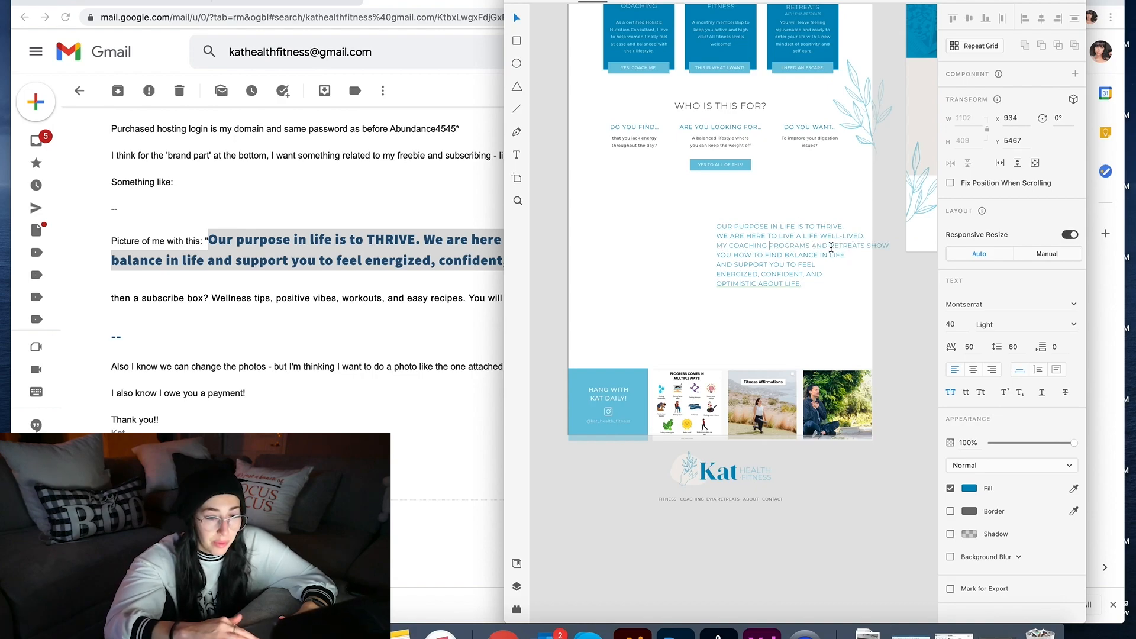
Step: Reflow the quote's middle lines: join SHOW and ENERGIZED, and start a new line at CONFIDENT, AND
{"action": "left_click", "coordinate": [830, 246]}
{"action": "key", "text": "Return"}
{"action": "key", "text": "BackSpace"}
{"action": "left_click", "coordinate": [868, 247]}
{"action": "key", "text": "Return"}
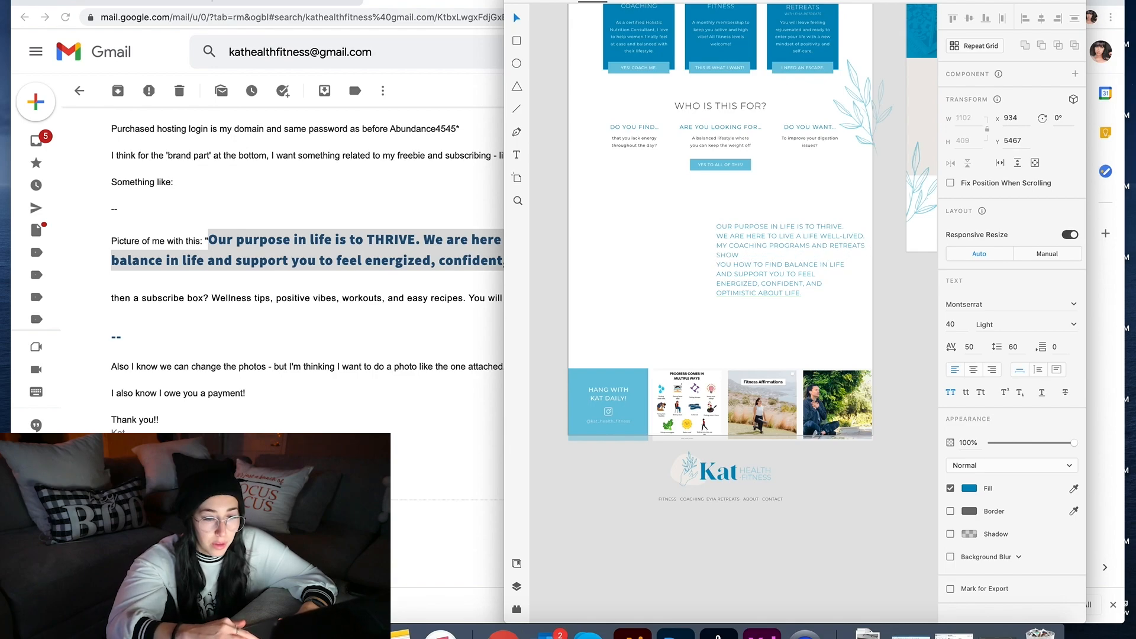
{"action": "key", "text": "BackSpace"}
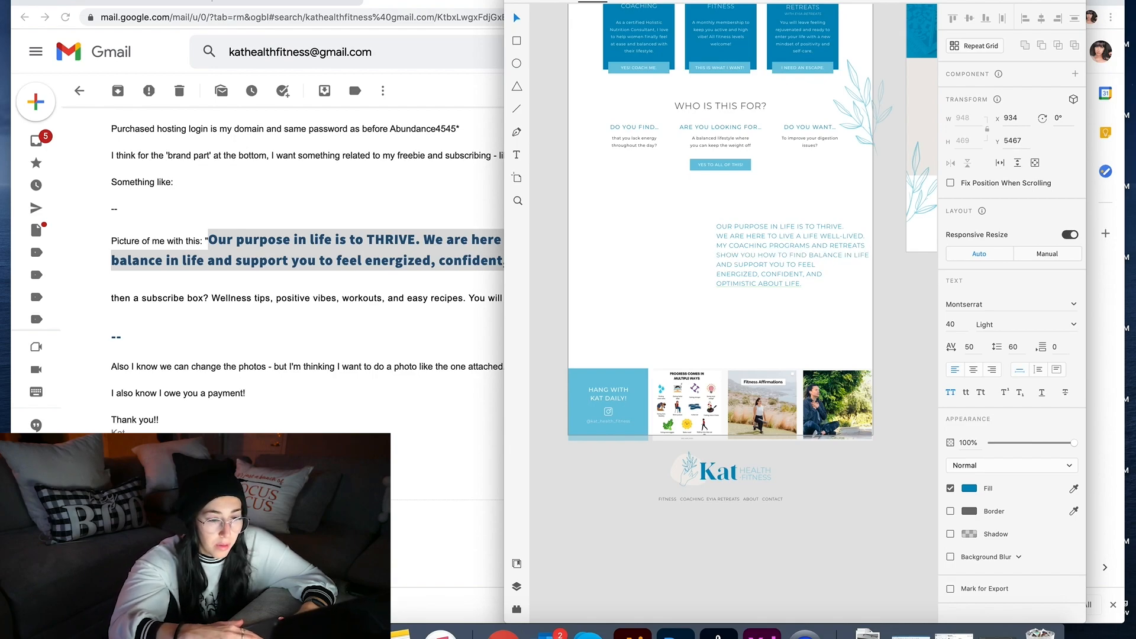
{"action": "left_click", "coordinate": [716, 275]}
{"action": "key", "text": "BackSpace"}
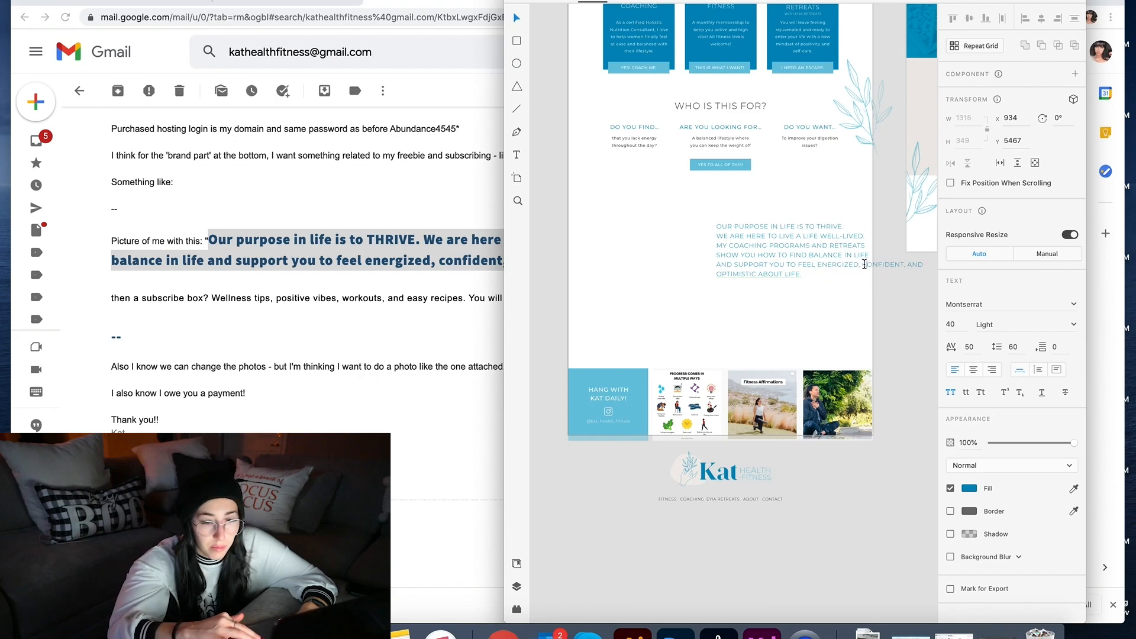
{"action": "left_click", "coordinate": [863, 265]}
{"action": "key", "text": "Return"}
{"action": "left_click", "coordinate": [713, 284]}
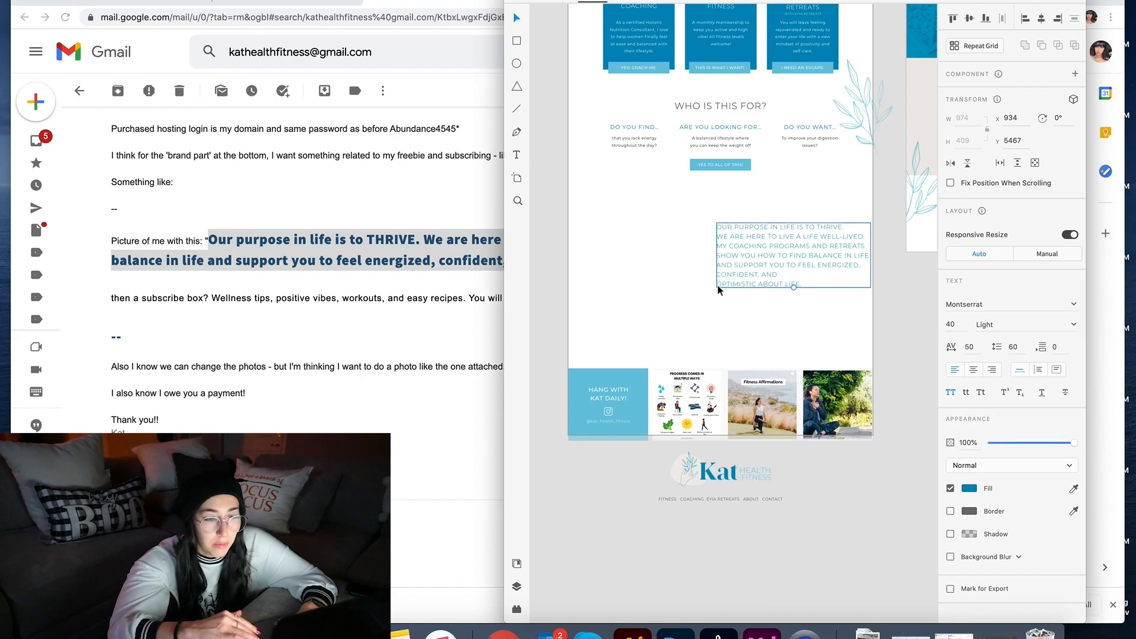
Step: Remove the line break before OPTIMISTIC ABOUT LIFE and move the paragraph left and down
{"action": "double_click", "coordinate": [719, 284]}
{"action": "left_click", "coordinate": [718, 282]}
{"action": "key", "text": "BackSpace"}
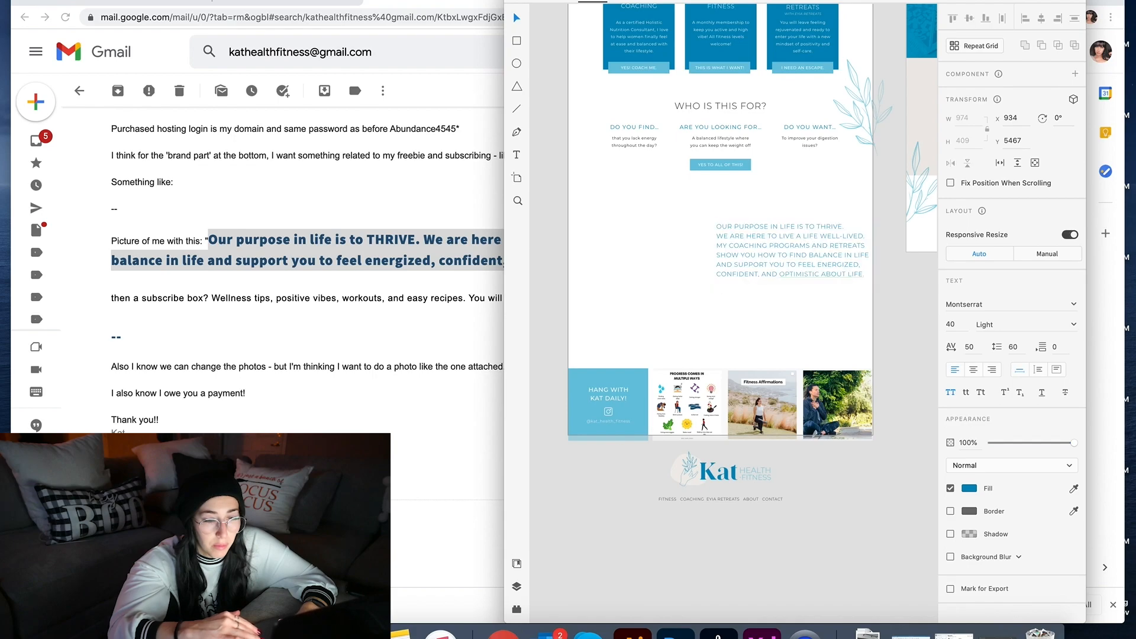
{"action": "key", "text": "Escape"}
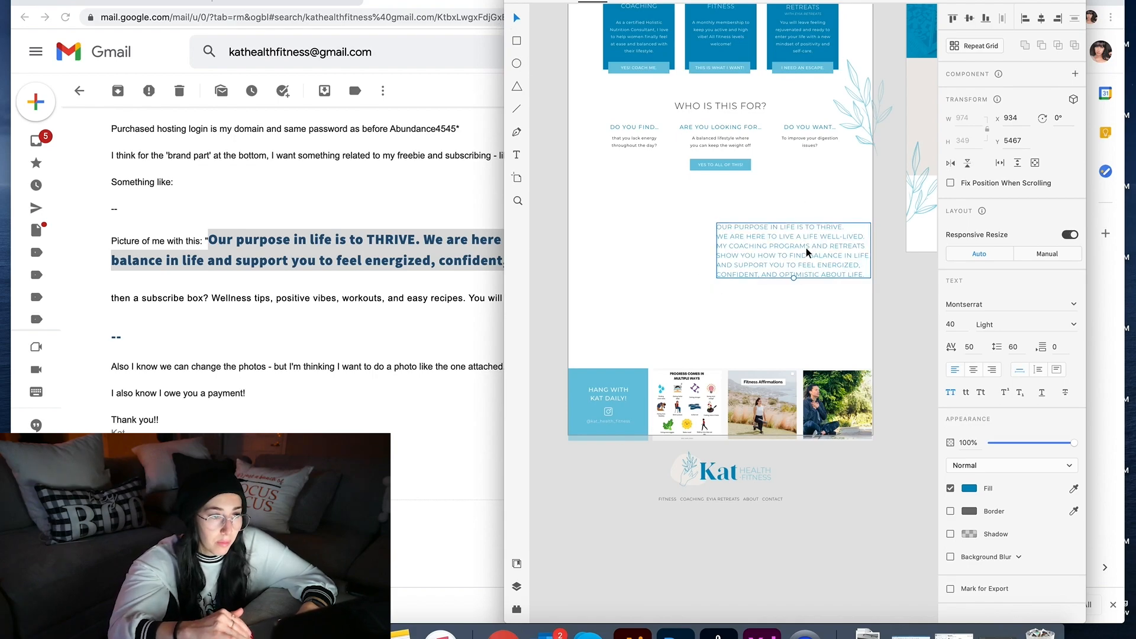
{"action": "left_click_drag", "start_coordinate": [807, 251], "coordinate": [789, 261]}
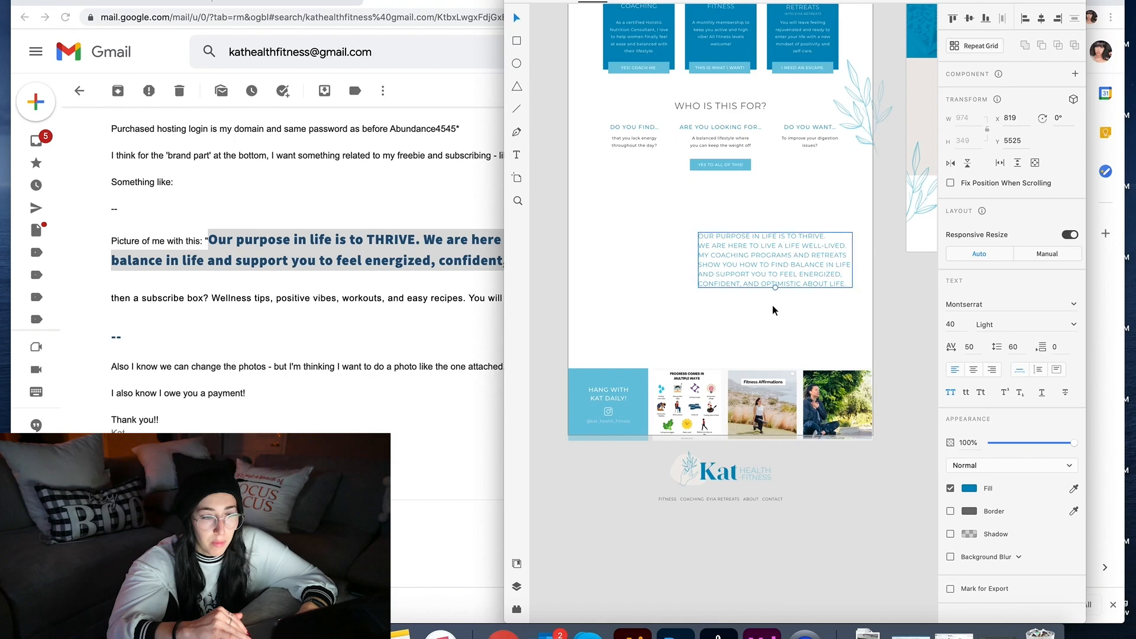
Step: Draw a rectangle frame left of the paragraph and fill it with the kitchen photo
{"action": "left_click", "coordinate": [762, 326]}
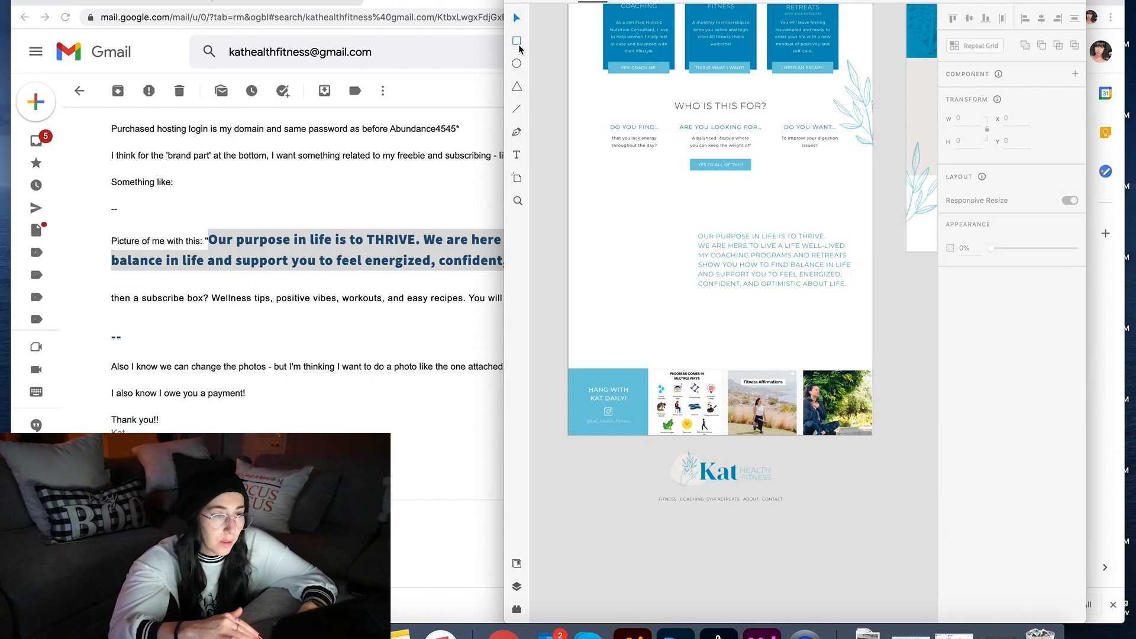
{"action": "mouse_move", "coordinate": [600, 212]}
{"action": "left_mouse_down"}
{"action": "mouse_move", "coordinate": [715, 341]}
{"action": "mouse_move", "coordinate": [719, 327]}
{"action": "left_mouse_up"}
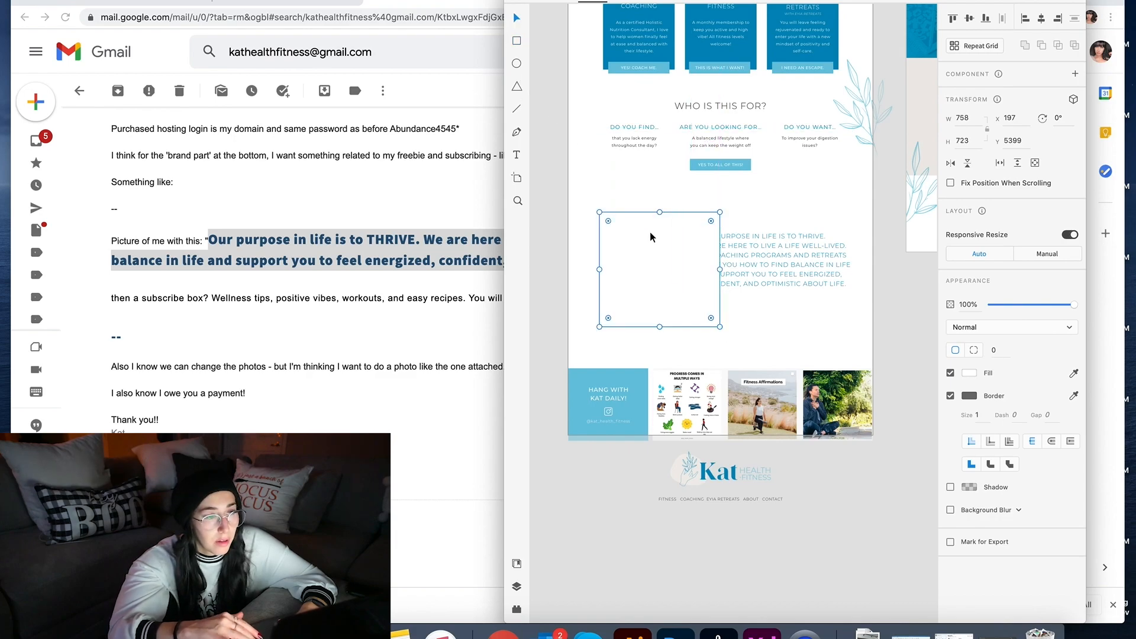
{"action": "left_click", "coordinate": [867, 632]}
{"action": "left_click_drag", "start_coordinate": [870, 592], "coordinate": [660, 305]}
{"action": "double_click", "coordinate": [665, 299]}
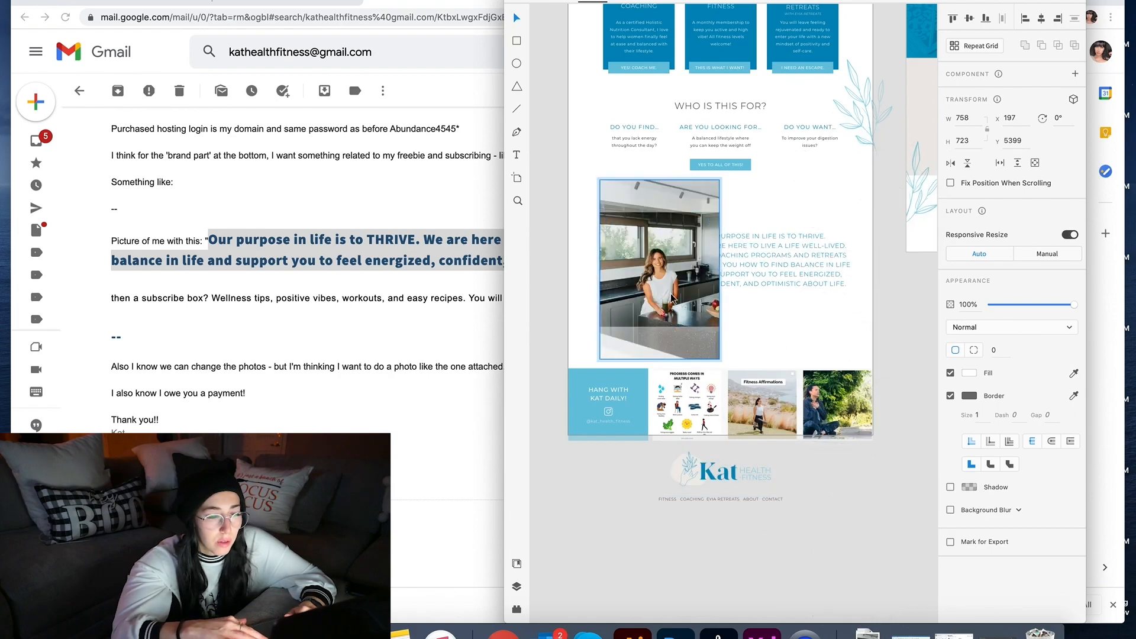
{"action": "left_click", "coordinate": [762, 325]}
Step: Narrow the photo to 577 wide and move the paragraph level with its top
{"action": "left_click", "coordinate": [762, 273]}
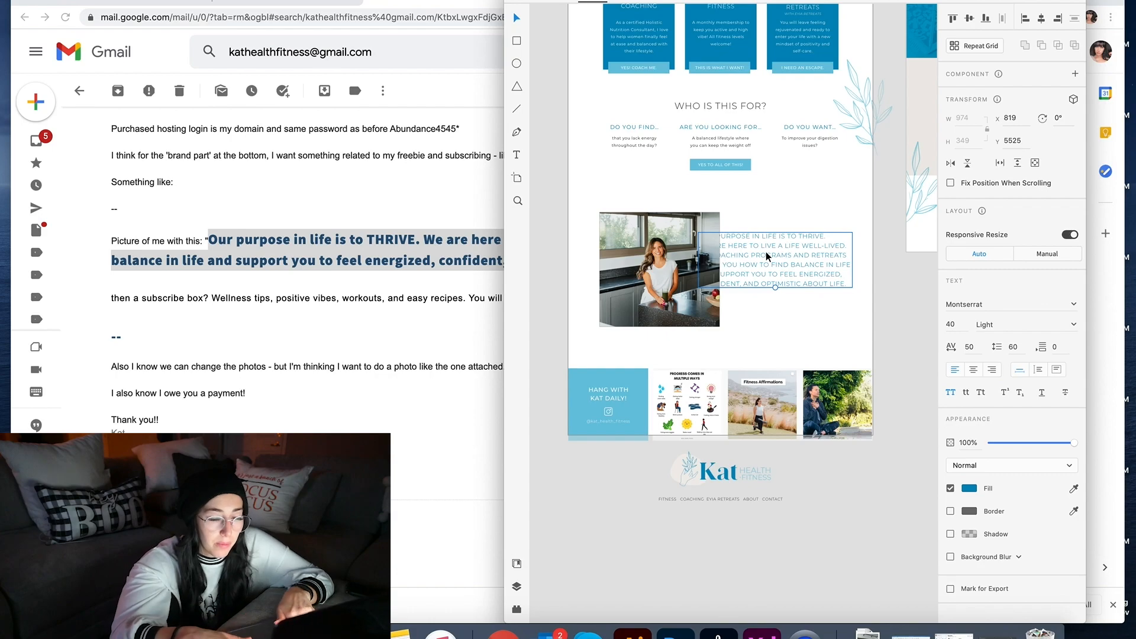
{"action": "left_click_drag", "start_coordinate": [766, 256], "coordinate": [810, 255]}
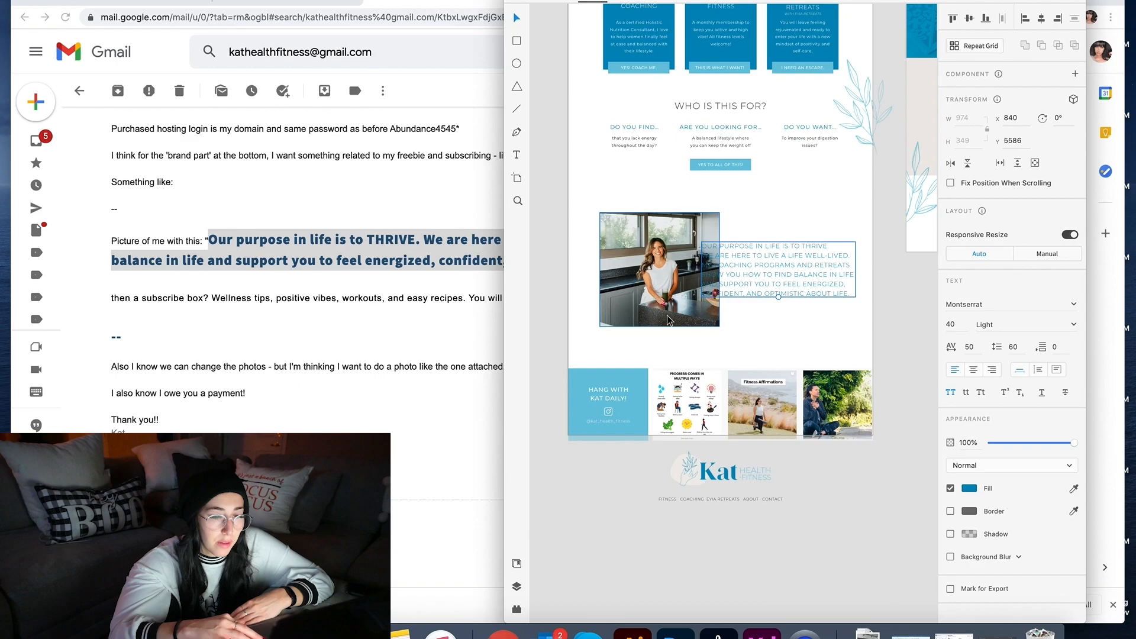
{"action": "left_click", "coordinate": [717, 268]}
{"action": "left_click_drag", "start_coordinate": [722, 270], "coordinate": [653, 286]}
{"action": "left_click", "coordinate": [712, 307]}
{"action": "left_click_drag", "start_coordinate": [755, 289], "coordinate": [756, 261]}
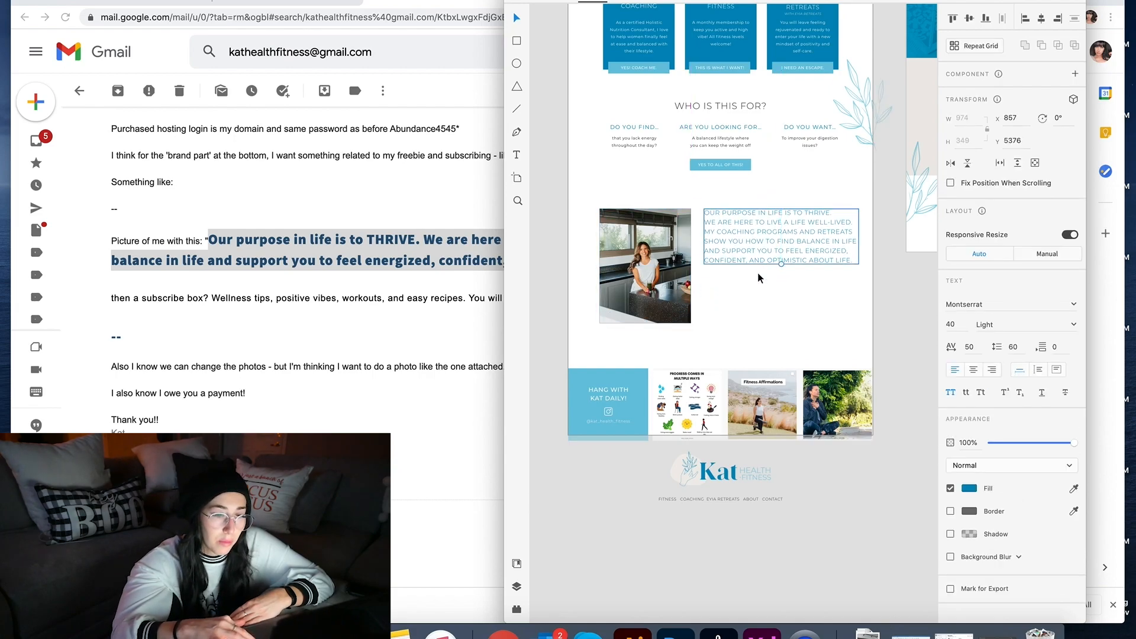
Step: Move the purpose paragraph to the left and the kitchen photo to the right, aligned together
{"action": "left_click", "coordinate": [779, 338]}
{"action": "scroll", "coordinate": [780, 339], "scroll_direction": "up", "scroll_amount": 5}
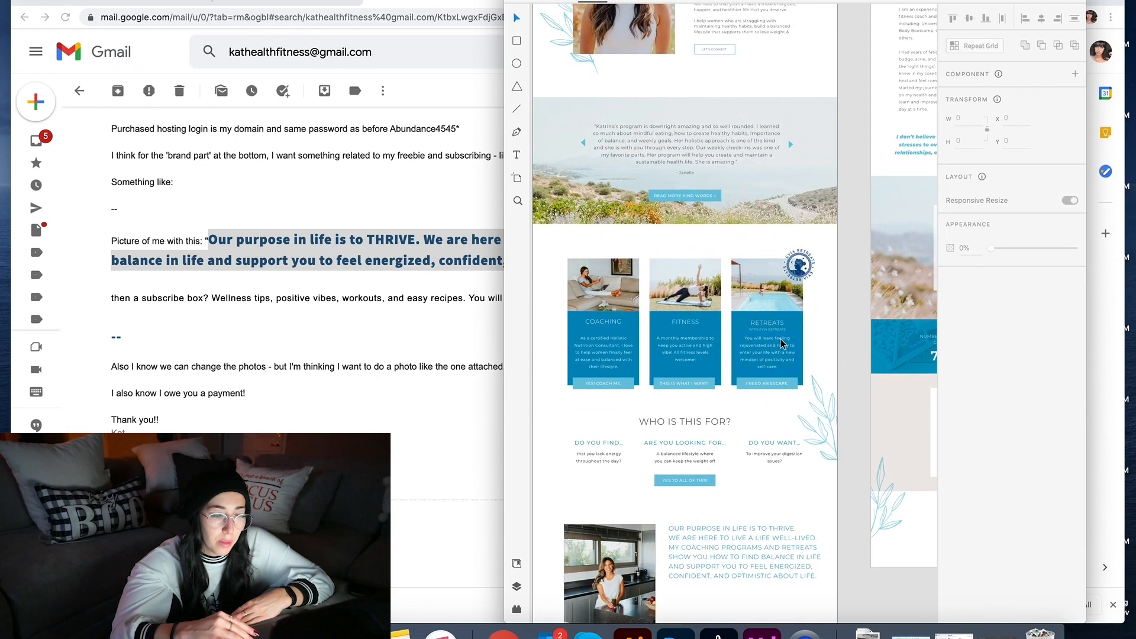
{"action": "scroll", "coordinate": [779, 339], "scroll_direction": "up", "scroll_amount": 5}
{"action": "scroll", "coordinate": [779, 338], "scroll_direction": "down", "scroll_amount": 10}
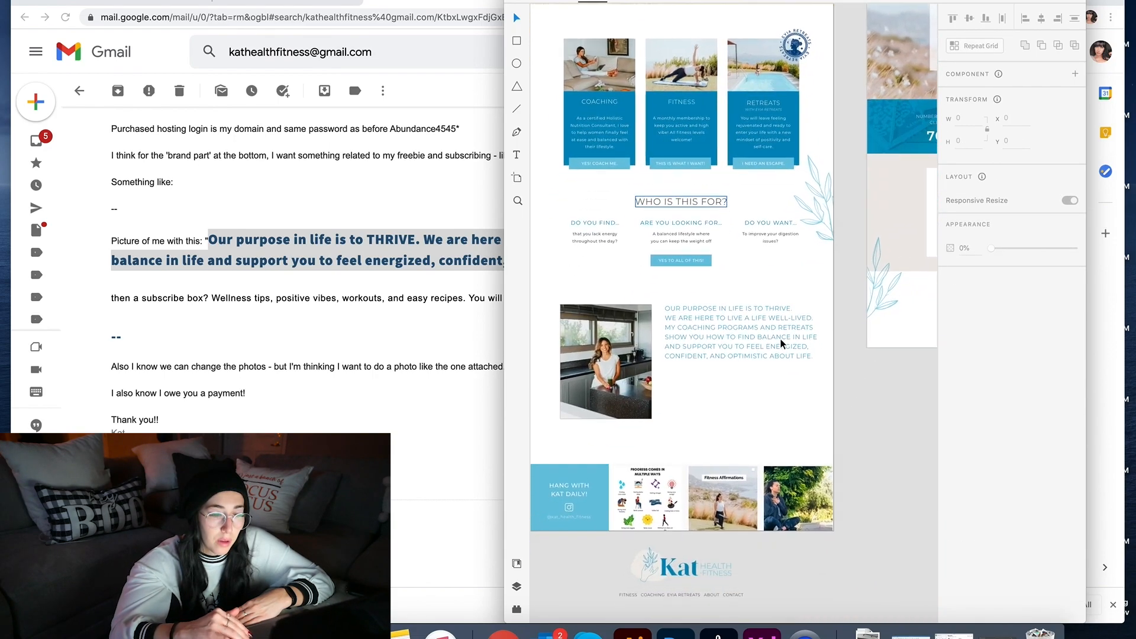
{"action": "left_click", "coordinate": [780, 343]}
{"action": "left_click_drag", "start_coordinate": [780, 343], "coordinate": [589, 329]}
{"action": "left_click_drag", "start_coordinate": [750, 384], "coordinate": [750, 357]}
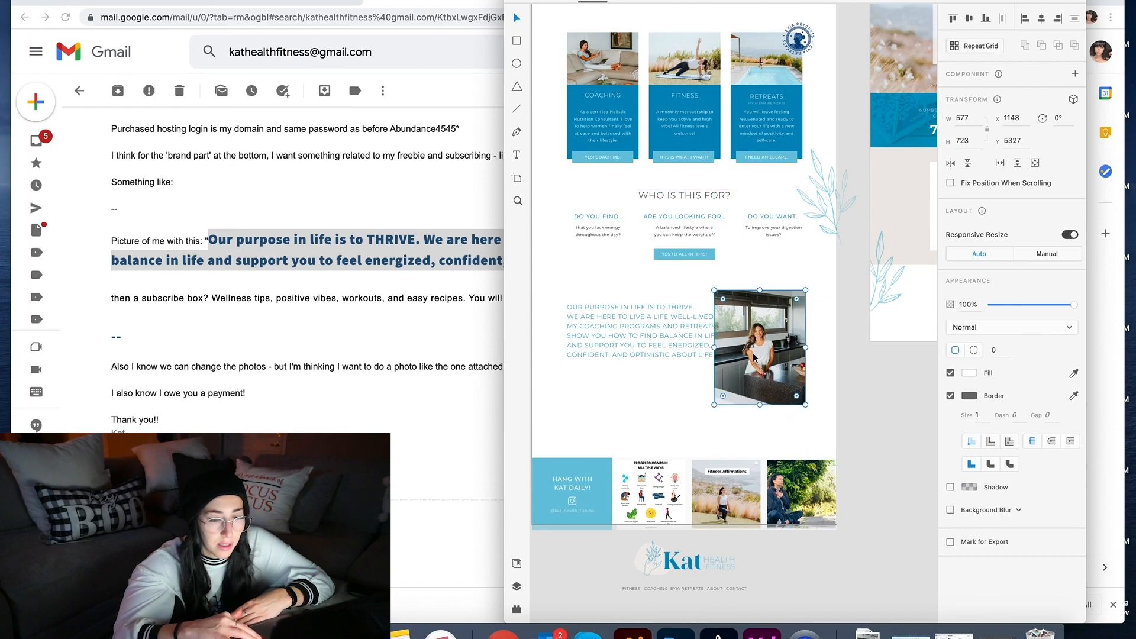
{"action": "left_click", "coordinate": [686, 348]}
{"action": "left_click_drag", "start_coordinate": [686, 348], "coordinate": [648, 332]}
{"action": "left_click_drag", "start_coordinate": [767, 359], "coordinate": [762, 360]}
{"action": "left_click", "coordinate": [833, 371]}
Step: Nudge the kitchen photo down slightly to y 5356
{"action": "scroll", "coordinate": [833, 371], "scroll_direction": "up", "scroll_amount": 4}
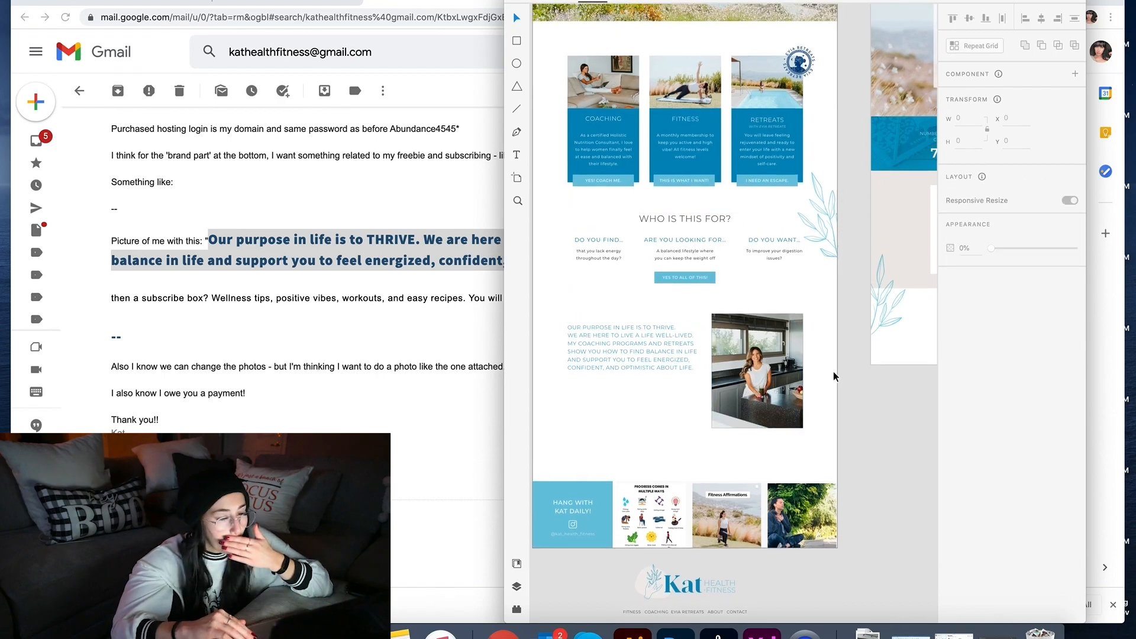
{"action": "scroll", "coordinate": [833, 381], "scroll_direction": "down", "scroll_amount": 1}
{"action": "left_click_drag", "start_coordinate": [736, 440], "coordinate": [736, 446]}
{"action": "left_click", "coordinate": [832, 497]}
{"action": "left_click", "coordinate": [735, 440]}
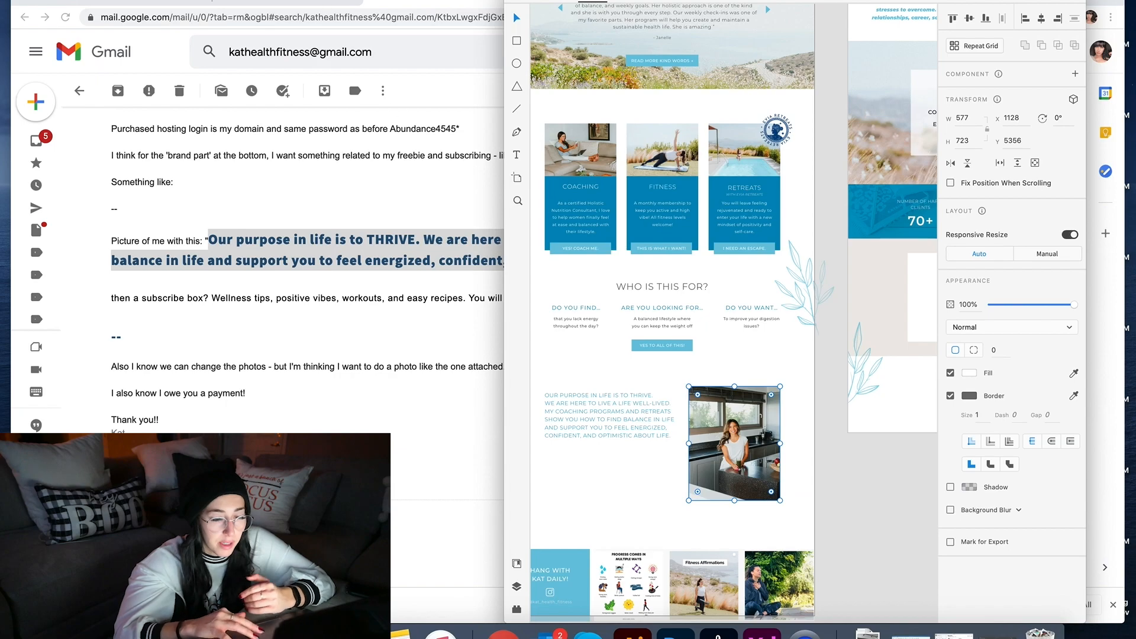
Step: Export the selected kitchen photo as PNG 0345
{"action": "left_click", "coordinate": [84, 0]}
{"action": "mouse_move", "coordinate": [63, 1]}
{"action": "mouse_move", "coordinate": [109, 162]}
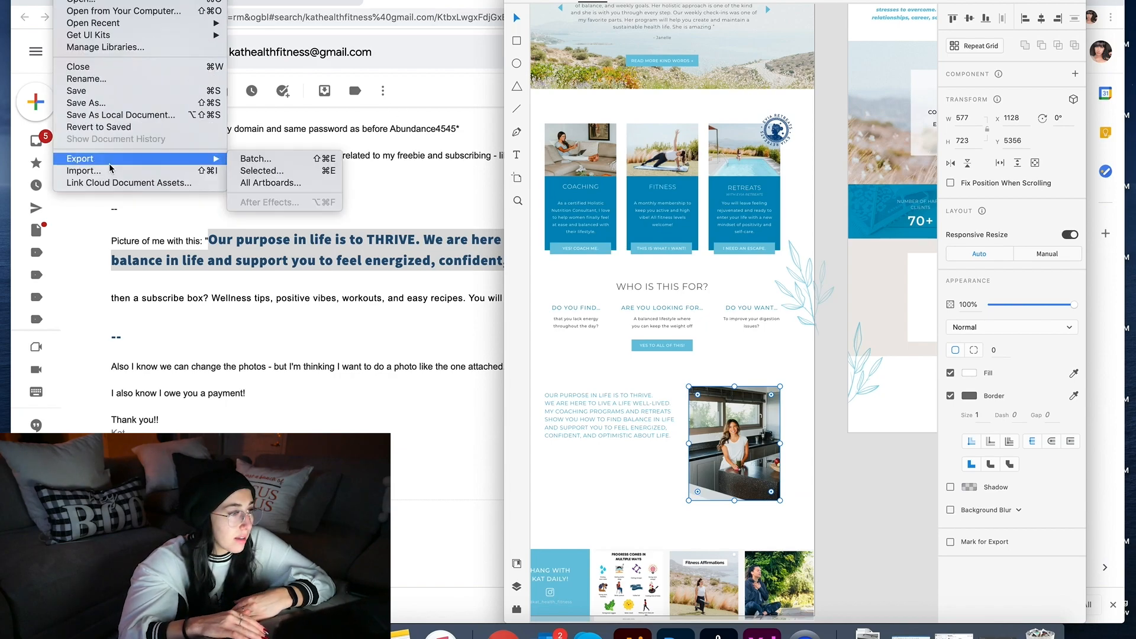
{"action": "left_click", "coordinate": [273, 171]}
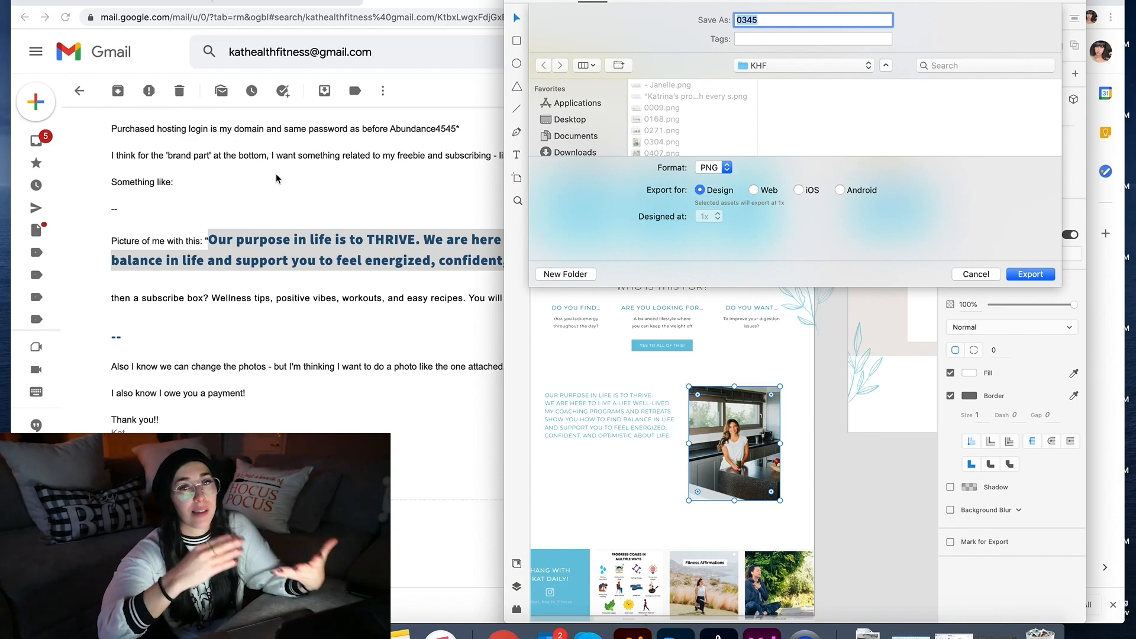
{"action": "key", "text": "Return"}
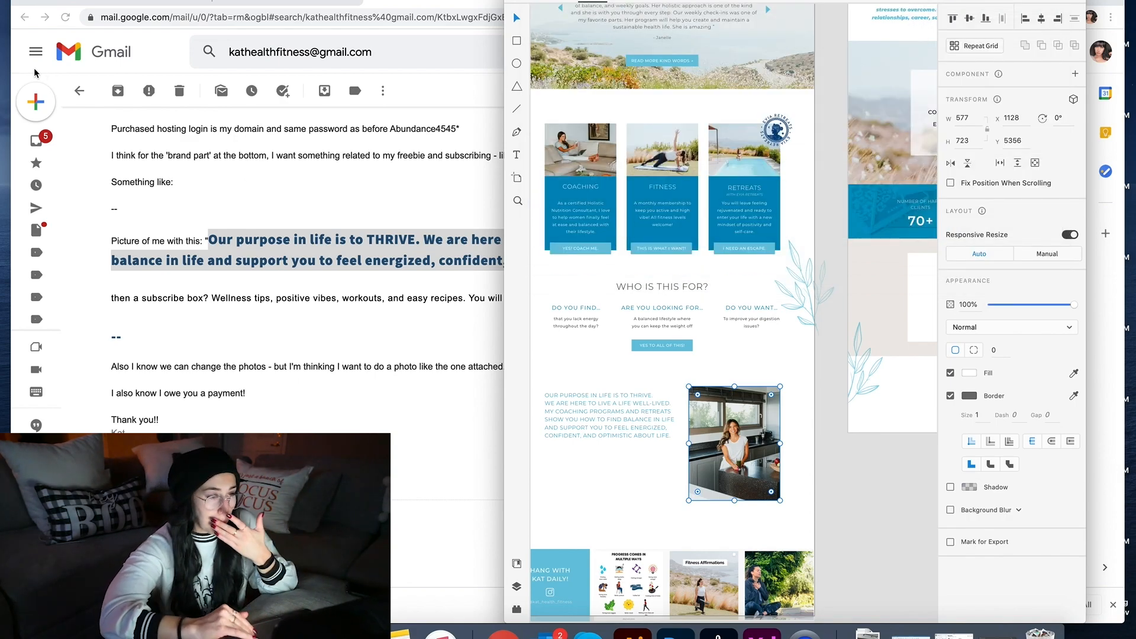
Step: In the Divi footer editor, split the top row into two columns
{"action": "left_click", "coordinate": [231, 1]}
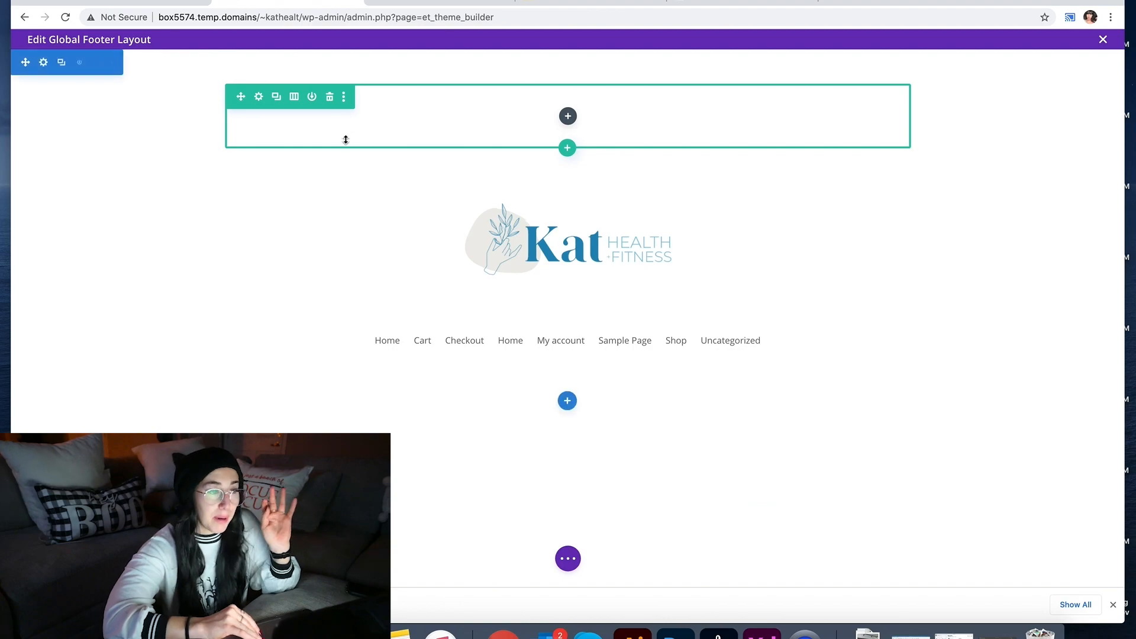
{"action": "left_click", "coordinate": [294, 96]}
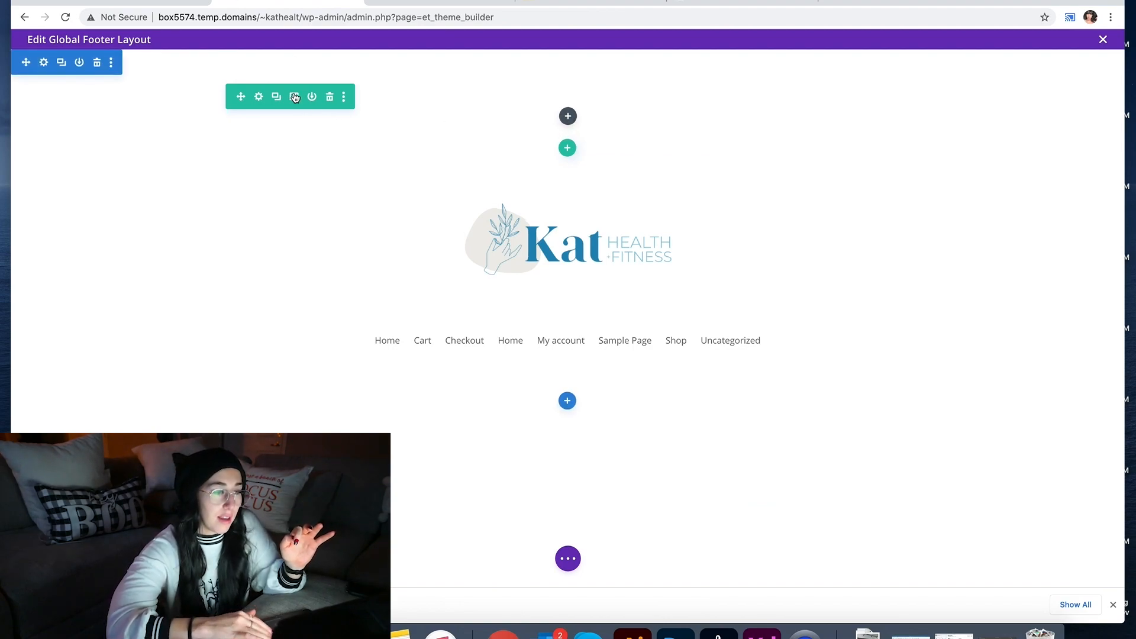
{"action": "left_click", "coordinate": [316, 175]}
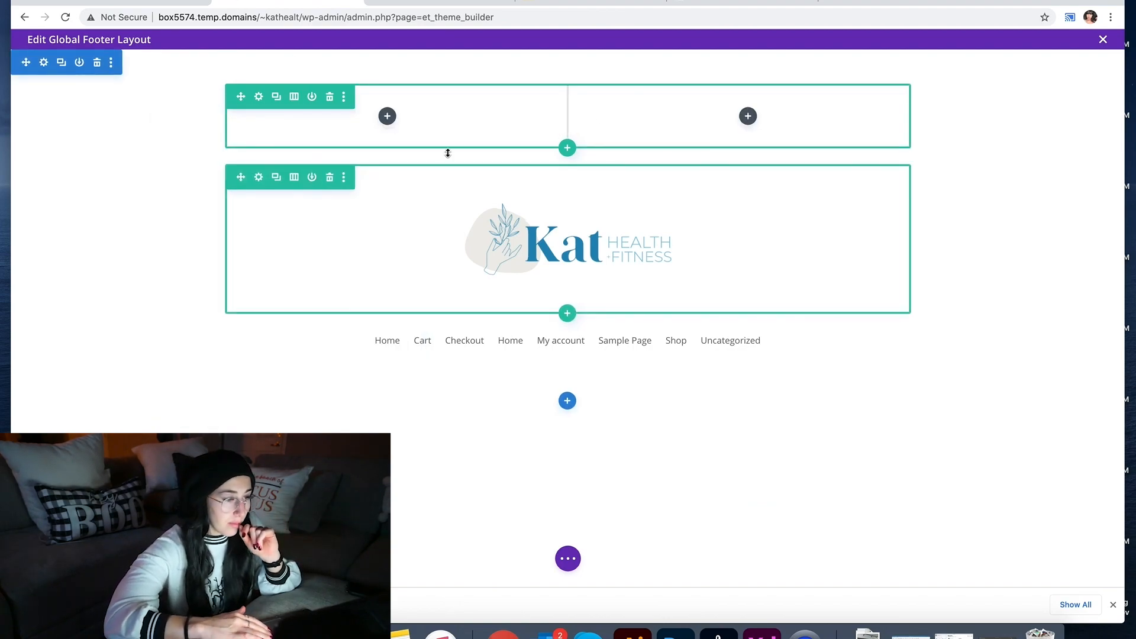
Step: Add an Image module to the right column showing the uploaded 0345.png
{"action": "left_click", "coordinate": [748, 116]}
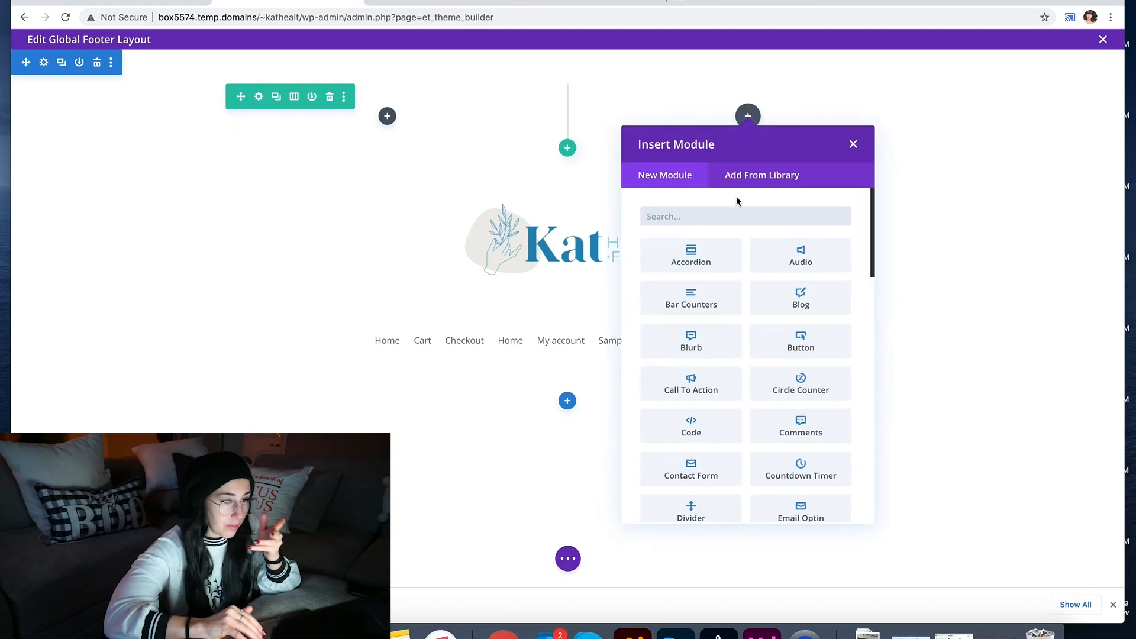
{"action": "type", "text": "image"}
{"action": "left_click", "coordinate": [727, 244]}
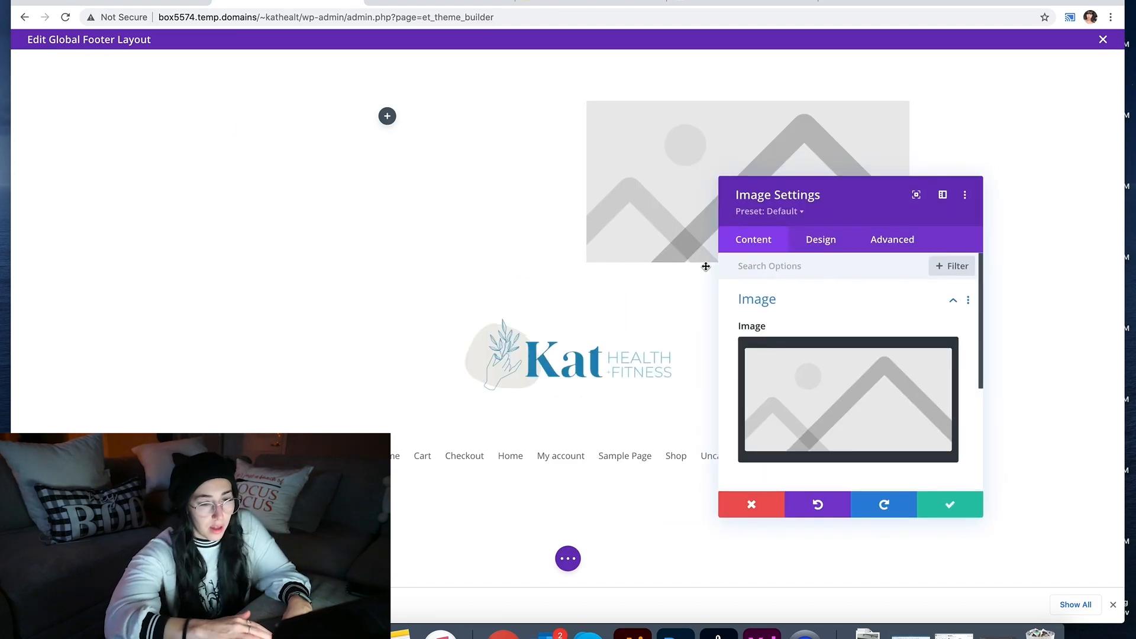
{"action": "left_click", "coordinate": [774, 428]}
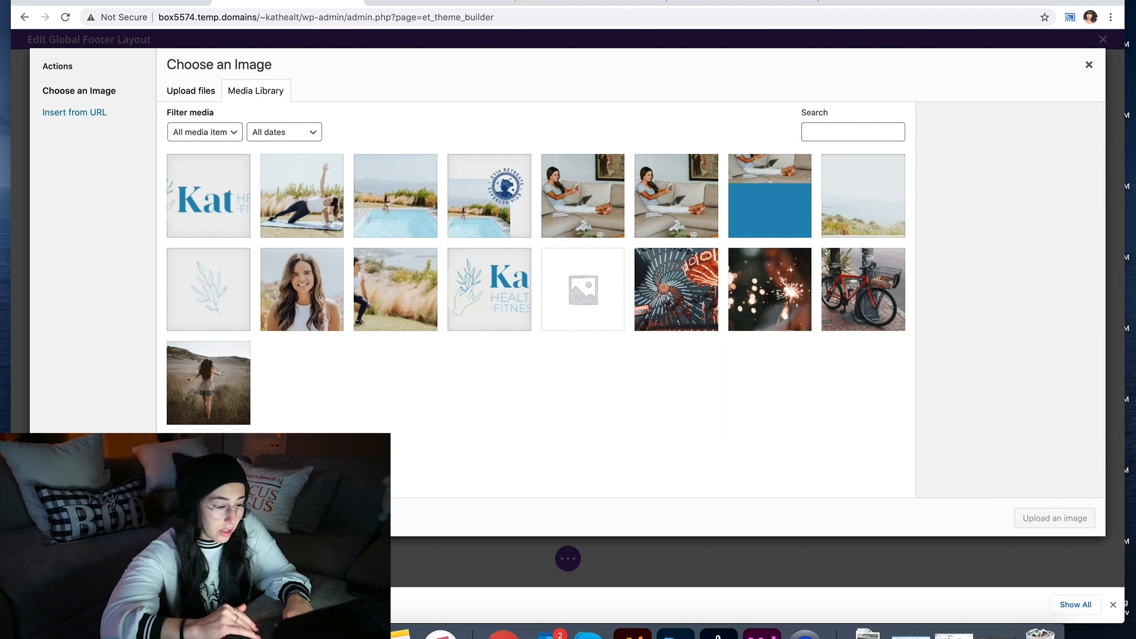
{"action": "key", "text": "super+Tab"}
{"action": "left_click_drag", "start_coordinate": [767, 340], "coordinate": [428, 381]}
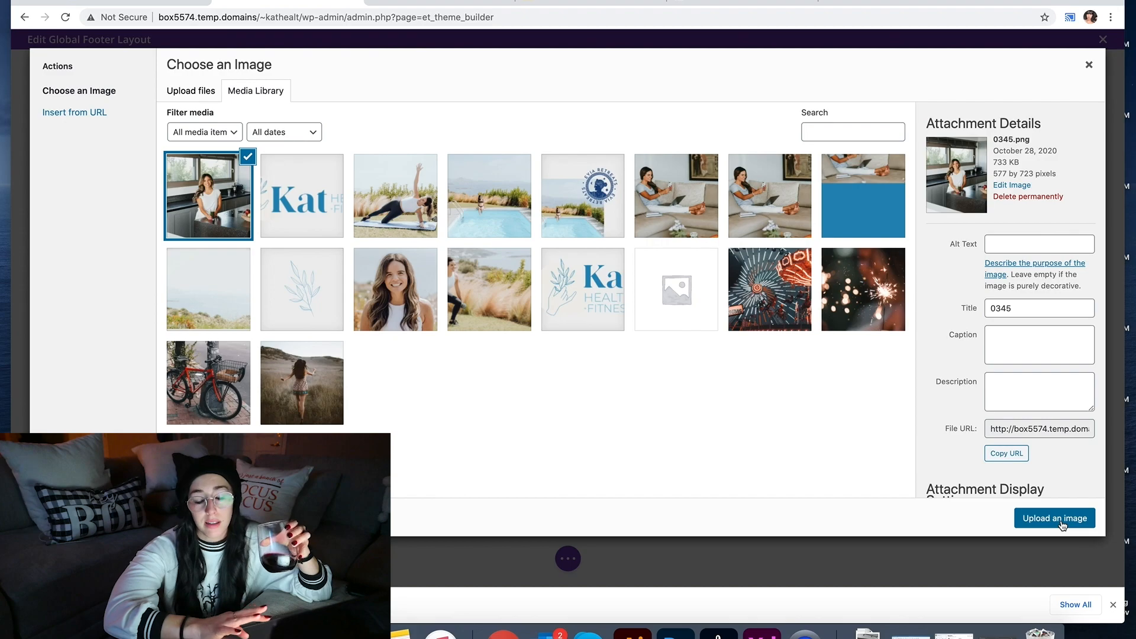
{"action": "left_click", "coordinate": [1056, 518]}
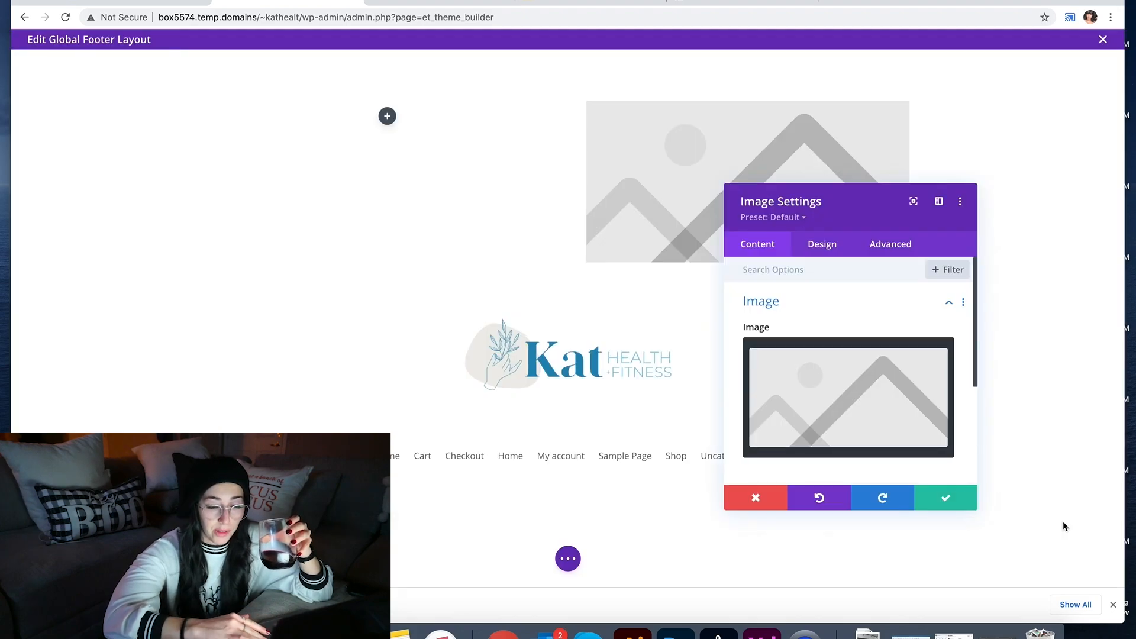
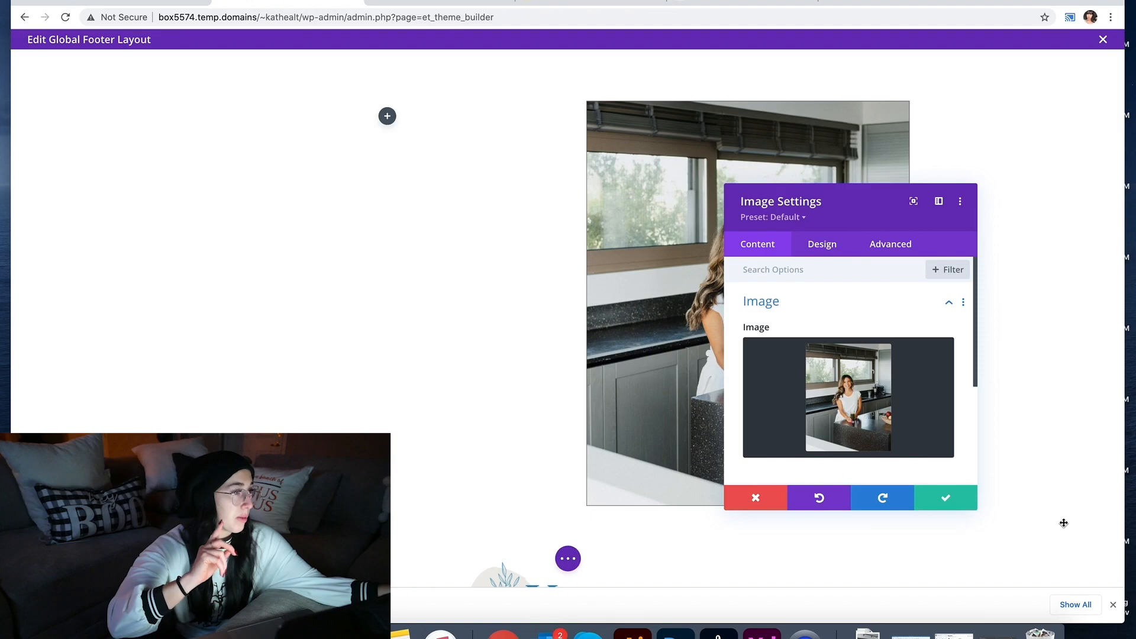
Step: Size the footer kitchen photo to 65% width, right-aligned, and save the image settings
{"action": "left_click", "coordinate": [811, 250]}
{"action": "left_click", "coordinate": [789, 347]}
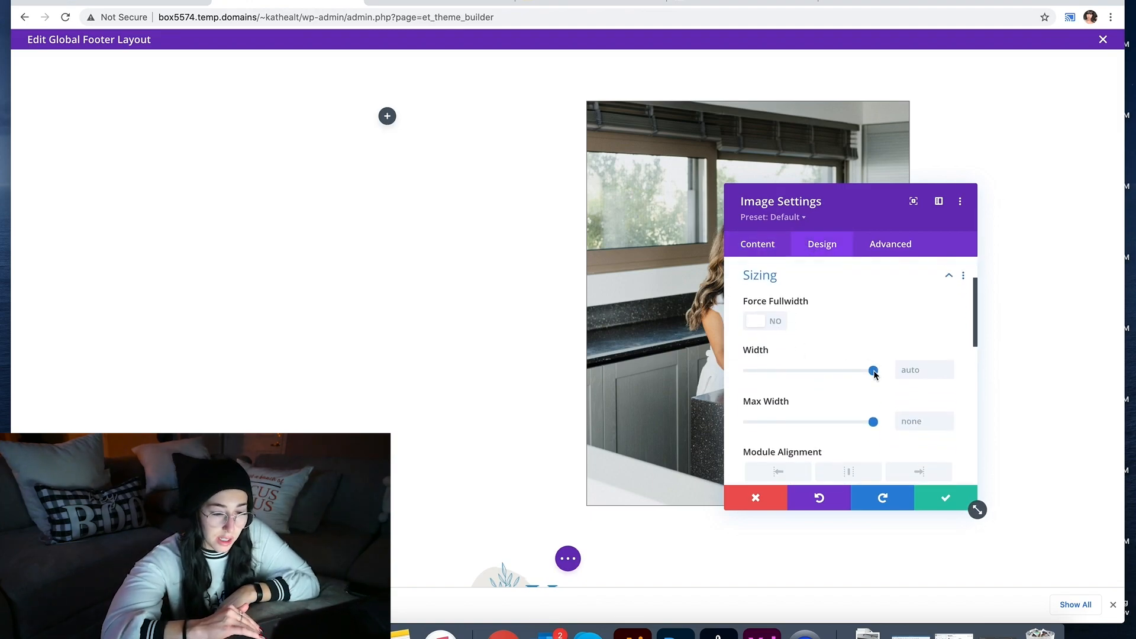
{"action": "left_click_drag", "start_coordinate": [874, 374], "coordinate": [839, 373]}
{"action": "left_click_drag", "start_coordinate": [840, 224], "coordinate": [933, 289]}
{"action": "left_click_drag", "start_coordinate": [931, 436], "coordinate": [920, 436]}
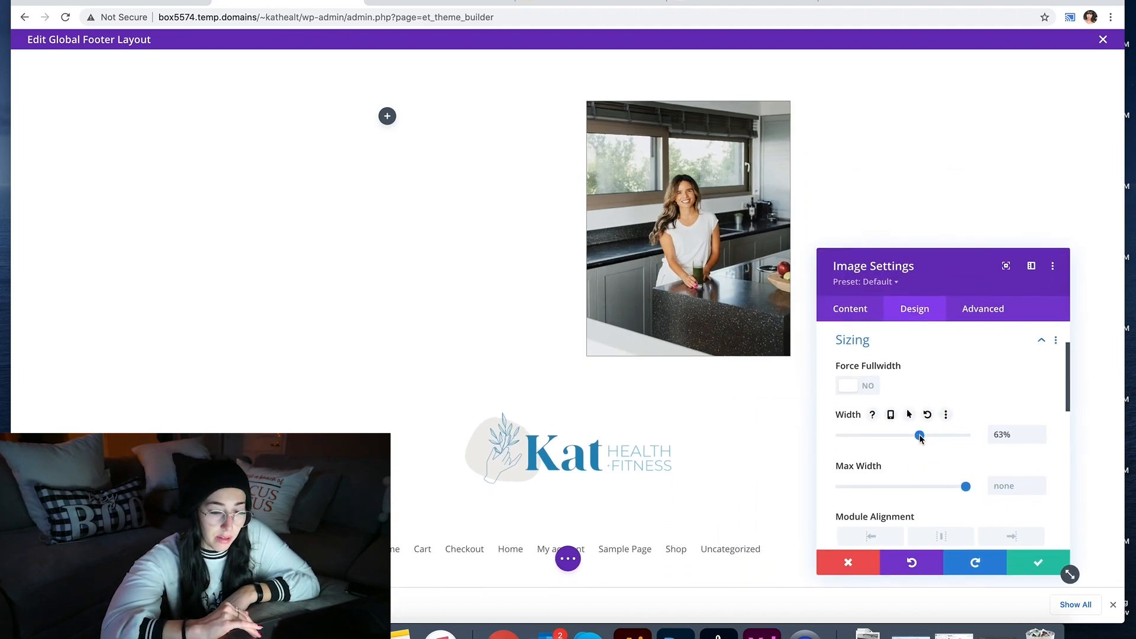
{"action": "left_click_drag", "start_coordinate": [921, 439], "coordinate": [917, 439]}
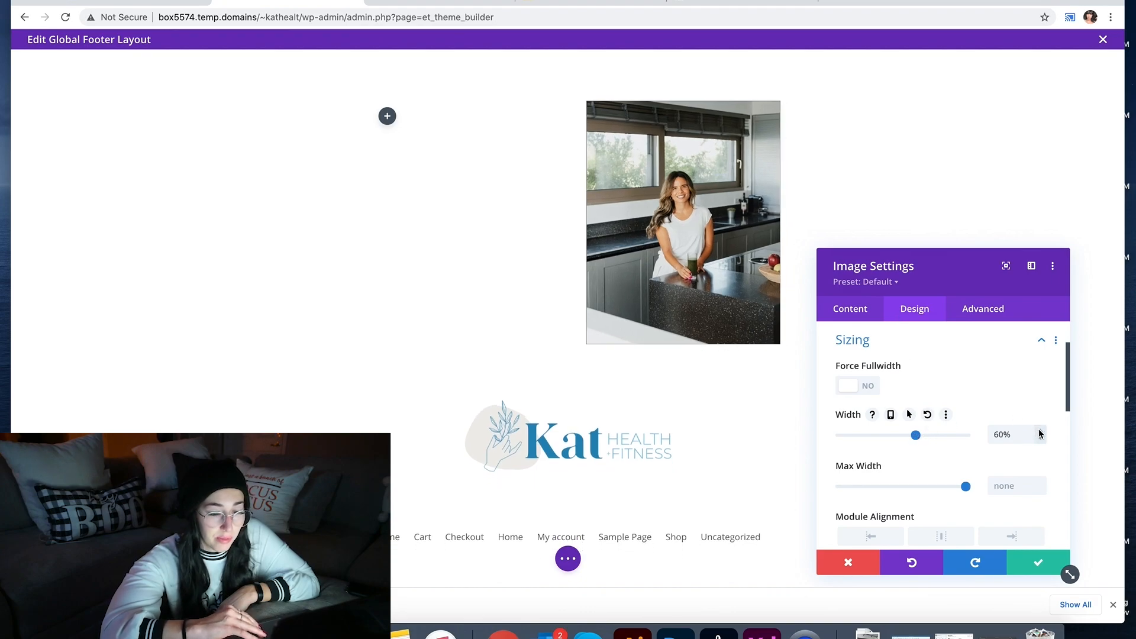
{"action": "left_click", "coordinate": [1040, 431]}
{"action": "left_click", "coordinate": [1040, 432]}
{"action": "left_click", "coordinate": [1040, 431]}
{"action": "left_click", "coordinate": [1040, 431]}
{"action": "left_click", "coordinate": [1040, 431]}
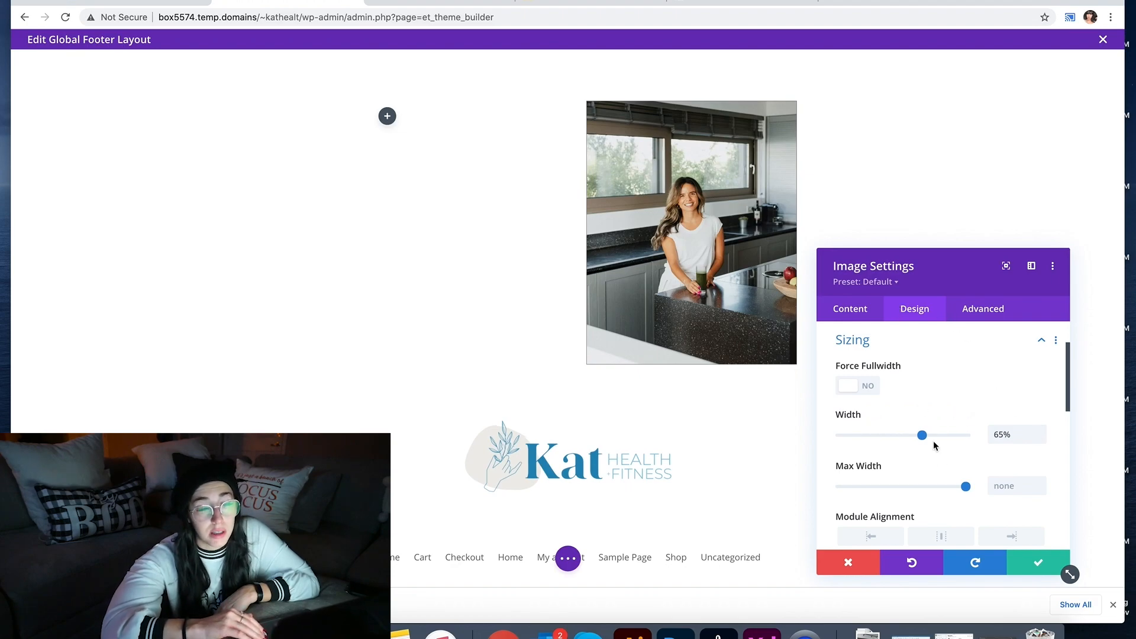
{"action": "scroll", "coordinate": [929, 426], "scroll_direction": "down", "scroll_amount": 1}
{"action": "left_click", "coordinate": [1010, 494]}
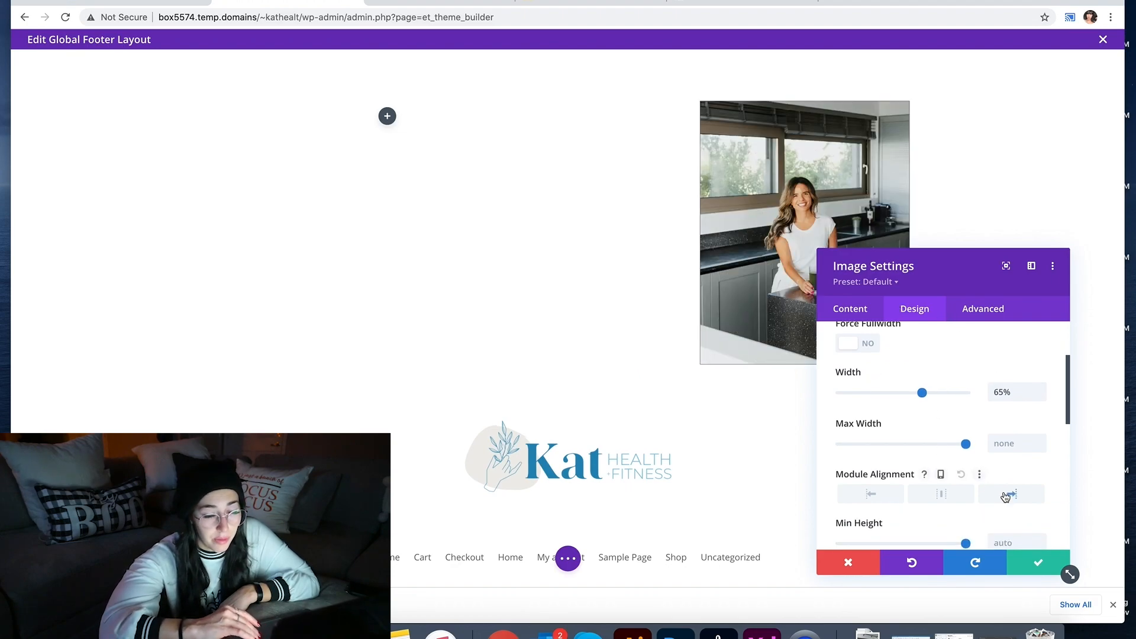
{"action": "left_click", "coordinate": [1045, 555]}
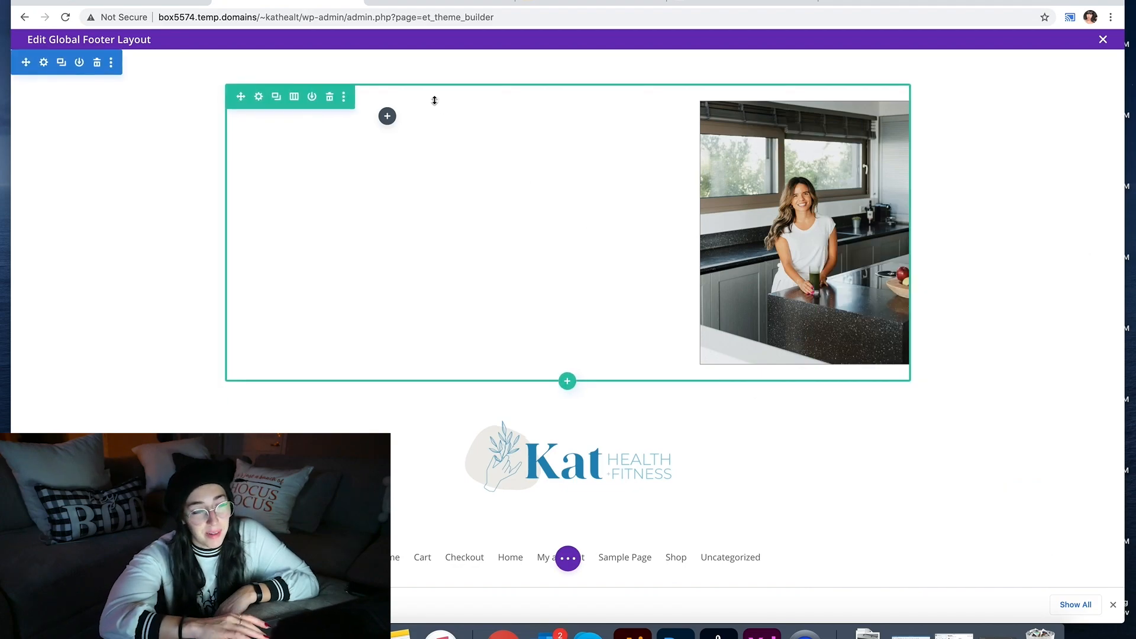
Step: Insert a Text module ('te') into the empty left column beside the kitchen photo
{"action": "left_click", "coordinate": [386, 116]}
{"action": "type", "text": "te"}
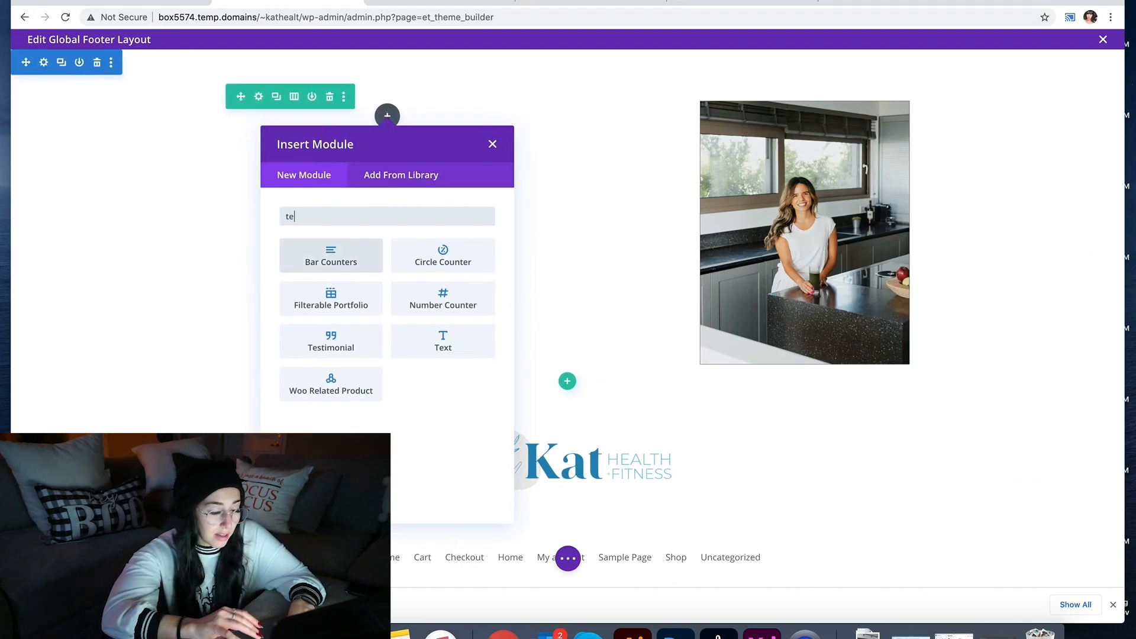
{"action": "left_click", "coordinate": [442, 341]}
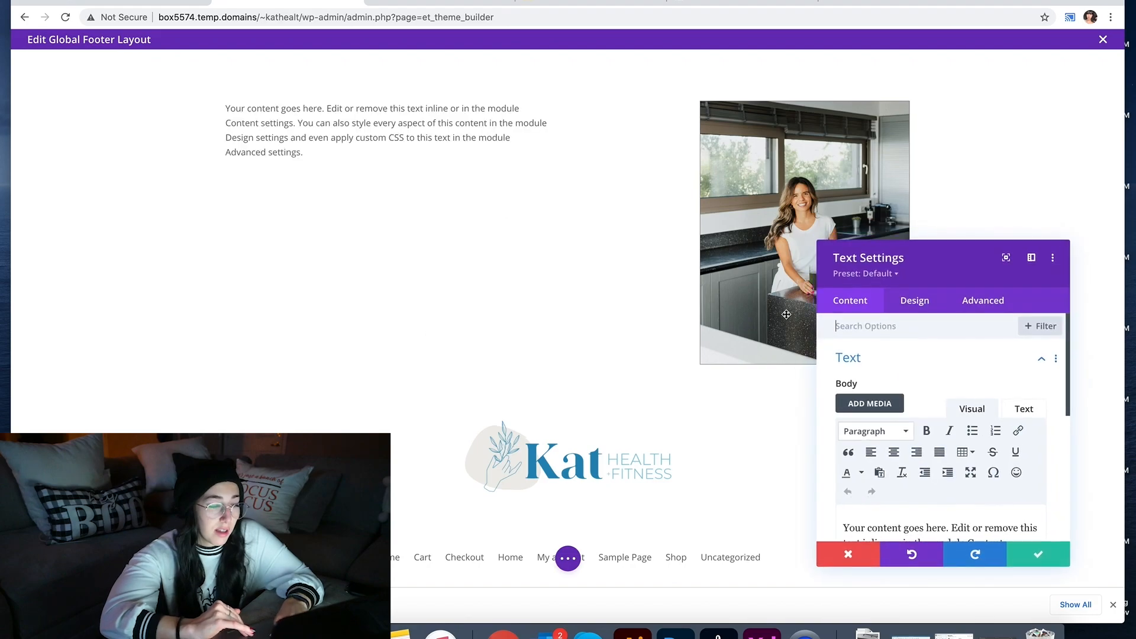
{"action": "left_click", "coordinate": [762, 633]}
{"action": "left_click", "coordinate": [623, 401]}
Step: Replace the placeholder copy with the 'Our purpose in life is to THRIVE…' statement copied from the email
{"action": "double_click", "coordinate": [623, 403]}
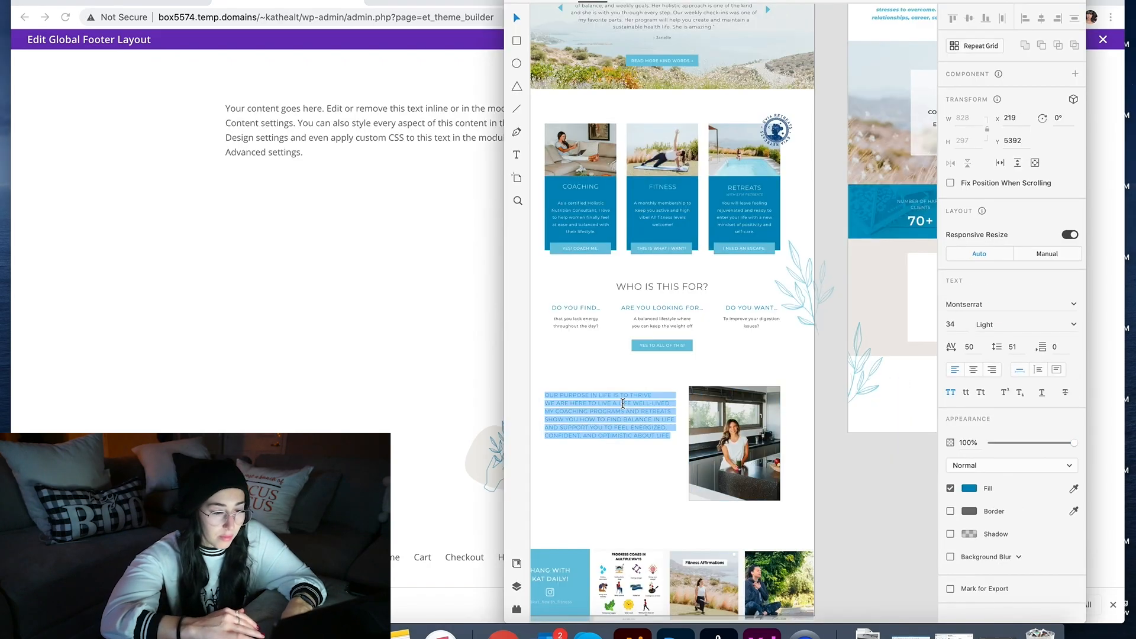
{"action": "left_click", "coordinate": [298, 149]}
{"action": "triple_click", "coordinate": [303, 123]}
{"action": "left_click", "coordinate": [400, 7]}
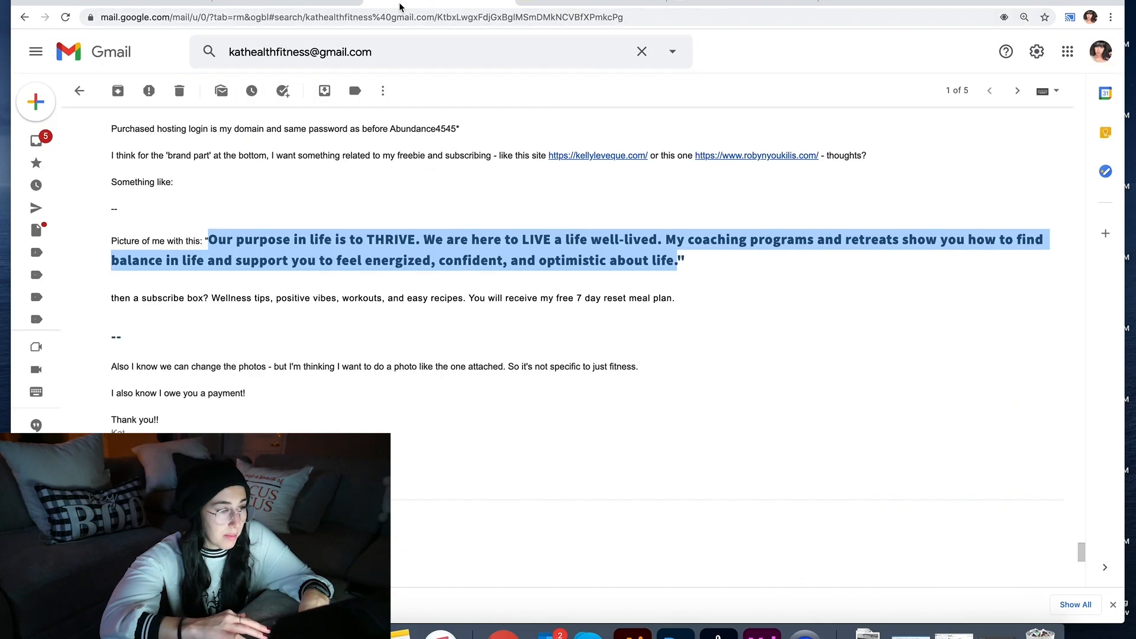
{"action": "left_click", "coordinate": [285, 7]}
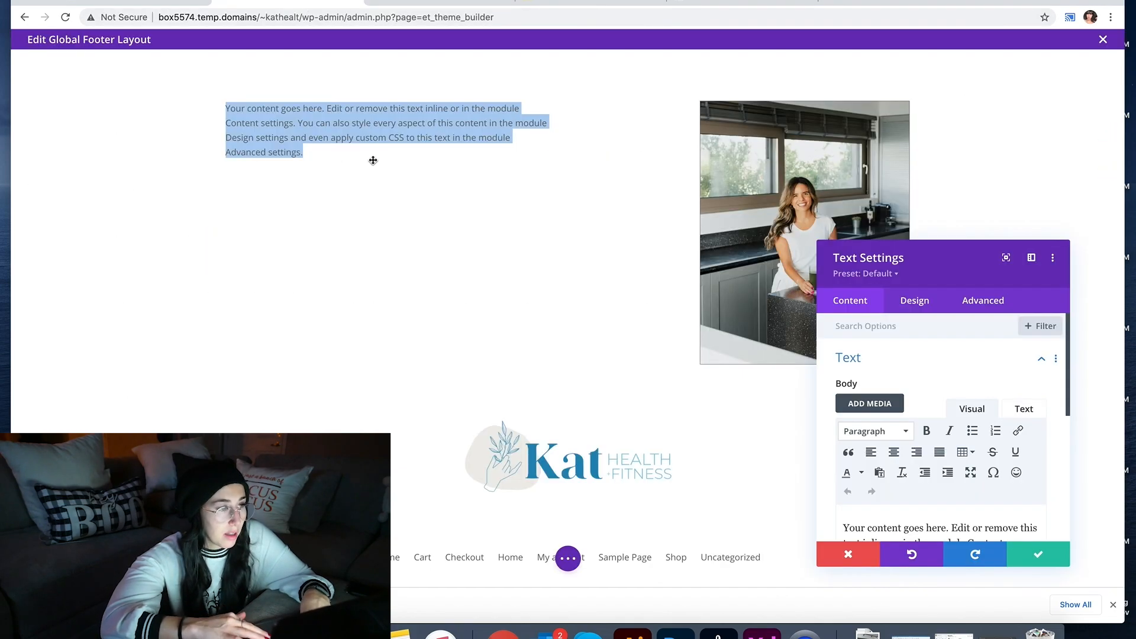
{"action": "scroll", "coordinate": [859, 477], "scroll_direction": "down", "scroll_amount": 3}
{"action": "key", "text": "ctrl+a"}
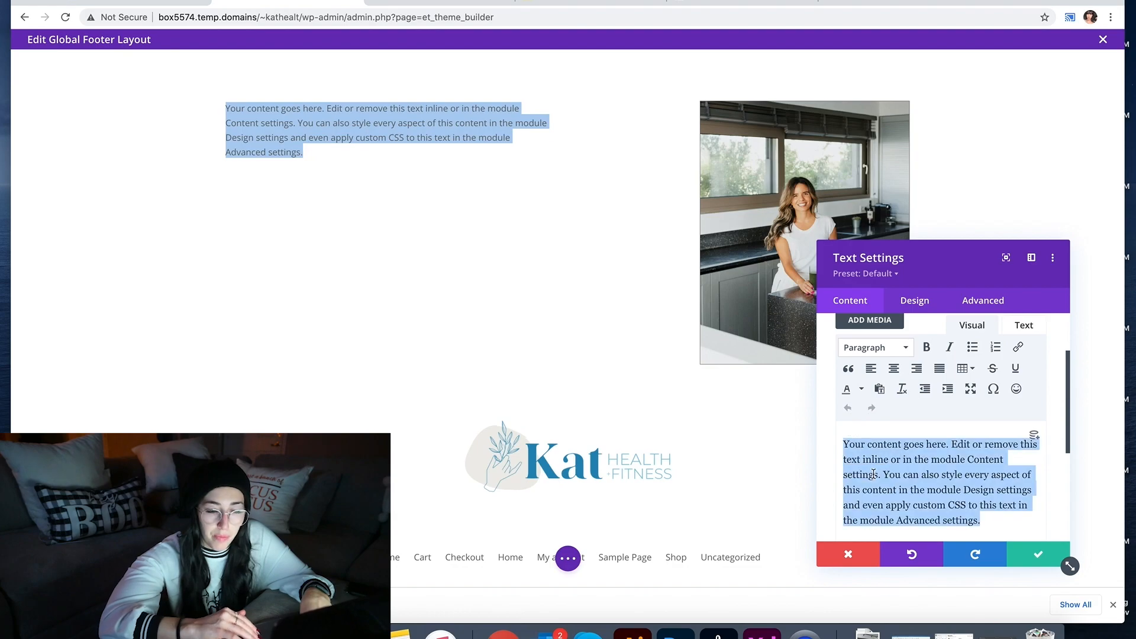
{"action": "type", "text": "Our purpose in life is to THRIVE. We are here to LIVE a life well-lived. My coaching programs and retreats show you how to find balance in life and support you to feel energized, confident, and optimistic about life."}
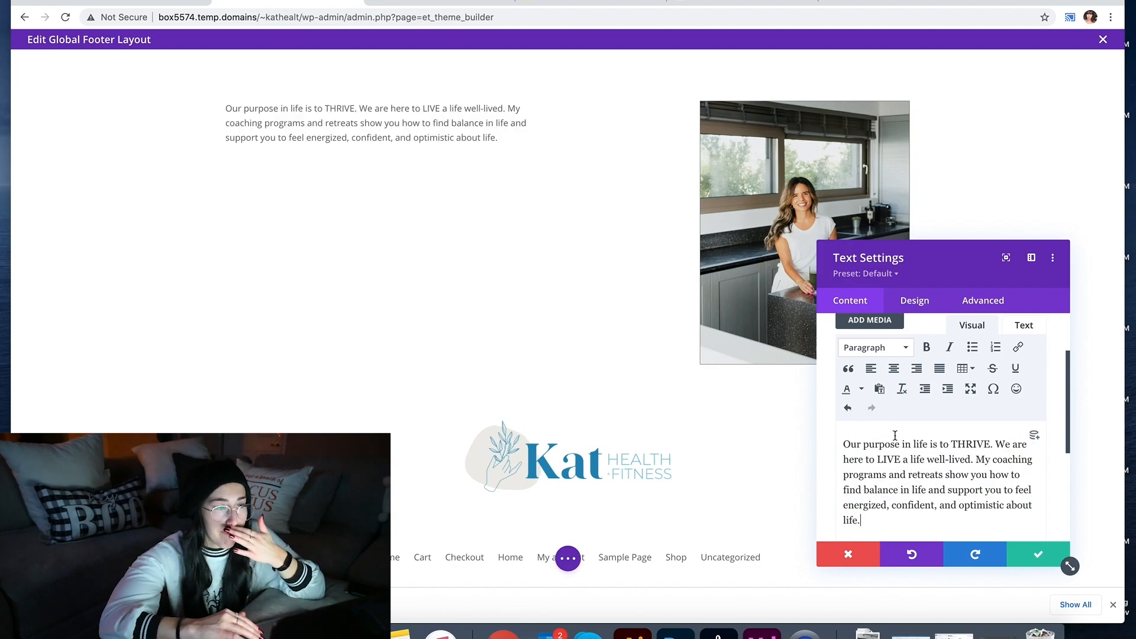
{"action": "double_click", "coordinate": [892, 453]}
{"action": "left_click", "coordinate": [892, 453]}
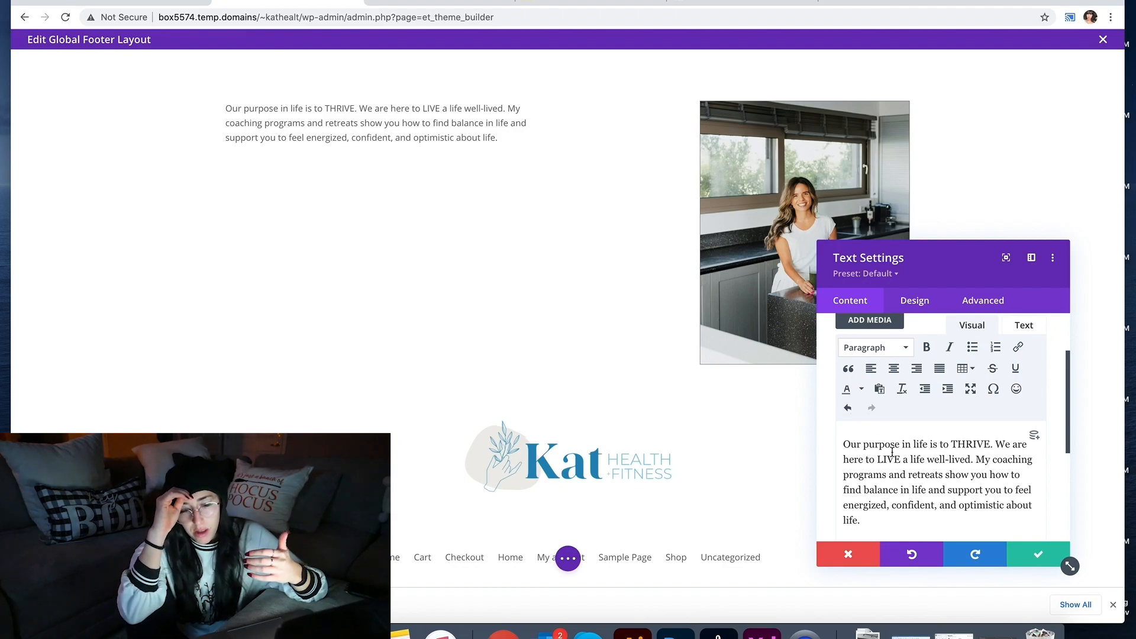
{"action": "key", "text": "ctrl+a"}
{"action": "left_click", "coordinate": [888, 349]}
Step: Format the purpose statement as a smaller heading level, Heading 3
{"action": "left_click", "coordinate": [903, 424]}
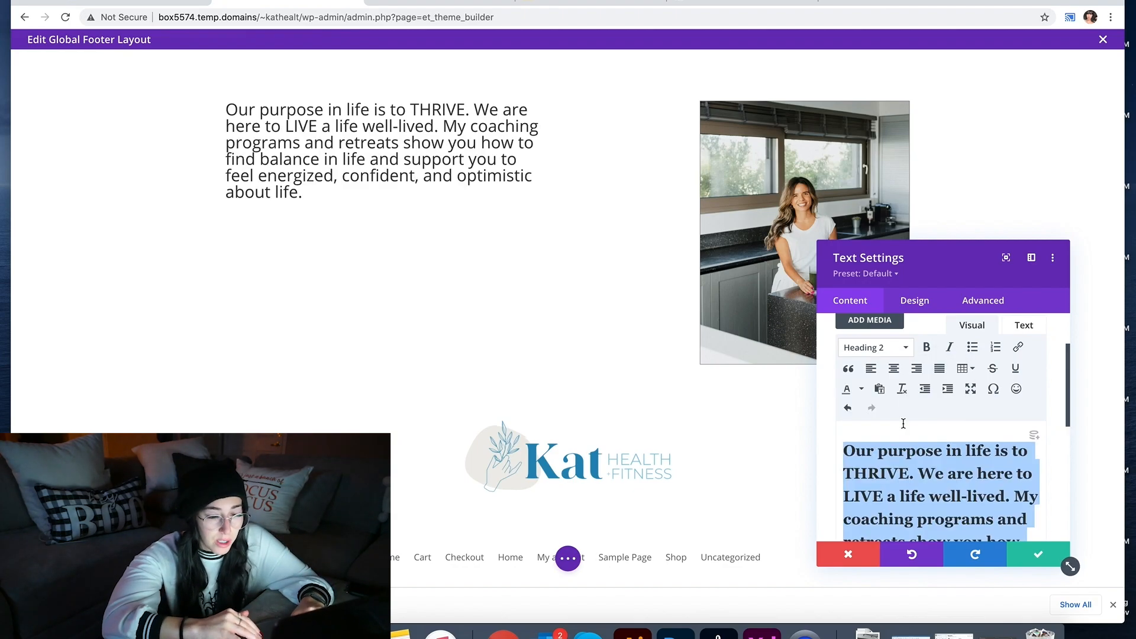
{"action": "left_click", "coordinate": [898, 351]}
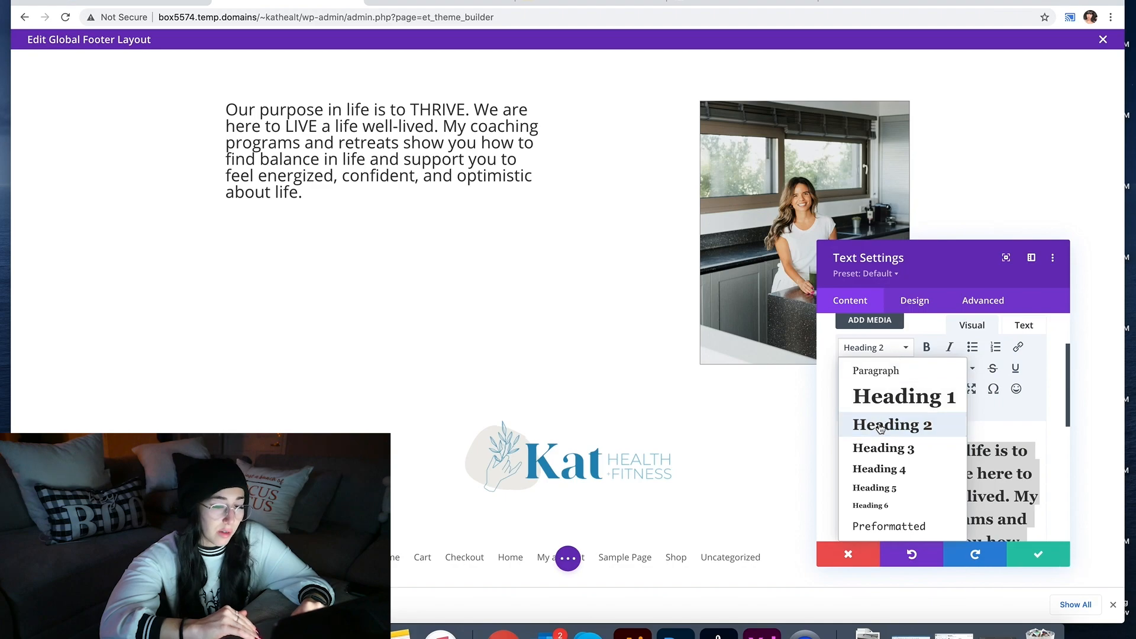
{"action": "left_click", "coordinate": [880, 426]}
Step: Set the Heading 3 text font to Montserrat Light, leaving all caps off
{"action": "left_click", "coordinate": [916, 301]}
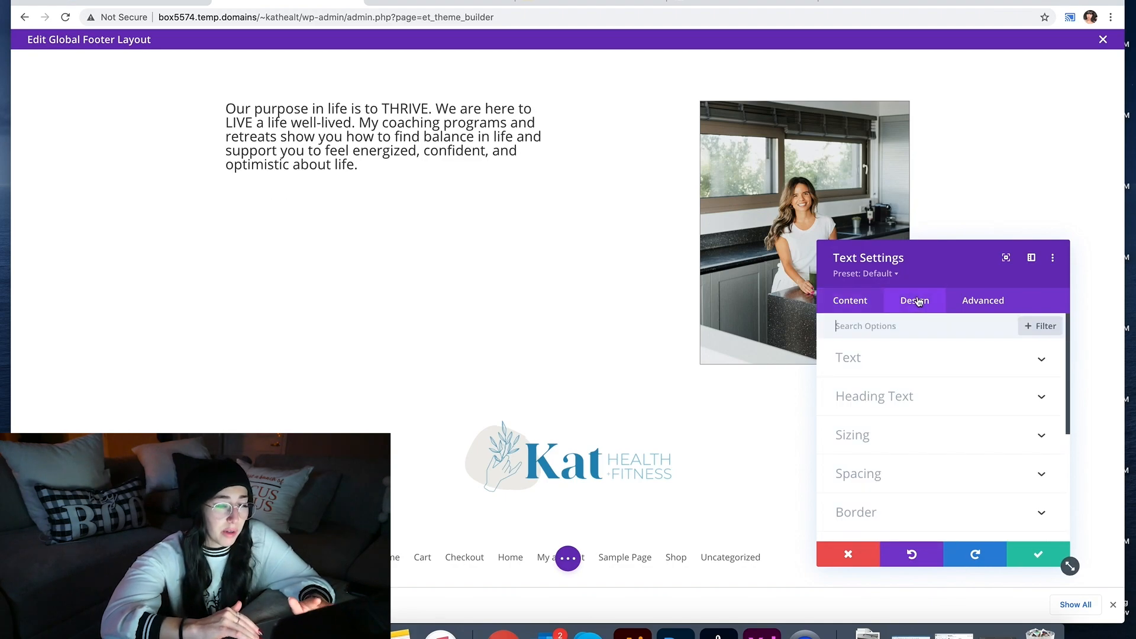
{"action": "left_click", "coordinate": [895, 412]}
{"action": "left_click", "coordinate": [935, 365]}
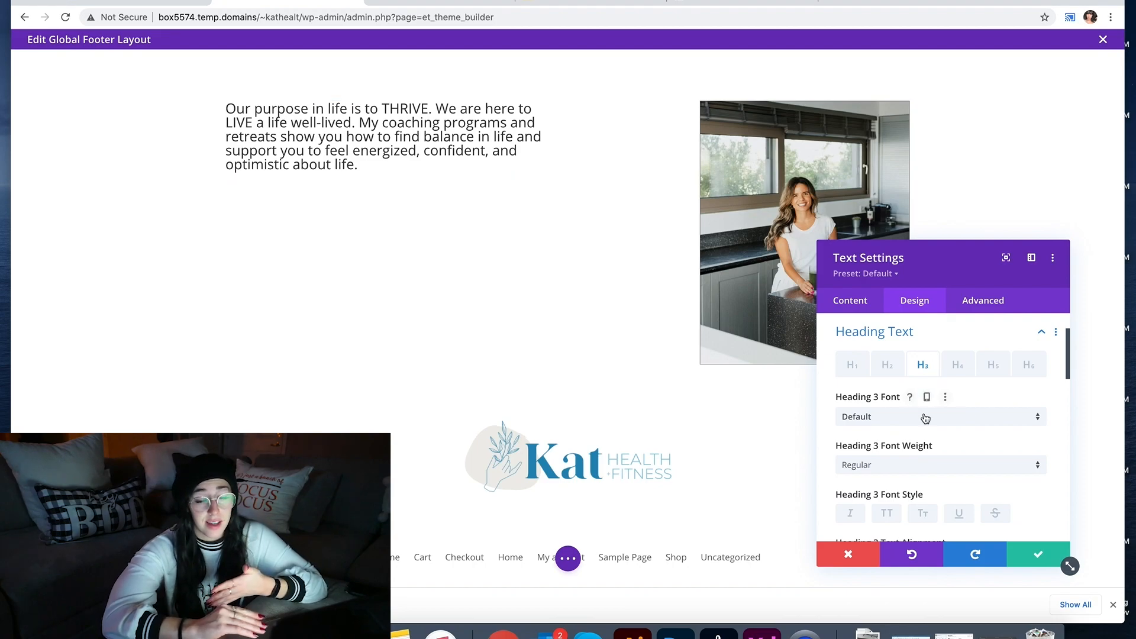
{"action": "left_click", "coordinate": [926, 417]}
{"action": "left_click", "coordinate": [943, 163]}
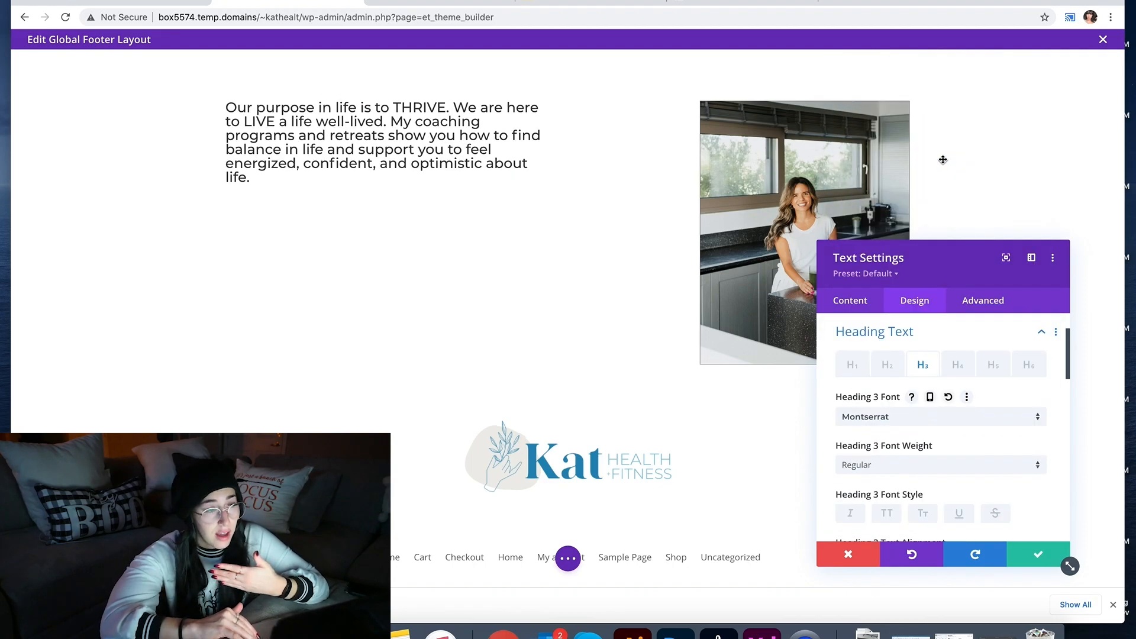
{"action": "left_click", "coordinate": [872, 474]}
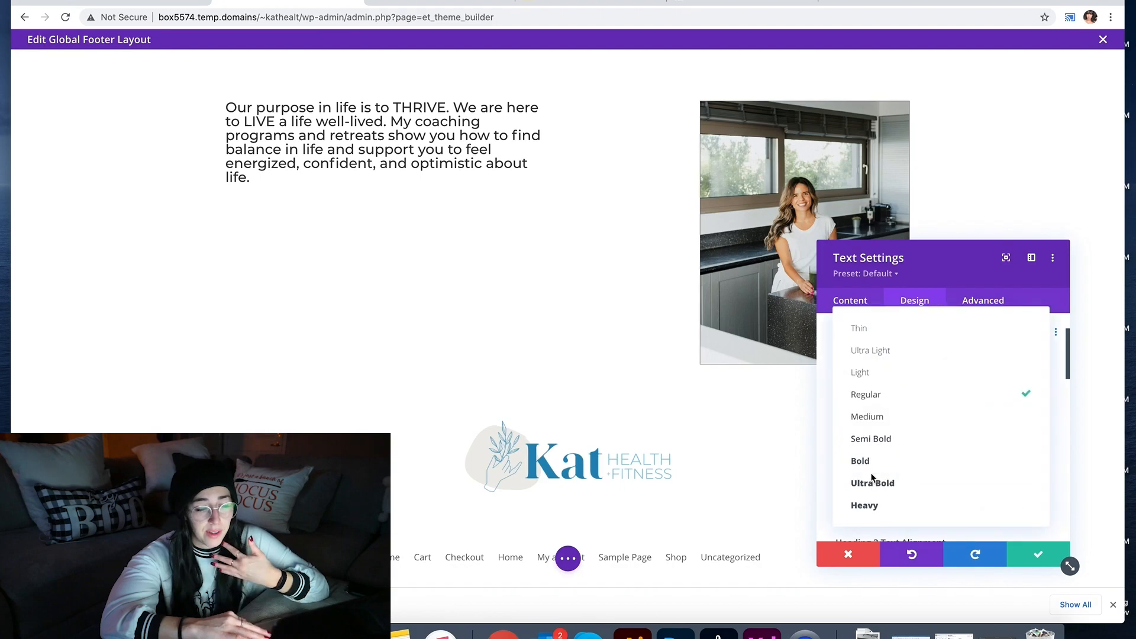
{"action": "left_click", "coordinate": [880, 380]}
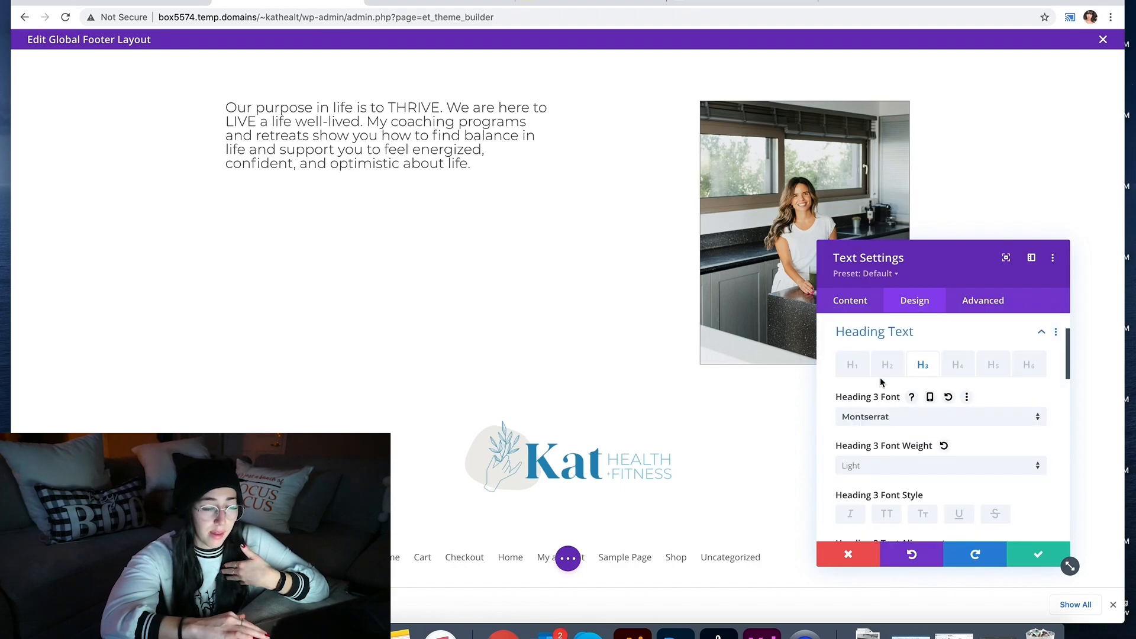
{"action": "left_click", "coordinate": [886, 512]}
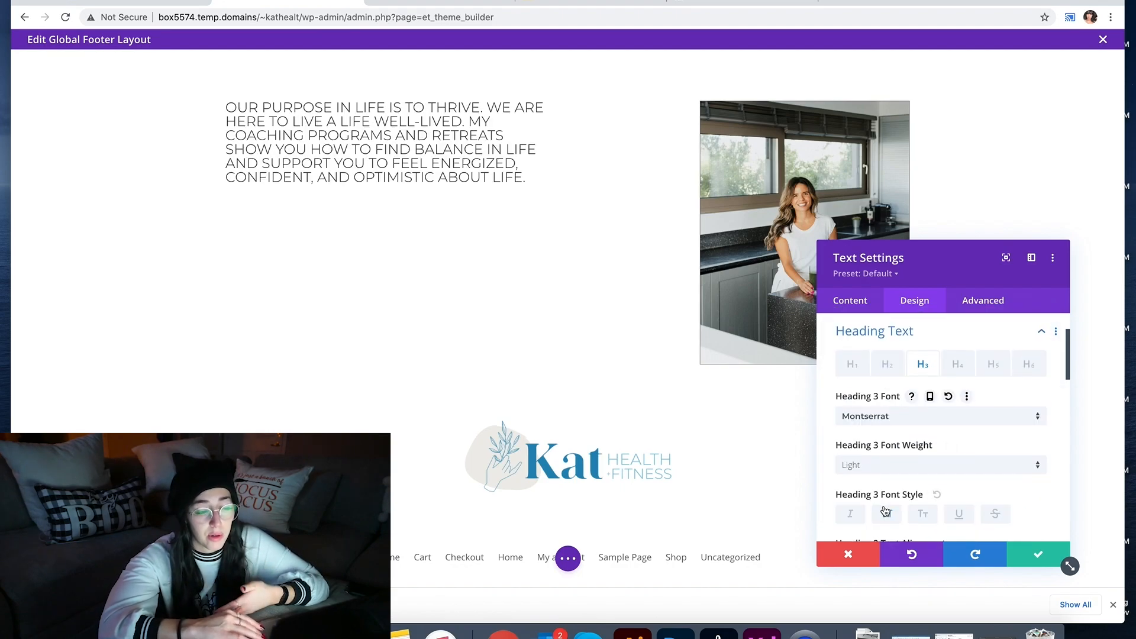
{"action": "left_click", "coordinate": [886, 513]}
Step: Set the heading text size to 25px and line height to 1.5em
{"action": "scroll", "coordinate": [884, 509], "scroll_direction": "down", "scroll_amount": 3}
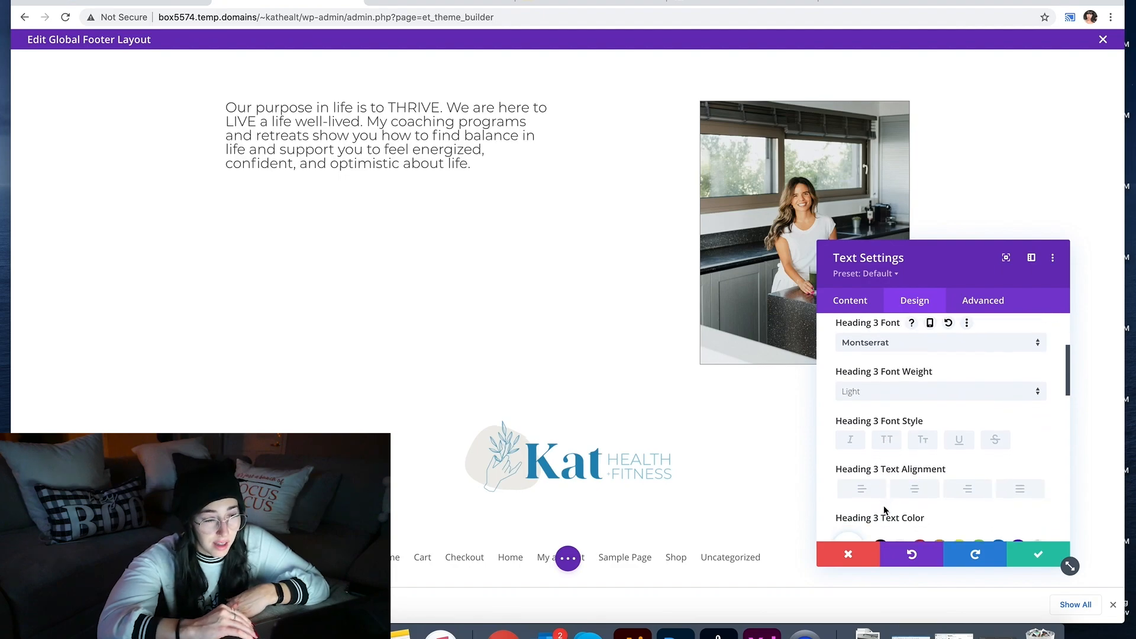
{"action": "scroll", "coordinate": [883, 505], "scroll_direction": "down", "scroll_amount": 2}
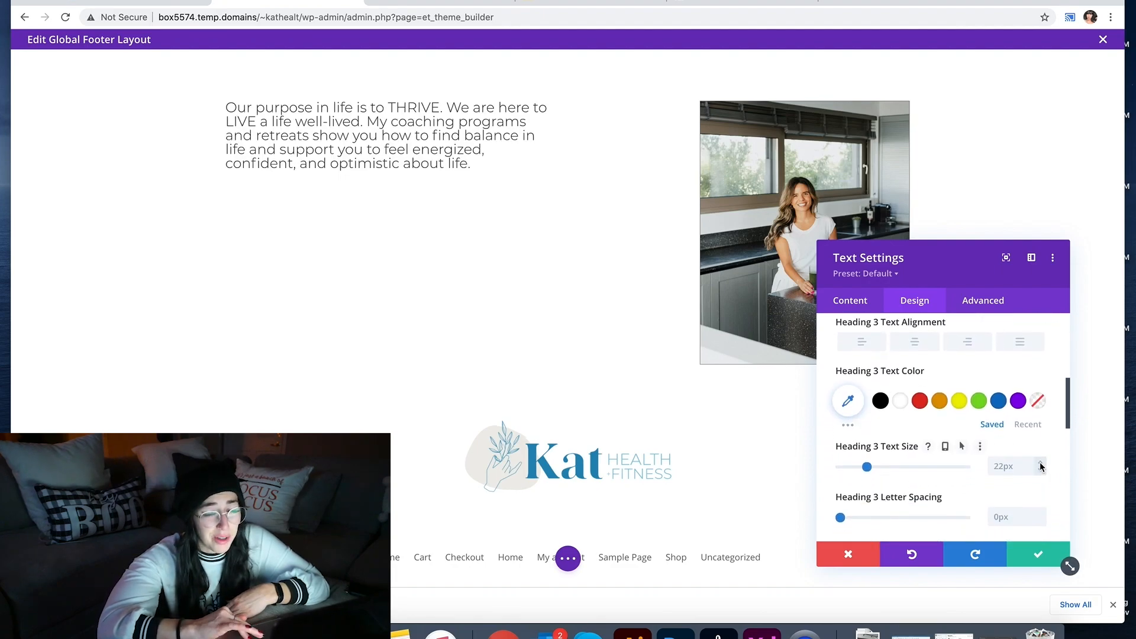
{"action": "left_click", "coordinate": [1040, 465]}
{"action": "left_click", "coordinate": [1040, 463]}
{"action": "left_click", "coordinate": [1040, 463]}
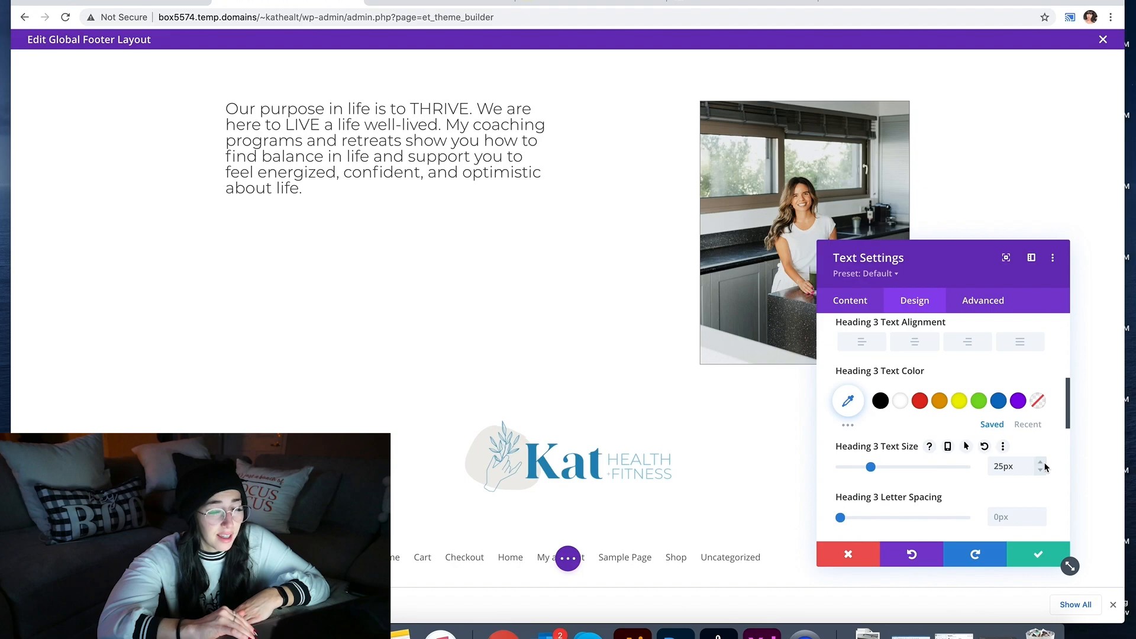
{"action": "scroll", "coordinate": [1035, 517], "scroll_direction": "down", "scroll_amount": 3}
{"action": "left_click", "coordinate": [1040, 461]}
{"action": "left_click", "coordinate": [1040, 461]}
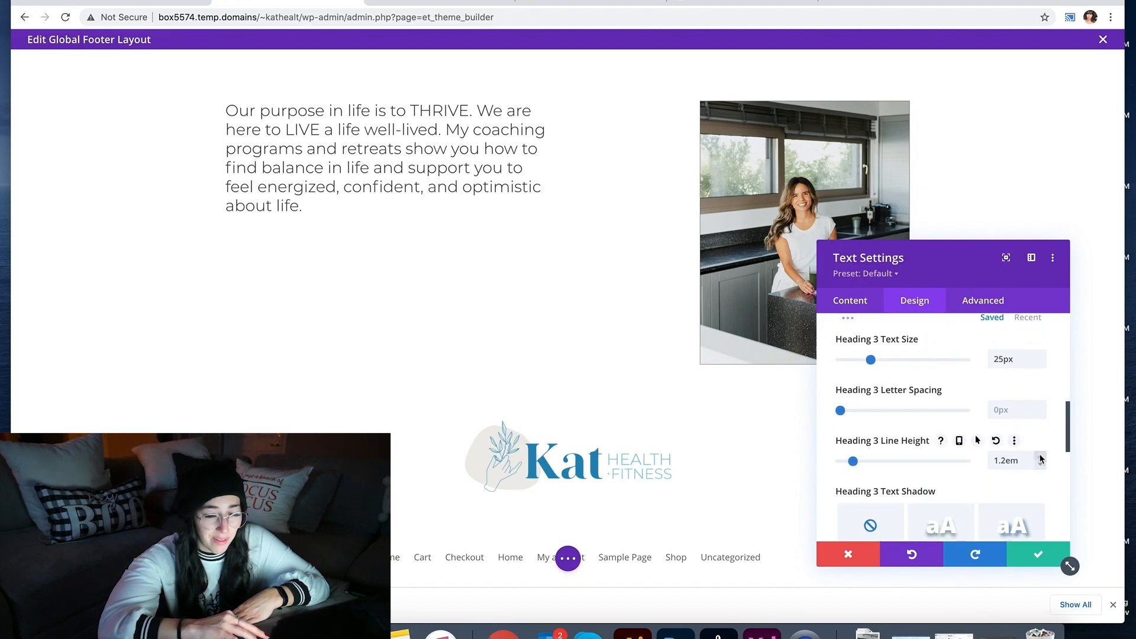
{"action": "left_click", "coordinate": [1040, 460]}
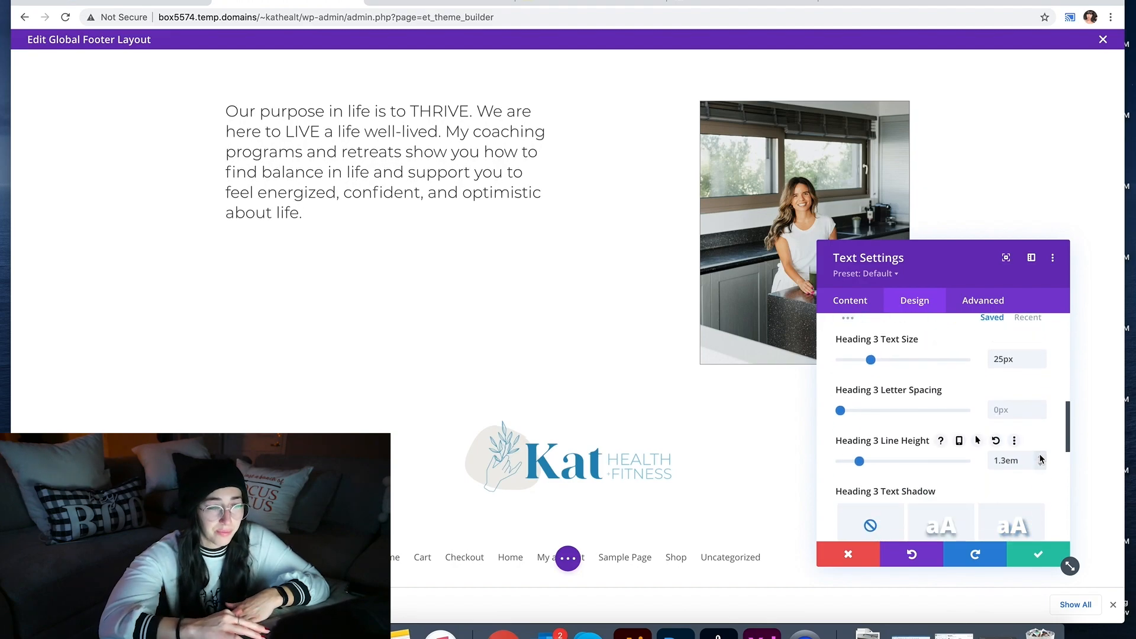
{"action": "left_click", "coordinate": [1040, 459]}
{"action": "left_click", "coordinate": [1040, 459]}
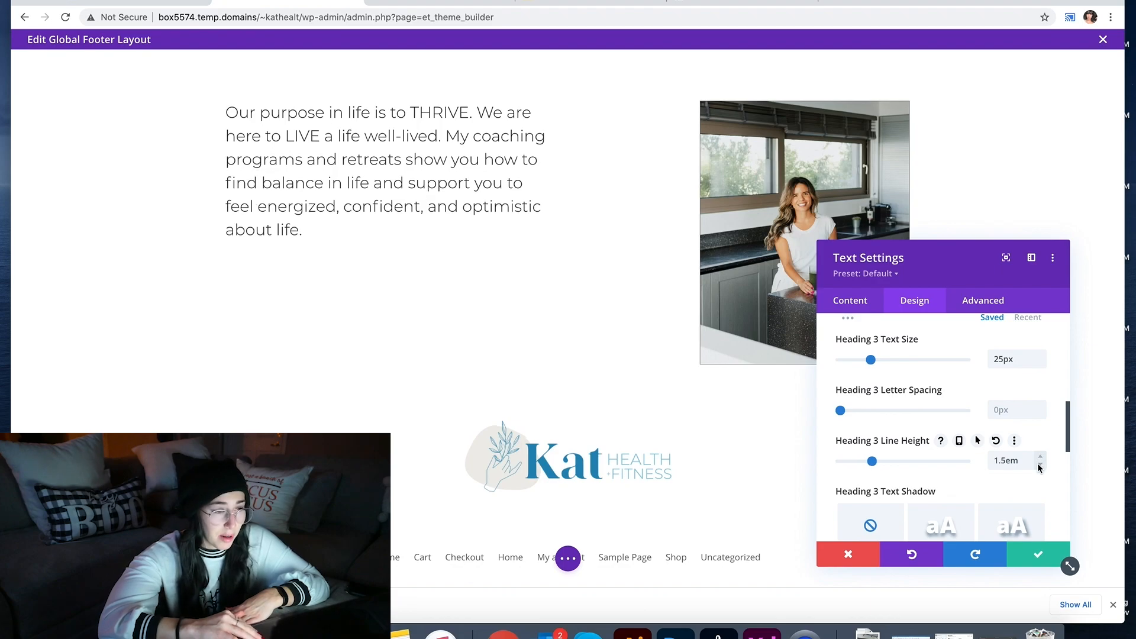
Step: Colour the statement brand blue #248BB9 from Recent colours and close the text settings
{"action": "scroll", "coordinate": [1039, 468], "scroll_direction": "down", "scroll_amount": 4}
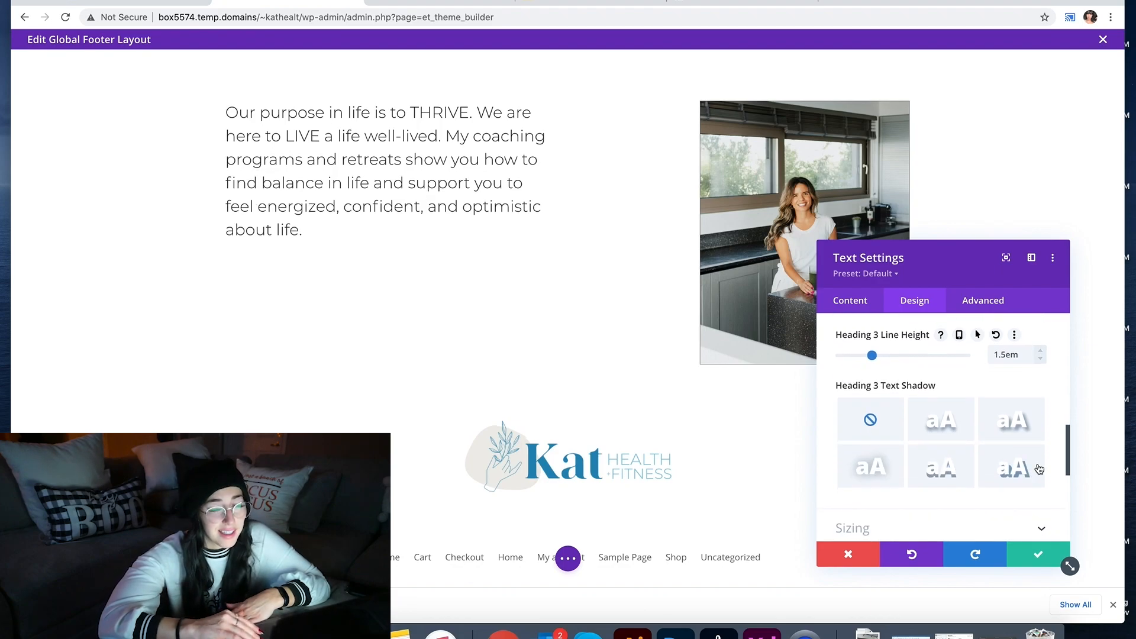
{"action": "scroll", "coordinate": [1039, 468], "scroll_direction": "up", "scroll_amount": 5}
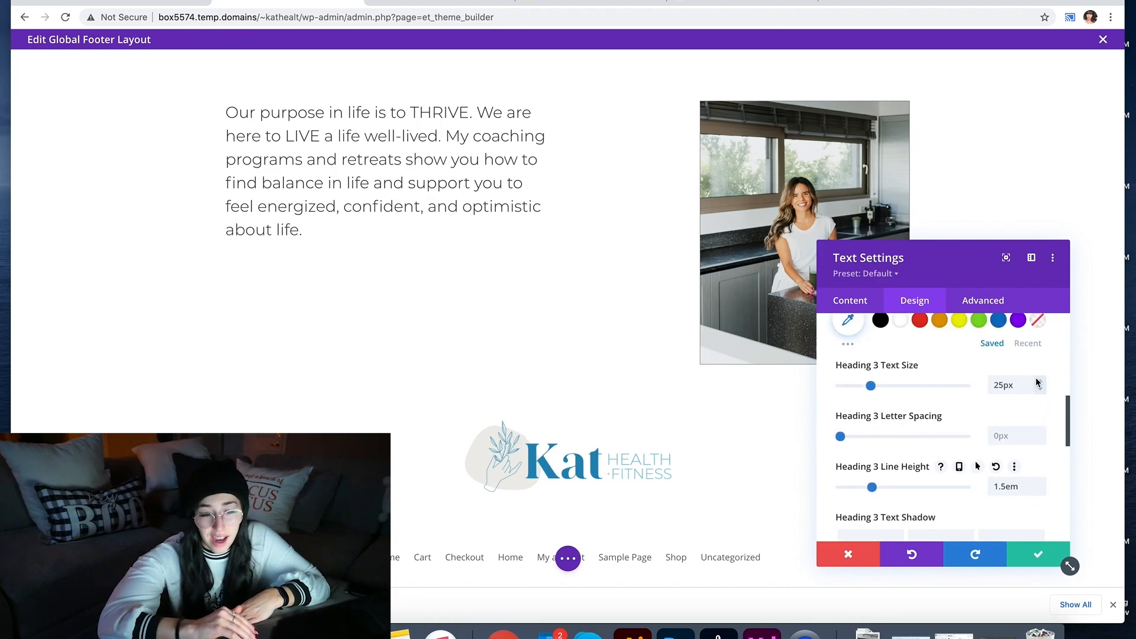
{"action": "left_click", "coordinate": [1035, 343]}
{"action": "scroll", "coordinate": [1035, 340], "scroll_direction": "up", "scroll_amount": 2}
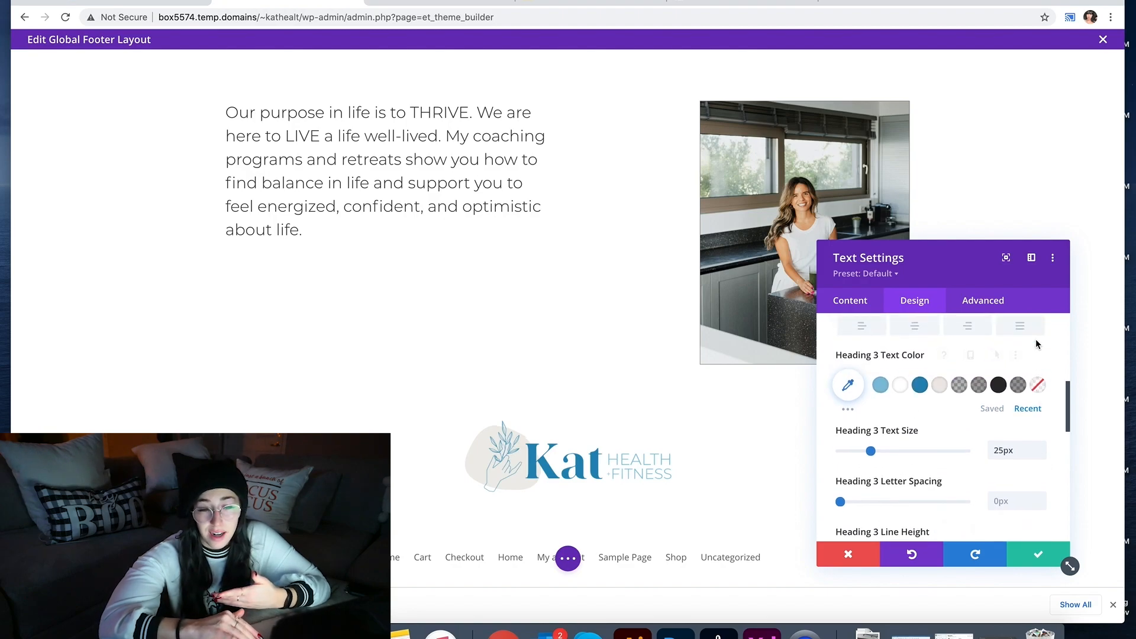
{"action": "left_click", "coordinate": [921, 384]}
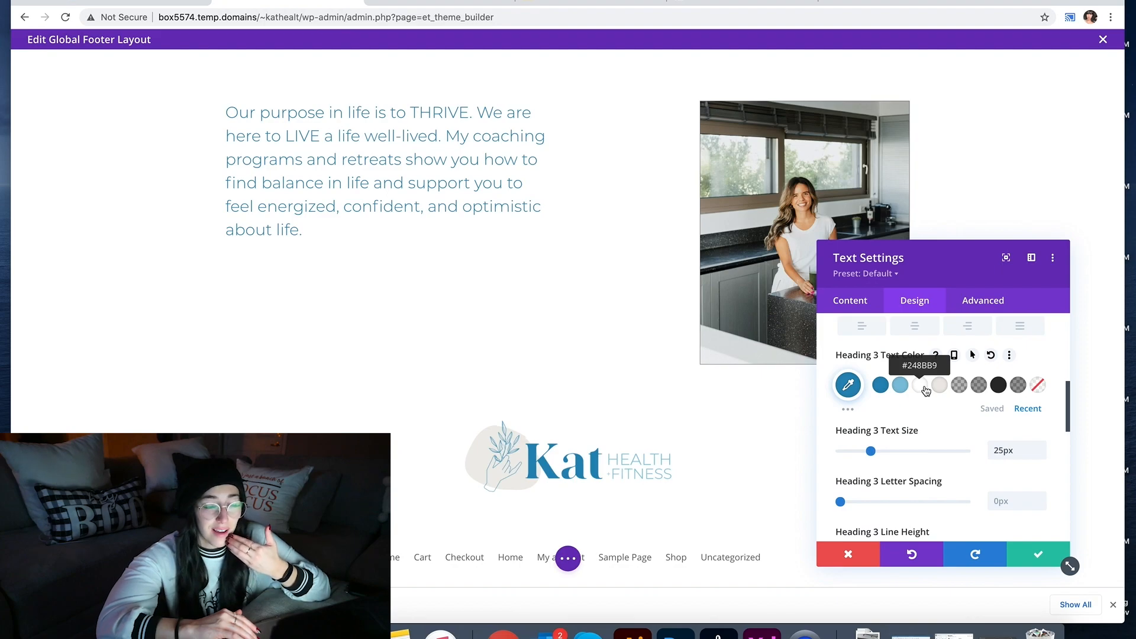
{"action": "scroll", "coordinate": [922, 414], "scroll_direction": "up", "scroll_amount": 5}
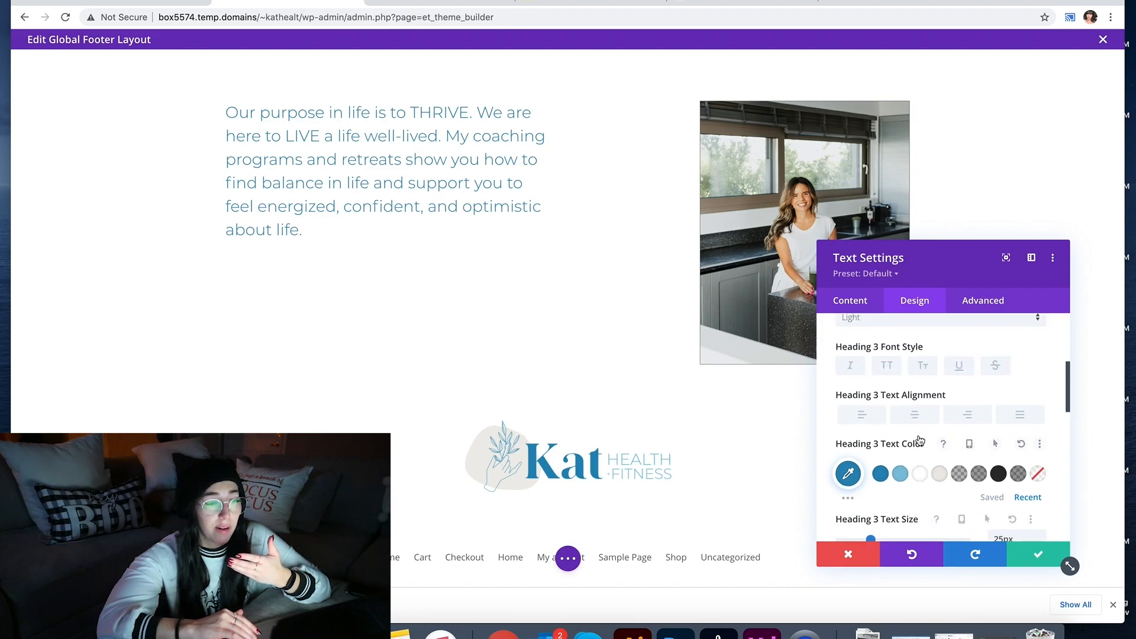
{"action": "scroll", "coordinate": [920, 438], "scroll_direction": "up", "scroll_amount": 2}
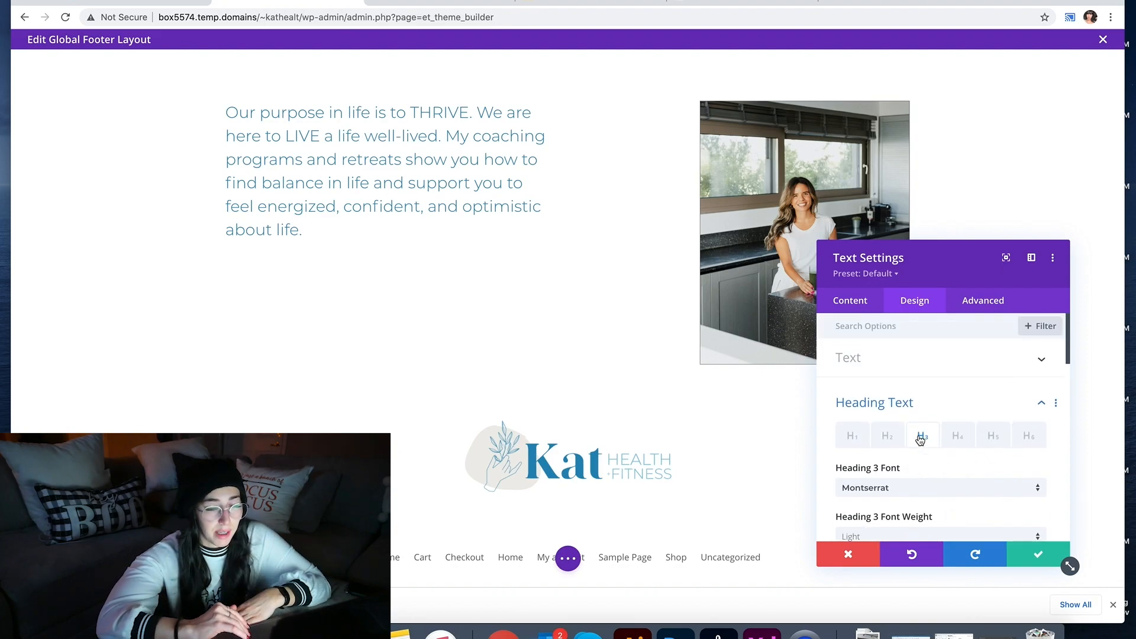
{"action": "left_click", "coordinate": [1013, 554]}
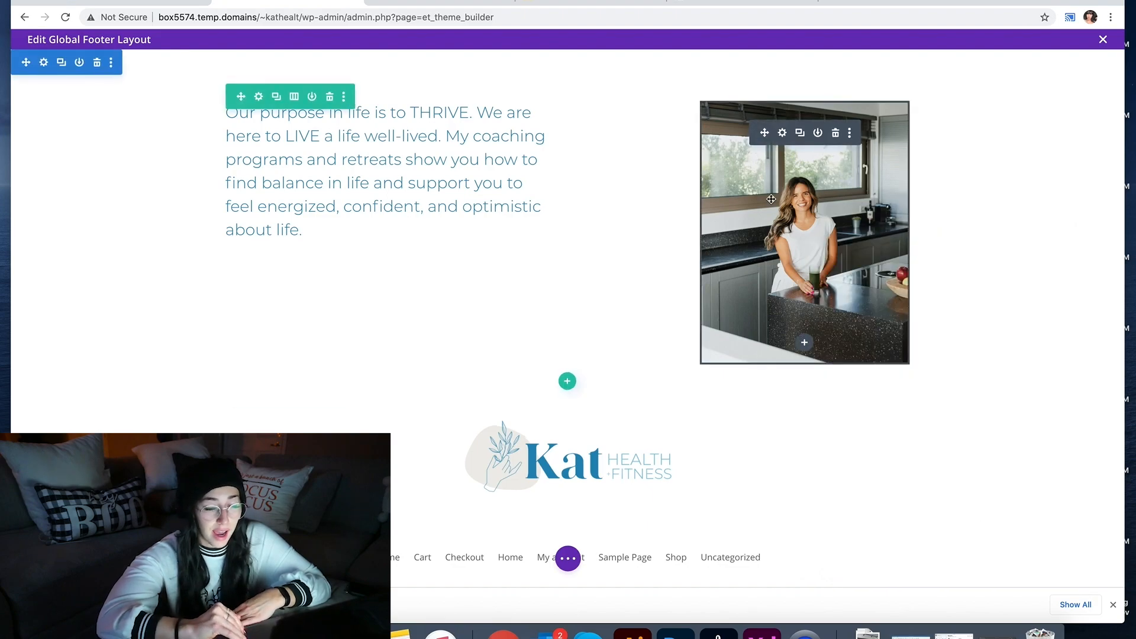
Step: Review the kitchen photo's alignment and image source, closing the media library unchanged
{"action": "left_click", "coordinate": [782, 134]}
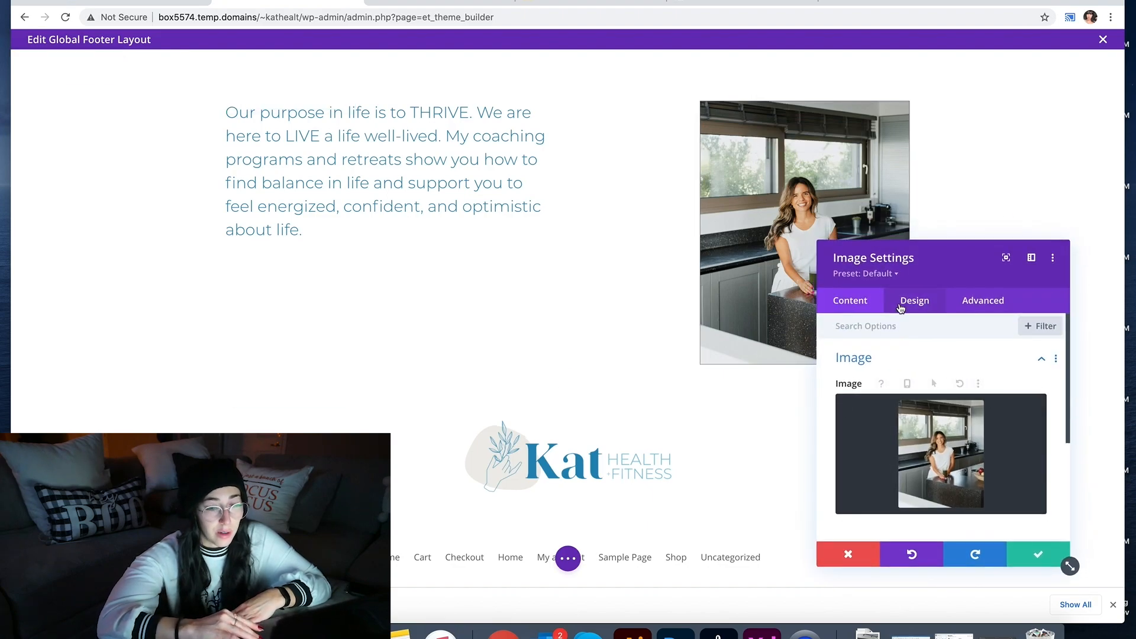
{"action": "left_click", "coordinate": [902, 305]}
{"action": "left_click", "coordinate": [875, 359]}
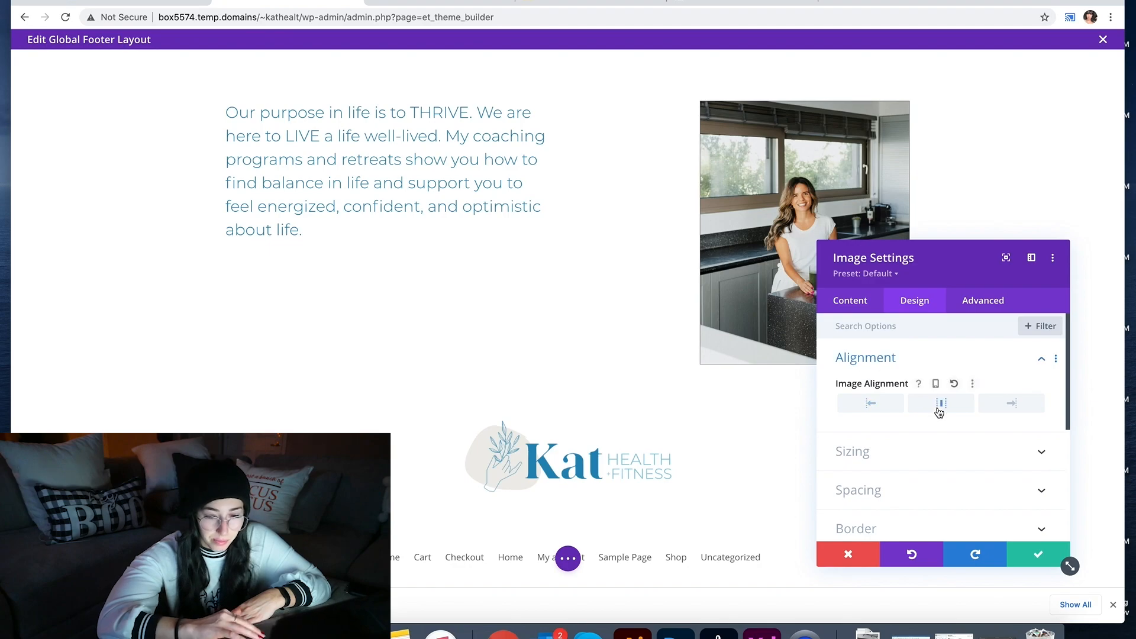
{"action": "left_click", "coordinate": [880, 308]}
{"action": "left_click", "coordinate": [872, 357]}
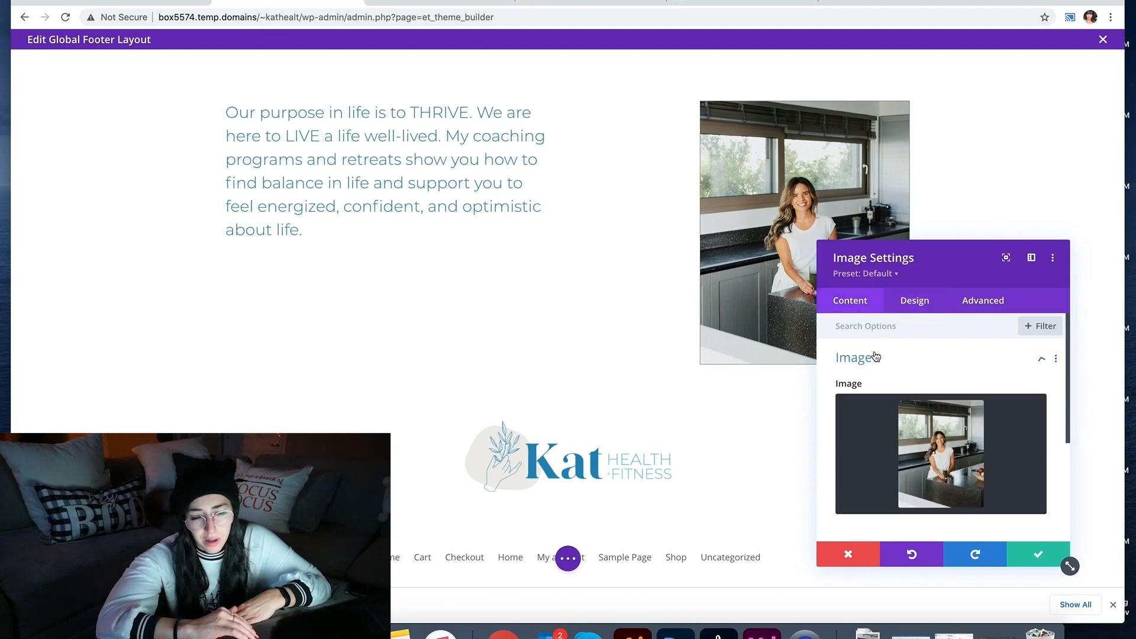
{"action": "left_click", "coordinate": [896, 418]}
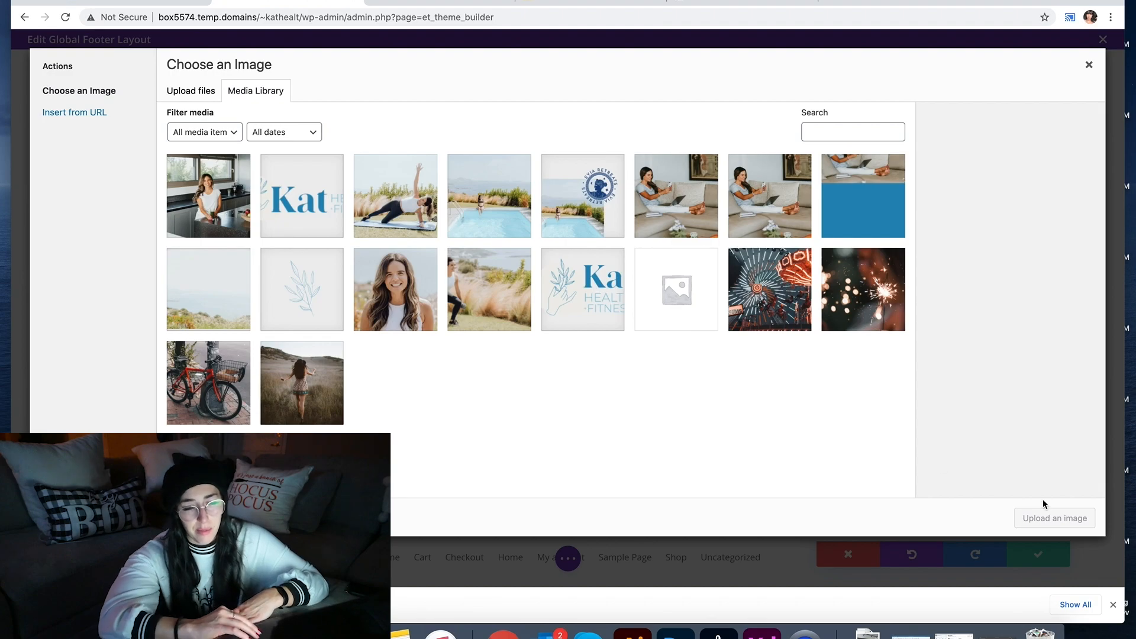
{"action": "left_click", "coordinate": [1088, 64]}
Step: Reset the photo's alignment to default, widen it to 80%, and save
{"action": "left_click", "coordinate": [905, 308]}
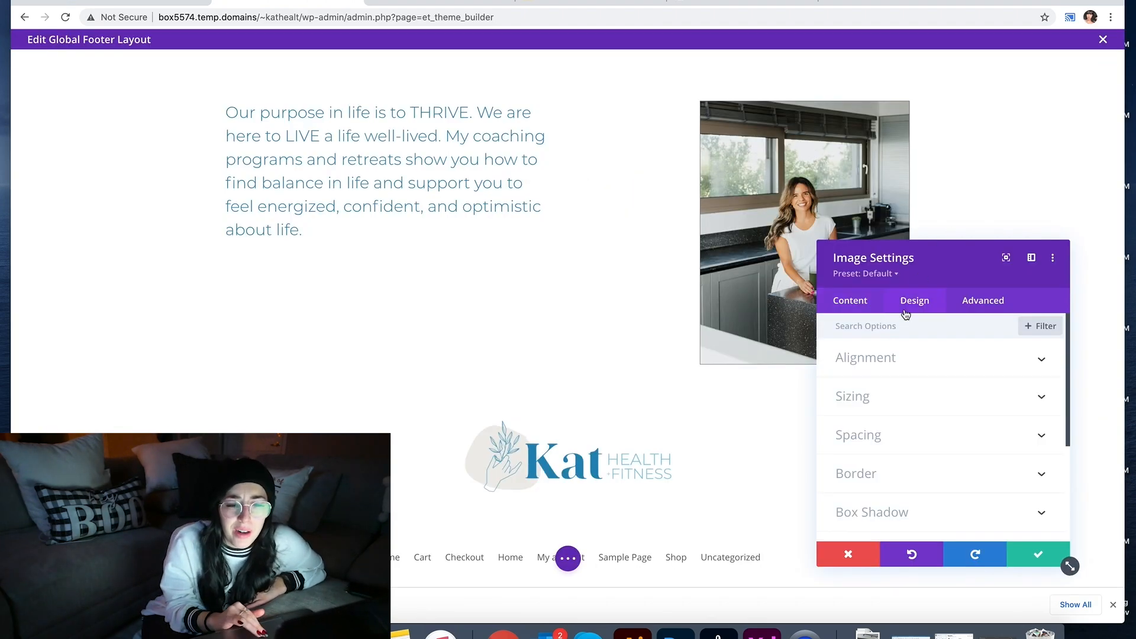
{"action": "left_click", "coordinate": [892, 371]}
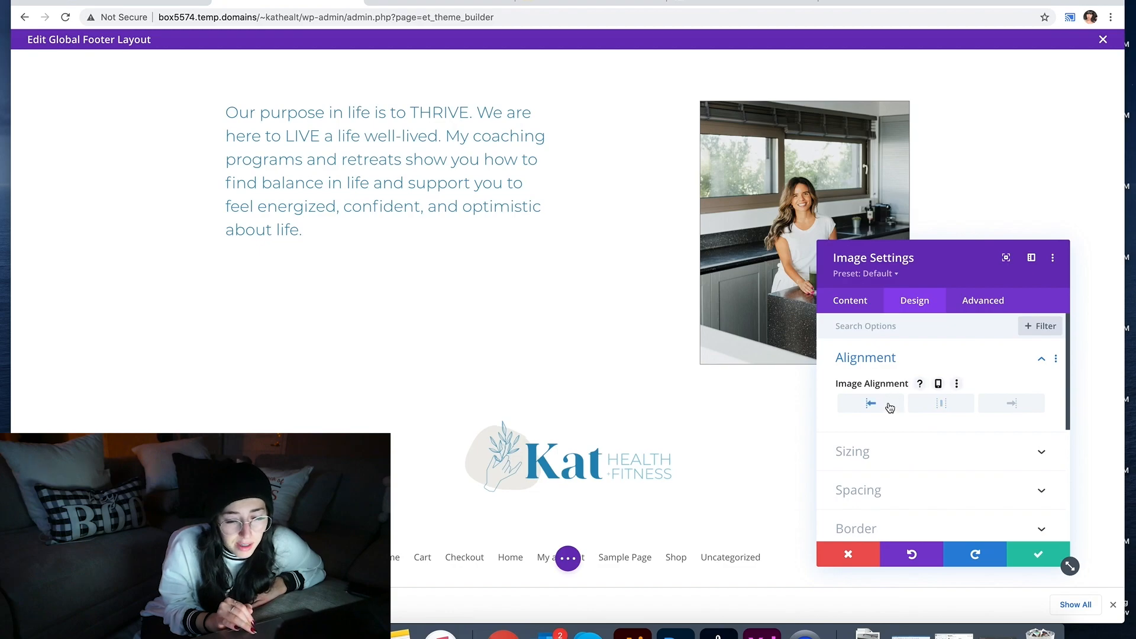
{"action": "left_click", "coordinate": [941, 408]}
{"action": "left_click", "coordinate": [916, 453]}
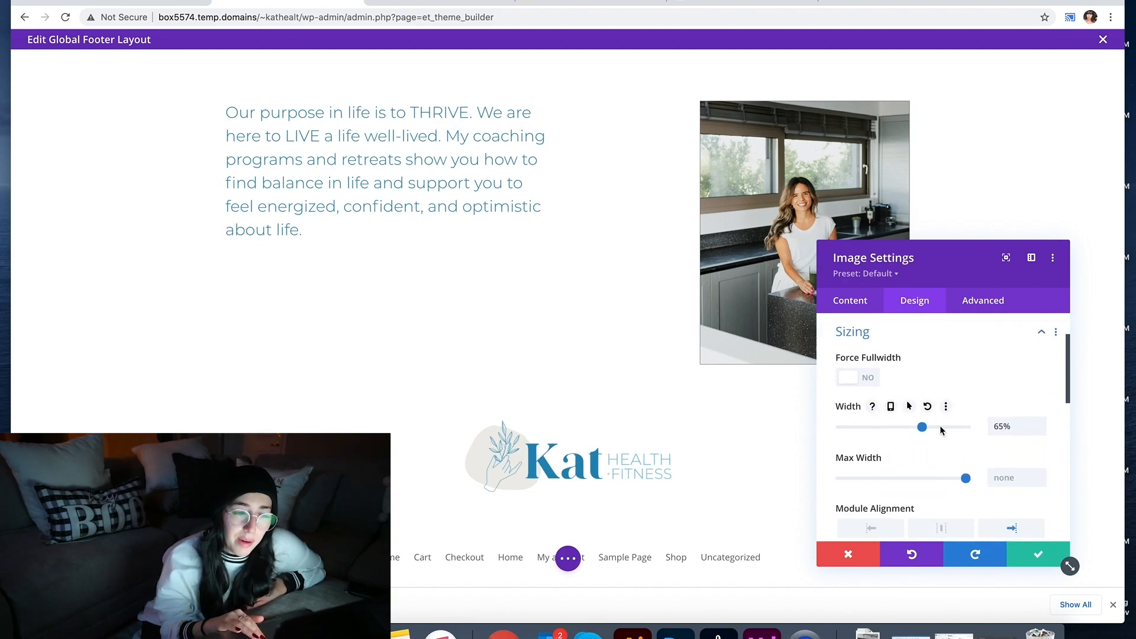
{"action": "left_click_drag", "start_coordinate": [925, 432], "coordinate": [942, 431]}
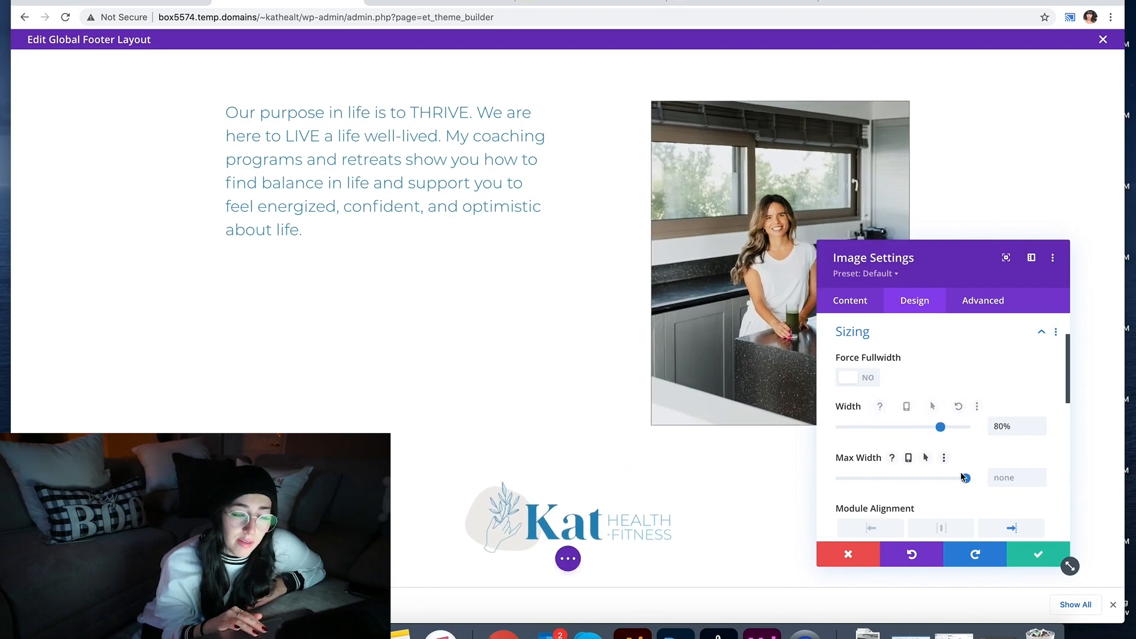
{"action": "scroll", "coordinate": [960, 471], "scroll_direction": "down", "scroll_amount": 1}
{"action": "left_click", "coordinate": [1014, 566]}
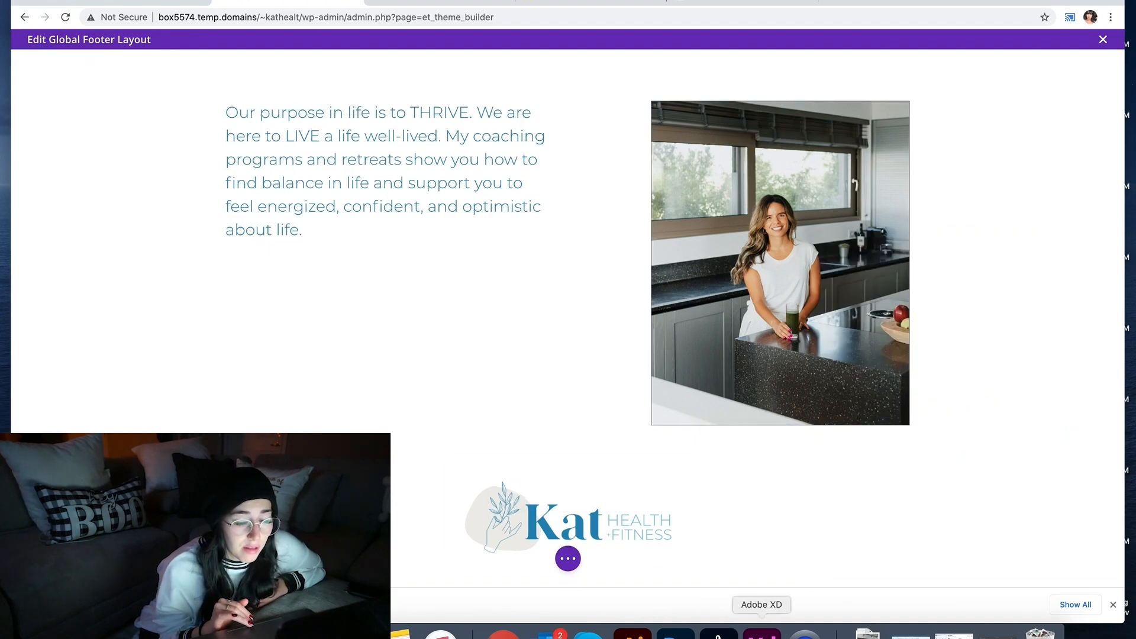
Step: In Adobe XD, select the kitchen photo and remove its border
{"action": "left_click", "coordinate": [762, 634]}
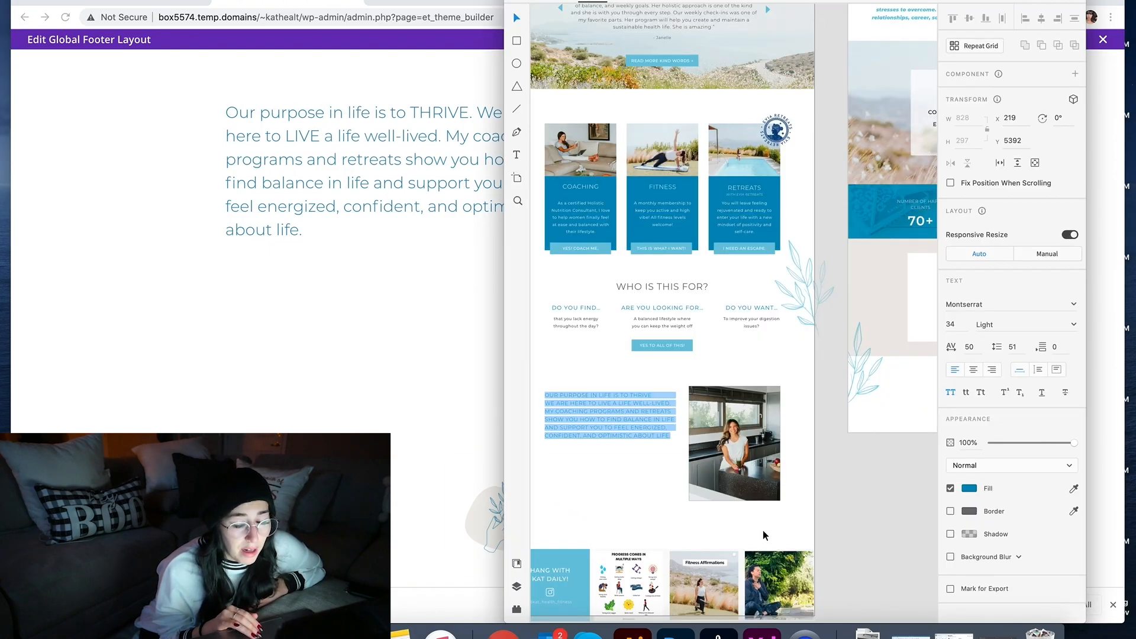
{"action": "key", "text": "Escape"}
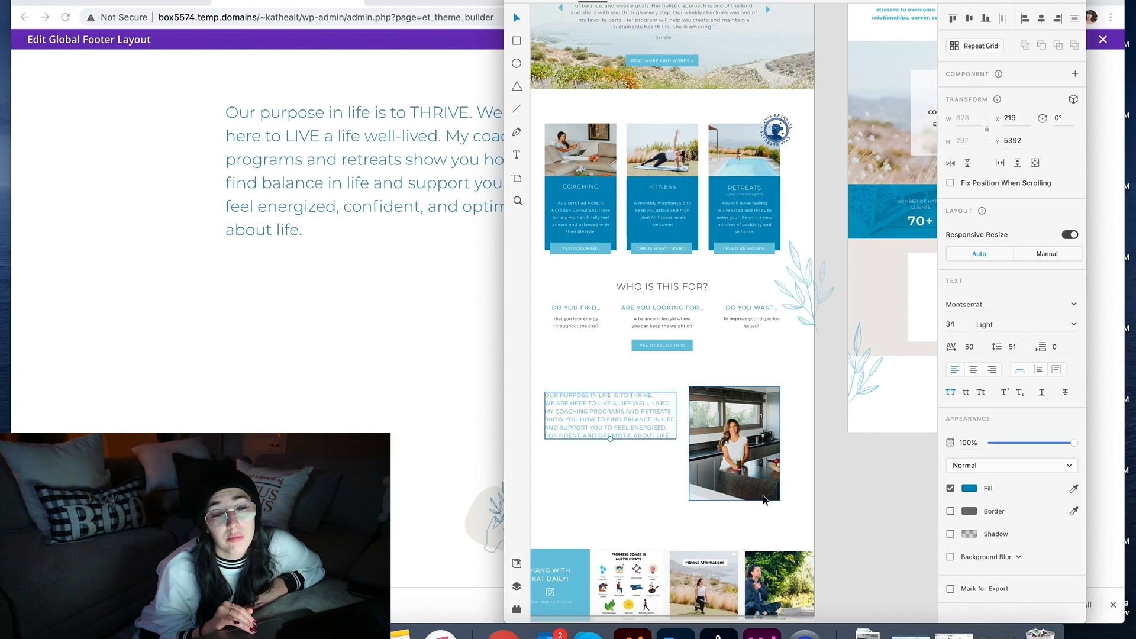
{"action": "left_click", "coordinate": [716, 488]}
{"action": "left_click", "coordinate": [951, 396]}
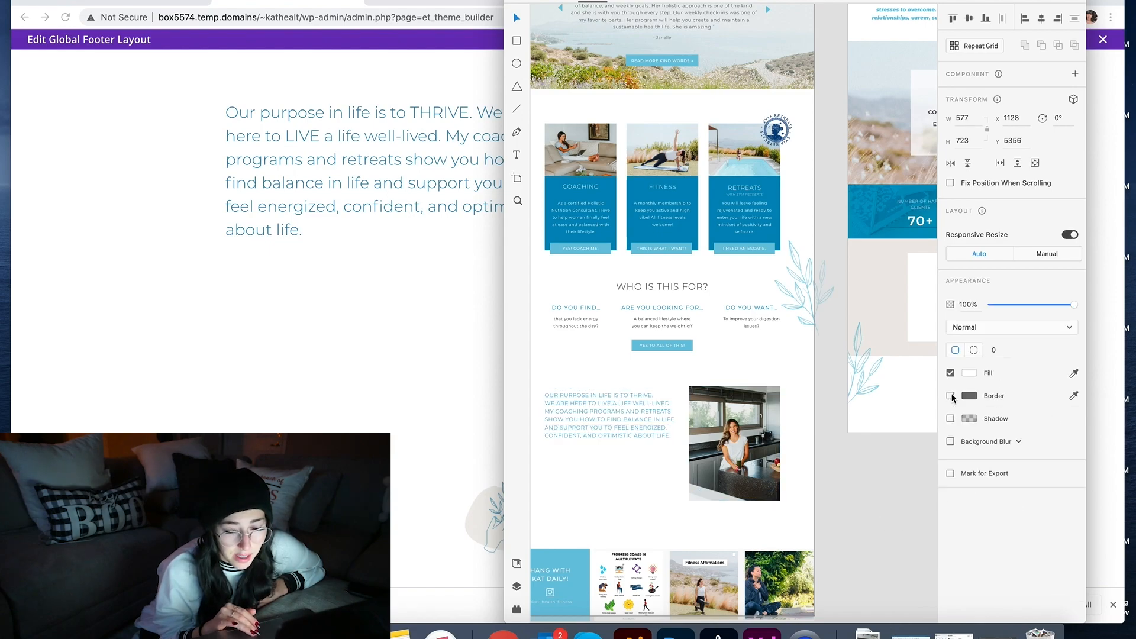
Step: Export the selected photo as 0345.png, replacing the existing file, and return to the browser
{"action": "left_click", "coordinate": [35, 0]}
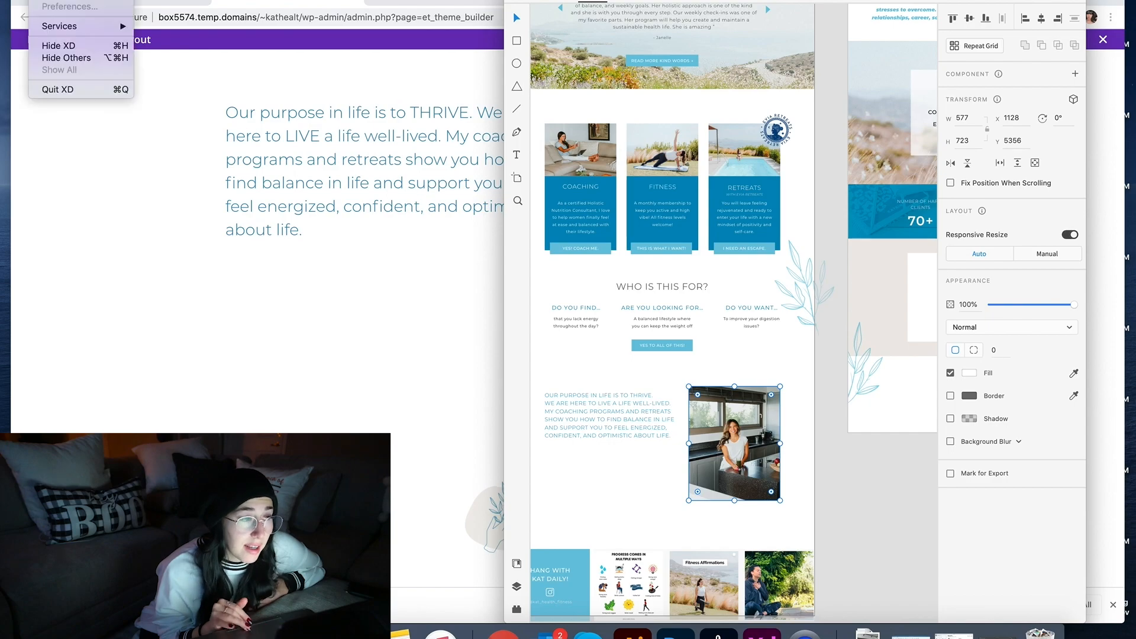
{"action": "mouse_move", "coordinate": [67, 0]}
{"action": "mouse_move", "coordinate": [120, 163]}
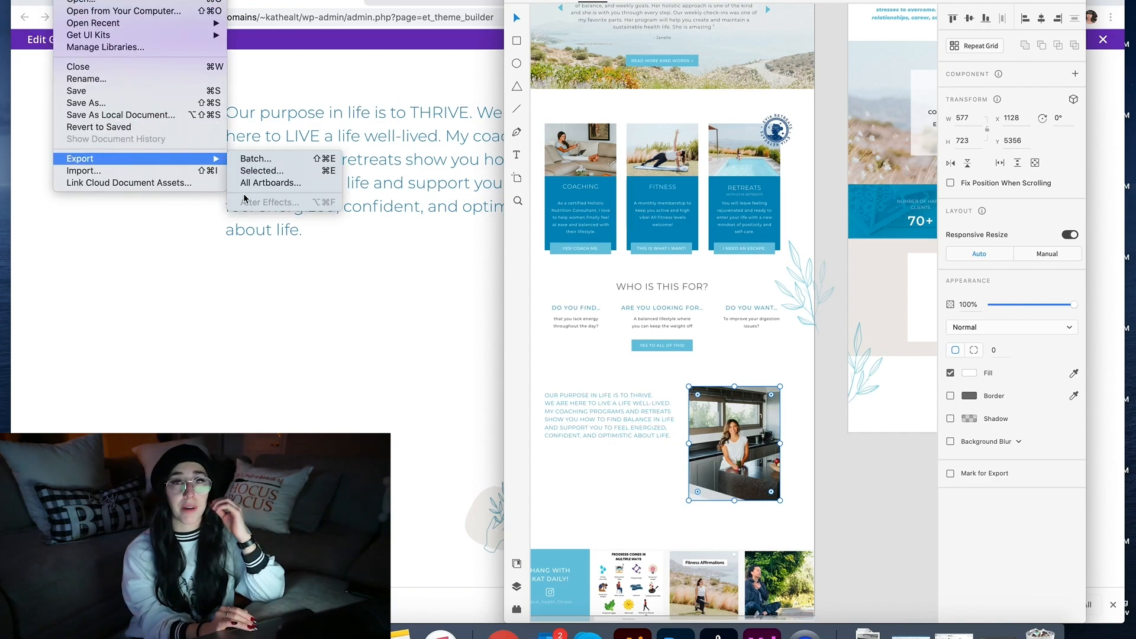
{"action": "left_click", "coordinate": [262, 171]}
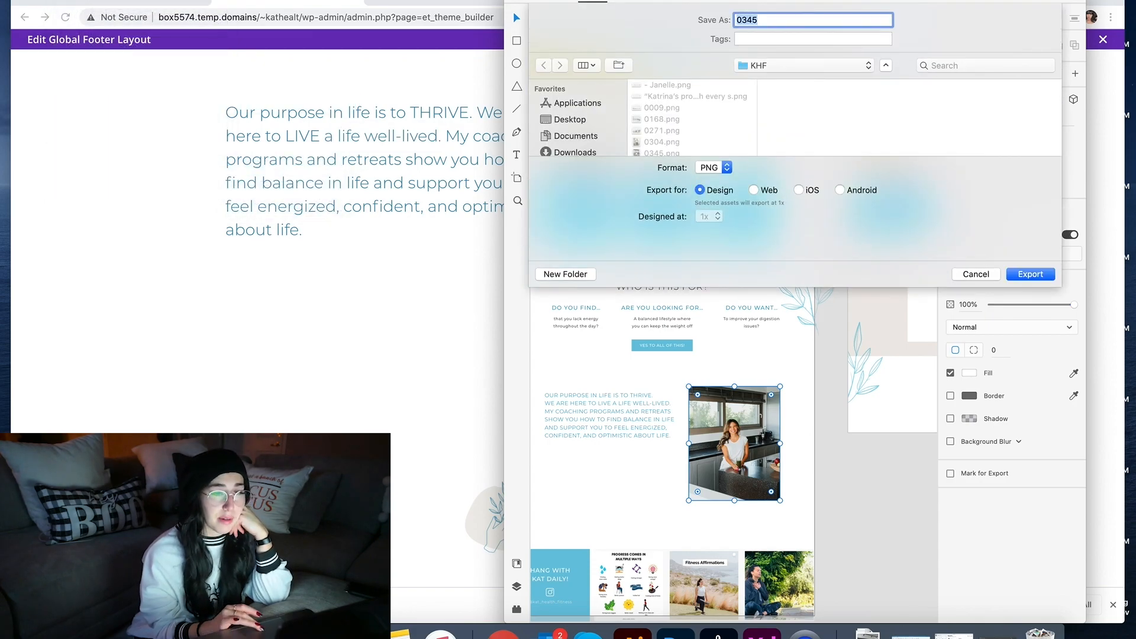
{"action": "key", "text": "Return"}
{"action": "left_click", "coordinate": [885, 76]}
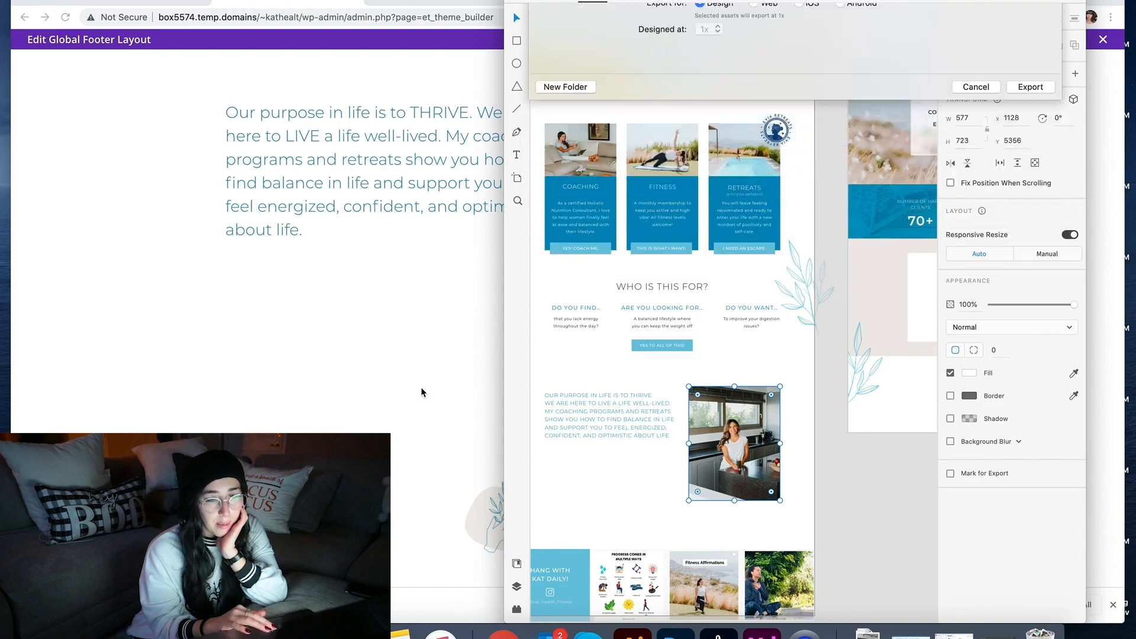
{"action": "left_click", "coordinate": [421, 392]}
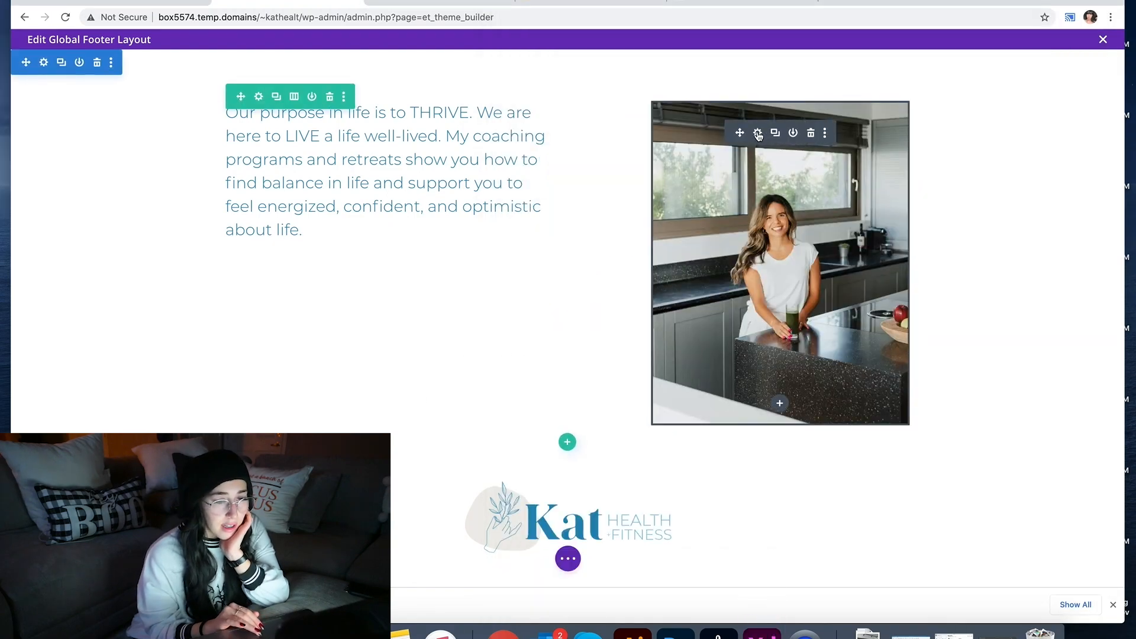
Step: Upload the new 0345.png from Finder and insert it as the footer kitchen photo, saving the settings
{"action": "left_click", "coordinate": [758, 133]}
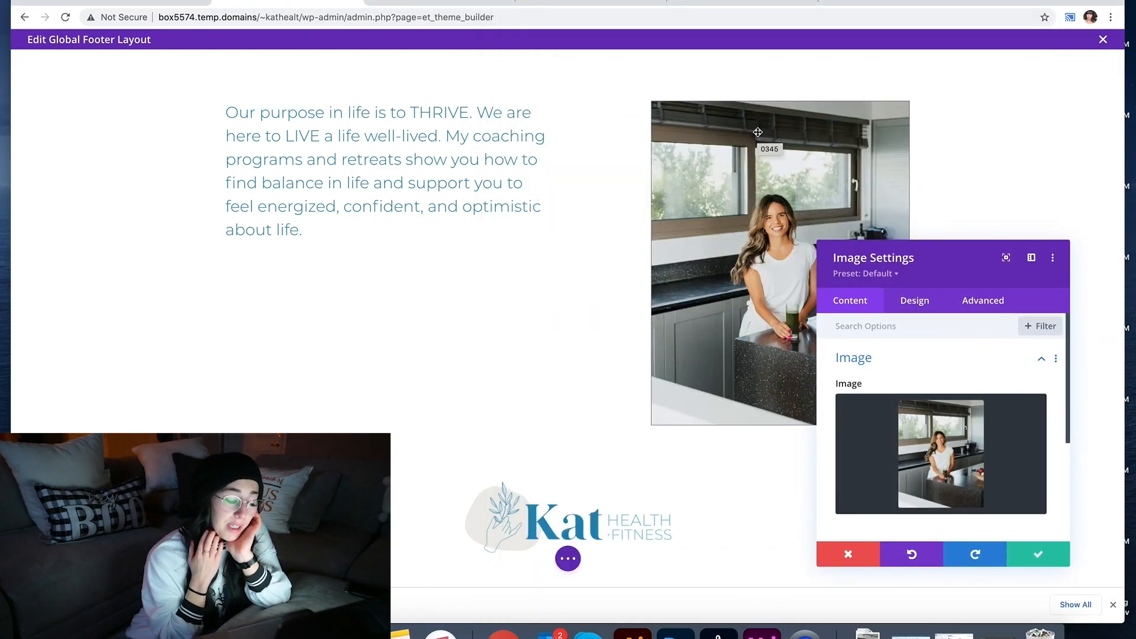
{"action": "left_click", "coordinate": [933, 424]}
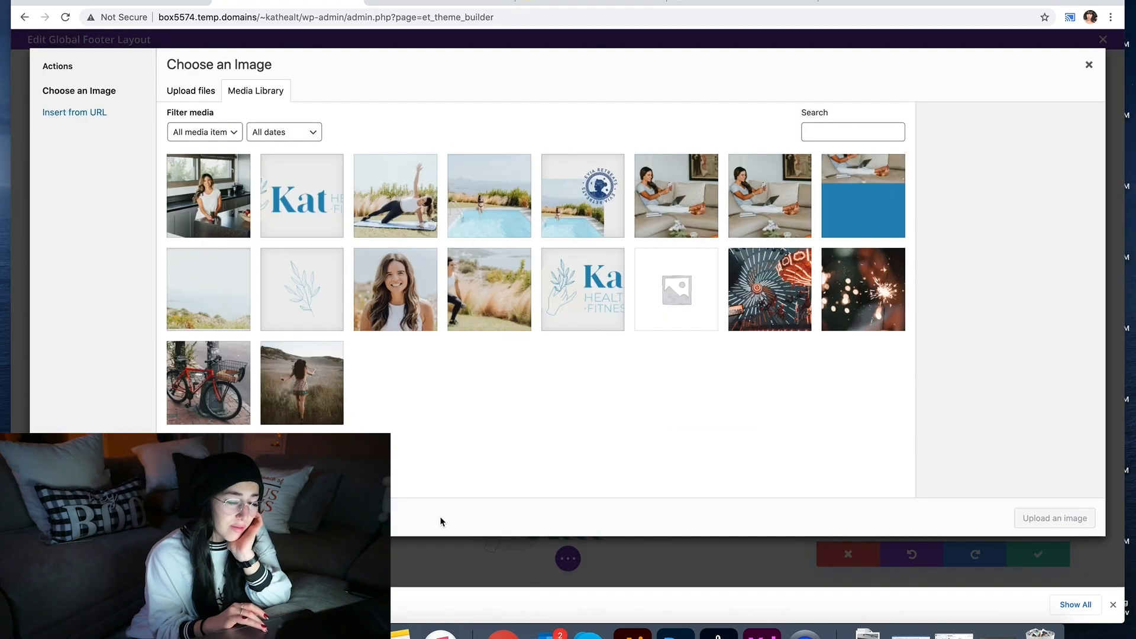
{"action": "key", "text": "super+Tab"}
{"action": "left_click_drag", "start_coordinate": [794, 366], "coordinate": [370, 289]}
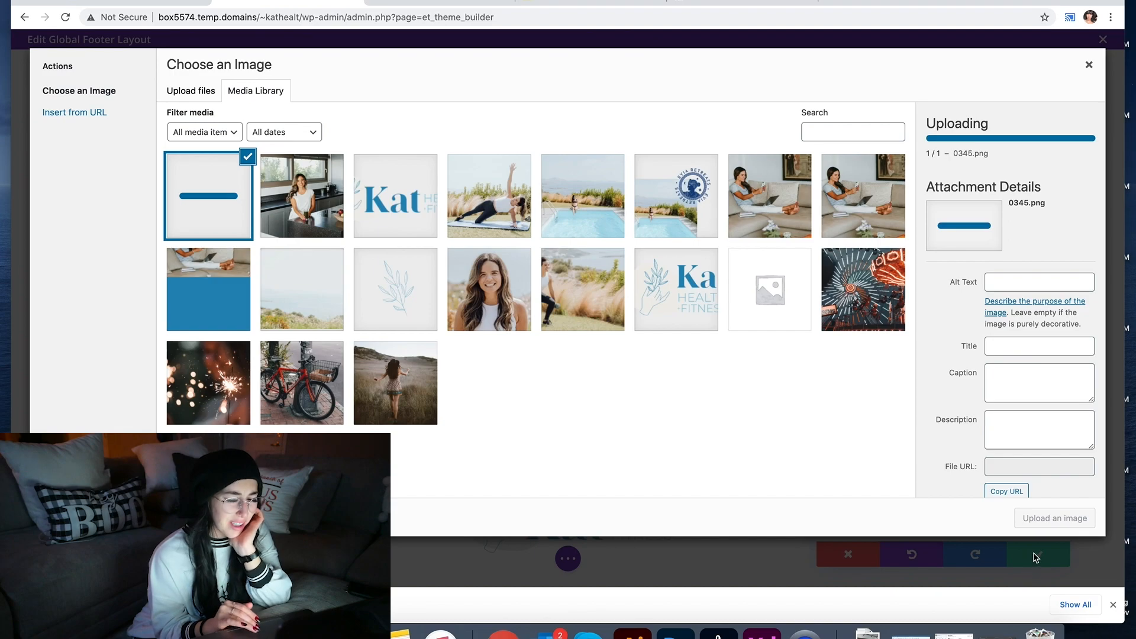
{"action": "left_click", "coordinate": [1042, 522]}
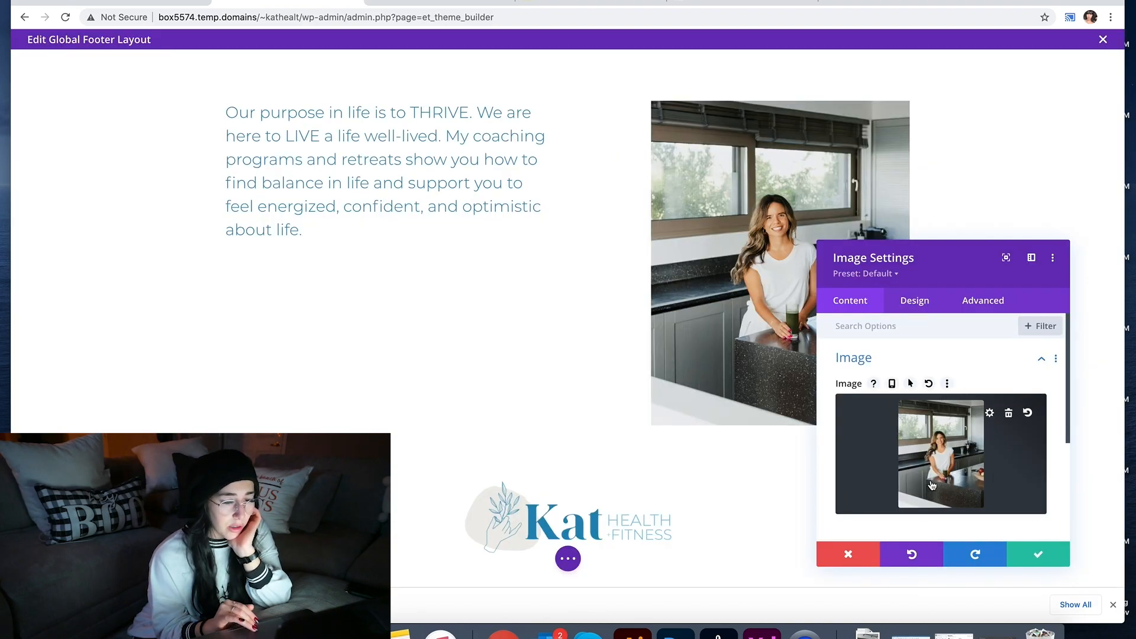
{"action": "left_click", "coordinate": [1038, 554]}
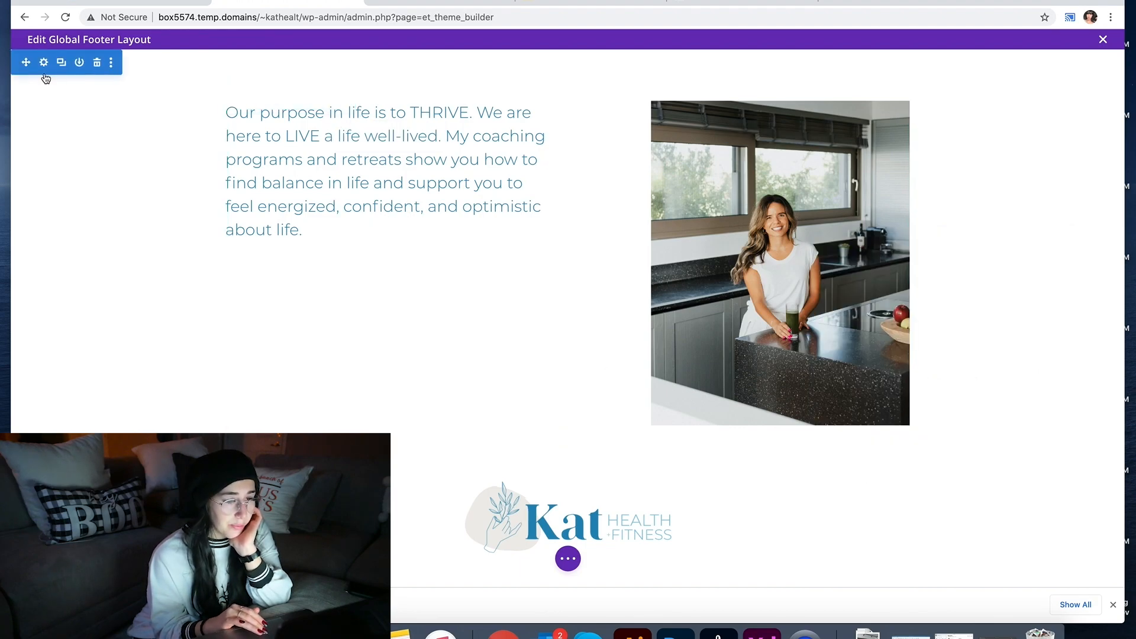
Step: Add a regular section with an empty one-column row below the footer menu
{"action": "scroll", "coordinate": [413, 165], "scroll_direction": "down", "scroll_amount": 3}
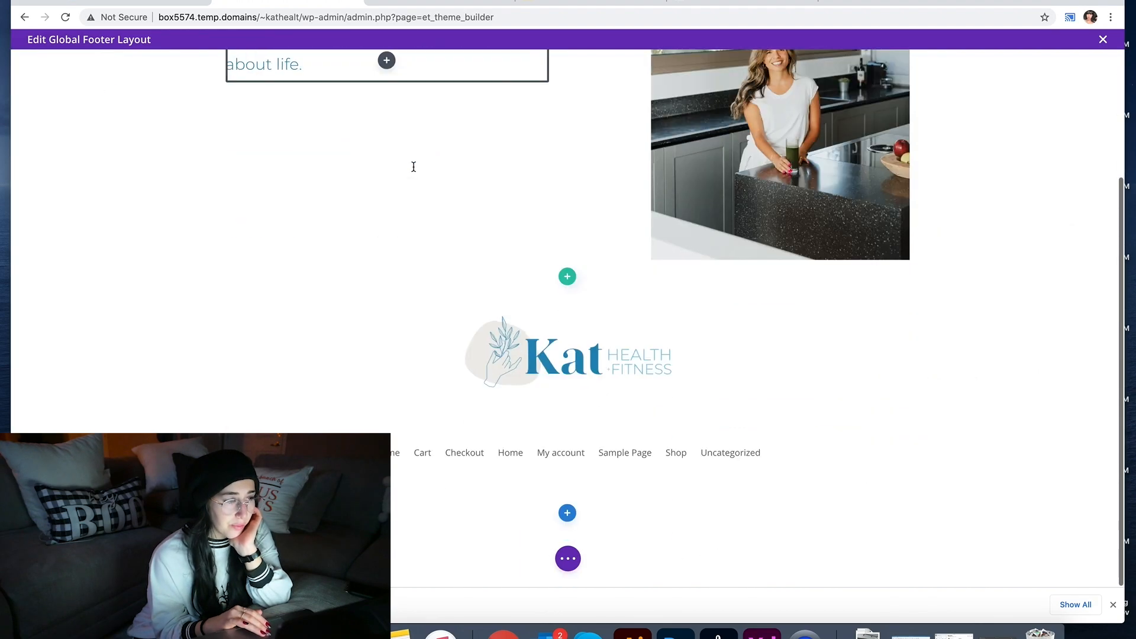
{"action": "left_click", "coordinate": [567, 513]}
{"action": "left_click", "coordinate": [494, 471]}
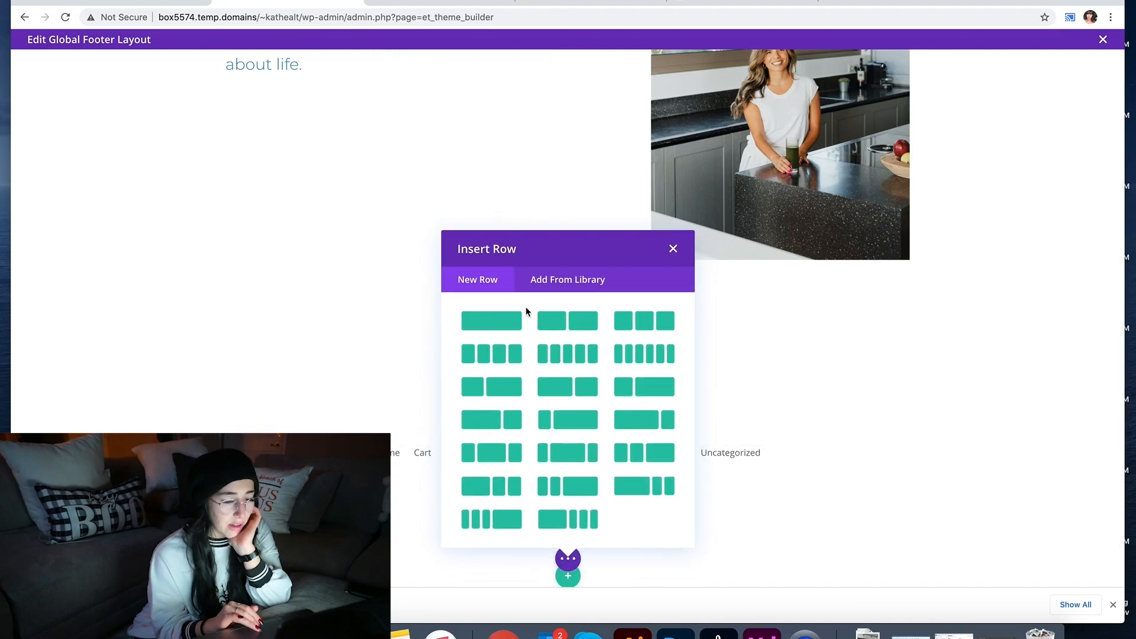
{"action": "left_click", "coordinate": [516, 322]}
{"action": "left_click", "coordinate": [668, 96]}
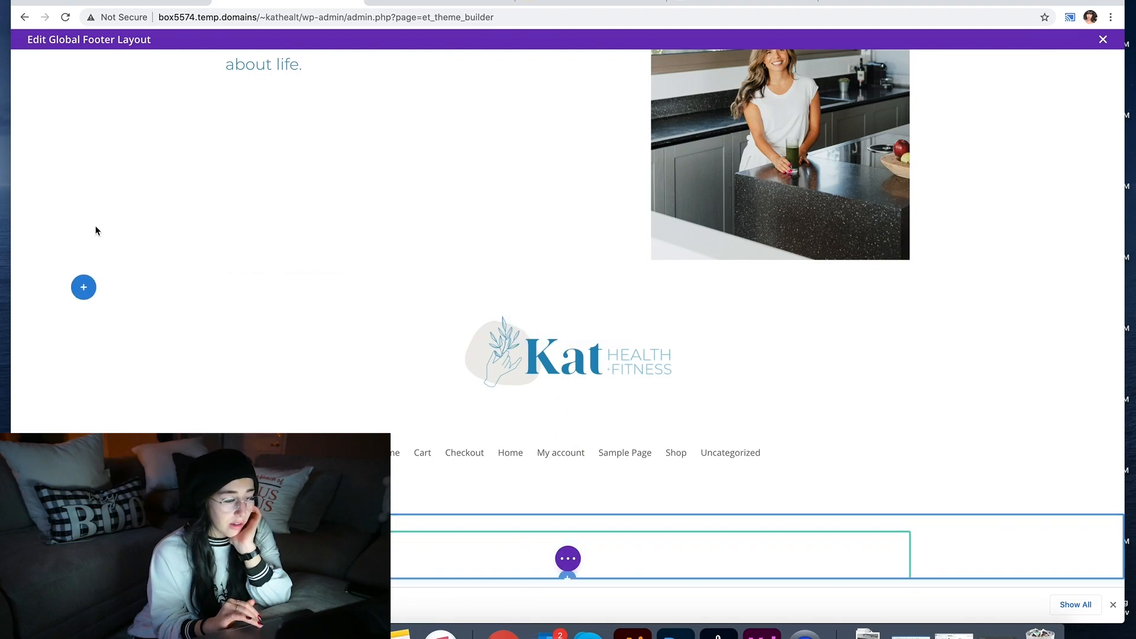
Step: Delete the empty row and drag the text-and-photo row to the top of the footer
{"action": "scroll", "coordinate": [86, 271], "scroll_direction": "up", "scroll_amount": 5}
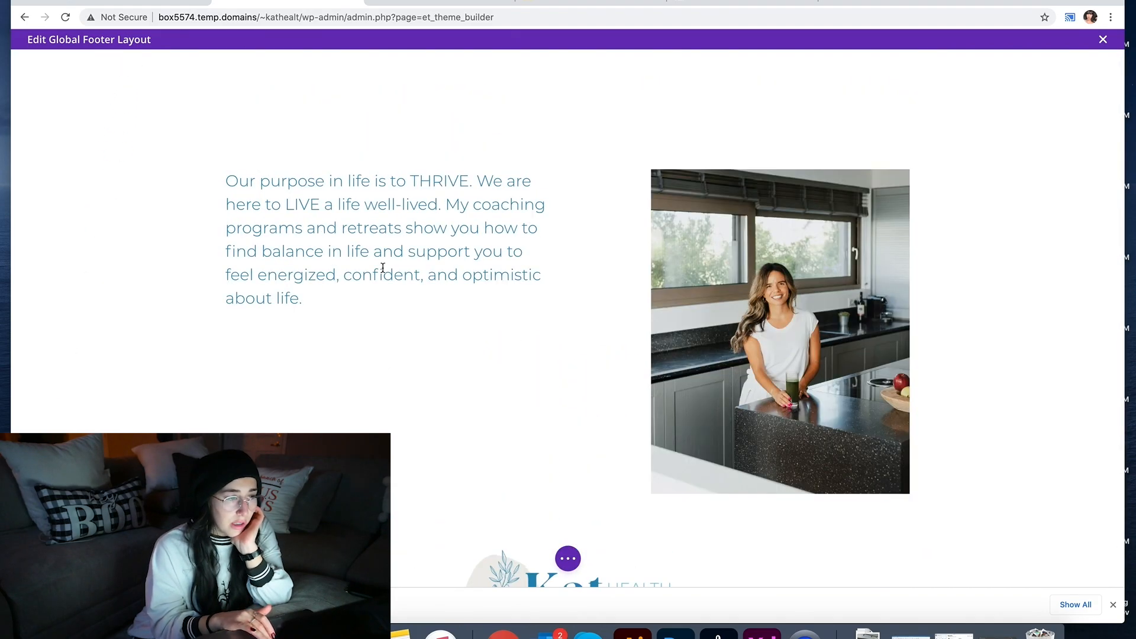
{"action": "scroll", "coordinate": [383, 268], "scroll_direction": "up", "scroll_amount": 2}
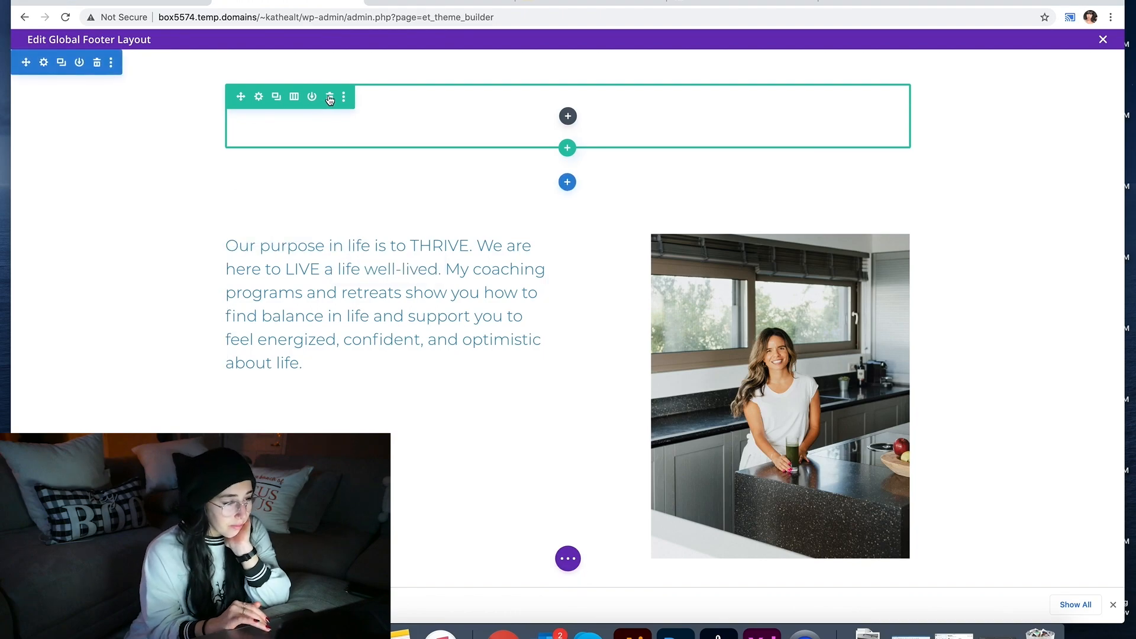
{"action": "left_click", "coordinate": [329, 99]}
{"action": "left_click_drag", "start_coordinate": [238, 222], "coordinate": [578, 110]}
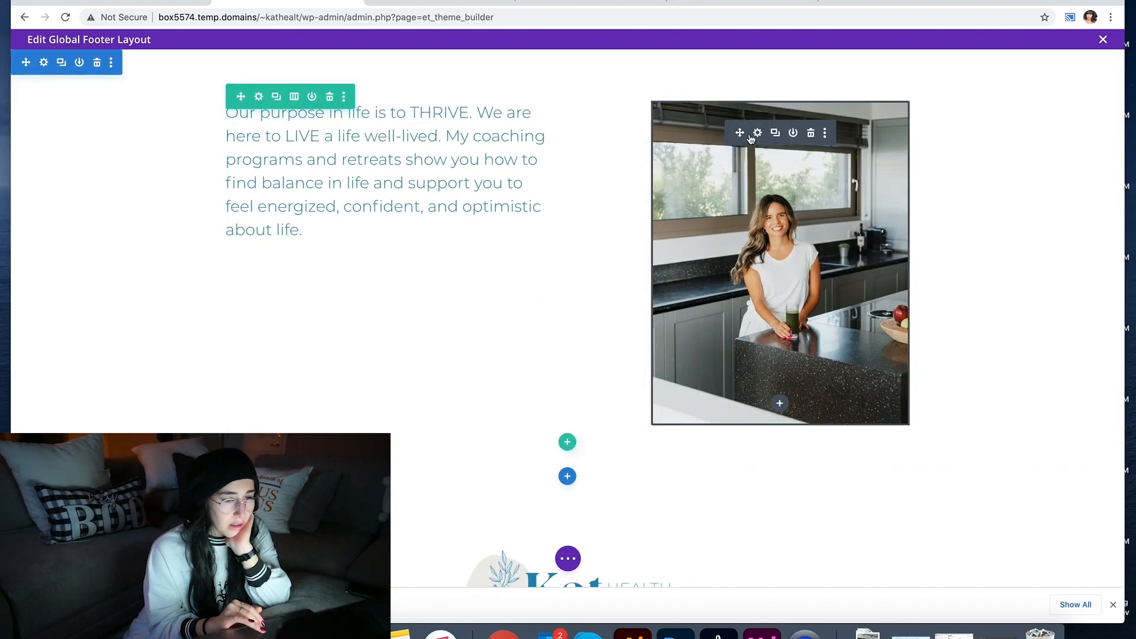
Step: Set the kitchen photo to 70% width, centred in its column
{"action": "left_click", "coordinate": [755, 133]}
{"action": "left_click", "coordinate": [921, 304]}
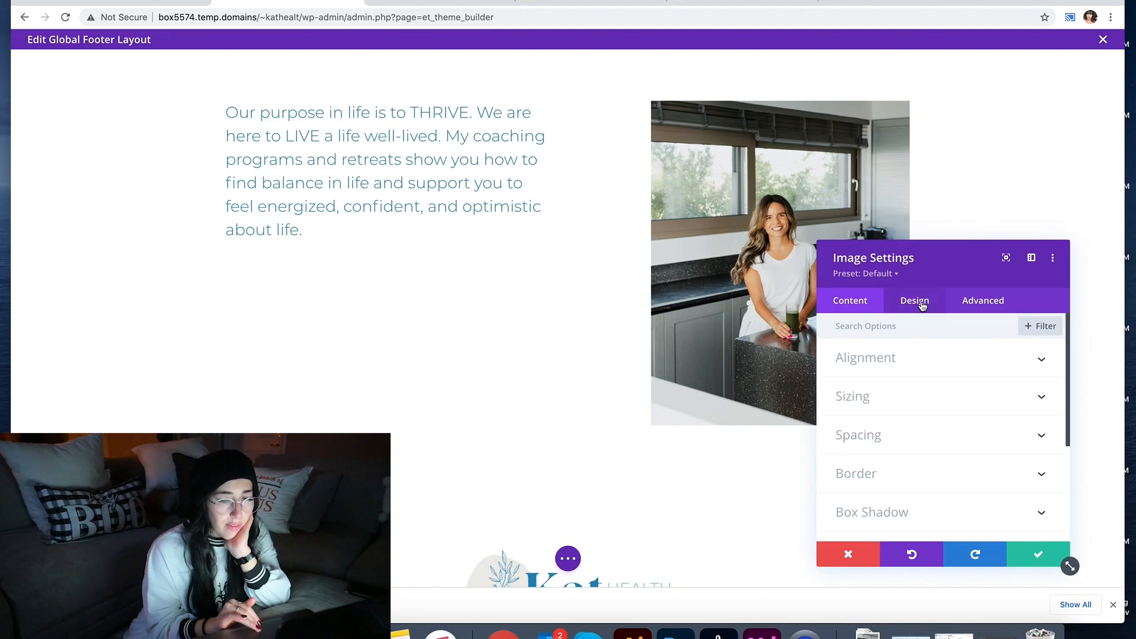
{"action": "left_click", "coordinate": [896, 358]}
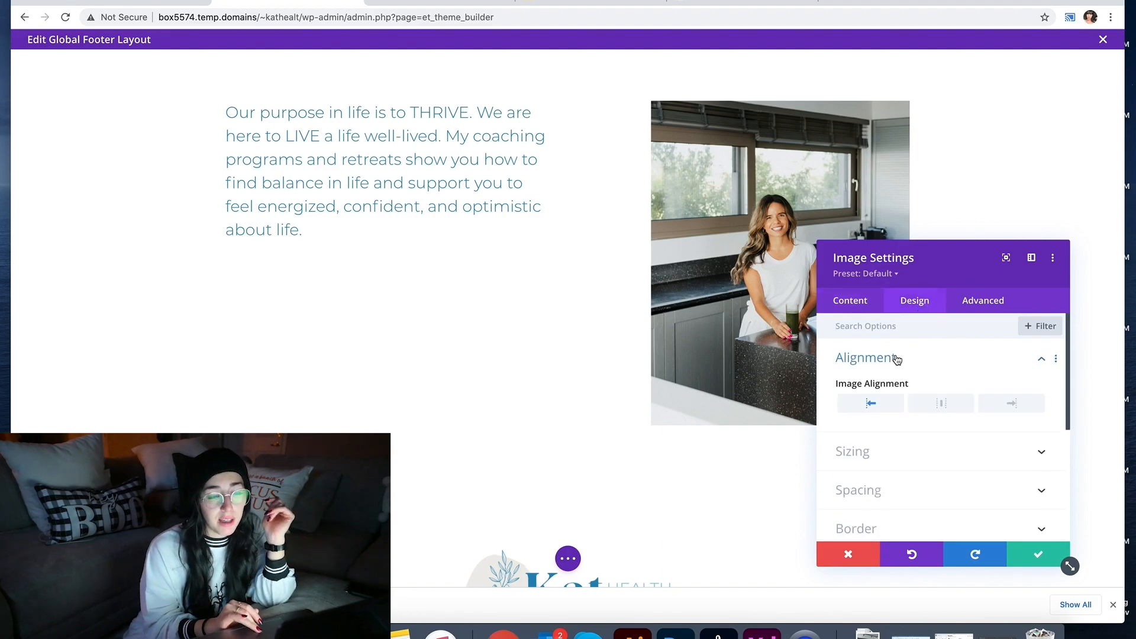
{"action": "scroll", "coordinate": [914, 417], "scroll_direction": "down", "scroll_amount": 2}
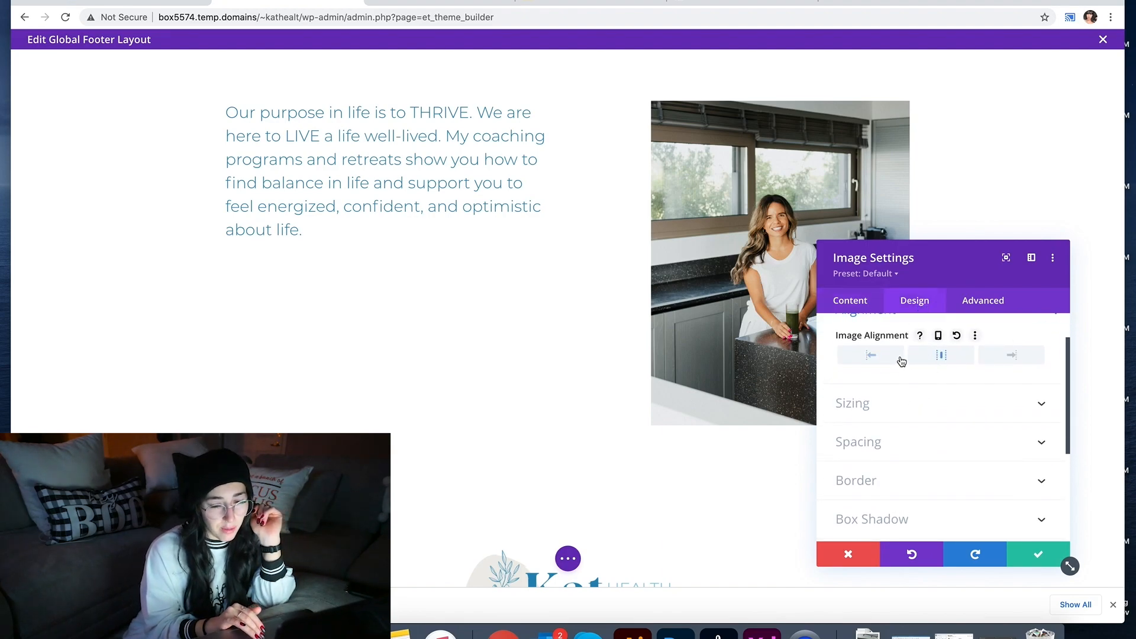
{"action": "left_click", "coordinate": [911, 422]}
{"action": "left_click_drag", "start_coordinate": [943, 434], "coordinate": [926, 428]}
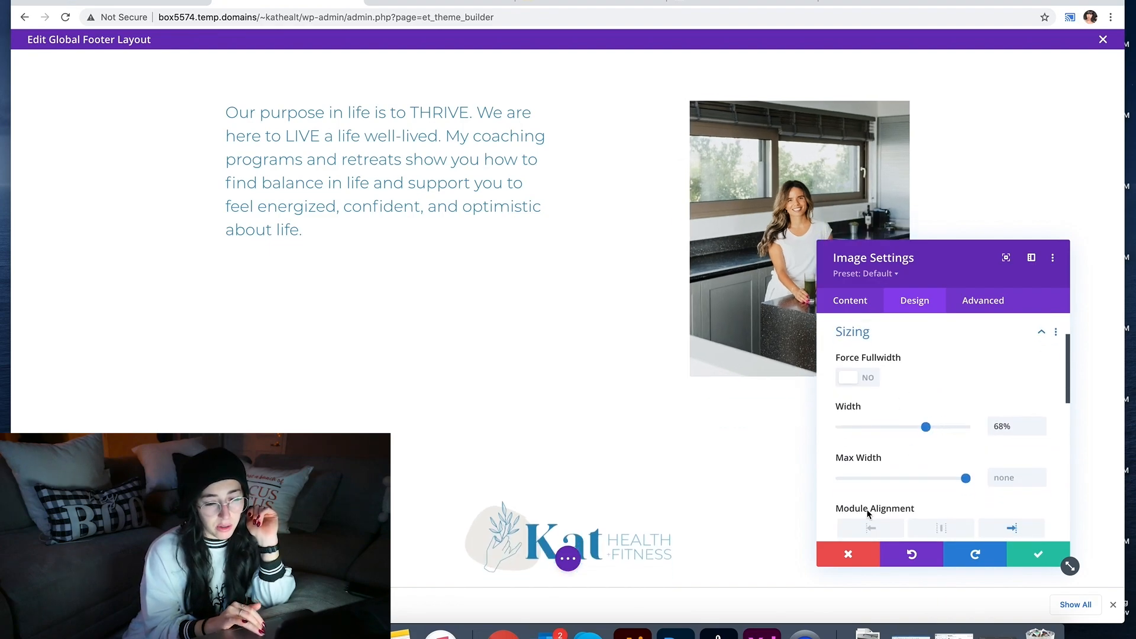
{"action": "left_click", "coordinate": [869, 531]}
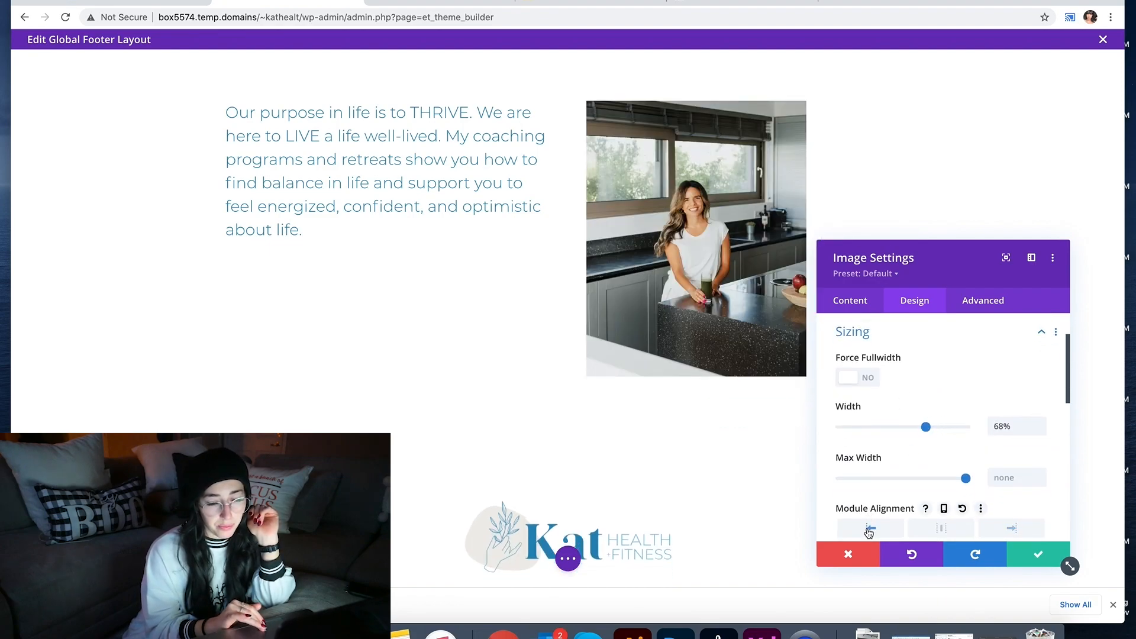
{"action": "left_click", "coordinate": [940, 527]}
{"action": "left_click", "coordinate": [1040, 422]}
{"action": "left_click", "coordinate": [1039, 422]}
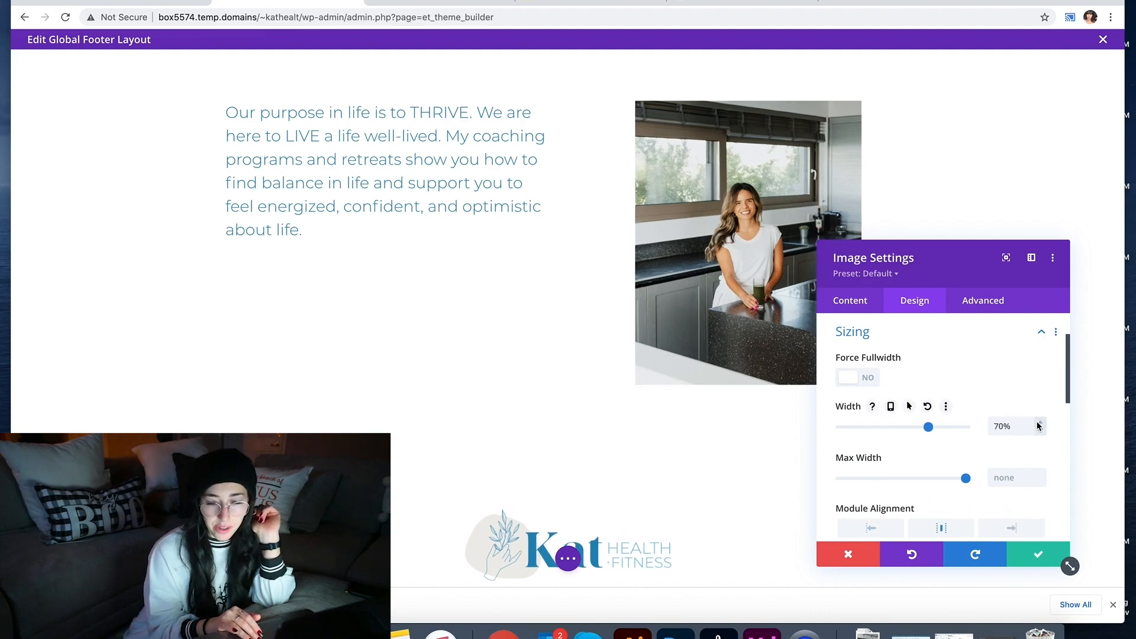
Step: Give the photo a soft box shadow preset with a -1px horizontal offset and save
{"action": "scroll", "coordinate": [987, 439], "scroll_direction": "down", "scroll_amount": 10}
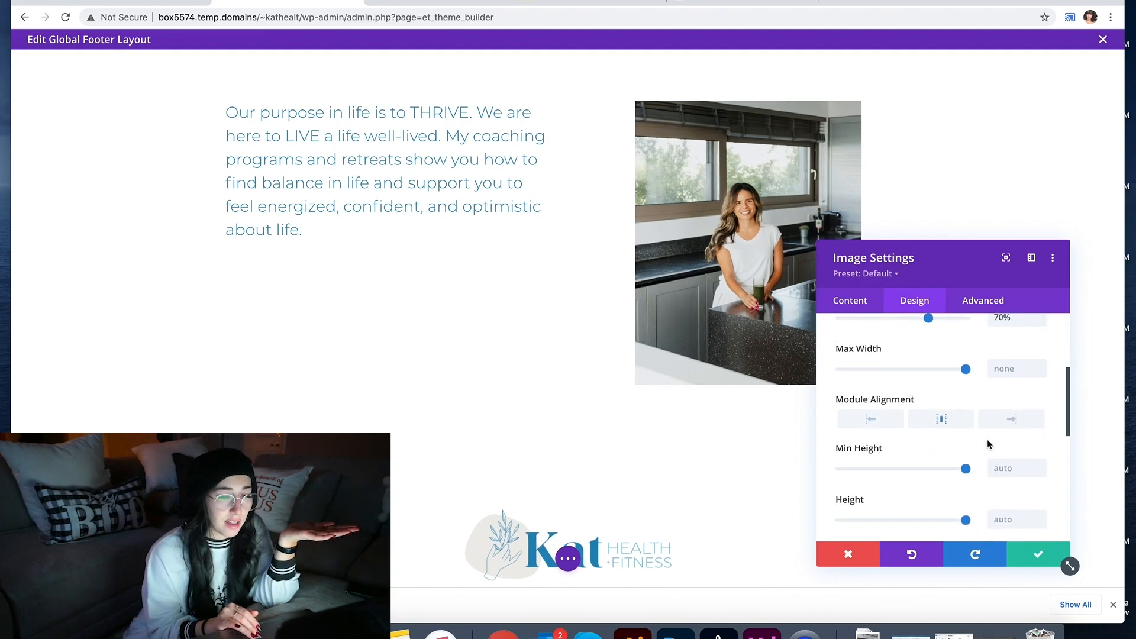
{"action": "scroll", "coordinate": [971, 453], "scroll_direction": "up", "scroll_amount": 3}
{"action": "left_click", "coordinate": [917, 472]}
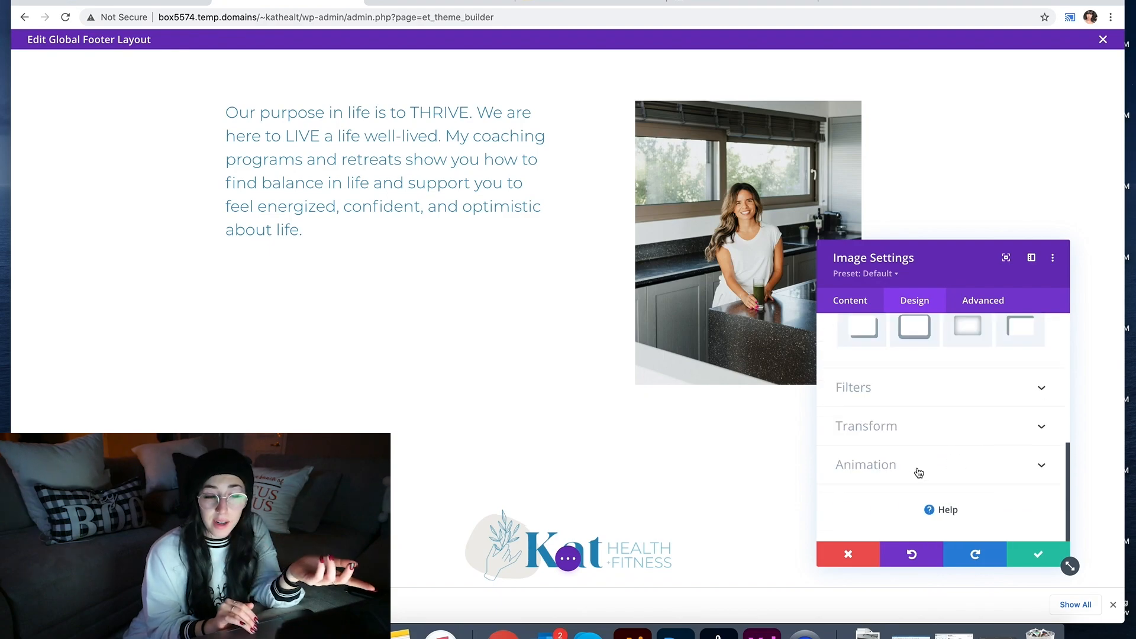
{"action": "left_click", "coordinate": [927, 402]}
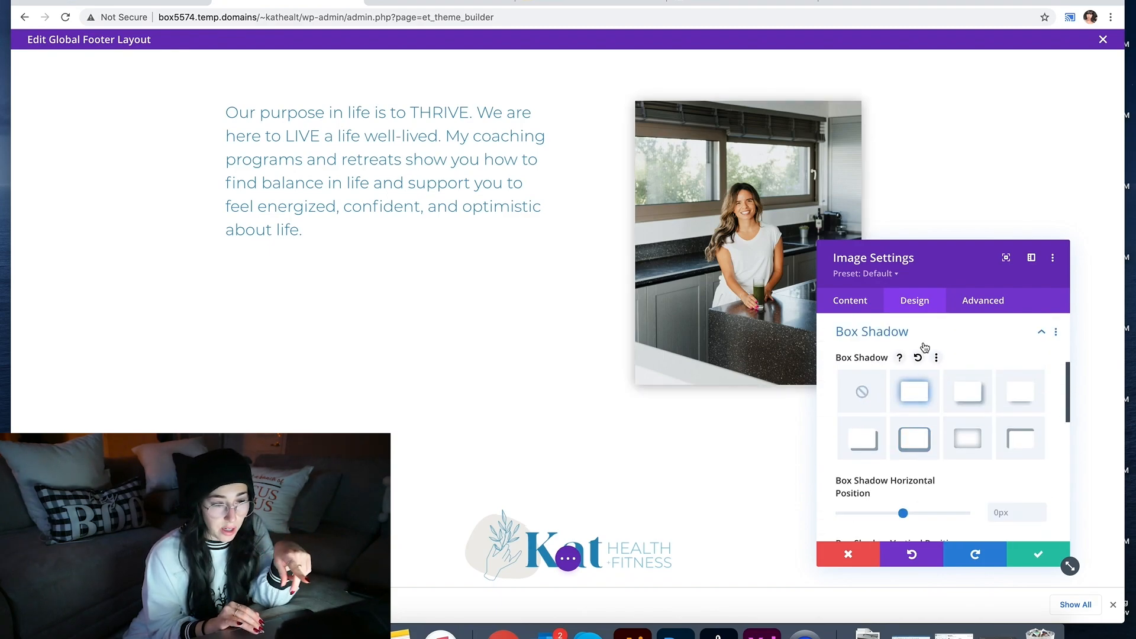
{"action": "left_click_drag", "start_coordinate": [905, 513], "coordinate": [900, 513]}
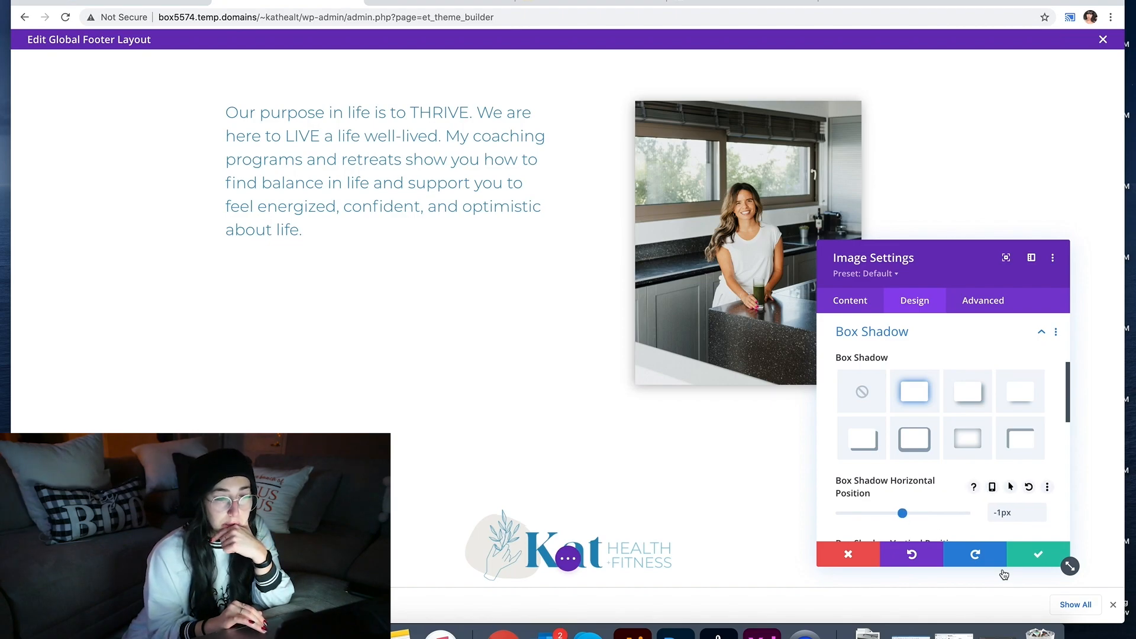
{"action": "left_click", "coordinate": [1035, 555]}
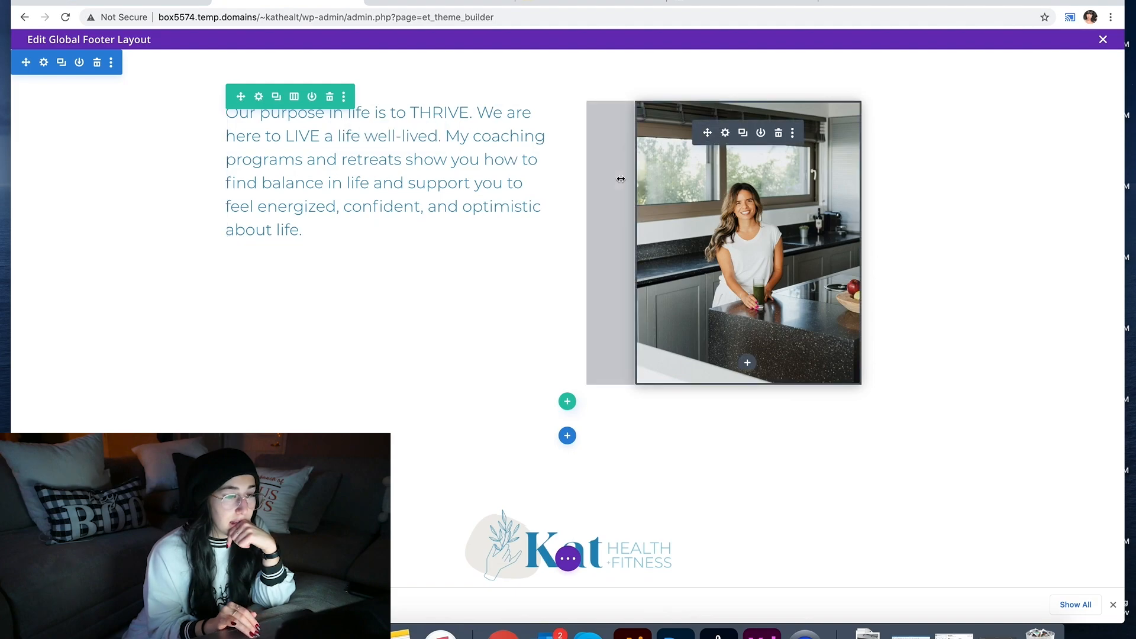
{"action": "left_click_drag", "start_coordinate": [600, 179], "coordinate": [474, 182]}
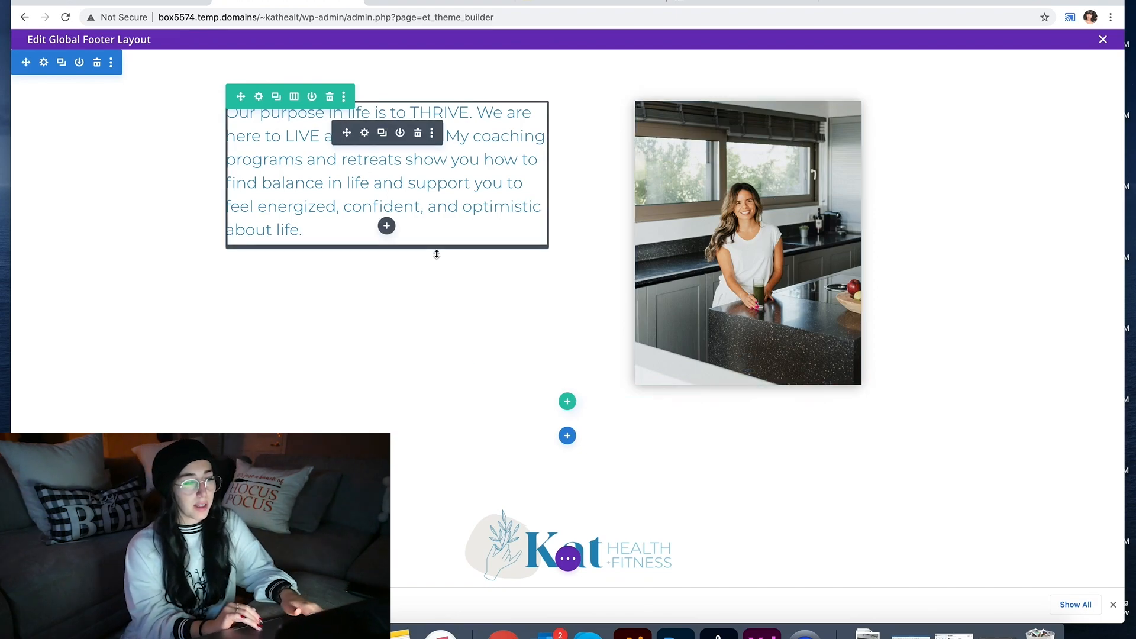
Step: Insert an Email Optin module ('emai') below the paragraph and clear its teal background
{"action": "left_click", "coordinate": [386, 226]}
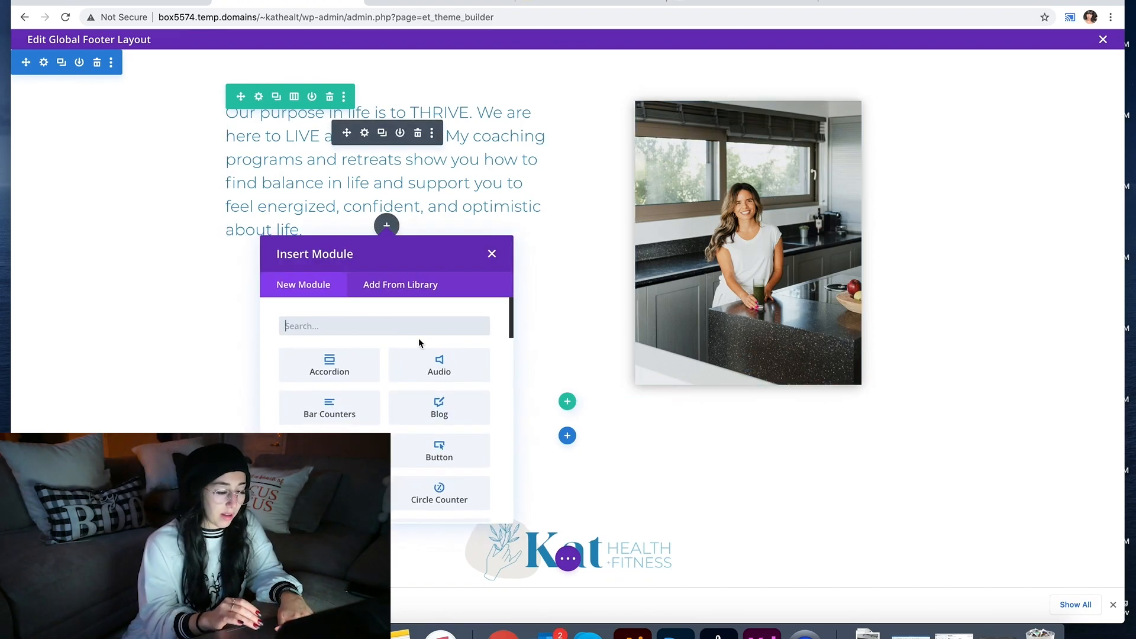
{"action": "type", "text": "emai"}
{"action": "left_click", "coordinate": [342, 364]}
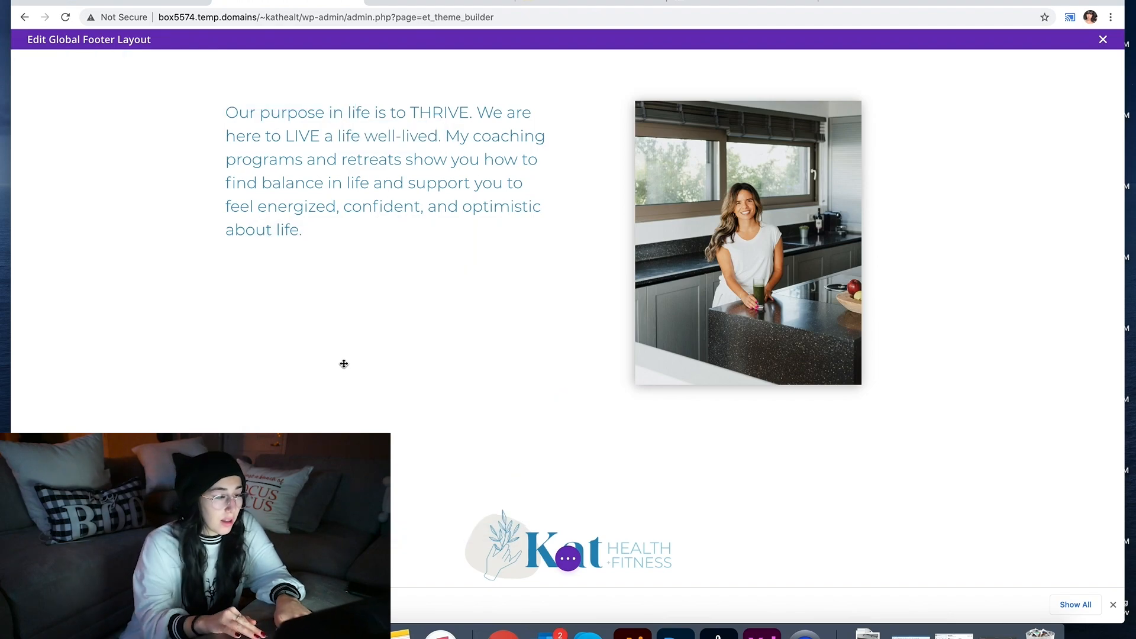
{"action": "scroll", "coordinate": [954, 400], "scroll_direction": "down", "scroll_amount": 10}
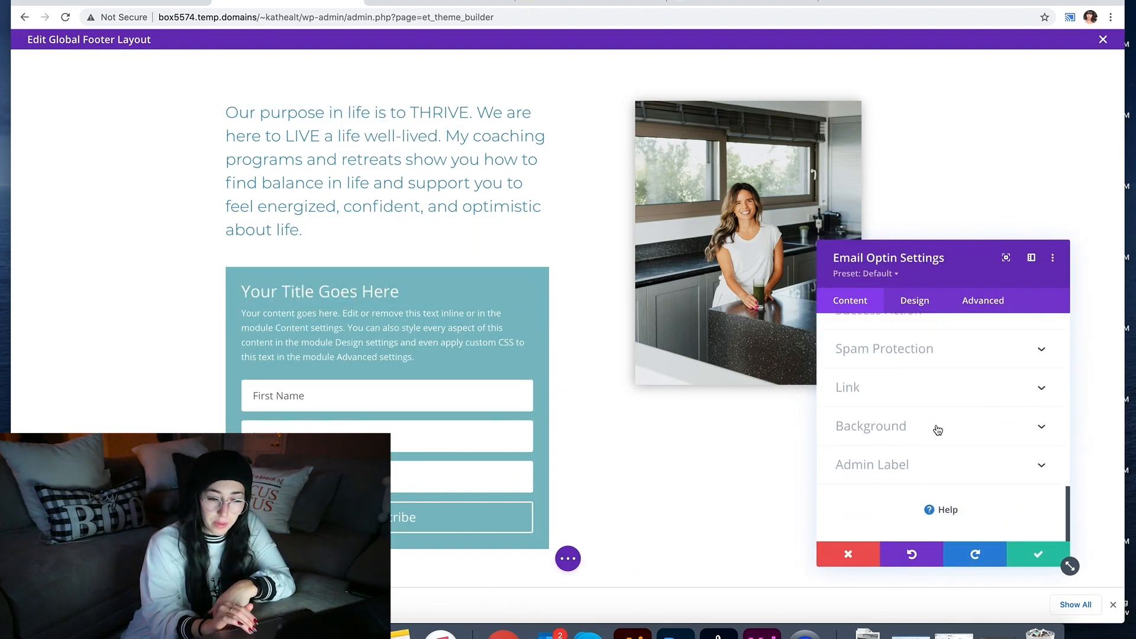
{"action": "left_click", "coordinate": [938, 430]}
{"action": "left_click", "coordinate": [1026, 423]}
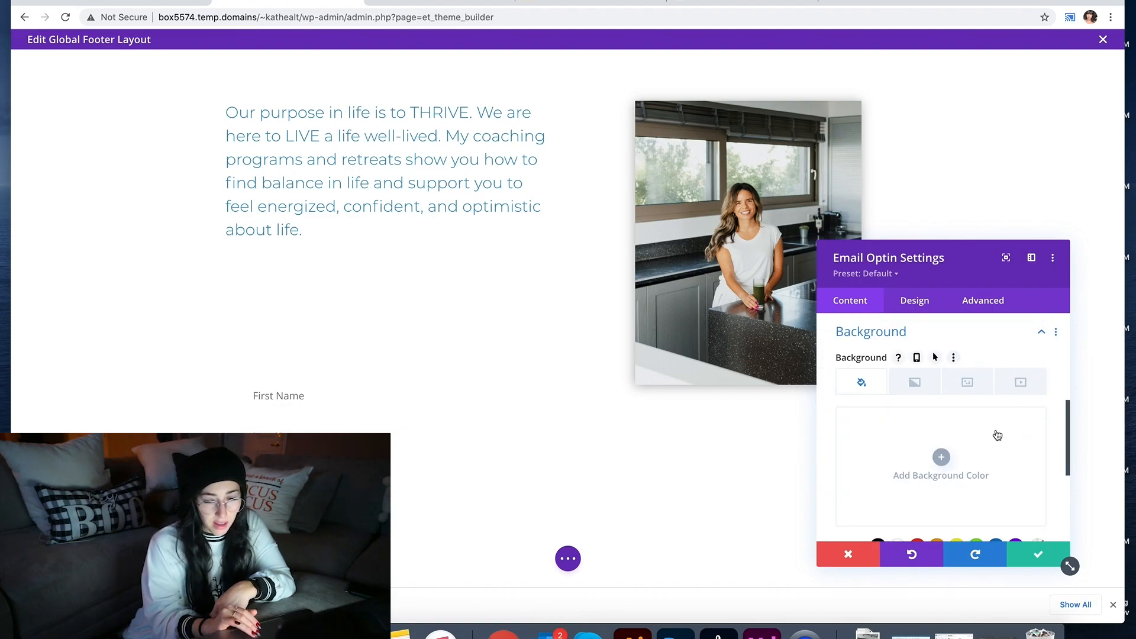
{"action": "left_click", "coordinate": [1036, 556]}
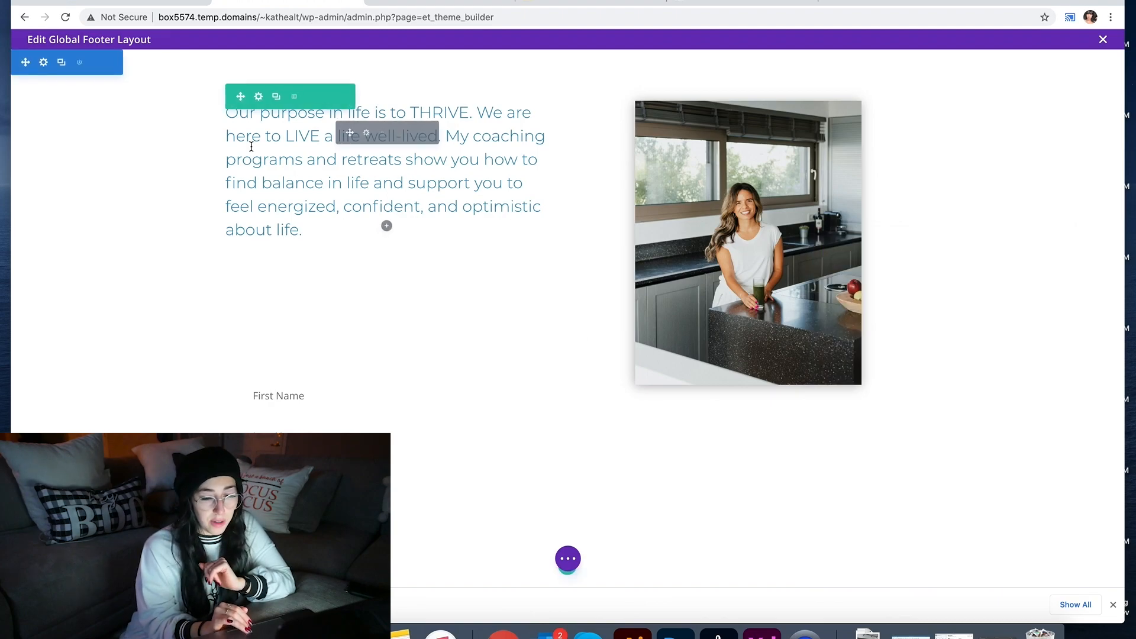
Step: Give the footer section a light grey background colour and save
{"action": "left_click", "coordinate": [44, 63]}
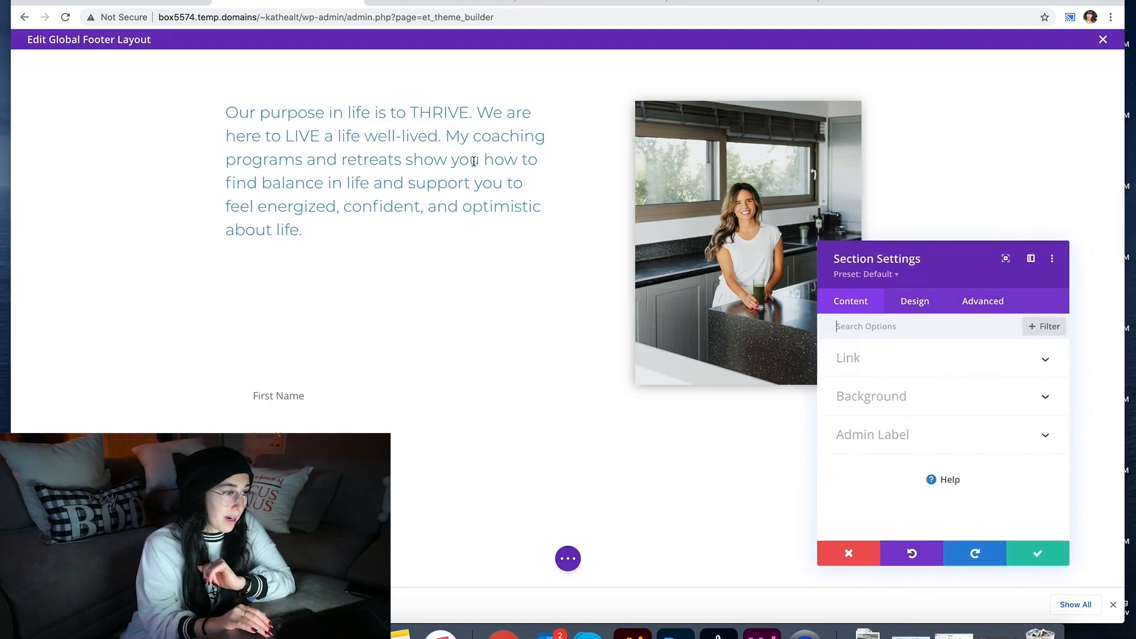
{"action": "left_click", "coordinate": [929, 402]}
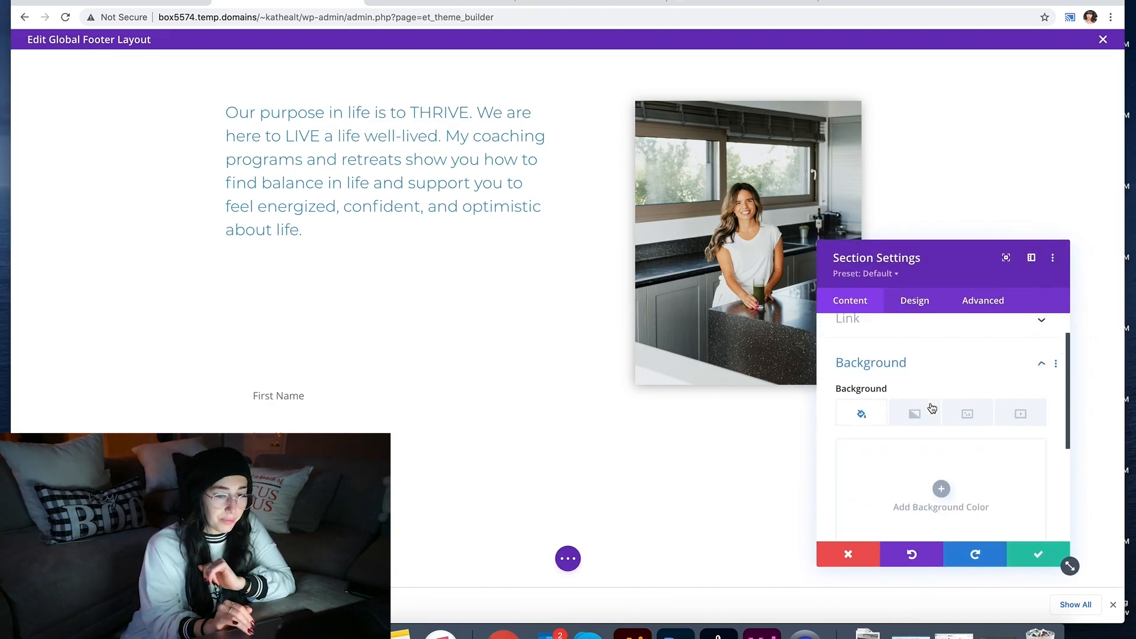
{"action": "left_click", "coordinate": [944, 467]}
{"action": "left_click_drag", "start_coordinate": [918, 446], "coordinate": [839, 390]}
{"action": "left_click", "coordinate": [1037, 559]}
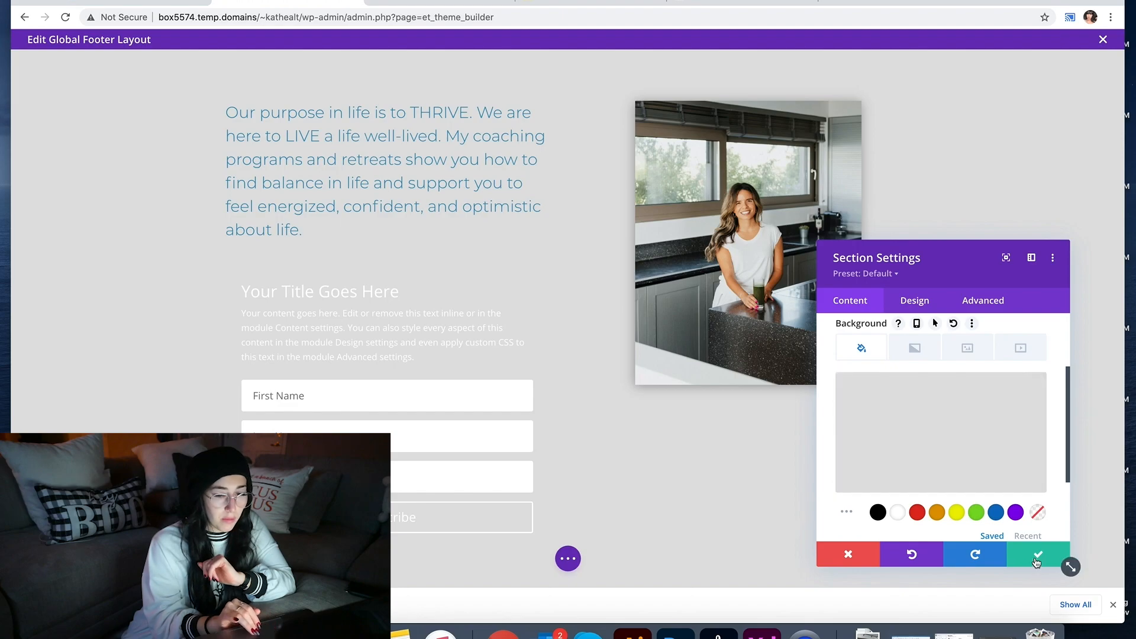
Step: Browse reference sites' newsletter sections, such as robynyoukilis.com's 'Let's Connect', then return to the footer
{"action": "left_click", "coordinate": [693, 9]}
{"action": "scroll", "coordinate": [609, 207], "scroll_direction": "down", "scroll_amount": 1}
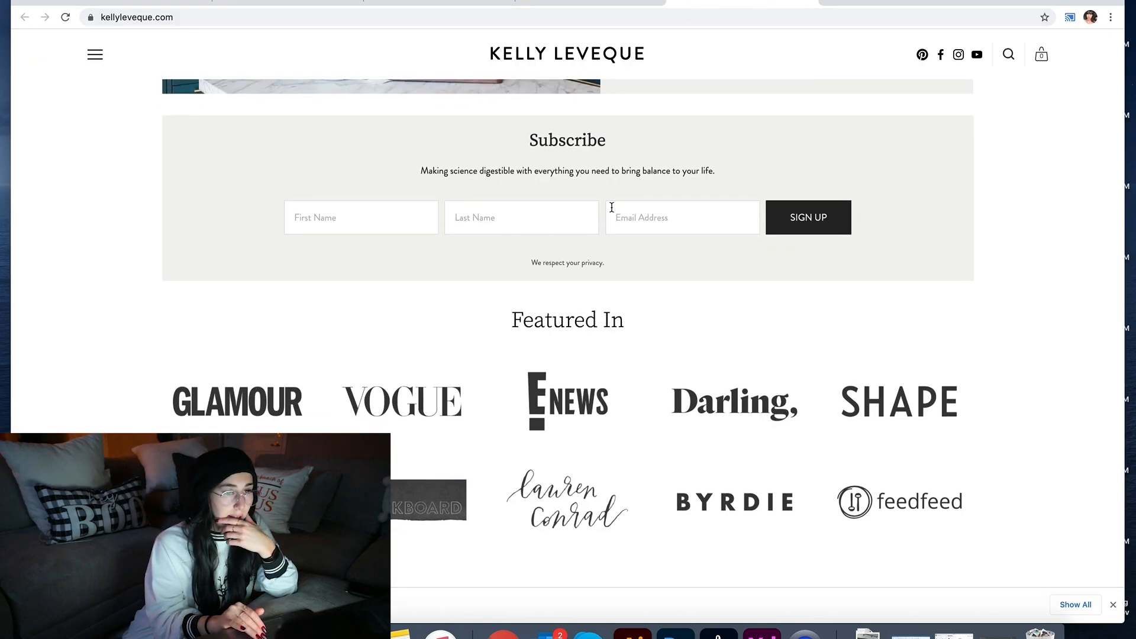
{"action": "scroll", "coordinate": [609, 207], "scroll_direction": "up", "scroll_amount": 2}
{"action": "left_click", "coordinate": [572, 6]}
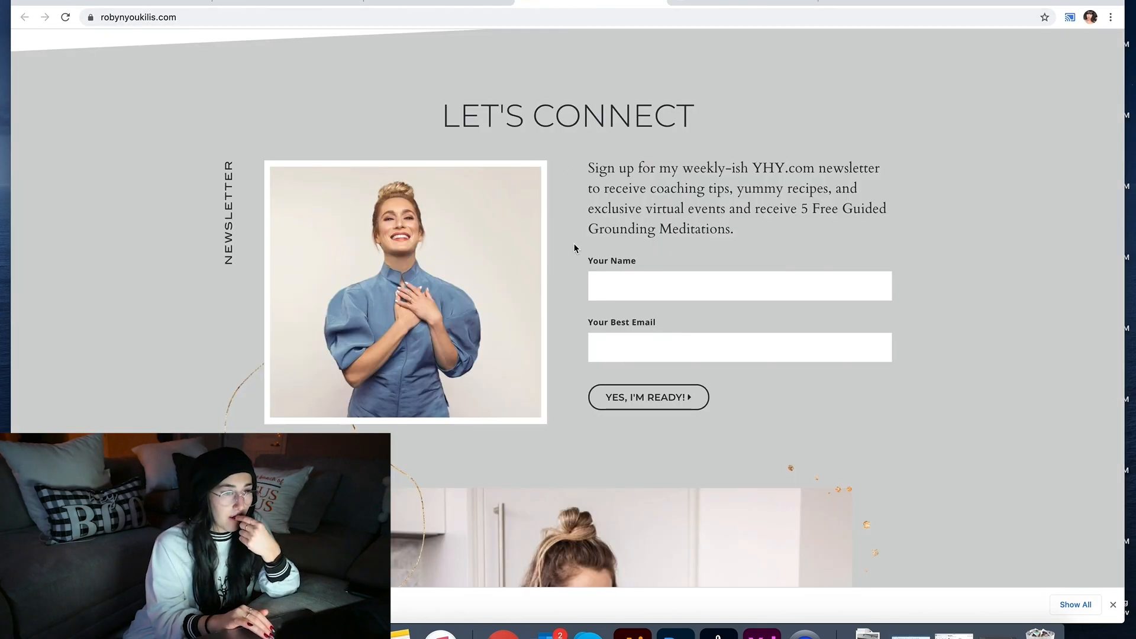
{"action": "left_click", "coordinate": [302, 7]}
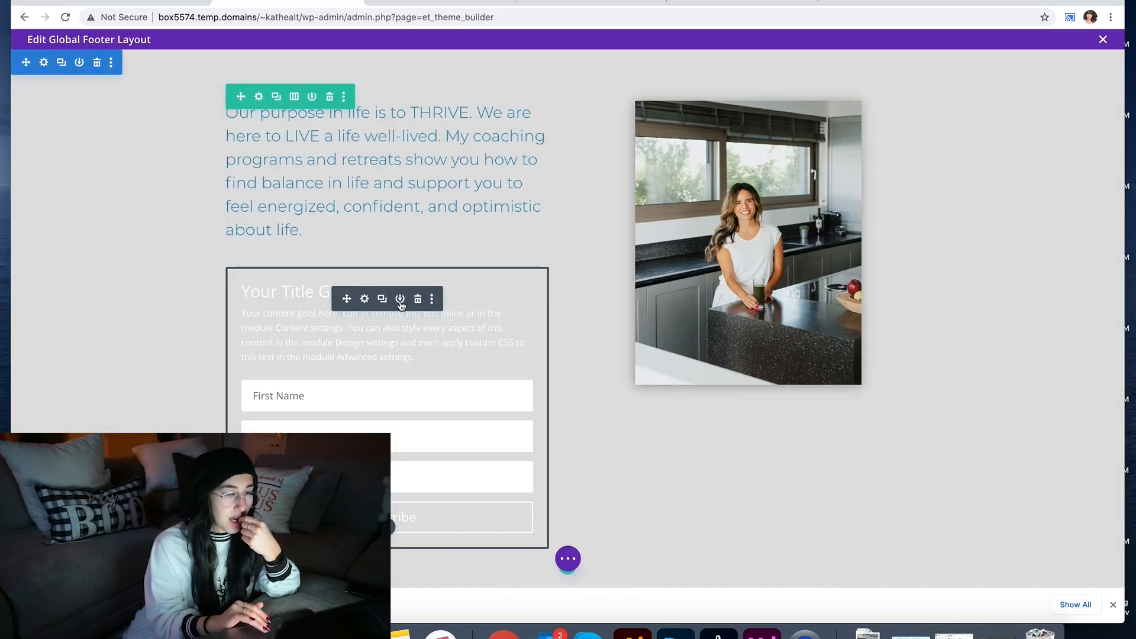
Step: Clear the opt-in form's placeholder title and body text in its settings
{"action": "left_click", "coordinate": [364, 299]}
{"action": "double_click", "coordinate": [868, 405]}
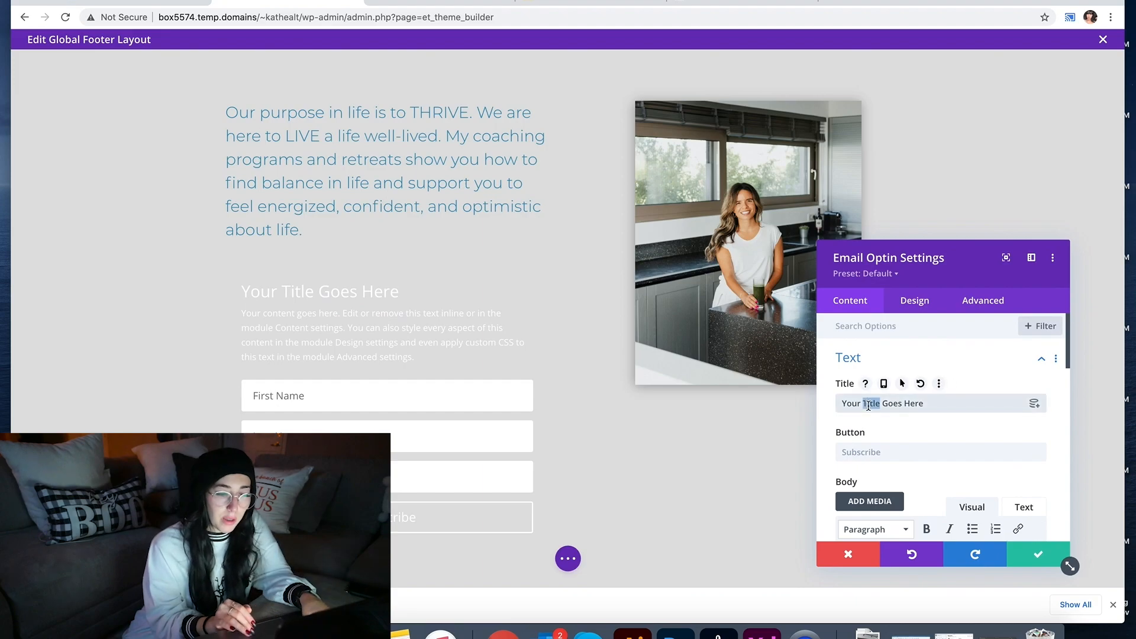
{"action": "triple_click", "coordinate": [868, 403]}
{"action": "key", "text": "BackSpace"}
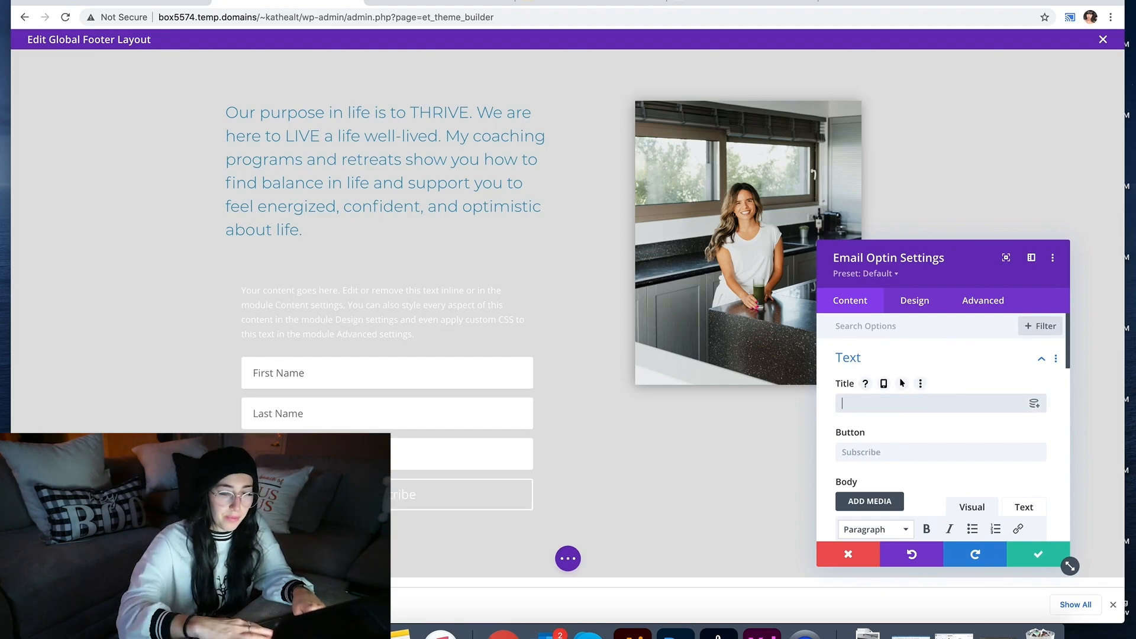
{"action": "scroll", "coordinate": [881, 474], "scroll_direction": "down", "scroll_amount": 3}
{"action": "triple_click", "coordinate": [884, 508]}
{"action": "key", "text": "BackSpace"}
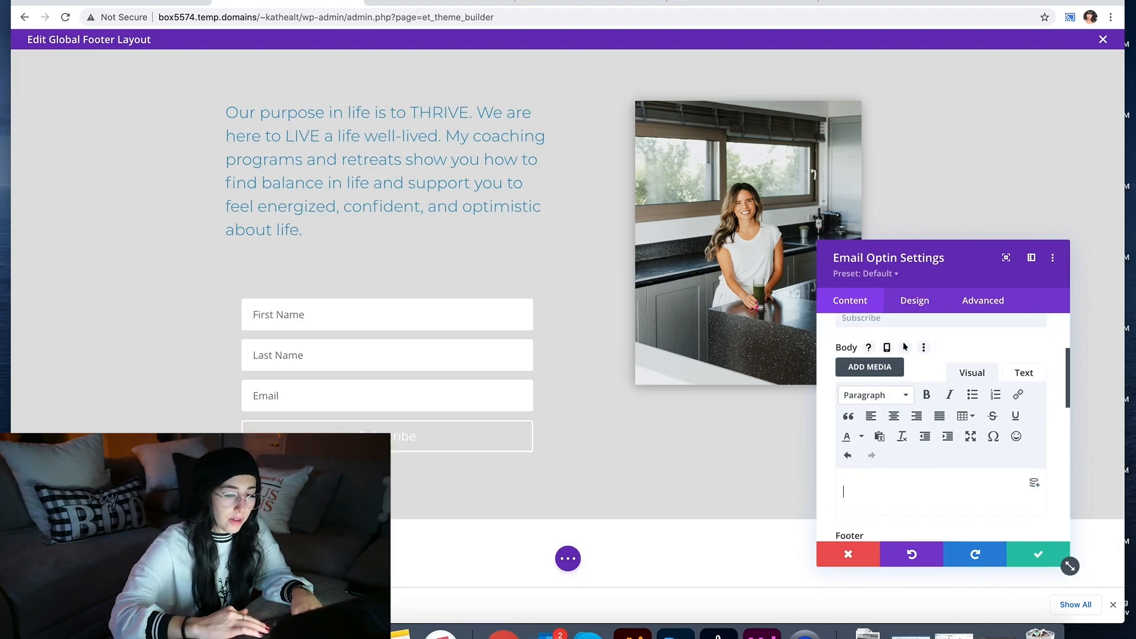
Step: Bring up the opt-in form's Design options
{"action": "scroll", "coordinate": [941, 426], "scroll_direction": "down", "scroll_amount": 3}
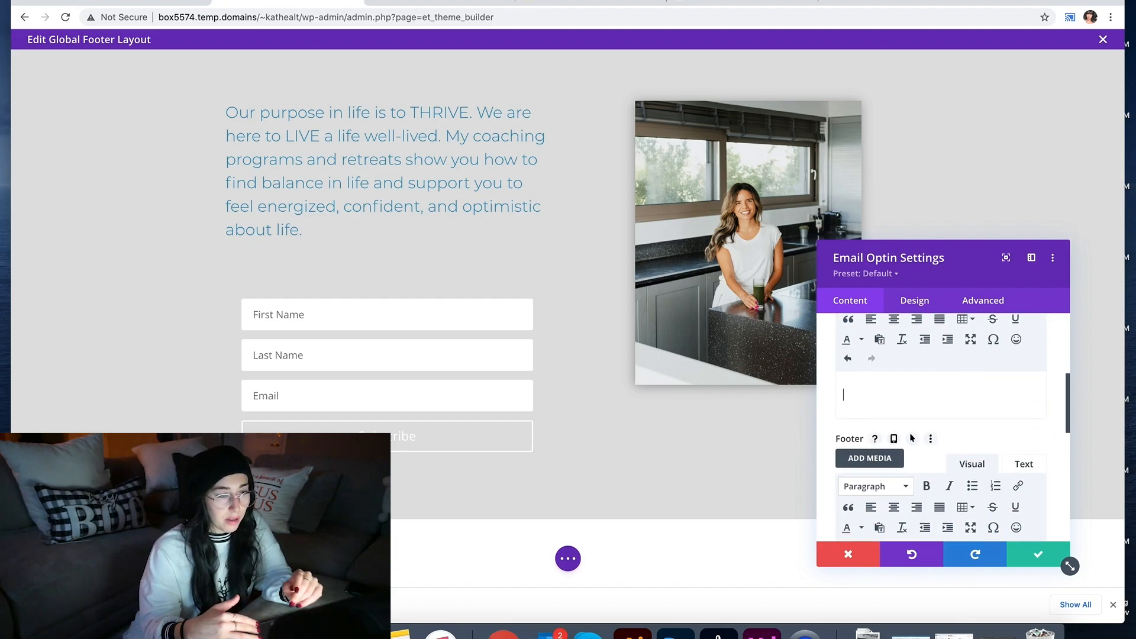
{"action": "scroll", "coordinate": [940, 426], "scroll_direction": "down", "scroll_amount": 3}
{"action": "left_click", "coordinate": [916, 302]}
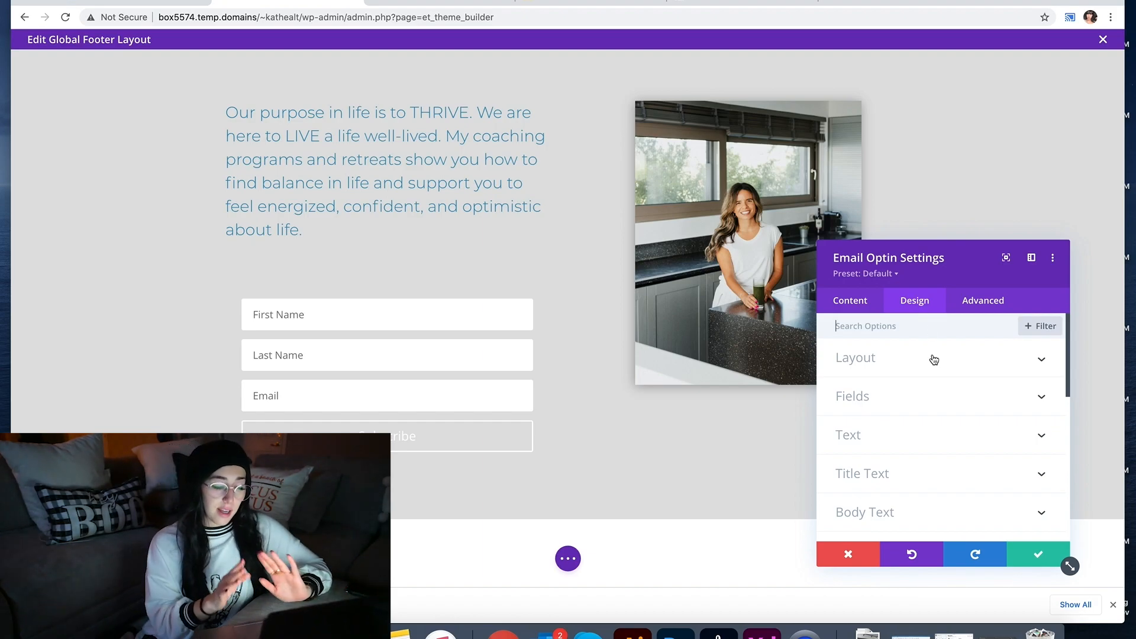
Step: Review the form's Layout, Fields and Sizing design option groups
{"action": "scroll", "coordinate": [883, 481], "scroll_direction": "down", "scroll_amount": 1}
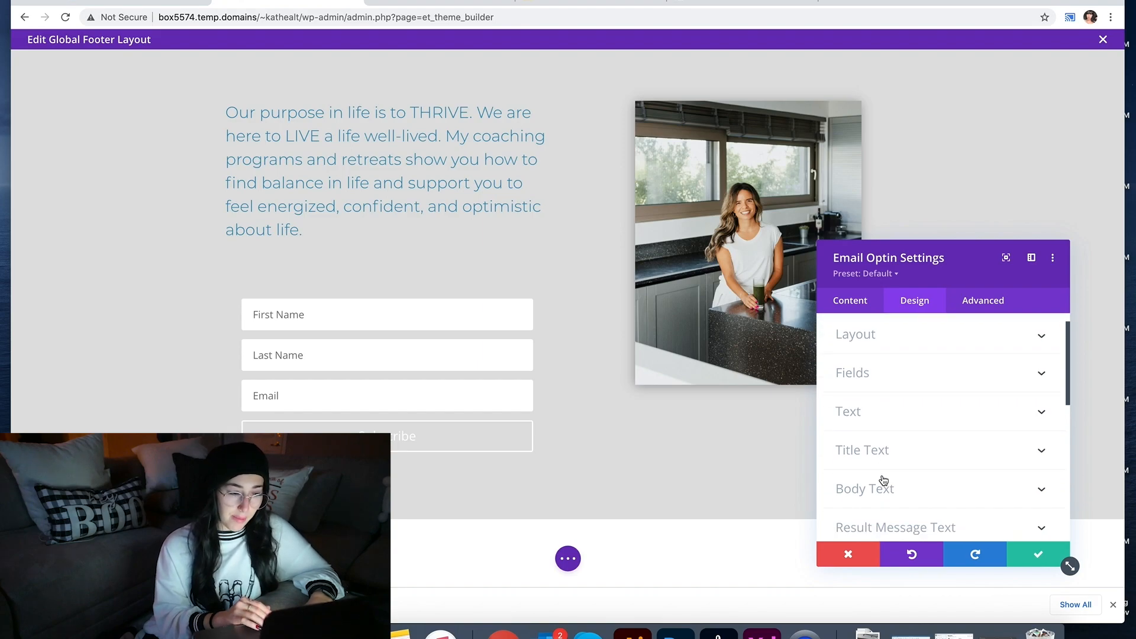
{"action": "scroll", "coordinate": [884, 480], "scroll_direction": "up", "scroll_amount": 2}
{"action": "left_click", "coordinate": [891, 368]}
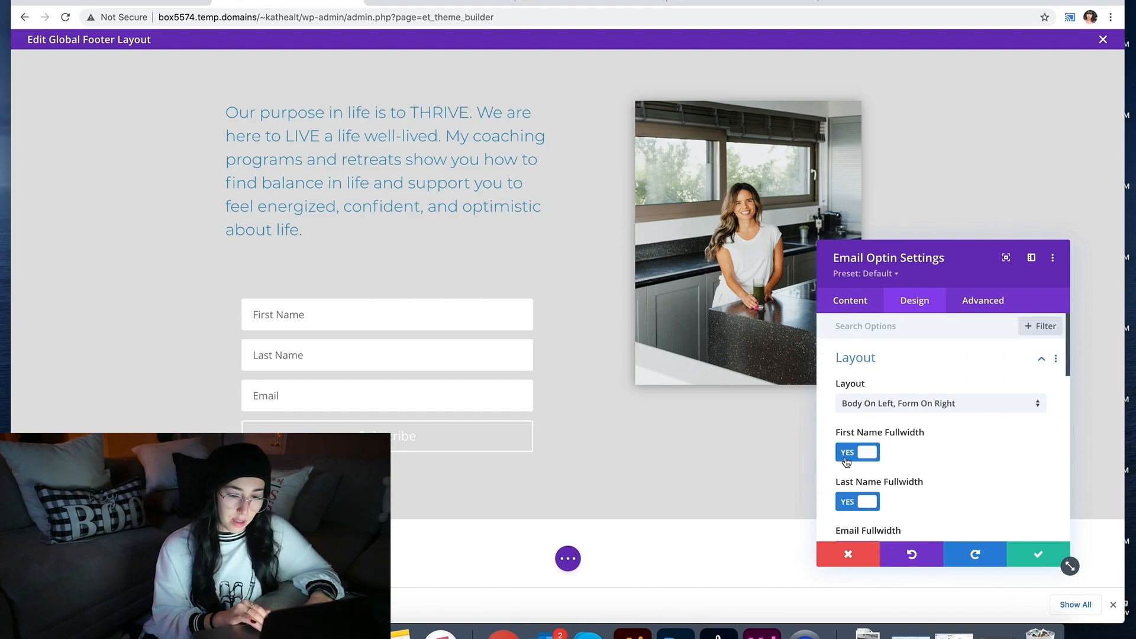
{"action": "scroll", "coordinate": [846, 461], "scroll_direction": "down", "scroll_amount": 3}
{"action": "left_click", "coordinate": [851, 421]}
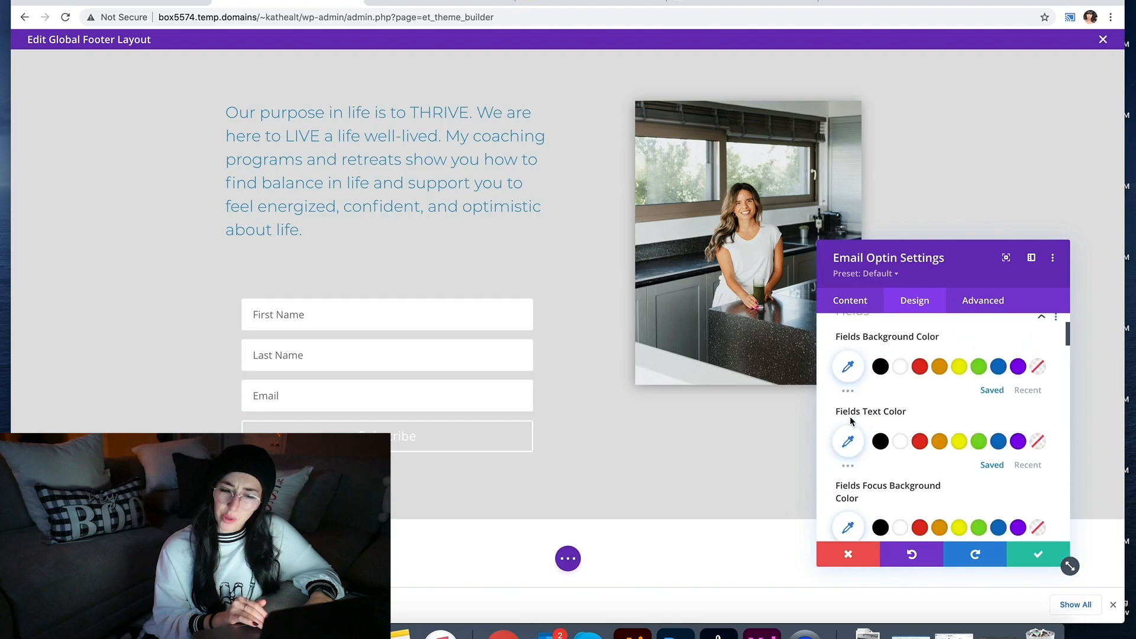
{"action": "scroll", "coordinate": [851, 418], "scroll_direction": "down", "scroll_amount": 5}
{"action": "scroll", "coordinate": [850, 416], "scroll_direction": "down", "scroll_amount": 5}
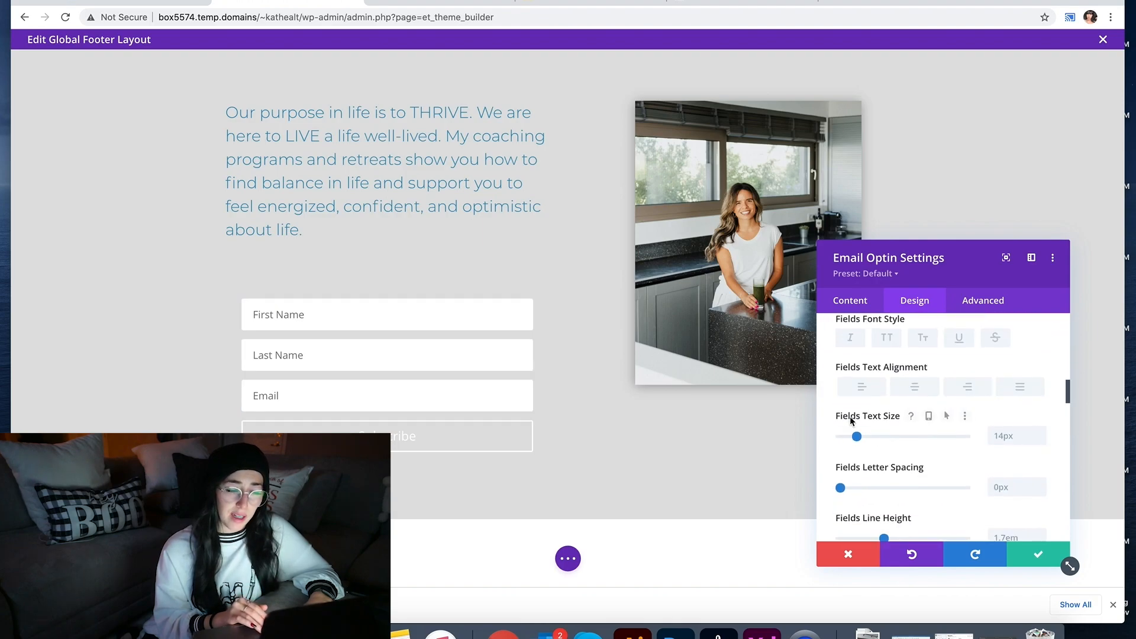
{"action": "scroll", "coordinate": [861, 380], "scroll_direction": "down", "scroll_amount": 10}
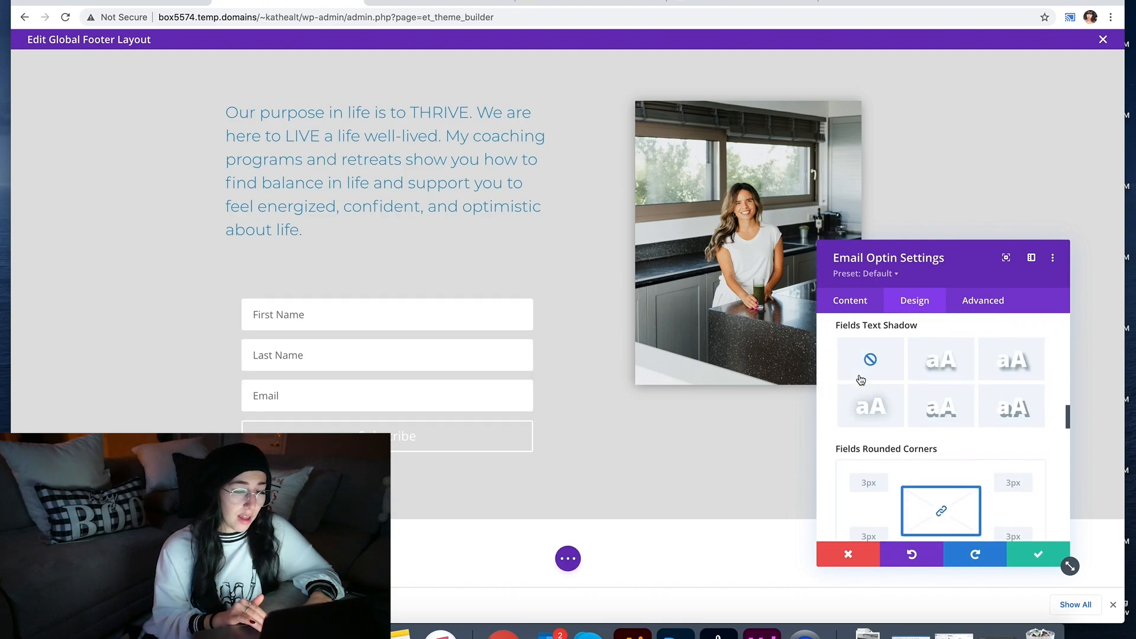
{"action": "scroll", "coordinate": [860, 379], "scroll_direction": "down", "scroll_amount": 5}
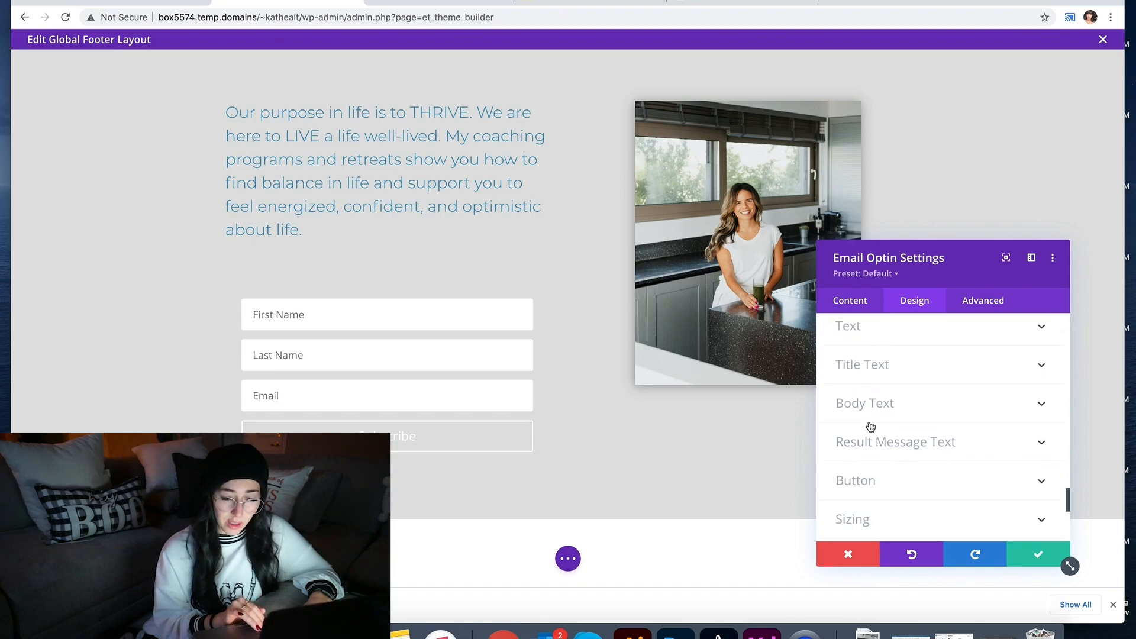
{"action": "scroll", "coordinate": [875, 376], "scroll_direction": "up", "scroll_amount": 1}
{"action": "scroll", "coordinate": [875, 377], "scroll_direction": "down", "scroll_amount": 3}
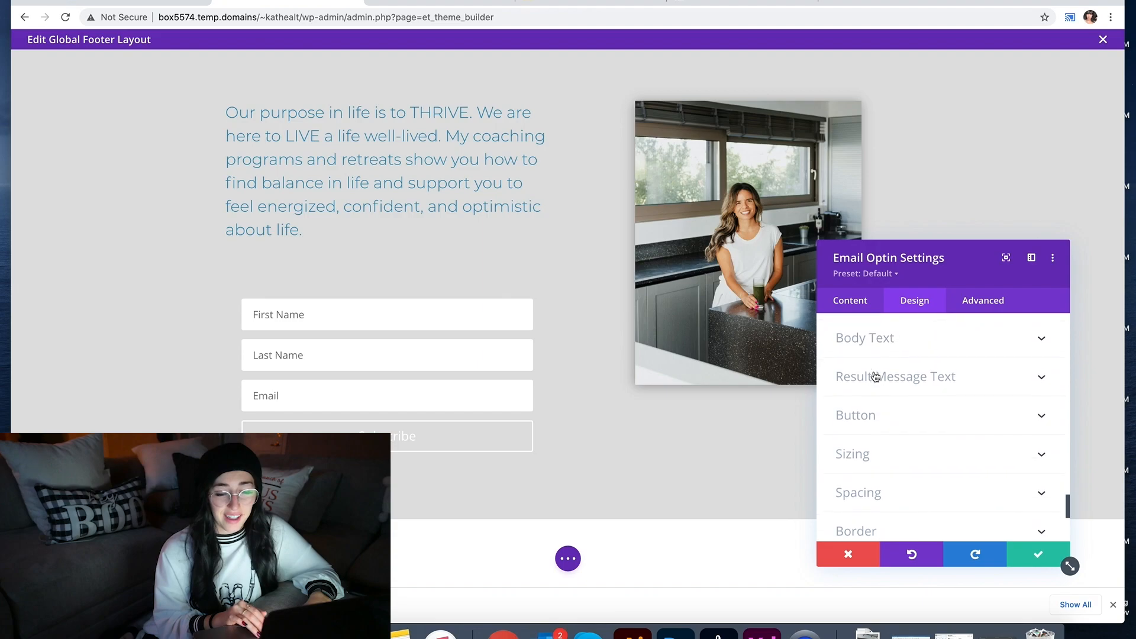
{"action": "scroll", "coordinate": [875, 376], "scroll_direction": "down", "scroll_amount": 1}
{"action": "left_click", "coordinate": [870, 435]}
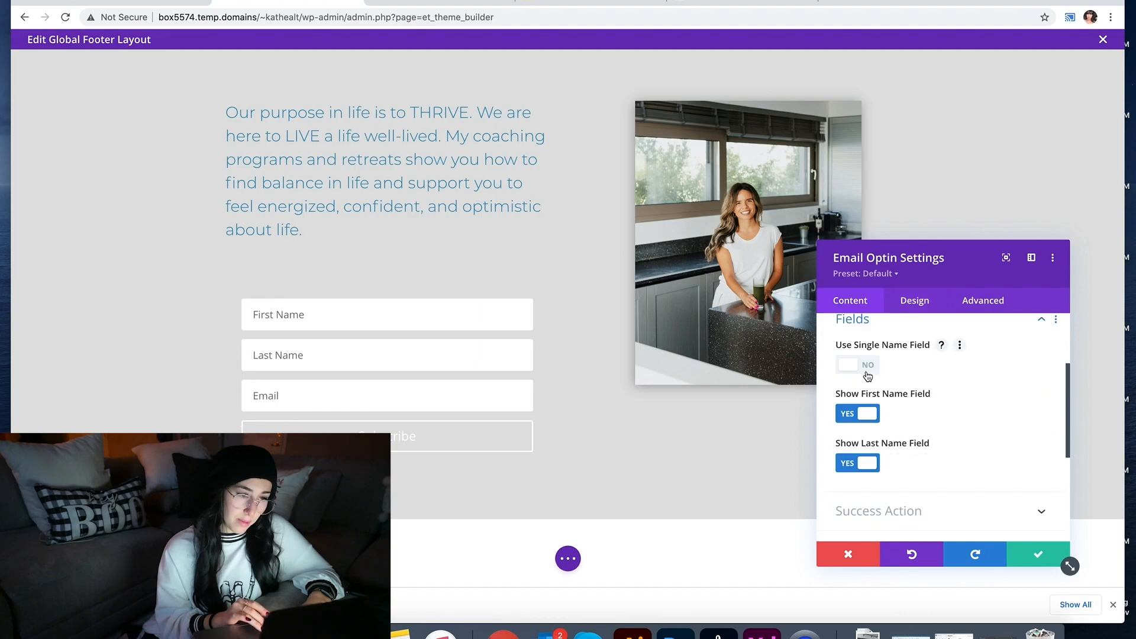
Step: Try body-above, below and top form layouts, settling on form right of body
{"action": "left_click", "coordinate": [914, 301]}
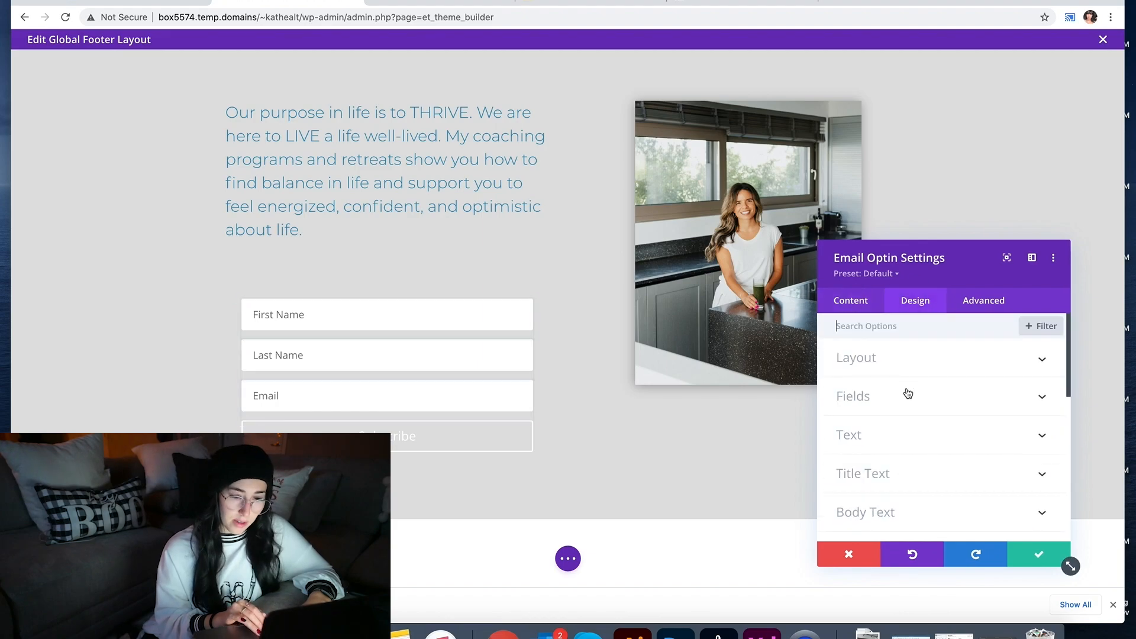
{"action": "left_click", "coordinate": [902, 359]}
{"action": "left_click", "coordinate": [902, 404]}
{"action": "left_click", "coordinate": [904, 458]}
{"action": "left_click", "coordinate": [903, 405]}
{"action": "left_click", "coordinate": [903, 479]}
{"action": "left_click", "coordinate": [902, 406]}
{"action": "left_click", "coordinate": [898, 436]}
{"action": "left_click", "coordinate": [897, 406]}
{"action": "left_click", "coordinate": [898, 462]}
{"action": "left_click", "coordinate": [895, 406]}
{"action": "left_click", "coordinate": [893, 436]}
Step: Expand the form field and title text styling options
{"action": "left_click", "coordinate": [884, 482]}
{"action": "scroll", "coordinate": [905, 384], "scroll_direction": "down", "scroll_amount": 10}
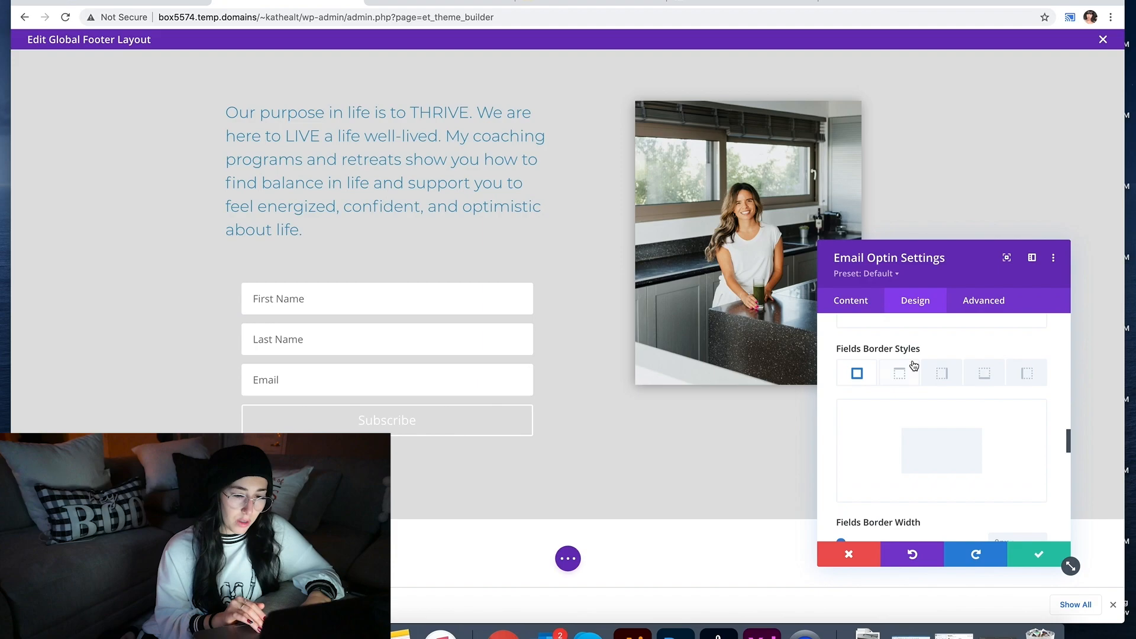
{"action": "left_click", "coordinate": [885, 434]}
{"action": "scroll", "coordinate": [887, 440], "scroll_direction": "up", "scroll_amount": 5}
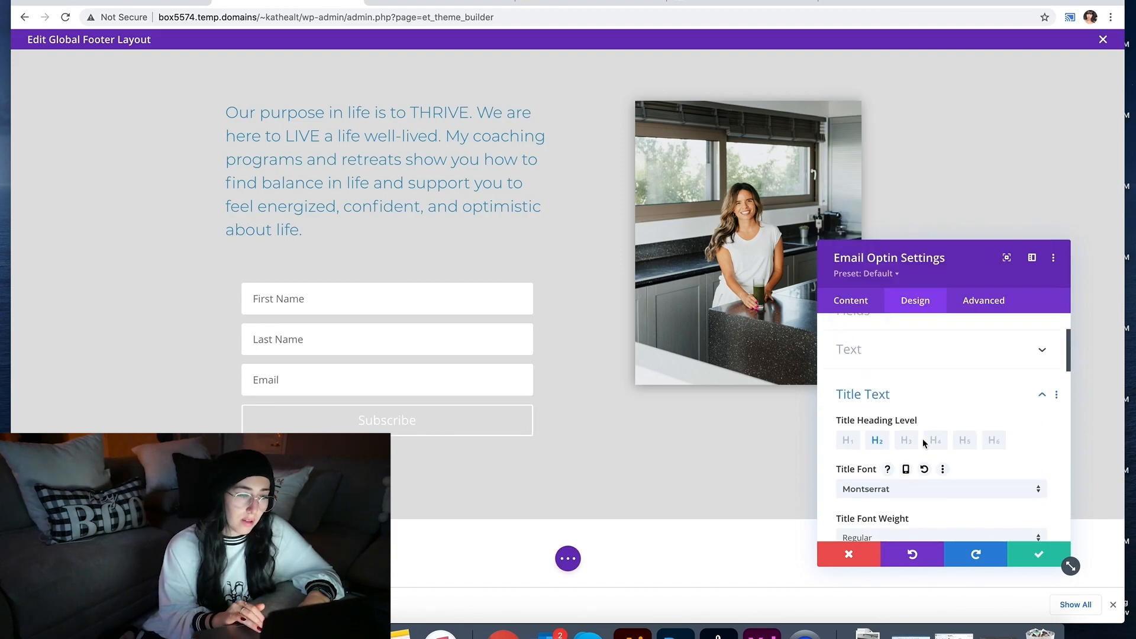
{"action": "scroll", "coordinate": [876, 491], "scroll_direction": "down", "scroll_amount": 8}
Step: Replace the Button text 'Subscribe' with 'Sign Me up!' under Content > Text
{"action": "left_click", "coordinate": [852, 301]}
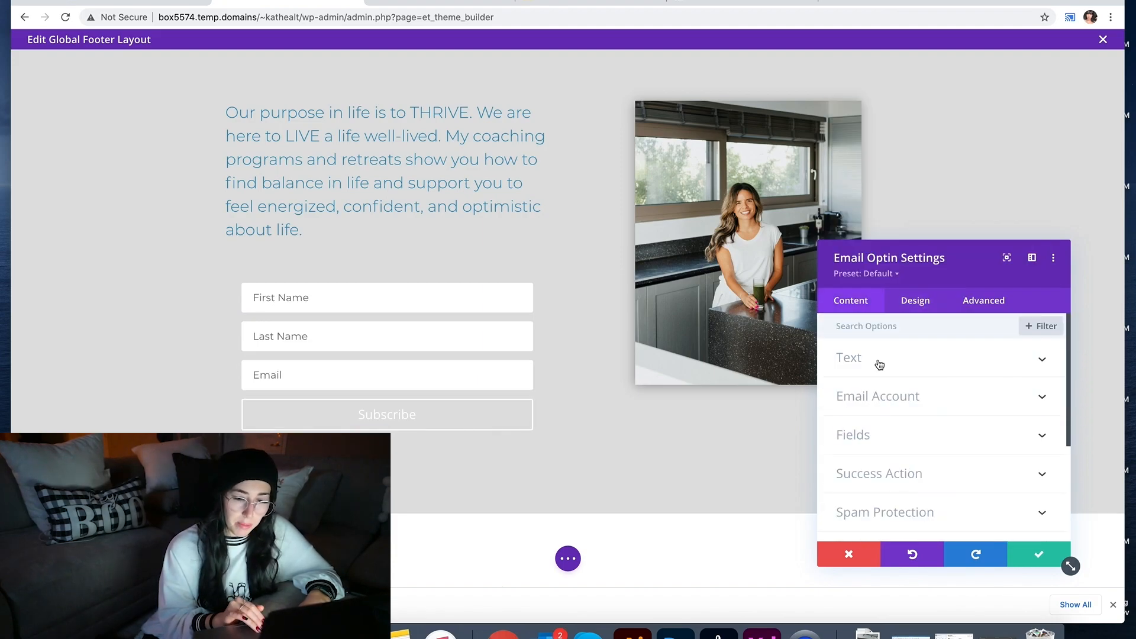
{"action": "left_click", "coordinate": [878, 360]}
{"action": "left_click", "coordinate": [878, 452]}
{"action": "type", "text": "Sihn"}
{"action": "key", "text": "BackSpace"}
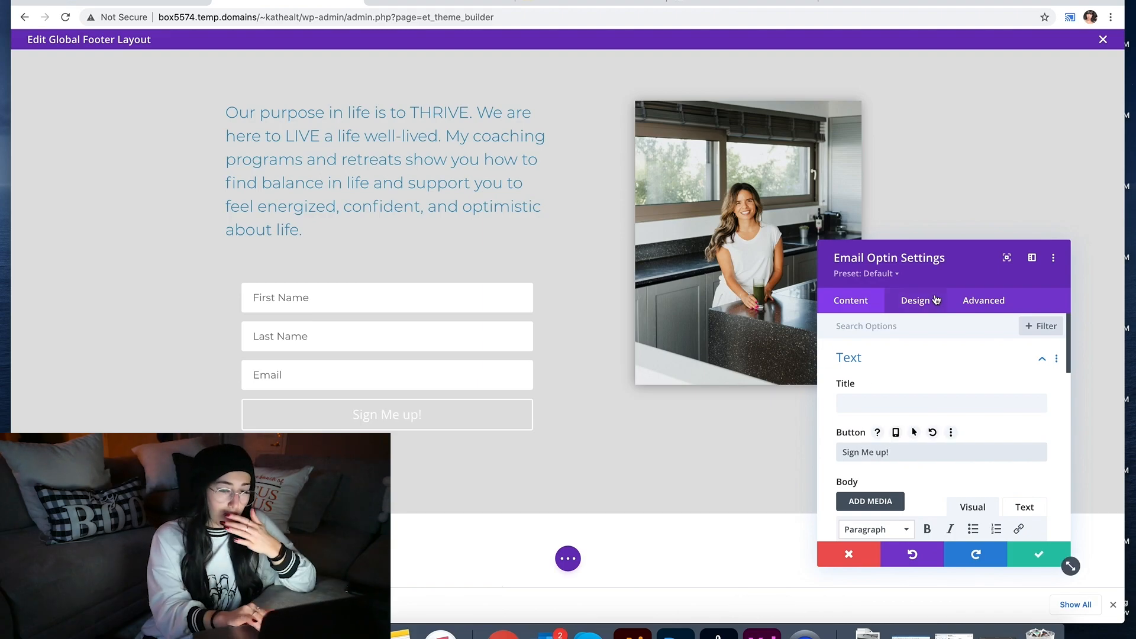
{"action": "left_click", "coordinate": [935, 300]}
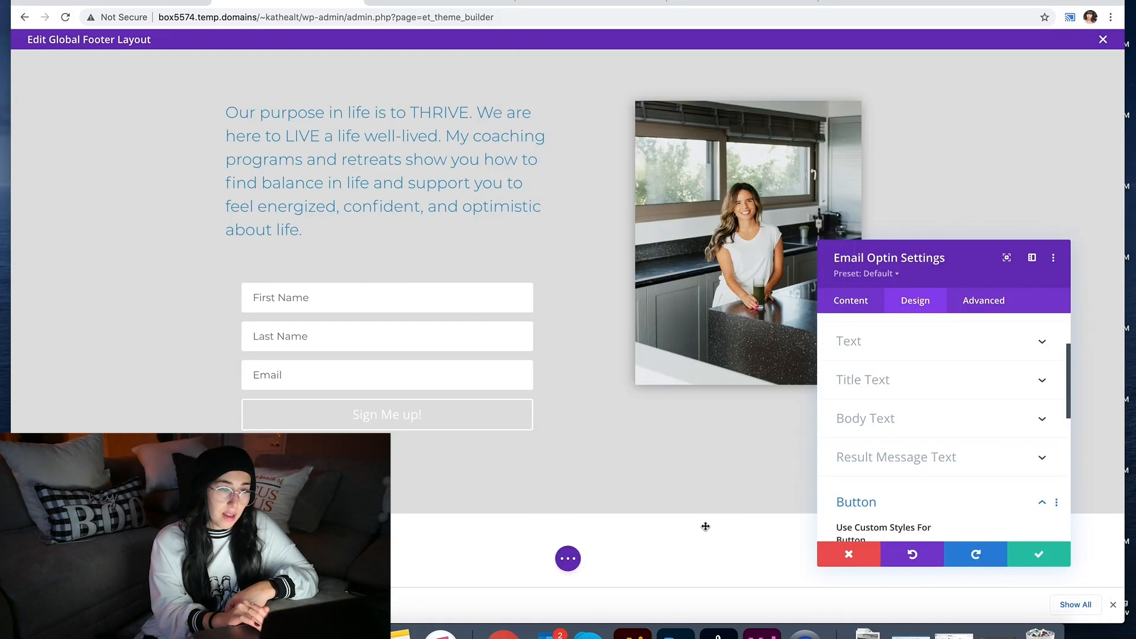
Step: Give the button custom styles: uppercase, Light weight, light blue background, transparent border
{"action": "scroll", "coordinate": [860, 465], "scroll_direction": "down", "scroll_amount": 2}
{"action": "left_click", "coordinate": [860, 460]}
{"action": "scroll", "coordinate": [876, 459], "scroll_direction": "down", "scroll_amount": 8}
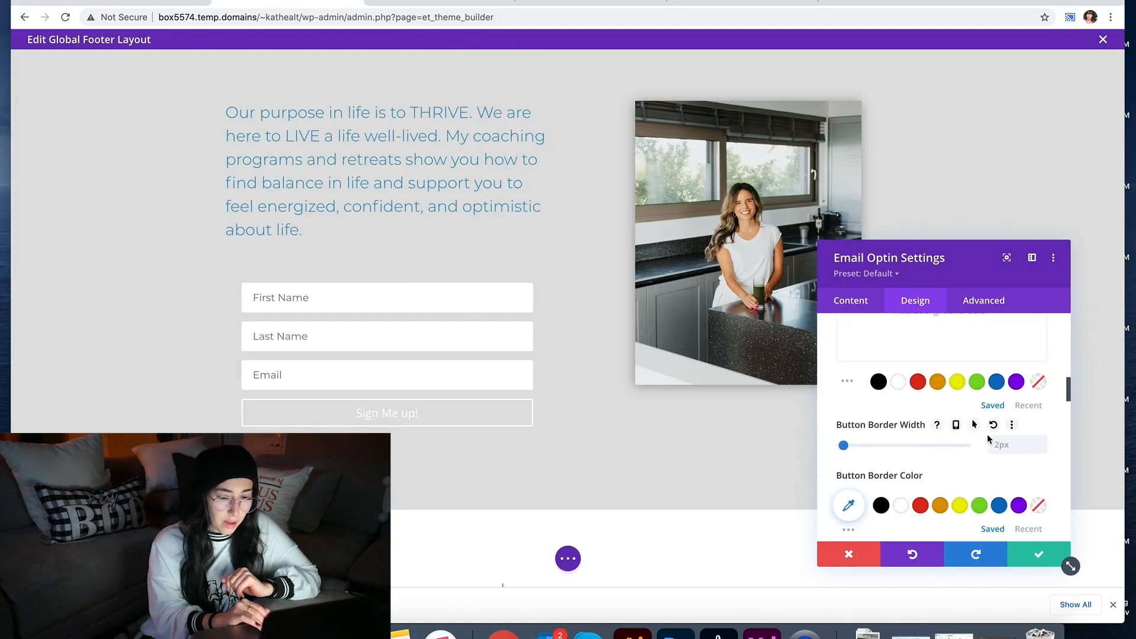
{"action": "left_click", "coordinate": [887, 476]}
{"action": "left_click", "coordinate": [892, 429]}
{"action": "left_click", "coordinate": [893, 373]}
{"action": "scroll", "coordinate": [900, 454], "scroll_direction": "down", "scroll_amount": 5}
{"action": "scroll", "coordinate": [900, 453], "scroll_direction": "up", "scroll_amount": 9}
{"action": "scroll", "coordinate": [900, 454], "scroll_direction": "down", "scroll_amount": 1}
{"action": "left_click", "coordinate": [1029, 487]}
{"action": "left_click", "coordinate": [901, 464]}
{"action": "left_click", "coordinate": [919, 466]}
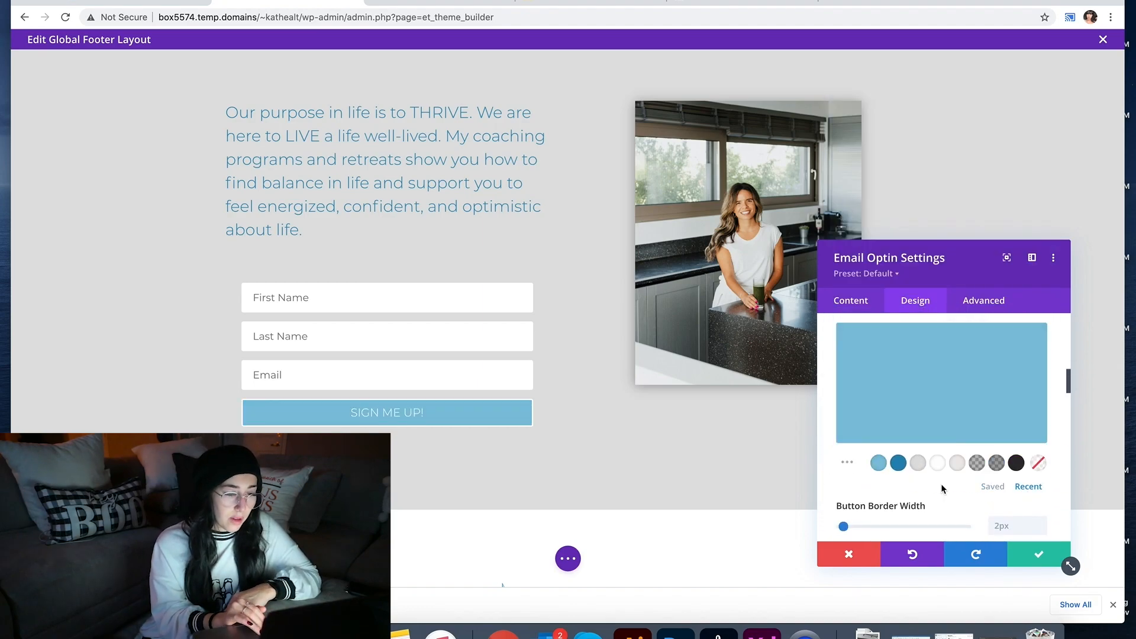
{"action": "scroll", "coordinate": [932, 473], "scroll_direction": "down", "scroll_amount": 2}
{"action": "left_click", "coordinate": [1036, 502]}
Step: Turn off Fullwidth for First and Last Name, keeping Email full width
{"action": "scroll", "coordinate": [1039, 380], "scroll_direction": "down", "scroll_amount": 10}
{"action": "scroll", "coordinate": [1060, 349], "scroll_direction": "up", "scroll_amount": 12}
{"action": "scroll", "coordinate": [1058, 339], "scroll_direction": "up", "scroll_amount": 5}
{"action": "left_click", "coordinate": [1031, 357]}
{"action": "scroll", "coordinate": [889, 436], "scroll_direction": "down", "scroll_amount": 4}
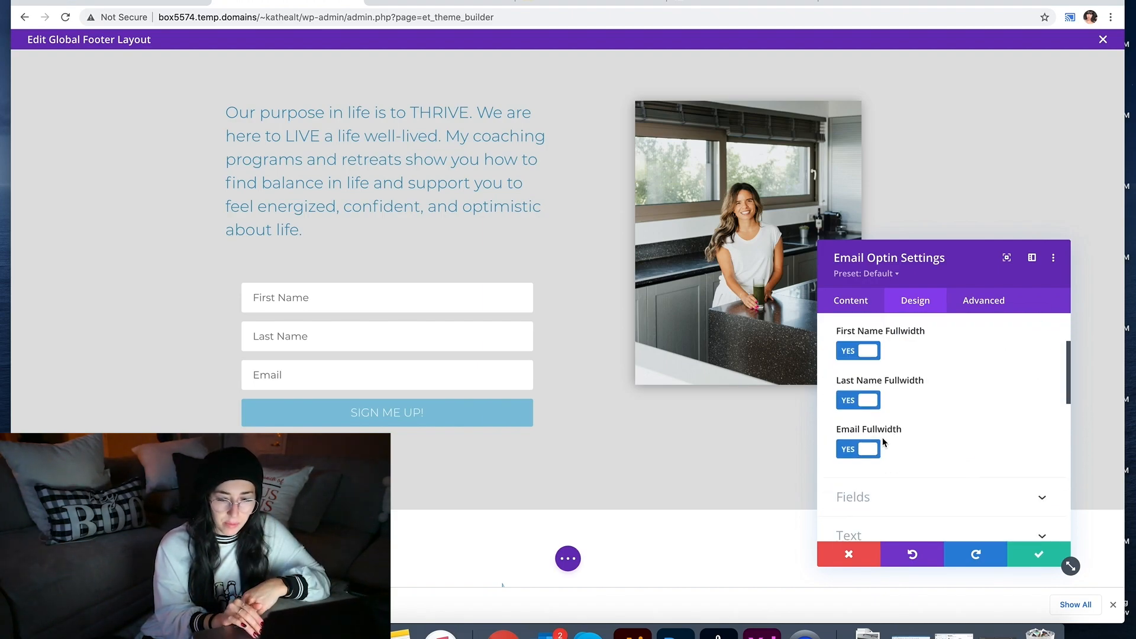
{"action": "scroll", "coordinate": [888, 435], "scroll_direction": "up", "scroll_amount": 1}
{"action": "left_click", "coordinate": [858, 363]}
{"action": "left_click", "coordinate": [852, 413]}
{"action": "left_click", "coordinate": [856, 466]}
{"action": "left_click", "coordinate": [856, 466]}
Step: Try a 91% left-aligned form width, then return the form to full width
{"action": "scroll", "coordinate": [888, 459], "scroll_direction": "up", "scroll_amount": 2}
{"action": "scroll", "coordinate": [890, 463], "scroll_direction": "down", "scroll_amount": 7}
{"action": "left_click", "coordinate": [893, 439]}
{"action": "mouse_move", "coordinate": [966, 378]}
{"action": "left_mouse_down"}
{"action": "mouse_move", "coordinate": [944, 379]}
{"action": "mouse_move", "coordinate": [968, 379]}
{"action": "left_mouse_up"}
{"action": "left_click", "coordinate": [871, 481]}
{"action": "scroll", "coordinate": [923, 454], "scroll_direction": "down", "scroll_amount": 10}
{"action": "left_click", "coordinate": [1039, 555]}
Step: Centre the purpose statement paragraph in the Text module
{"action": "left_click", "coordinate": [363, 133]}
{"action": "scroll", "coordinate": [910, 473], "scroll_direction": "down", "scroll_amount": 3}
{"action": "double_click", "coordinate": [910, 499]}
{"action": "triple_click", "coordinate": [910, 498]}
{"action": "left_click", "coordinate": [895, 362]}
{"action": "left_click", "coordinate": [915, 301]}
Step: Expand the Text module's heading text design options and heading 3 weight choices
{"action": "left_click", "coordinate": [885, 396]}
{"action": "scroll", "coordinate": [894, 398], "scroll_direction": "down", "scroll_amount": 2}
{"action": "left_click", "coordinate": [923, 368]}
{"action": "scroll", "coordinate": [911, 402], "scroll_direction": "down", "scroll_amount": 3}
{"action": "left_click", "coordinate": [892, 390]}
Step: Settle the heading weight on Regular after trying Semi Bold and Medium, tweak the heading 3 size, and save
{"action": "left_click", "coordinate": [889, 444]}
{"action": "left_click", "coordinate": [889, 383]}
{"action": "left_click", "coordinate": [885, 417]}
{"action": "left_click", "coordinate": [896, 333]}
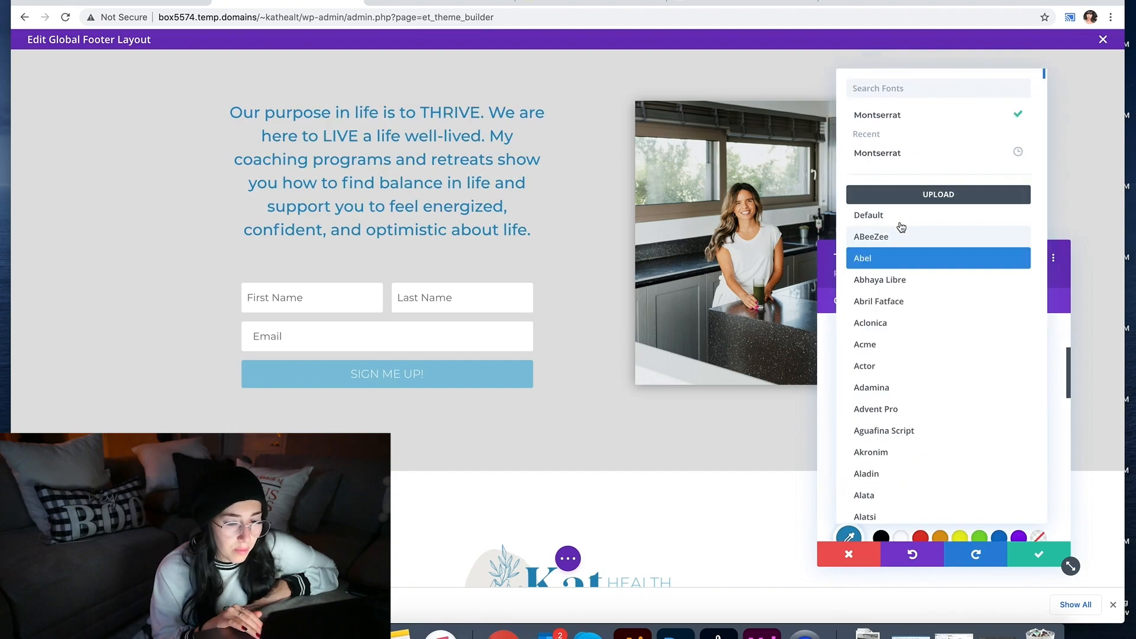
{"action": "left_click", "coordinate": [1056, 409]}
{"action": "left_click", "coordinate": [896, 380]}
{"action": "left_click", "coordinate": [890, 395]}
{"action": "scroll", "coordinate": [962, 388], "scroll_direction": "down", "scroll_amount": 2}
{"action": "scroll", "coordinate": [963, 386], "scroll_direction": "down", "scroll_amount": 2}
{"action": "left_click", "coordinate": [1042, 471]}
{"action": "left_click", "coordinate": [1042, 472]}
{"action": "left_click", "coordinate": [1042, 472]}
{"action": "left_click", "coordinate": [1041, 480]}
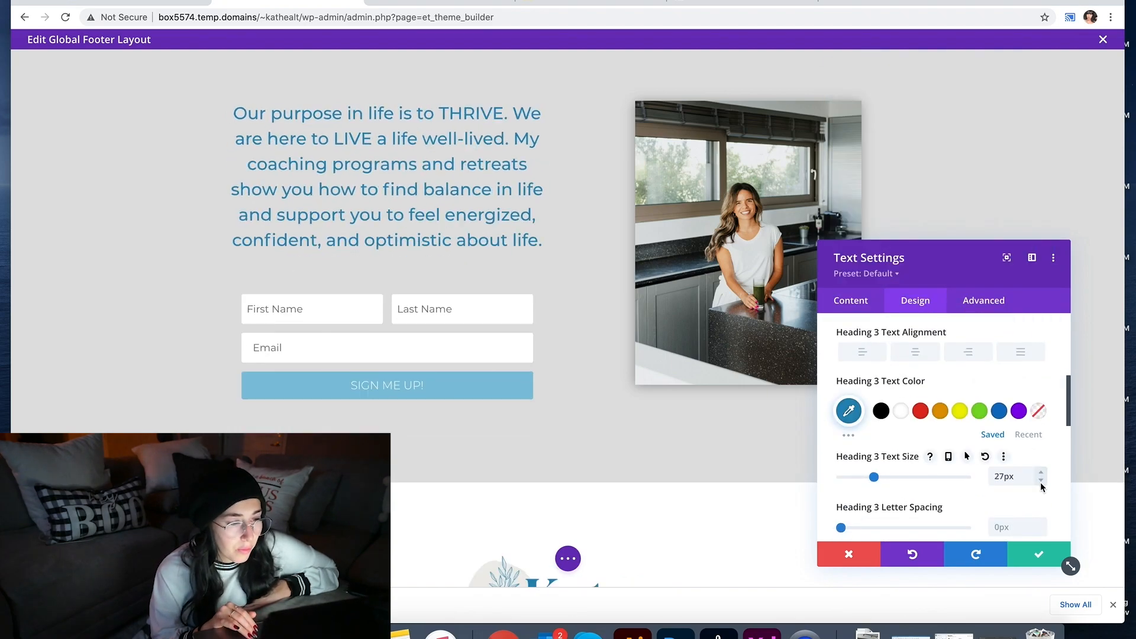
{"action": "left_click", "coordinate": [1040, 481]}
{"action": "left_click", "coordinate": [1040, 481]}
{"action": "left_click", "coordinate": [1038, 555]}
Step: Copy the subscribe-box sentence from the email holding the copy
{"action": "left_click_drag", "start_coordinate": [583, 74], "coordinate": [583, 68]}
{"action": "left_click_drag", "start_coordinate": [621, 451], "coordinate": [621, 445]}
{"action": "scroll", "coordinate": [647, 416], "scroll_direction": "down", "scroll_amount": 2}
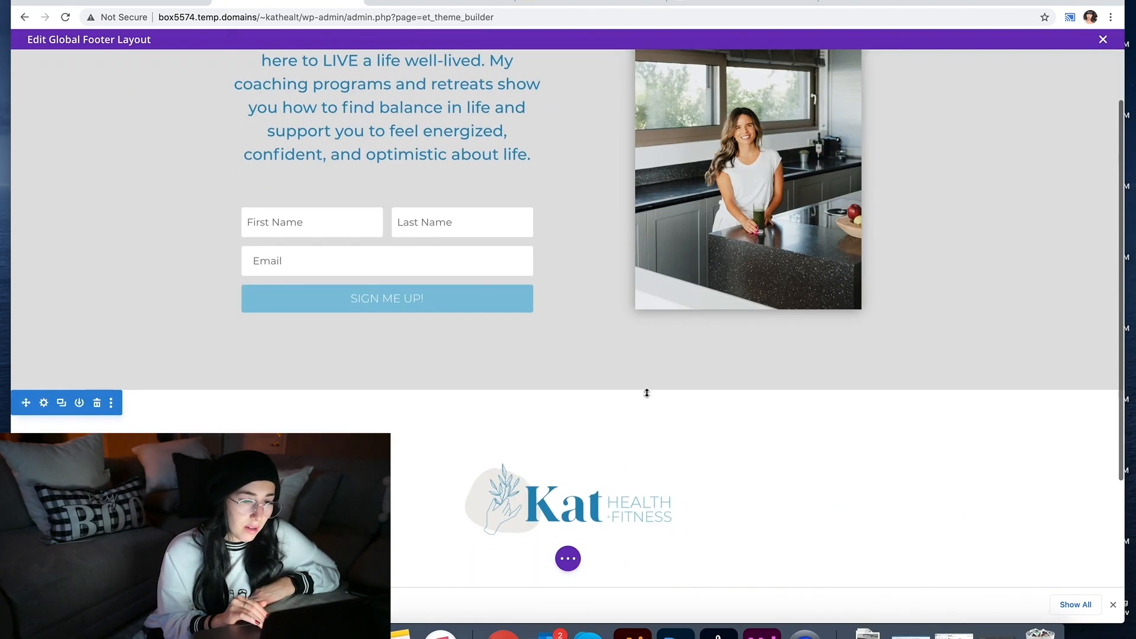
{"action": "left_click_drag", "start_coordinate": [641, 347], "coordinate": [641, 329]}
{"action": "scroll", "coordinate": [969, 353], "scroll_direction": "up", "scroll_amount": 2}
{"action": "left_click", "coordinate": [426, 3]}
{"action": "left_click_drag", "start_coordinate": [212, 298], "coordinate": [634, 297]}
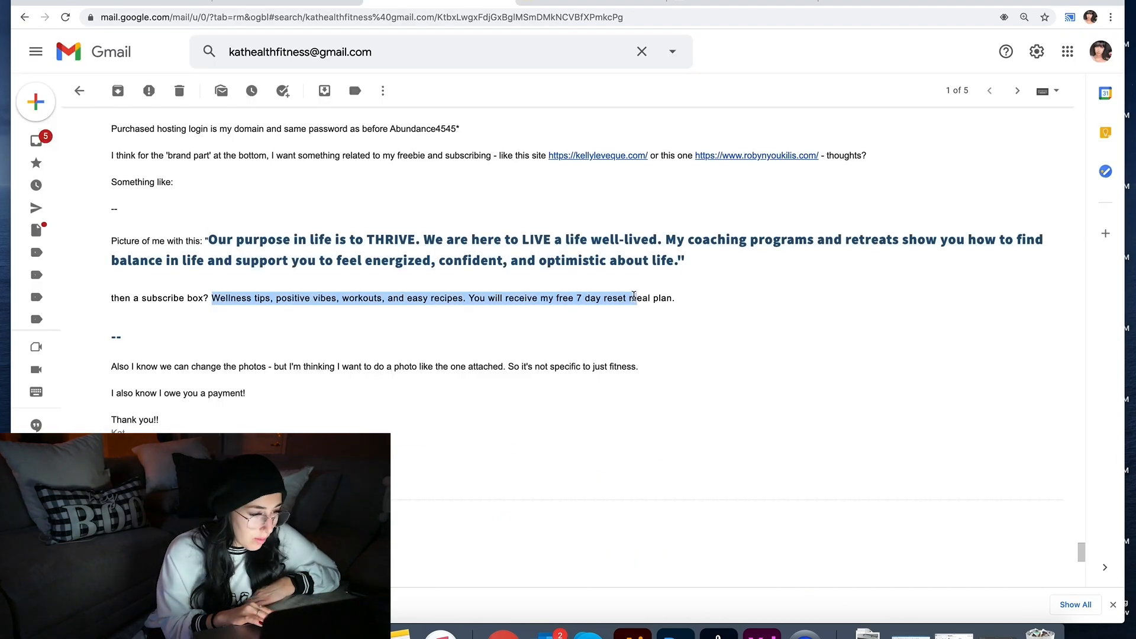
{"action": "key", "text": "super+c"}
{"action": "left_click", "coordinate": [289, 2]}
Step: Insert a new Text module and replace its placeholder with the copied sentence
{"action": "left_click", "coordinate": [386, 221]}
{"action": "type", "text": "text"}
{"action": "left_click", "coordinate": [330, 360]}
{"action": "key", "text": "super+a"}
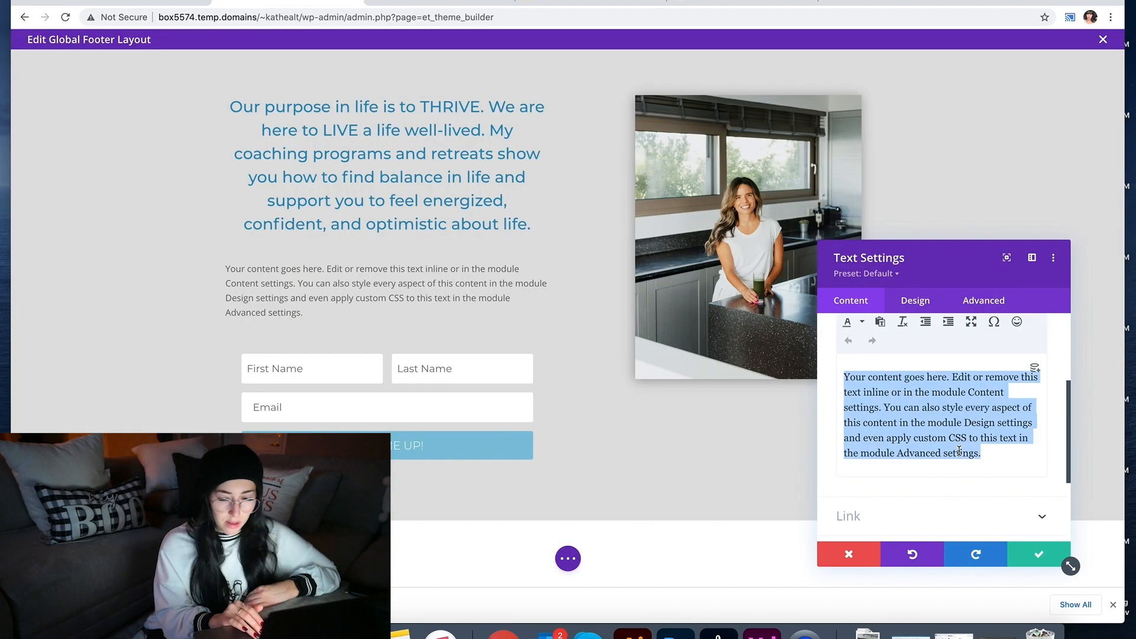
{"action": "key", "text": "super+v"}
{"action": "key", "text": "super+a"}
Step: Look over the new text's design options and select its text size value
{"action": "left_click", "coordinate": [915, 300]}
{"action": "scroll", "coordinate": [907, 502], "scroll_direction": "down", "scroll_amount": 1}
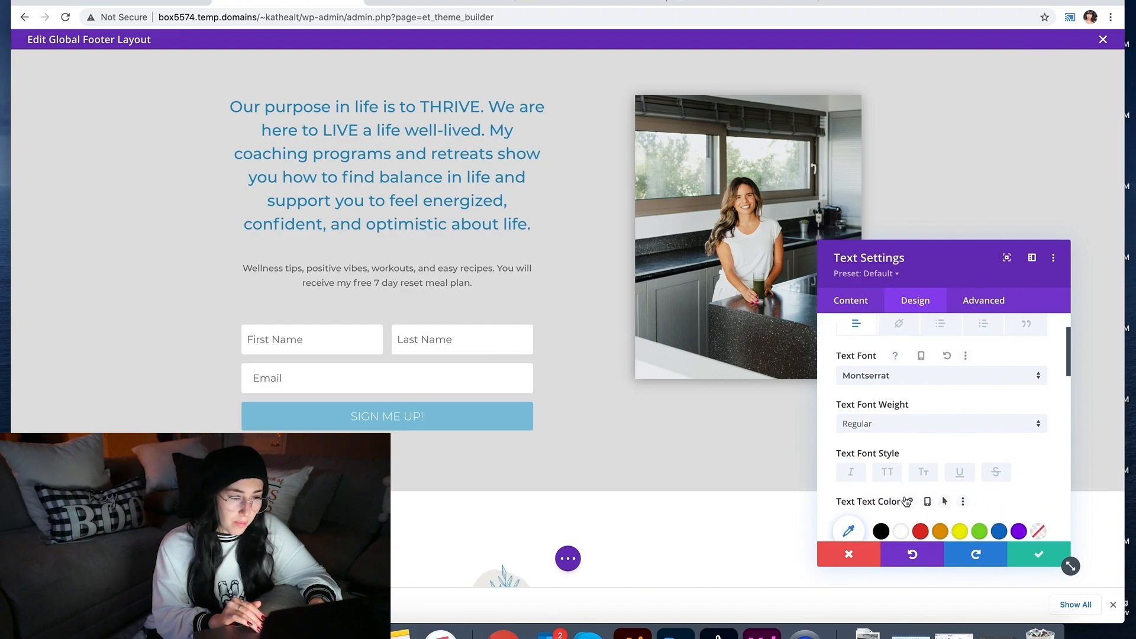
{"action": "scroll", "coordinate": [877, 432], "scroll_direction": "down", "scroll_amount": 3}
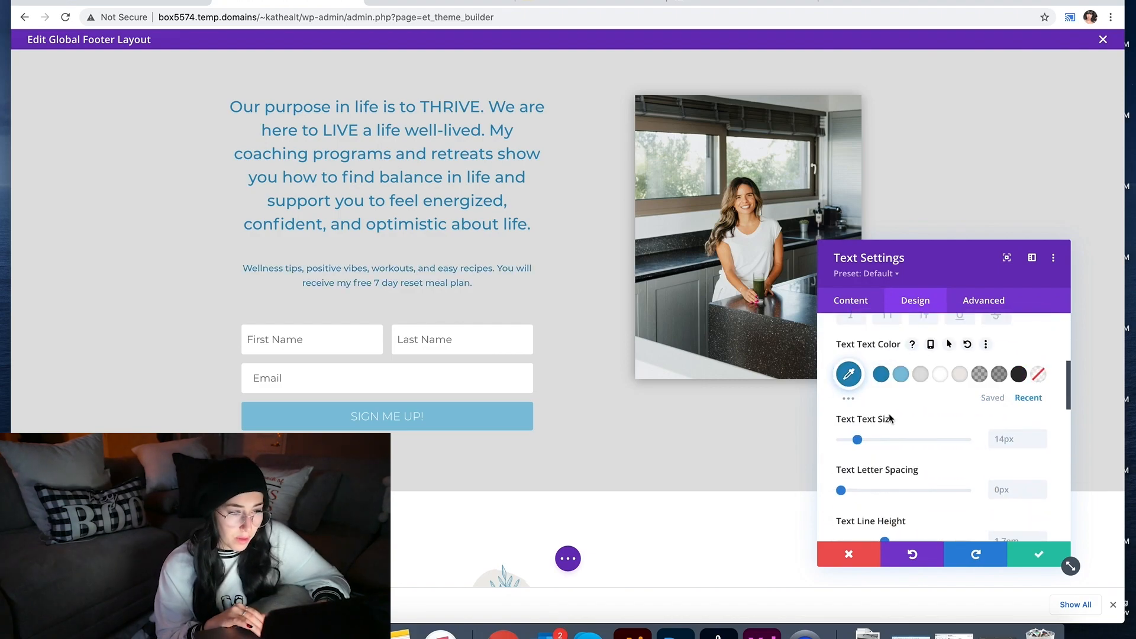
{"action": "scroll", "coordinate": [890, 418], "scroll_direction": "up", "scroll_amount": 1}
{"action": "triple_click", "coordinate": [1040, 451]}
{"action": "left_click", "coordinate": [1040, 452]}
Step: Reword the sentence to start 'Want w…' and end with '? Sign up below an…'
{"action": "left_click", "coordinate": [851, 300]}
{"action": "left_click", "coordinate": [851, 359]}
{"action": "scroll", "coordinate": [858, 408], "scroll_direction": "down", "scroll_amount": 2}
{"action": "left_click", "coordinate": [853, 475]}
{"action": "type", "text": "ant w"}
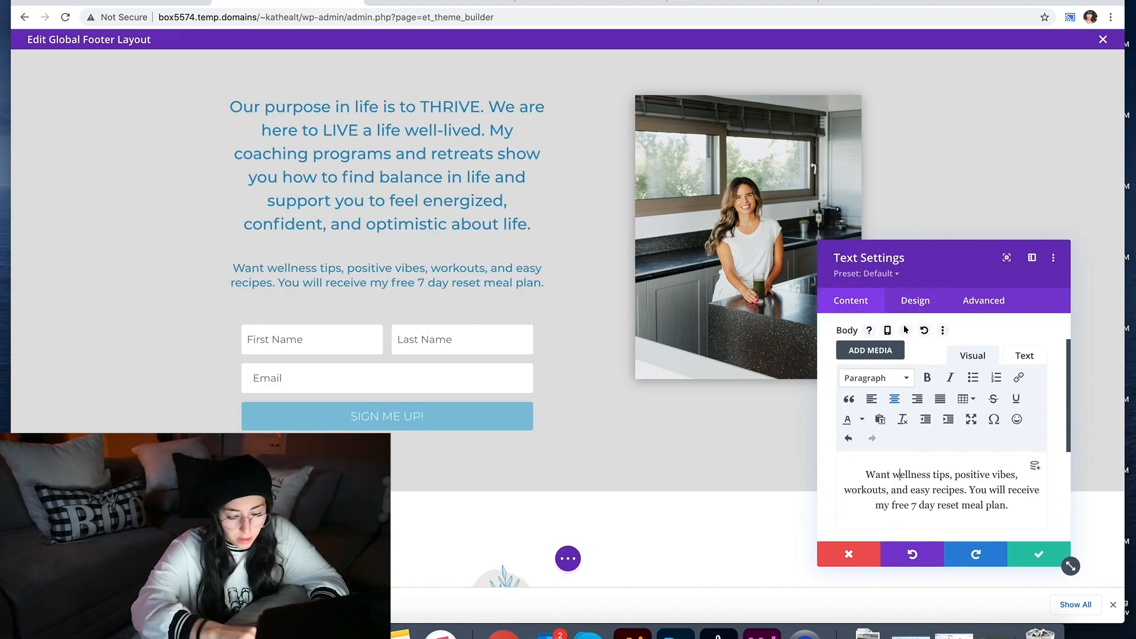
{"action": "scroll", "coordinate": [958, 482], "scroll_direction": "down", "scroll_amount": 1}
{"action": "left_click", "coordinate": [966, 477]}
{"action": "key", "text": "BackSpace"}
{"action": "type", "text": "? Sign up below and y"}
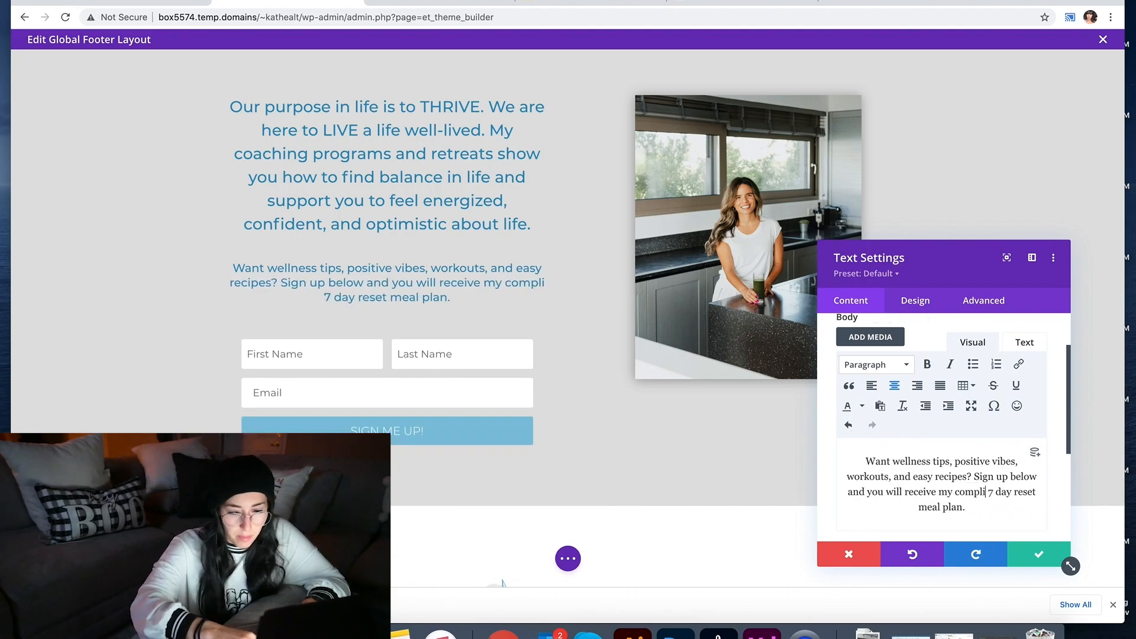
{"action": "scroll", "coordinate": [921, 507], "scroll_direction": "up", "scroll_amount": 3}
{"action": "left_click", "coordinate": [921, 359]}
Step: Make the purpose heading's heading 3 text dark grey
{"action": "left_click", "coordinate": [1038, 554]}
{"action": "left_click", "coordinate": [359, 106]}
{"action": "scroll", "coordinate": [915, 379], "scroll_direction": "down", "scroll_amount": 3}
{"action": "left_click", "coordinate": [916, 301]}
{"action": "left_click", "coordinate": [916, 397]}
{"action": "scroll", "coordinate": [916, 379], "scroll_direction": "down", "scroll_amount": 2}
{"action": "left_click", "coordinate": [918, 365]}
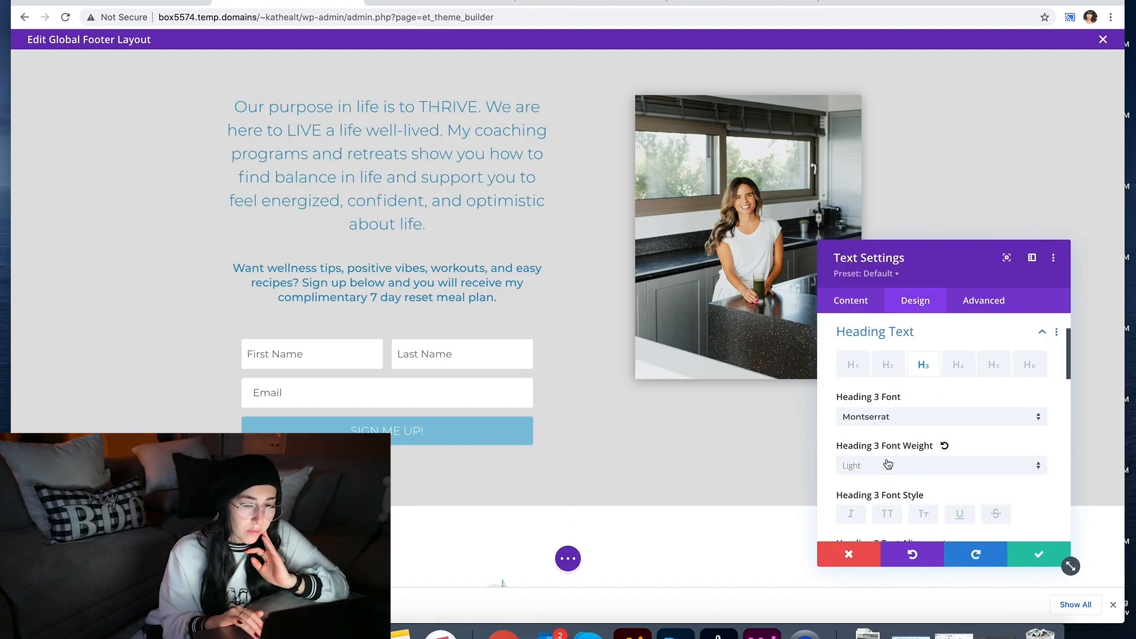
{"action": "scroll", "coordinate": [888, 461], "scroll_direction": "down", "scroll_amount": 4}
{"action": "left_click", "coordinate": [1017, 395]}
{"action": "left_click", "coordinate": [1033, 561]}
Step: Set the blue sign-up text's font weight to Light and open the module picker below it
{"action": "left_click", "coordinate": [358, 269]}
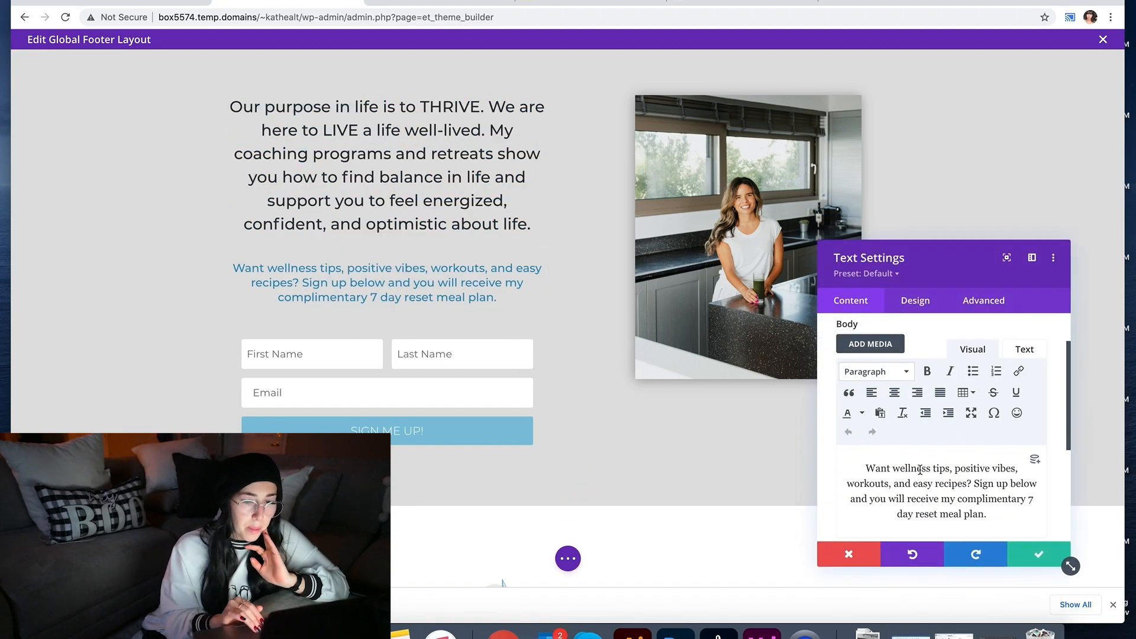
{"action": "left_click", "coordinate": [915, 300]}
{"action": "left_click", "coordinate": [915, 362]}
{"action": "scroll", "coordinate": [916, 414], "scroll_direction": "down", "scroll_amount": 2}
{"action": "left_click", "coordinate": [917, 427]}
{"action": "left_click", "coordinate": [918, 454]}
{"action": "scroll", "coordinate": [919, 450], "scroll_direction": "down", "scroll_amount": 4}
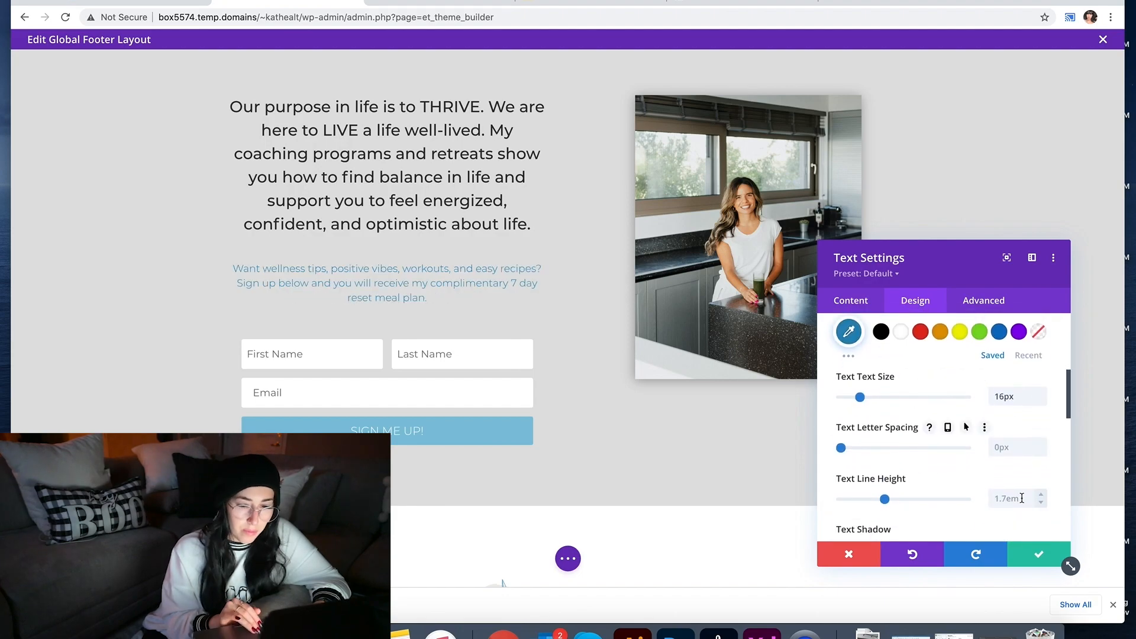
{"action": "left_click", "coordinate": [1038, 554]}
{"action": "left_click", "coordinate": [387, 295]}
Step: Insert a Blurb module below the sign-up text and clear its placeholder body text
{"action": "type", "text": "ar"}
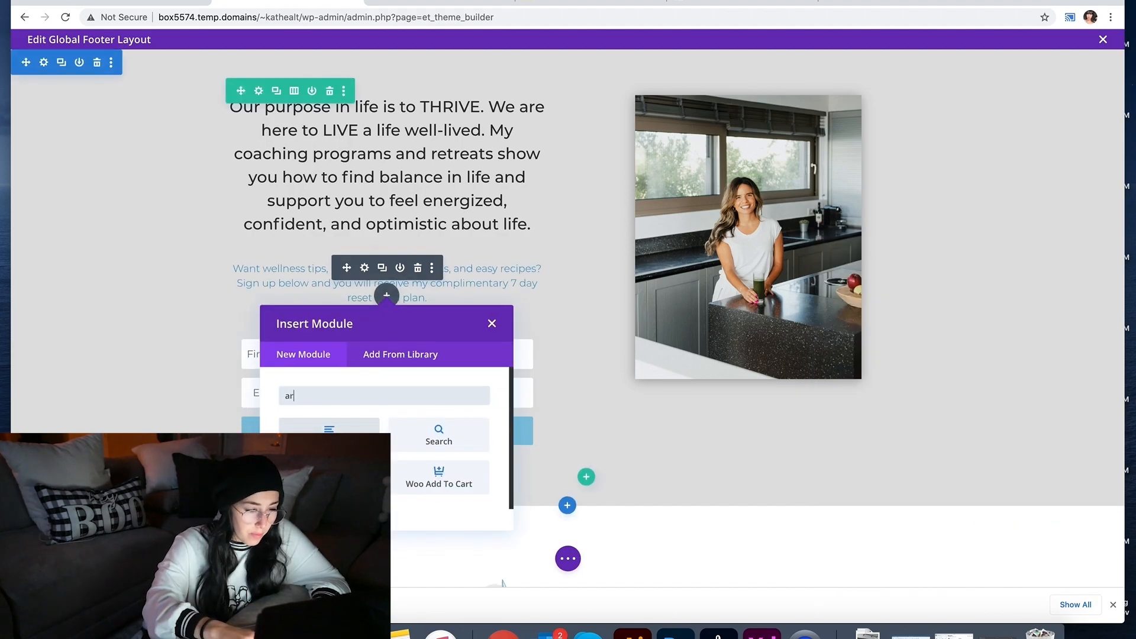
{"action": "left_click", "coordinate": [329, 519]}
{"action": "scroll", "coordinate": [913, 434], "scroll_direction": "down", "scroll_amount": 3}
{"action": "left_click", "coordinate": [921, 447]}
{"action": "key", "text": "super+a"}
{"action": "key", "text": "BackSpace"}
{"action": "scroll", "coordinate": [888, 462], "scroll_direction": "down", "scroll_amount": 4}
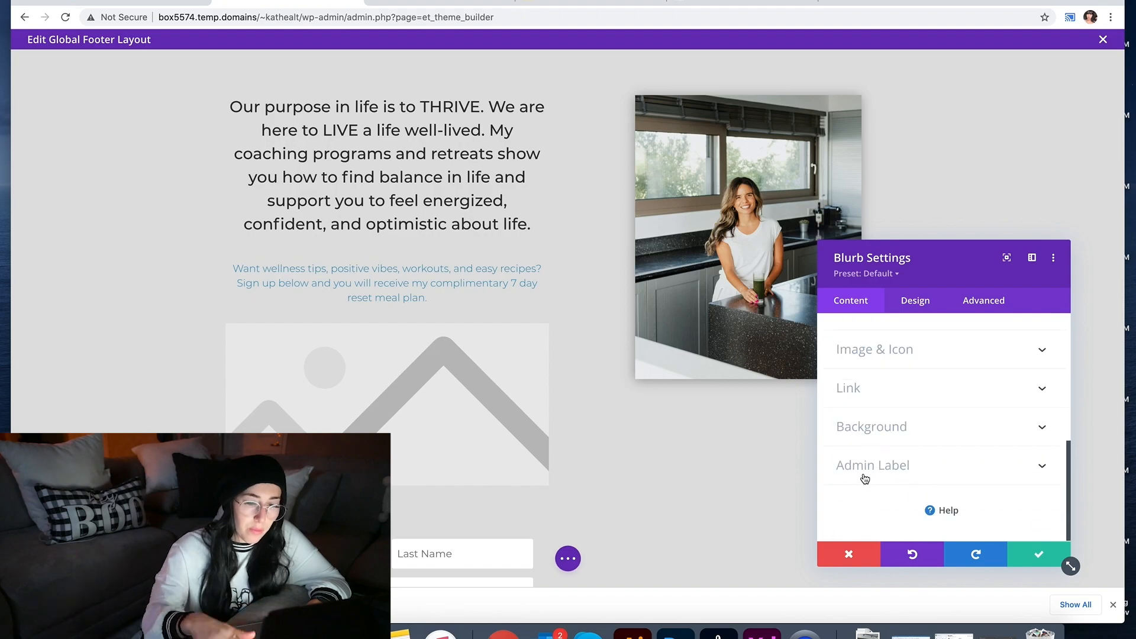
Step: Make the blurb show a down-arrow icon with a smaller custom icon size
{"action": "left_click", "coordinate": [890, 350]}
{"action": "left_click", "coordinate": [1016, 441]}
{"action": "left_click", "coordinate": [1089, 64]}
{"action": "left_click", "coordinate": [854, 376]}
{"action": "scroll", "coordinate": [911, 414], "scroll_direction": "down", "scroll_amount": 3}
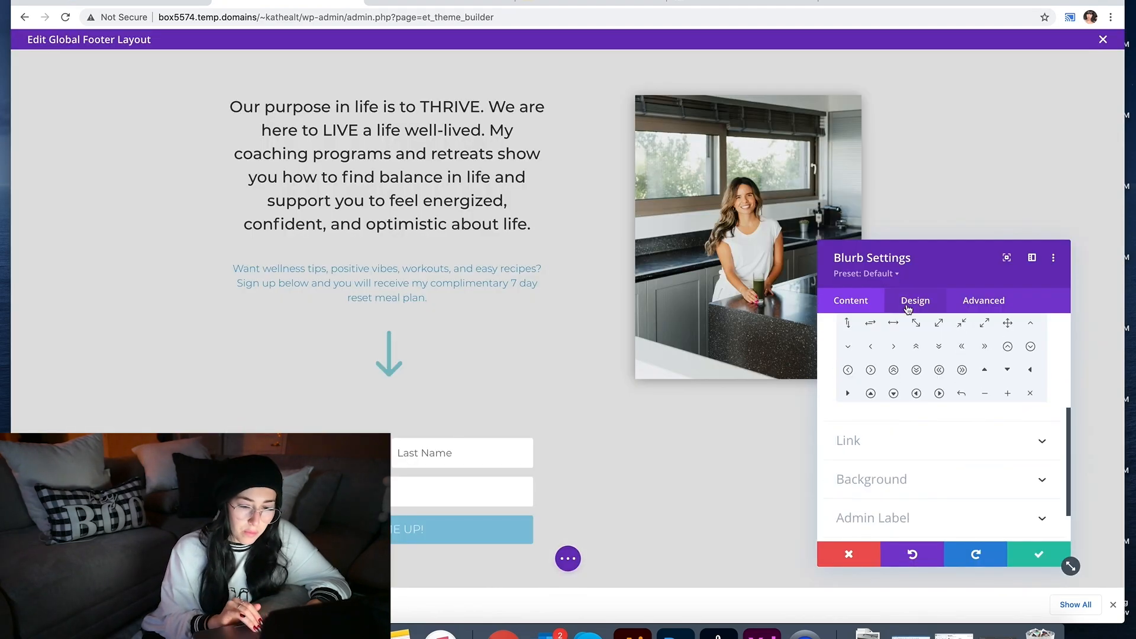
{"action": "left_click", "coordinate": [915, 301]}
{"action": "left_click", "coordinate": [883, 358]}
{"action": "scroll", "coordinate": [919, 436], "scroll_direction": "down", "scroll_amount": 6}
{"action": "left_click", "coordinate": [858, 385]}
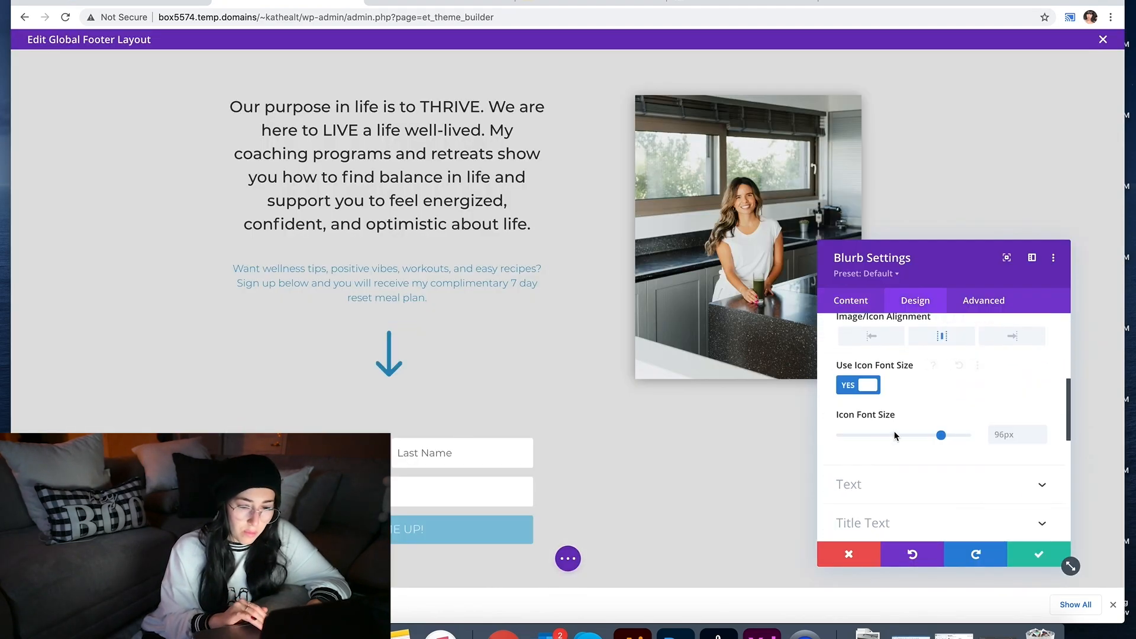
{"action": "left_click_drag", "start_coordinate": [939, 435], "coordinate": [865, 436]}
{"action": "left_click", "coordinate": [1039, 554]}
Step: Reduce the spacing below the blue text and the arrow; try form sizing changes but discard them
{"action": "left_click_drag", "start_coordinate": [435, 369], "coordinate": [434, 352]}
{"action": "left_click_drag", "start_coordinate": [454, 314], "coordinate": [454, 303]}
{"action": "left_click_drag", "start_coordinate": [460, 358], "coordinate": [461, 345]}
{"action": "left_click", "coordinate": [365, 348]}
{"action": "left_click", "coordinate": [915, 300]}
{"action": "scroll", "coordinate": [893, 438], "scroll_direction": "down", "scroll_amount": 4}
{"action": "left_click", "coordinate": [884, 492]}
{"action": "scroll", "coordinate": [886, 497], "scroll_direction": "down", "scroll_amount": 5}
{"action": "left_click", "coordinate": [892, 483]}
{"action": "key", "text": "super+z"}
{"action": "scroll", "coordinate": [918, 476], "scroll_direction": "up", "scroll_amount": 1}
{"action": "left_click_drag", "start_coordinate": [903, 421], "coordinate": [939, 422]}
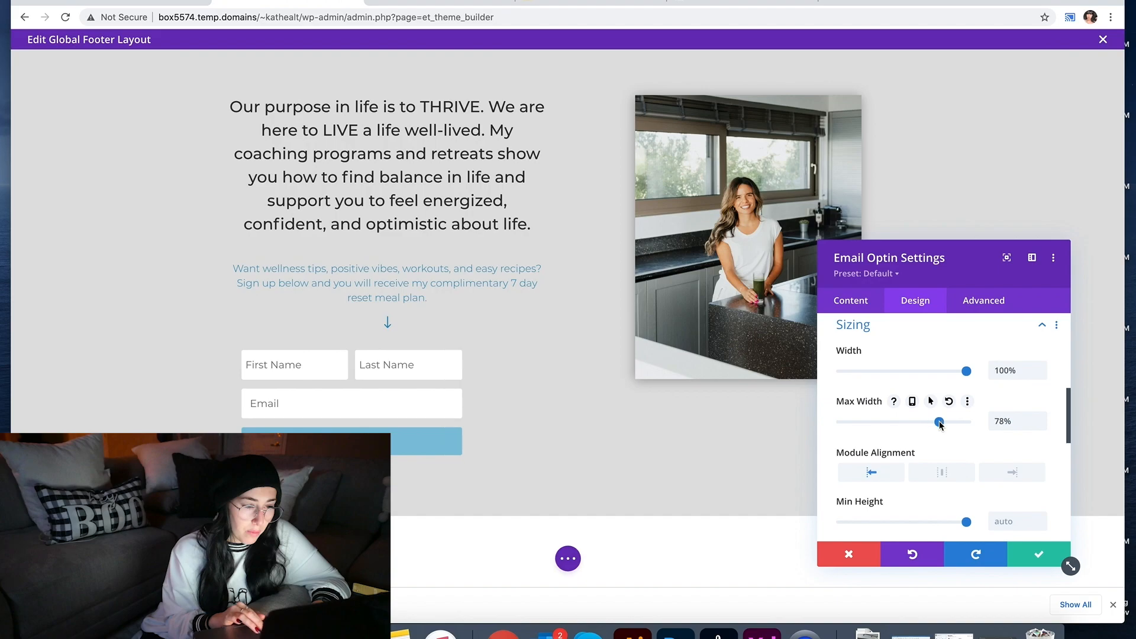
{"action": "left_click", "coordinate": [864, 550]}
Step: Add padding above and below the photo and save the footer layout
{"action": "scroll", "coordinate": [865, 549], "scroll_direction": "down", "scroll_amount": 3}
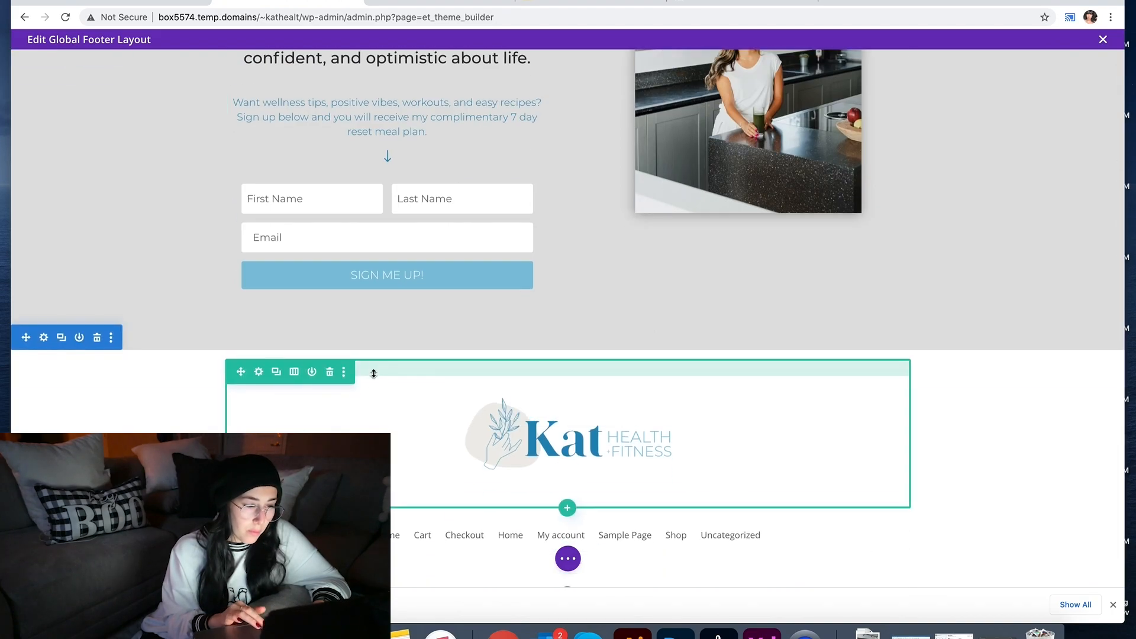
{"action": "scroll", "coordinate": [401, 472], "scroll_direction": "down", "scroll_amount": 1}
{"action": "scroll", "coordinate": [591, 527], "scroll_direction": "up", "scroll_amount": 4}
{"action": "scroll", "coordinate": [704, 378], "scroll_direction": "down", "scroll_amount": 3}
{"action": "left_click_drag", "start_coordinate": [711, 359], "coordinate": [711, 336]}
{"action": "scroll", "coordinate": [711, 336], "scroll_direction": "up", "scroll_amount": 3}
{"action": "left_click_drag", "start_coordinate": [609, 61], "coordinate": [584, 71]}
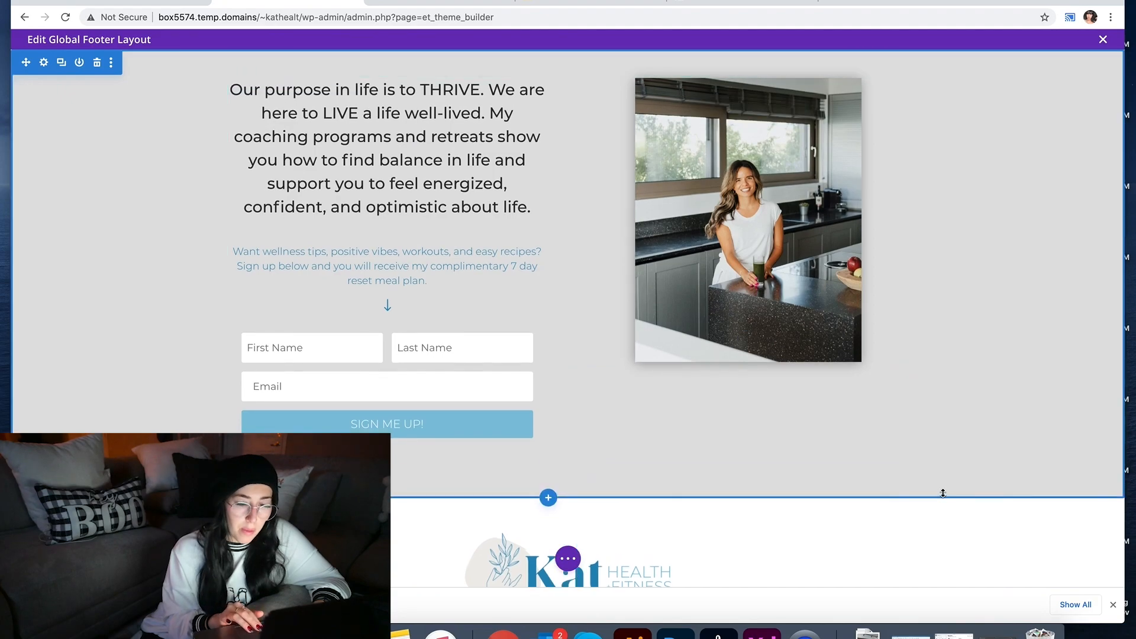
{"action": "left_click_drag", "start_coordinate": [943, 492], "coordinate": [943, 497]}
{"action": "left_click_drag", "start_coordinate": [751, 83], "coordinate": [753, 98]}
{"action": "key", "text": "super+s"}
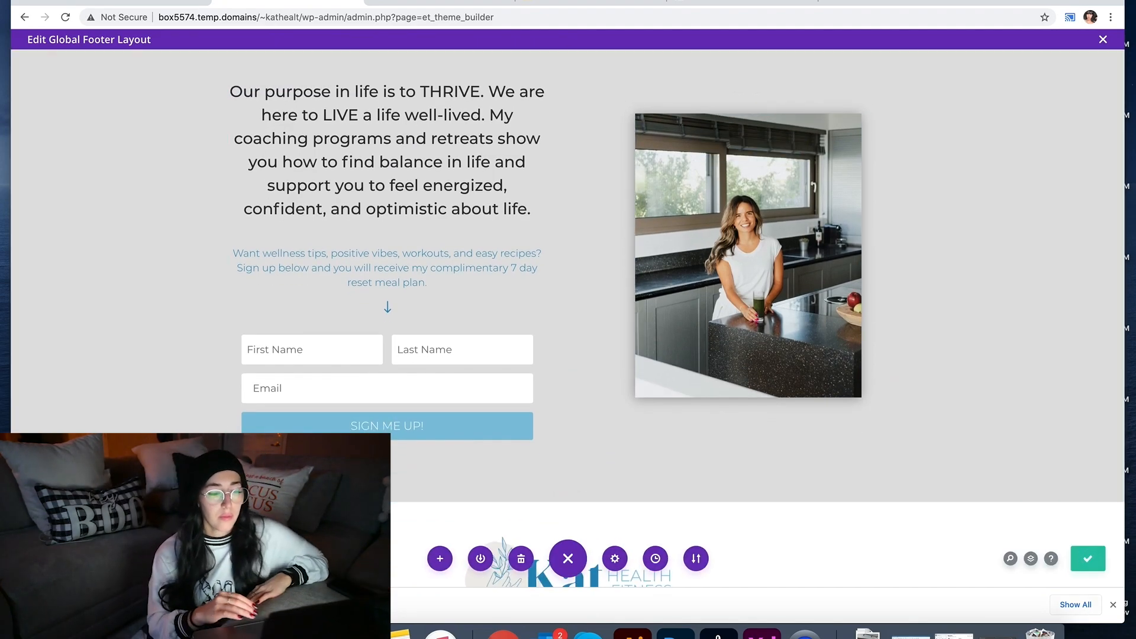
Step: Dismiss the browser's download bar and exit the Edit Global Footer Layout editor
{"action": "left_click", "coordinate": [1114, 605]}
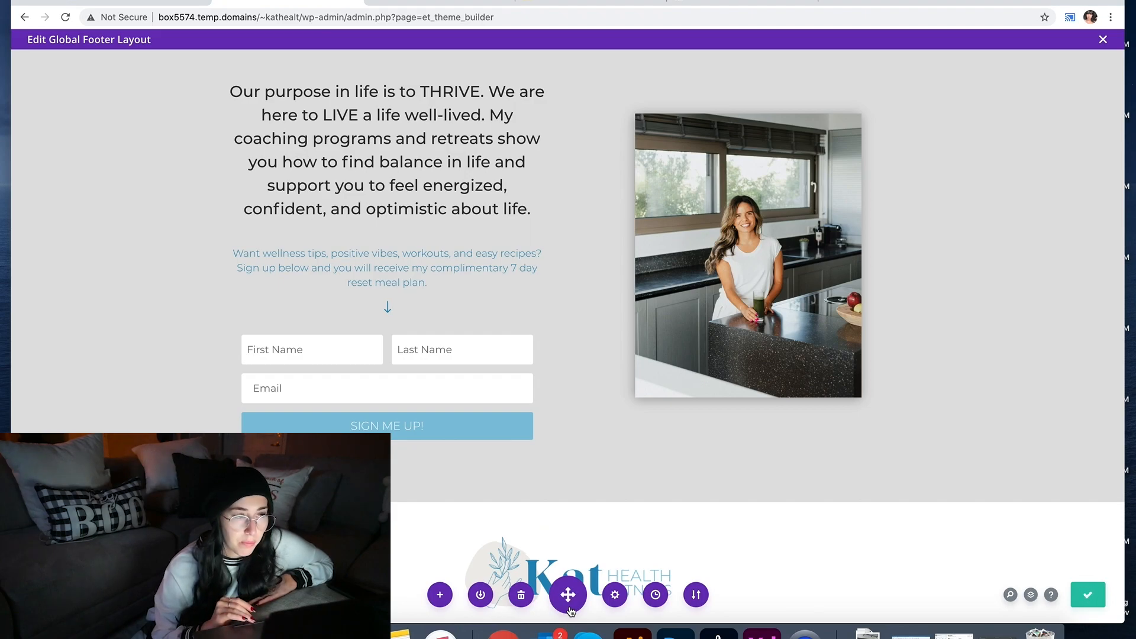
{"action": "left_click", "coordinate": [1104, 39]}
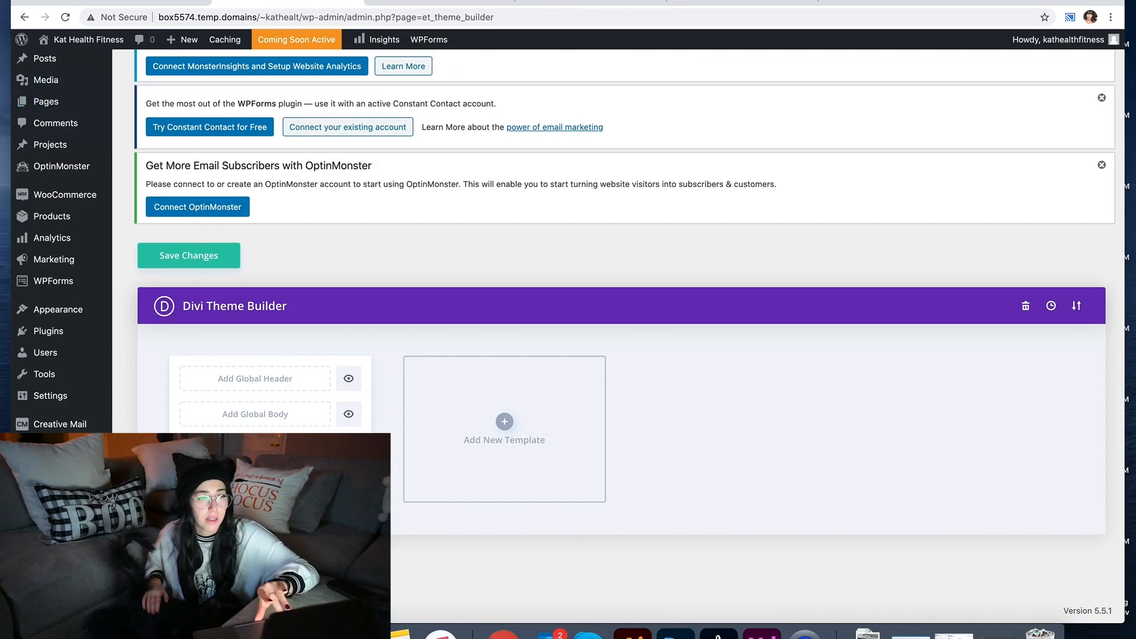
Step: Reload the Theme Builder in a new tab and choose Don't Restore for the older backup
{"action": "left_click", "coordinate": [577, 21]}
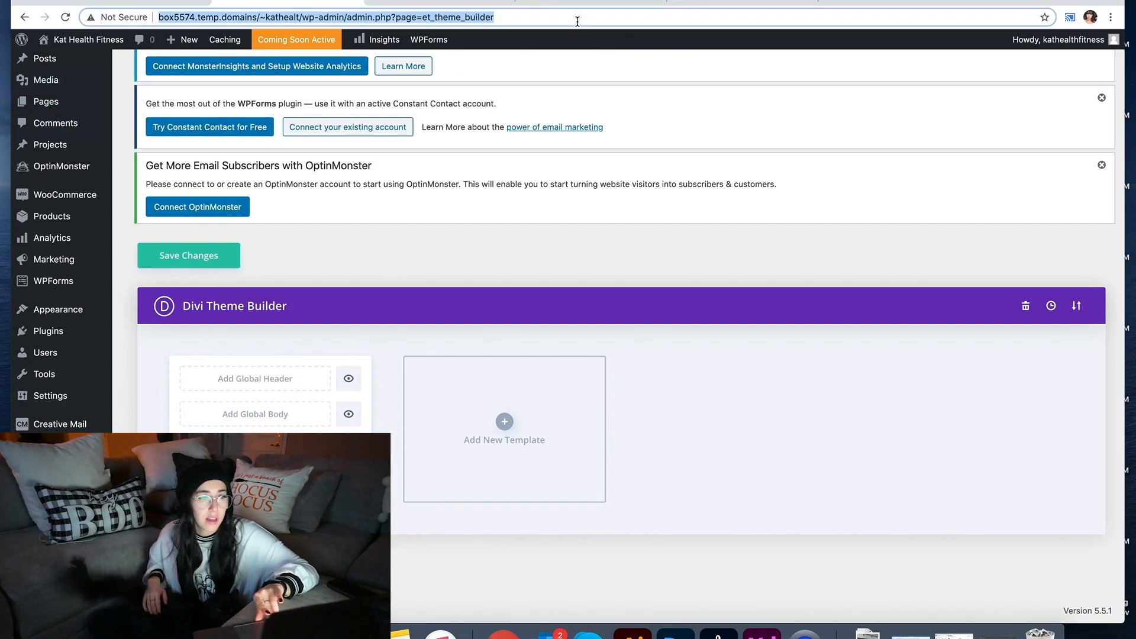
{"action": "left_click", "coordinate": [831, 7]}
{"action": "type", "text": "http://box5574.temp.domains/~kathealt/wp-admin/admin.php?page=et_theme_builder"}
{"action": "key", "text": "Return"}
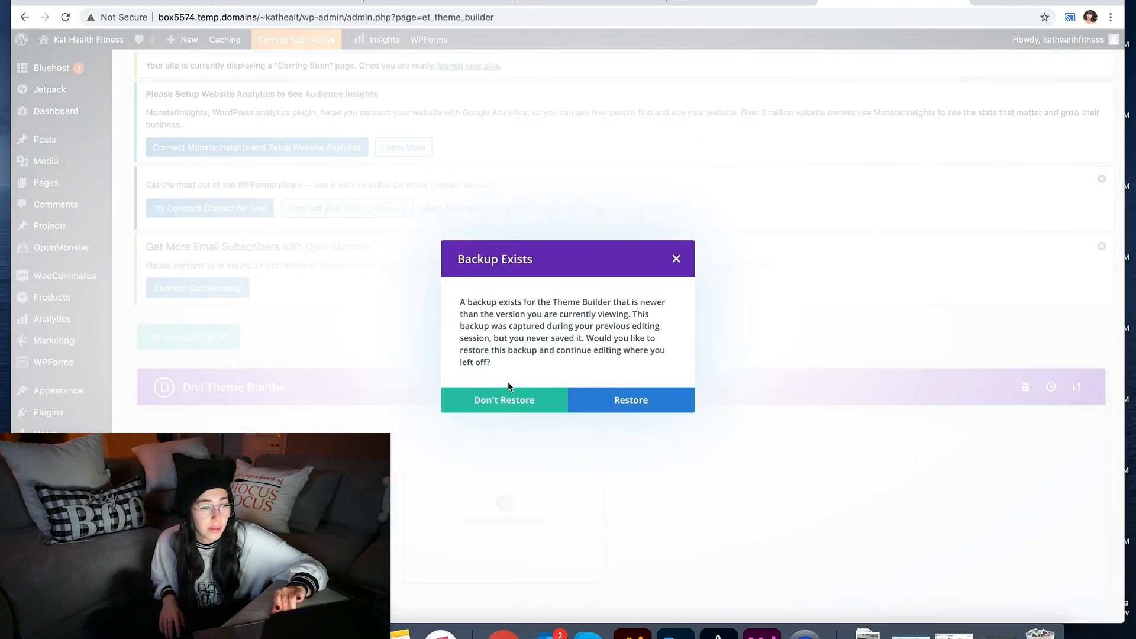
{"action": "left_click", "coordinate": [509, 399]}
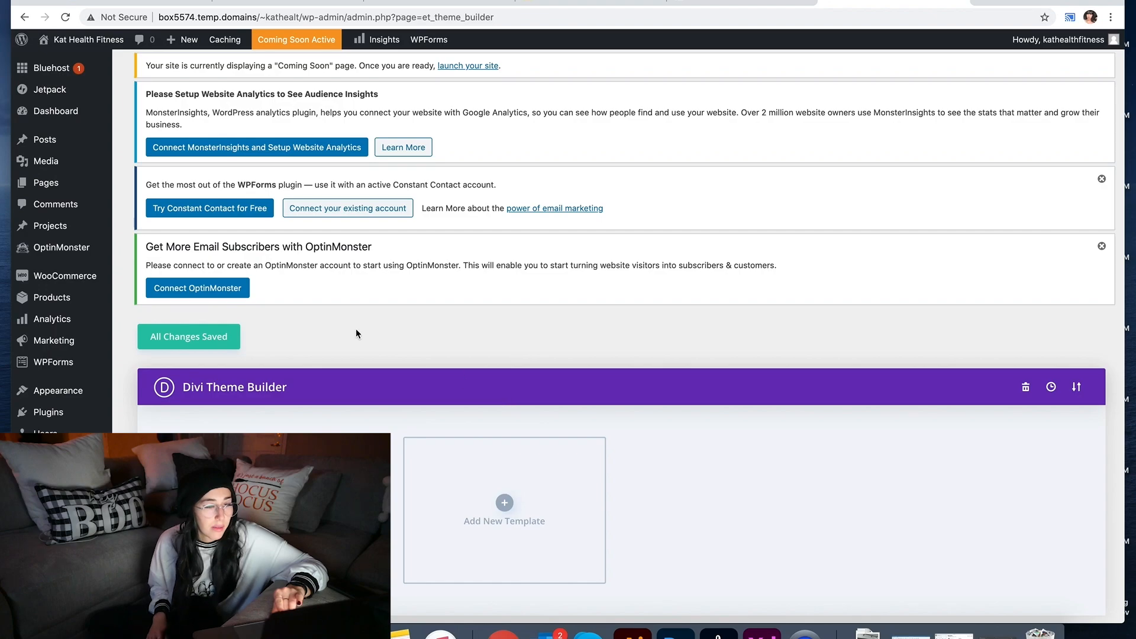
Step: Save the changes in the original Theme Builder tab
{"action": "left_click", "coordinate": [295, 1]}
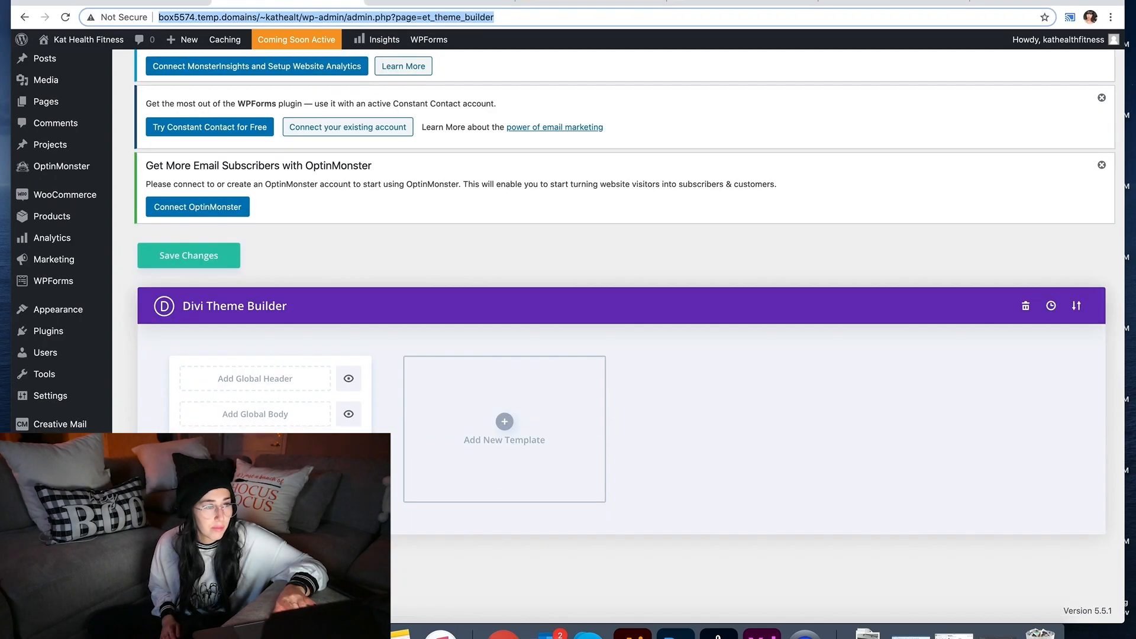
{"action": "scroll", "coordinate": [440, 229], "scroll_direction": "up", "scroll_amount": 2}
{"action": "left_click", "coordinate": [211, 289]}
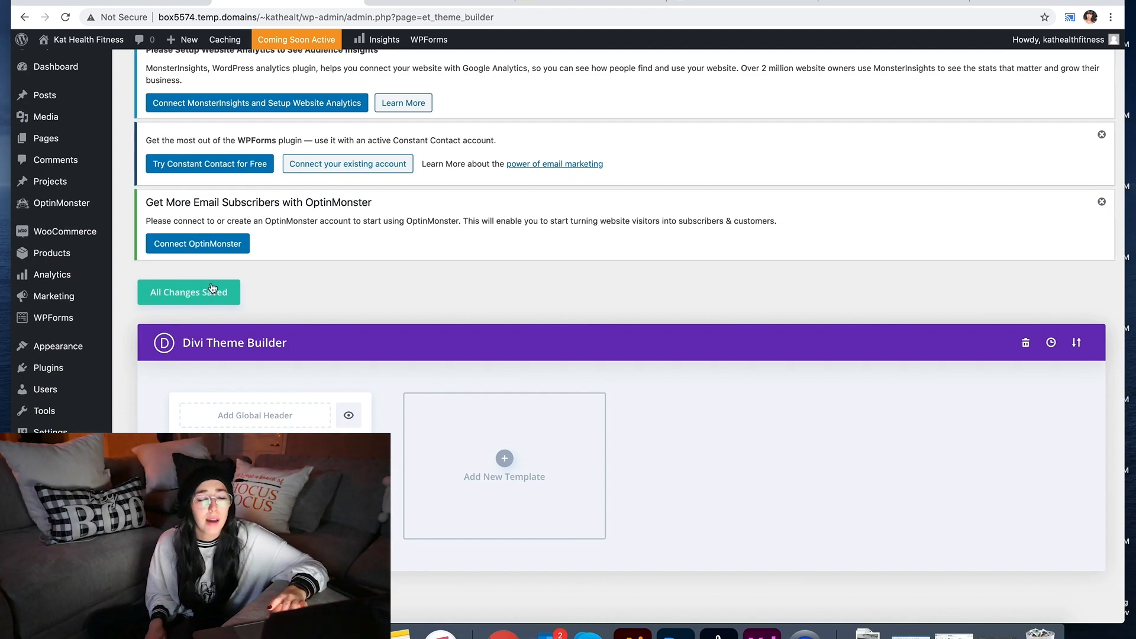
{"action": "left_click", "coordinate": [822, 2]}
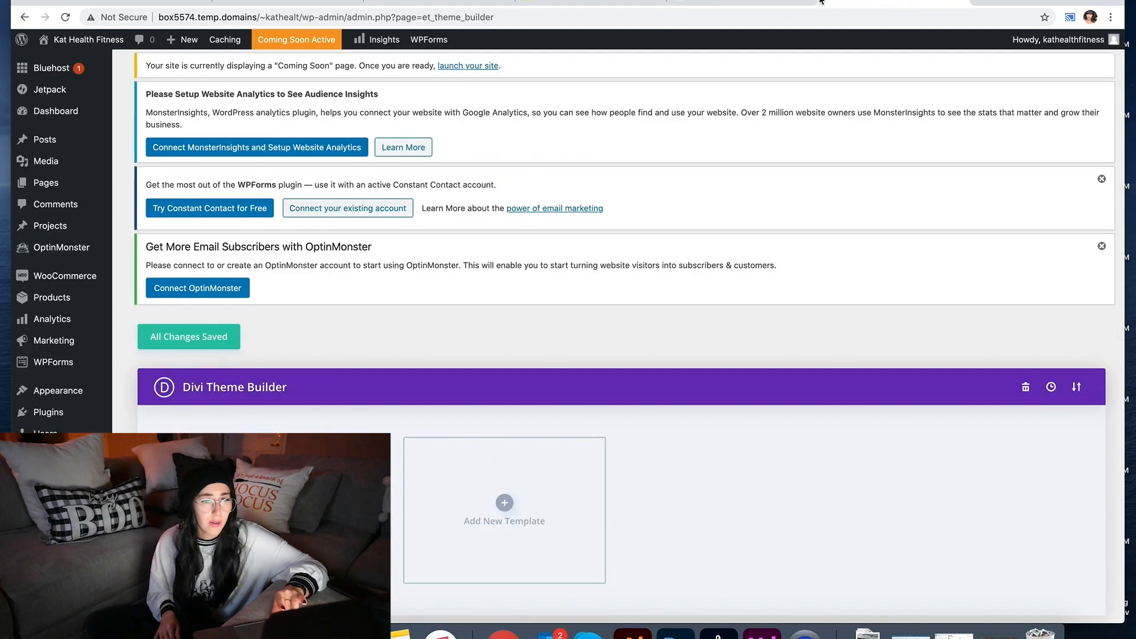
{"action": "mouse_move", "coordinate": [46, 44]}
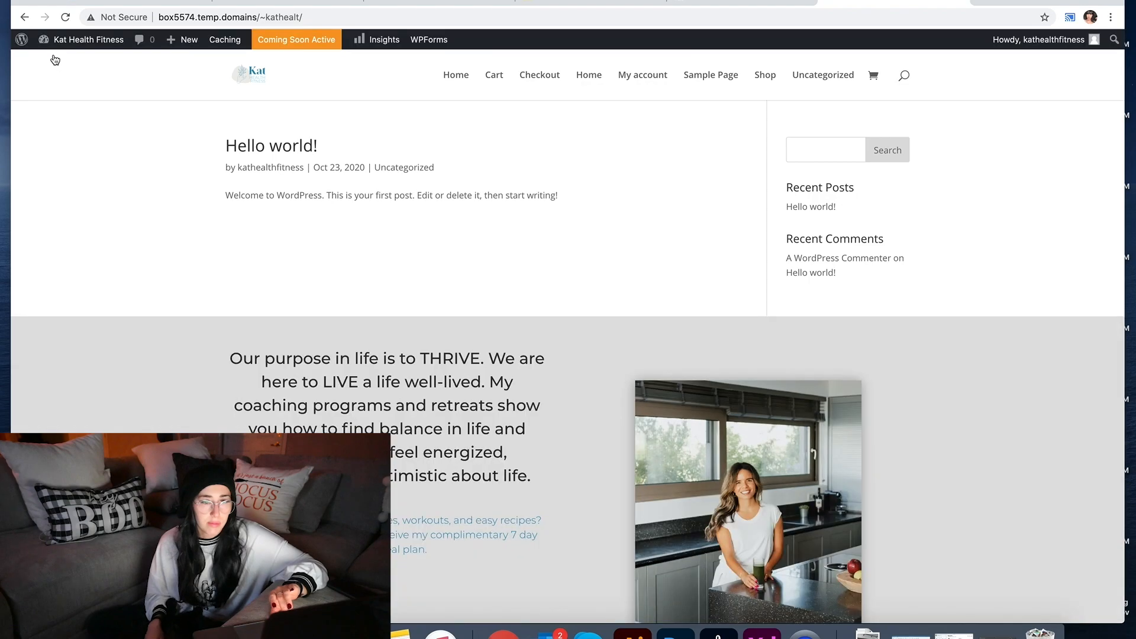
Step: Scroll the homepage to review the grey purpose-statement footer, then go to the admin Menus page
{"action": "scroll", "coordinate": [599, 333], "scroll_direction": "down", "scroll_amount": 5}
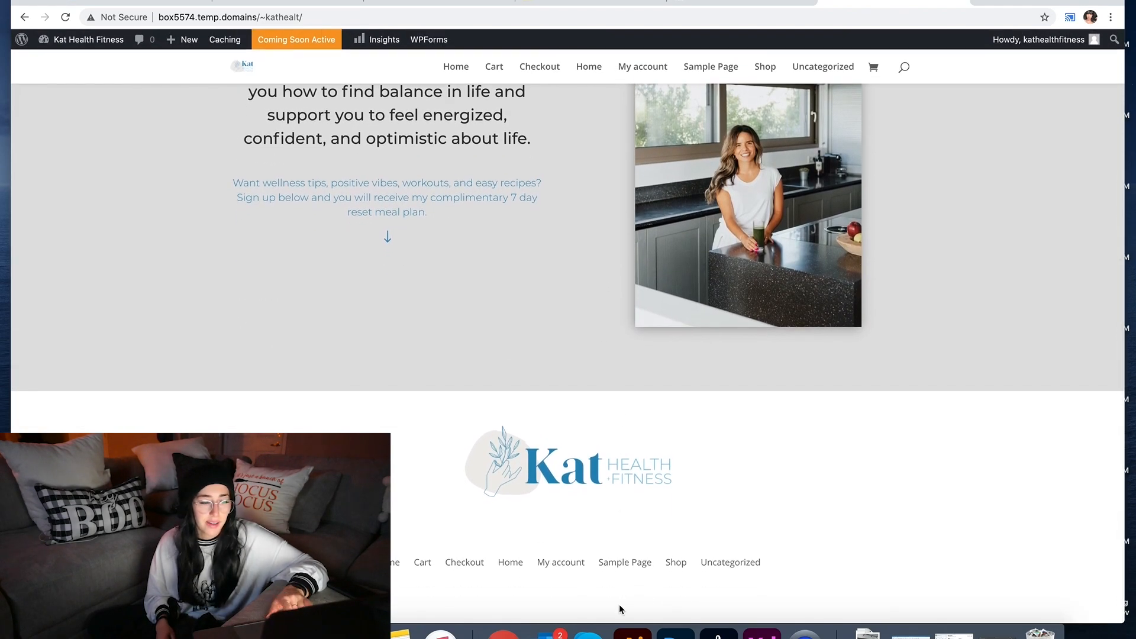
{"action": "scroll", "coordinate": [650, 535], "scroll_direction": "up", "scroll_amount": 6}
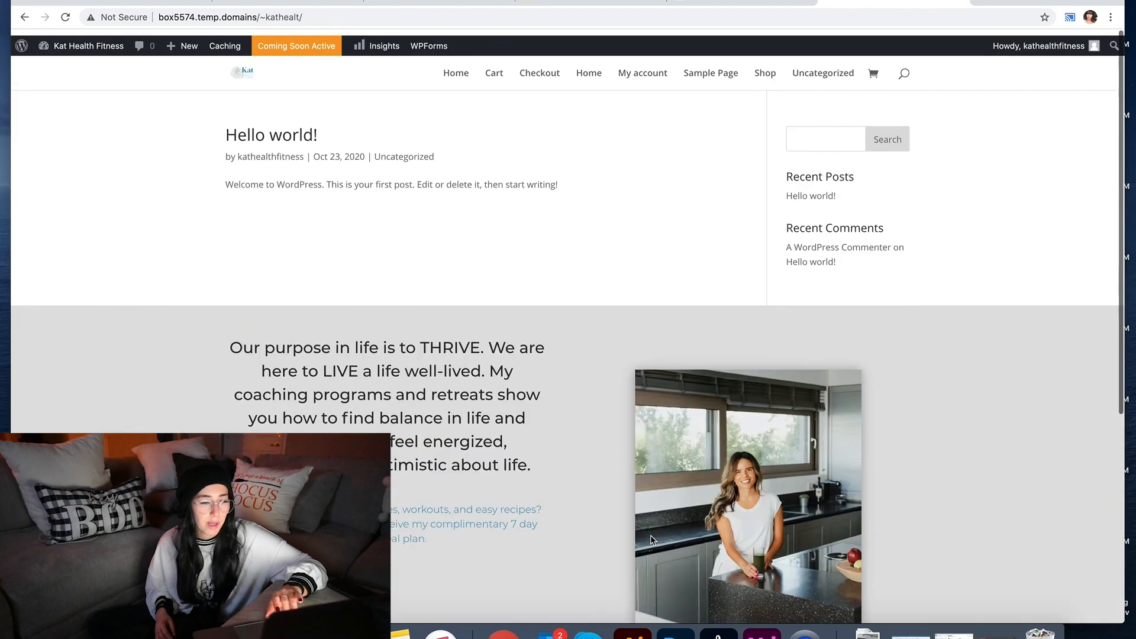
{"action": "scroll", "coordinate": [649, 538], "scroll_direction": "down", "scroll_amount": 3}
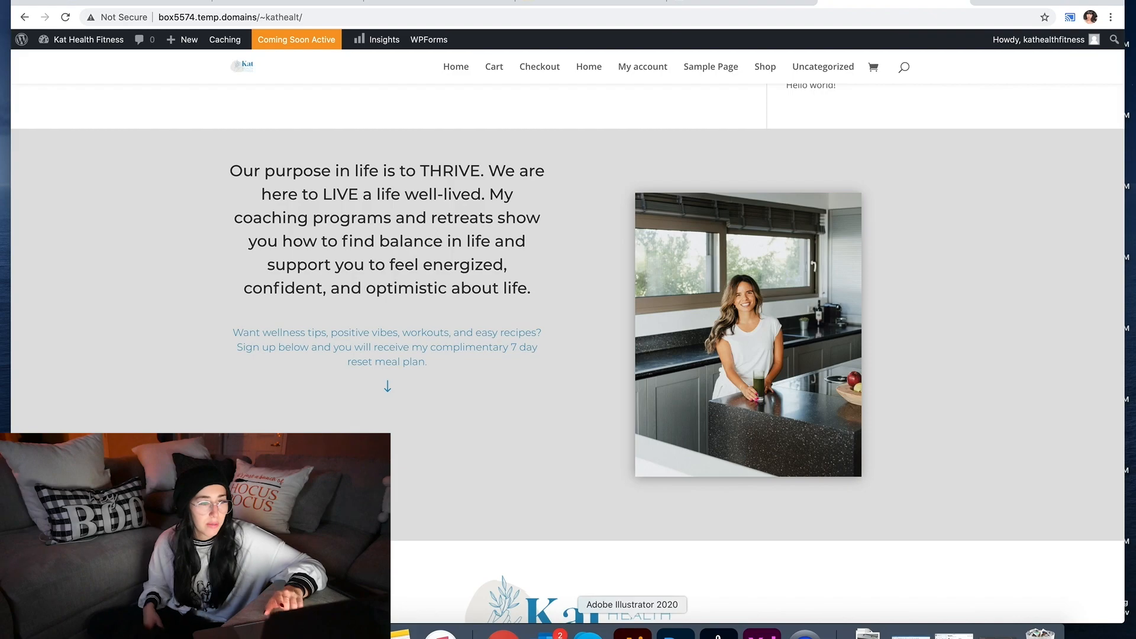
{"action": "scroll", "coordinate": [687, 358], "scroll_direction": "up", "scroll_amount": 3}
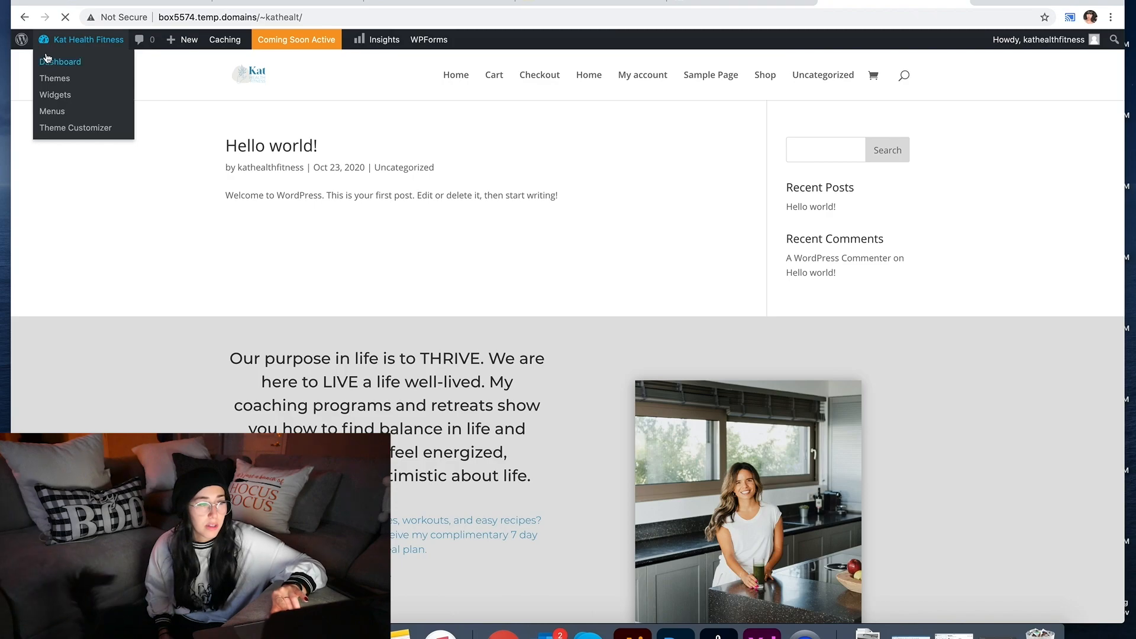
{"action": "left_click", "coordinate": [48, 58]}
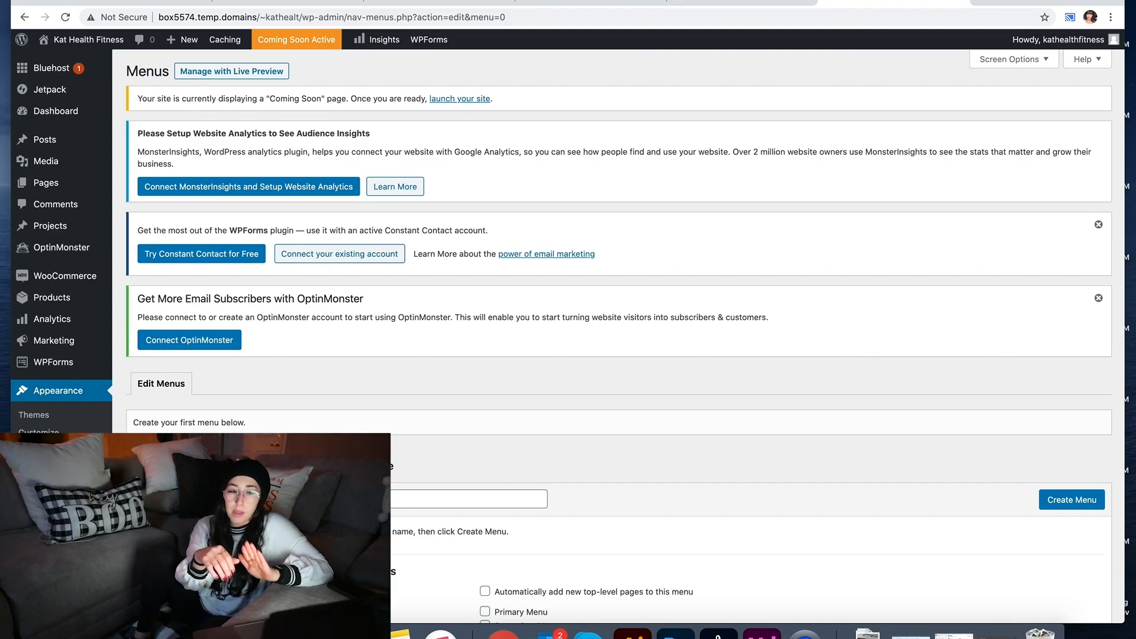
Step: Create a menu named 'Main Menu', tick Primary Menu, and save it with one item
{"action": "scroll", "coordinate": [600, 551], "scroll_direction": "down", "scroll_amount": 1}
{"action": "left_click", "coordinate": [475, 473]}
{"action": "type", "text": "Main Menu"}
{"action": "left_click", "coordinate": [590, 516]}
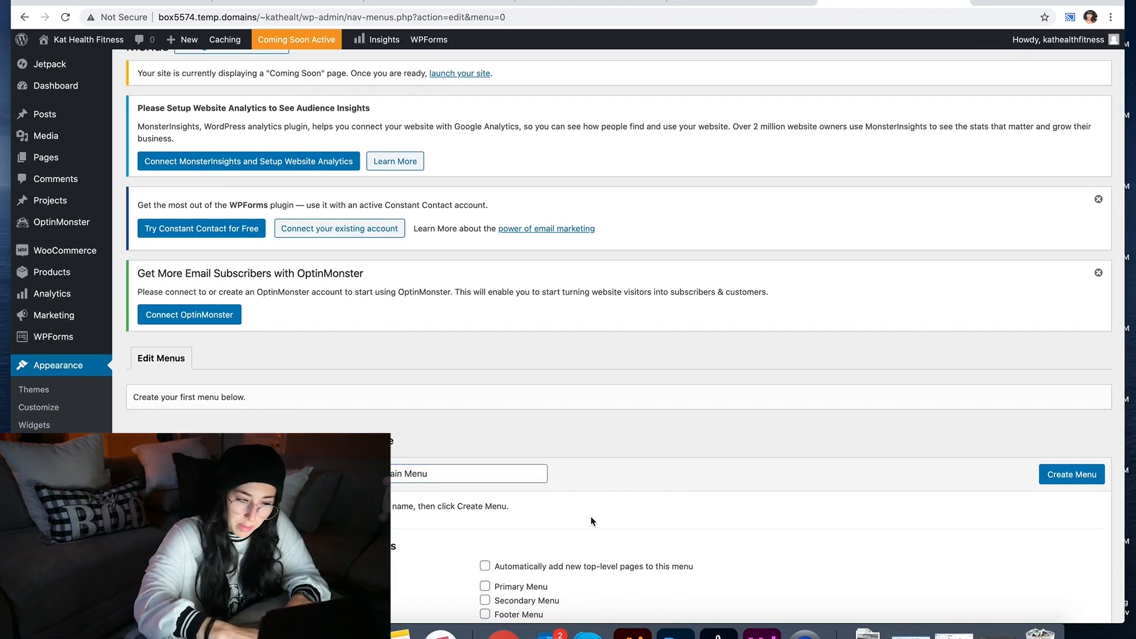
{"action": "scroll", "coordinate": [590, 516], "scroll_direction": "down", "scroll_amount": 2}
{"action": "left_click", "coordinate": [486, 472]}
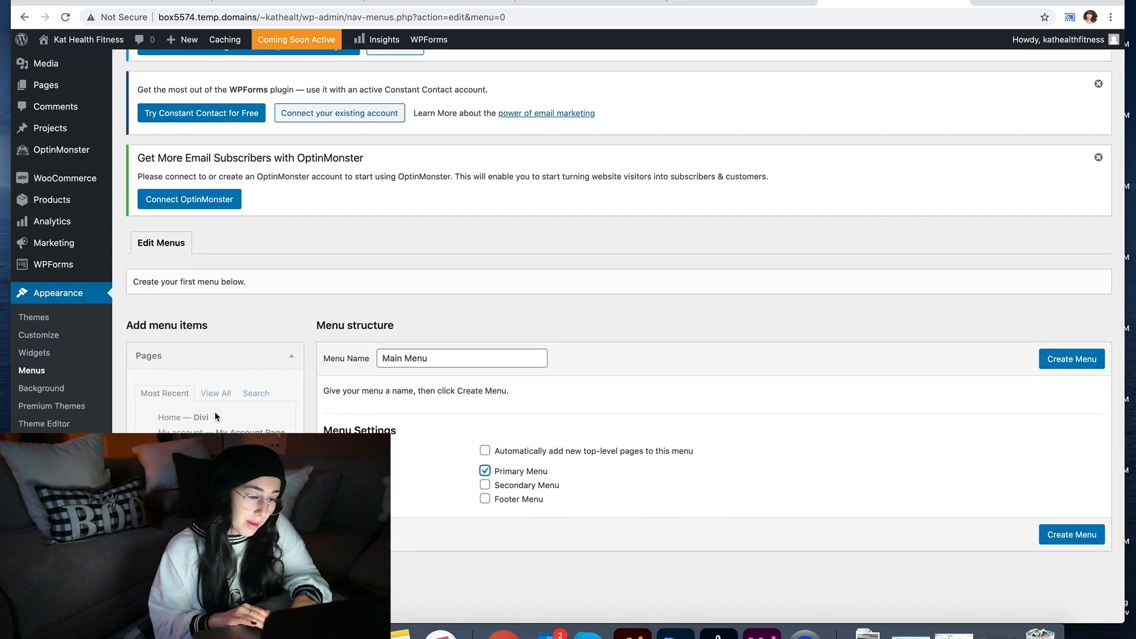
{"action": "left_click", "coordinate": [1063, 367]}
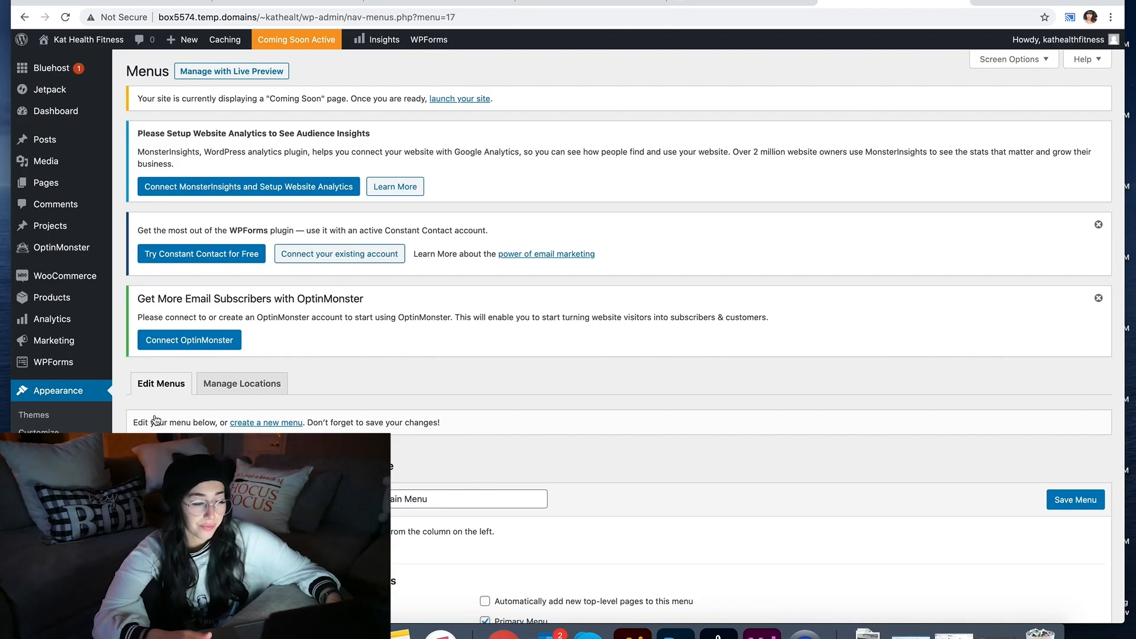
{"action": "scroll", "coordinate": [155, 420], "scroll_direction": "down", "scroll_amount": 3}
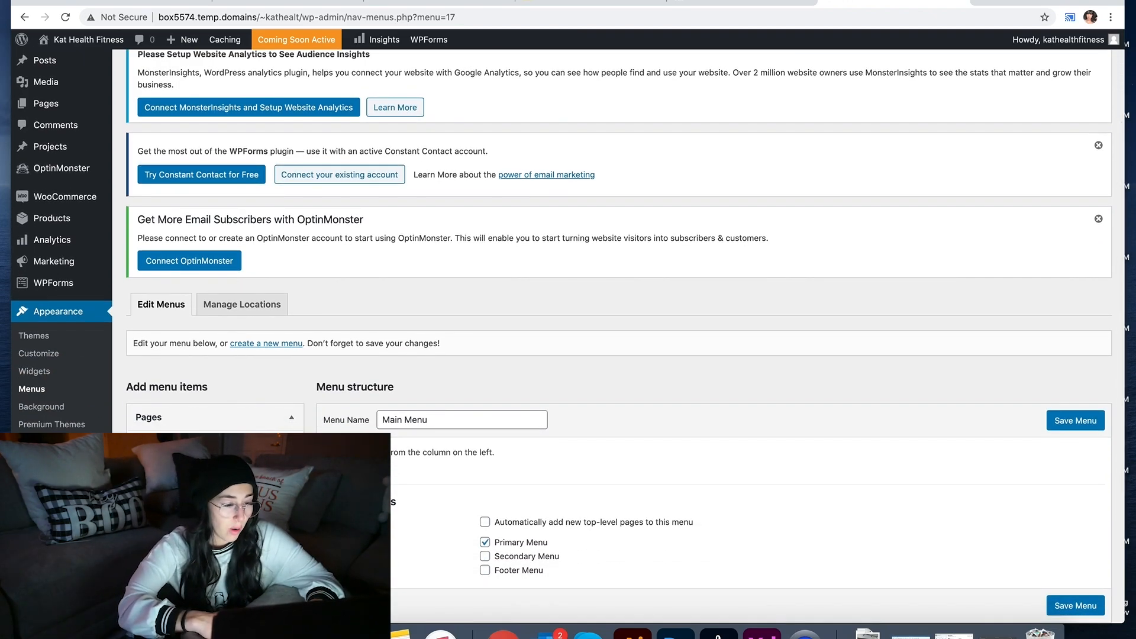
{"action": "scroll", "coordinate": [568, 336], "scroll_direction": "down", "scroll_amount": 2}
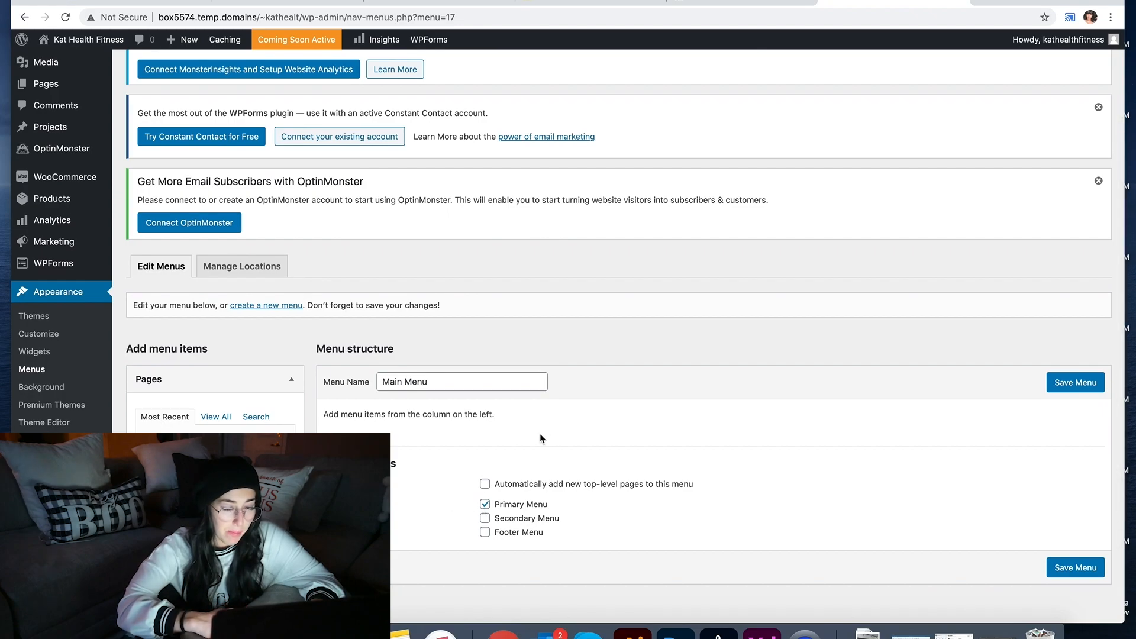
{"action": "left_click", "coordinate": [1064, 383]}
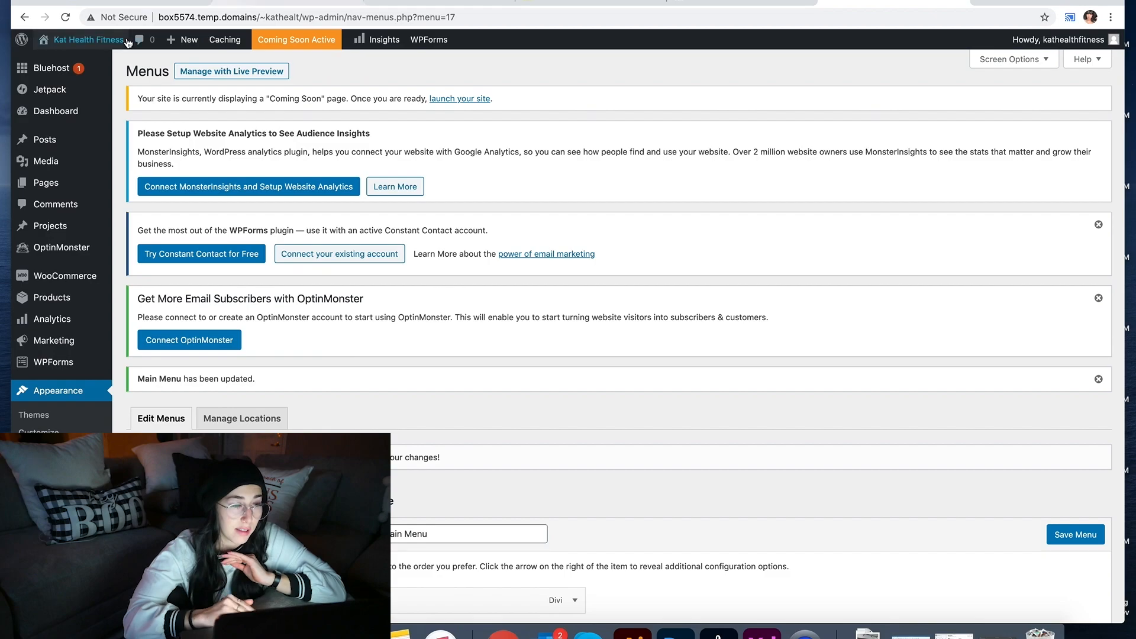
{"action": "mouse_move", "coordinate": [114, 46]}
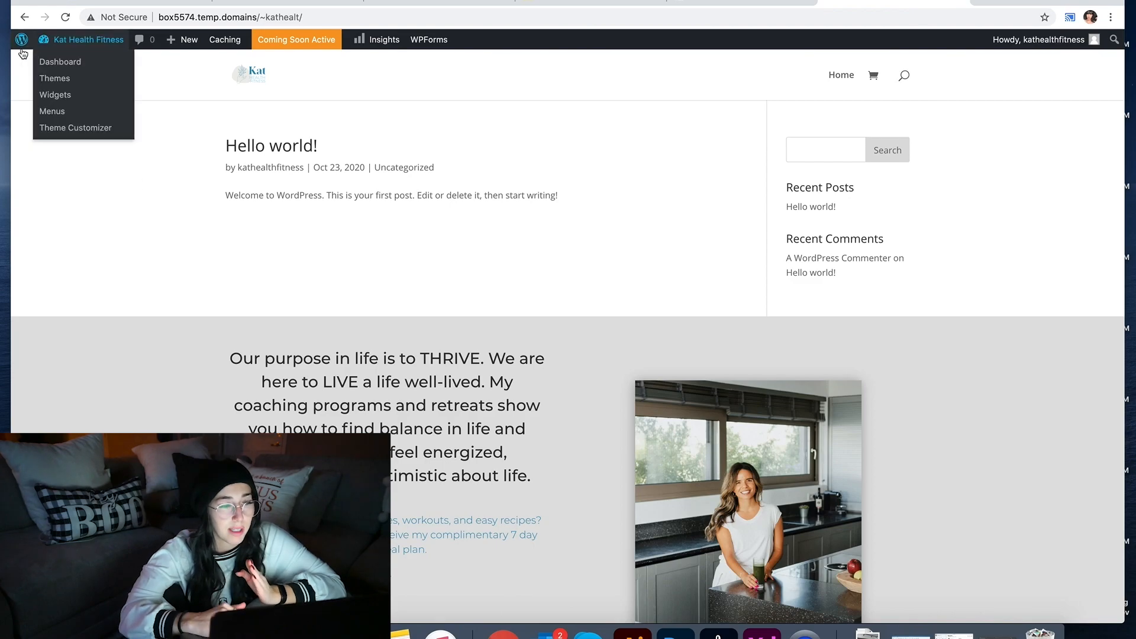
Step: Navigate from the admin dashboard to the list of site pages
{"action": "mouse_move", "coordinate": [71, 62]}
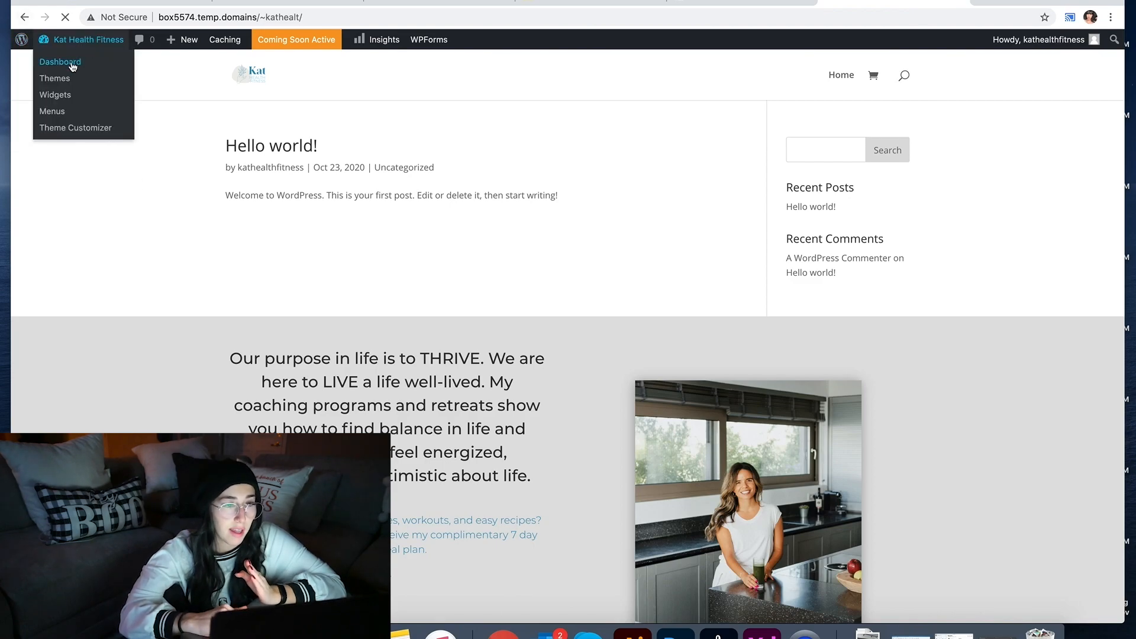
{"action": "left_click", "coordinate": [72, 63]}
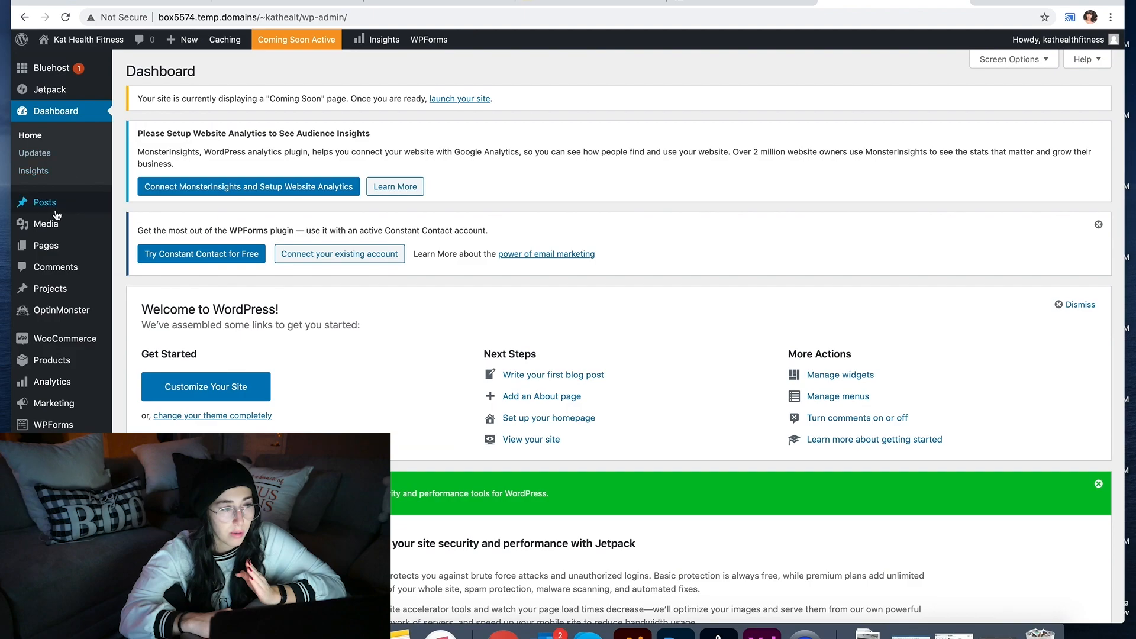
{"action": "left_click", "coordinate": [55, 266]}
{"action": "mouse_move", "coordinate": [53, 251]}
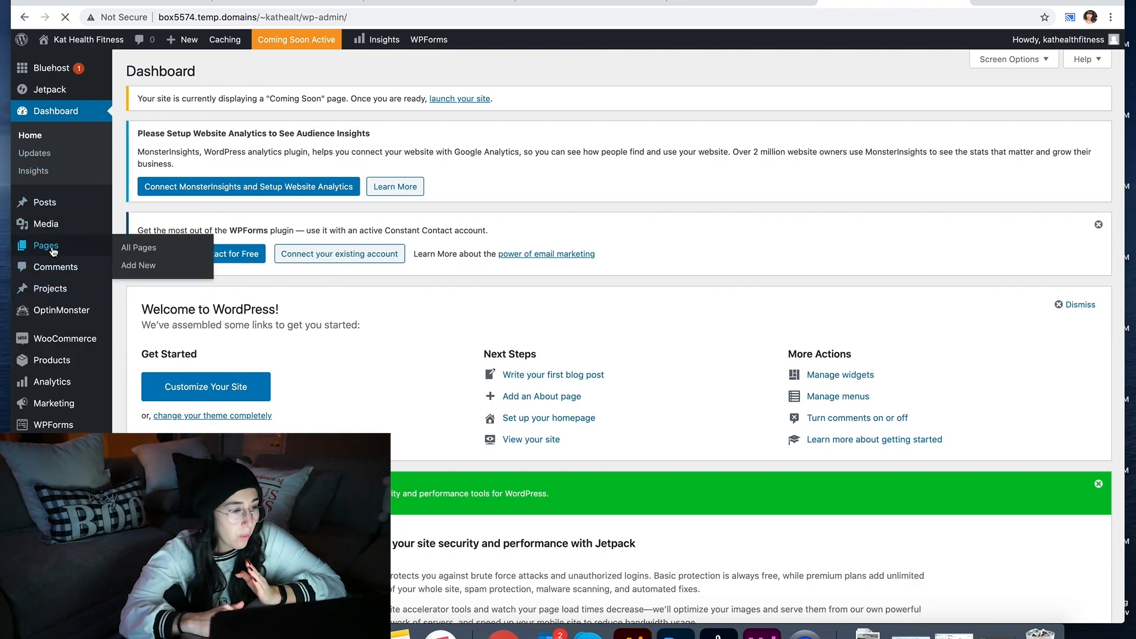
{"action": "left_click", "coordinate": [55, 250]}
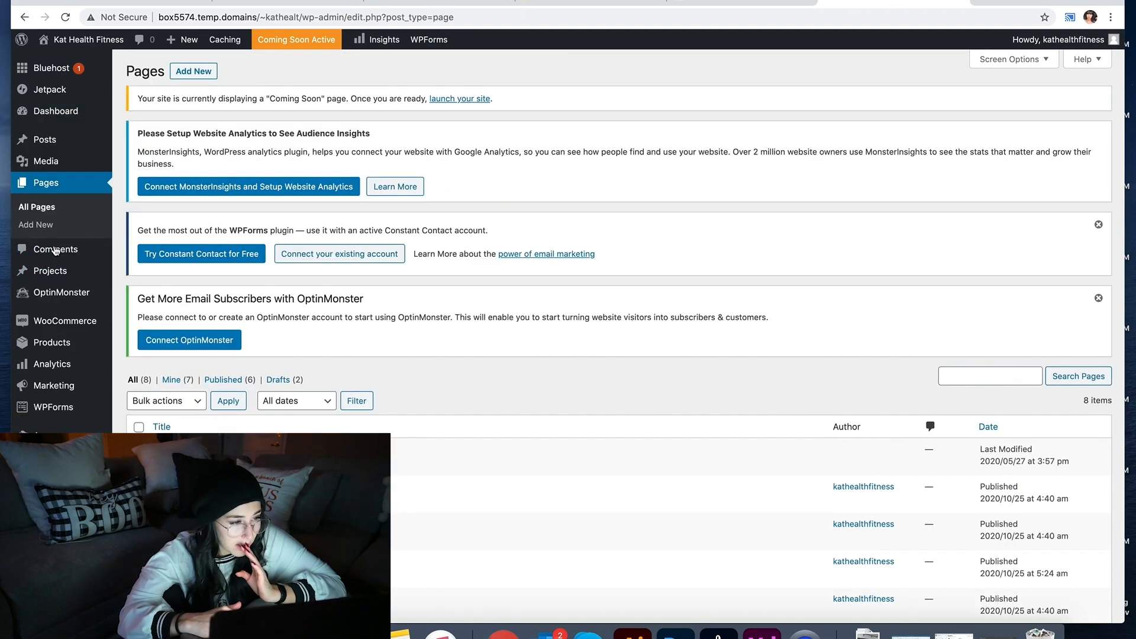
Step: Scroll through the live Home page, then launch the Theme Customizer from the admin bar
{"action": "scroll", "coordinate": [313, 394], "scroll_direction": "down", "scroll_amount": 5}
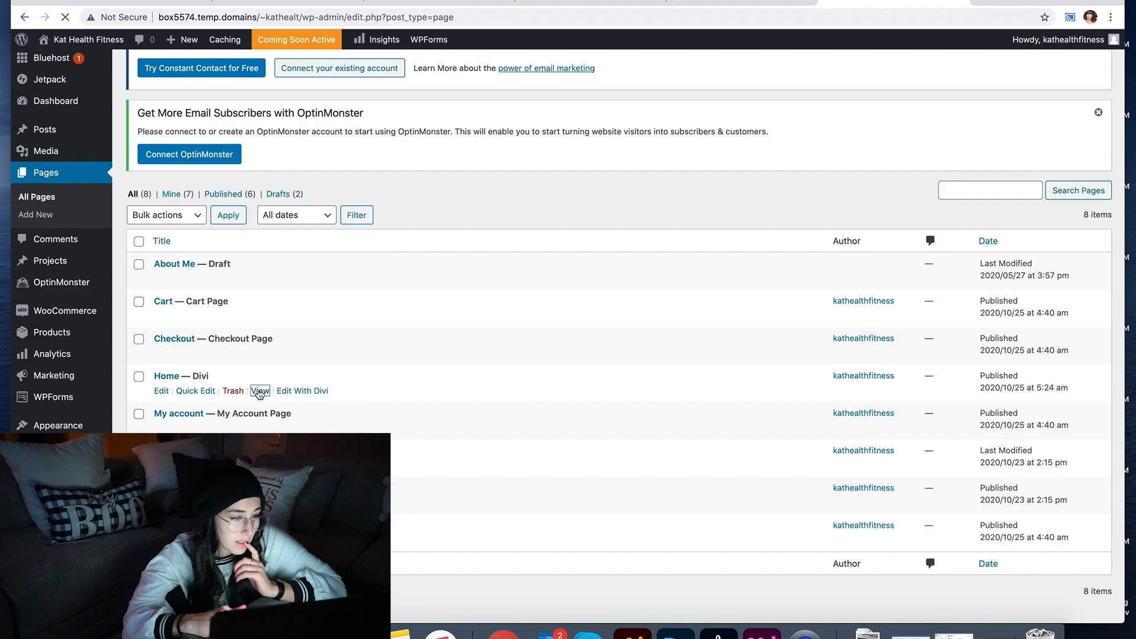
{"action": "scroll", "coordinate": [259, 395], "scroll_direction": "down", "scroll_amount": 6}
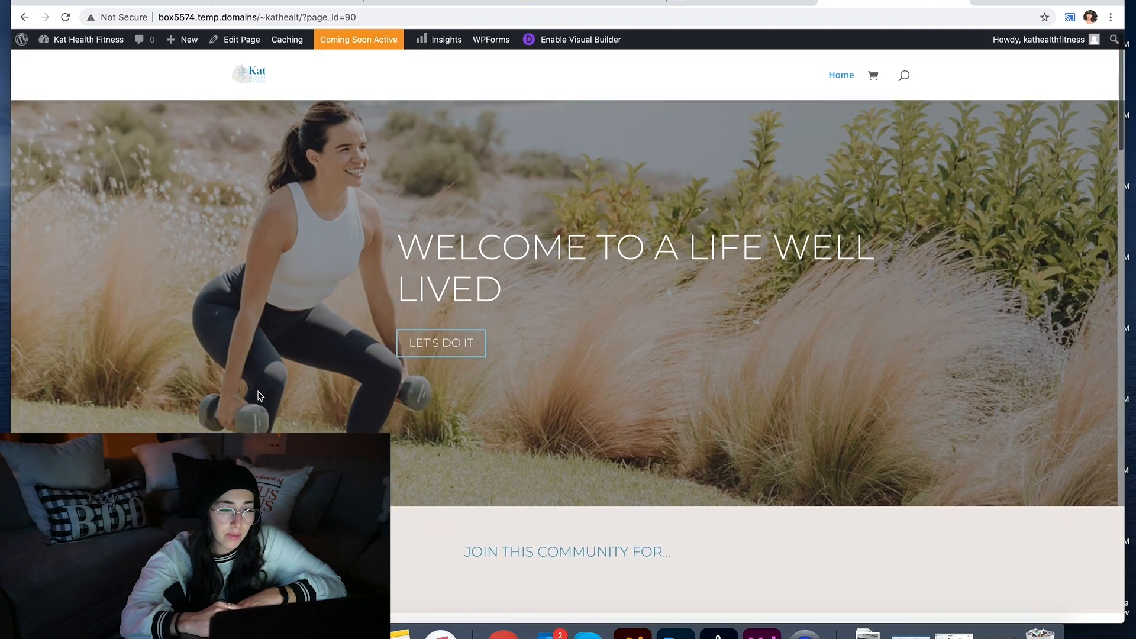
{"action": "scroll", "coordinate": [258, 395], "scroll_direction": "up", "scroll_amount": 6}
{"action": "scroll", "coordinate": [258, 396], "scroll_direction": "down", "scroll_amount": 15}
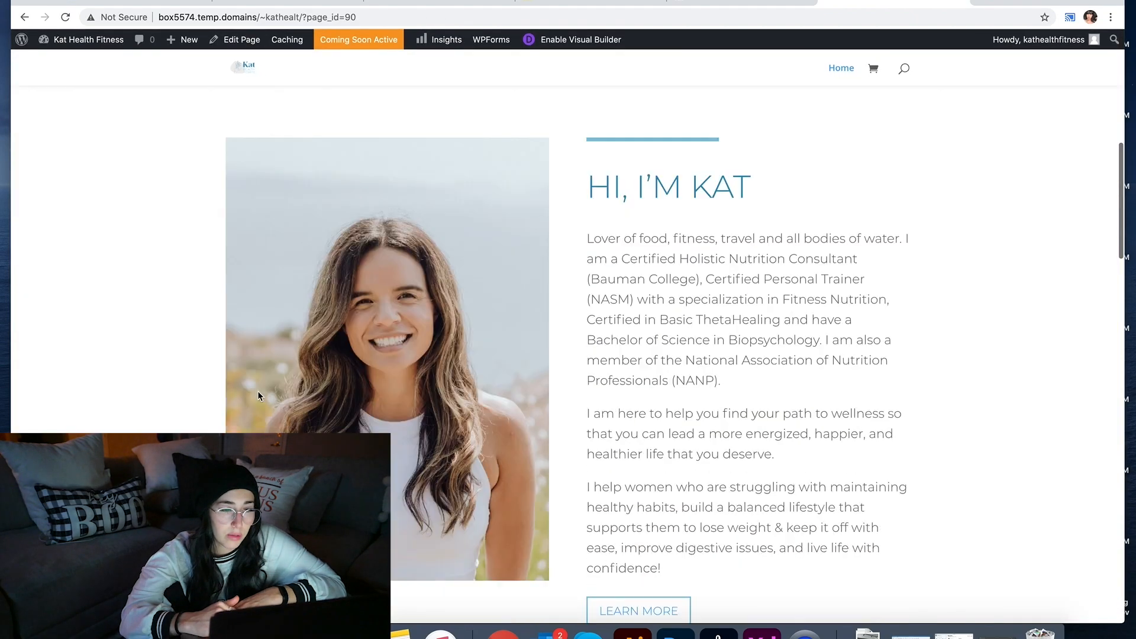
{"action": "scroll", "coordinate": [258, 391], "scroll_direction": "down", "scroll_amount": 5}
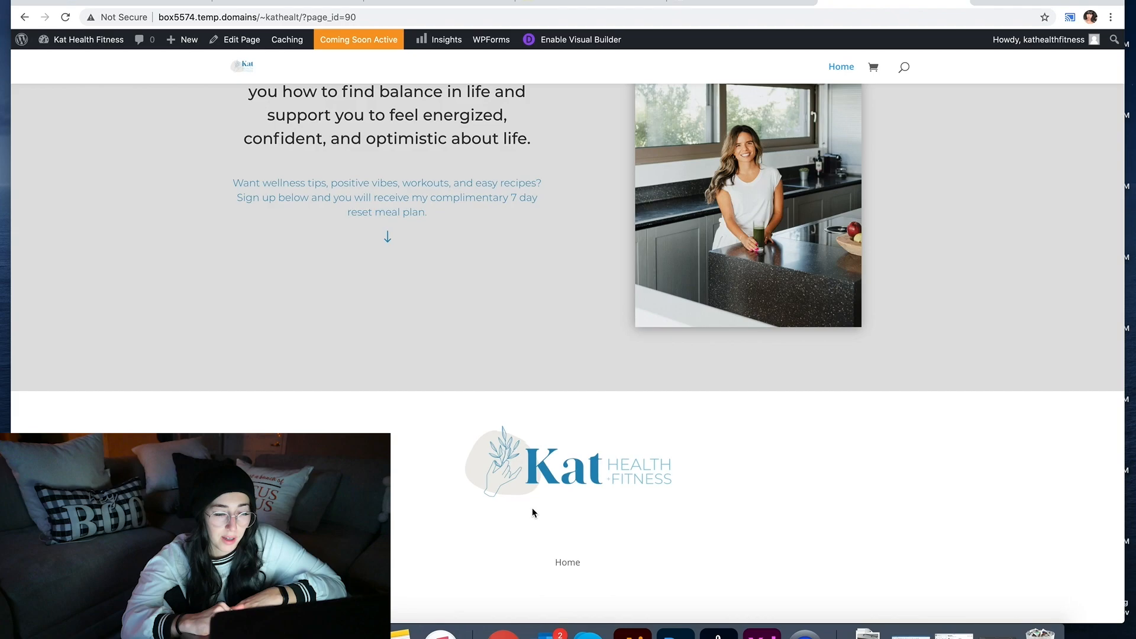
{"action": "scroll", "coordinate": [531, 508], "scroll_direction": "up", "scroll_amount": 20}
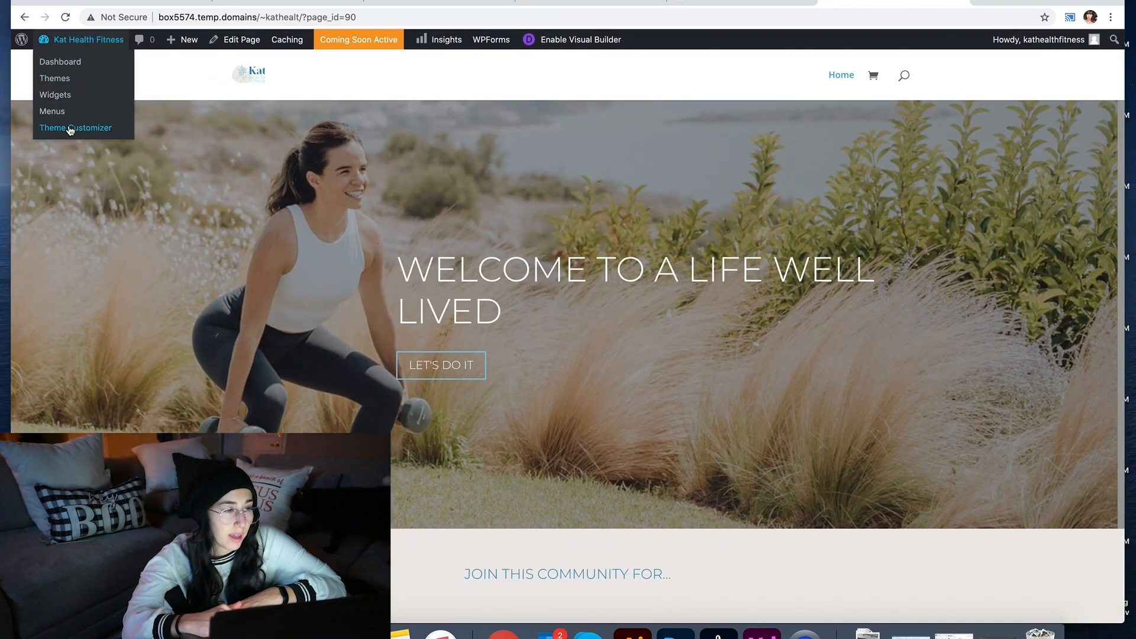
{"action": "left_click", "coordinate": [70, 128]}
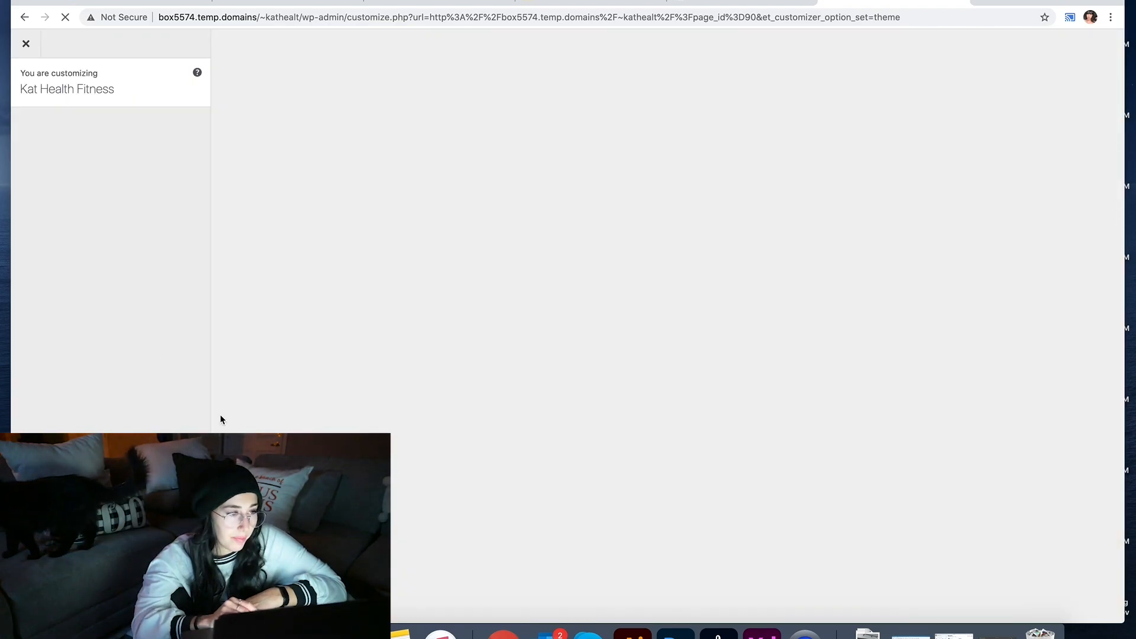
{"action": "left_click", "coordinate": [739, 624]}
{"action": "scroll", "coordinate": [681, 413], "scroll_direction": "up", "scroll_amount": 15}
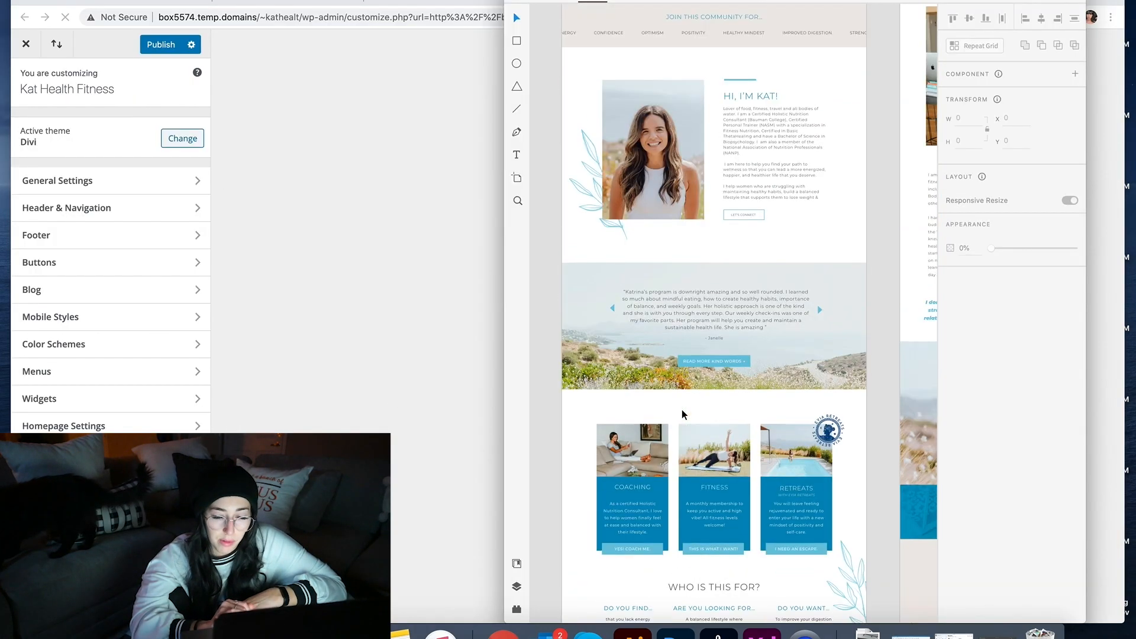
{"action": "left_click", "coordinate": [640, 227]}
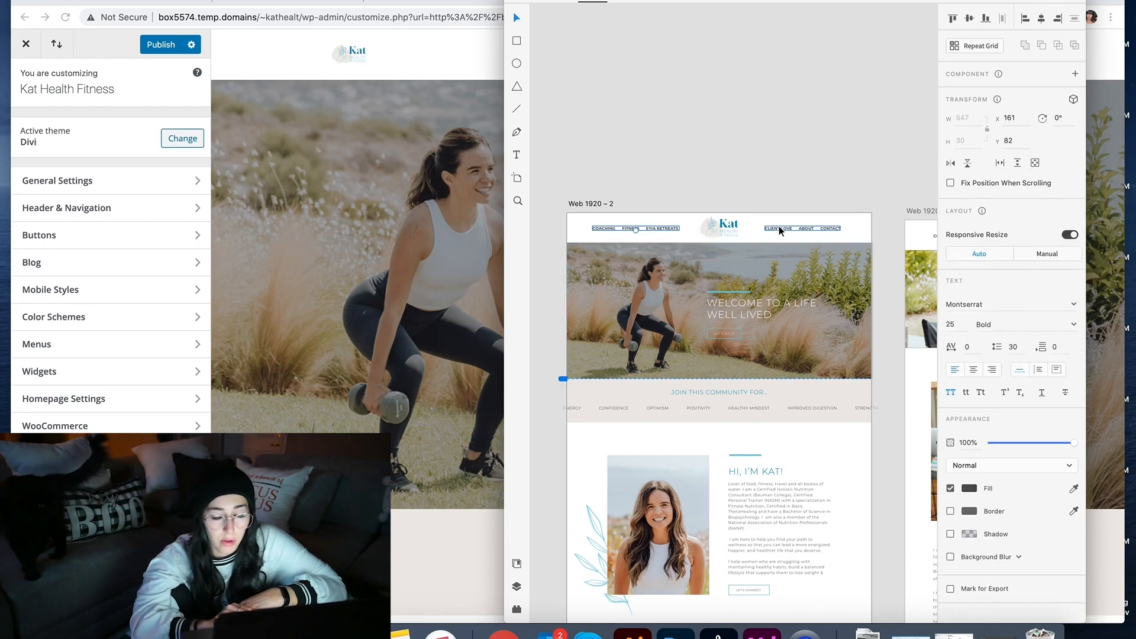
{"action": "left_click", "coordinate": [416, 337]}
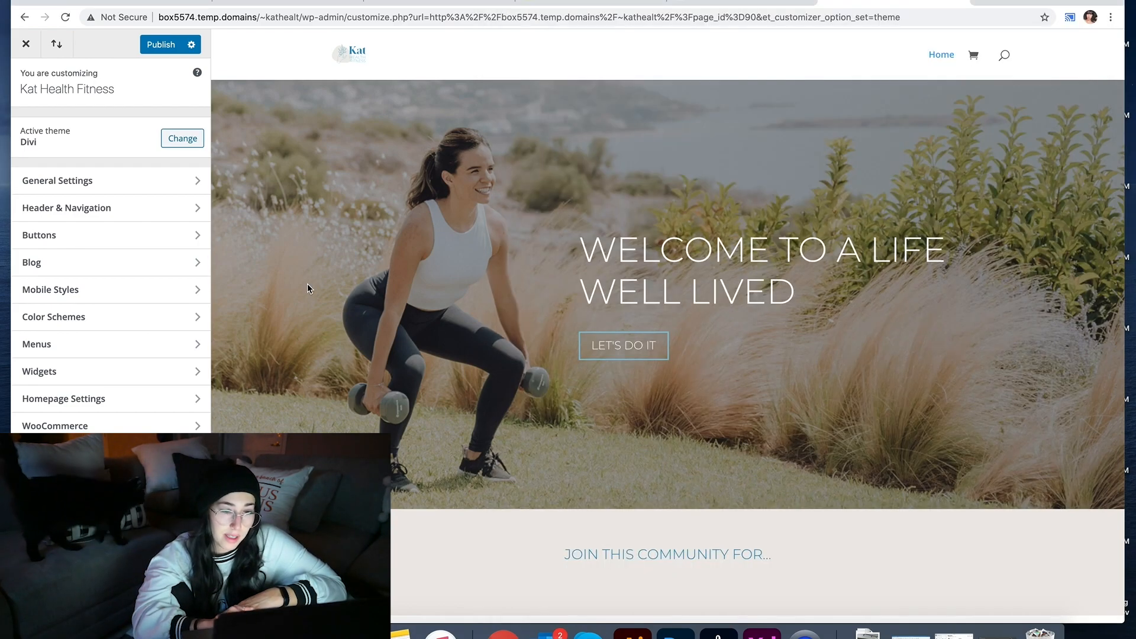
{"action": "left_click", "coordinate": [137, 184]}
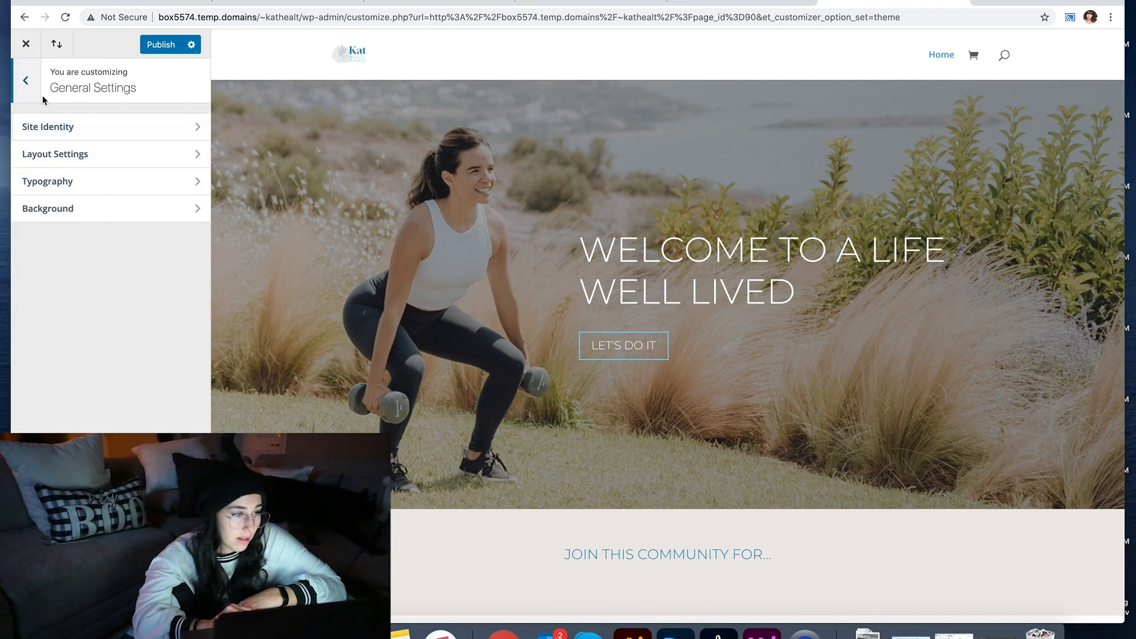
{"action": "left_click", "coordinate": [82, 181]}
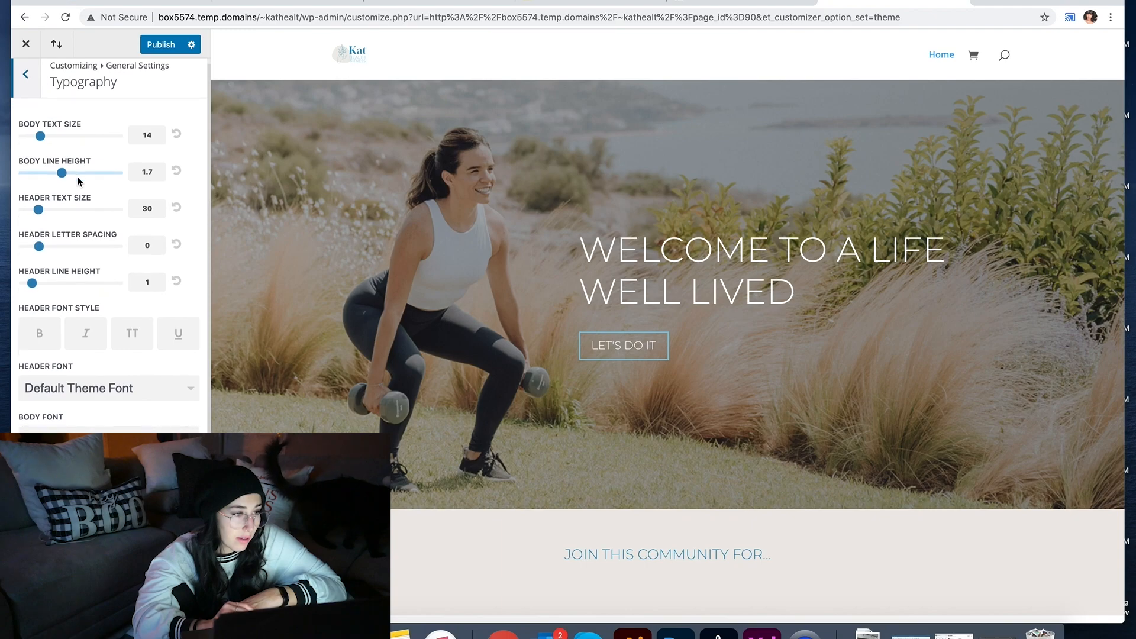
{"action": "scroll", "coordinate": [67, 138], "scroll_direction": "down", "scroll_amount": 1}
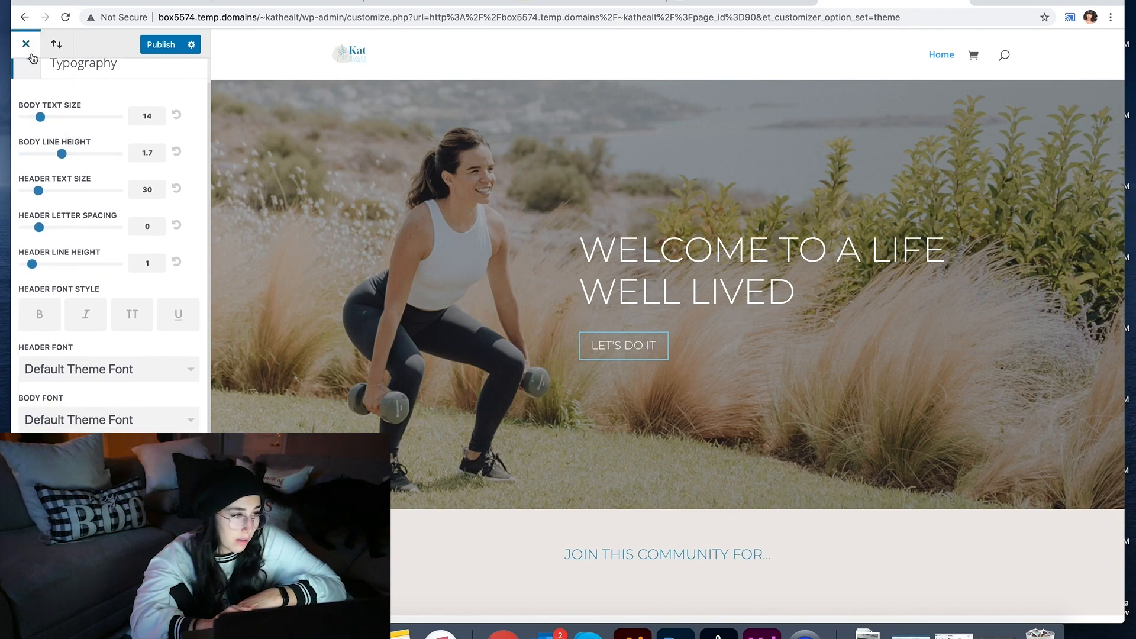
{"action": "left_click", "coordinate": [28, 79]}
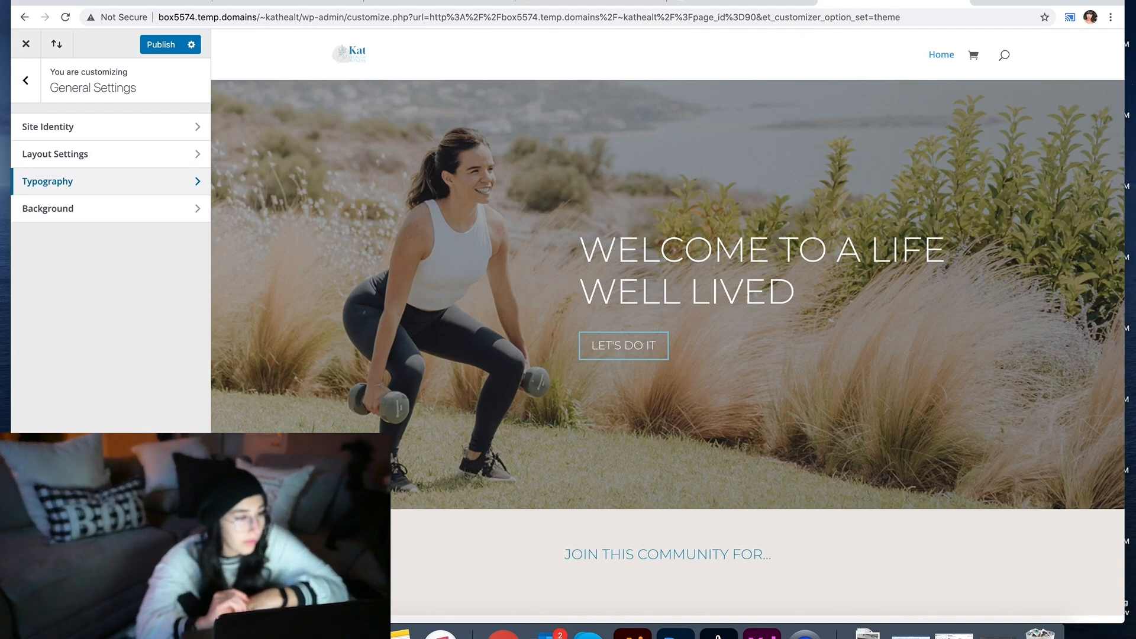
{"action": "left_click", "coordinate": [26, 81]}
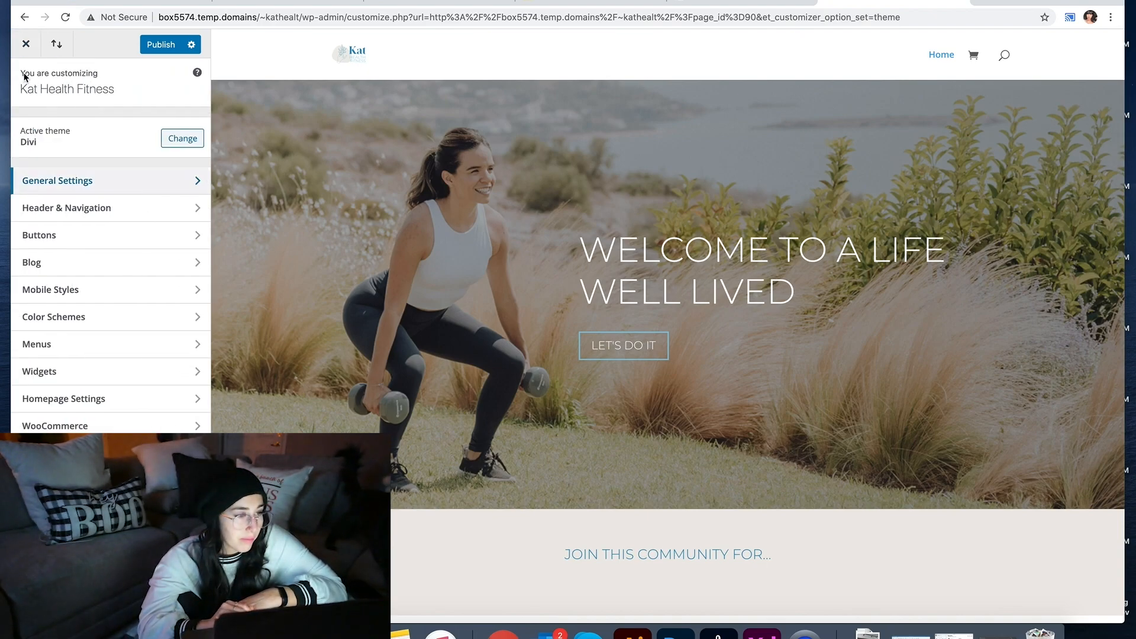
{"action": "left_click", "coordinate": [100, 343]}
{"action": "left_click", "coordinate": [25, 81]}
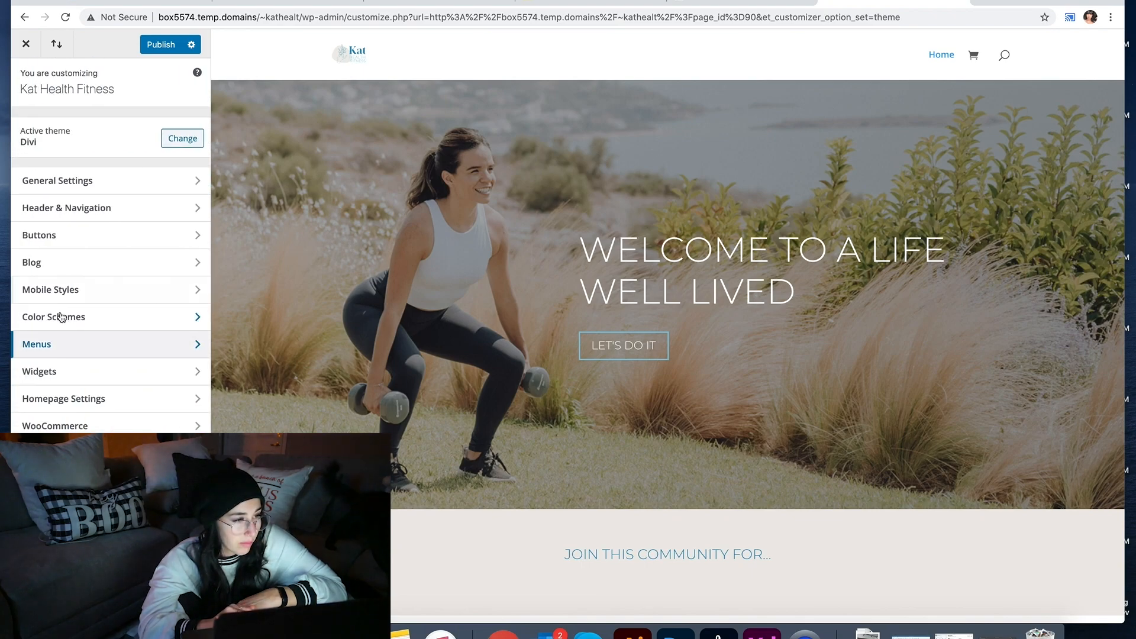
Step: Set the primary menu bar height to 121 and the logo max height to 100
{"action": "left_click", "coordinate": [52, 207]}
{"action": "left_click", "coordinate": [146, 128]}
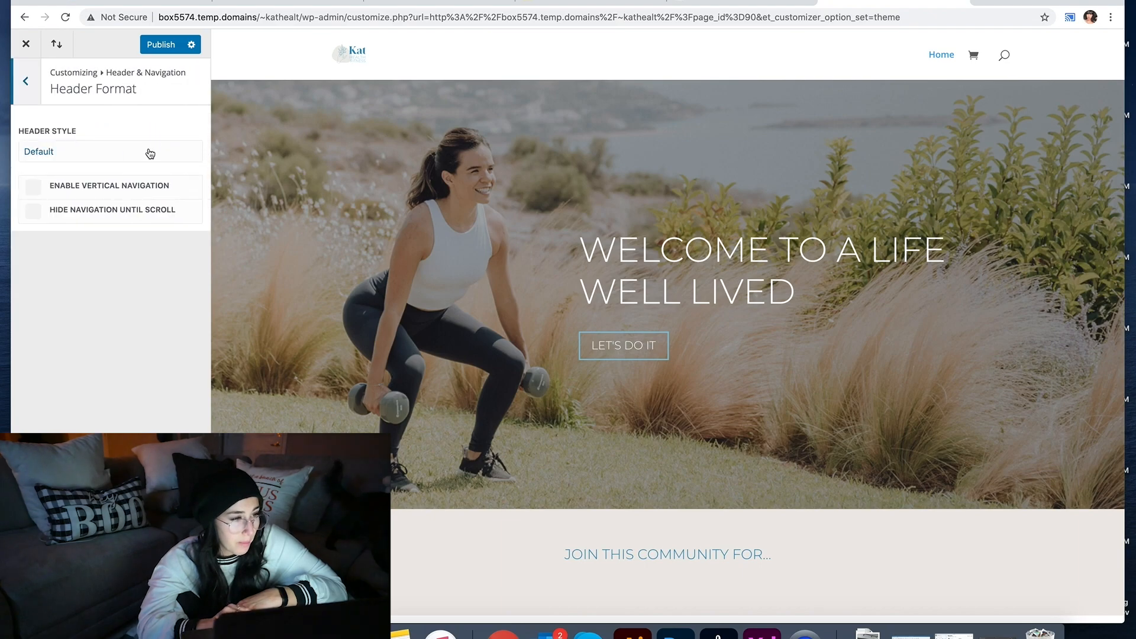
{"action": "left_click", "coordinate": [28, 82]}
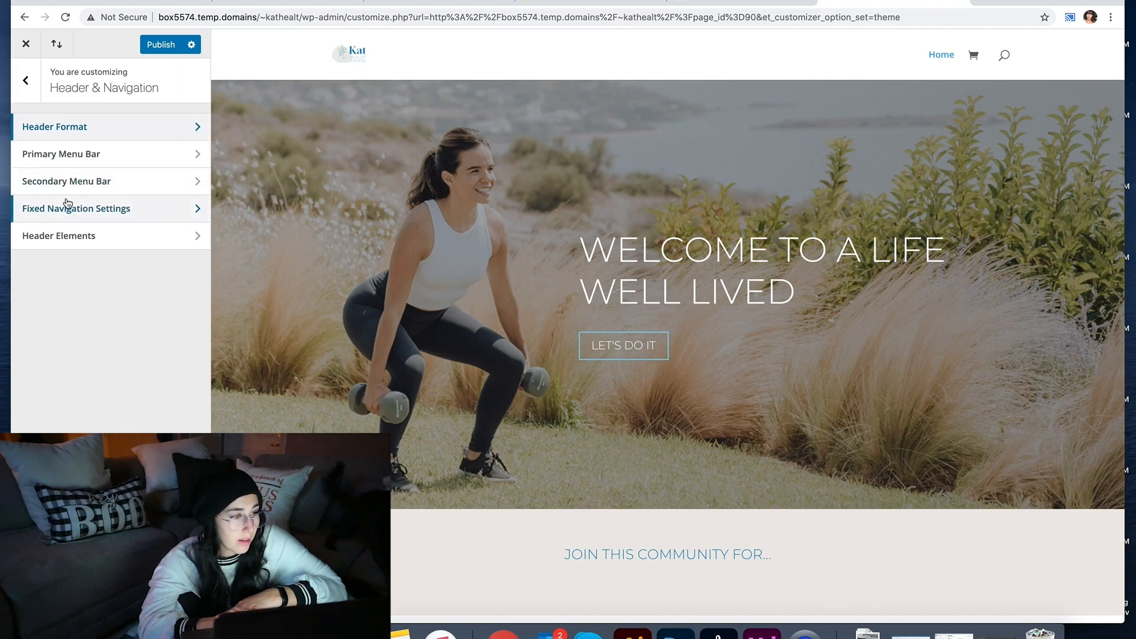
{"action": "left_click", "coordinate": [61, 156]}
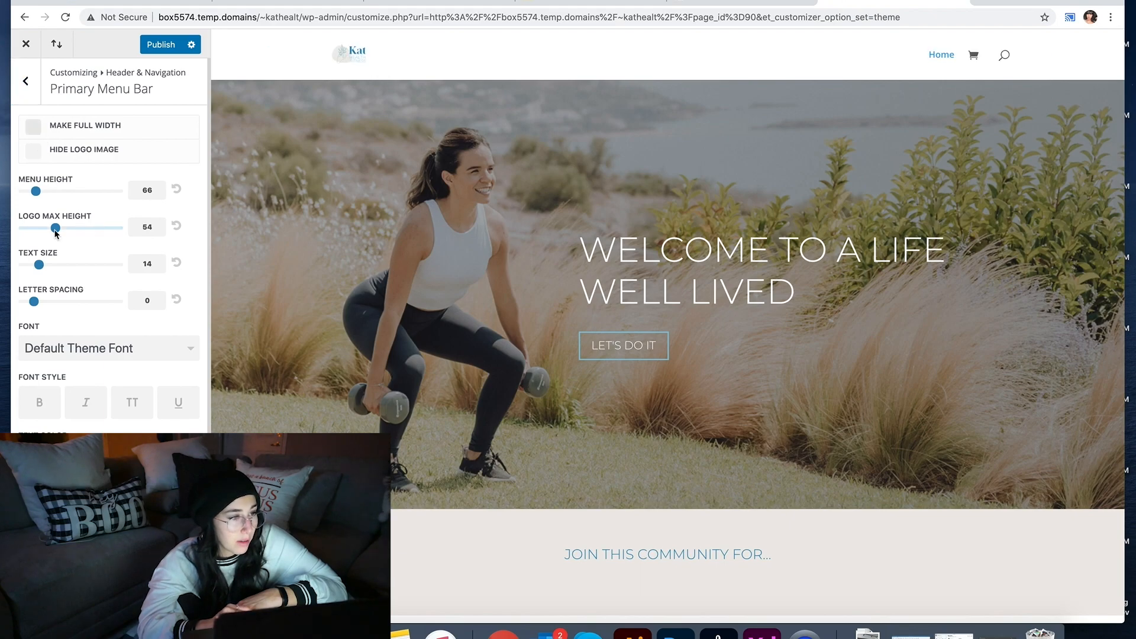
{"action": "scroll", "coordinate": [55, 229], "scroll_direction": "down", "scroll_amount": 1}
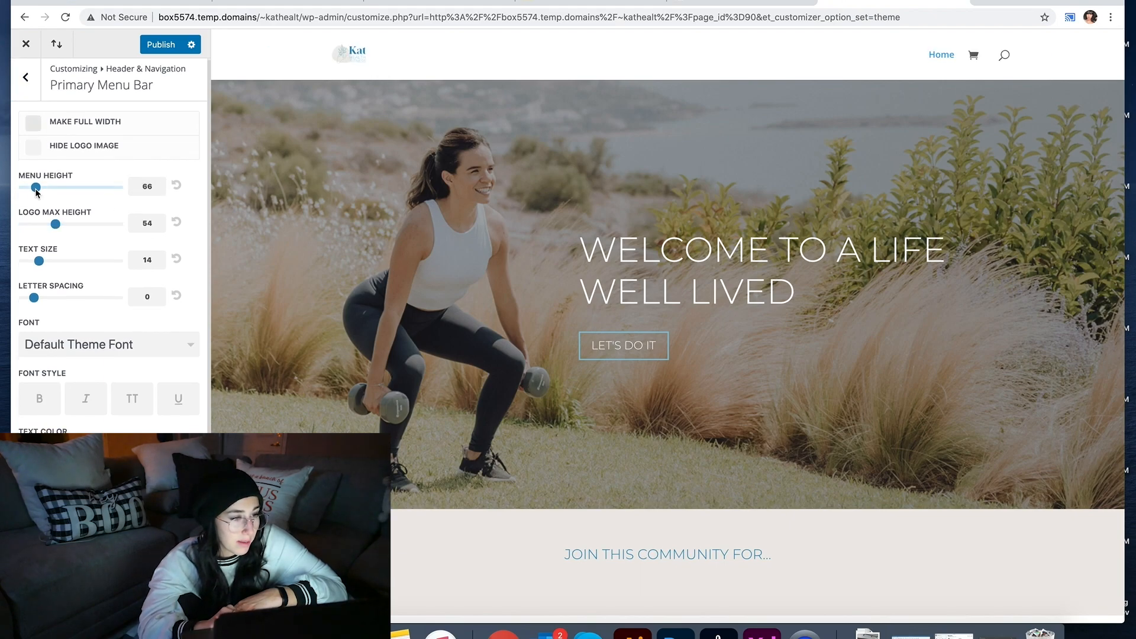
{"action": "mouse_move", "coordinate": [38, 188]}
{"action": "left_mouse_down"}
{"action": "mouse_move", "coordinate": [66, 194]}
{"action": "mouse_move", "coordinate": [55, 185]}
{"action": "left_mouse_up"}
{"action": "left_click", "coordinate": [55, 185]}
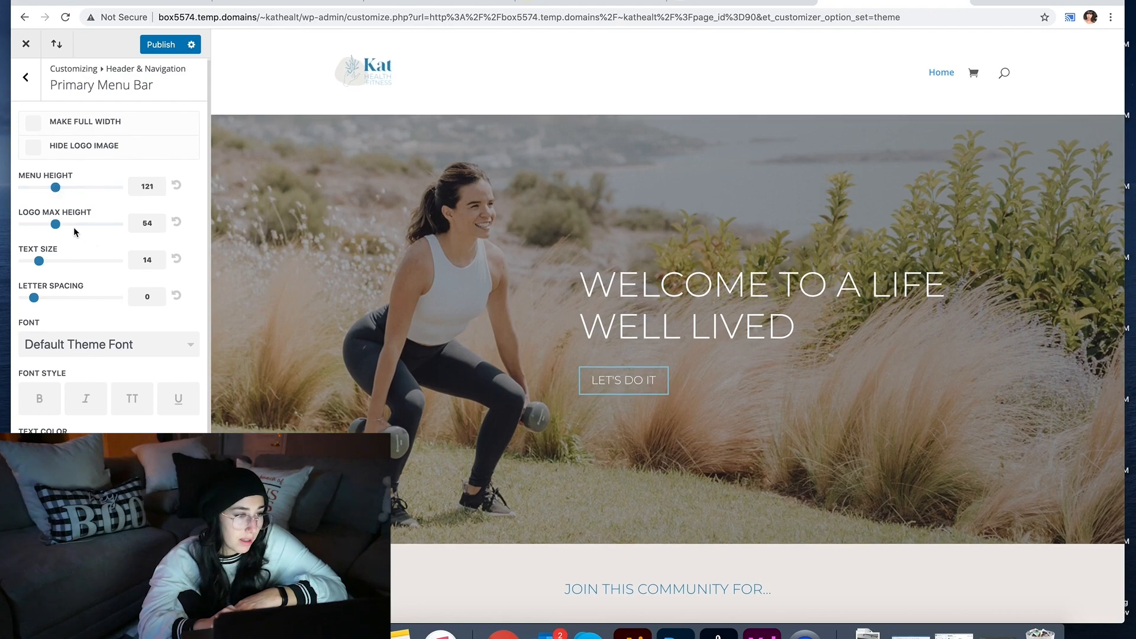
{"action": "left_click_drag", "start_coordinate": [125, 226], "coordinate": [132, 229]}
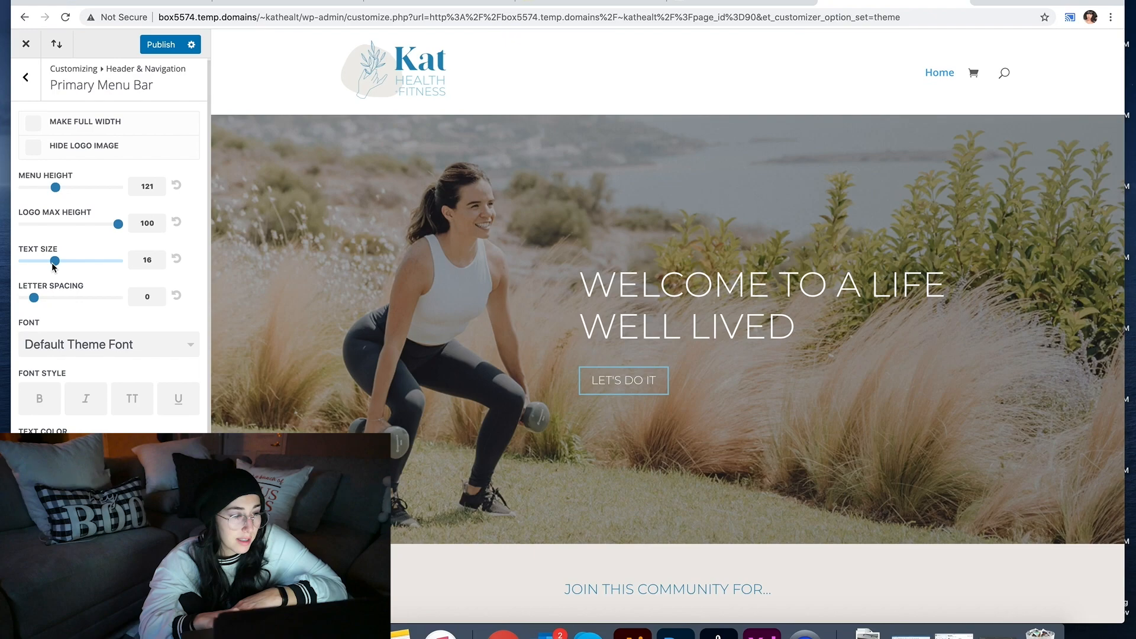
Step: Open the menu Font list and scroll down to Montserrat
{"action": "scroll", "coordinate": [30, 305], "scroll_direction": "down", "scroll_amount": 2}
{"action": "left_click", "coordinate": [41, 306]}
{"action": "scroll", "coordinate": [58, 413], "scroll_direction": "down", "scroll_amount": 5}
{"action": "scroll", "coordinate": [58, 412], "scroll_direction": "down", "scroll_amount": 20}
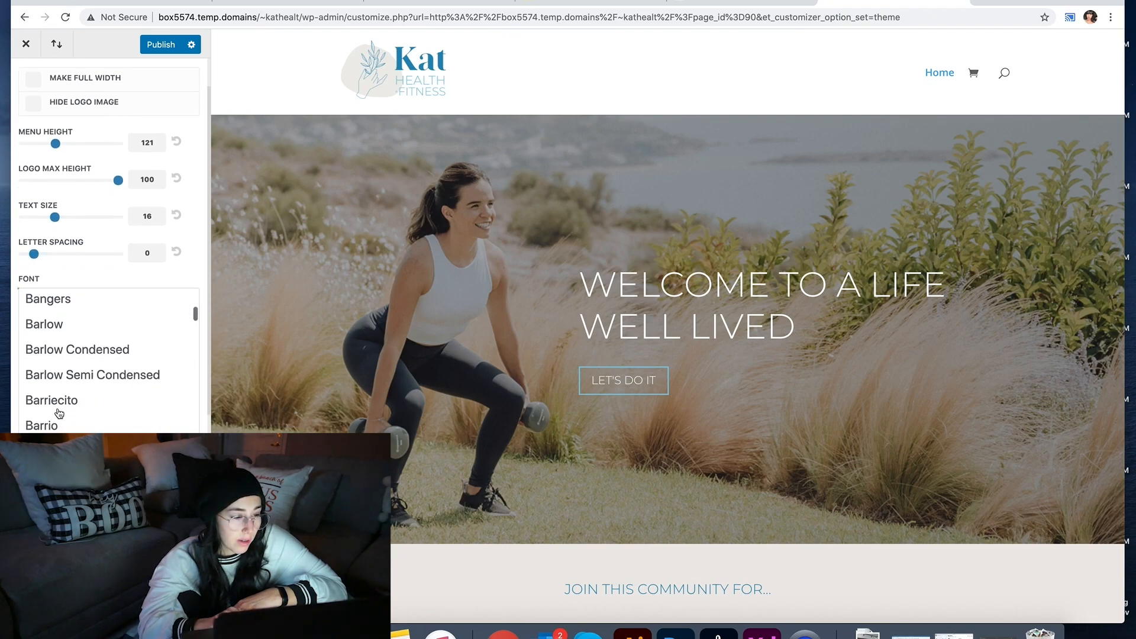
{"action": "scroll", "coordinate": [58, 413], "scroll_direction": "down", "scroll_amount": 20}
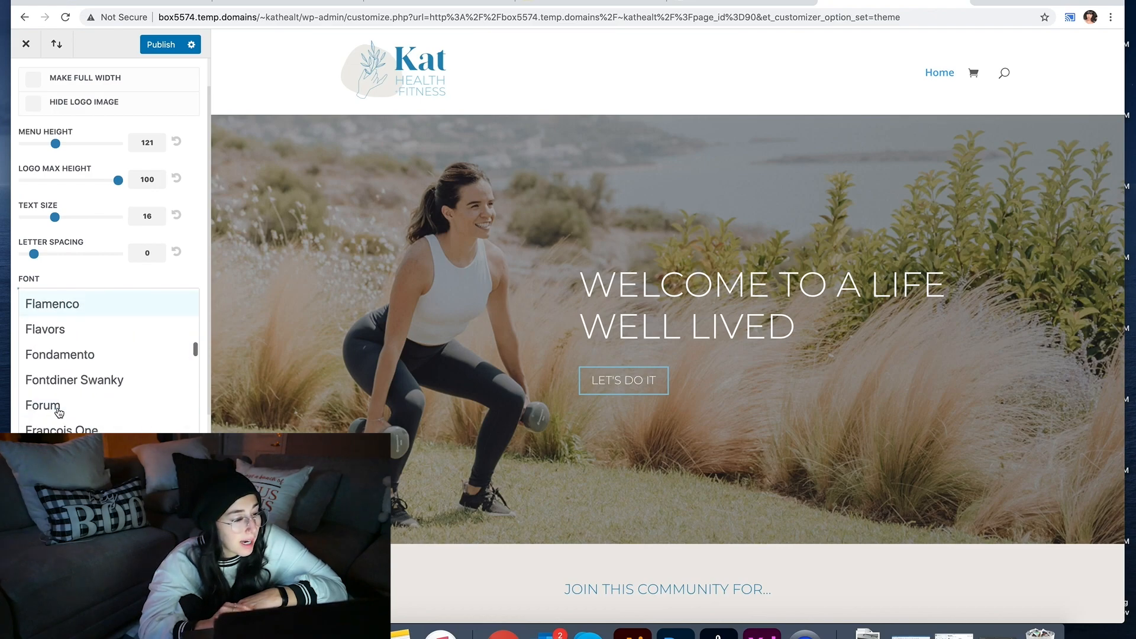
{"action": "scroll", "coordinate": [58, 412], "scroll_direction": "down", "scroll_amount": 20}
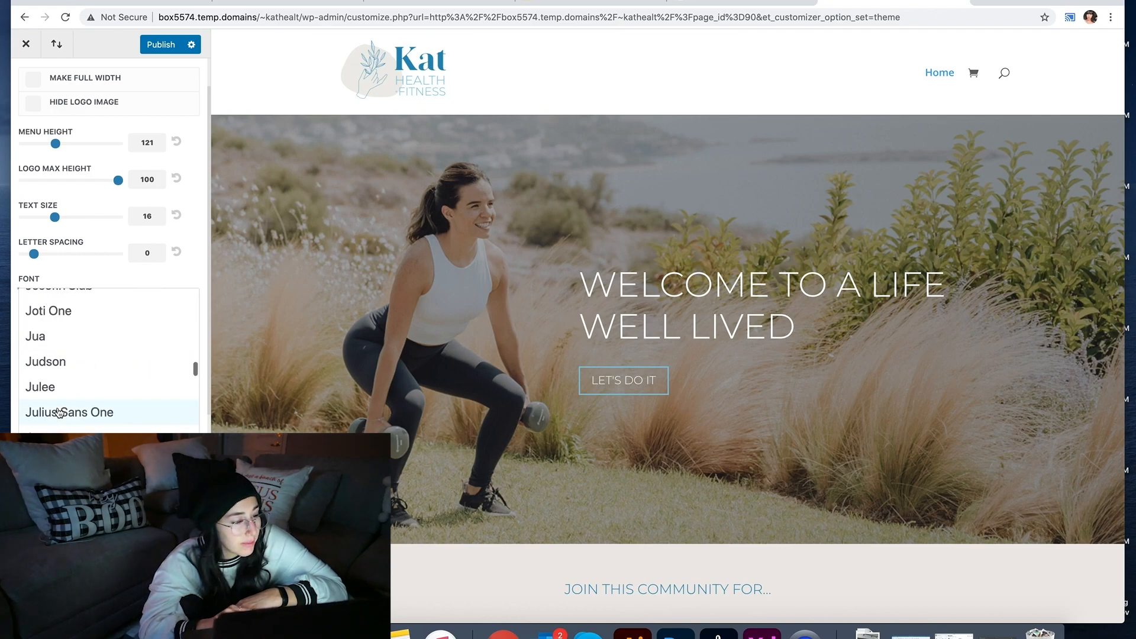
{"action": "scroll", "coordinate": [53, 412], "scroll_direction": "down", "scroll_amount": 20}
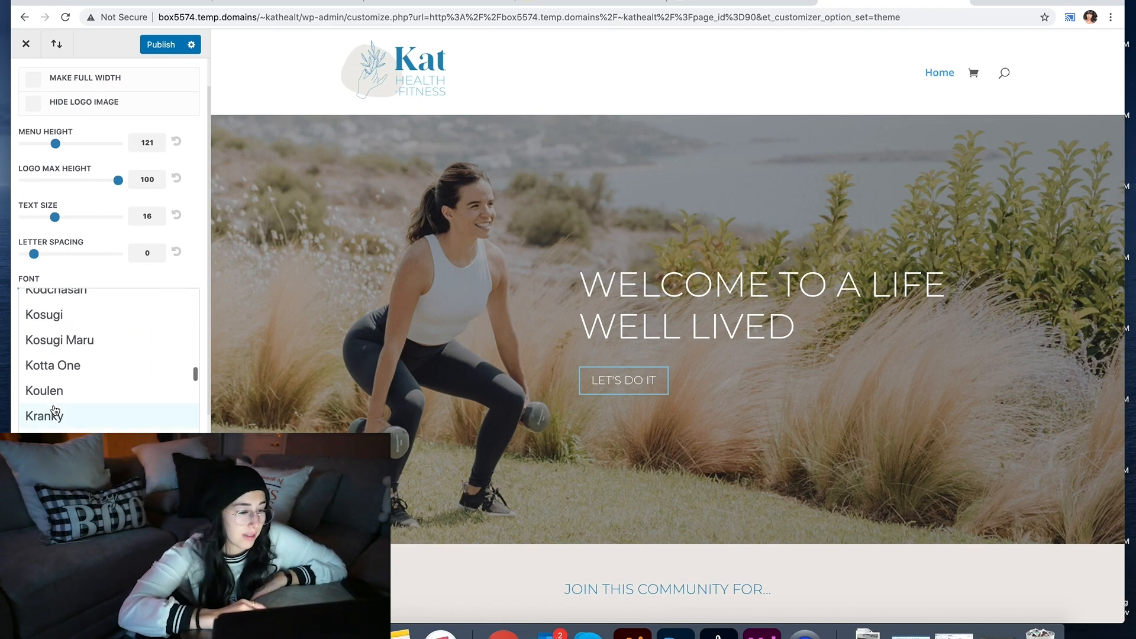
{"action": "scroll", "coordinate": [55, 410], "scroll_direction": "down", "scroll_amount": 20}
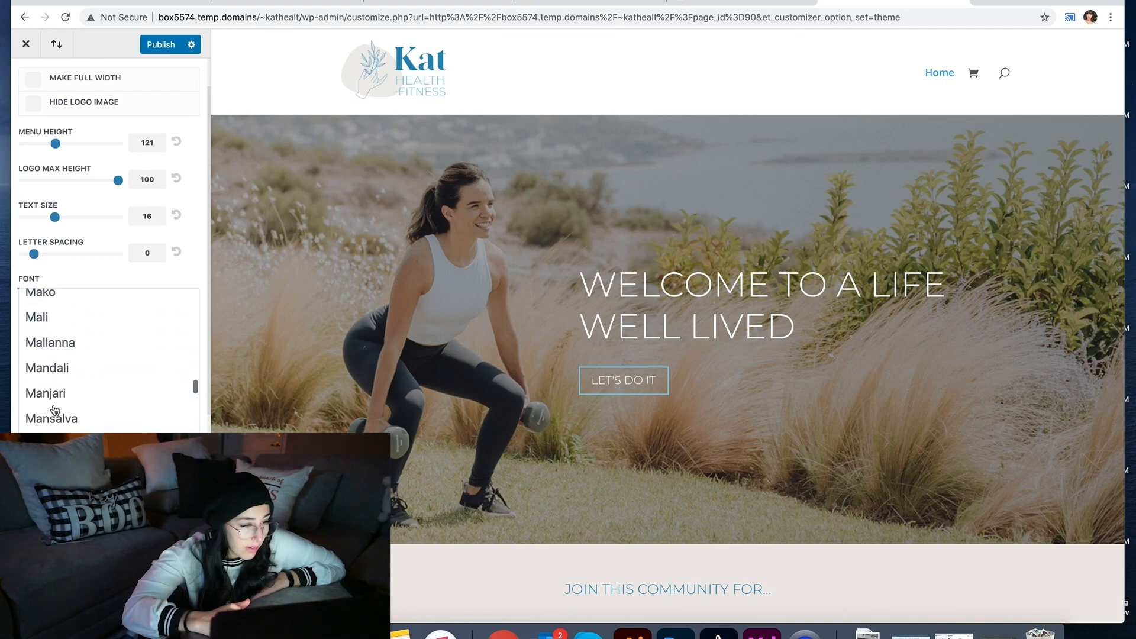
{"action": "scroll", "coordinate": [55, 410], "scroll_direction": "down", "scroll_amount": 15}
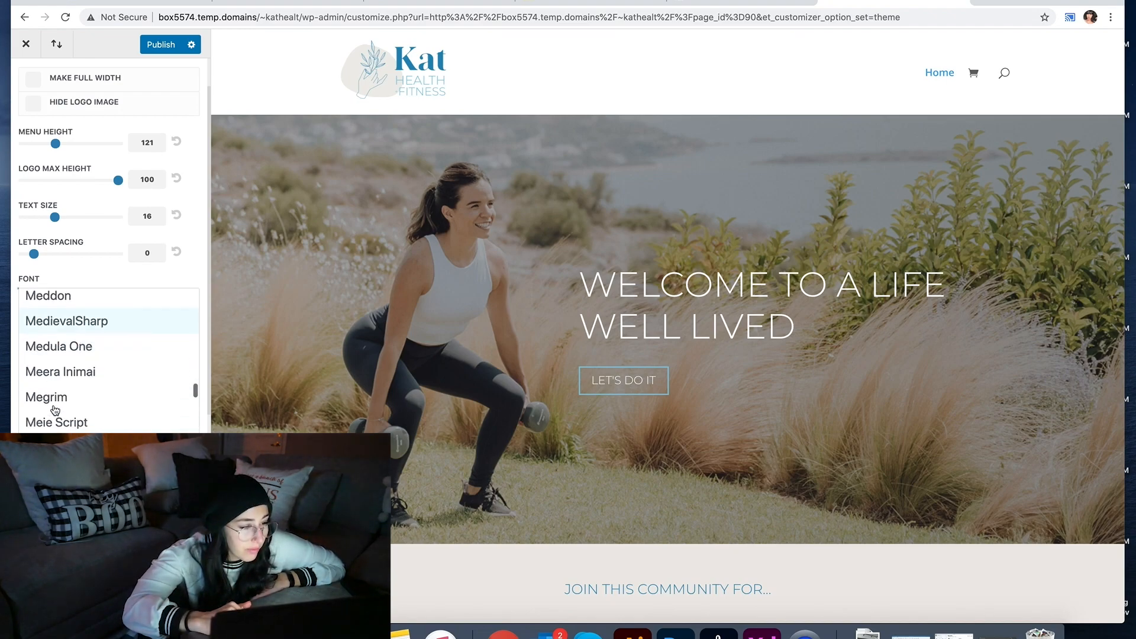
{"action": "scroll", "coordinate": [63, 390], "scroll_direction": "down", "scroll_amount": 15}
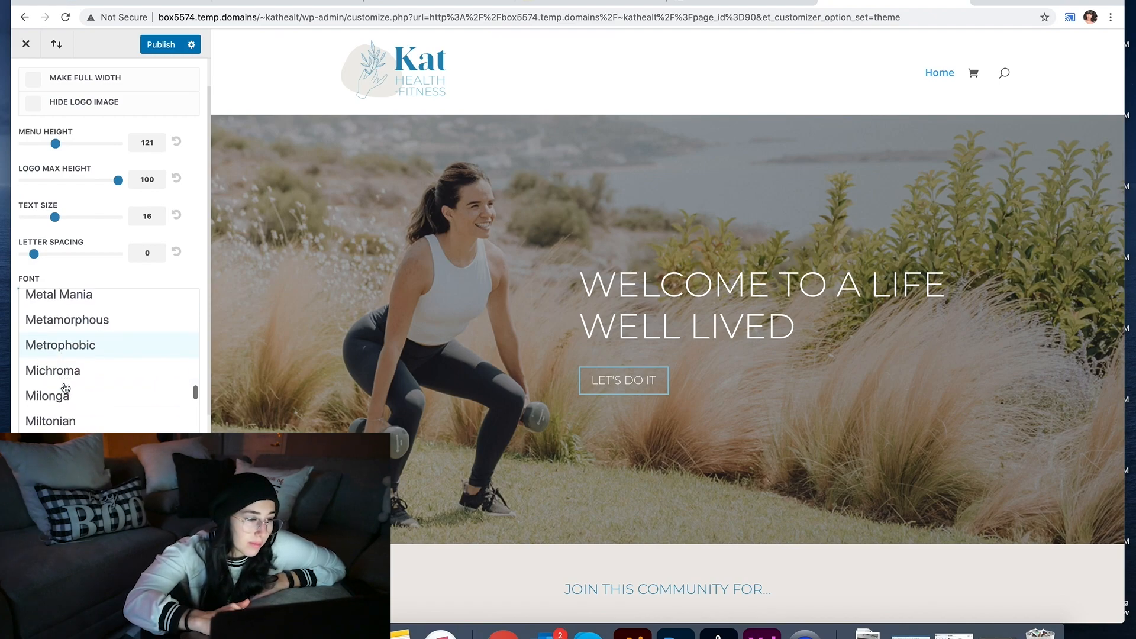
{"action": "scroll", "coordinate": [65, 388], "scroll_direction": "down", "scroll_amount": 15}
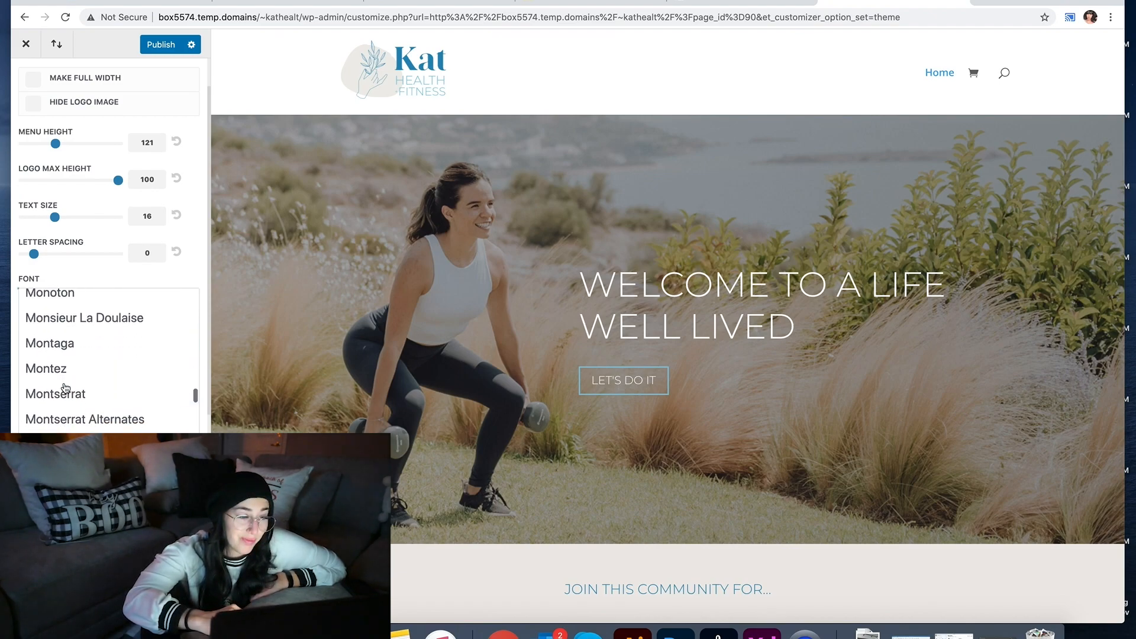
Step: Set the menu font to Montserrat and the active link colour to near-black
{"action": "left_click", "coordinate": [66, 389]}
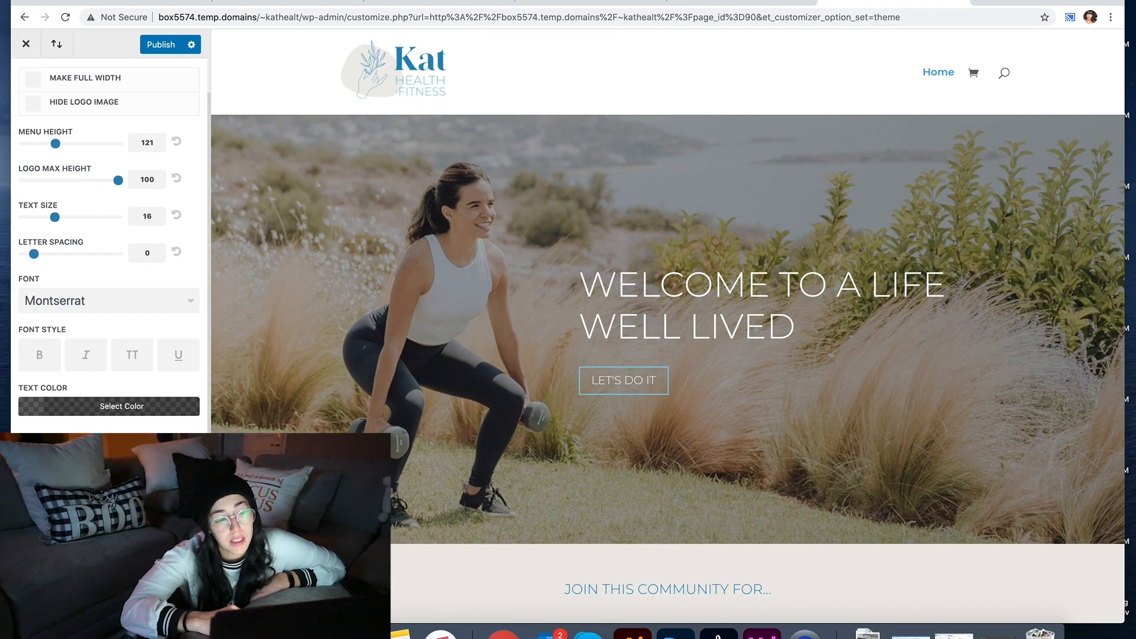
{"action": "scroll", "coordinate": [109, 237], "scroll_direction": "down", "scroll_amount": 3}
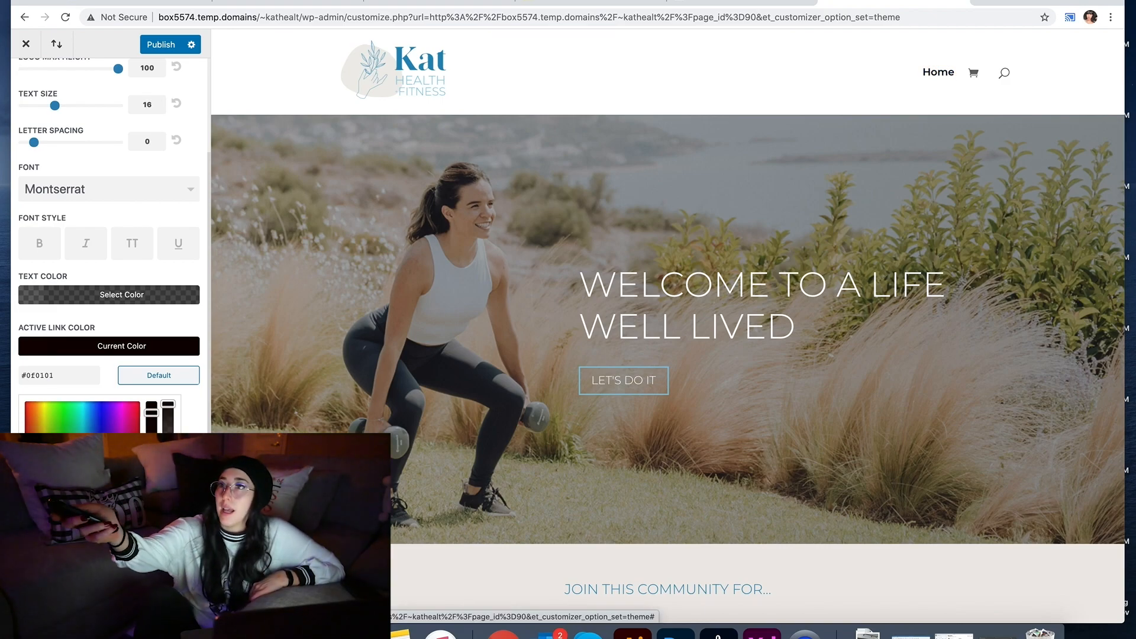
{"action": "left_click_drag", "start_coordinate": [168, 406], "coordinate": [158, 380]}
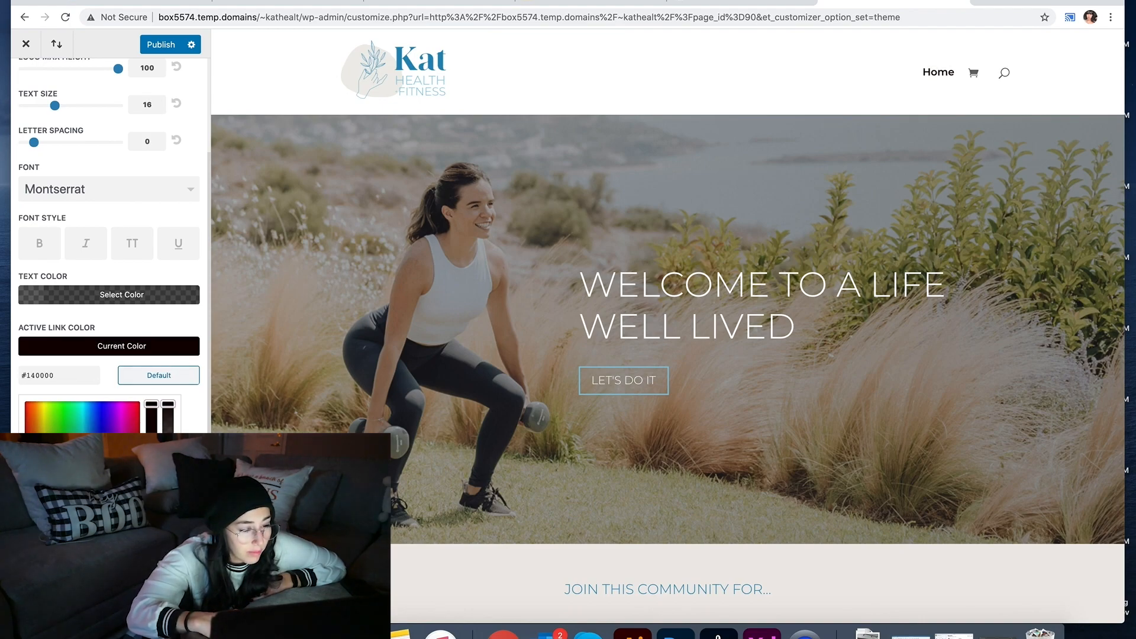
{"action": "left_click_drag", "start_coordinate": [25, 506], "coordinate": [24, 520]}
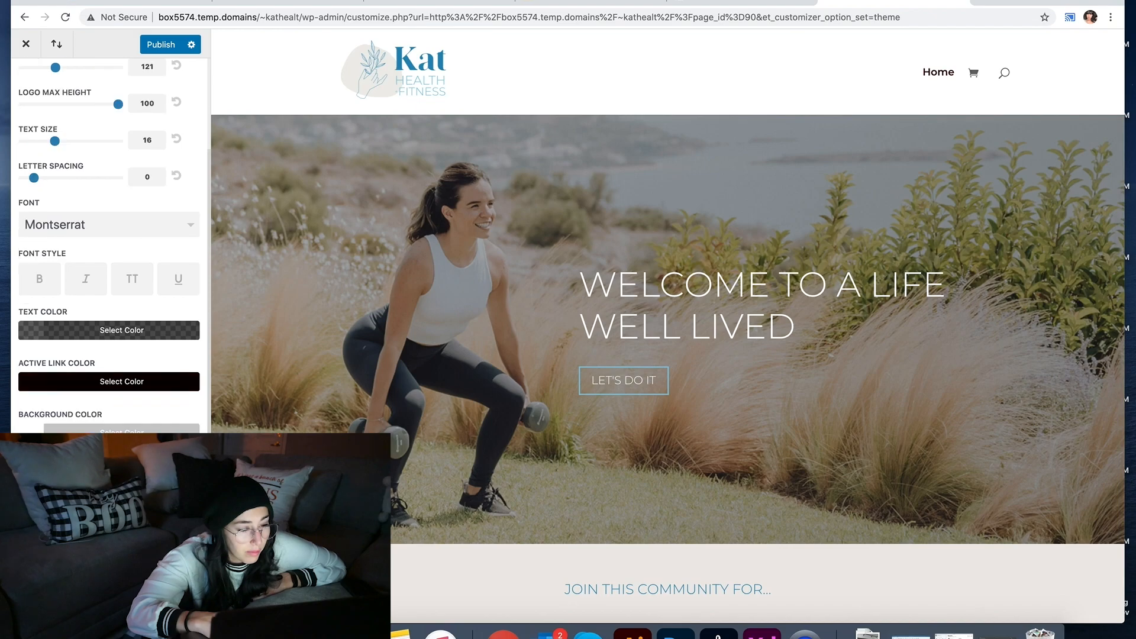
Step: Copy the menu text fill hex from Adobe XD and set Text Color to #525252
{"action": "left_click", "coordinate": [762, 632]}
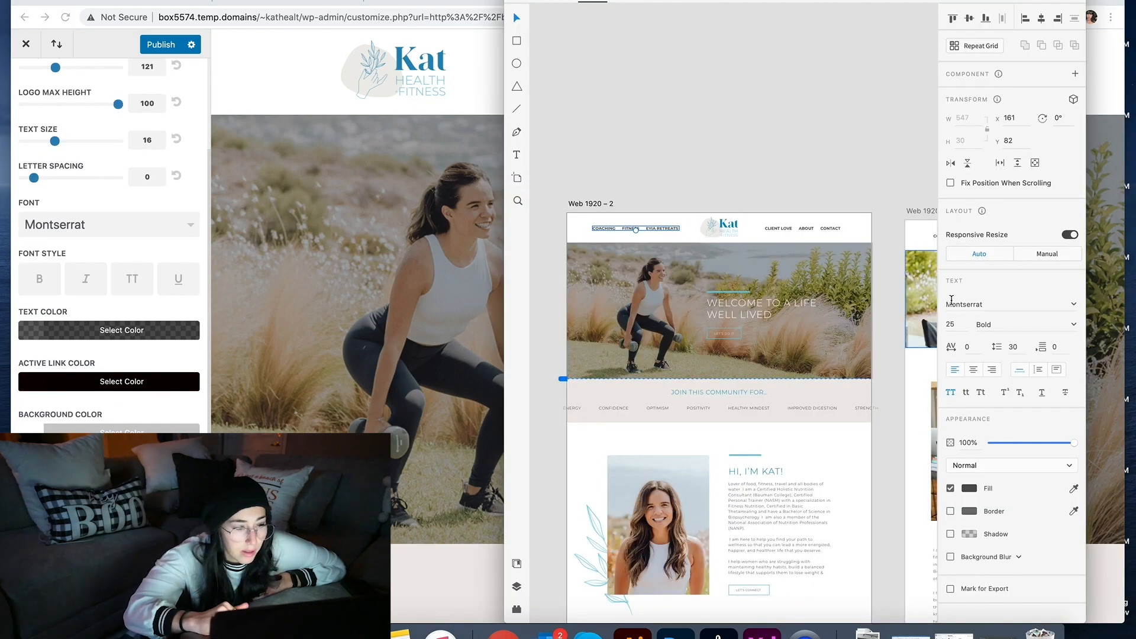
{"action": "left_click", "coordinate": [969, 488]}
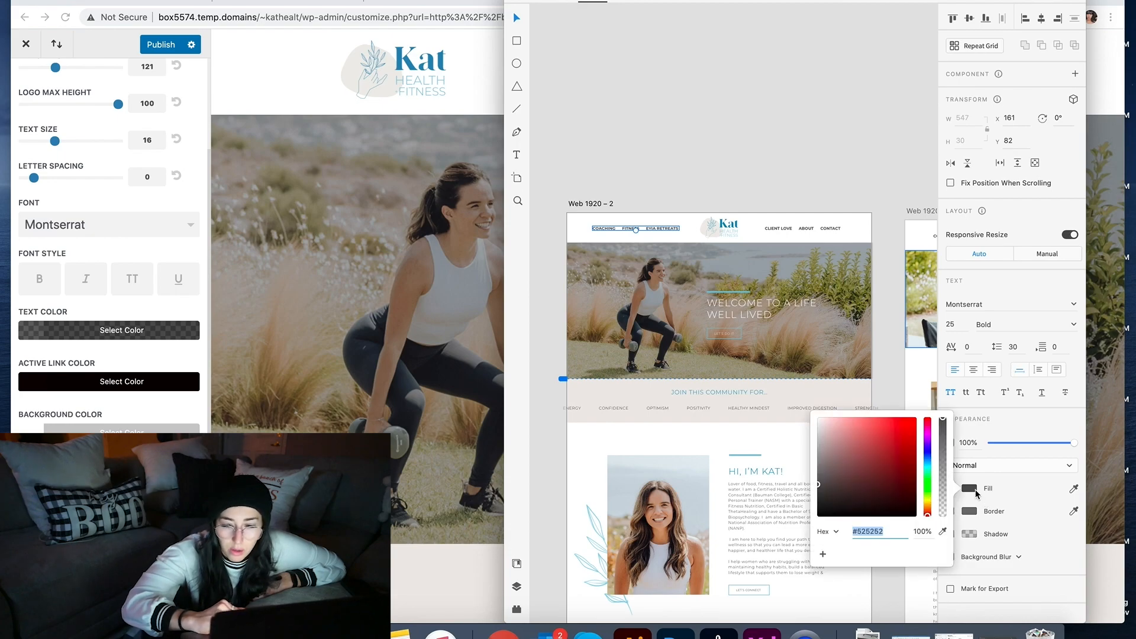
{"action": "left_click", "coordinate": [408, 438]}
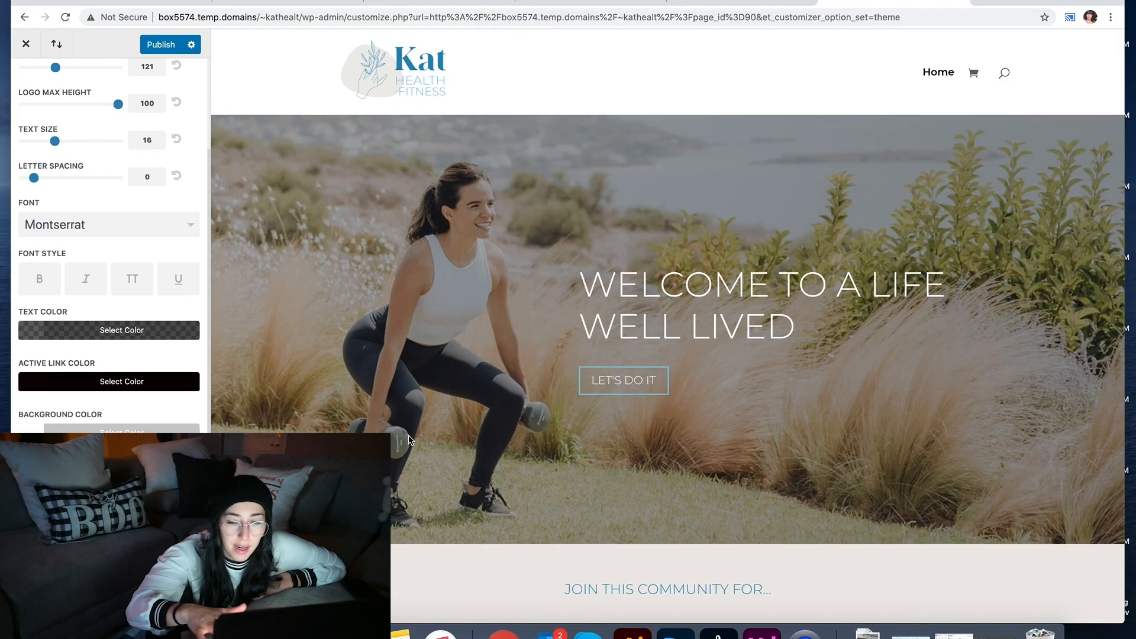
{"action": "left_click", "coordinate": [31, 336]}
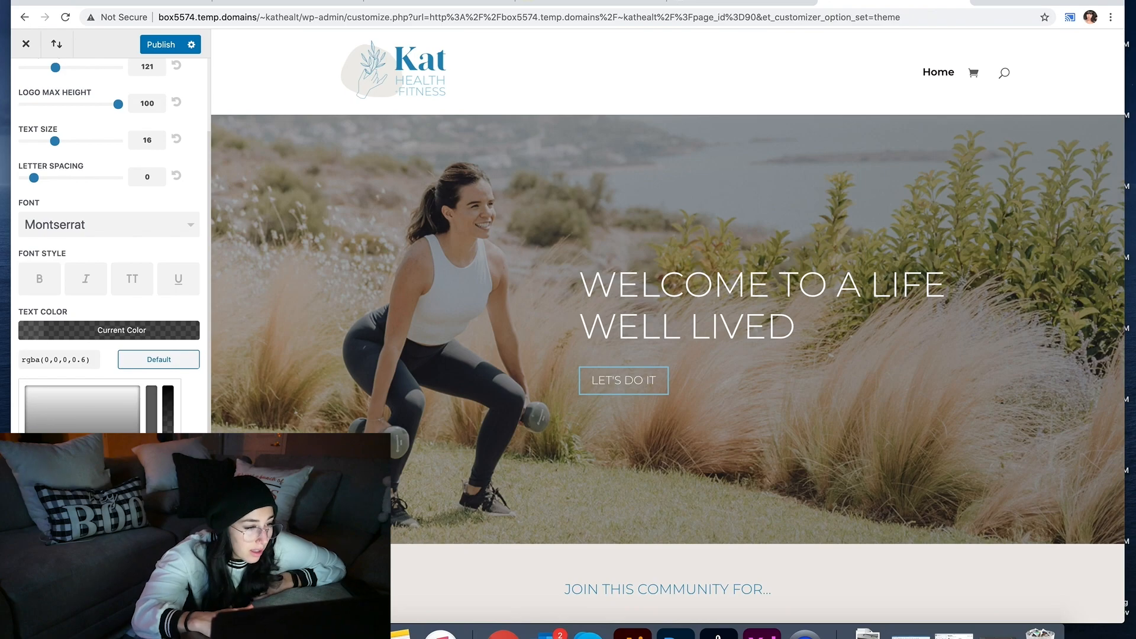
{"action": "double_click", "coordinate": [63, 360]}
{"action": "type", "text": "#3a3a3a"}
Step: Revisit the active link colour settings in the Primary Menu Bar panel
{"action": "left_click", "coordinate": [170, 313]}
{"action": "left_click", "coordinate": [154, 381]}
{"action": "scroll", "coordinate": [154, 382], "scroll_direction": "down", "scroll_amount": 3}
{"action": "scroll", "coordinate": [247, 281], "scroll_direction": "down", "scroll_amount": 1}
{"action": "scroll", "coordinate": [118, 266], "scroll_direction": "down", "scroll_amount": 2}
{"action": "scroll", "coordinate": [57, 155], "scroll_direction": "up", "scroll_amount": 6}
{"action": "scroll", "coordinate": [42, 416], "scroll_direction": "down", "scroll_amount": 2}
{"action": "scroll", "coordinate": [41, 416], "scroll_direction": "up", "scroll_amount": 2}
Step: Browse the Header Format, Fixed Navigation and Header Elements panels
{"action": "left_click", "coordinate": [26, 81]}
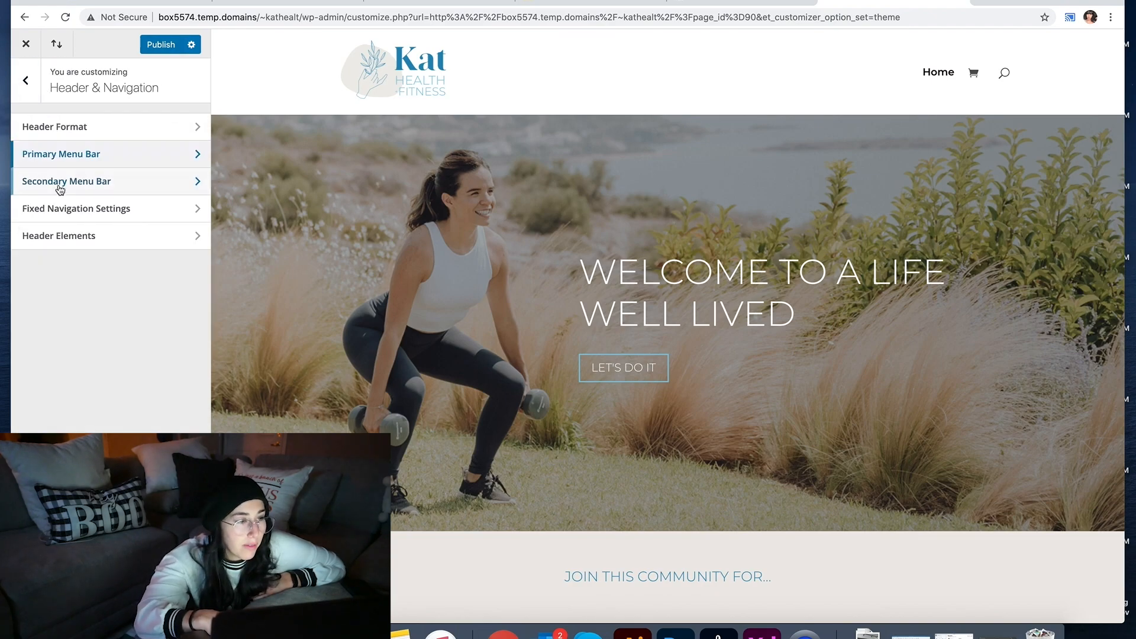
{"action": "left_click", "coordinate": [48, 122]}
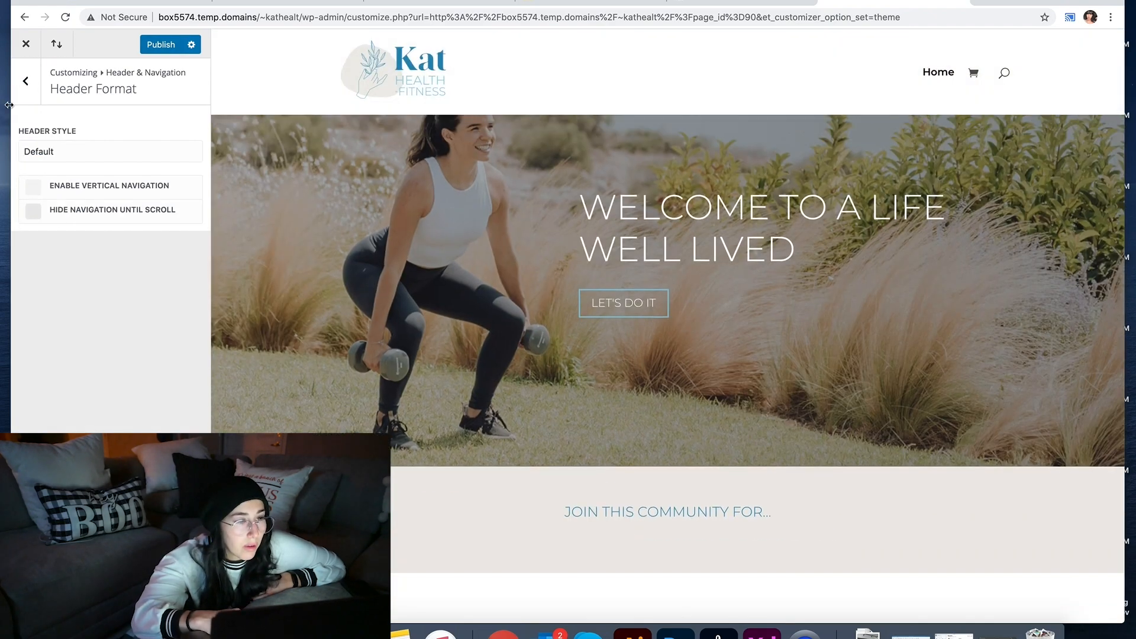
{"action": "left_click", "coordinate": [26, 81]}
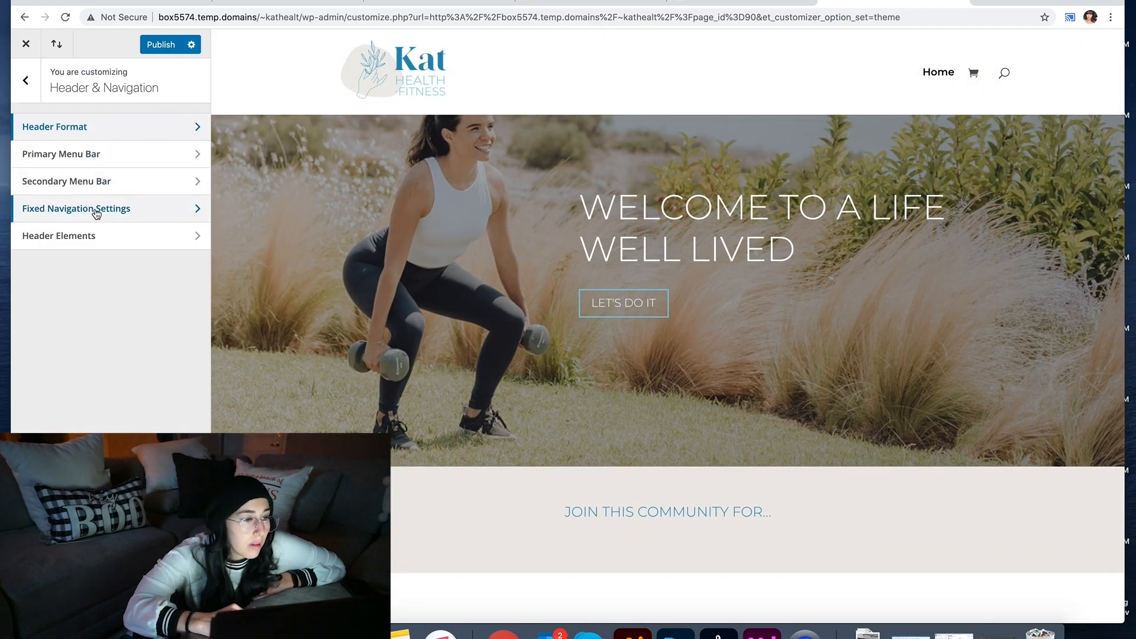
{"action": "left_click", "coordinate": [59, 207]}
{"action": "left_click", "coordinate": [25, 81]}
{"action": "left_click", "coordinate": [63, 234]}
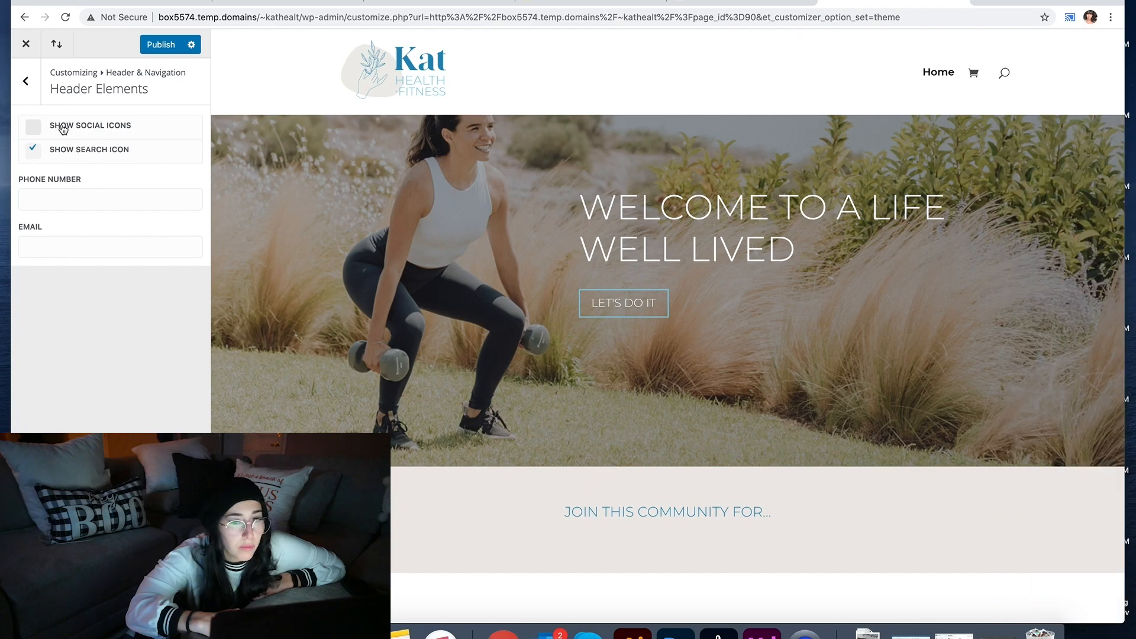
{"action": "left_click", "coordinate": [26, 81]}
{"action": "left_click", "coordinate": [25, 81]}
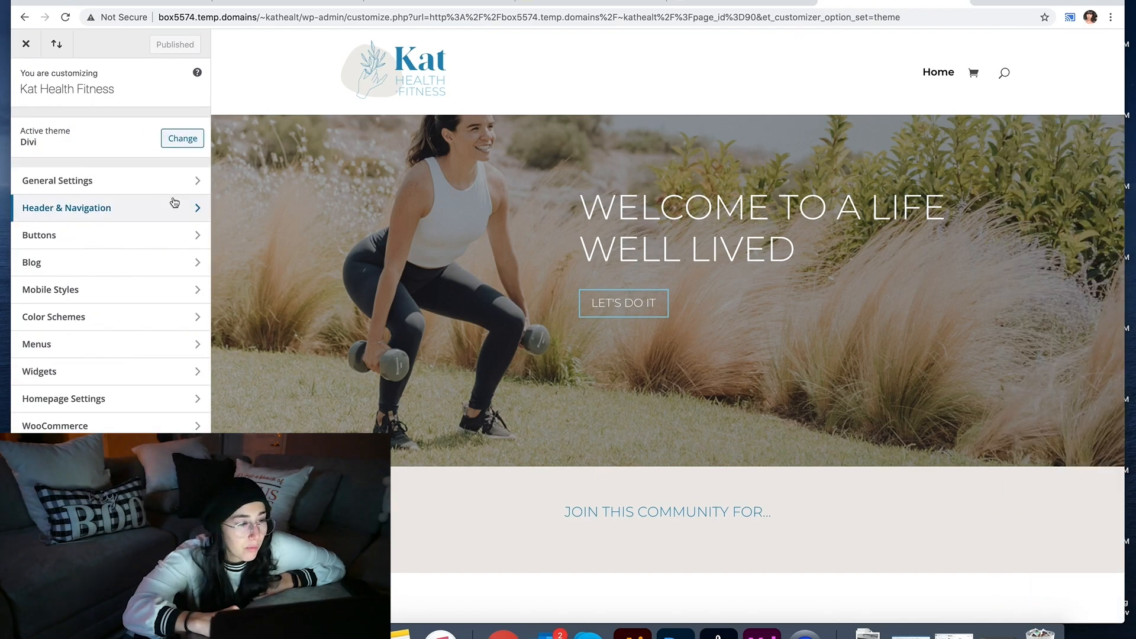
Step: Toggle Boxed Layout on and back off in General Settings, then check the Menus panel
{"action": "left_click", "coordinate": [58, 181]}
{"action": "left_click", "coordinate": [59, 122]}
{"action": "left_click", "coordinate": [33, 140]}
{"action": "left_click", "coordinate": [33, 140]}
{"action": "left_click", "coordinate": [25, 81]}
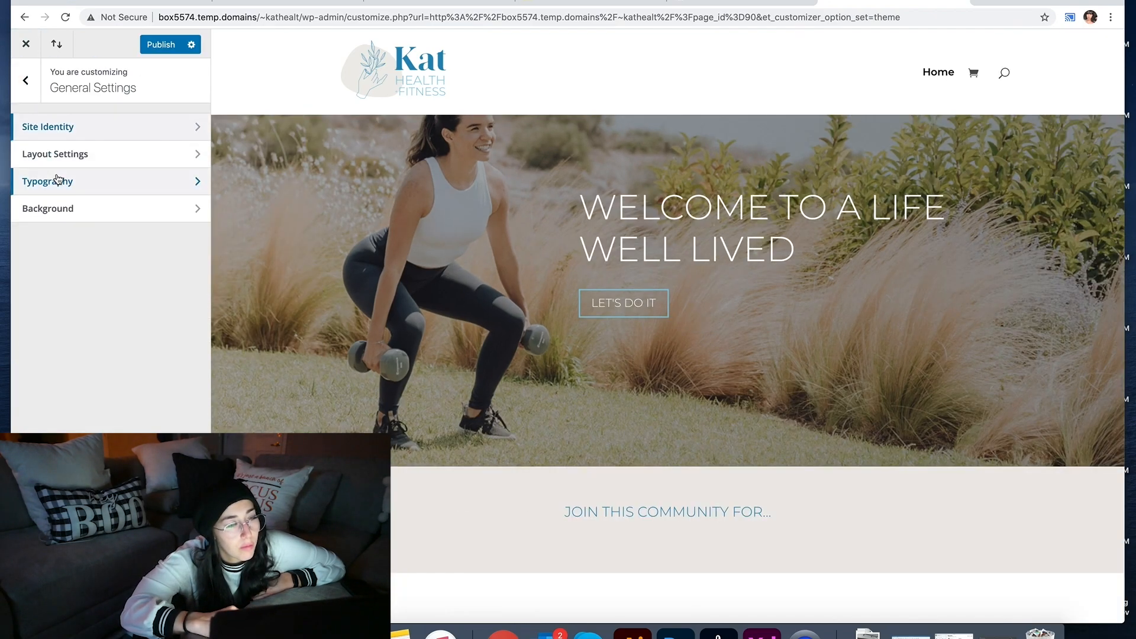
{"action": "left_click", "coordinate": [25, 81]}
{"action": "left_click", "coordinate": [59, 345]}
{"action": "left_click", "coordinate": [31, 83]}
Step: Close the Customizer, confirm leaving, and return to the WordPress dashboard
{"action": "left_click", "coordinate": [25, 43]}
{"action": "left_click", "coordinate": [674, 102]}
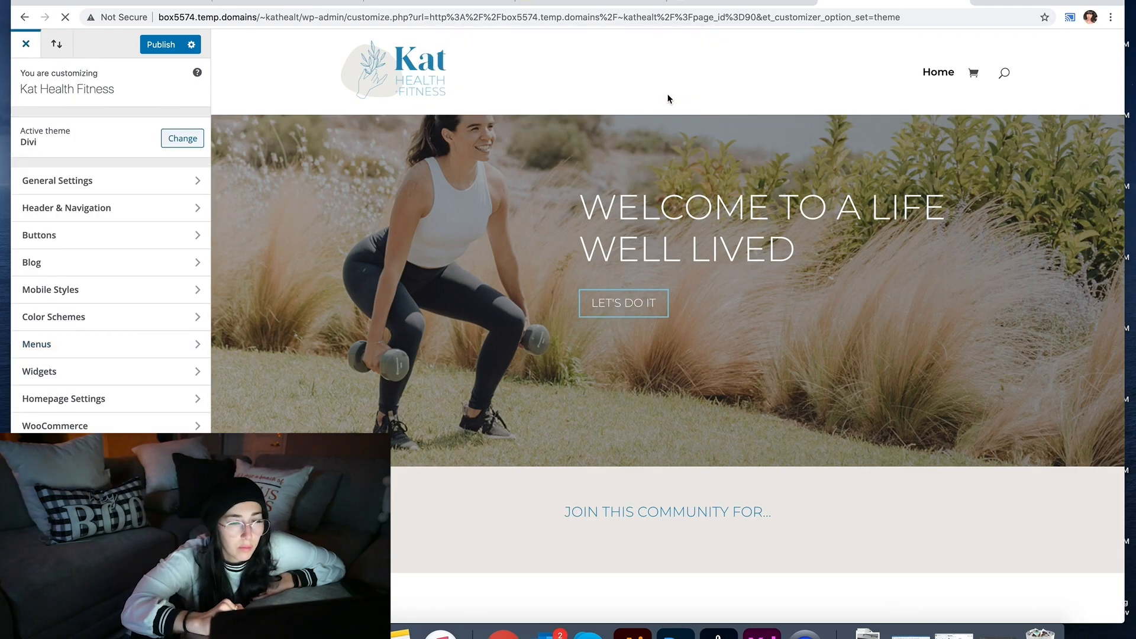
{"action": "mouse_move", "coordinate": [83, 40]}
{"action": "left_click", "coordinate": [62, 62]}
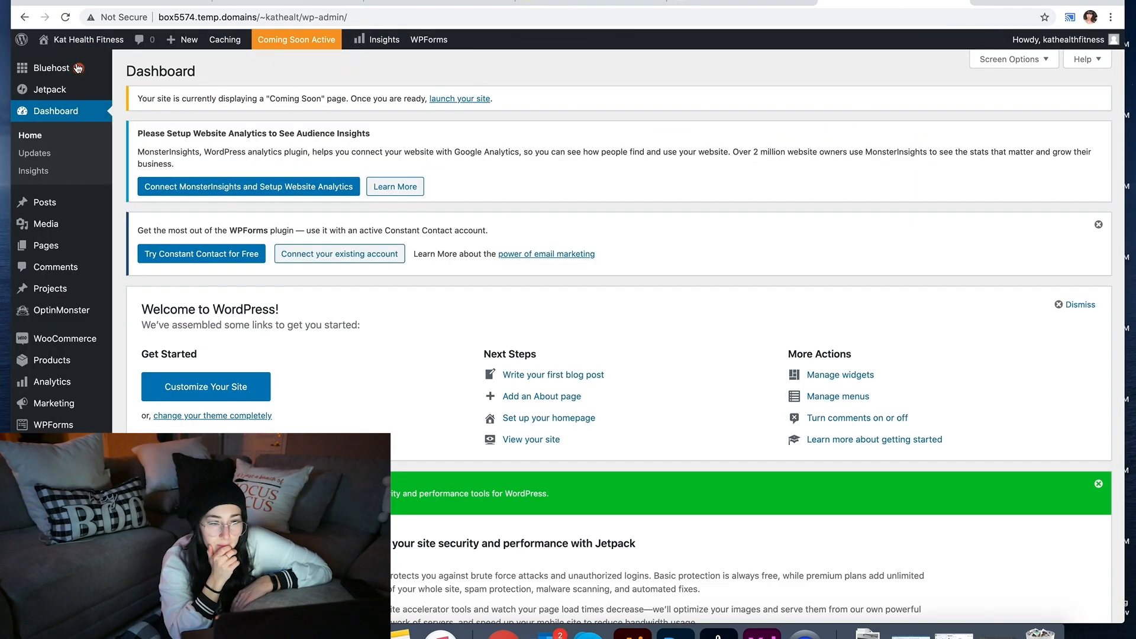
{"action": "scroll", "coordinate": [592, 296], "scroll_direction": "down", "scroll_amount": 10}
{"action": "scroll", "coordinate": [402, 200], "scroll_direction": "down", "scroll_amount": 15}
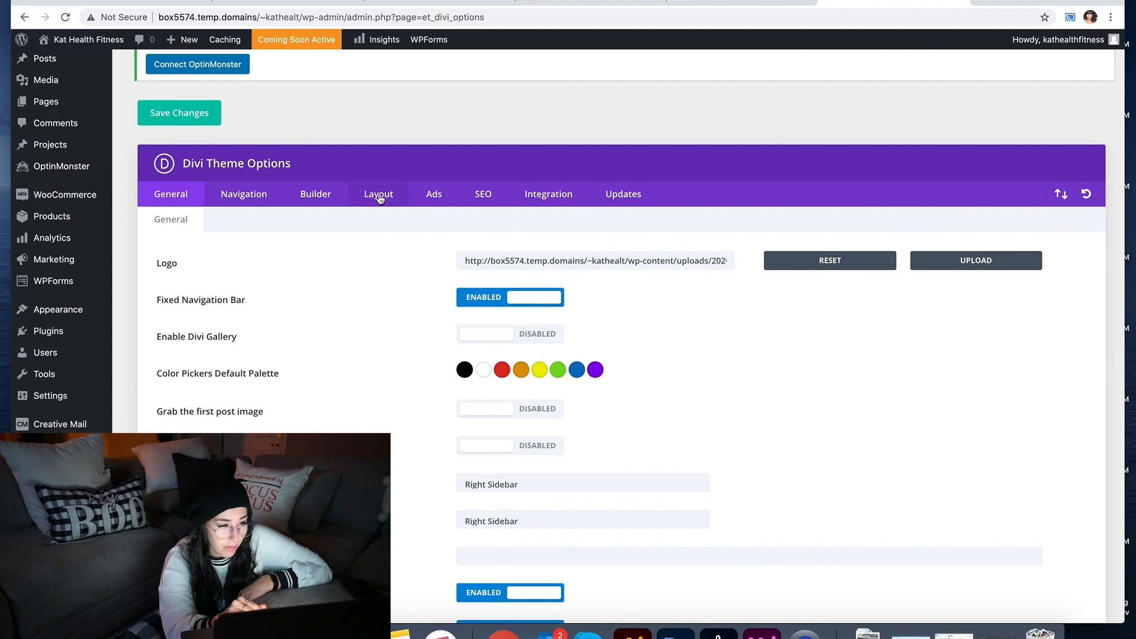
{"action": "scroll", "coordinate": [592, 331], "scroll_direction": "up", "scroll_amount": 15}
Step: Browse the Divi Theme Options tabs: Navigation, Builder, Layout, SEO, Integration and General
{"action": "left_click", "coordinate": [244, 228]}
{"action": "left_click", "coordinate": [315, 228]}
{"action": "left_click", "coordinate": [374, 352]}
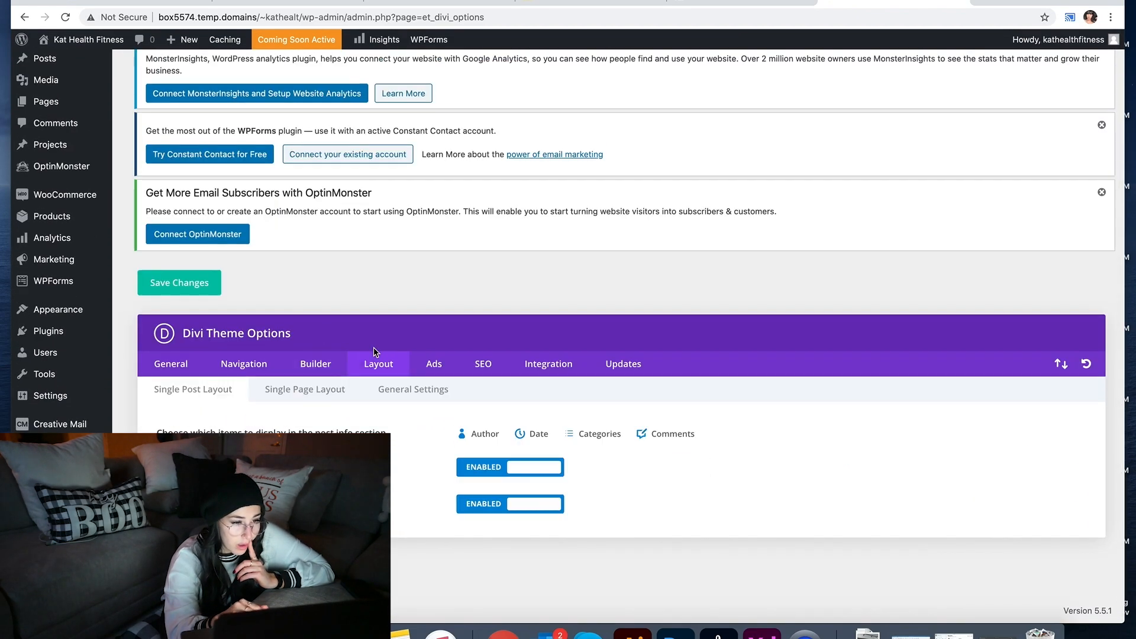
{"action": "left_click", "coordinate": [488, 371]}
{"action": "left_click", "coordinate": [549, 365]}
{"action": "left_click", "coordinate": [172, 364]}
{"action": "scroll", "coordinate": [289, 392], "scroll_direction": "down", "scroll_amount": 5}
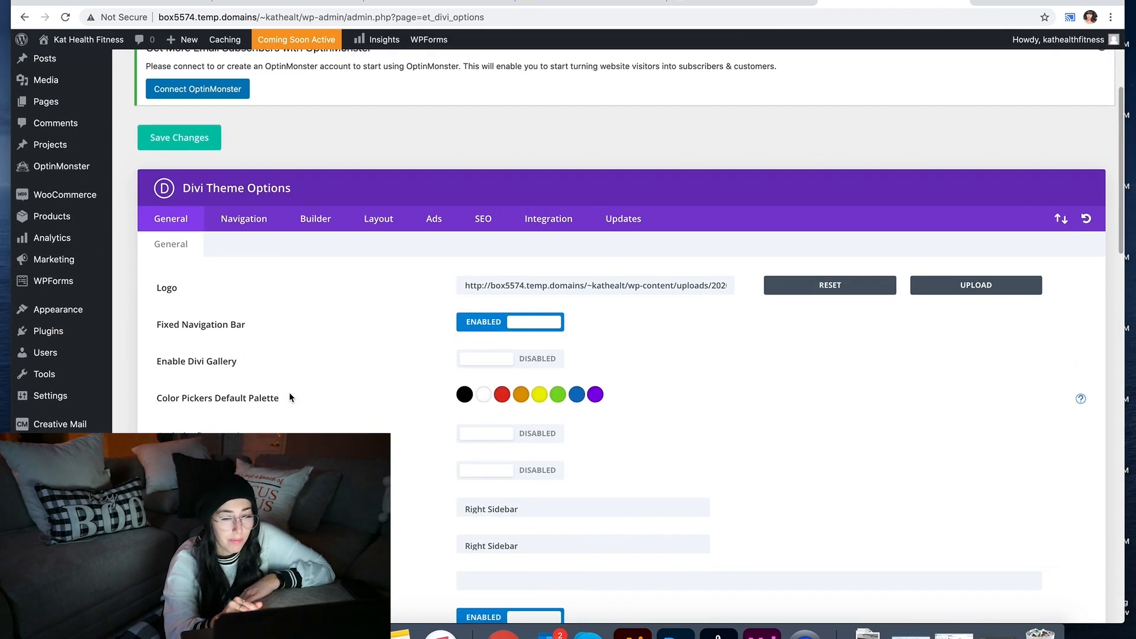
Step: Search Google in a new tab for 'how to center logo on divi'
{"action": "left_click", "coordinate": [982, 3]}
{"action": "type", "text": "how to center logo on divi"}
{"action": "key", "text": "Return"}
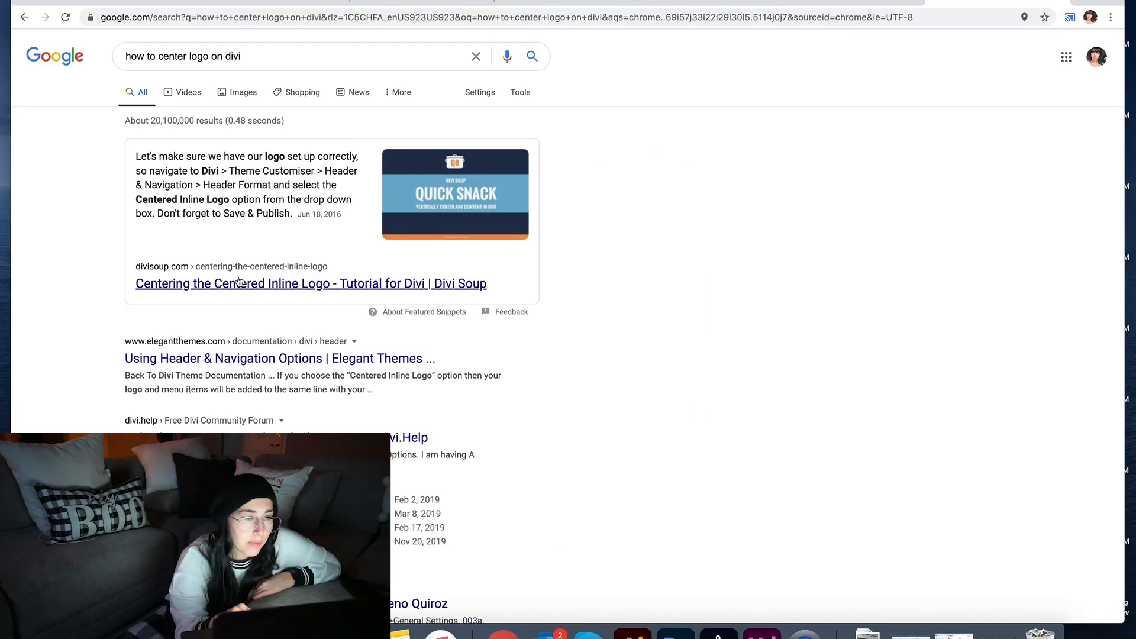
Step: Open the Divi Soup tutorial and select its three-line negative-margin CSS snippet
{"action": "left_click", "coordinate": [355, 353]}
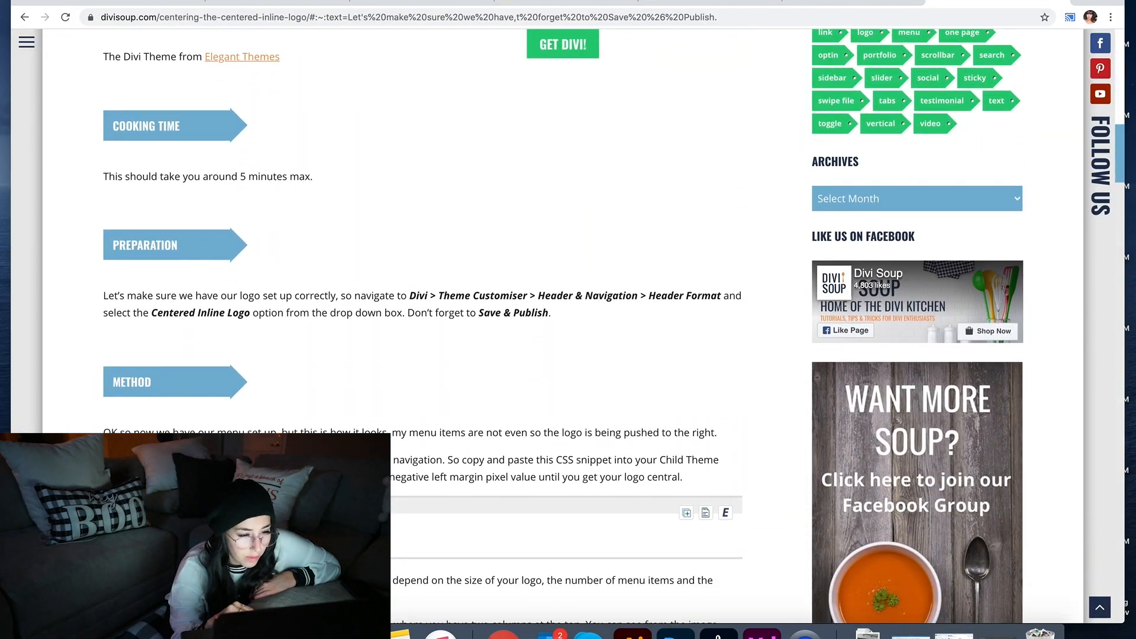
{"action": "key", "text": "super+a"}
{"action": "left_click", "coordinate": [663, 515]}
{"action": "left_click", "coordinate": [686, 513]}
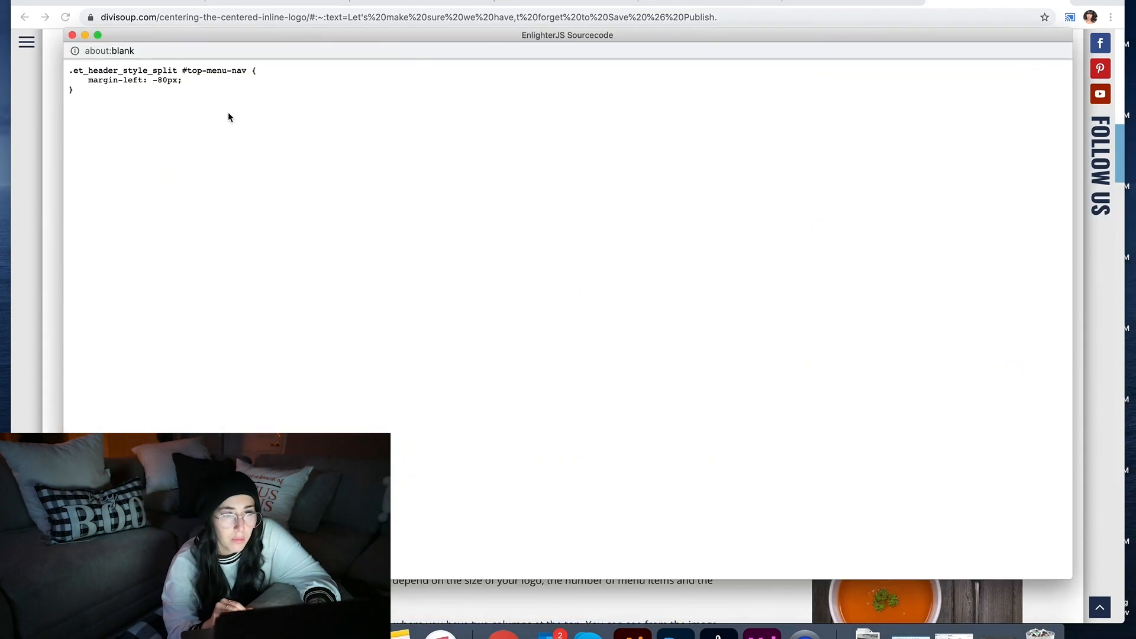
{"action": "left_click_drag", "start_coordinate": [99, 99], "coordinate": [56, 60]}
{"action": "key", "text": "super+c"}
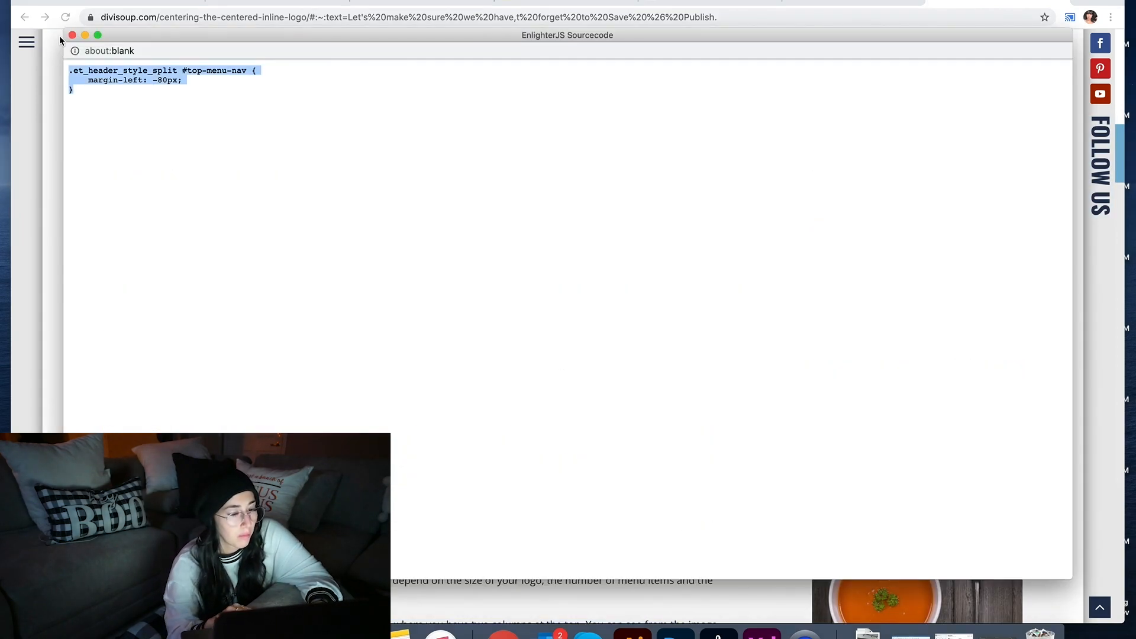
Step: Close the source view and return to the Divi Theme Options page
{"action": "left_click", "coordinate": [72, 36]}
{"action": "scroll", "coordinate": [422, 332], "scroll_direction": "down", "scroll_amount": 12}
{"action": "scroll", "coordinate": [423, 332], "scroll_direction": "up", "scroll_amount": 6}
{"action": "scroll", "coordinate": [423, 331], "scroll_direction": "up", "scroll_amount": 8}
{"action": "scroll", "coordinate": [422, 332], "scroll_direction": "down", "scroll_amount": 4}
{"action": "scroll", "coordinate": [422, 331], "scroll_direction": "down", "scroll_amount": 1}
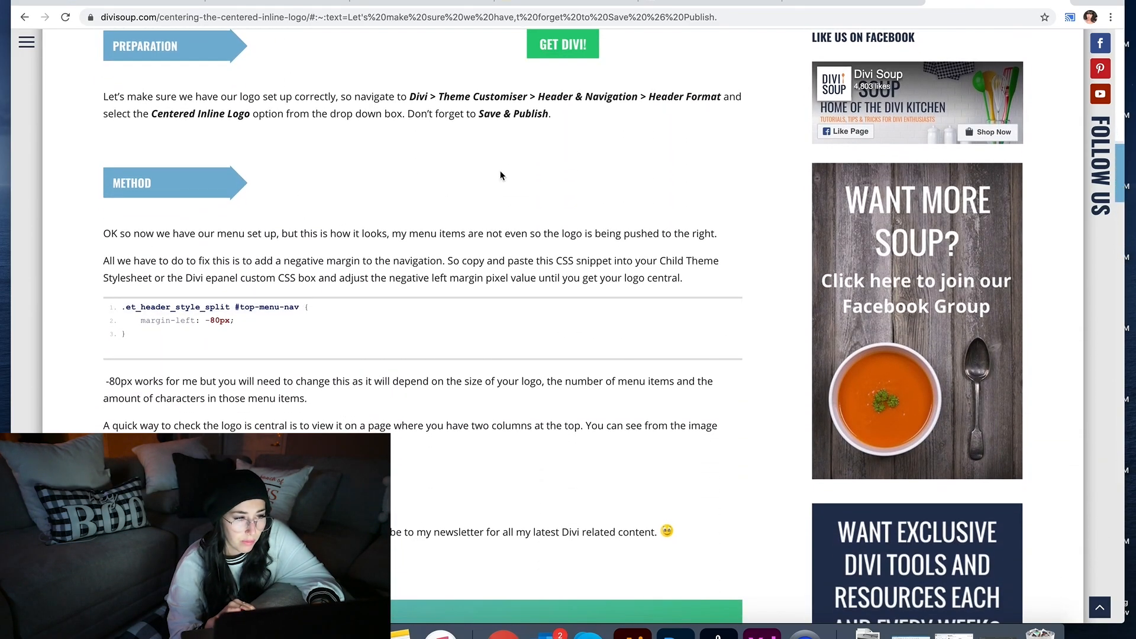
{"action": "left_click", "coordinate": [849, 3]}
{"action": "scroll", "coordinate": [353, 306], "scroll_direction": "down", "scroll_amount": 20}
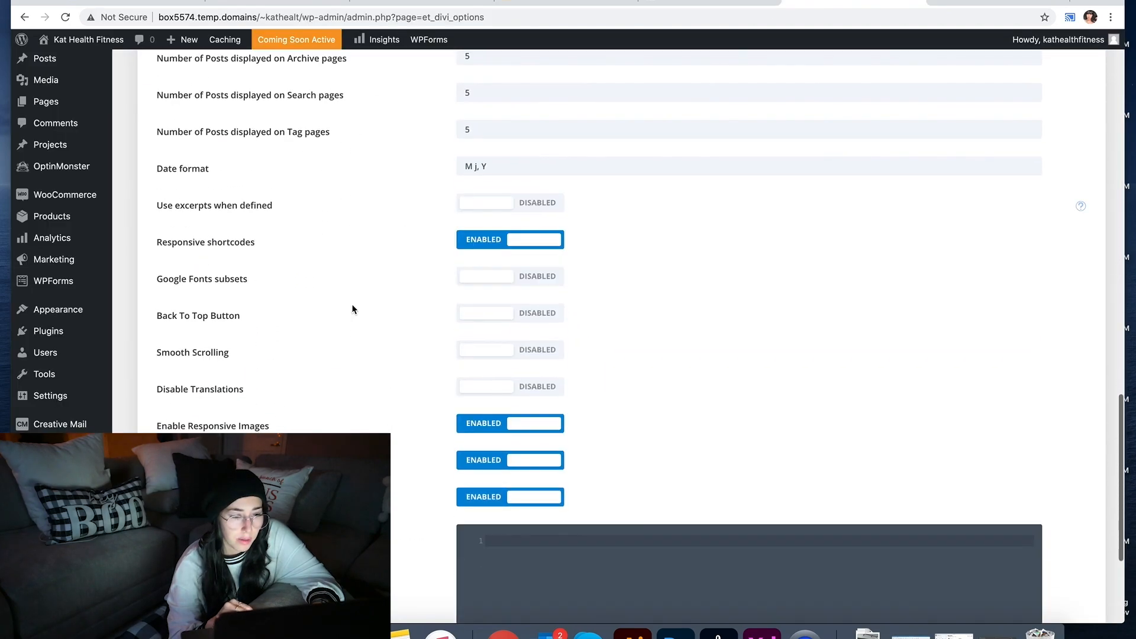
Step: Paste the #top-menu-nav margin-left CSS into Custom CSS, save, and view the live Home page
{"action": "key", "text": "super+v"}
{"action": "key", "text": "super+s"}
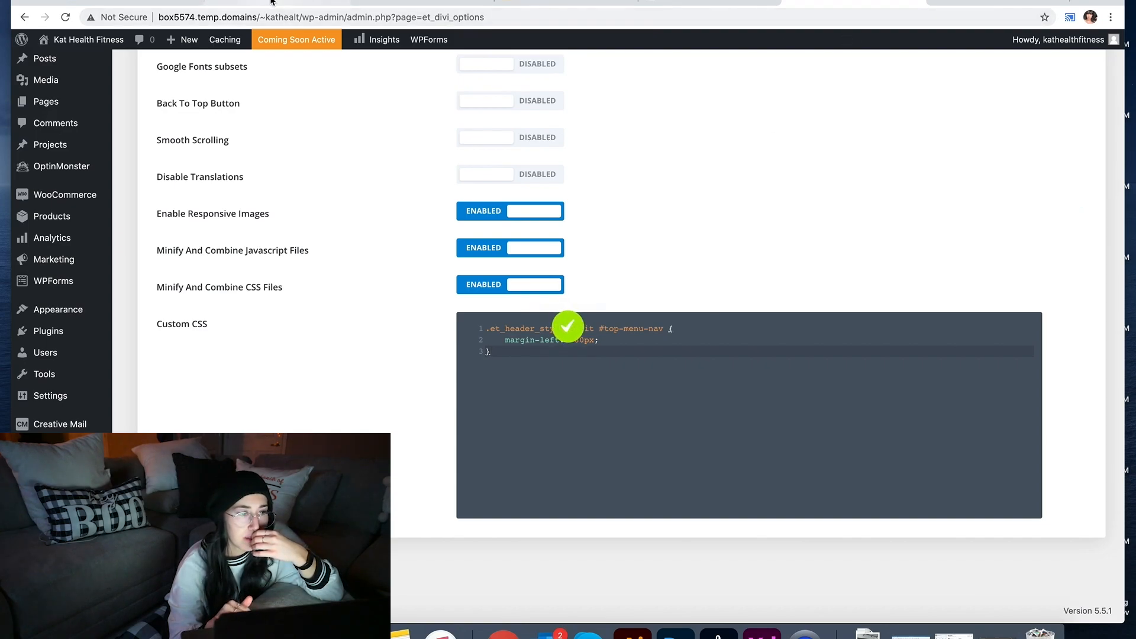
{"action": "left_click", "coordinate": [274, 5]}
{"action": "mouse_move", "coordinate": [79, 42]}
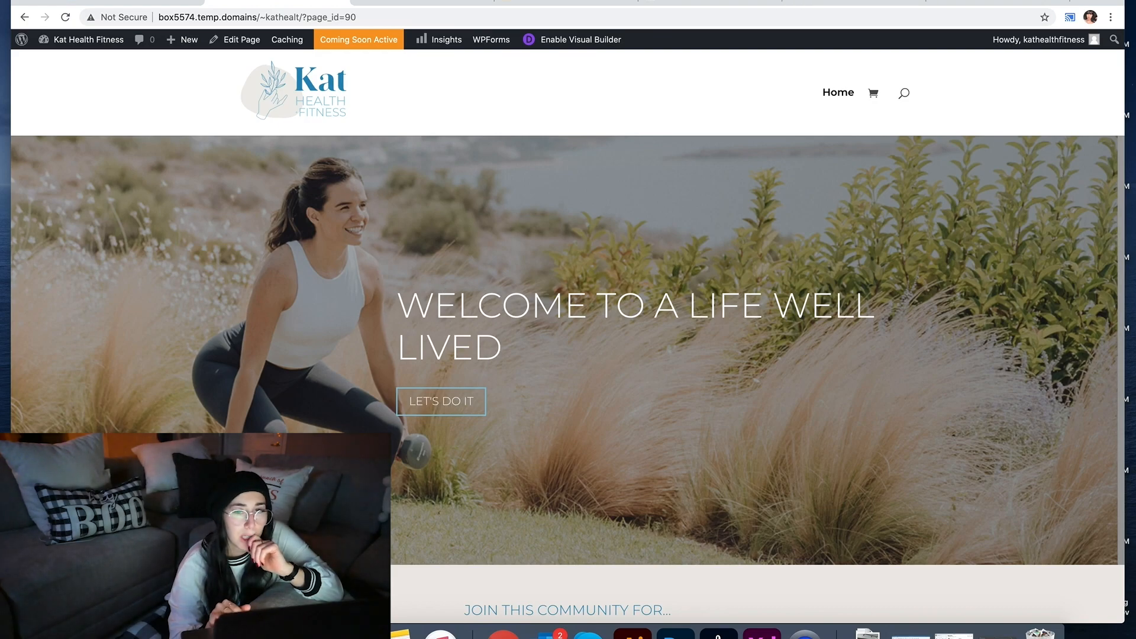
Step: Go from the Divi Soup tutorial back to Google, read the divi.help logo-centring reply, then return to Theme Options
{"action": "left_click", "coordinate": [881, 3]}
{"action": "left_click", "coordinate": [1010, 3]}
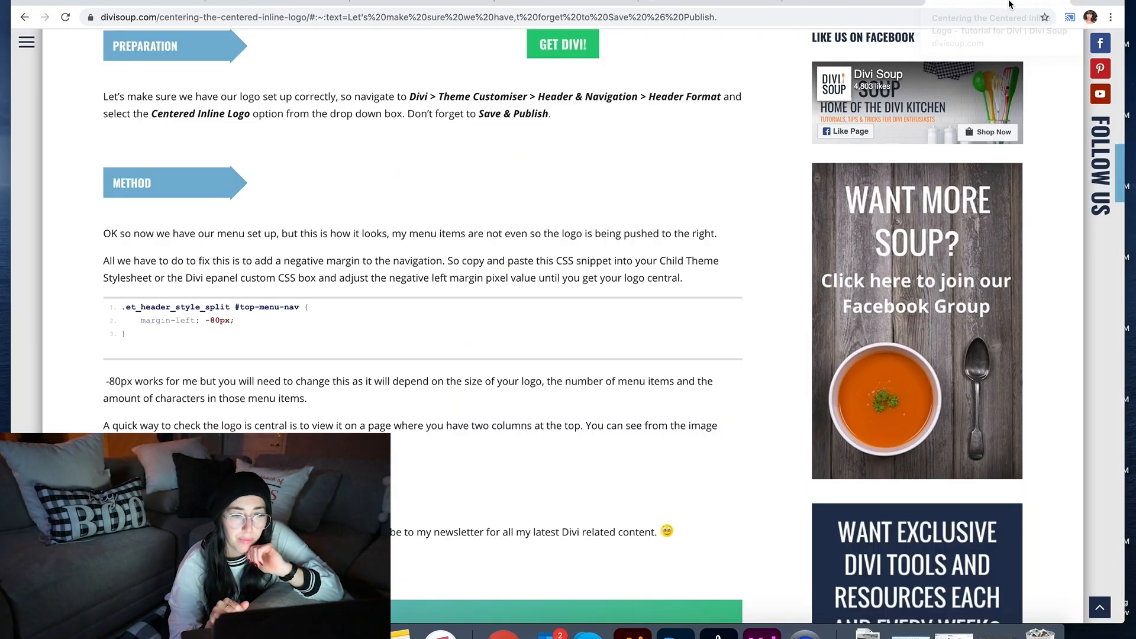
{"action": "scroll", "coordinate": [623, 368], "scroll_direction": "down", "scroll_amount": 6}
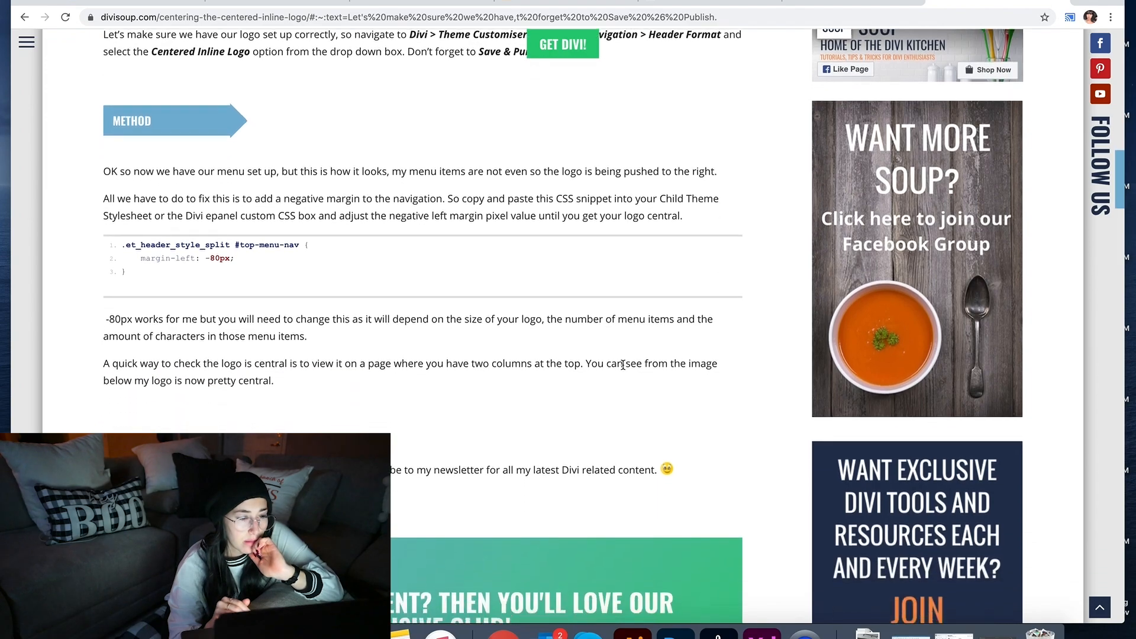
{"action": "scroll", "coordinate": [625, 370], "scroll_direction": "down", "scroll_amount": 10}
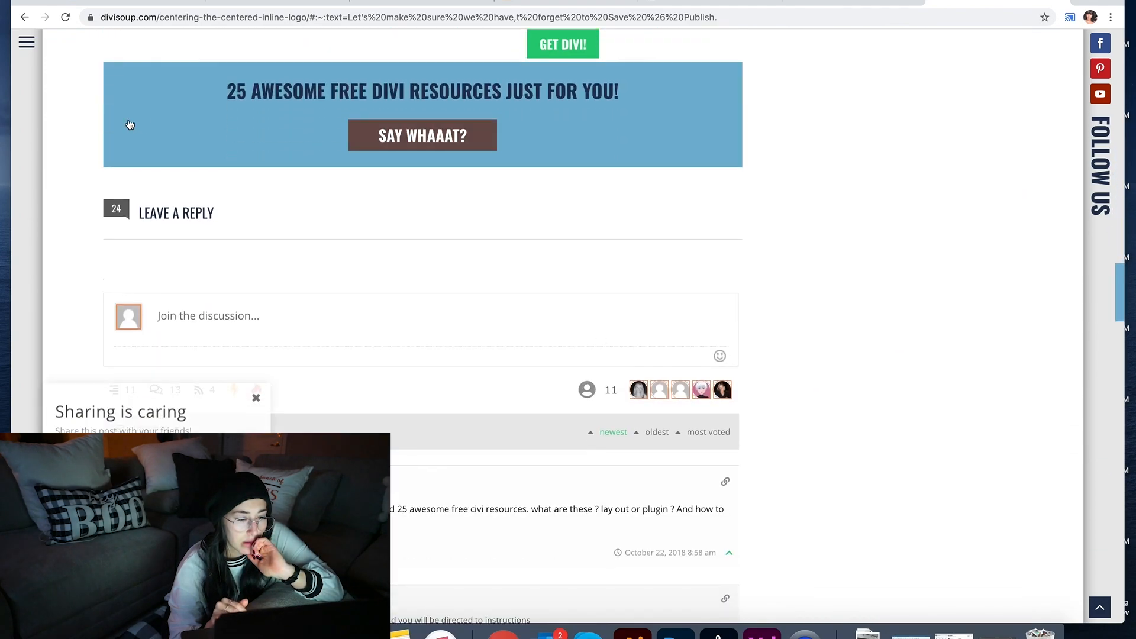
{"action": "left_click", "coordinate": [24, 16]}
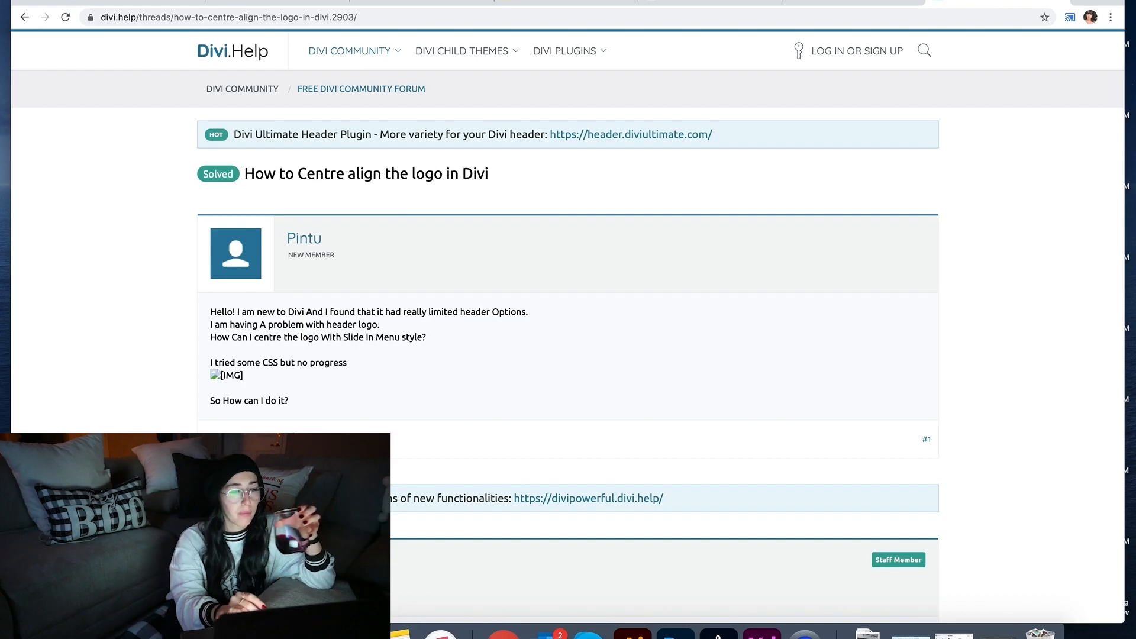
{"action": "scroll", "coordinate": [568, 331], "scroll_direction": "down", "scroll_amount": 3}
{"action": "scroll", "coordinate": [568, 332], "scroll_direction": "down", "scroll_amount": 2}
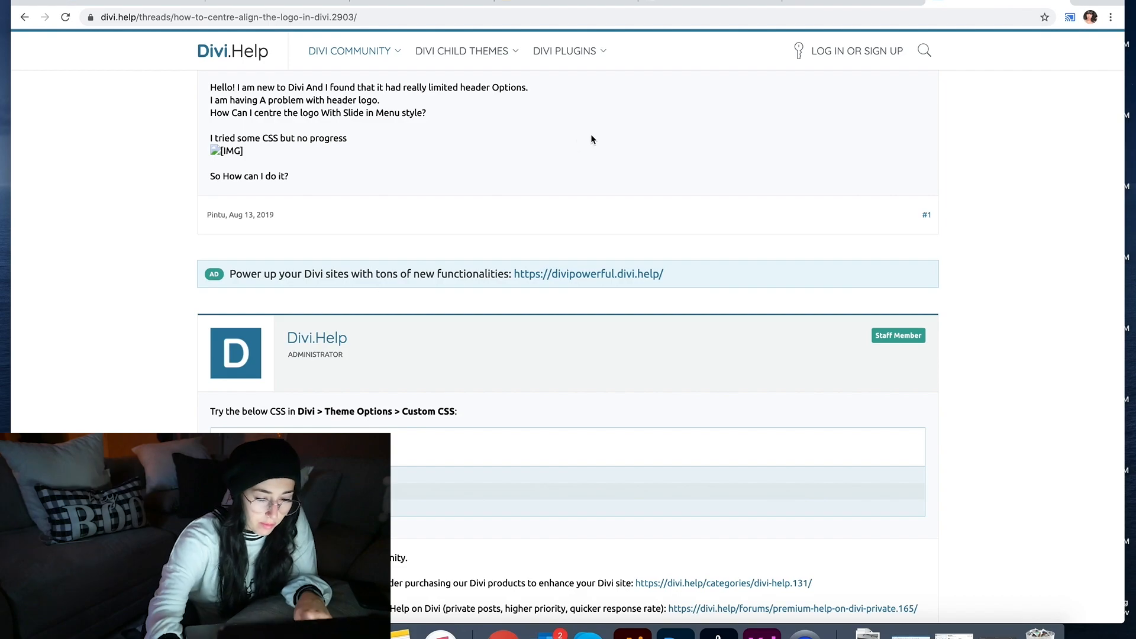
{"action": "left_click", "coordinate": [805, 10]}
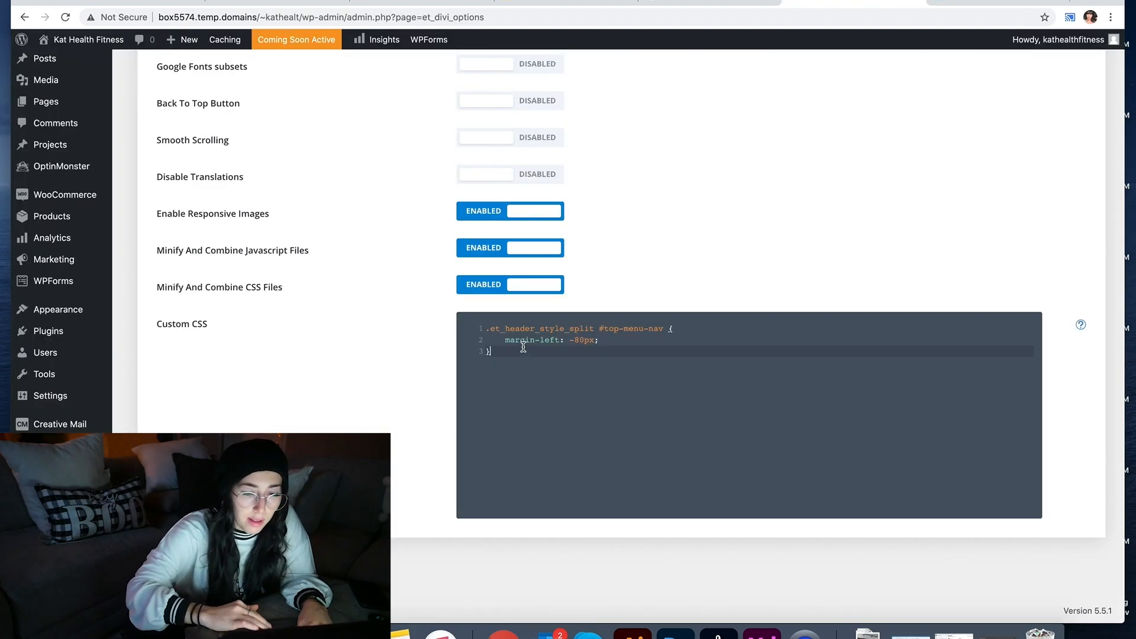
Step: Replace the Custom CSS with the .logo_container text-align: center rule, remove the blank line, and save
{"action": "key", "text": "super+a"}
{"action": "type", "text": ".logo_container {     text-align: center; }"}
{"action": "left_click", "coordinate": [487, 348]}
{"action": "key", "text": "BackSpace"}
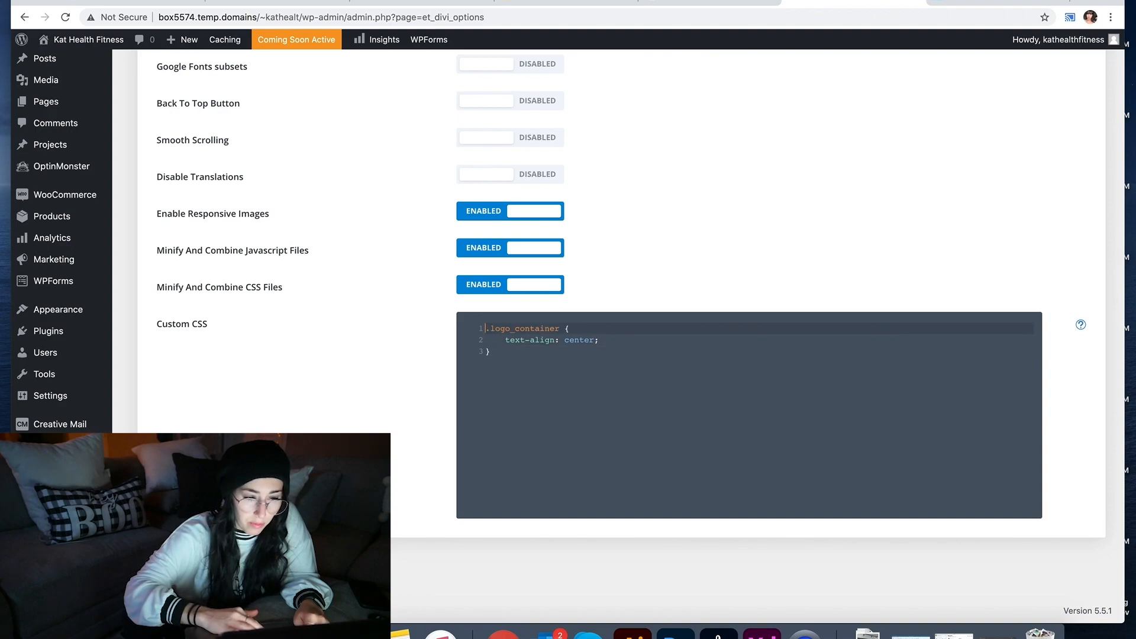
{"action": "key", "text": "super+s"}
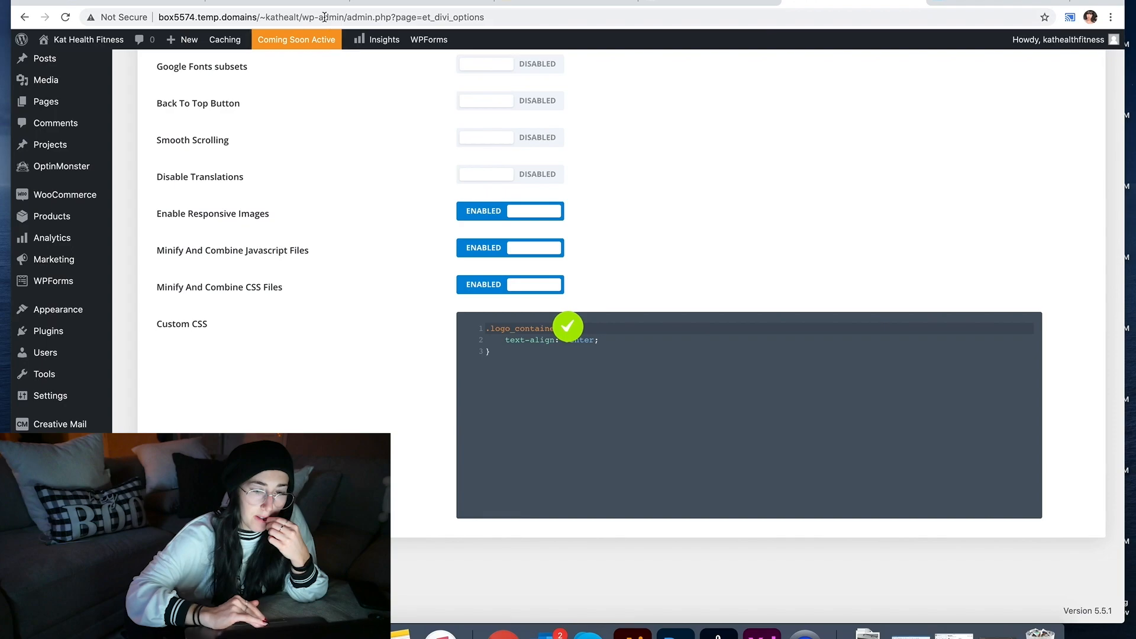
Step: Check the centred logo on the live homepage, briefly comparing against the Theme Options tab
{"action": "left_click", "coordinate": [305, 3]}
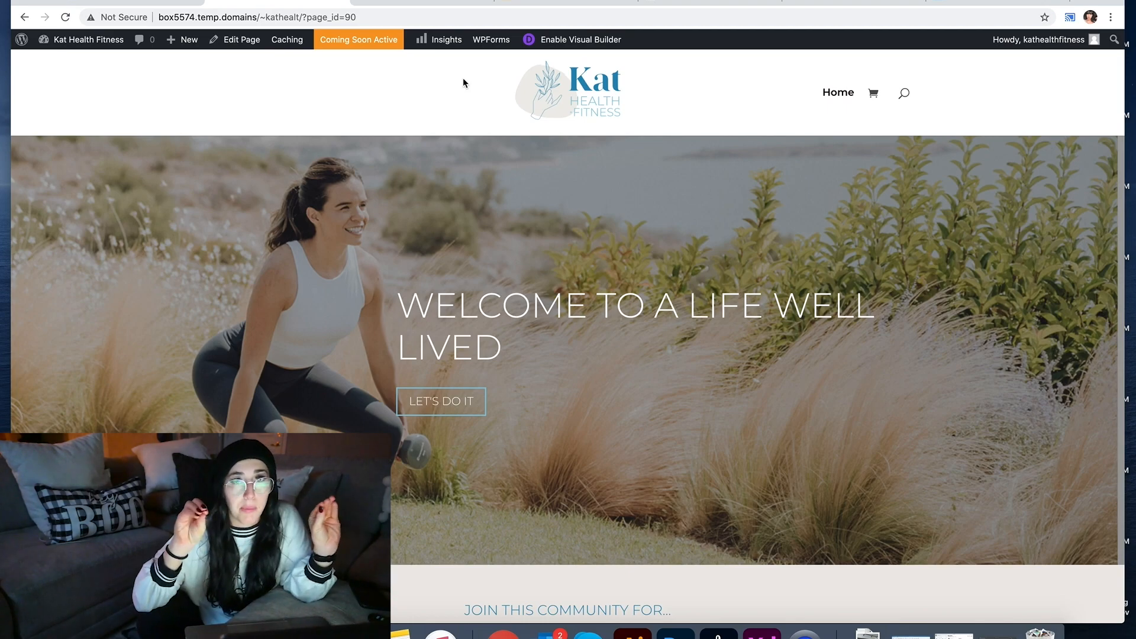
{"action": "scroll", "coordinate": [449, 191], "scroll_direction": "down", "scroll_amount": 7}
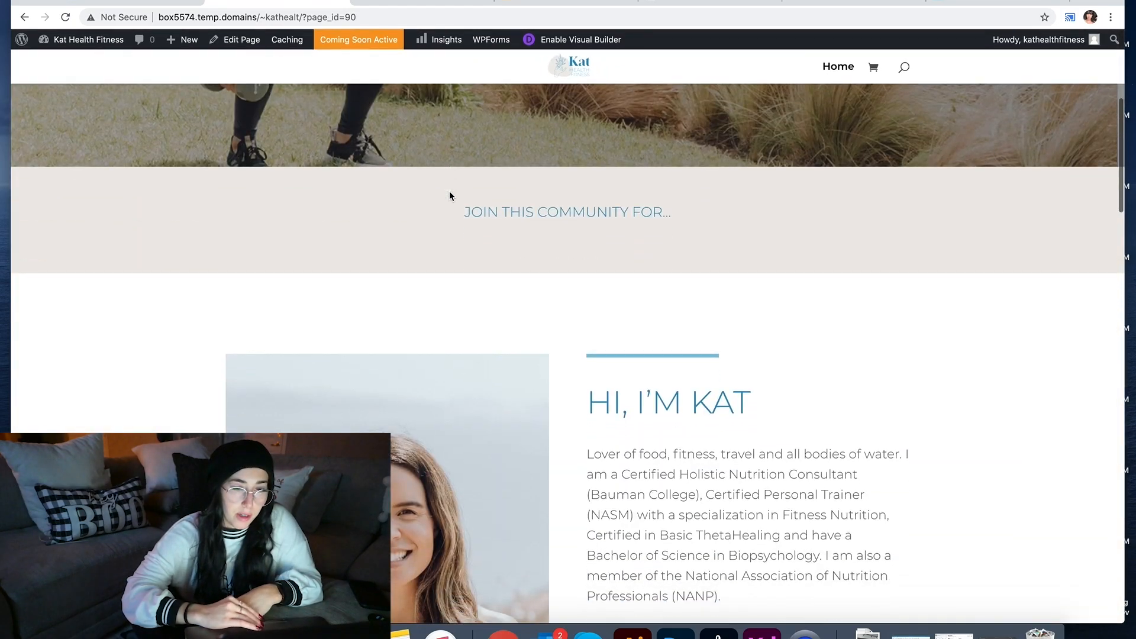
{"action": "scroll", "coordinate": [450, 191], "scroll_direction": "down", "scroll_amount": 20}
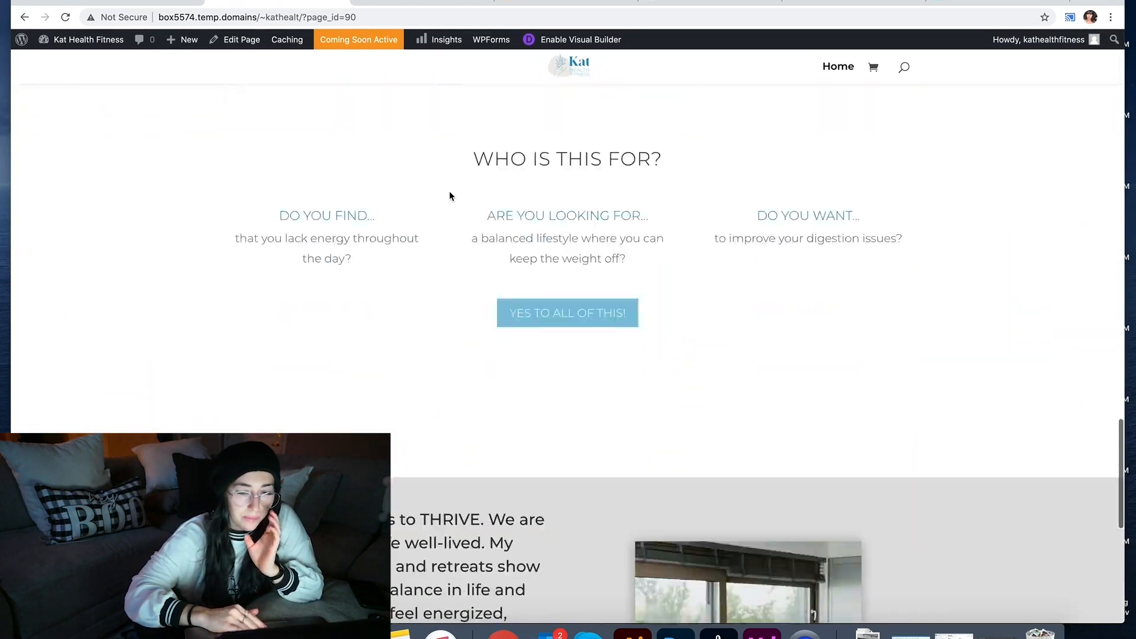
{"action": "scroll", "coordinate": [450, 196], "scroll_direction": "down", "scroll_amount": 6}
{"action": "scroll", "coordinate": [449, 196], "scroll_direction": "up", "scroll_amount": 7}
{"action": "scroll", "coordinate": [449, 196], "scroll_direction": "down", "scroll_amount": 10}
{"action": "scroll", "coordinate": [449, 196], "scroll_direction": "up", "scroll_amount": 11}
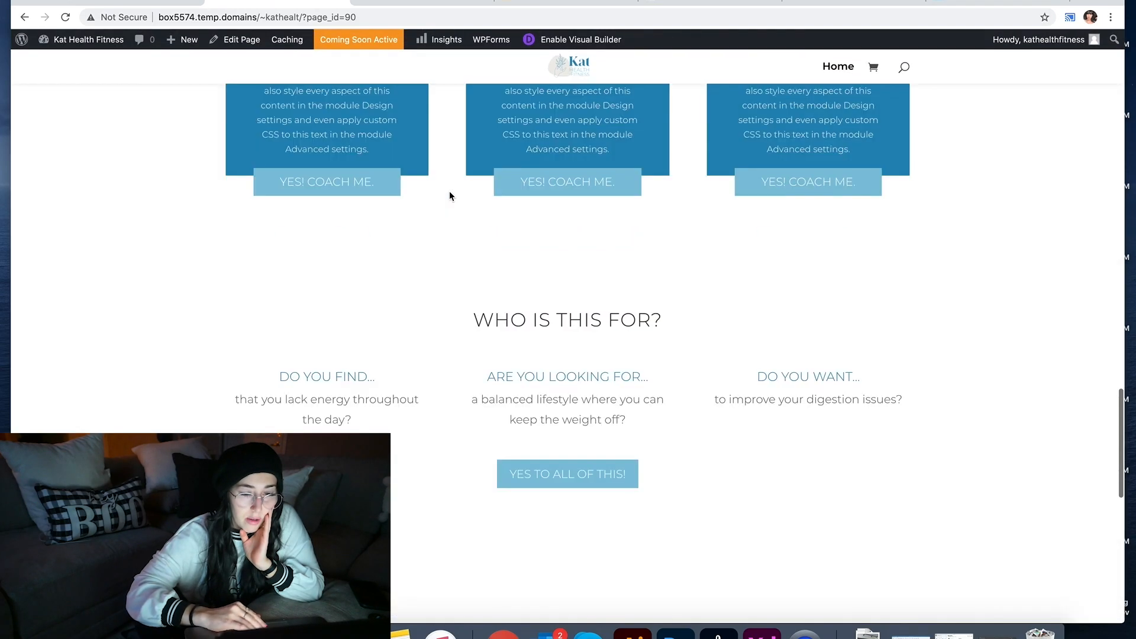
{"action": "scroll", "coordinate": [449, 196], "scroll_direction": "down", "scroll_amount": 3}
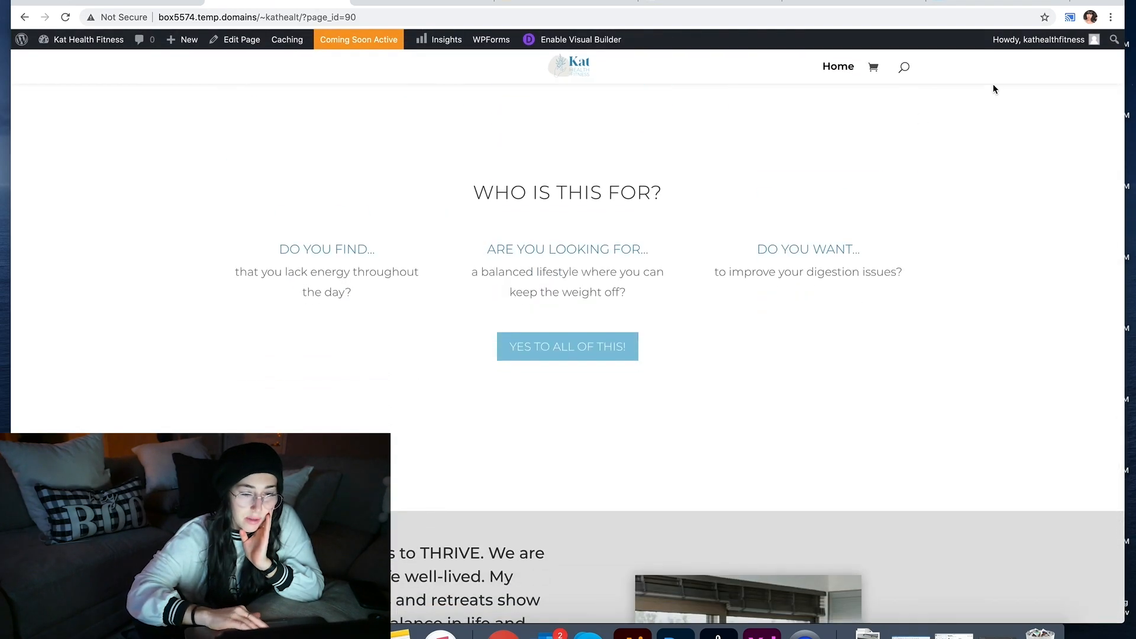
{"action": "left_click", "coordinate": [823, 5]}
{"action": "left_click", "coordinate": [227, 5]}
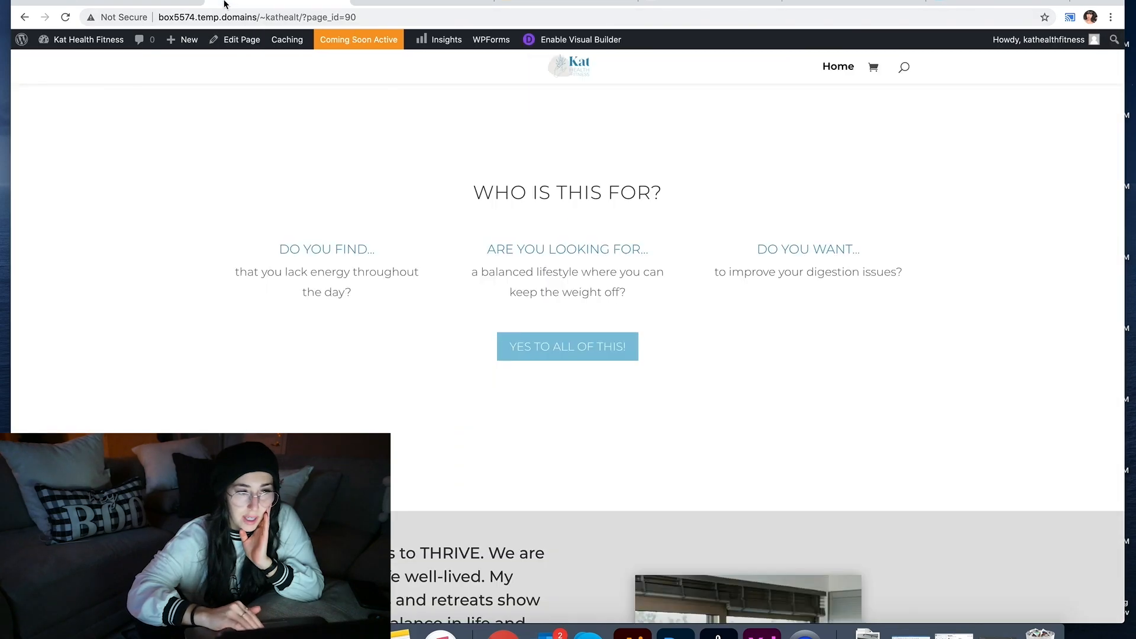
{"action": "mouse_move", "coordinate": [69, 45]}
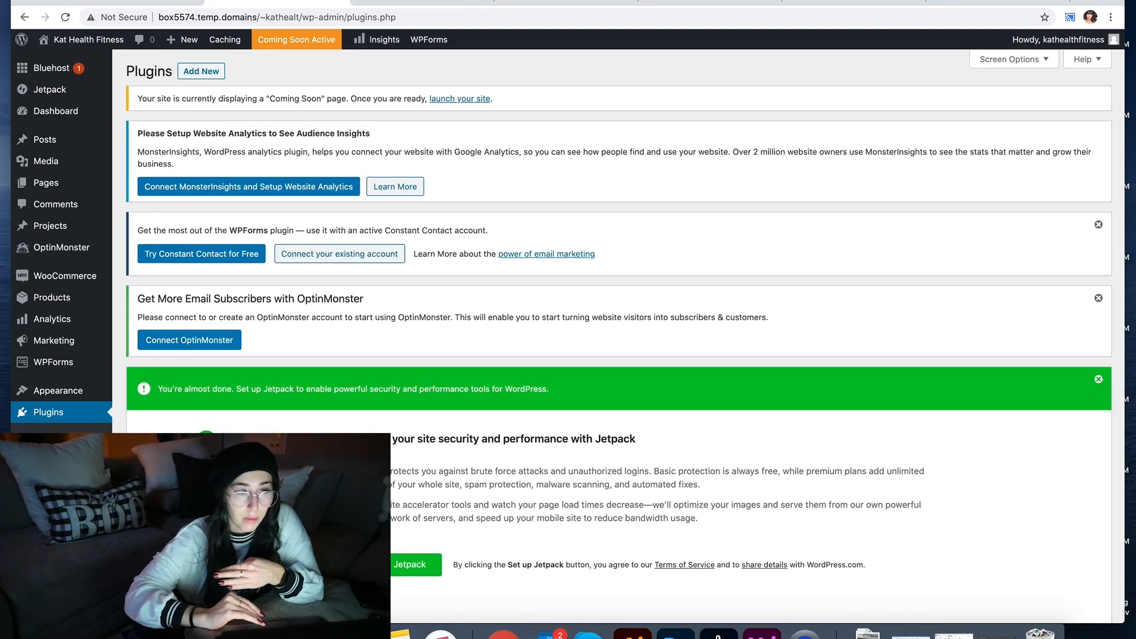
Step: Search the WordPress plugin directory for 'instagram' from Plugins > Add New
{"action": "scroll", "coordinate": [285, 388], "scroll_direction": "down", "scroll_amount": 7}
{"action": "scroll", "coordinate": [285, 388], "scroll_direction": "up", "scroll_amount": 6}
{"action": "scroll", "coordinate": [286, 335], "scroll_direction": "up", "scroll_amount": 1}
{"action": "left_click", "coordinate": [200, 72]}
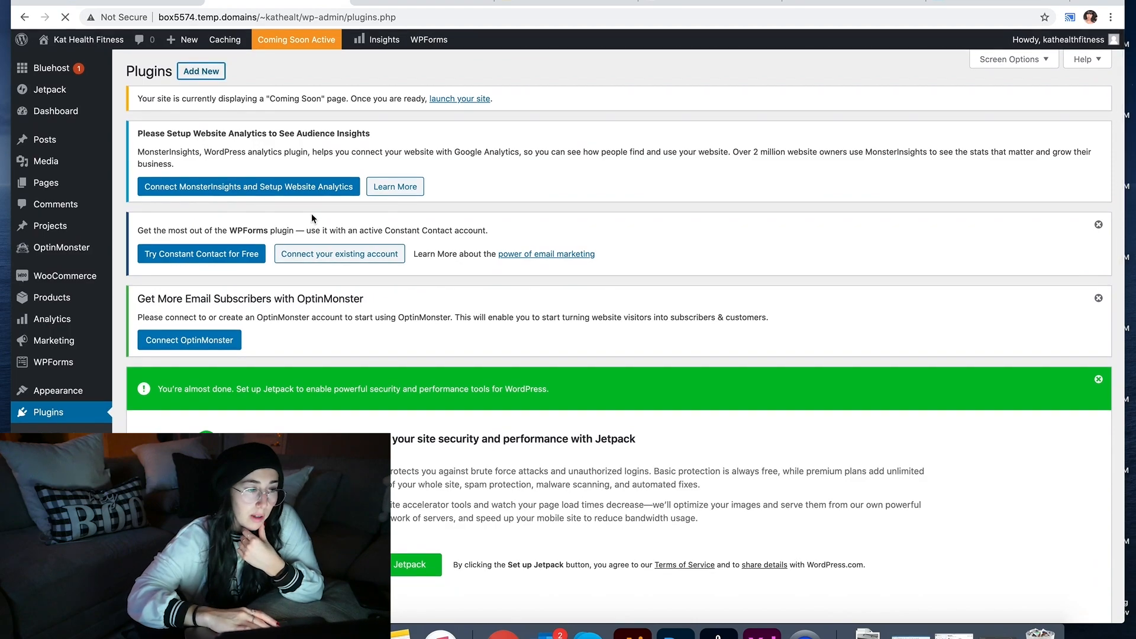
{"action": "scroll", "coordinate": [309, 217], "scroll_direction": "down", "scroll_amount": 5}
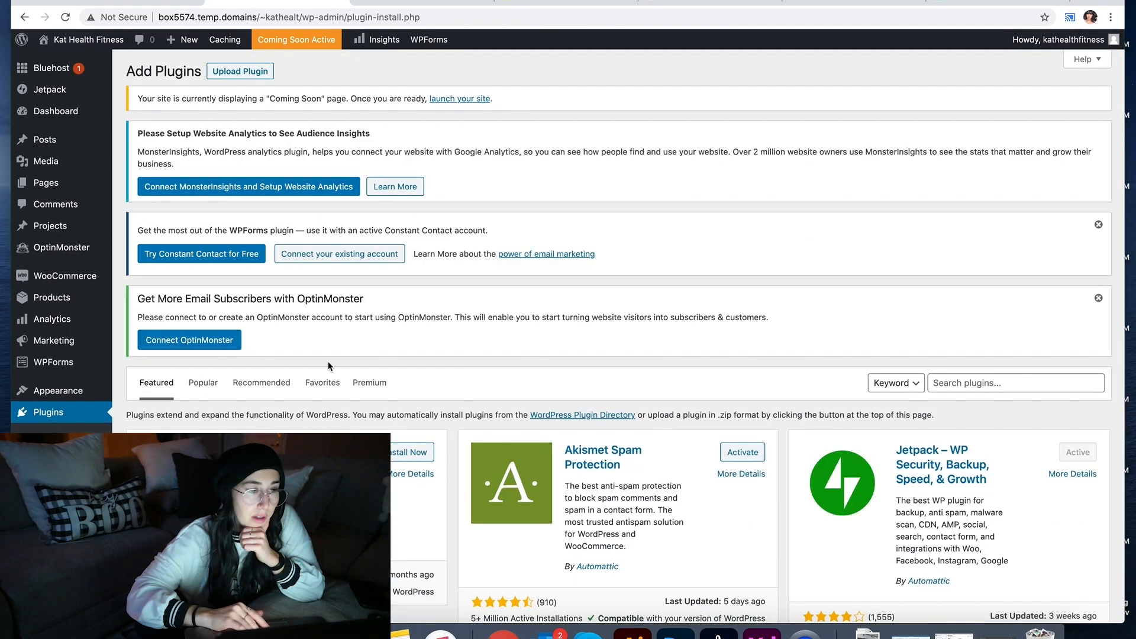
{"action": "scroll", "coordinate": [330, 366], "scroll_direction": "down", "scroll_amount": 3}
{"action": "left_click", "coordinate": [959, 284]}
{"action": "type", "text": "fl"}
{"action": "key", "text": "BackSpace"}
{"action": "key", "text": "BackSpace"}
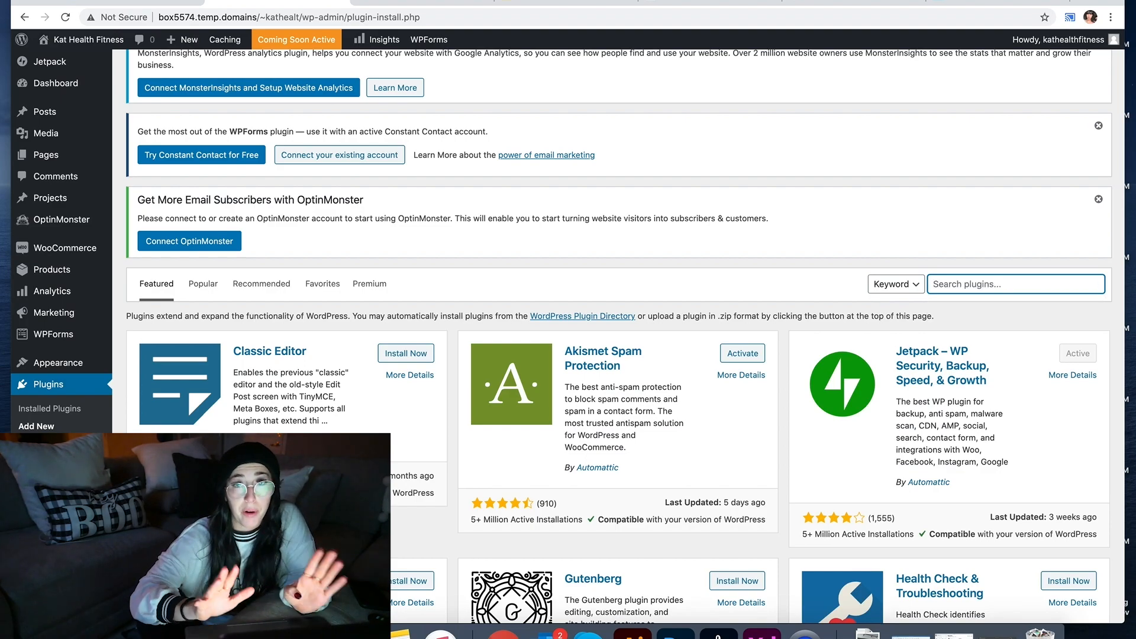
{"action": "type", "text": "instagram"}
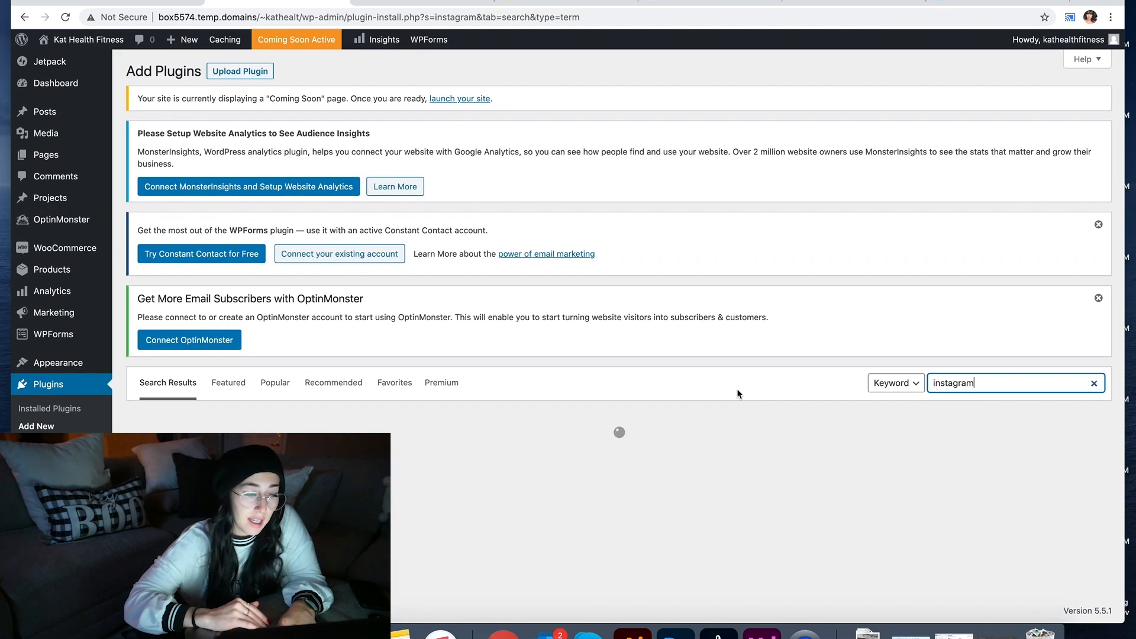
Step: Browse the results and review Smash Balloon Social Photo Feed's details, changelog and screenshots
{"action": "scroll", "coordinate": [738, 393], "scroll_direction": "down", "scroll_amount": 3}
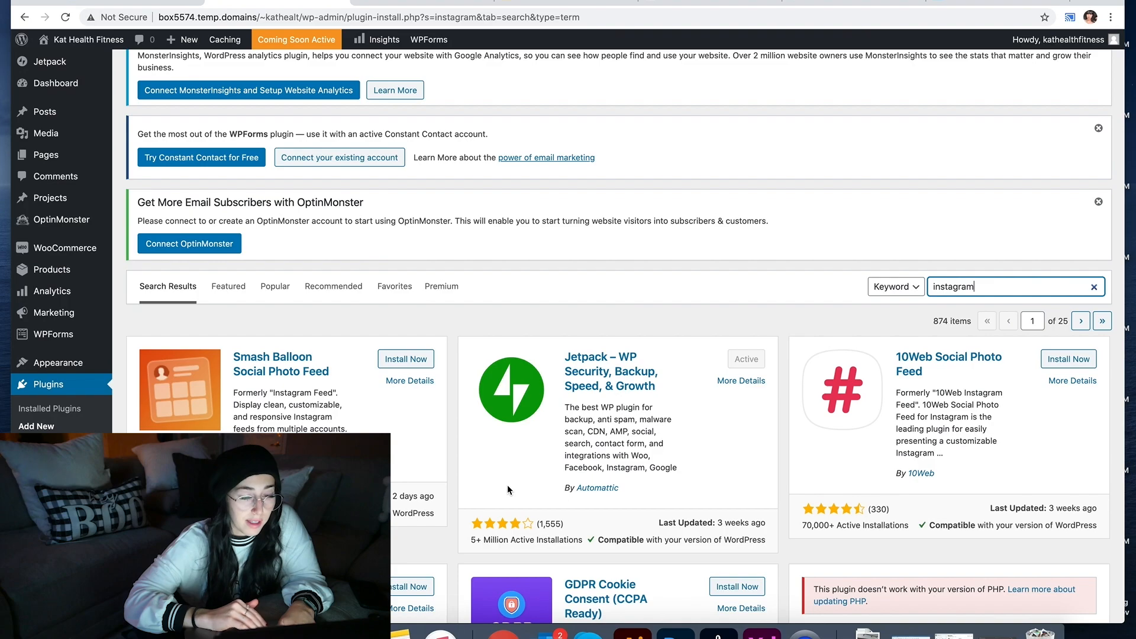
{"action": "scroll", "coordinate": [428, 501], "scroll_direction": "down", "scroll_amount": 1}
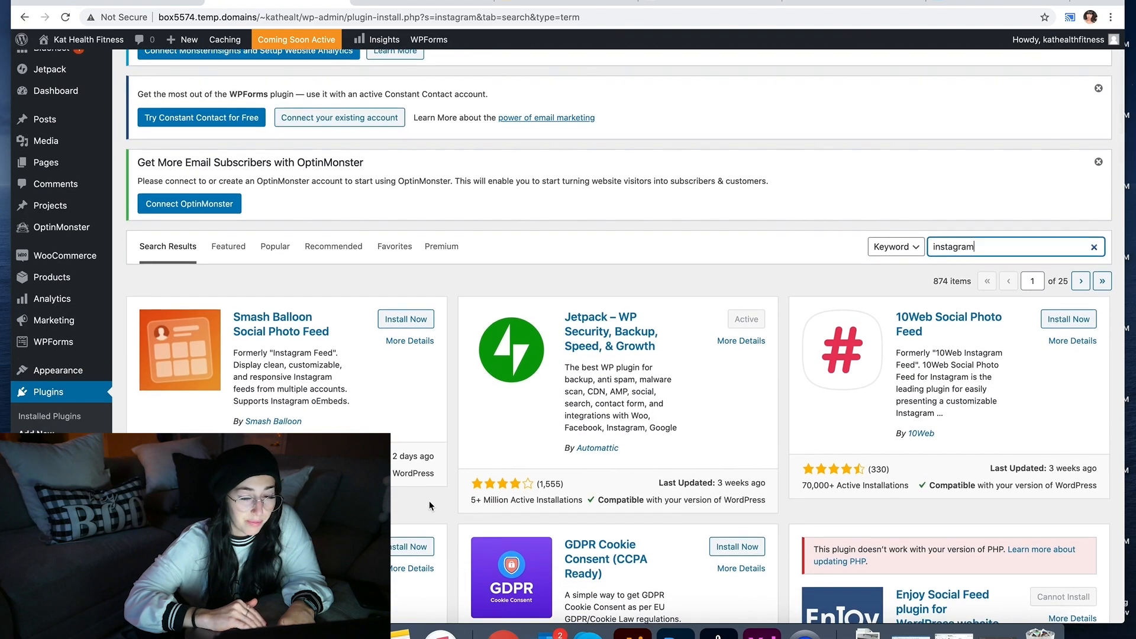
{"action": "scroll", "coordinate": [429, 500], "scroll_direction": "down", "scroll_amount": 3}
{"action": "scroll", "coordinate": [428, 501], "scroll_direction": "down", "scroll_amount": 1}
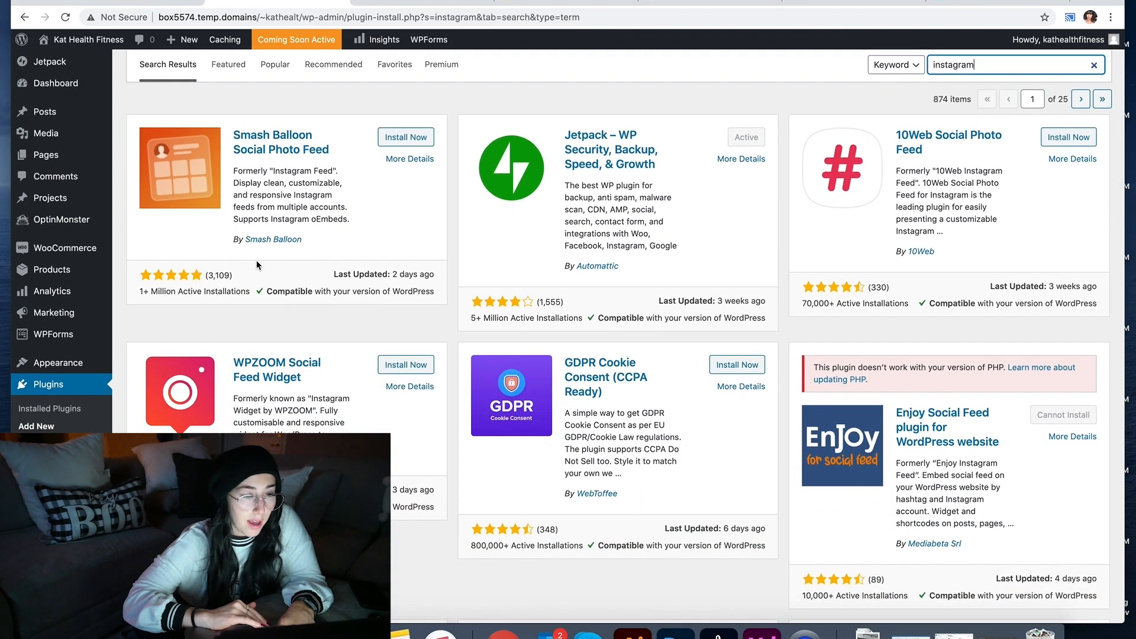
{"action": "scroll", "coordinate": [397, 450], "scroll_direction": "down", "scroll_amount": 5}
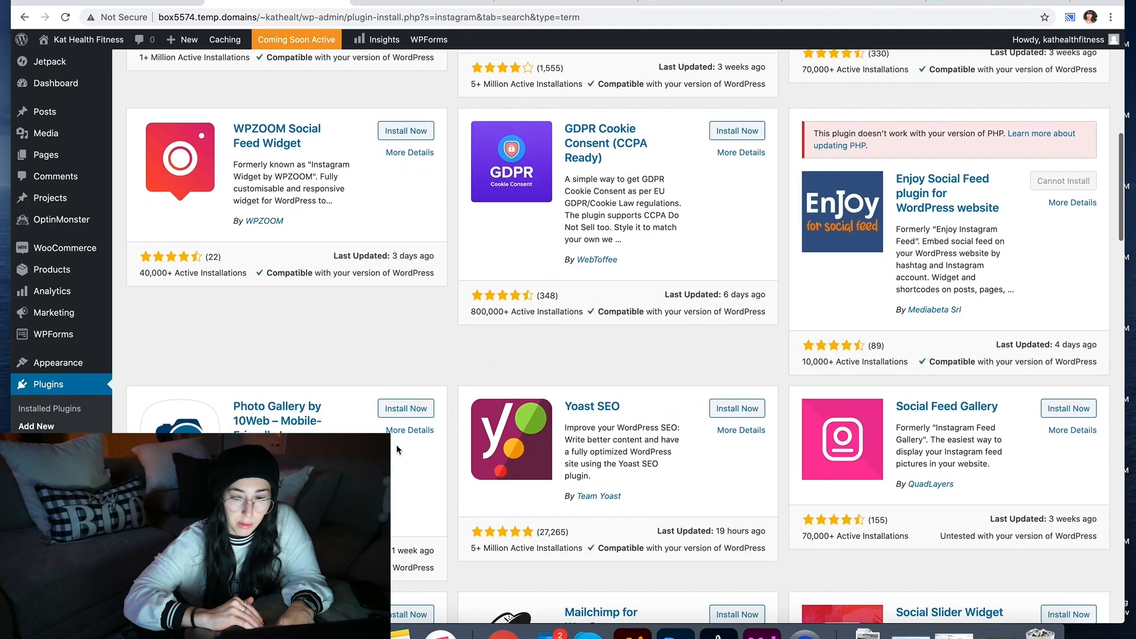
{"action": "scroll", "coordinate": [397, 449], "scroll_direction": "down", "scroll_amount": 1}
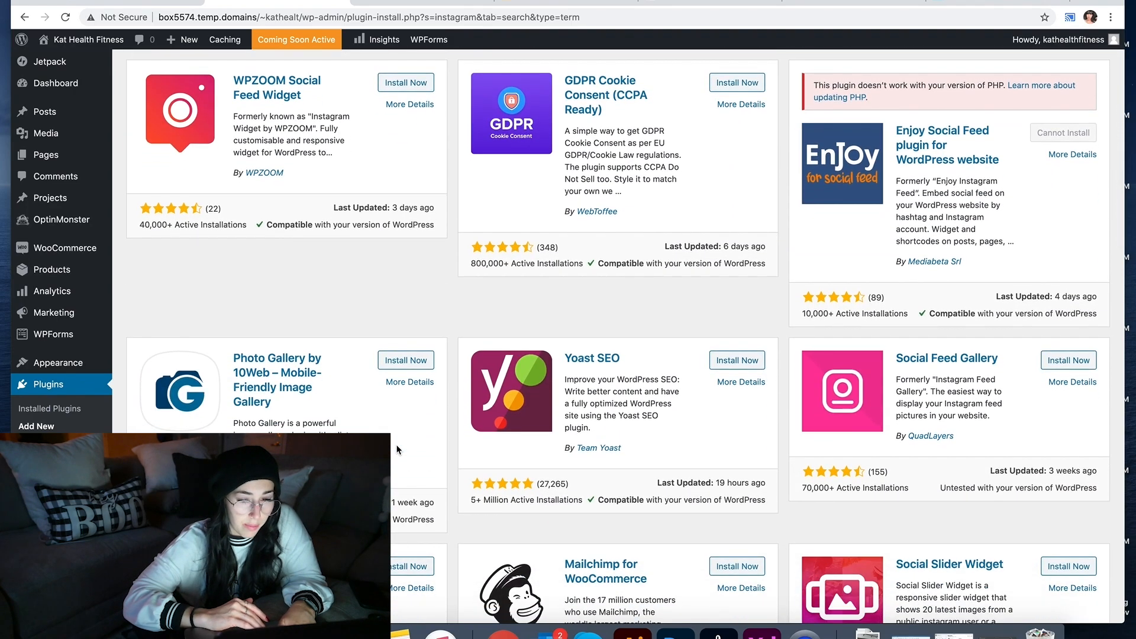
{"action": "scroll", "coordinate": [397, 450], "scroll_direction": "down", "scroll_amount": 3}
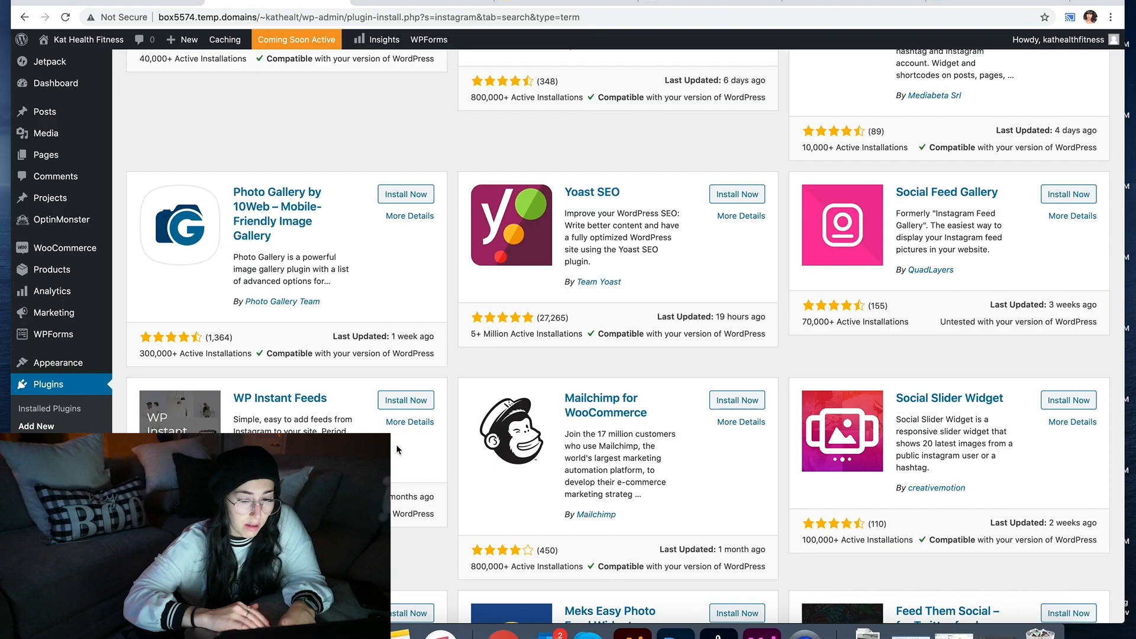
{"action": "scroll", "coordinate": [397, 450], "scroll_direction": "down", "scroll_amount": 1}
{"action": "scroll", "coordinate": [397, 450], "scroll_direction": "up", "scroll_amount": 12}
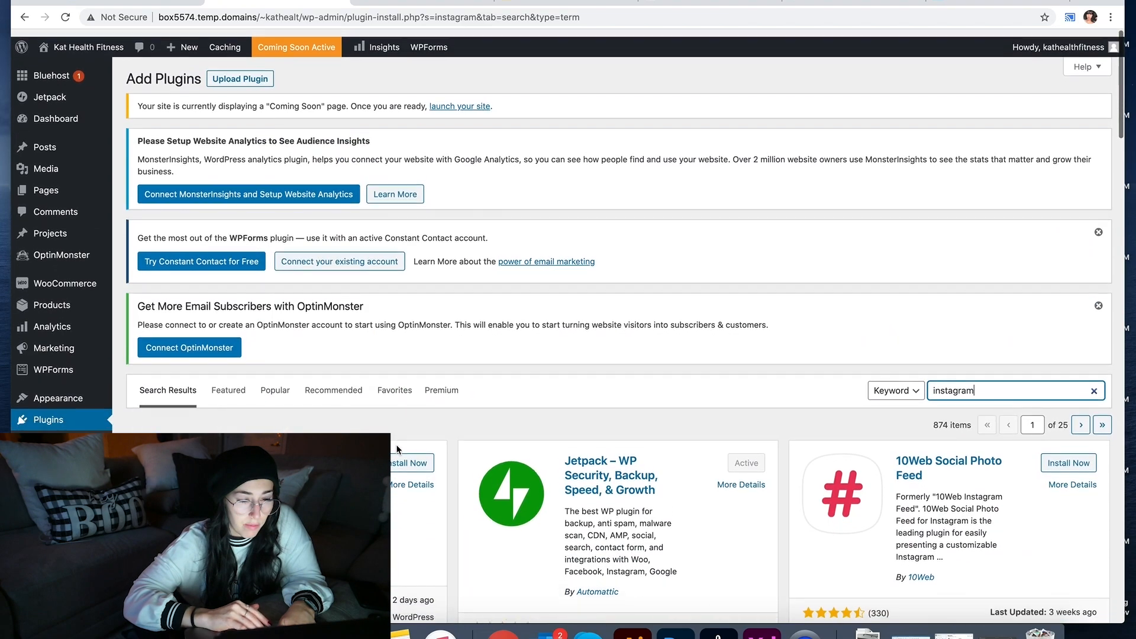
{"action": "left_click", "coordinate": [307, 460]}
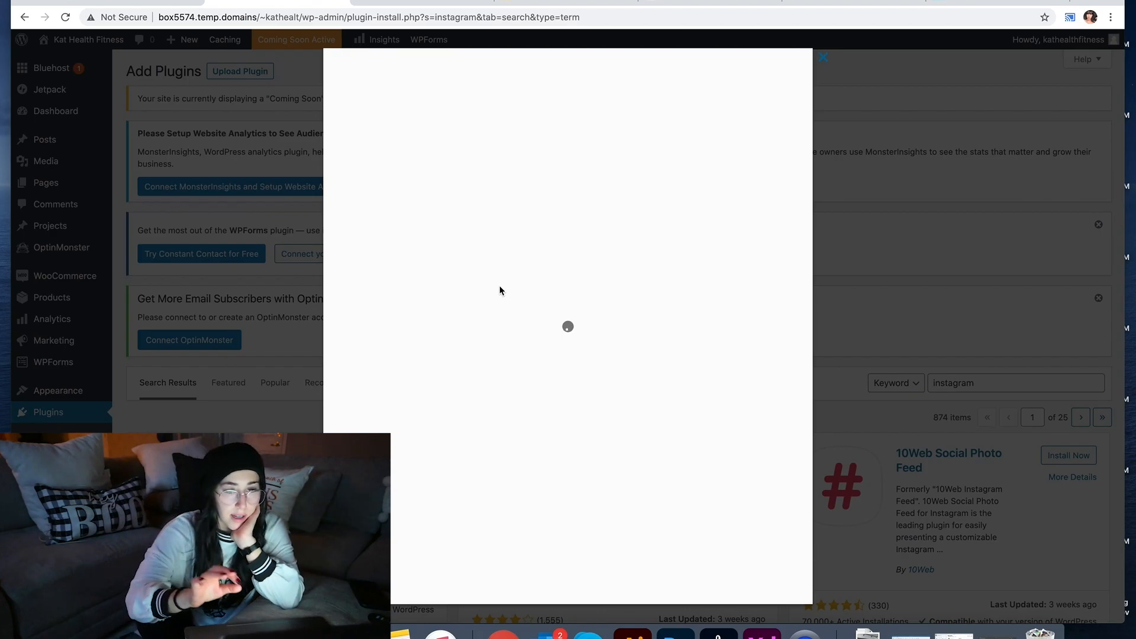
{"action": "left_click", "coordinate": [523, 223]}
{"action": "left_click", "coordinate": [567, 219]}
{"action": "scroll", "coordinate": [500, 379], "scroll_direction": "down", "scroll_amount": 15}
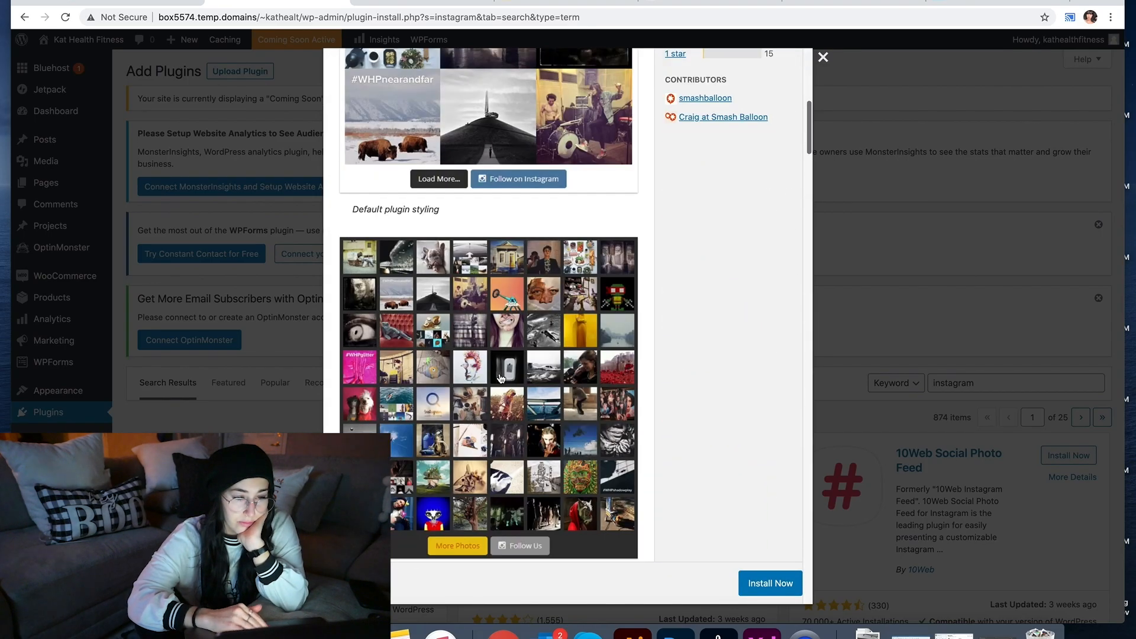
{"action": "scroll", "coordinate": [500, 379], "scroll_direction": "down", "scroll_amount": 10}
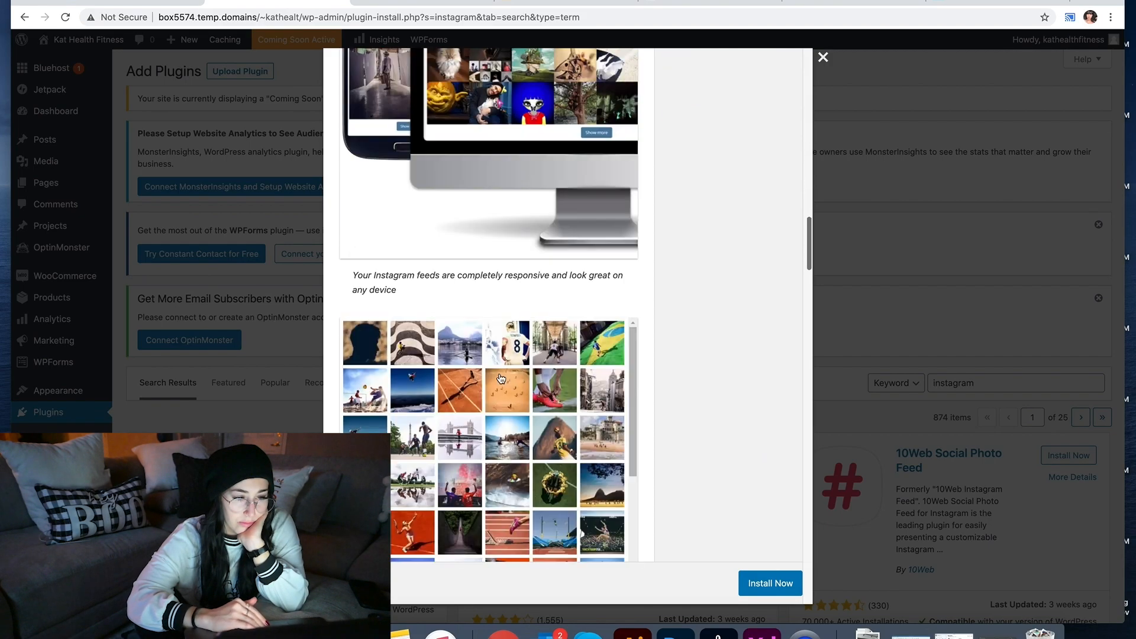
Step: Install Smash Balloon Social Photo Feed and go back to the live site
{"action": "left_click", "coordinate": [822, 57]}
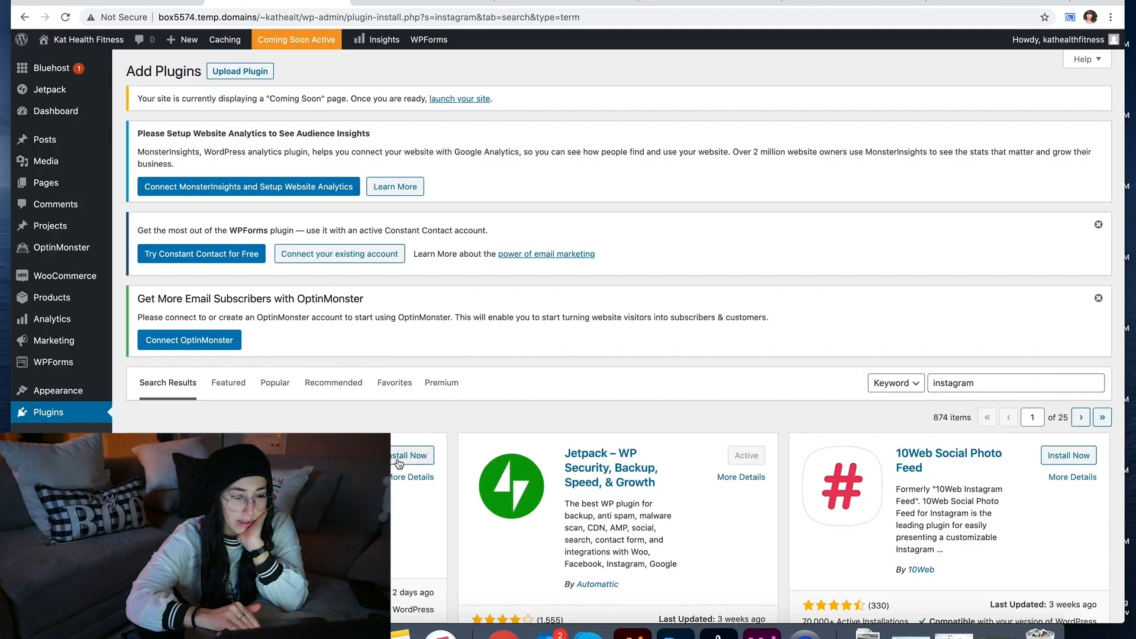
{"action": "left_click", "coordinate": [399, 458]}
{"action": "left_click", "coordinate": [808, 1]}
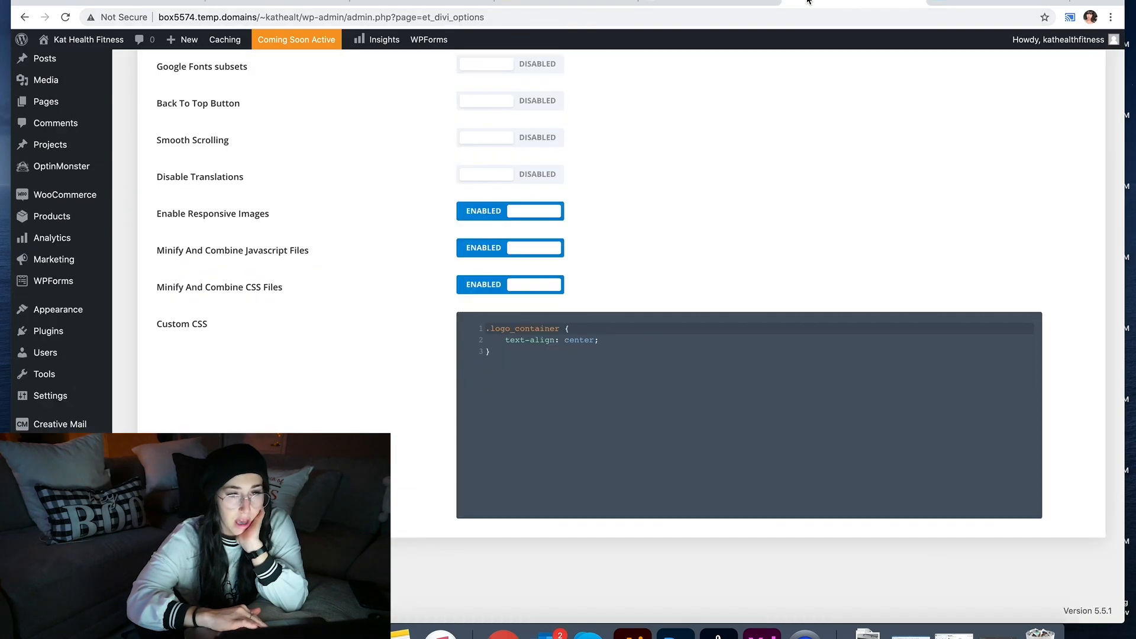
{"action": "mouse_move", "coordinate": [106, 45]}
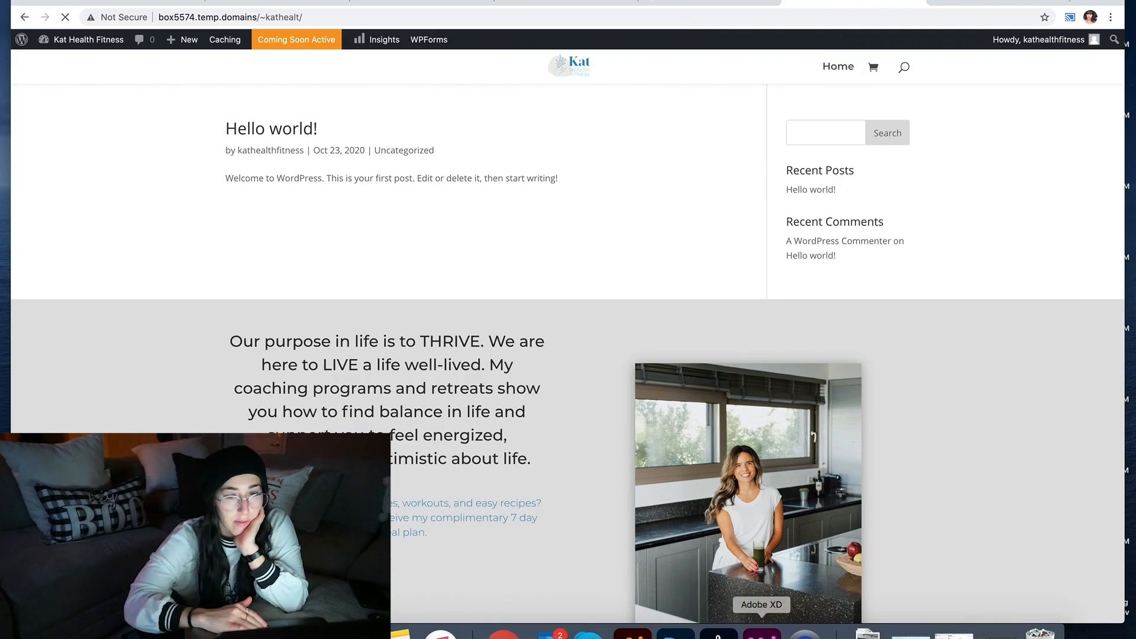
Step: Export the selected blue 'Hang with Kat daily' tile from Adobe XD as a PNG
{"action": "left_click", "coordinate": [761, 634]}
{"action": "left_click", "coordinate": [536, 434]}
{"action": "scroll", "coordinate": [536, 434], "scroll_direction": "down", "scroll_amount": 15}
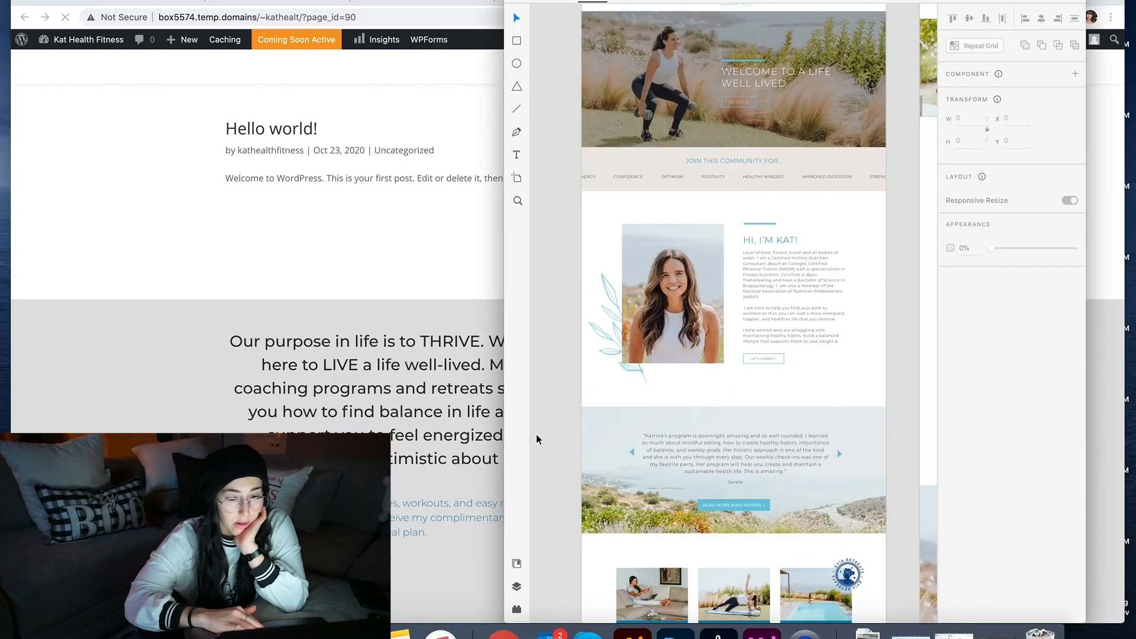
{"action": "left_click", "coordinate": [631, 441]}
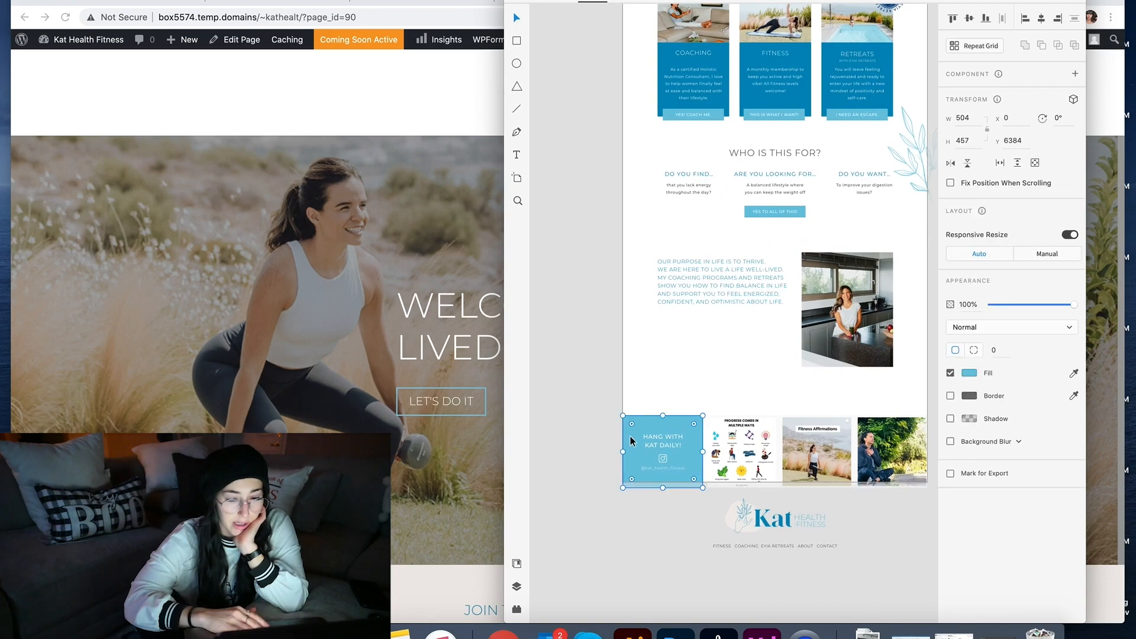
{"action": "left_click", "coordinate": [66, 0]}
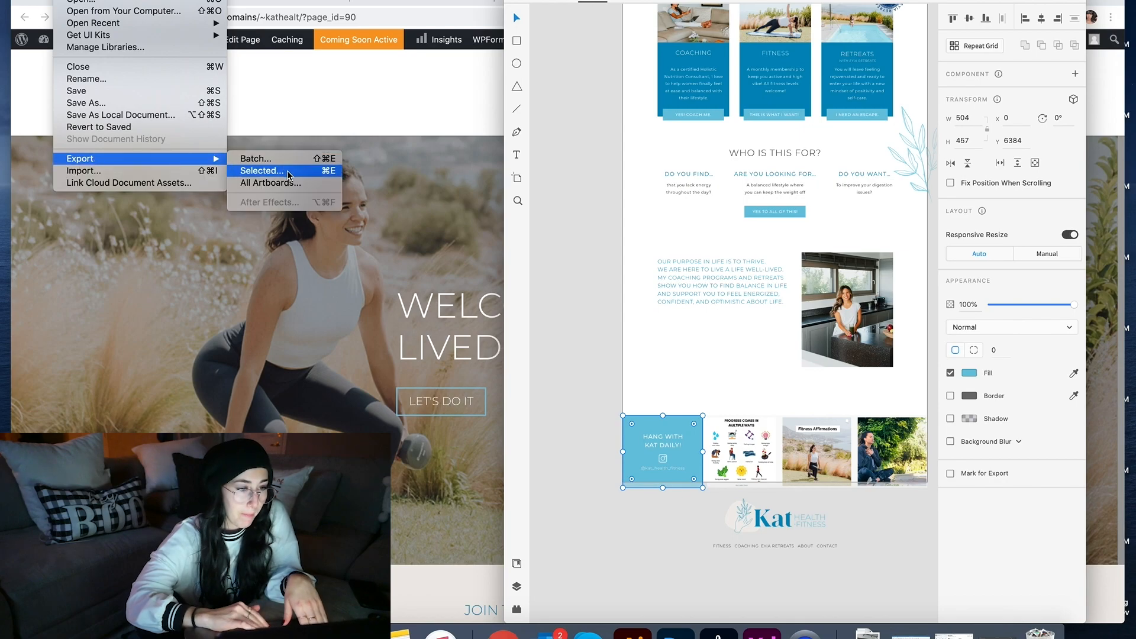
{"action": "left_click", "coordinate": [288, 172]}
{"action": "key", "text": "Return"}
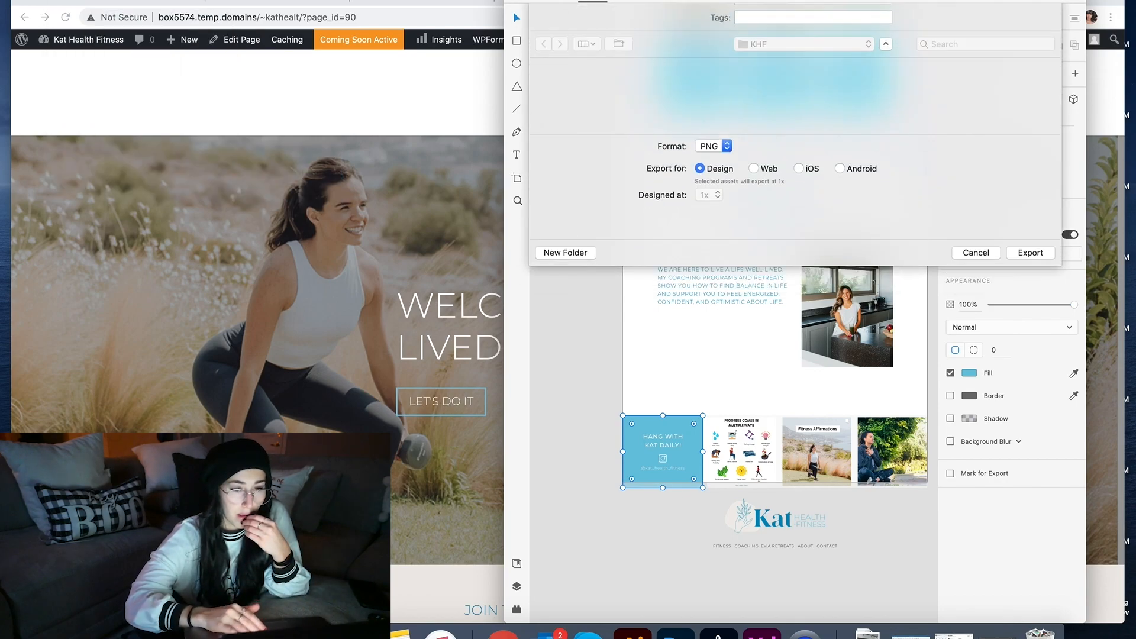
Step: Export the tile's Instagram icon as its own PNG, then return to the live page
{"action": "double_click", "coordinate": [665, 461]}
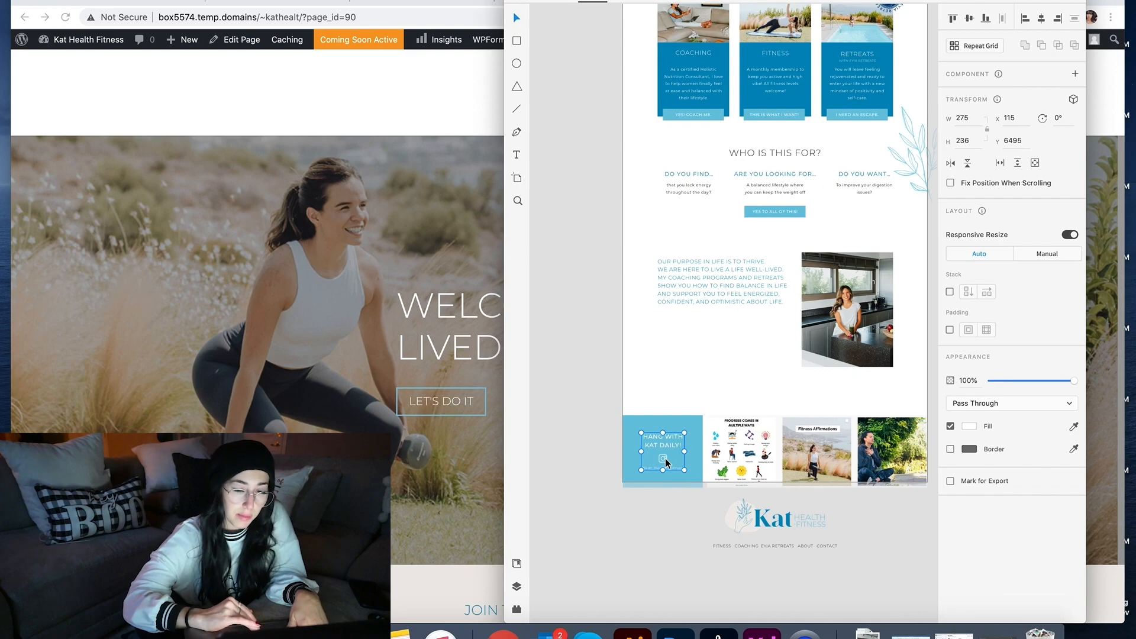
{"action": "left_click", "coordinate": [664, 461]}
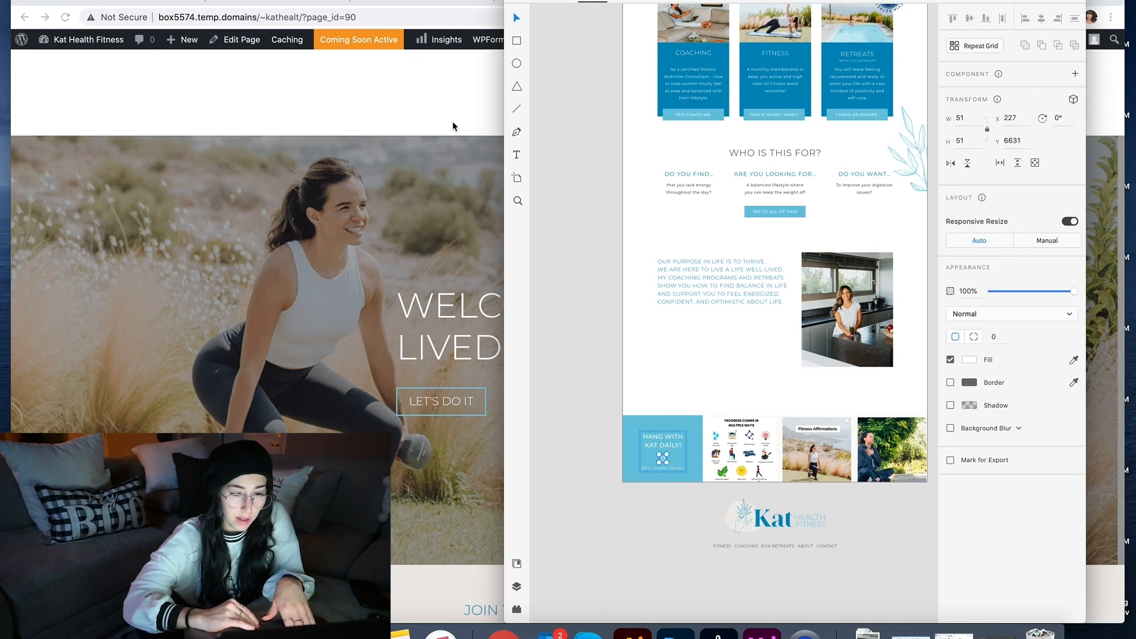
{"action": "left_click", "coordinate": [65, 1]}
{"action": "mouse_move", "coordinate": [177, 159]}
{"action": "left_click", "coordinate": [310, 171]}
{"action": "key", "text": "Return"}
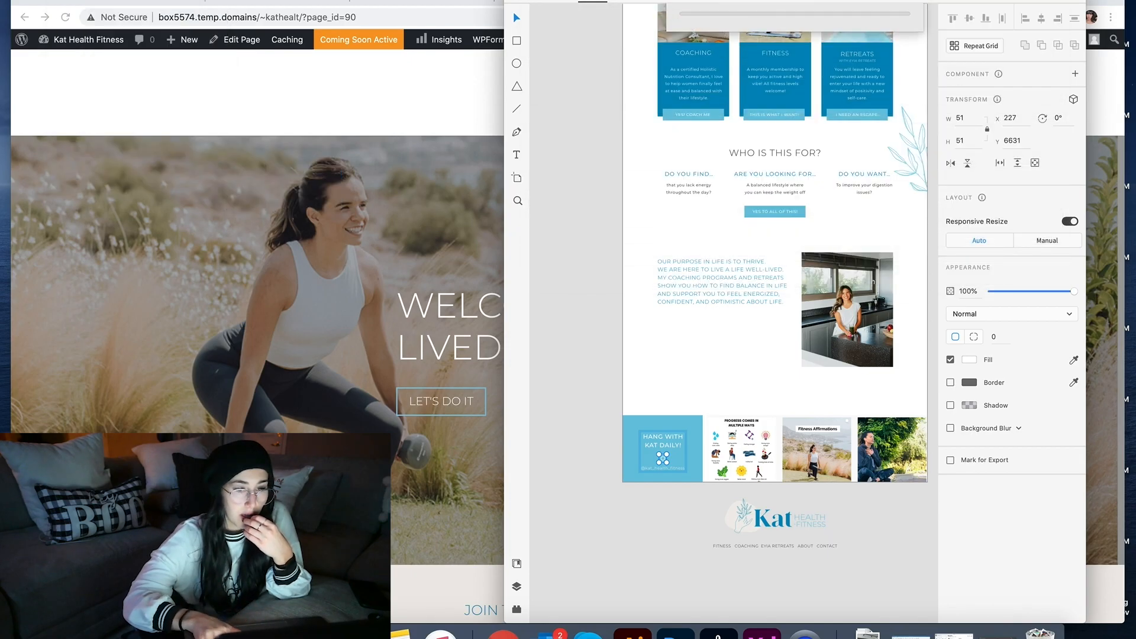
{"action": "left_click", "coordinate": [331, 274]}
{"action": "scroll", "coordinate": [332, 274], "scroll_direction": "down", "scroll_amount": 10}
{"action": "scroll", "coordinate": [332, 273], "scroll_direction": "up", "scroll_amount": 2}
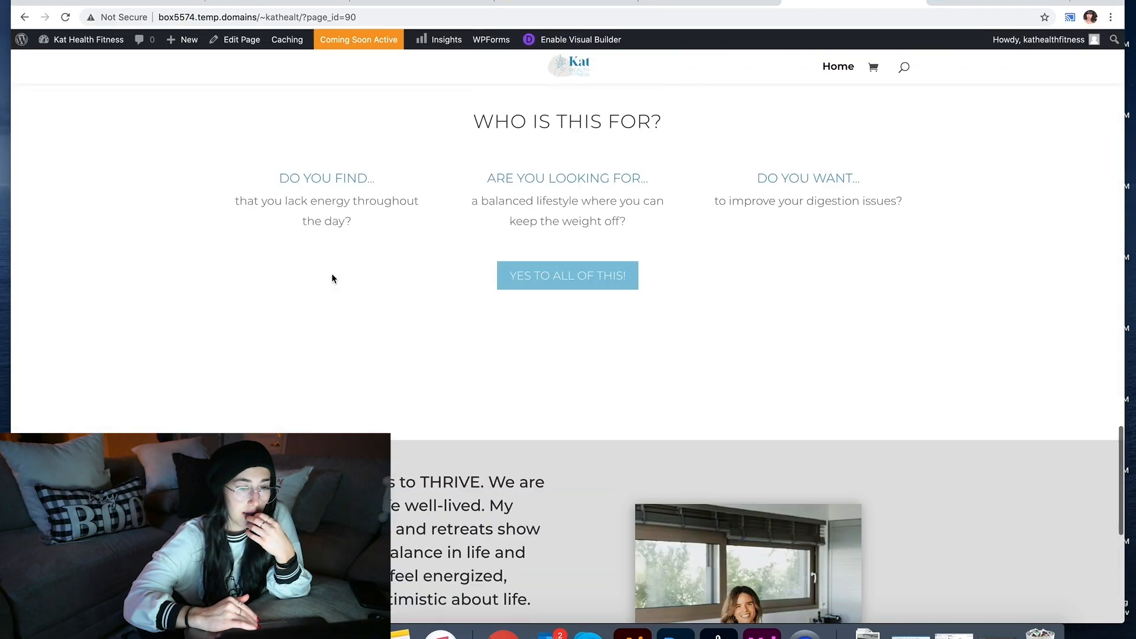
Step: Activate the Smash Balloon Instagram Feed plugin on the Plugins page
{"action": "left_click", "coordinate": [579, 39]}
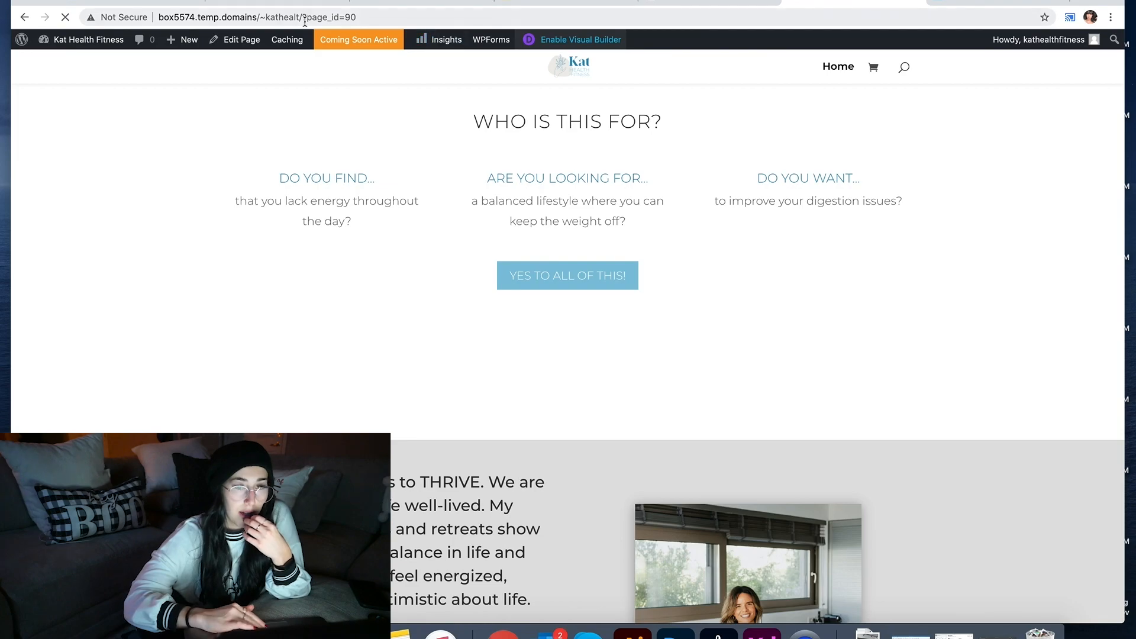
{"action": "left_click", "coordinate": [276, 3]}
{"action": "scroll", "coordinate": [331, 261], "scroll_direction": "down", "scroll_amount": 3}
{"action": "left_click", "coordinate": [425, 327]}
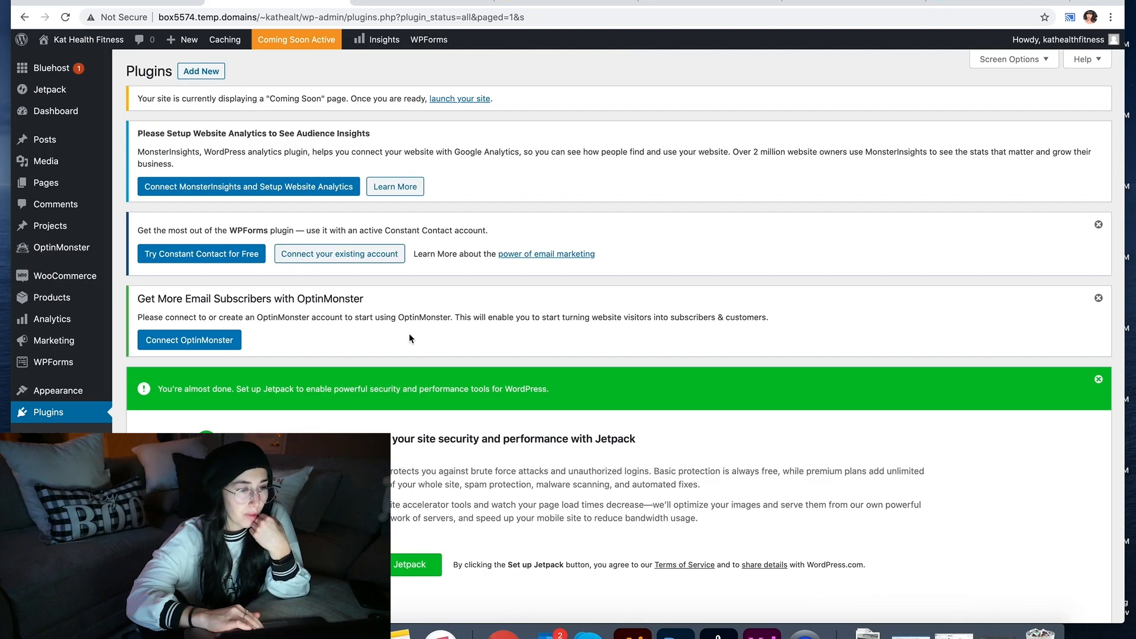
{"action": "scroll", "coordinate": [618, 332], "scroll_direction": "down", "scroll_amount": 15}
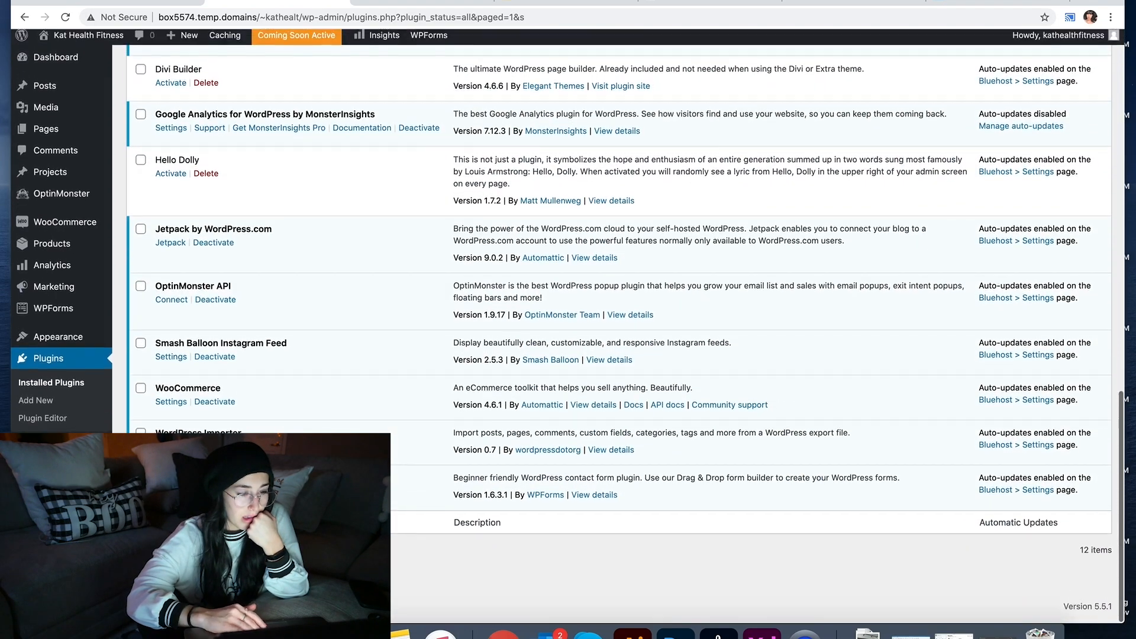
{"action": "scroll", "coordinate": [170, 414], "scroll_direction": "up", "scroll_amount": 2}
Step: Copy the [instagram-feed] shortcode from the plugin's Display Your Feed tab and return to the builder
{"action": "left_click", "coordinate": [171, 468]}
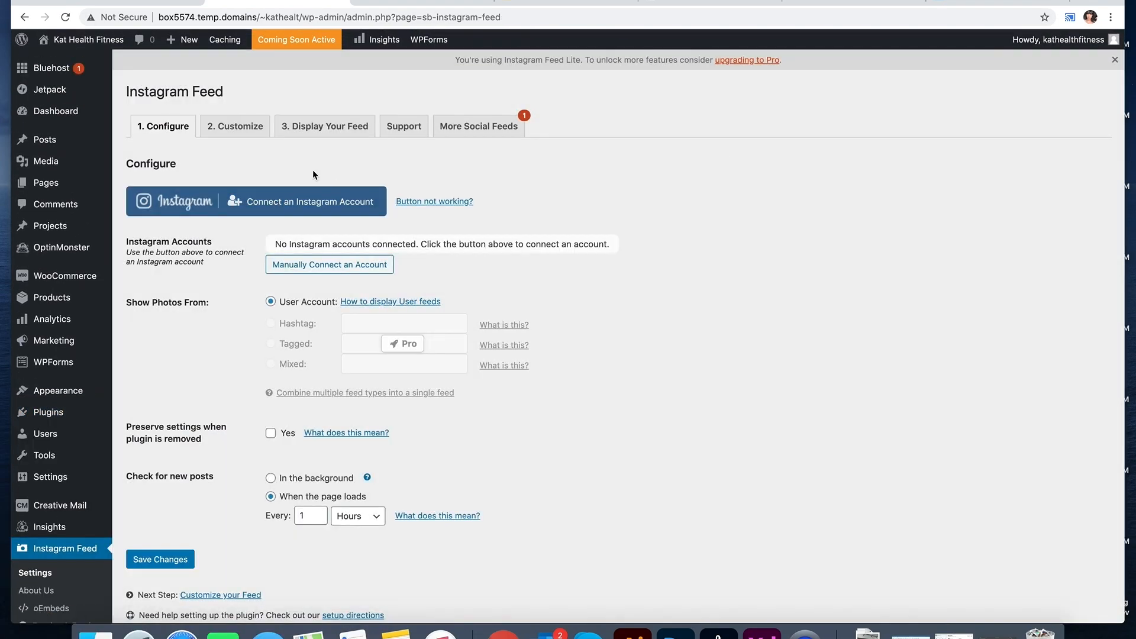
{"action": "left_click", "coordinate": [235, 126]}
{"action": "left_click", "coordinate": [324, 126]}
{"action": "triple_click", "coordinate": [158, 297]}
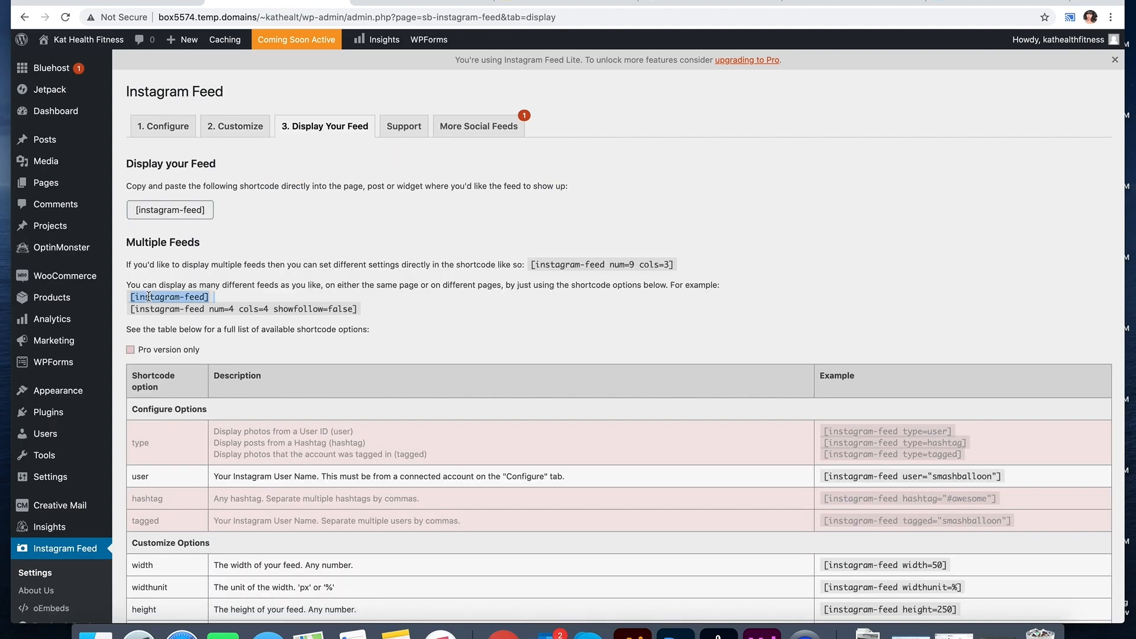
{"action": "left_click", "coordinate": [834, 7]}
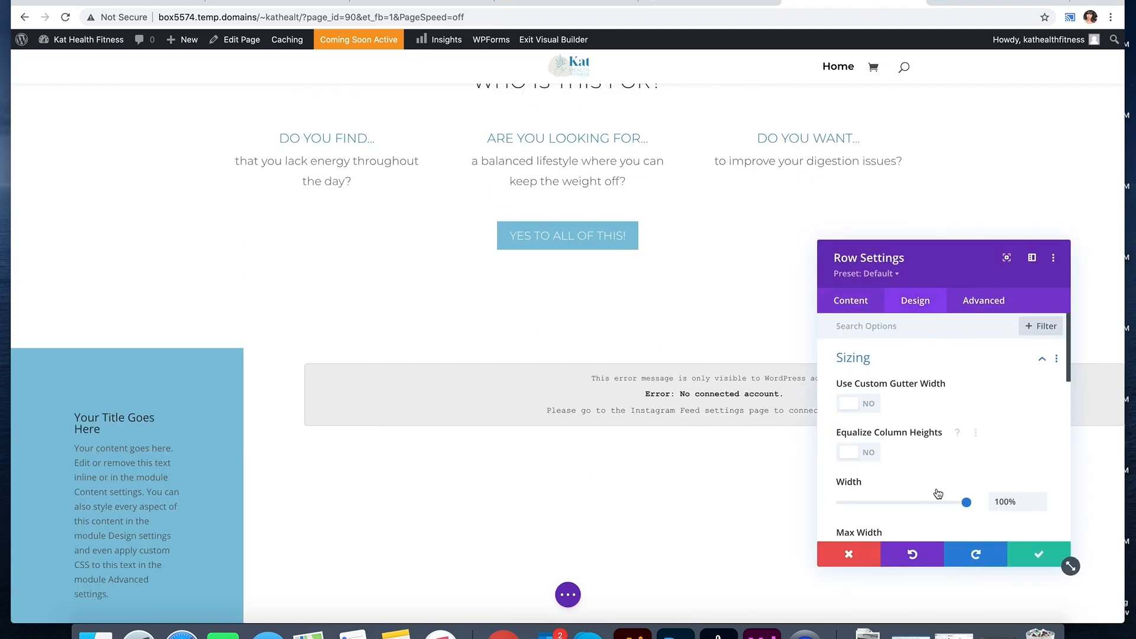
Step: Save the row at 100% width, stretch it full width, and select the blurb title
{"action": "scroll", "coordinate": [983, 414], "scroll_direction": "down", "scroll_amount": 2}
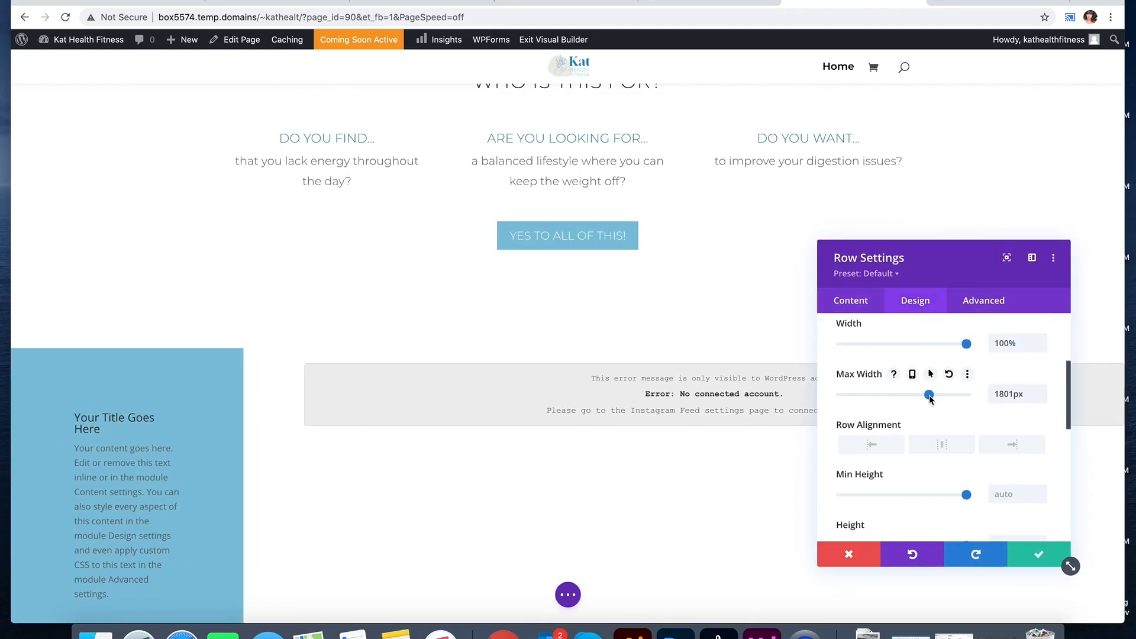
{"action": "left_click", "coordinate": [1029, 555]}
{"action": "left_click_drag", "start_coordinate": [248, 486], "coordinate": [294, 482]}
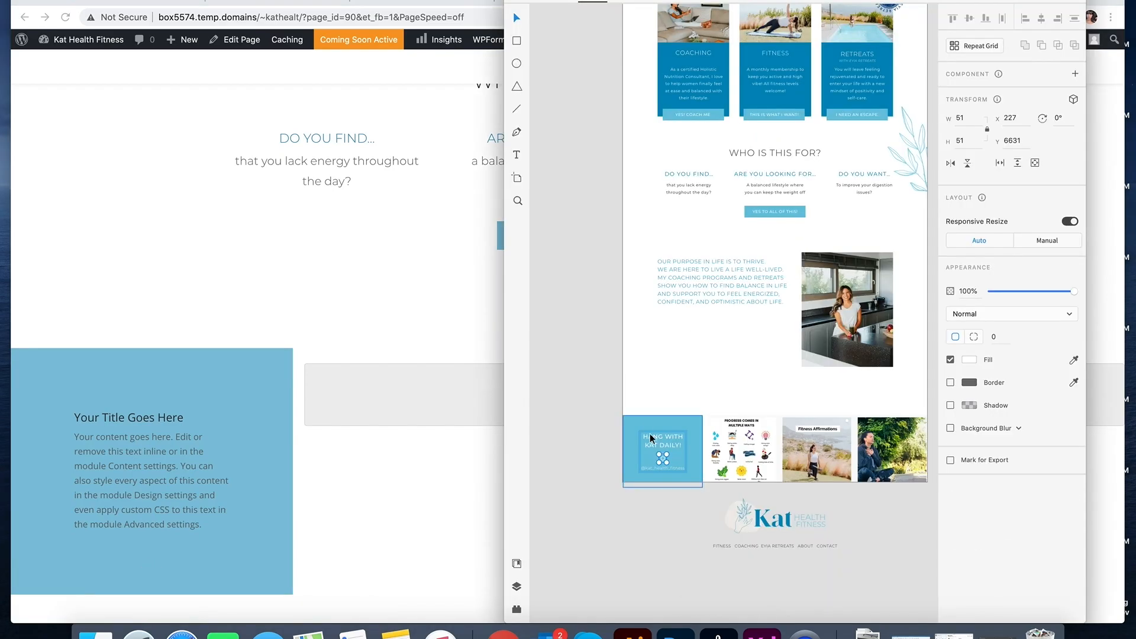
{"action": "double_click", "coordinate": [656, 433]}
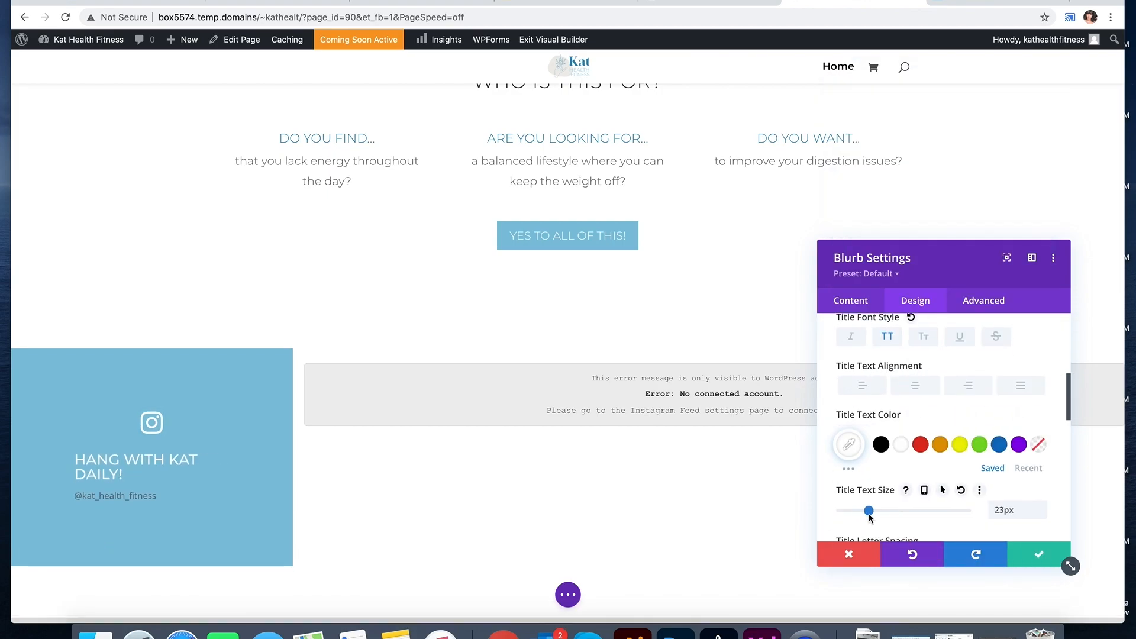
{"action": "scroll", "coordinate": [1058, 510], "scroll_direction": "down", "scroll_amount": 2}
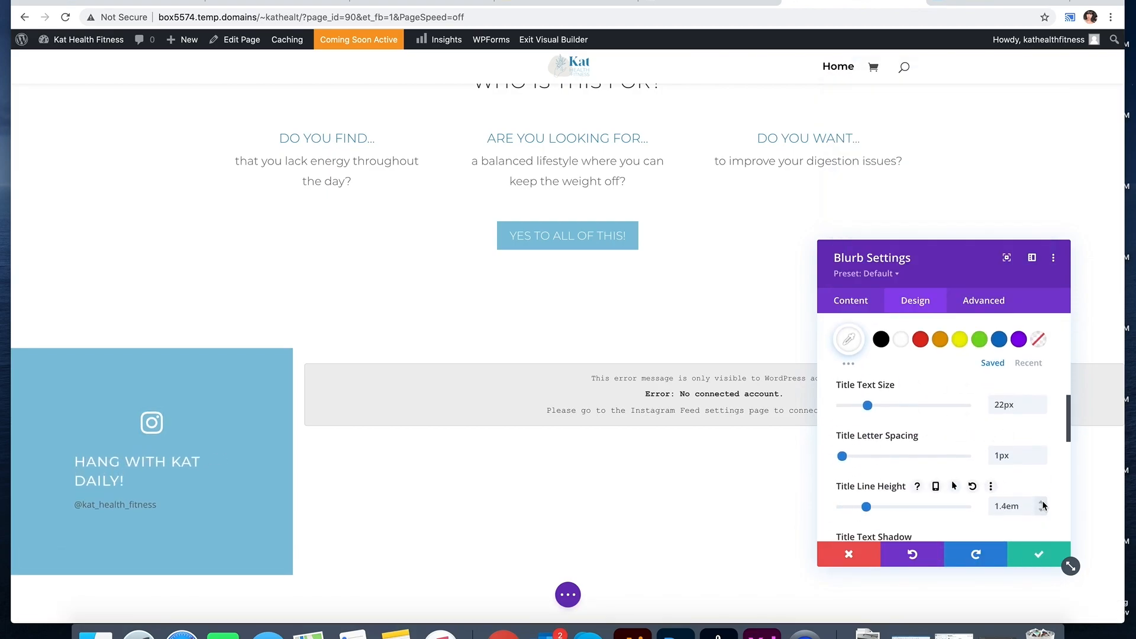
{"action": "scroll", "coordinate": [1039, 468], "scroll_direction": "down", "scroll_amount": 2}
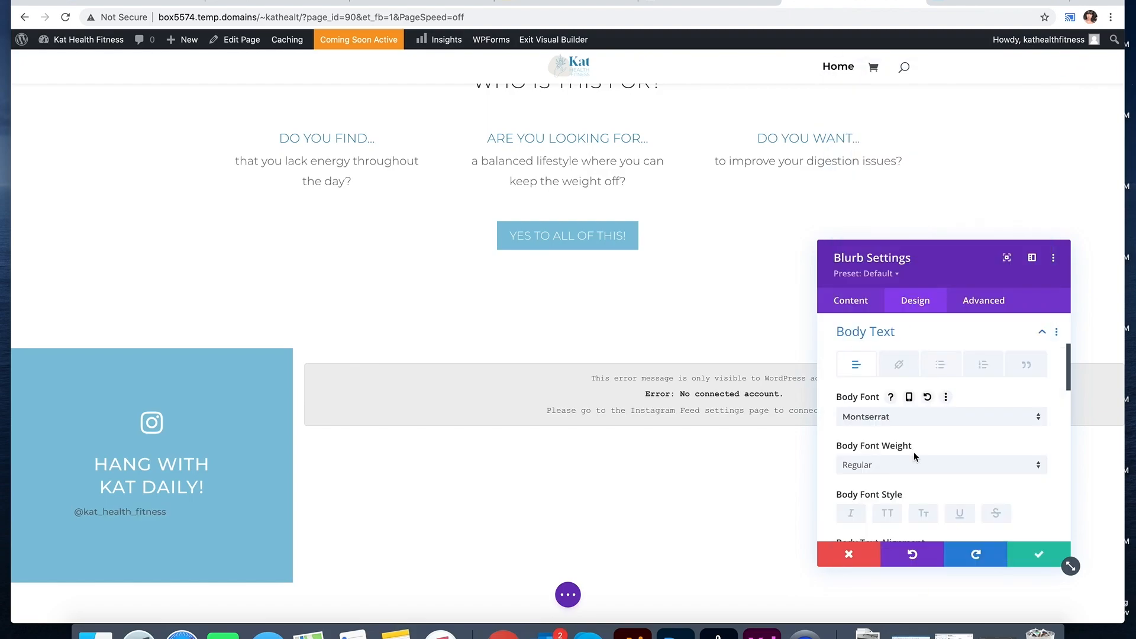
{"action": "scroll", "coordinate": [900, 450], "scroll_direction": "down", "scroll_amount": 2}
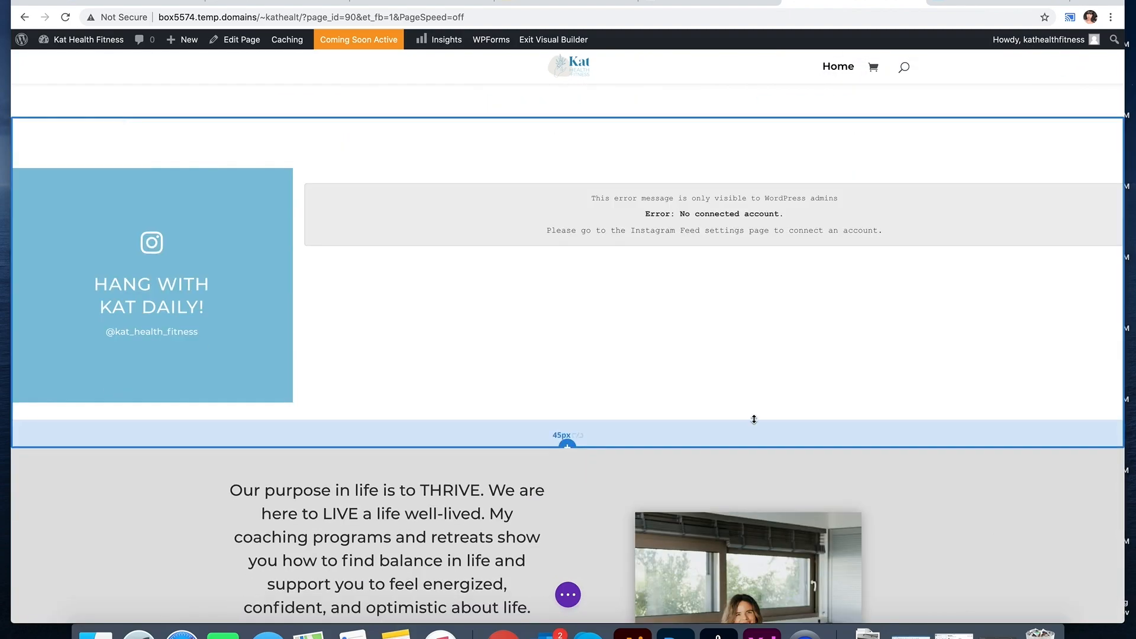
{"action": "scroll", "coordinate": [710, 248], "scroll_direction": "up", "scroll_amount": 5}
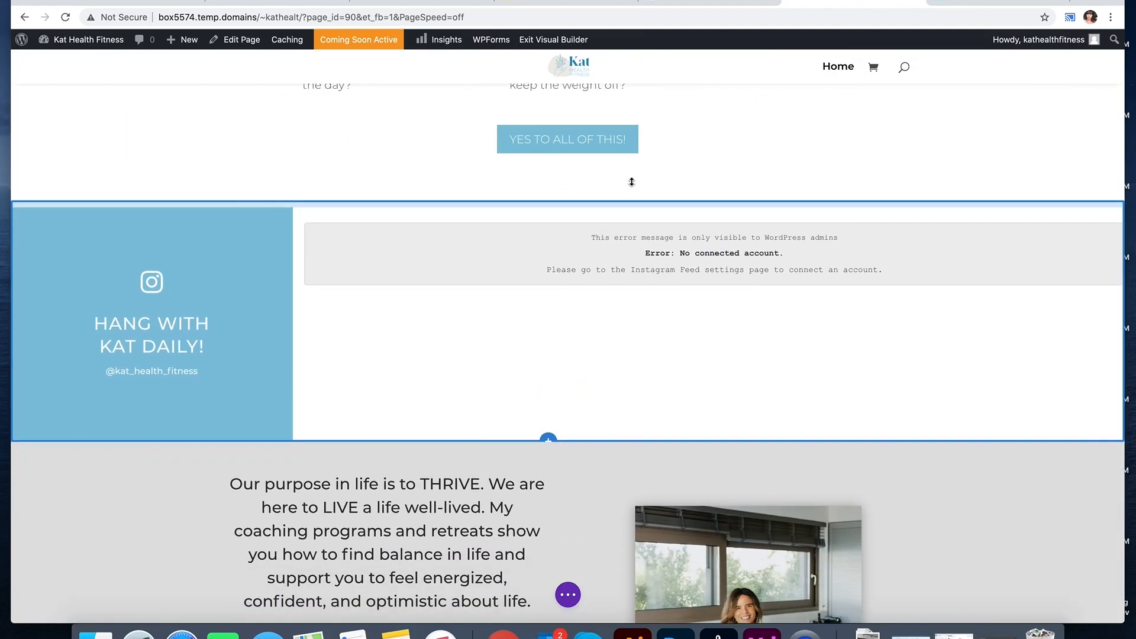
{"action": "scroll", "coordinate": [702, 260], "scroll_direction": "up", "scroll_amount": 10}
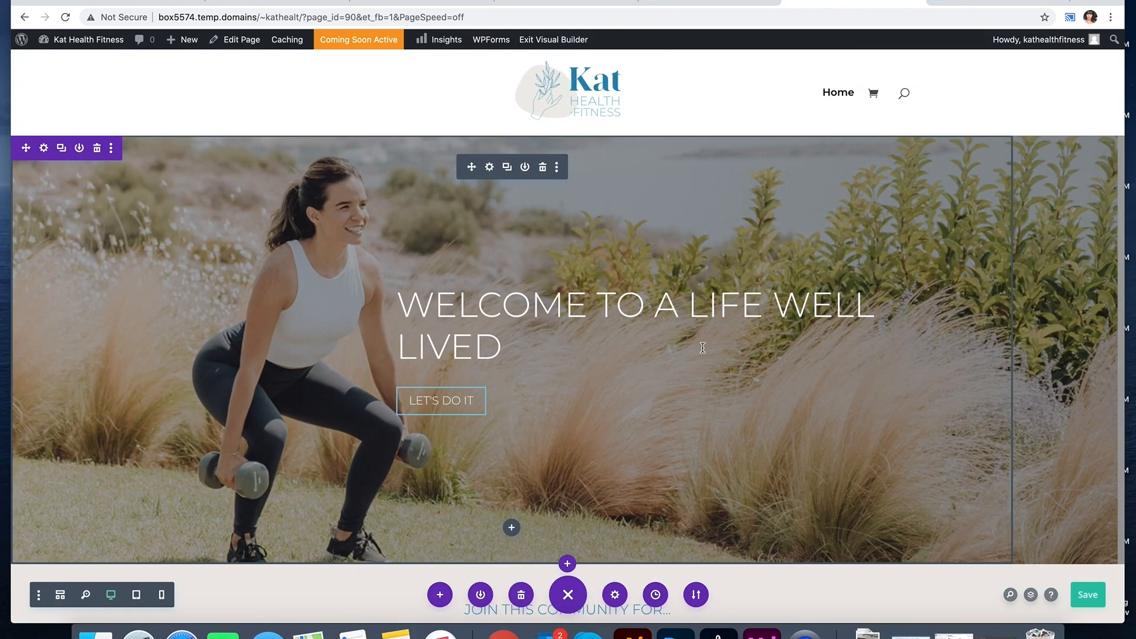
Step: Preview the Instagram row at phone width, then switch back to desktop view
{"action": "left_click", "coordinate": [161, 594]}
{"action": "scroll", "coordinate": [583, 359], "scroll_direction": "down", "scroll_amount": 20}
{"action": "scroll", "coordinate": [584, 356], "scroll_direction": "down", "scroll_amount": 20}
{"action": "left_click", "coordinate": [111, 595]}
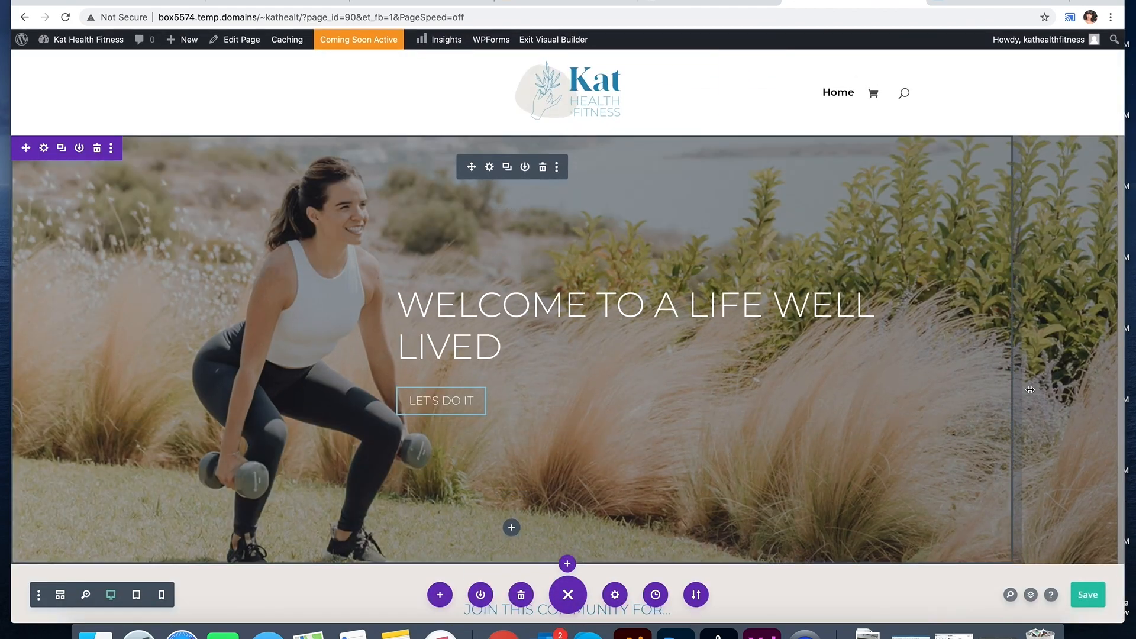
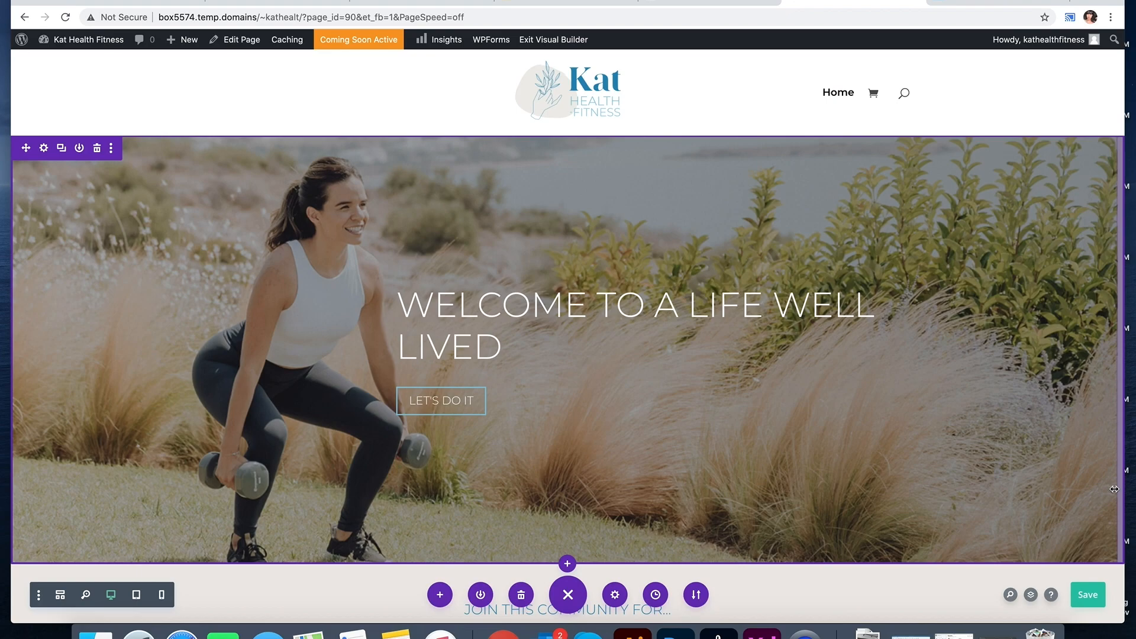
Step: Unlink the section padding and drag the 'Who is this for?' top padding down to 95px
{"action": "key", "text": "XF86MonBrightnessUp"}
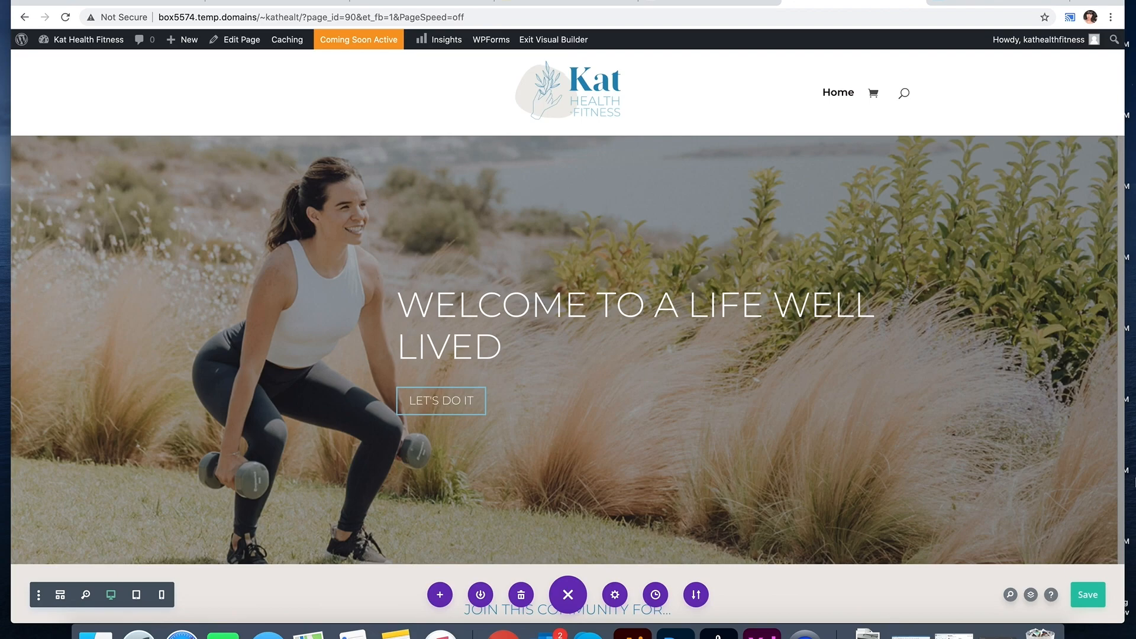
{"action": "scroll", "coordinate": [677, 397], "scroll_direction": "down", "scroll_amount": 20}
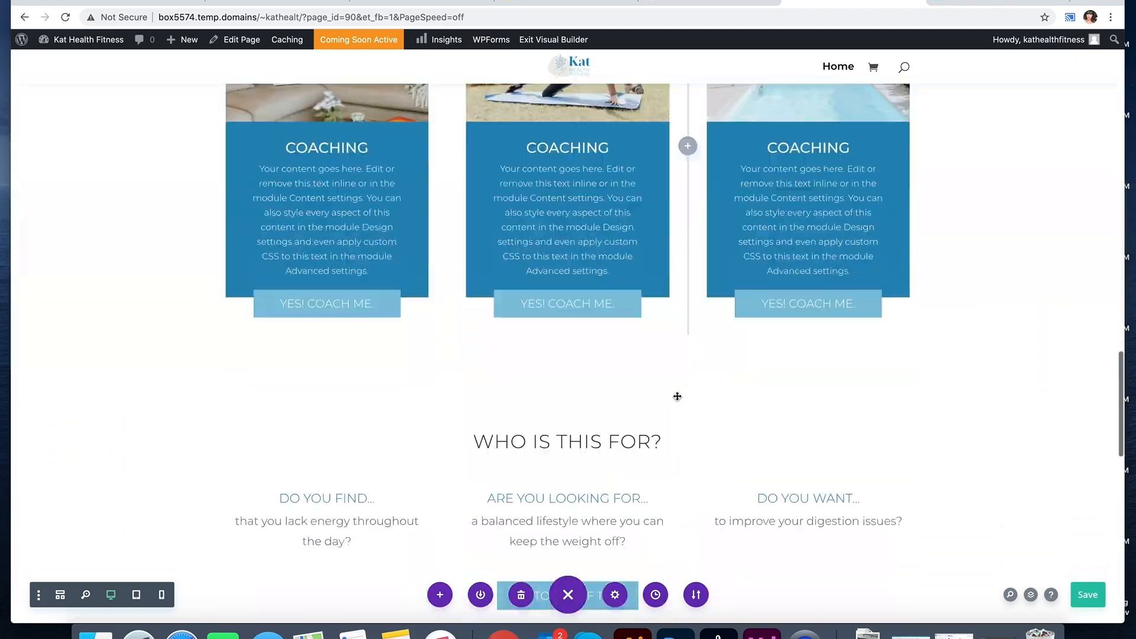
{"action": "scroll", "coordinate": [677, 397], "scroll_direction": "down", "scroll_amount": 3}
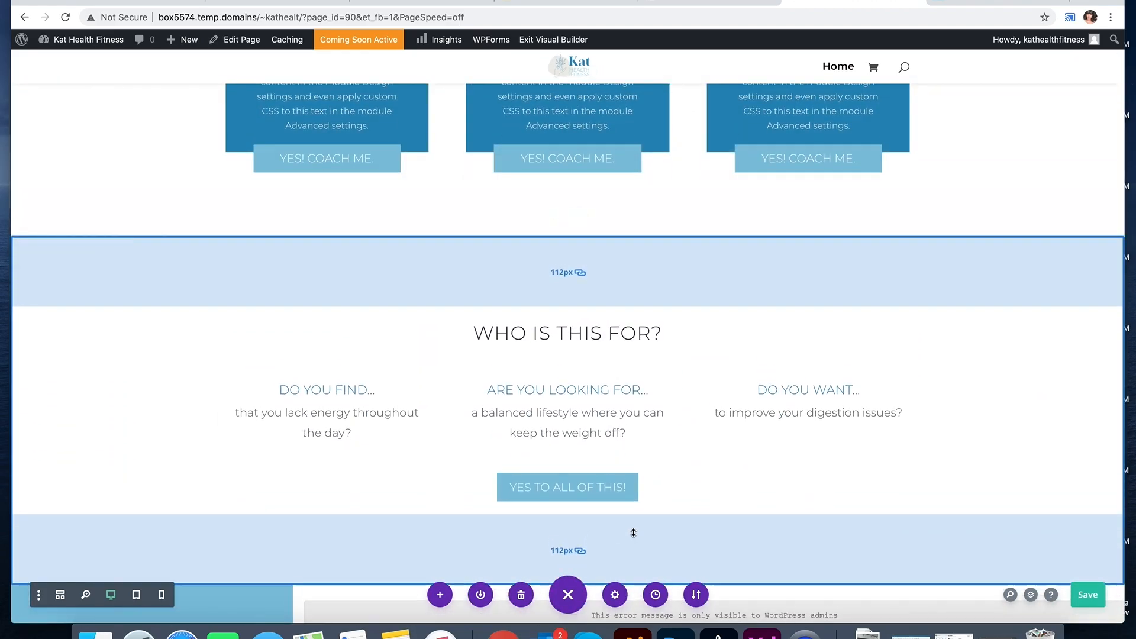
{"action": "left_click_drag", "start_coordinate": [649, 225], "coordinate": [649, 215]}
{"action": "scroll", "coordinate": [703, 393], "scroll_direction": "down", "scroll_amount": 3}
{"action": "scroll", "coordinate": [703, 295], "scroll_direction": "up", "scroll_amount": 1}
{"action": "left_click", "coordinate": [578, 143]}
{"action": "left_click_drag", "start_coordinate": [702, 151], "coordinate": [702, 141]}
{"action": "scroll", "coordinate": [702, 271], "scroll_direction": "up", "scroll_amount": 3}
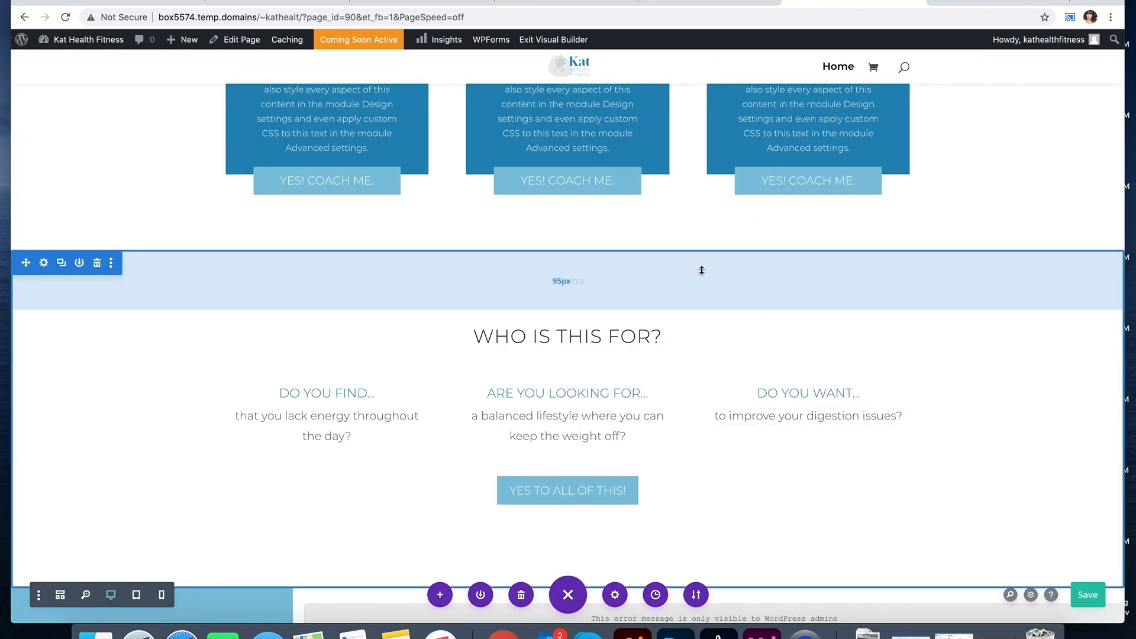
{"action": "scroll", "coordinate": [702, 271], "scroll_direction": "down", "scroll_amount": 3}
{"action": "left_click_drag", "start_coordinate": [657, 408], "coordinate": [656, 418]}
Step: Set the row's Max Width to 1772px under Design > Sizing and save the row
{"action": "left_click", "coordinate": [579, 411]}
{"action": "scroll", "coordinate": [626, 360], "scroll_direction": "down", "scroll_amount": 2}
{"action": "left_click_drag", "start_coordinate": [626, 360], "coordinate": [626, 372]}
{"action": "scroll", "coordinate": [680, 446], "scroll_direction": "down", "scroll_amount": 4}
{"action": "left_click", "coordinate": [44, 247]}
{"action": "left_click", "coordinate": [915, 301]}
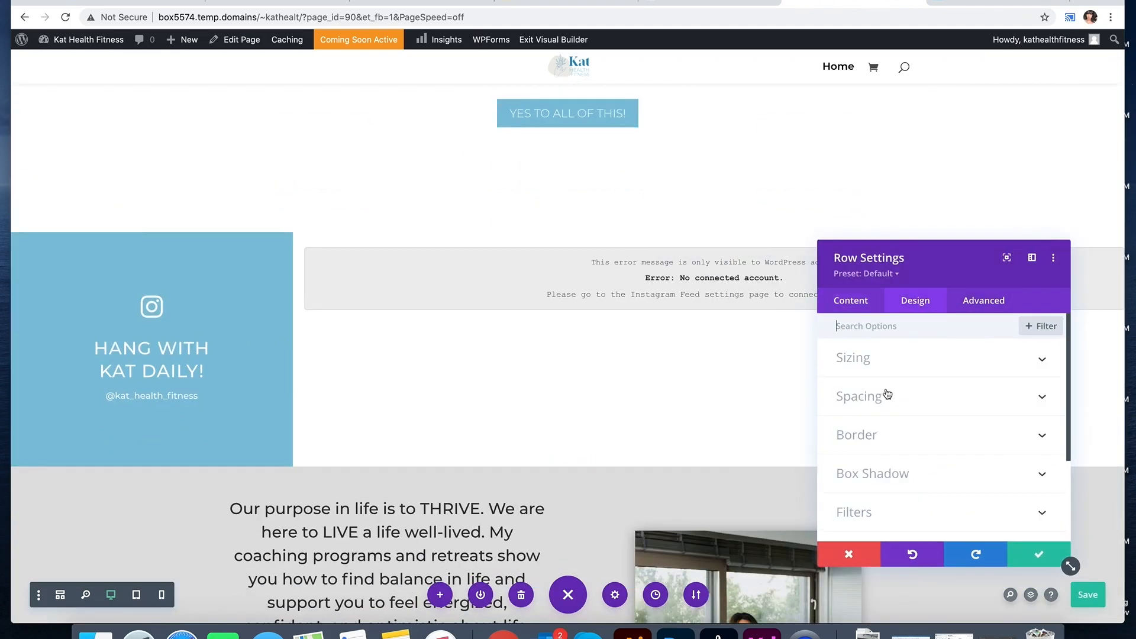
{"action": "left_click_drag", "start_coordinate": [927, 442], "coordinate": [970, 486]}
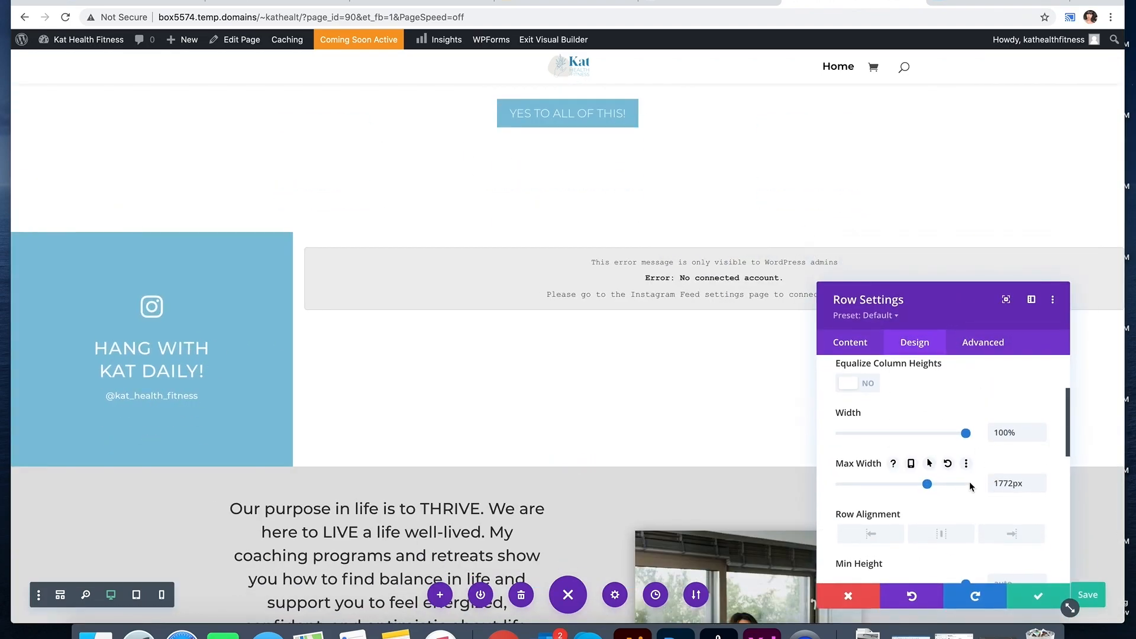
{"action": "left_click", "coordinate": [1015, 596]}
Step: Resize the text module and center it in its row
{"action": "left_click", "coordinate": [682, 278]}
{"action": "left_click", "coordinate": [915, 337]}
{"action": "mouse_move", "coordinate": [966, 413]}
{"action": "left_mouse_down"}
{"action": "mouse_move", "coordinate": [928, 414]}
{"action": "mouse_move", "coordinate": [943, 414]}
{"action": "left_mouse_up"}
{"action": "left_click", "coordinate": [954, 518]}
{"action": "left_click", "coordinate": [1038, 592]}
Step: Save the page
{"action": "scroll", "coordinate": [1038, 586], "scroll_direction": "down", "scroll_amount": 3}
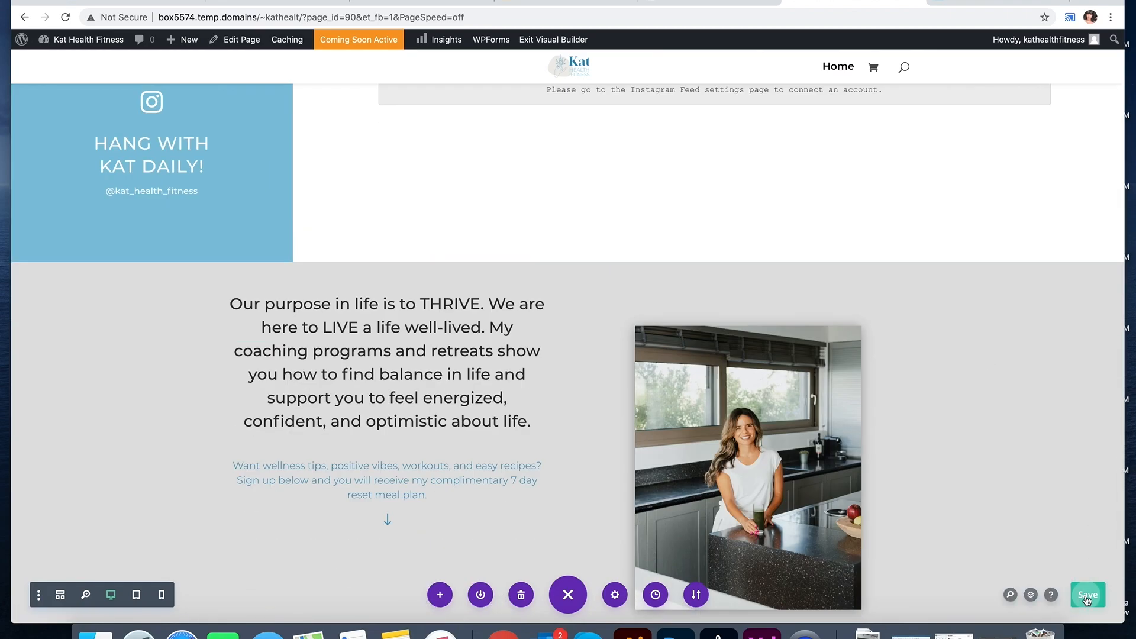
{"action": "left_click", "coordinate": [1087, 594]}
{"action": "scroll", "coordinate": [718, 229], "scroll_direction": "up", "scroll_amount": 10}
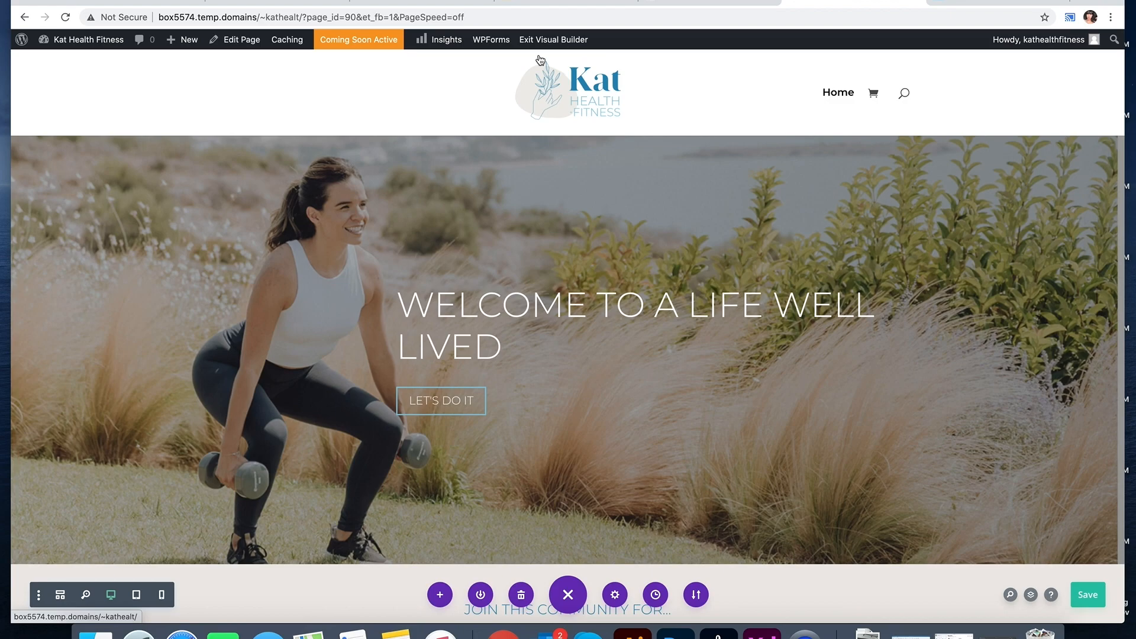
{"action": "mouse_move", "coordinate": [404, 141]}
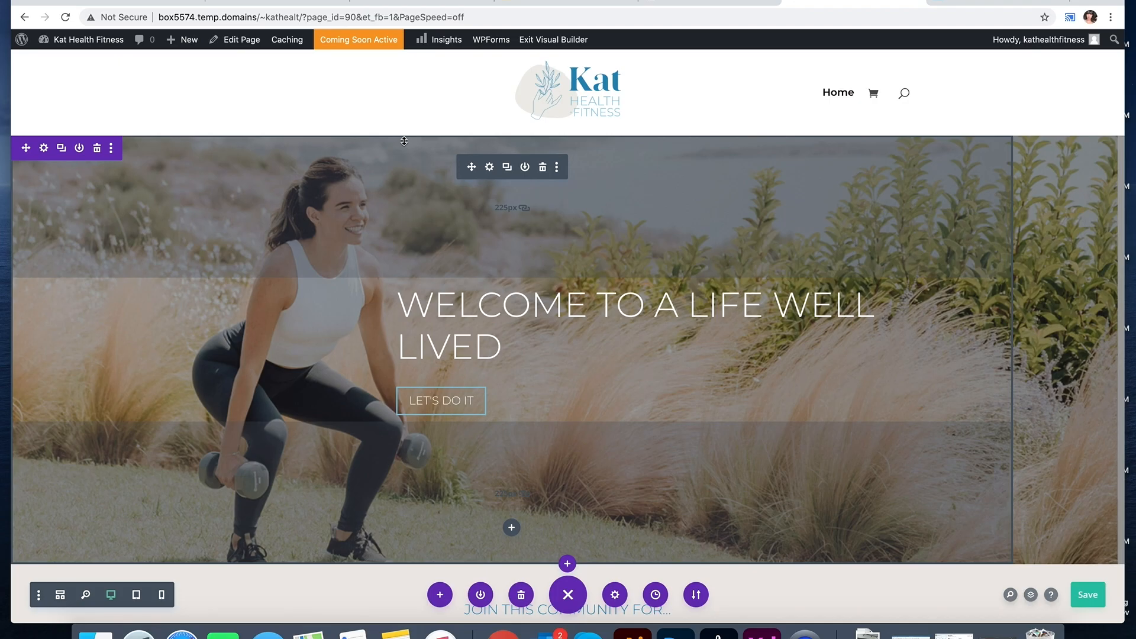
Step: Exit the builder, set Home as the static homepage in the Customizer, and publish
{"action": "scroll", "coordinate": [629, 340], "scroll_direction": "down", "scroll_amount": 20}
{"action": "left_click", "coordinate": [553, 40]}
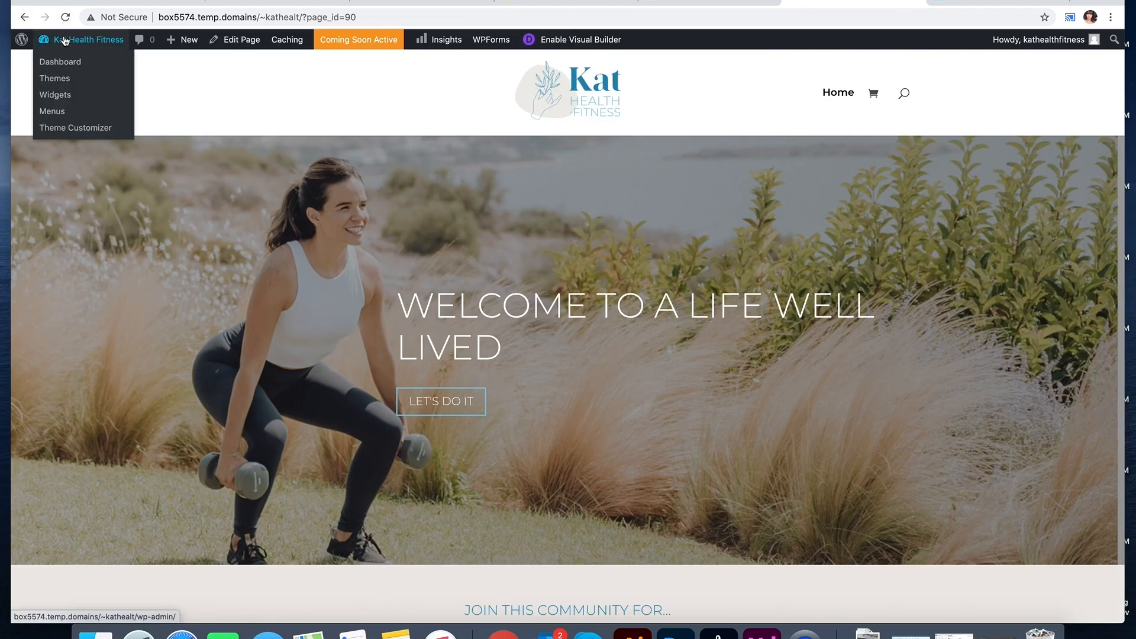
{"action": "left_click", "coordinate": [63, 39]}
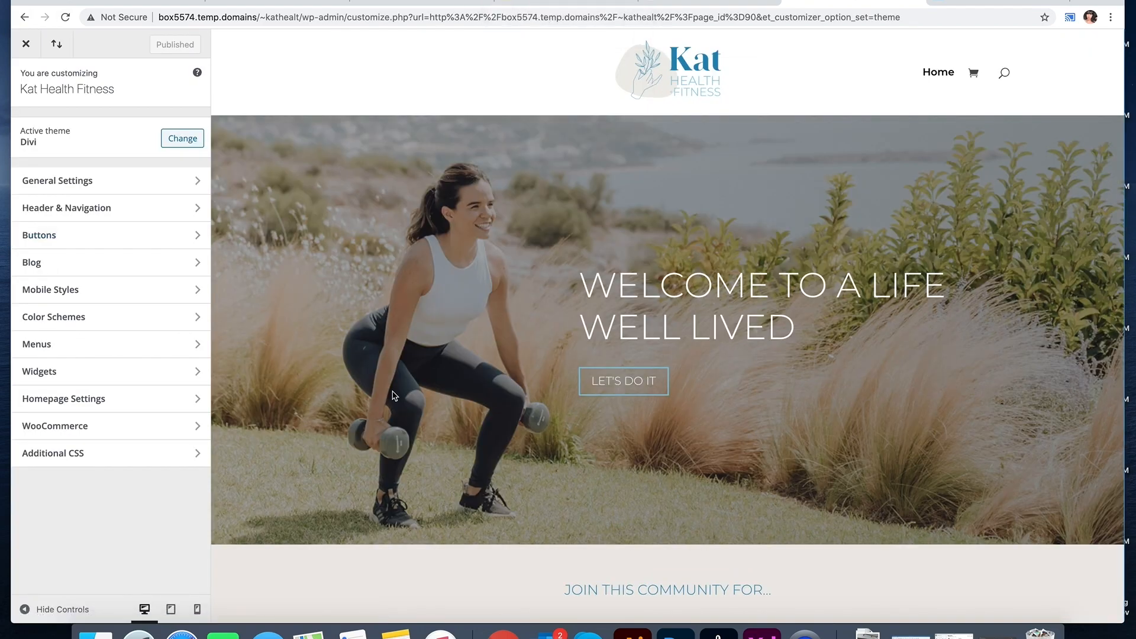
{"action": "left_click", "coordinate": [71, 398]}
{"action": "left_click", "coordinate": [80, 326]}
{"action": "left_click", "coordinate": [37, 352]}
{"action": "left_click", "coordinate": [172, 45]}
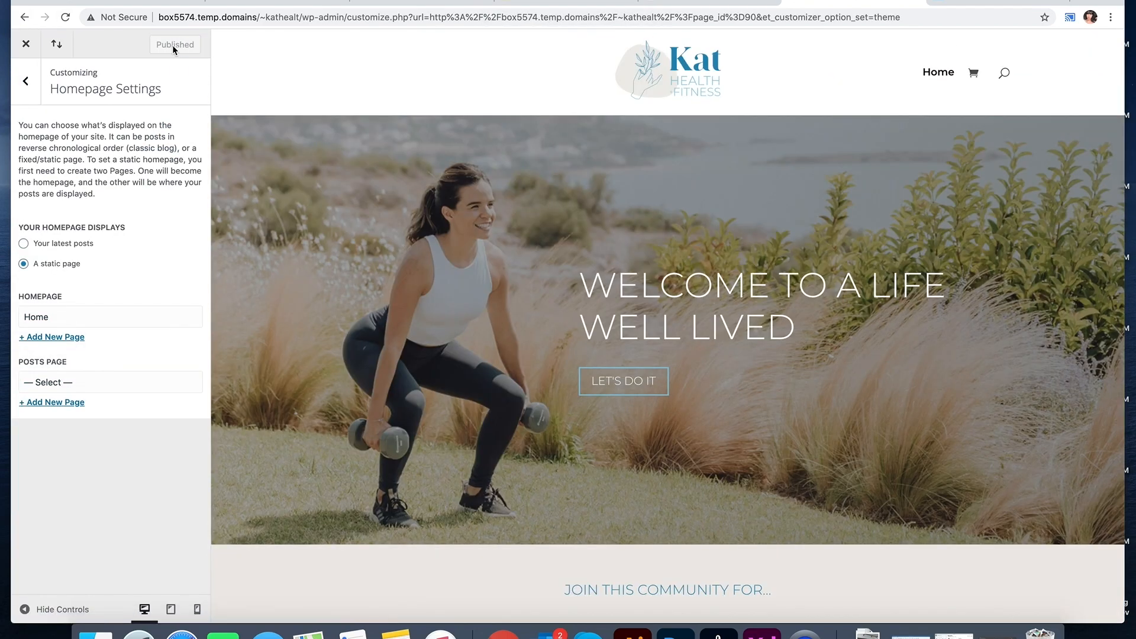
{"action": "left_click", "coordinate": [26, 44]}
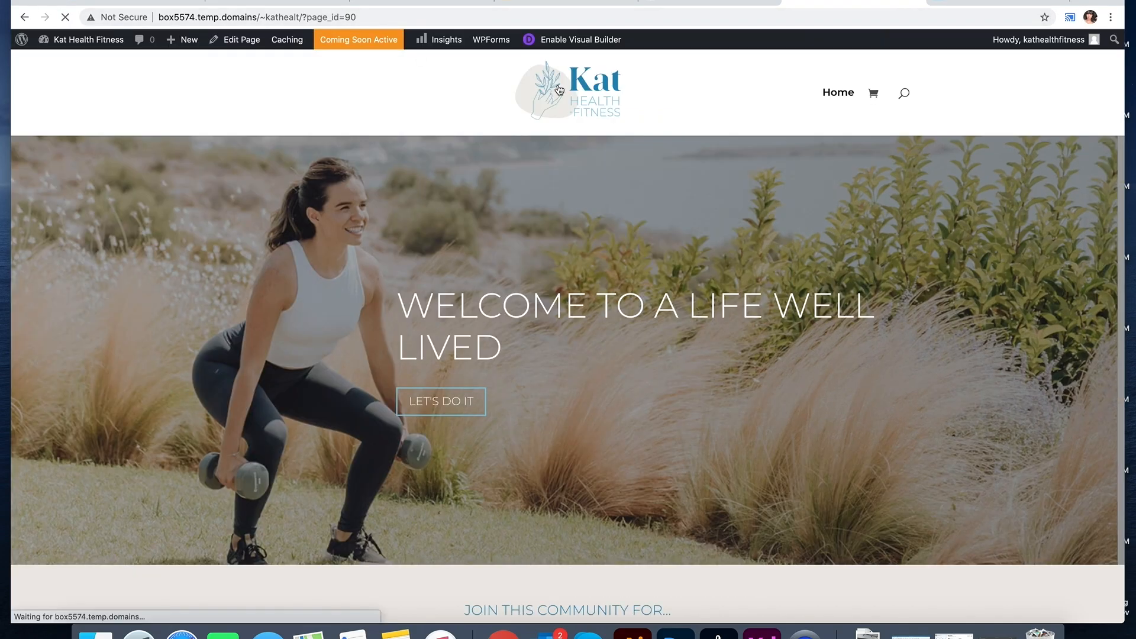
Step: Search Add New plugins for 'scrolling text'
{"action": "scroll", "coordinate": [563, 268], "scroll_direction": "down", "scroll_amount": 2}
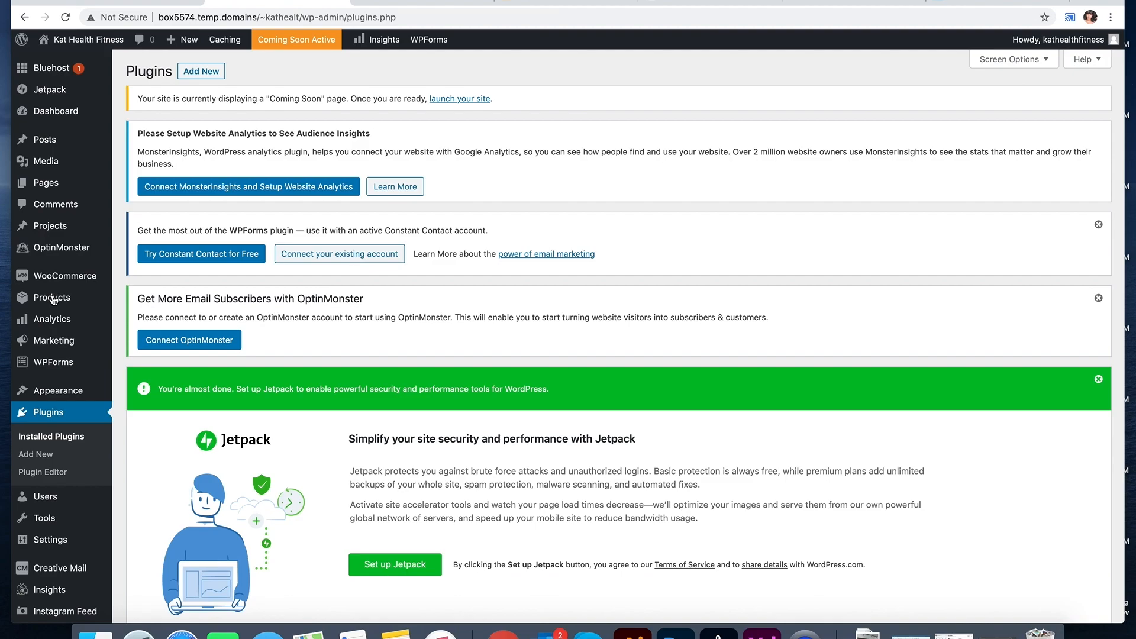
{"action": "scroll", "coordinate": [263, 382], "scroll_direction": "down", "scroll_amount": 10}
{"action": "scroll", "coordinate": [264, 382], "scroll_direction": "up", "scroll_amount": 10}
{"action": "left_click", "coordinate": [212, 72]}
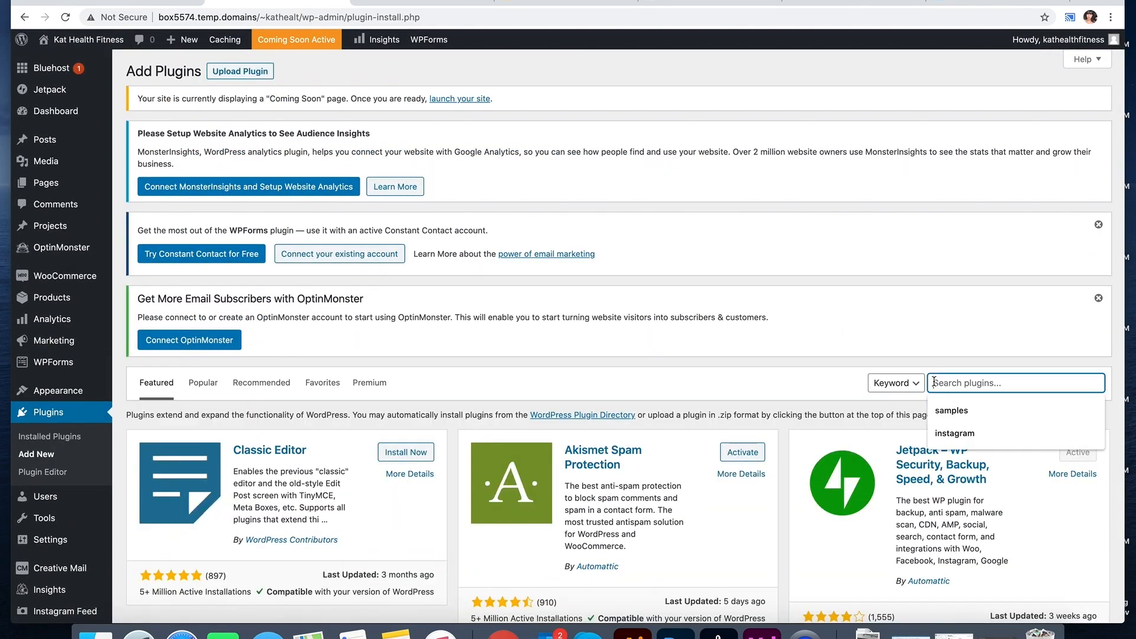
{"action": "type", "text": "g text"}
{"action": "scroll", "coordinate": [854, 340], "scroll_direction": "down", "scroll_amount": 3}
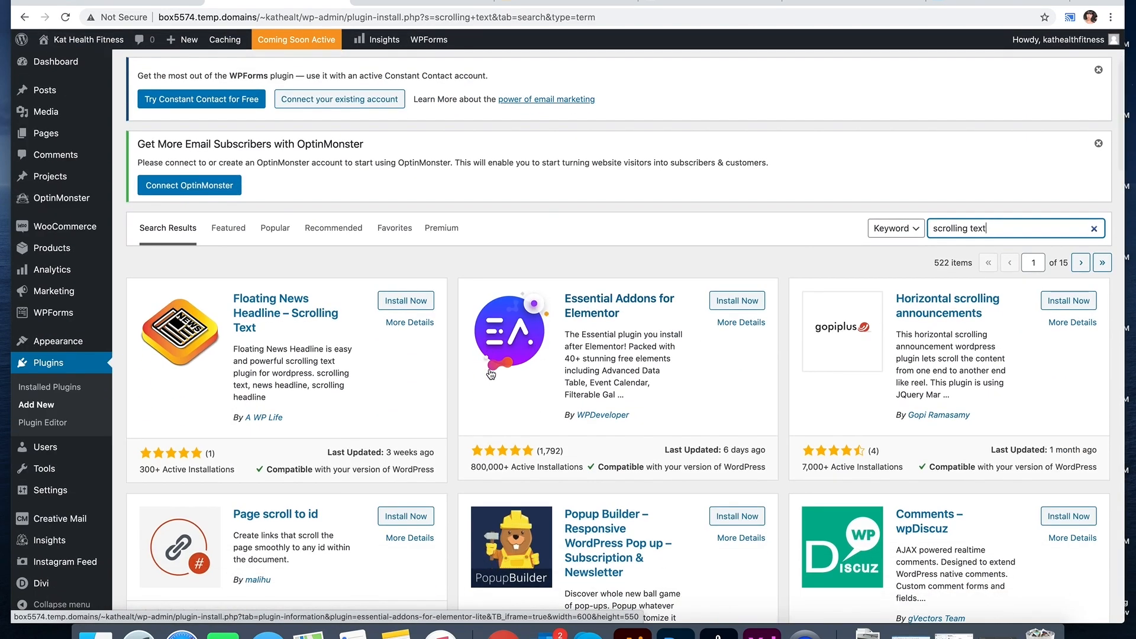
{"action": "scroll", "coordinate": [854, 340], "scroll_direction": "down", "scroll_amount": 1}
Step: Review the Essential Addons and Page scroll to id plugin details and screenshots
{"action": "left_click", "coordinate": [505, 317]}
{"action": "left_click", "coordinate": [568, 220]}
{"action": "scroll", "coordinate": [568, 220], "scroll_direction": "down", "scroll_amount": 5}
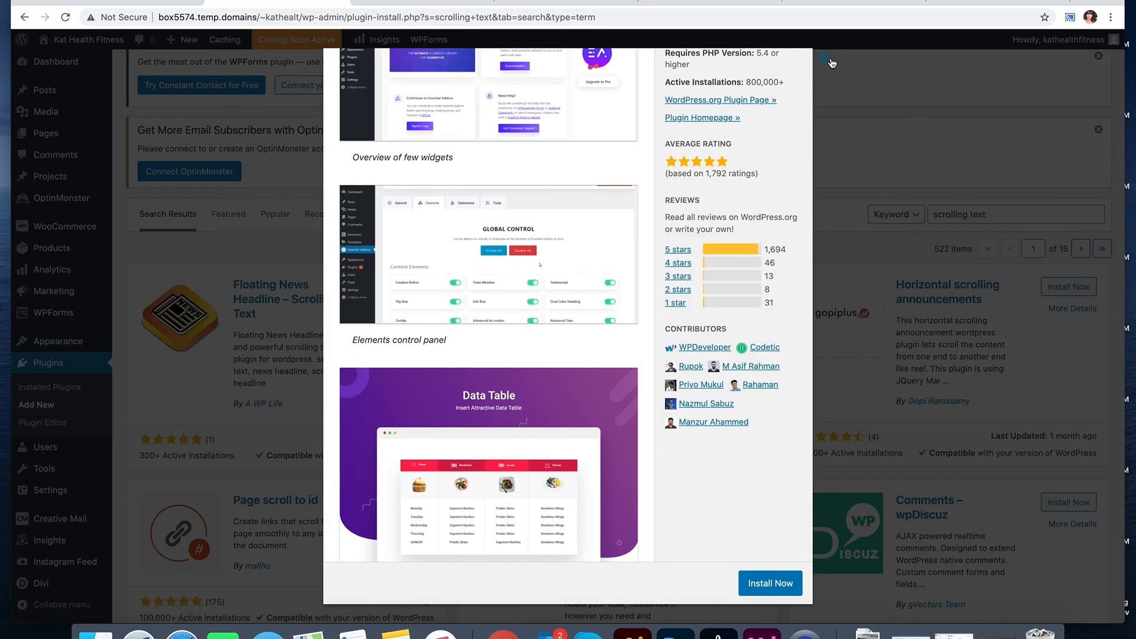
{"action": "left_click", "coordinate": [826, 58]}
{"action": "scroll", "coordinate": [183, 351], "scroll_direction": "down", "scroll_amount": 2}
{"action": "left_click", "coordinate": [183, 441]}
{"action": "left_click", "coordinate": [570, 219]}
{"action": "scroll", "coordinate": [512, 396], "scroll_direction": "down", "scroll_amount": 15}
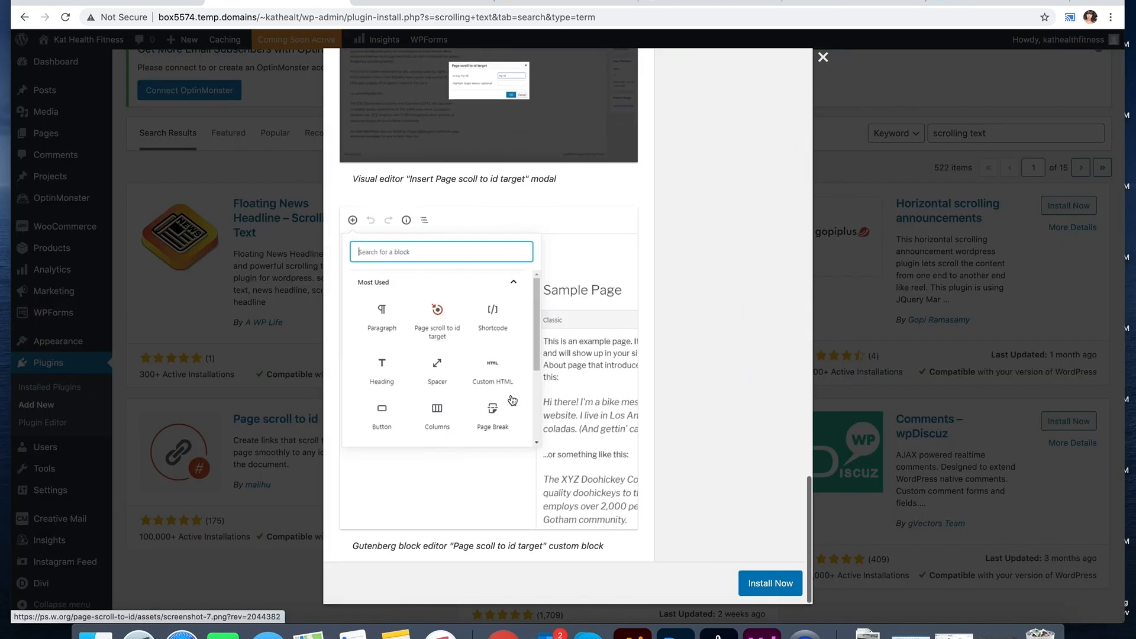
{"action": "left_click", "coordinate": [823, 57]}
Step: Check the Horizontal scrolling announcements plugin's details and install it
{"action": "scroll", "coordinate": [811, 362], "scroll_direction": "down", "scroll_amount": 3}
{"action": "scroll", "coordinate": [811, 362], "scroll_direction": "down", "scroll_amount": 14}
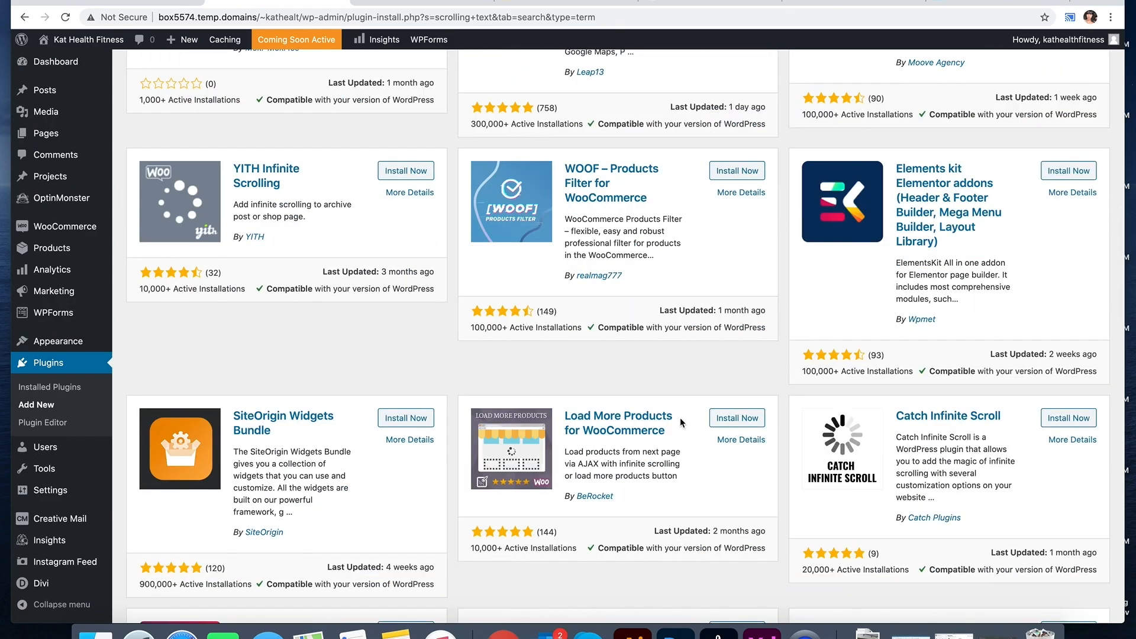
{"action": "scroll", "coordinate": [682, 422], "scroll_direction": "down", "scroll_amount": 6}
{"action": "left_click", "coordinate": [836, 436]}
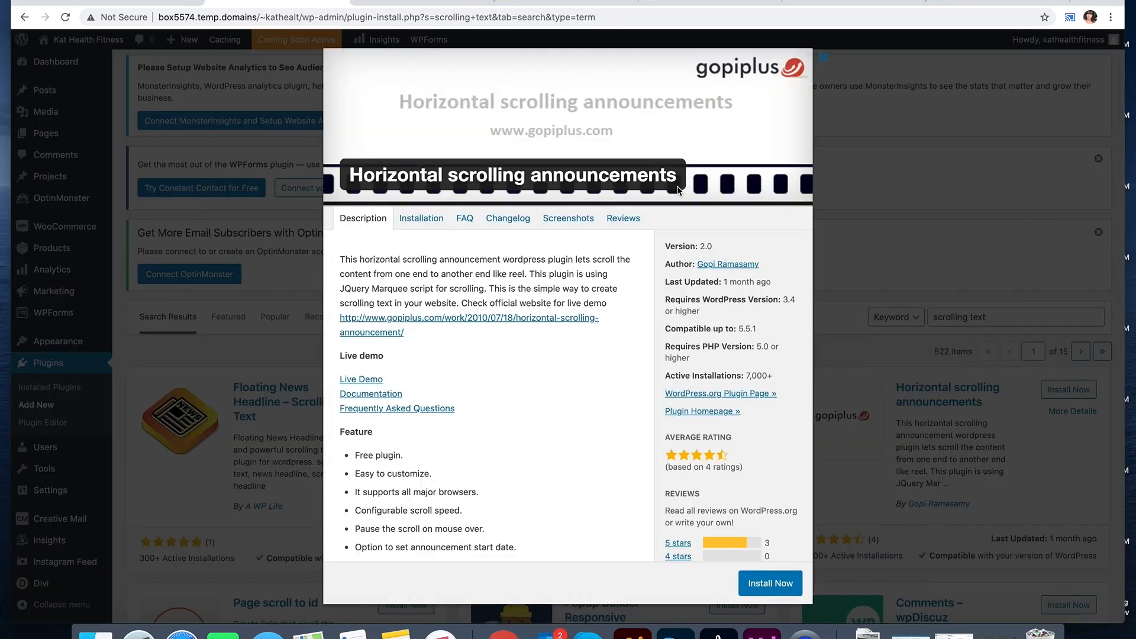
{"action": "left_click", "coordinate": [568, 219]}
{"action": "scroll", "coordinate": [546, 371], "scroll_direction": "down", "scroll_amount": 3}
{"action": "left_click", "coordinate": [771, 583]}
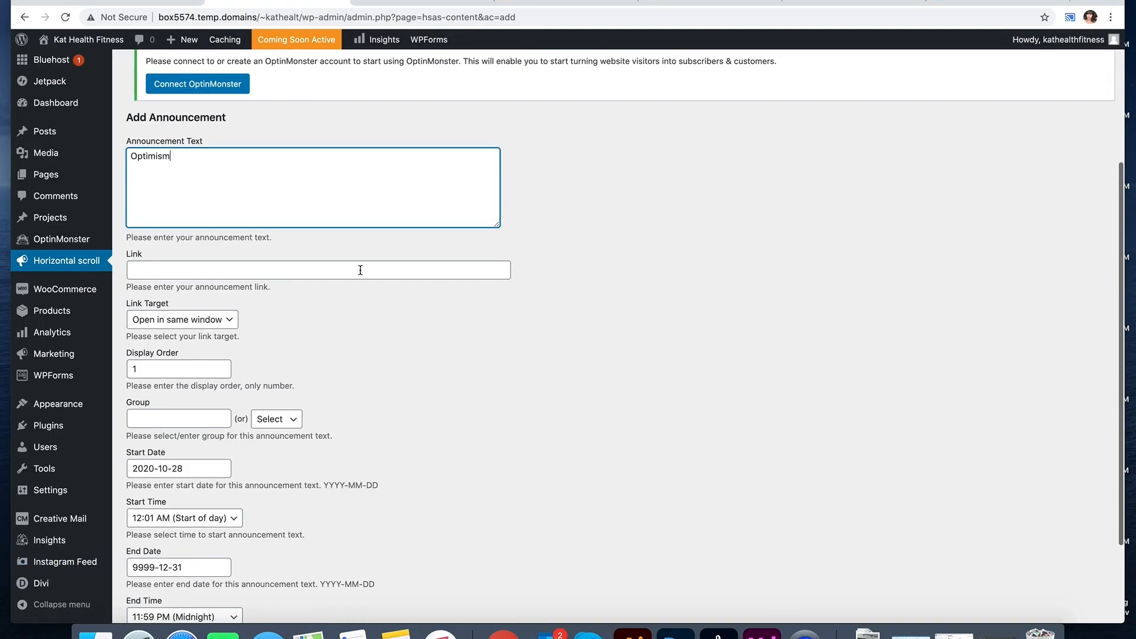
Step: Inspect the sample announcement's text, then cancel editing it
{"action": "scroll", "coordinate": [215, 283], "scroll_direction": "down", "scroll_amount": 3}
{"action": "scroll", "coordinate": [216, 283], "scroll_direction": "down", "scroll_amount": 3}
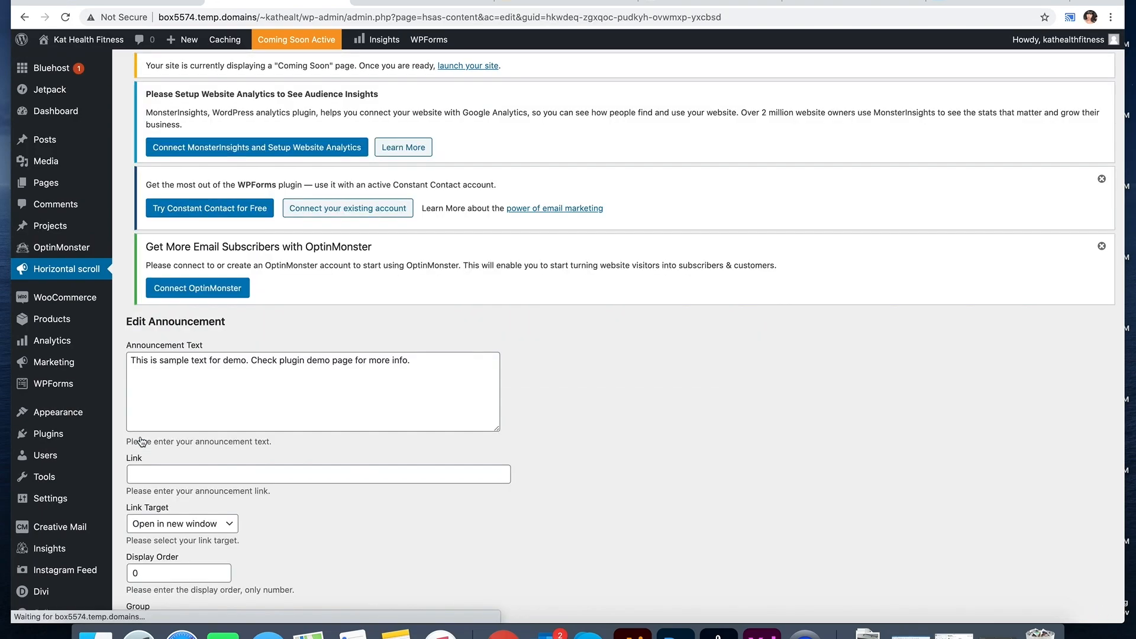
{"action": "double_click", "coordinate": [163, 359]}
{"action": "triple_click", "coordinate": [163, 360]}
{"action": "left_click", "coordinate": [85, 275]}
{"action": "scroll", "coordinate": [191, 456], "scroll_direction": "down", "scroll_amount": 2}
{"action": "scroll", "coordinate": [190, 456], "scroll_direction": "up", "scroll_amount": 2}
{"action": "scroll", "coordinate": [191, 455], "scroll_direction": "down", "scroll_amount": 5}
{"action": "left_click", "coordinate": [191, 565]}
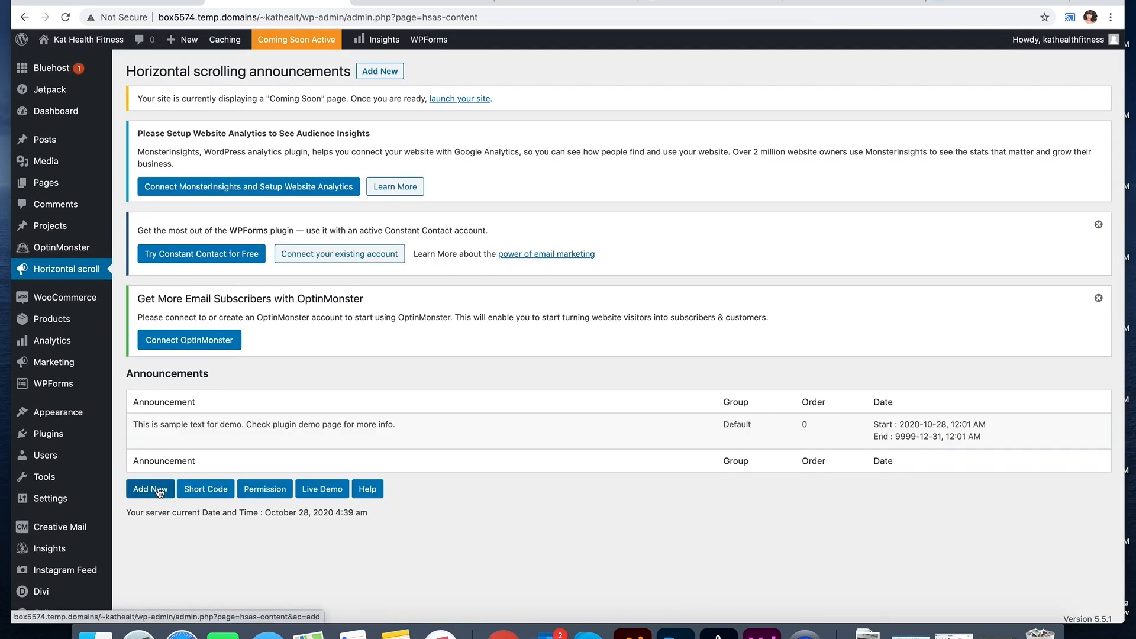
Step: Create a new announcement with the Default group and submit it
{"action": "left_click", "coordinate": [157, 490]}
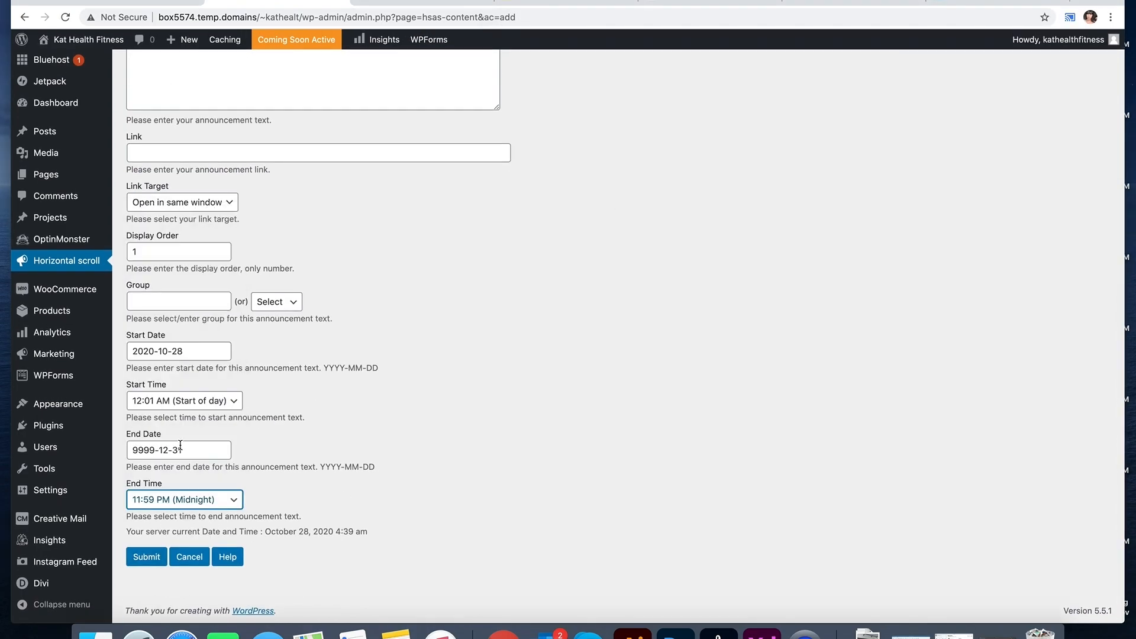
{"action": "key", "text": "Return"}
{"action": "left_click", "coordinate": [146, 557]}
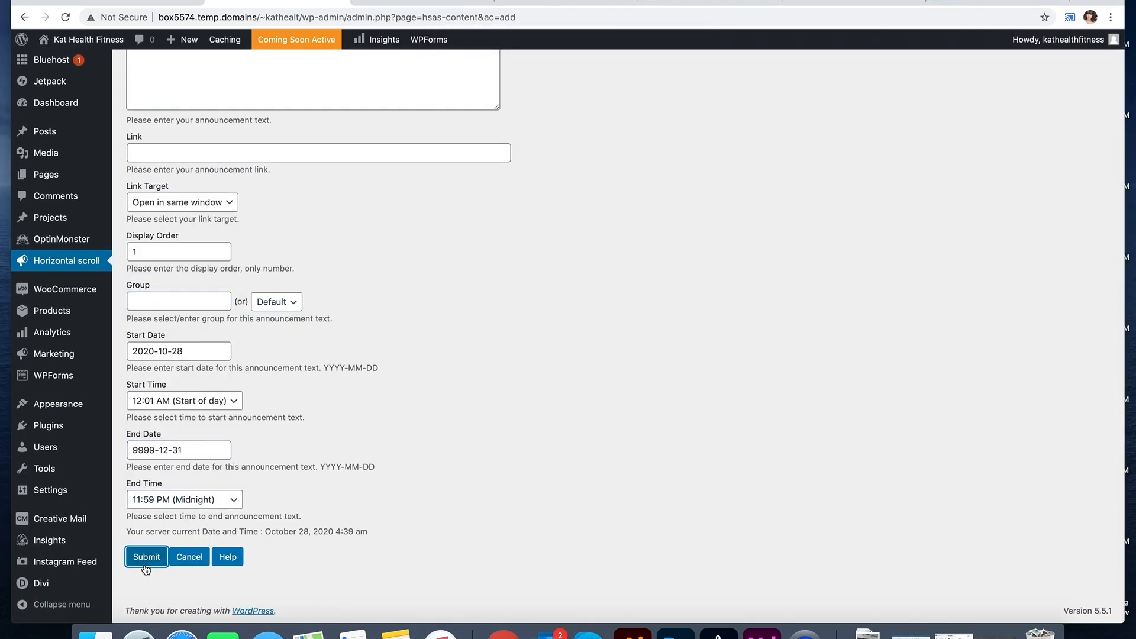
{"action": "left_click_drag", "start_coordinate": [721, 425], "coordinate": [763, 428]}
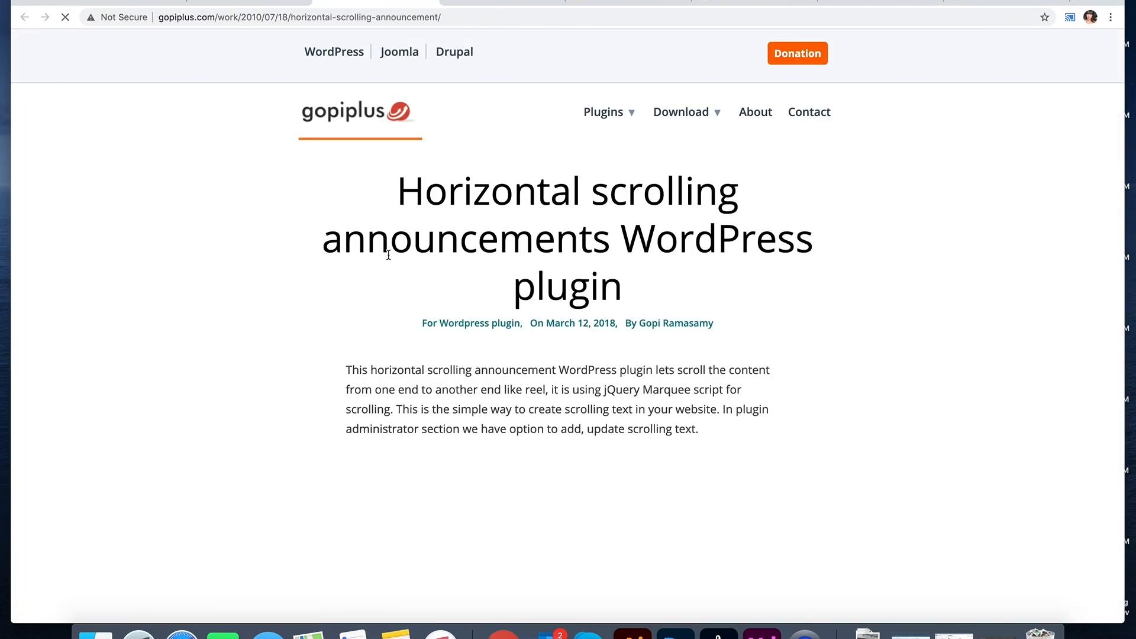
Step: Paste the plugin shortcode into the Divi module without the trailing blank line and exit the builder
{"action": "scroll", "coordinate": [470, 261], "scroll_direction": "down", "scroll_amount": 20}
{"action": "left_click_drag", "start_coordinate": [353, 219], "coordinate": [777, 220]}
{"action": "scroll", "coordinate": [469, 262], "scroll_direction": "down", "scroll_amount": 5}
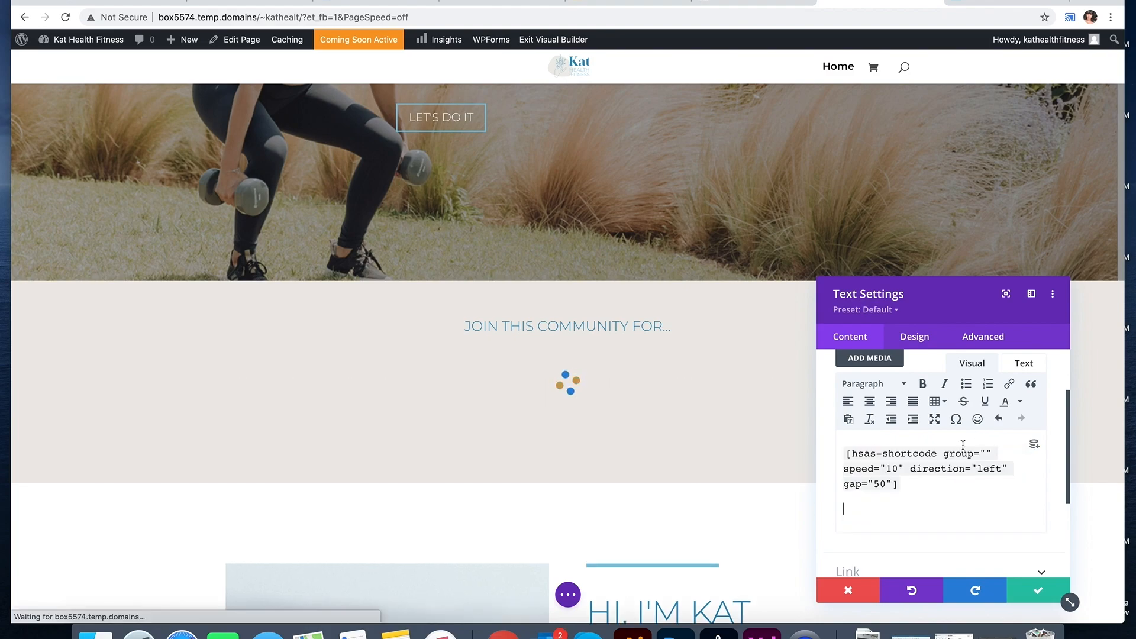
{"action": "key", "text": "BackSpace"}
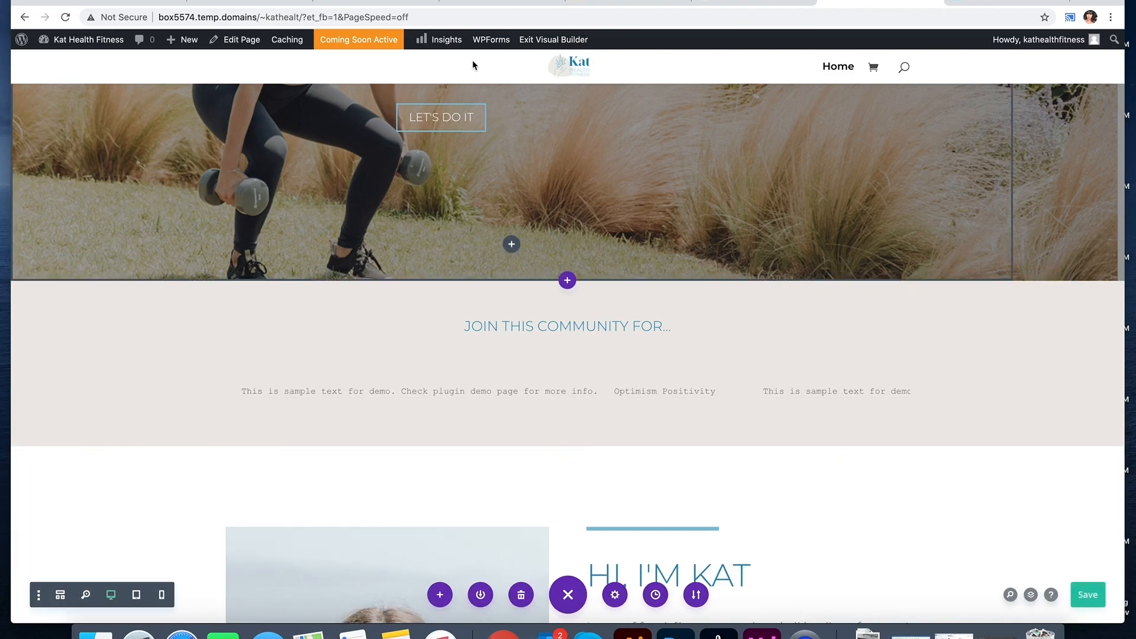
{"action": "left_click", "coordinate": [553, 39]}
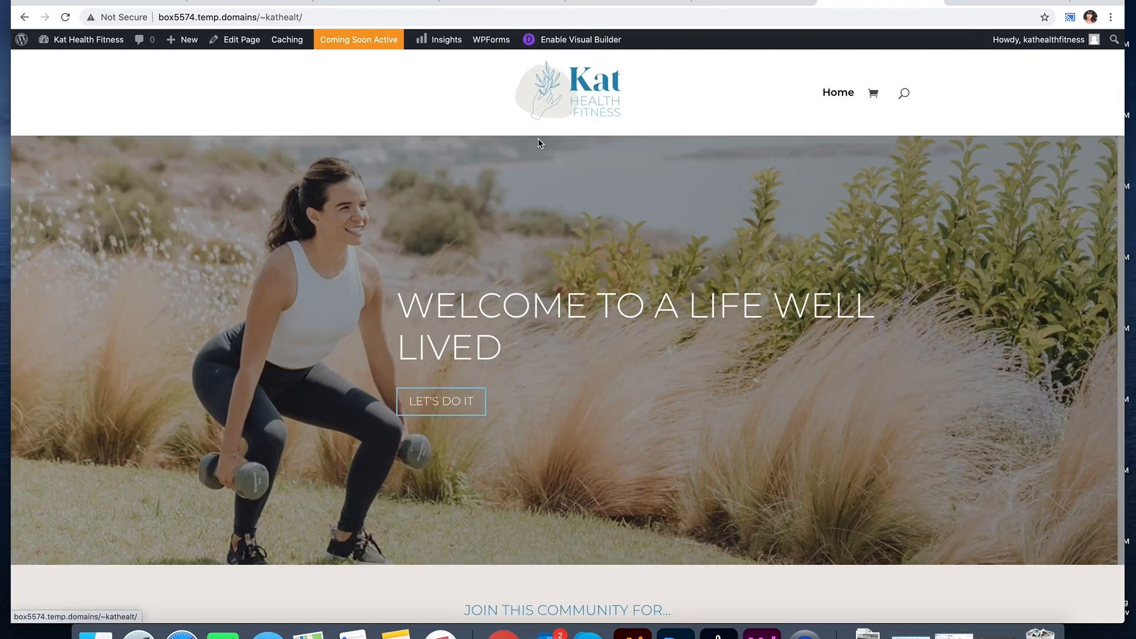
{"action": "scroll", "coordinate": [620, 254], "scroll_direction": "down", "scroll_amount": 3}
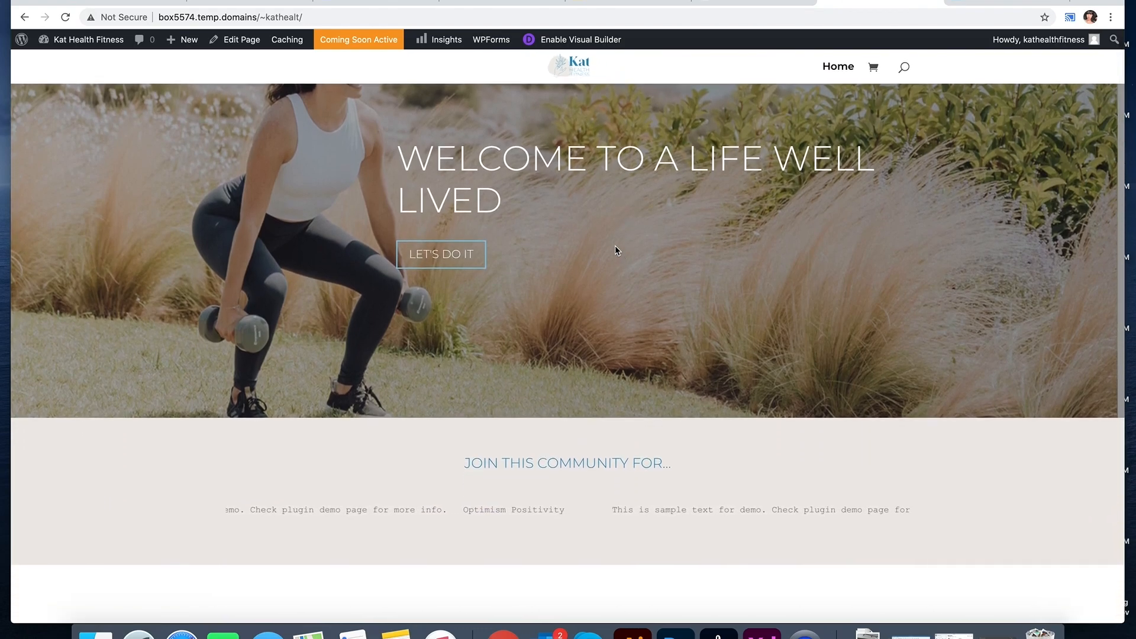
{"action": "scroll", "coordinate": [615, 247], "scroll_direction": "down", "scroll_amount": 10}
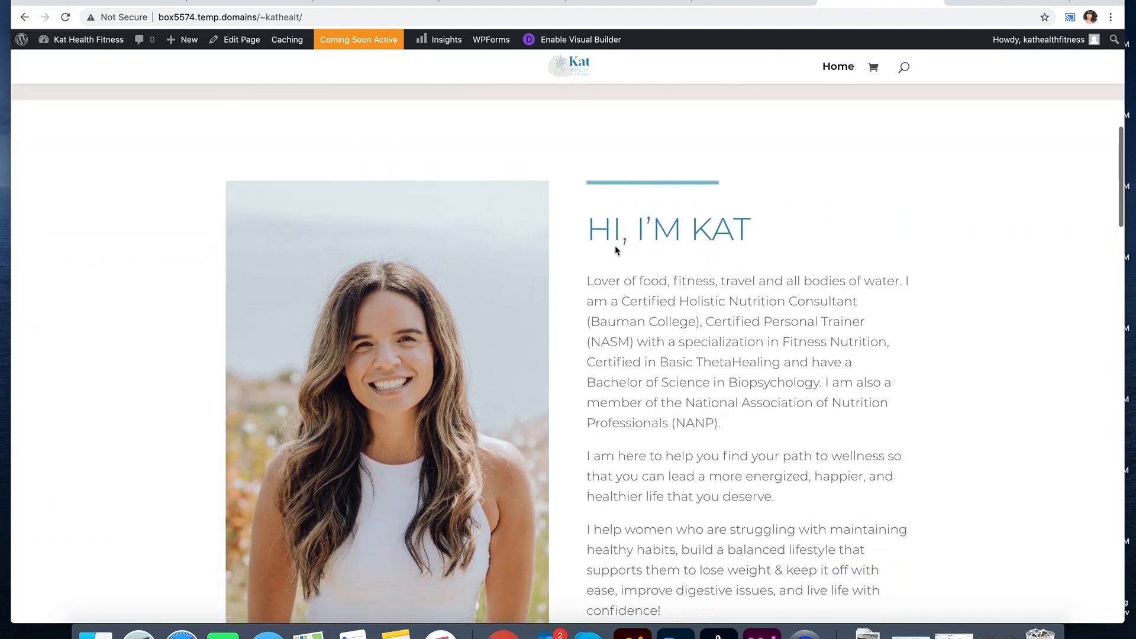
{"action": "scroll", "coordinate": [616, 247], "scroll_direction": "down", "scroll_amount": 20}
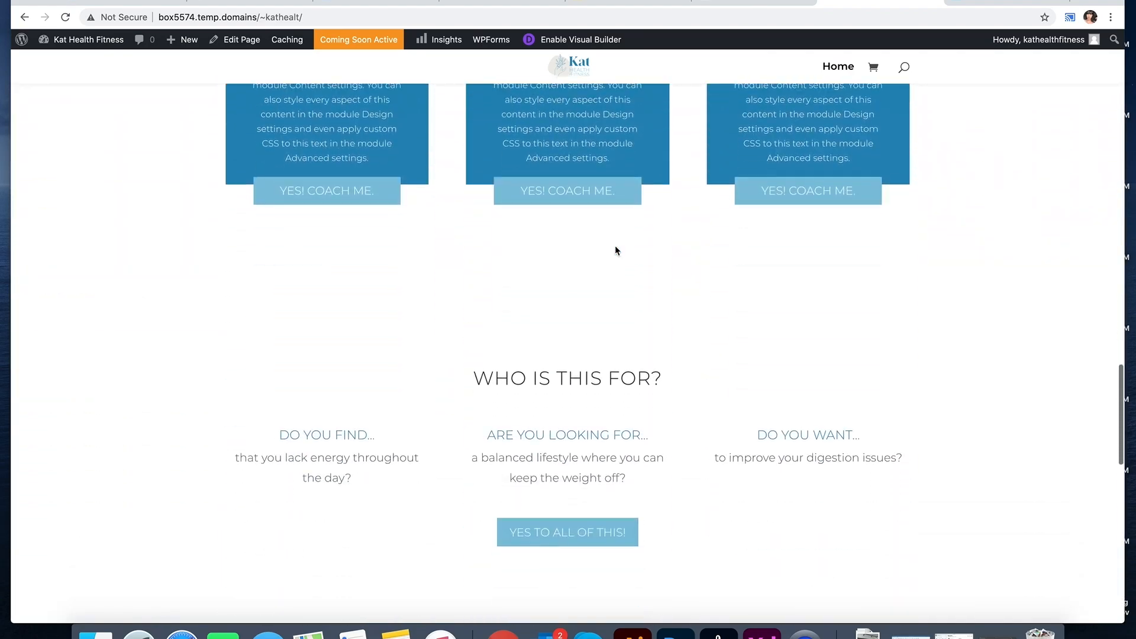
{"action": "scroll", "coordinate": [615, 249], "scroll_direction": "down", "scroll_amount": 15}
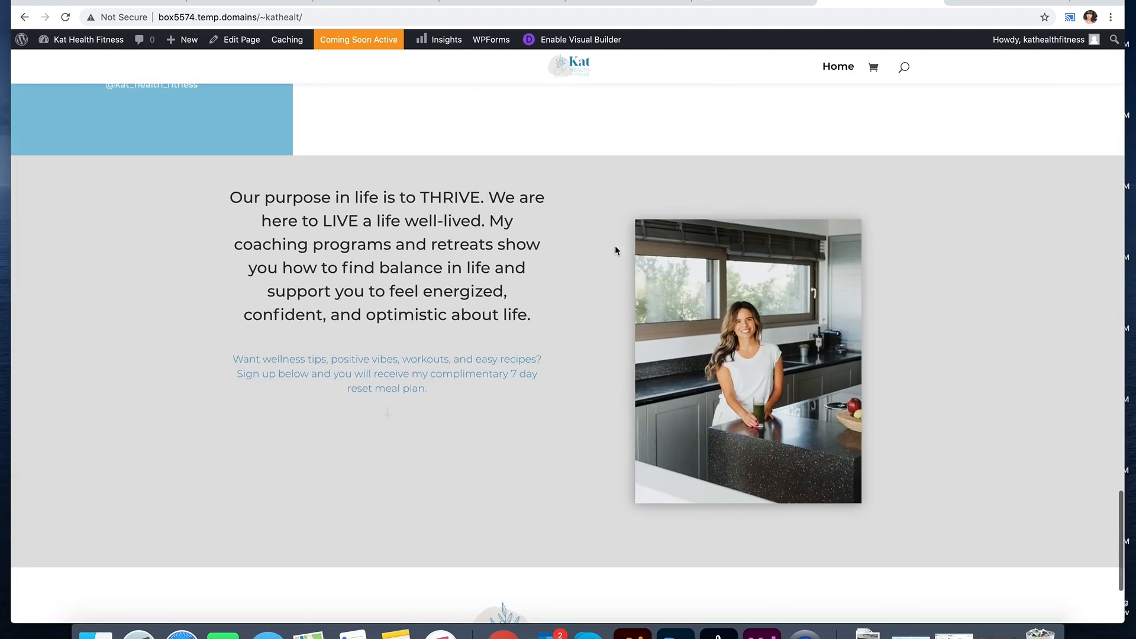
{"action": "scroll", "coordinate": [616, 251], "scroll_direction": "down", "scroll_amount": 3}
{"action": "scroll", "coordinate": [615, 250], "scroll_direction": "up", "scroll_amount": 20}
{"action": "scroll", "coordinate": [615, 250], "scroll_direction": "up", "scroll_amount": 15}
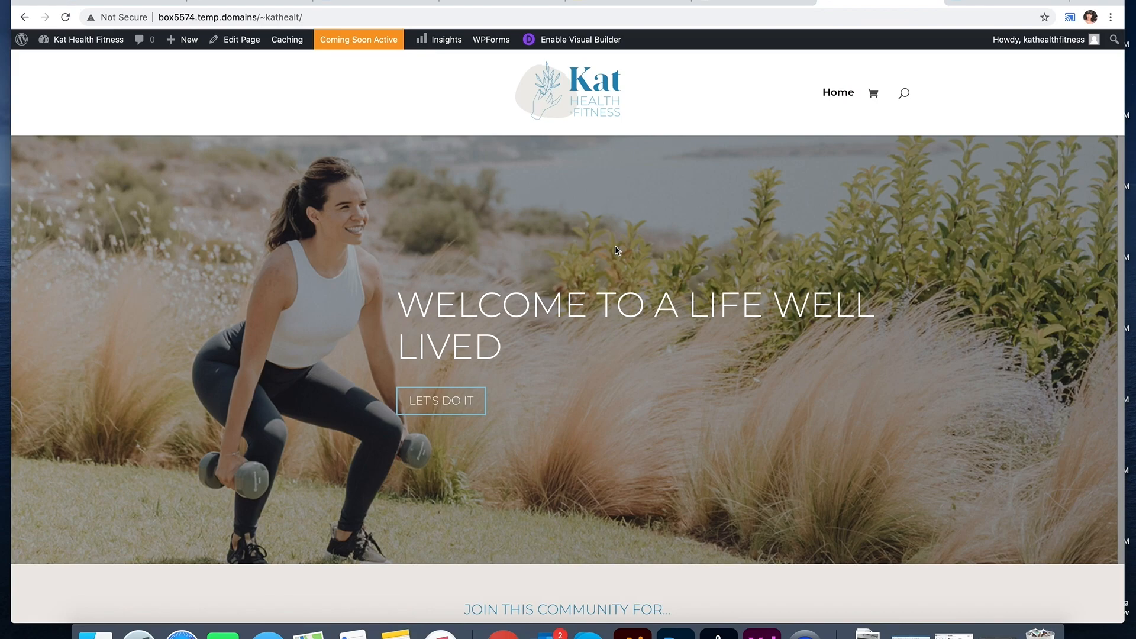
{"action": "scroll", "coordinate": [616, 246], "scroll_direction": "down", "scroll_amount": 10}
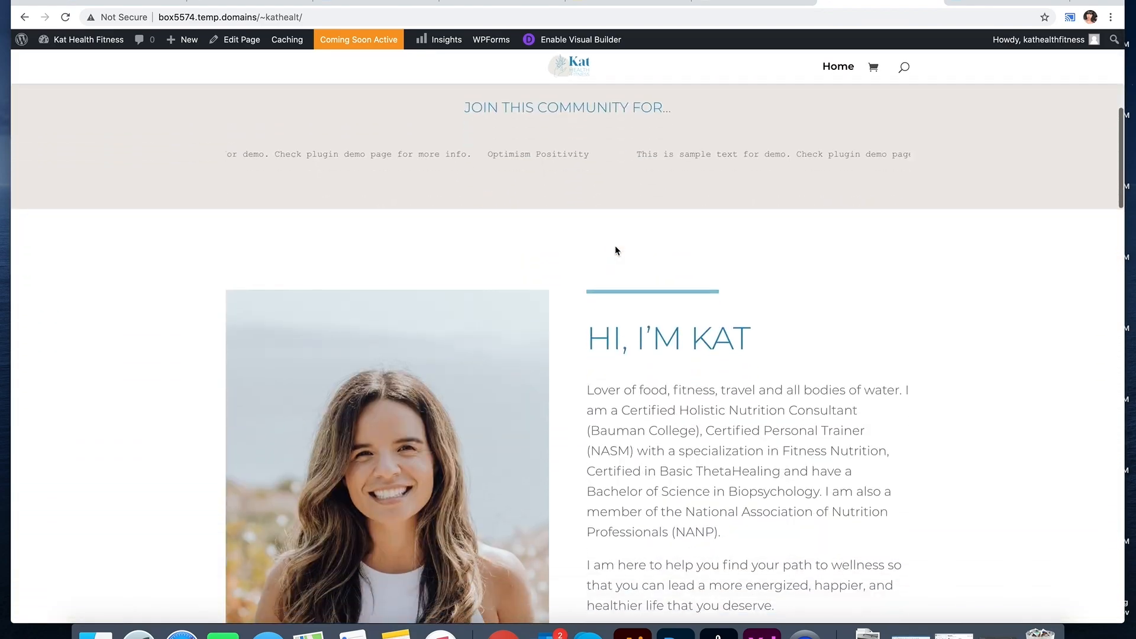
{"action": "scroll", "coordinate": [615, 250], "scroll_direction": "down", "scroll_amount": 2}
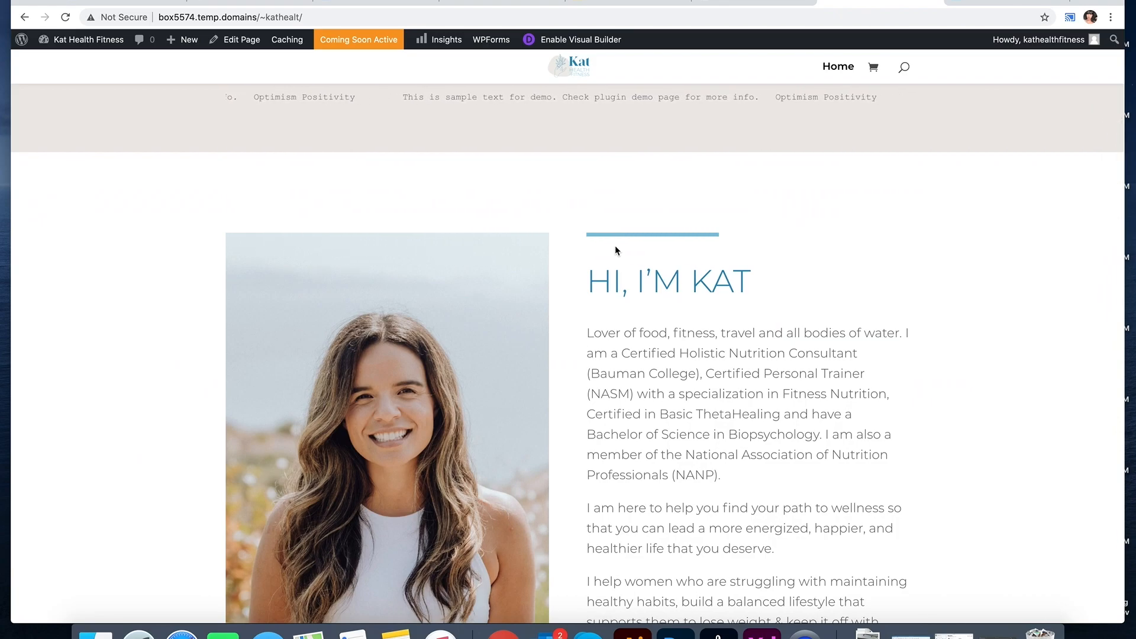
{"action": "scroll", "coordinate": [616, 250], "scroll_direction": "up", "scroll_amount": 12}
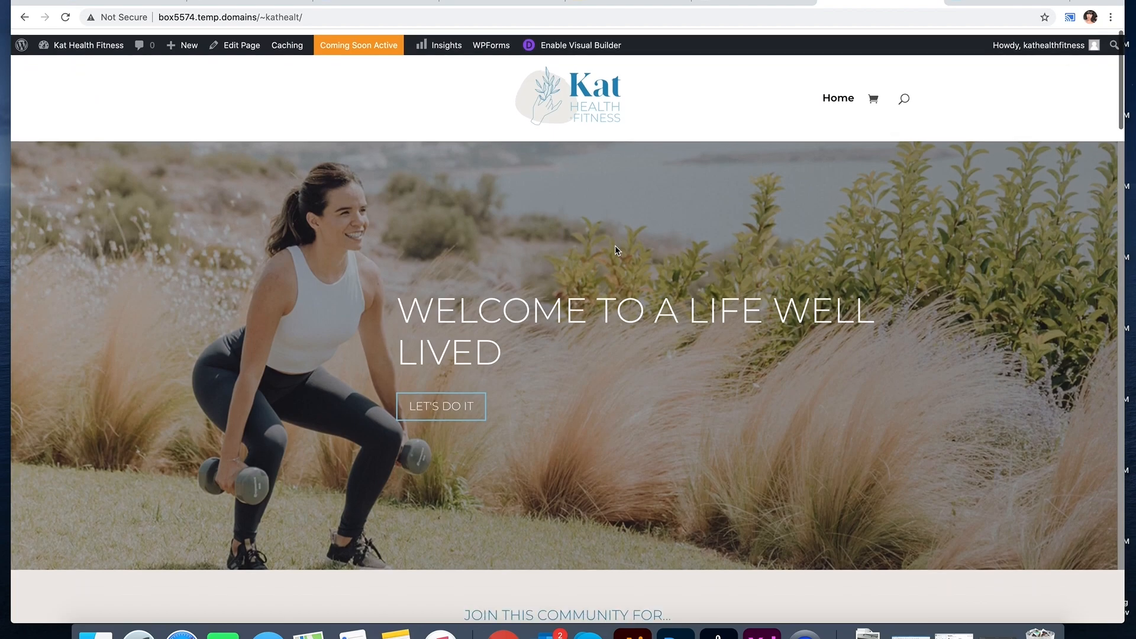
{"action": "scroll", "coordinate": [615, 246], "scroll_direction": "down", "scroll_amount": 3}
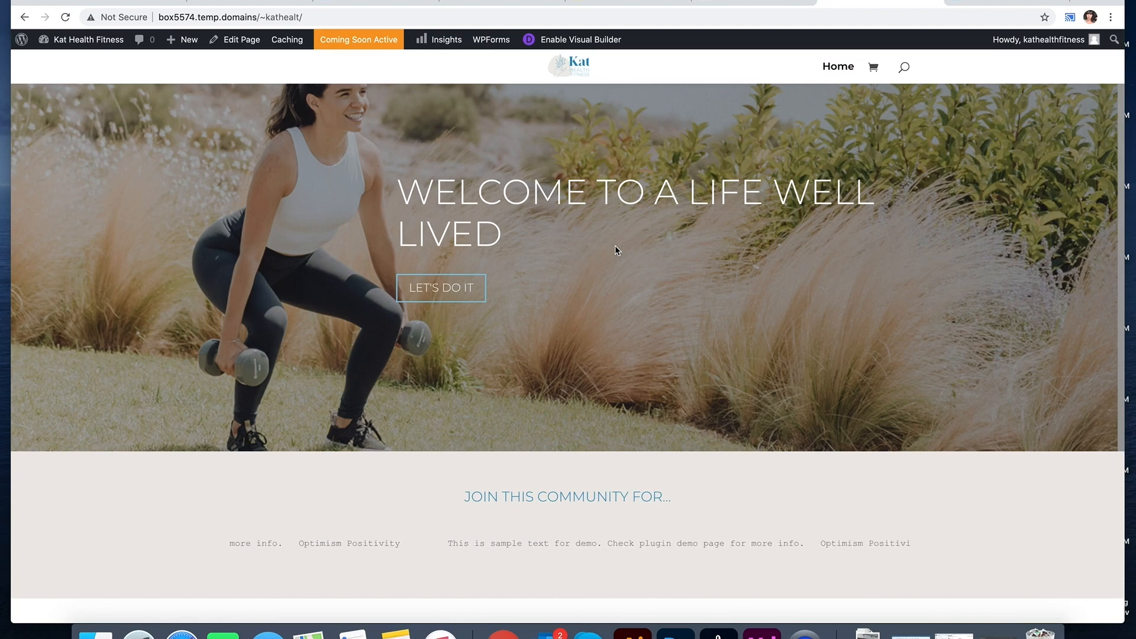
{"action": "scroll", "coordinate": [616, 246], "scroll_direction": "down", "scroll_amount": 5}
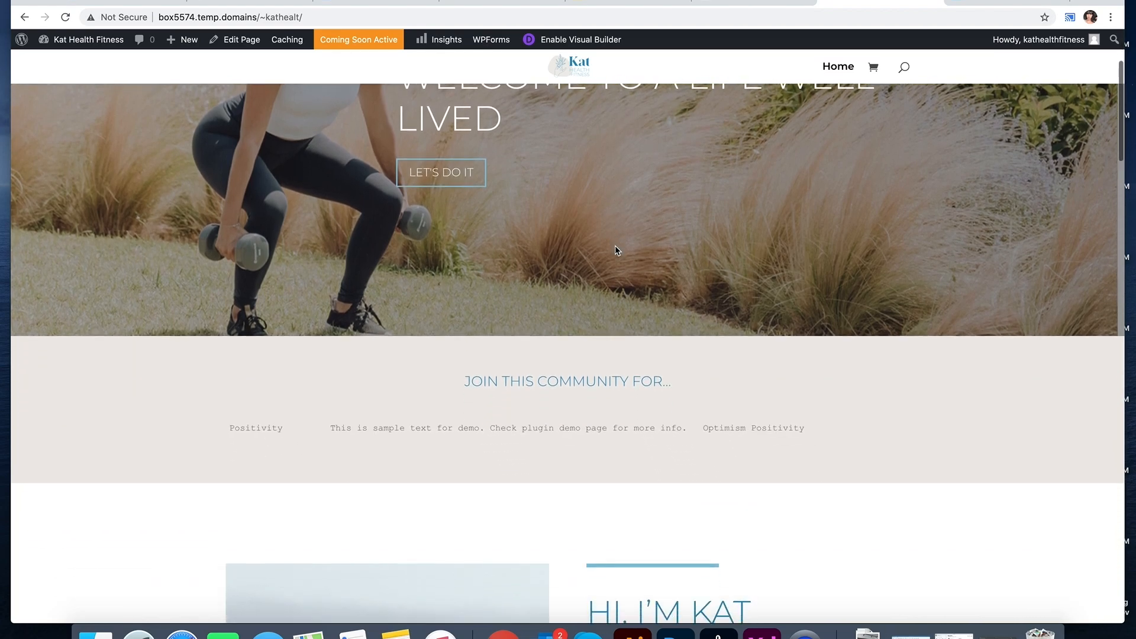
{"action": "scroll", "coordinate": [615, 245], "scroll_direction": "down", "scroll_amount": 10}
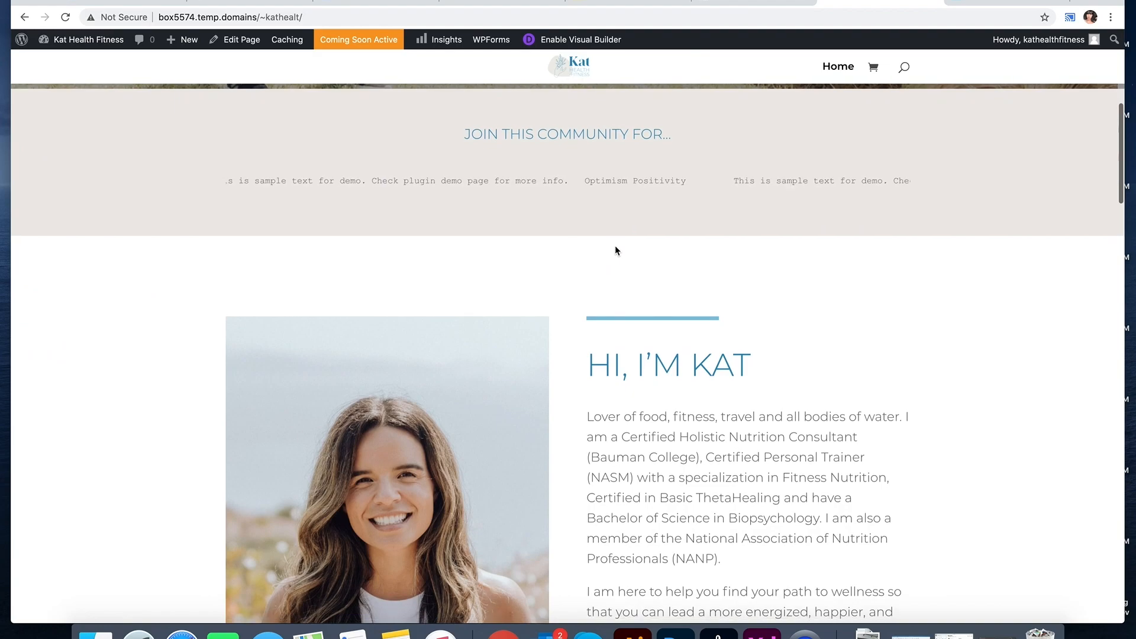
{"action": "scroll", "coordinate": [616, 245], "scroll_direction": "down", "scroll_amount": 12}
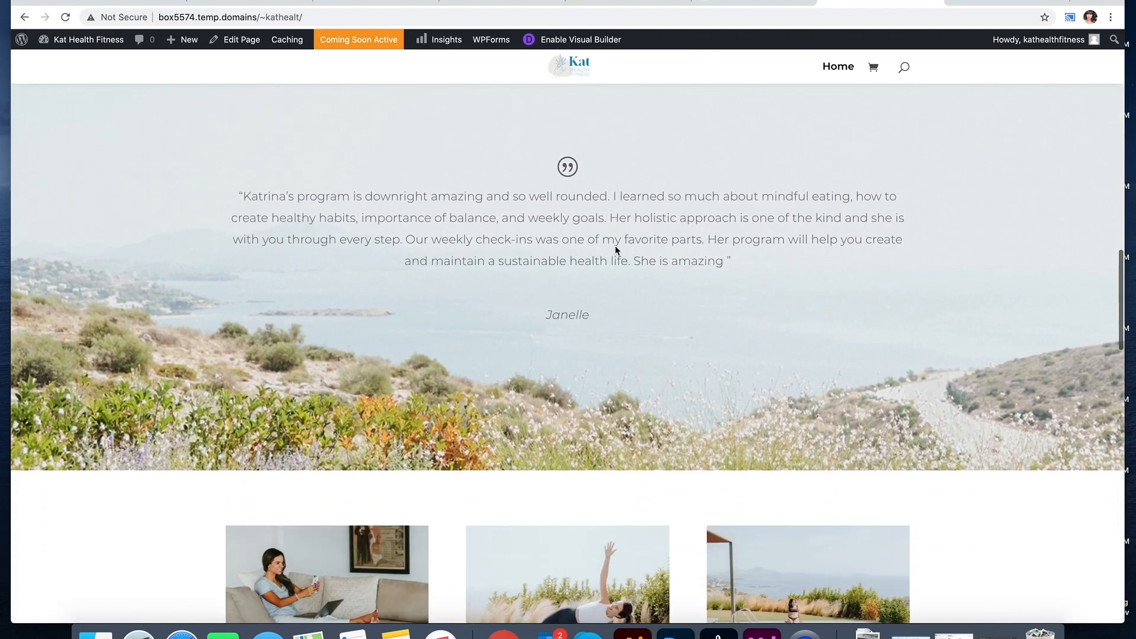
{"action": "scroll", "coordinate": [612, 270], "scroll_direction": "down", "scroll_amount": 7}
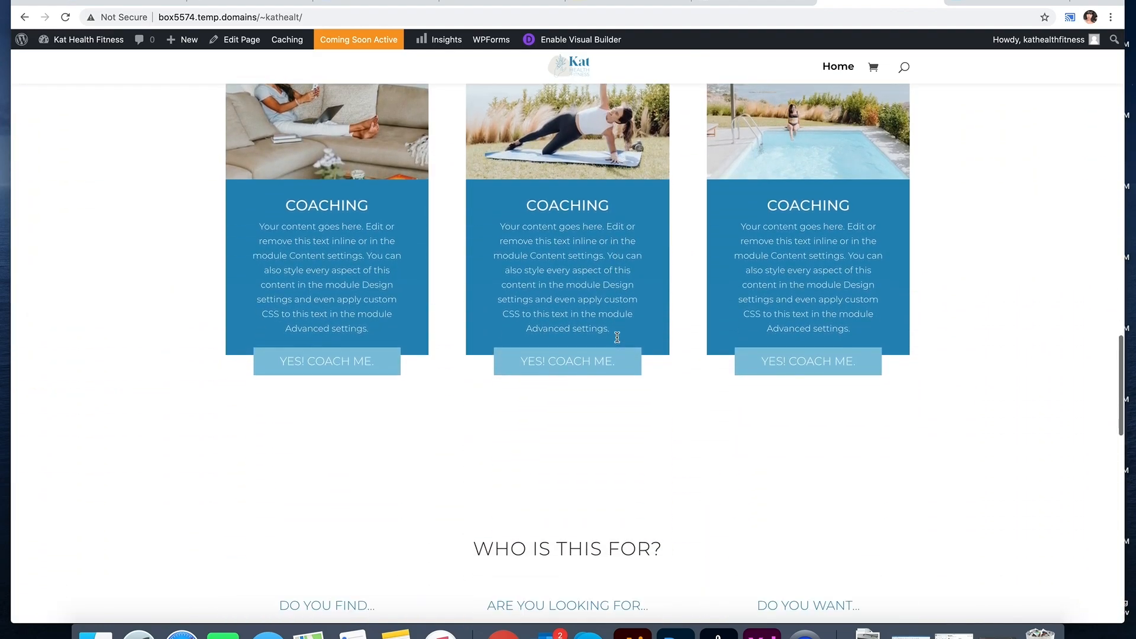
{"action": "scroll", "coordinate": [616, 337], "scroll_direction": "down", "scroll_amount": 13}
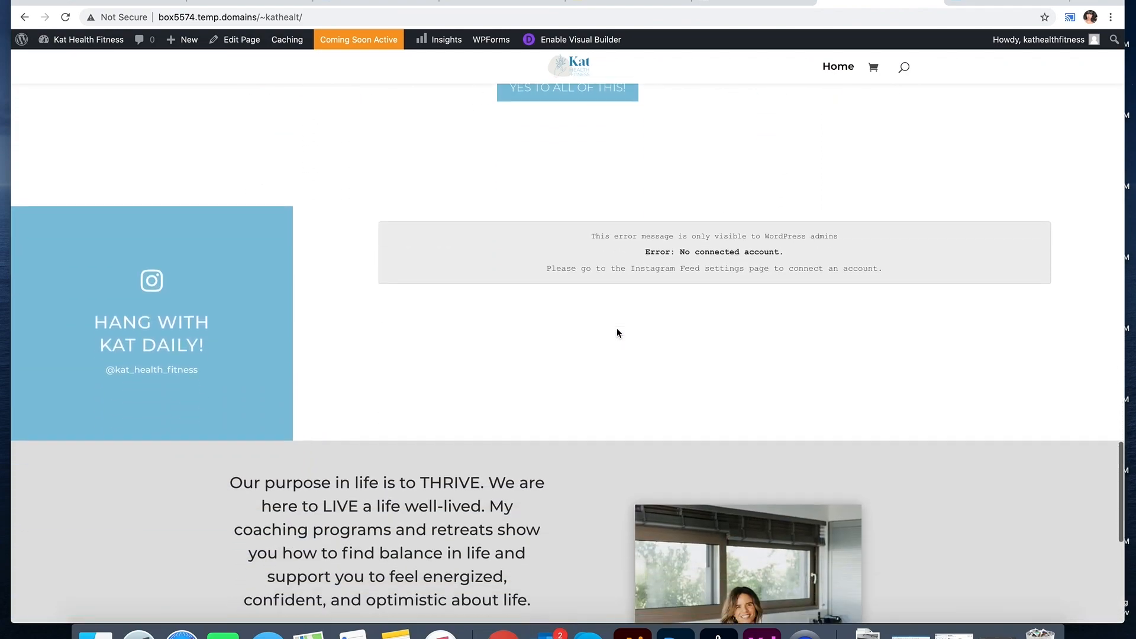